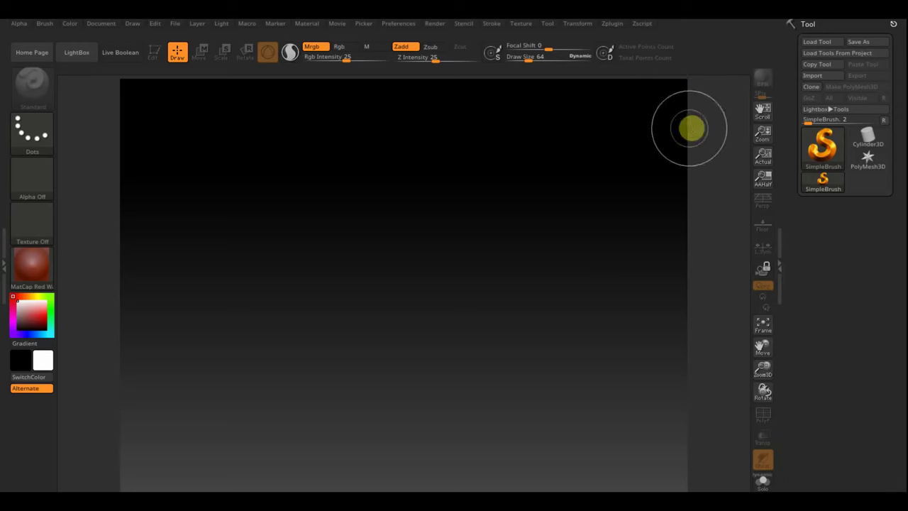
Place a Cube3D primitive on the canvas and put it in Edit mode
left_click(822, 146)
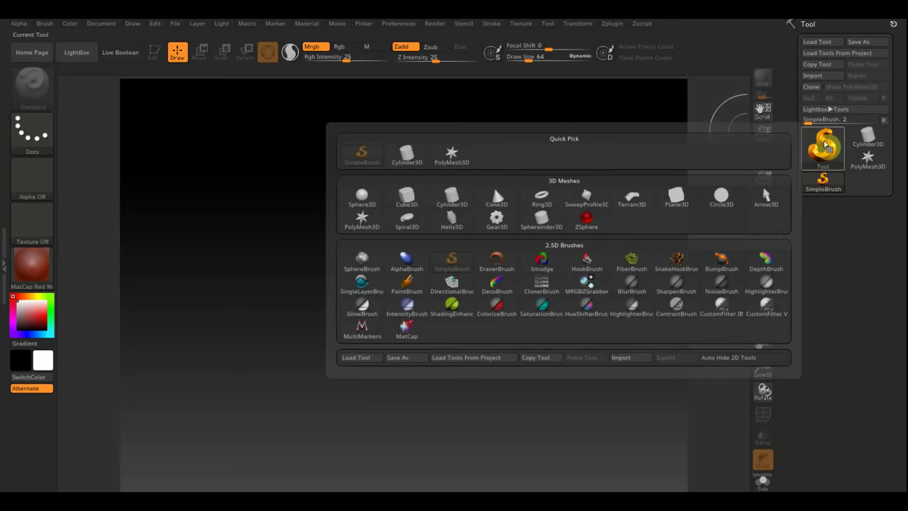
left_click(407, 196)
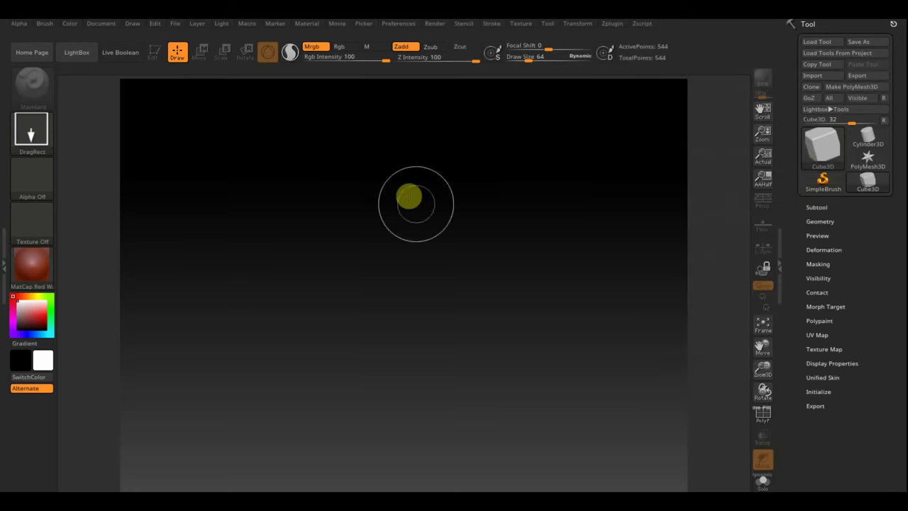
left_click_drag(416, 256, 417, 355)
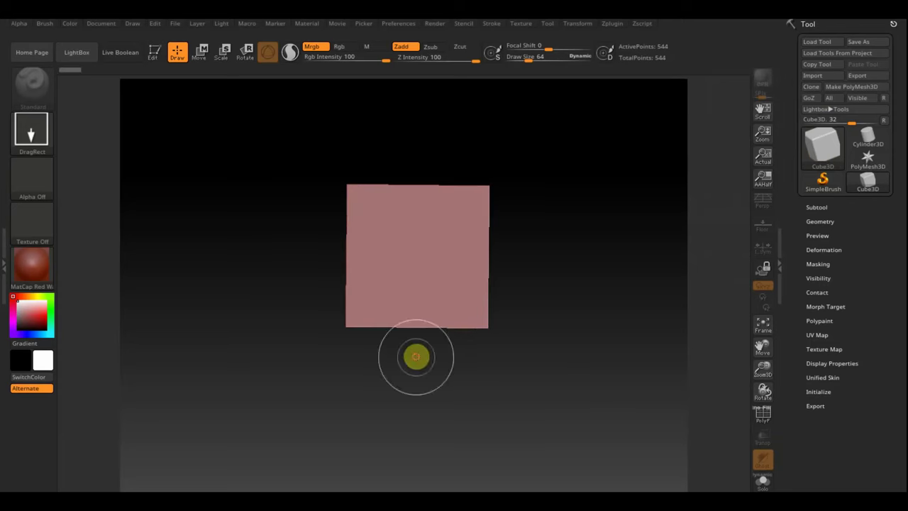
left_click(162, 60)
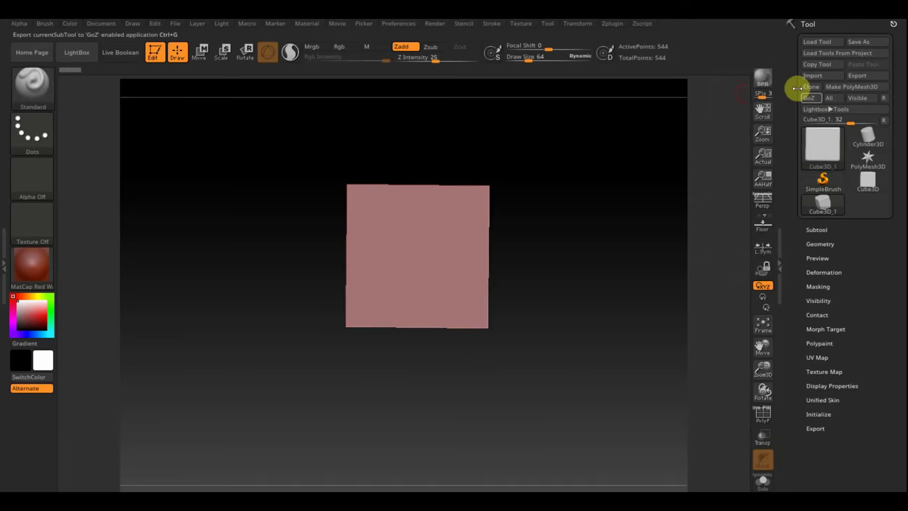
Convert the cube to PolyMesh3D, subdivide it once, and delete the lower subdivision levels
left_click(851, 86)
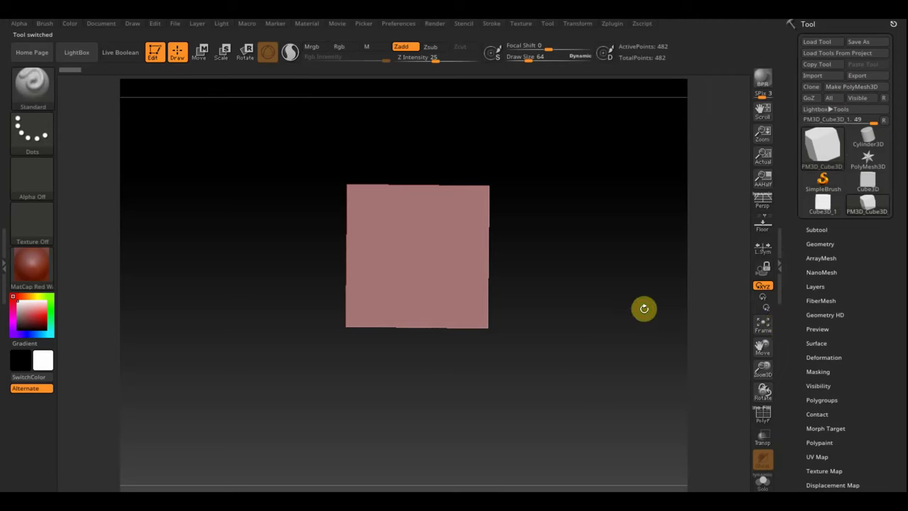
key("ctrl+d")
key("ctrl+d")
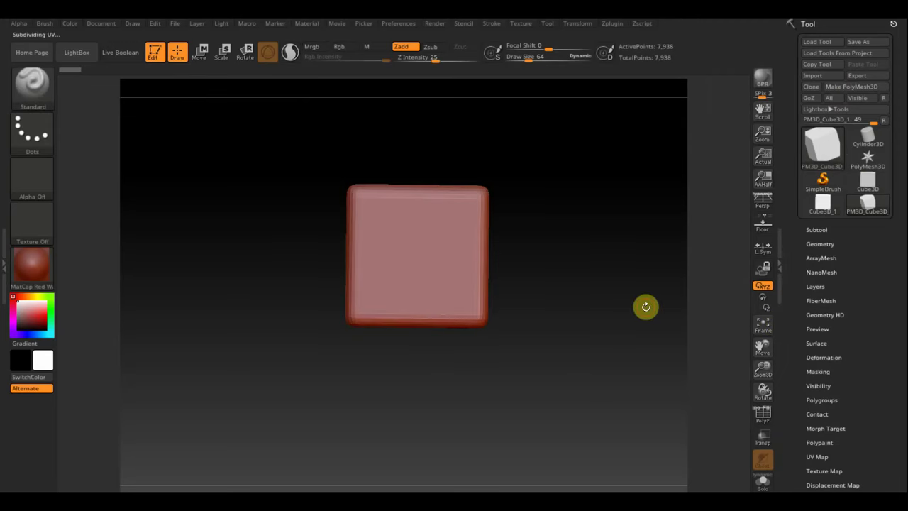
left_click(823, 244)
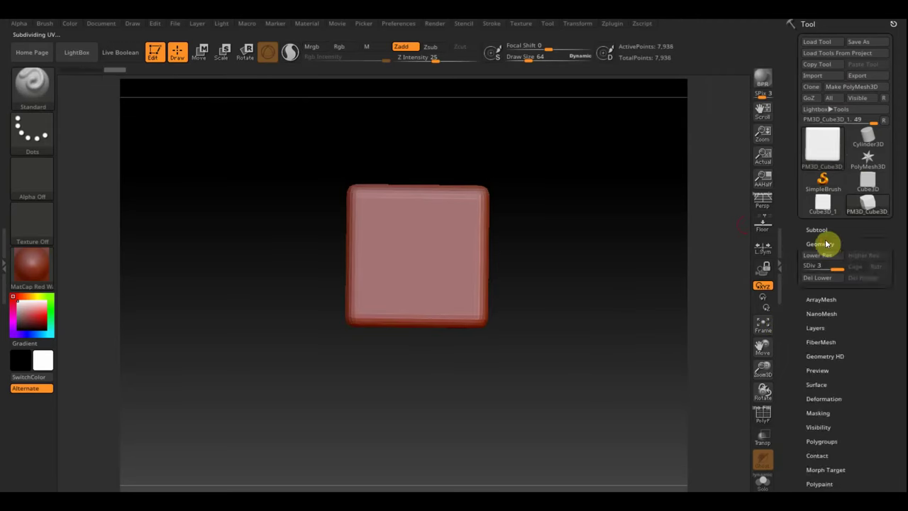
left_click(831, 279)
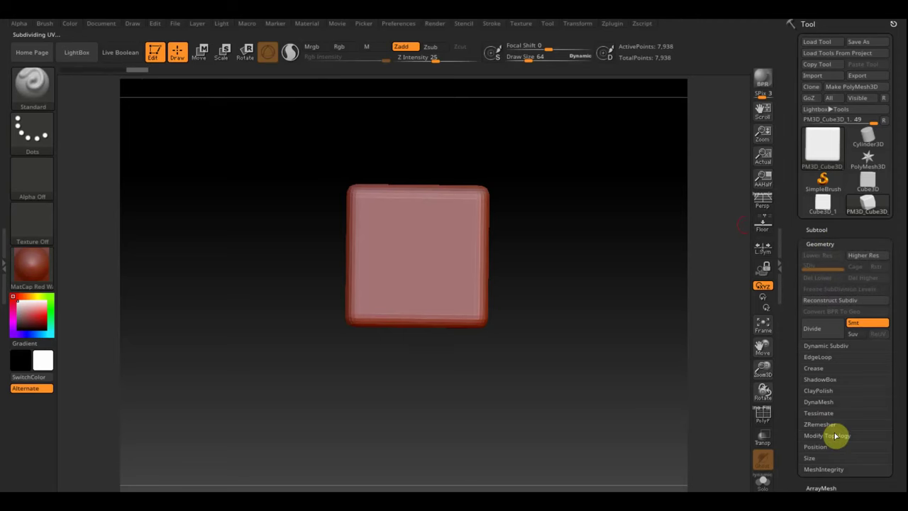
DynaMesh the cube at resolution 128 and turn on the floor grid
left_click(823, 401)
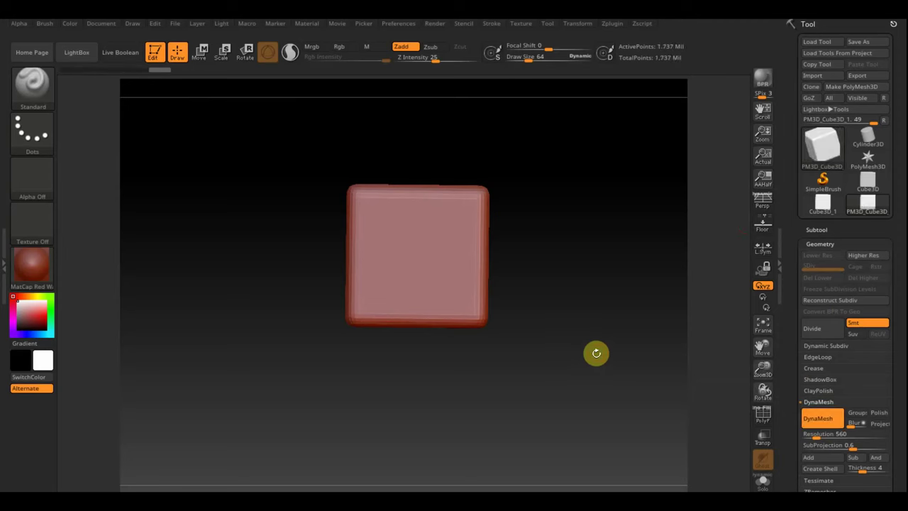
key("ctrl+z")
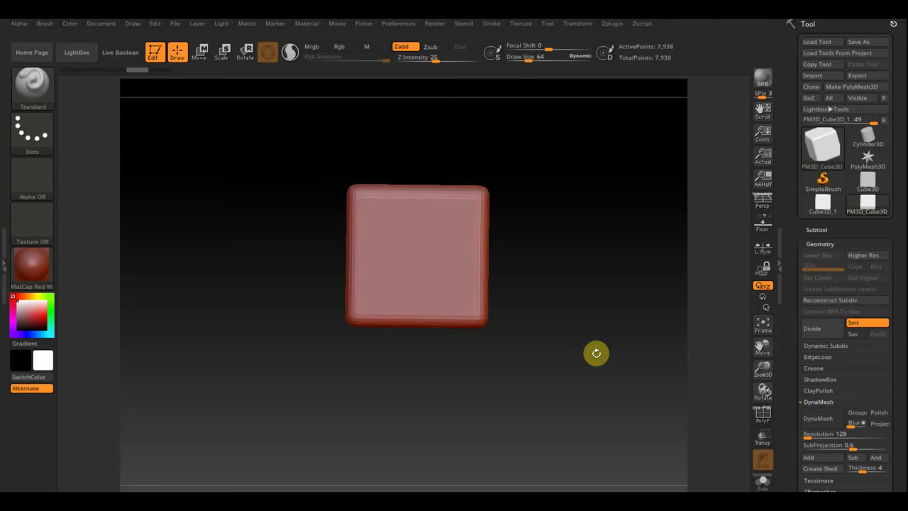
left_click(820, 418)
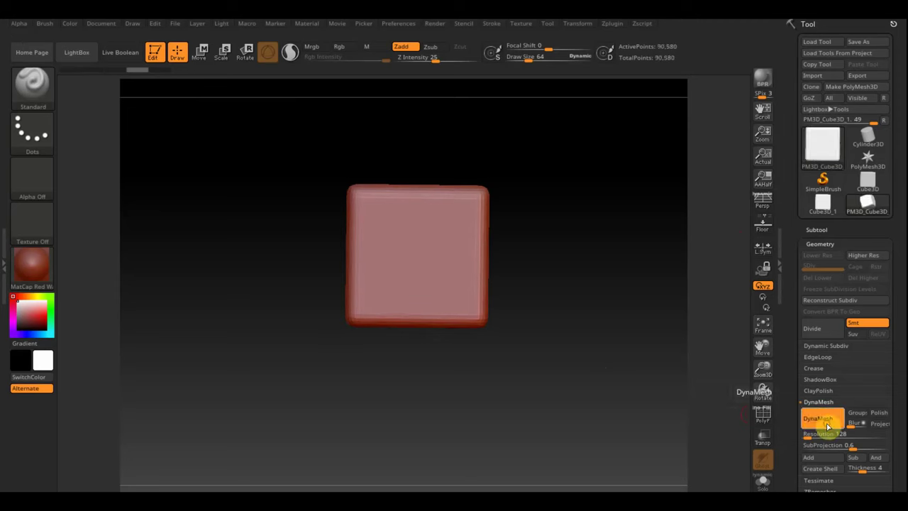
mouse_move(628, 305)
left_mouse_down()
mouse_move(661, 308)
mouse_move(611, 306)
left_mouse_up()
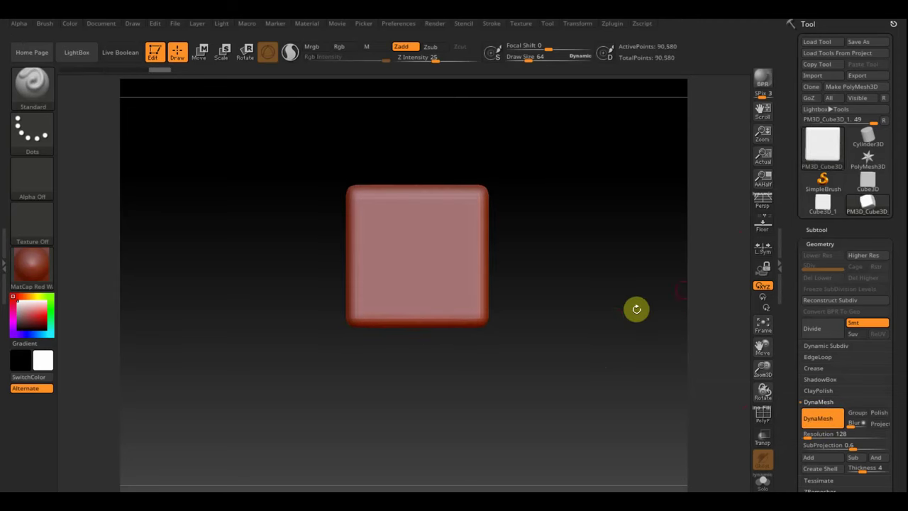
left_click(764, 233)
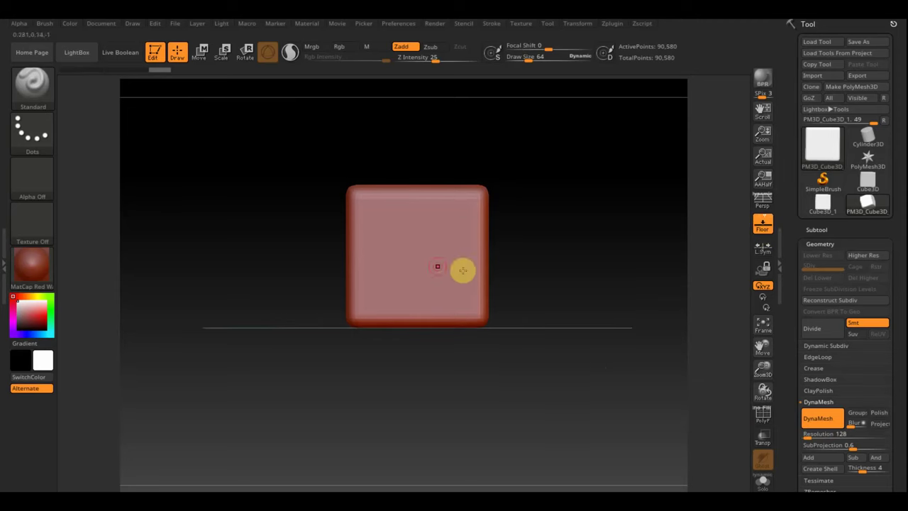
Squash the cube vertically and stretch it lengthwise with the Transpose gizmo
left_click(200, 53)
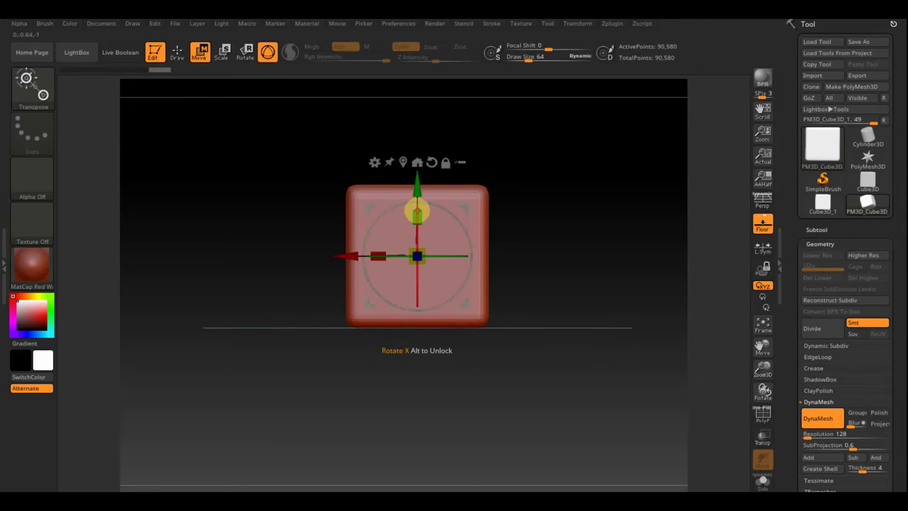
left_click_drag(422, 213, 423, 231)
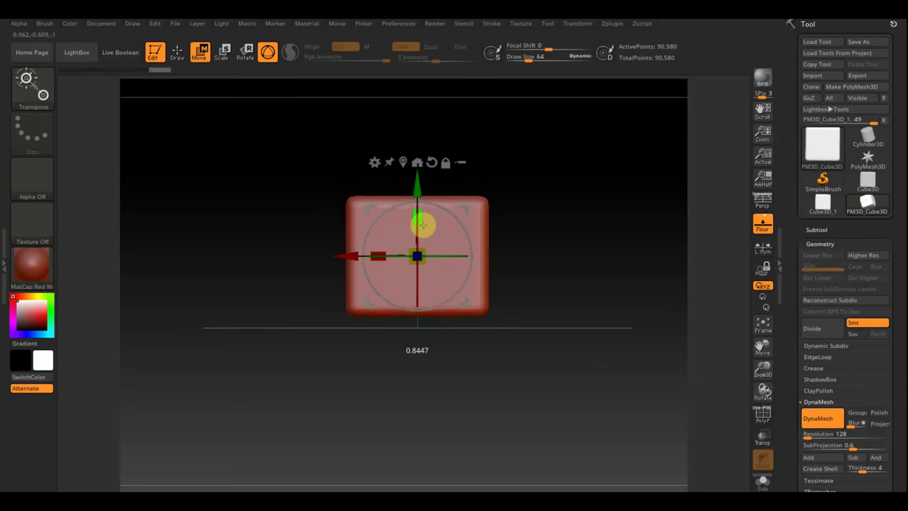
left_click_drag(595, 200, 558, 314)
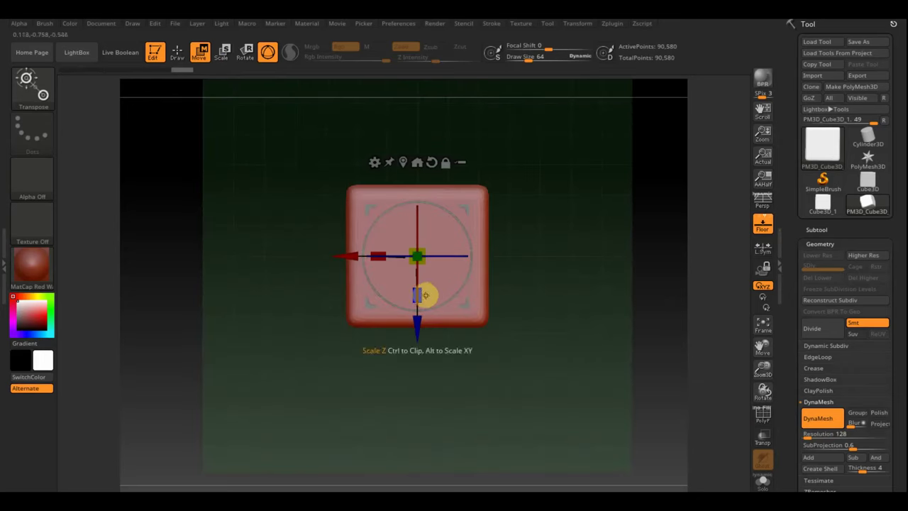
left_click_drag(426, 295, 419, 351)
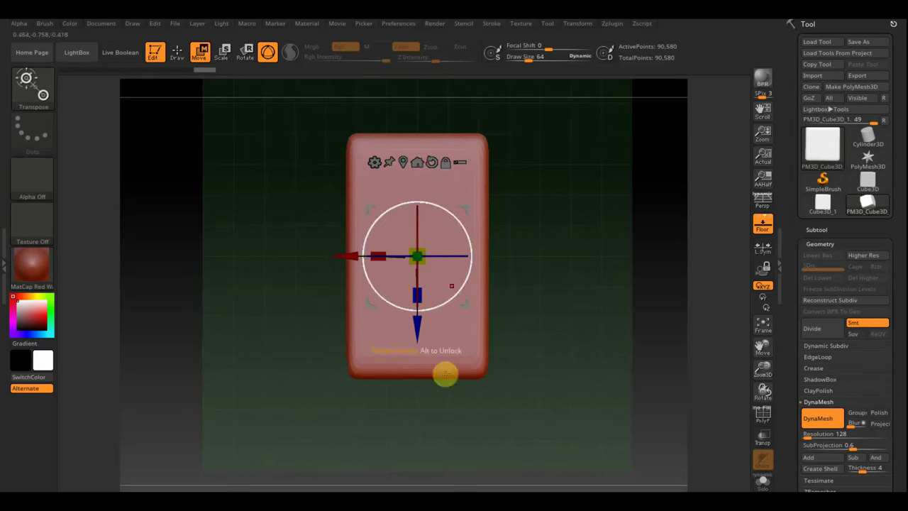
mouse_move(537, 338)
left_mouse_down()
mouse_move(582, 287)
mouse_move(634, 281)
mouse_move(644, 304)
left_mouse_up()
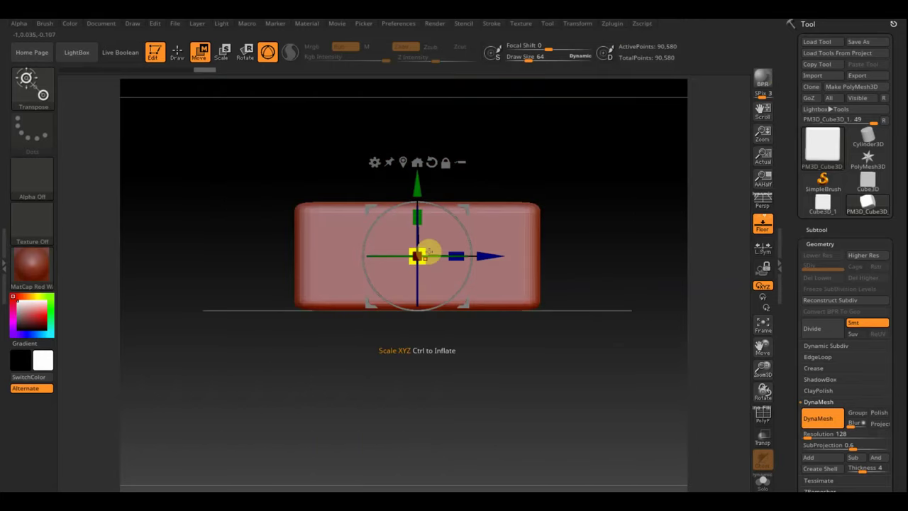
Scale the long box down uniformly and adjust its vertical position
left_click_drag(426, 268, 368, 222)
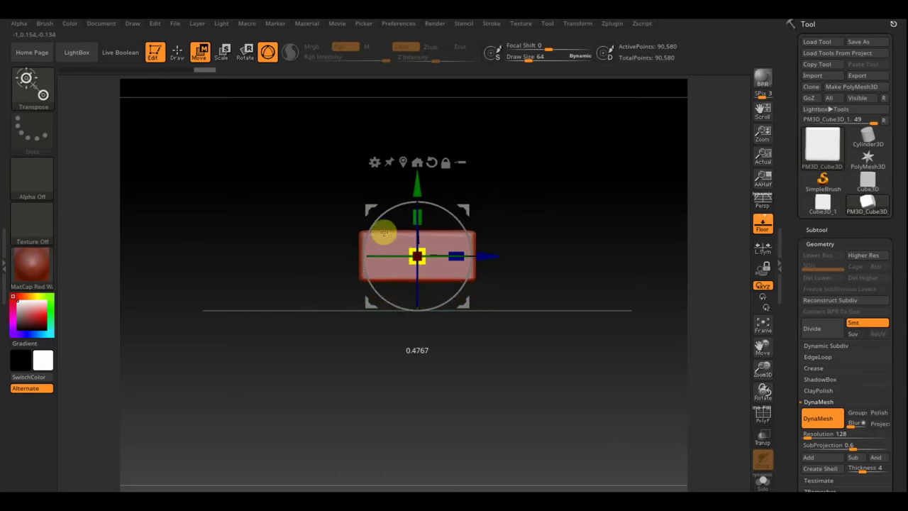
left_click_drag(417, 186, 417, 192)
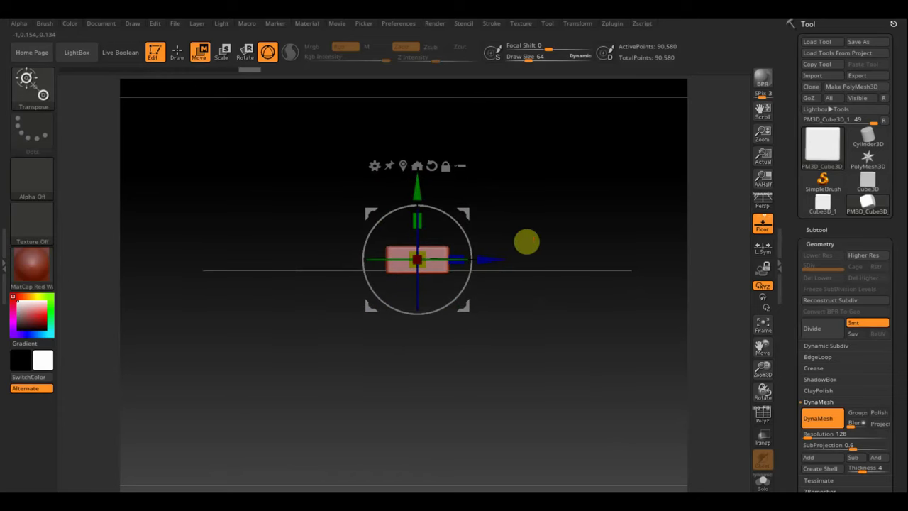
left_click_drag(558, 208, 631, 461)
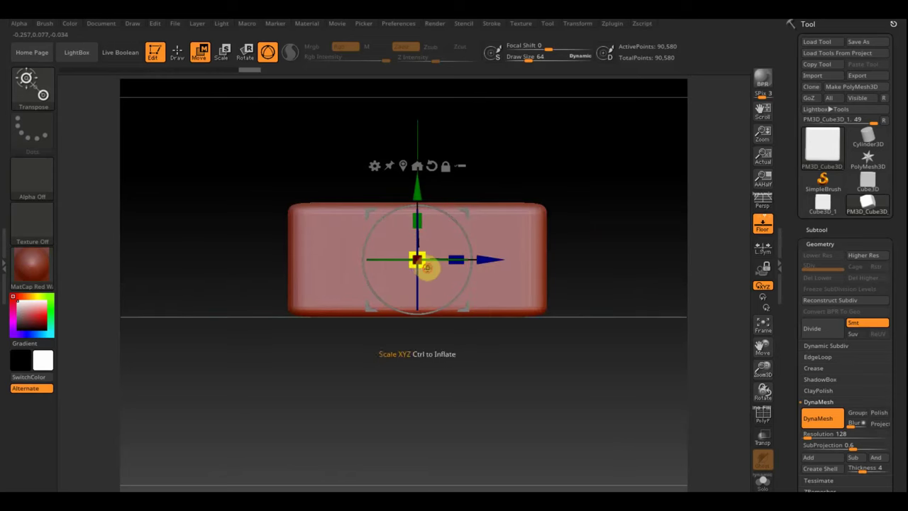
left_click_drag(418, 260, 388, 249)
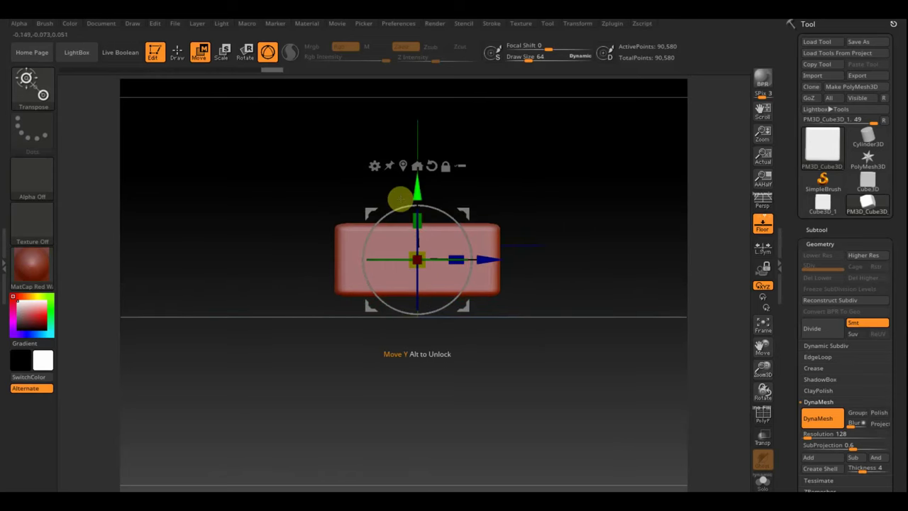
mouse_move(560, 217)
left_mouse_down()
mouse_move(537, 241)
mouse_move(596, 246)
mouse_move(585, 248)
left_mouse_up()
Mask two trial vertical strips, clear the mask, and subdivide to 1.449 million points
left_click(177, 53)
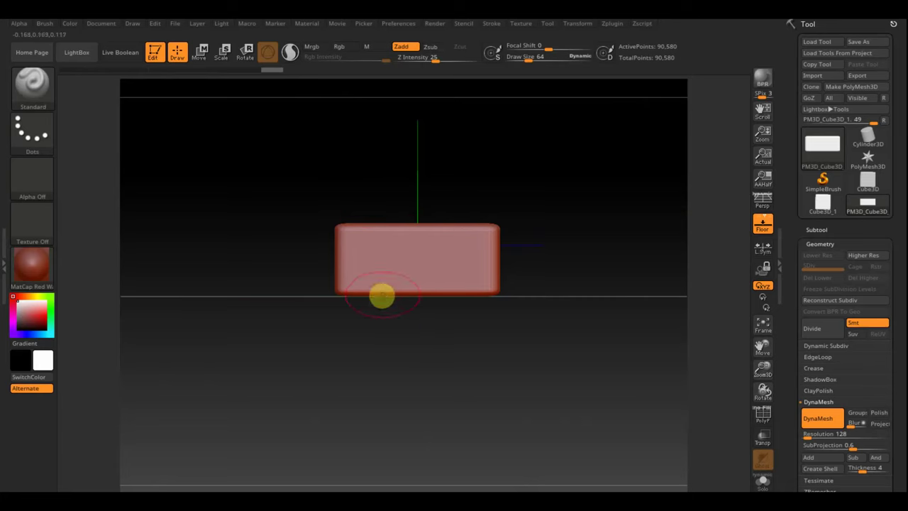
key("ctrl")
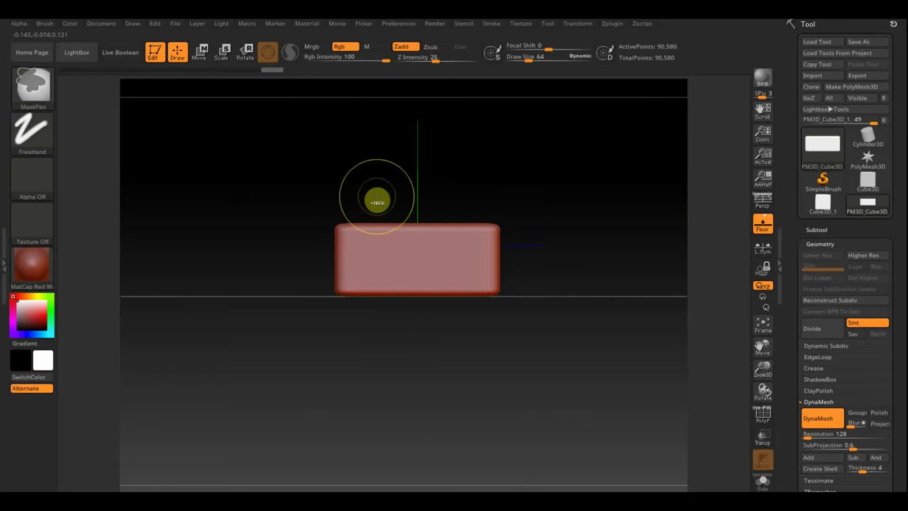
left_click_drag(374, 278, 373, 214, "ctrl")
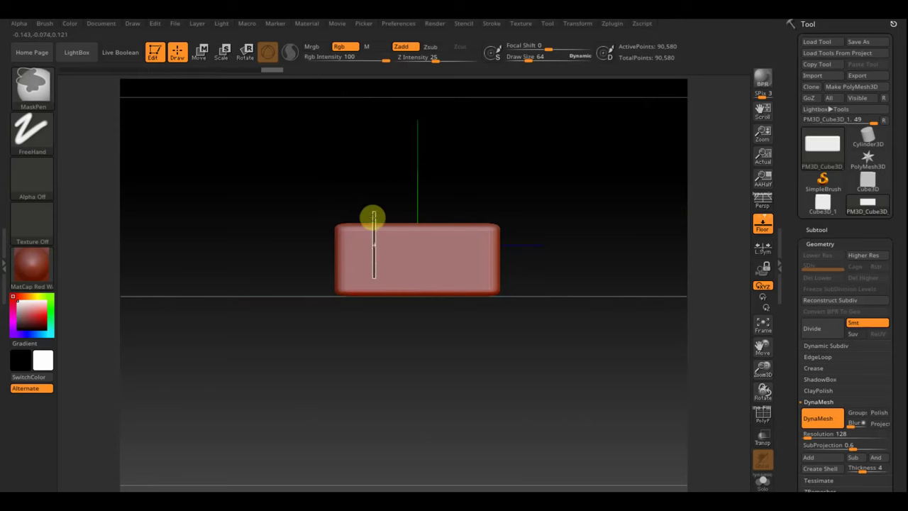
left_click_drag(377, 309, 376, 308, "ctrl")
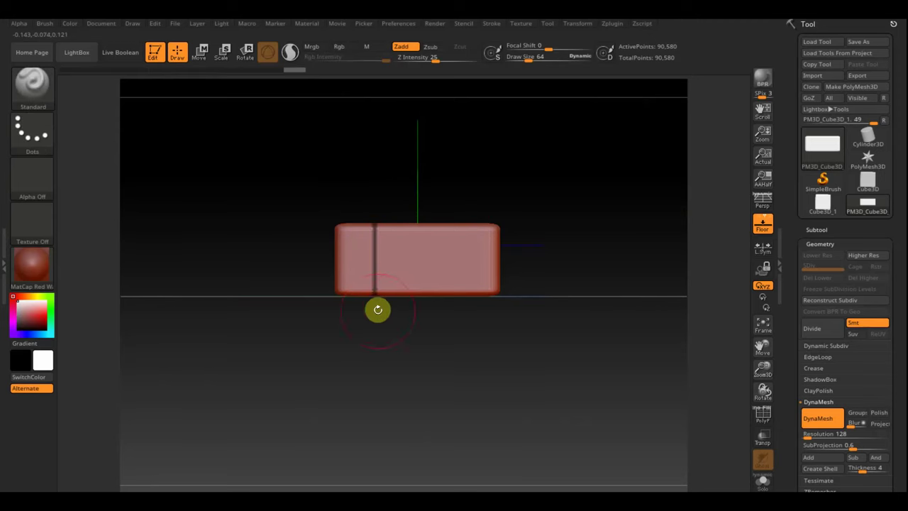
left_click_drag(453, 198, 455, 310, "ctrl")
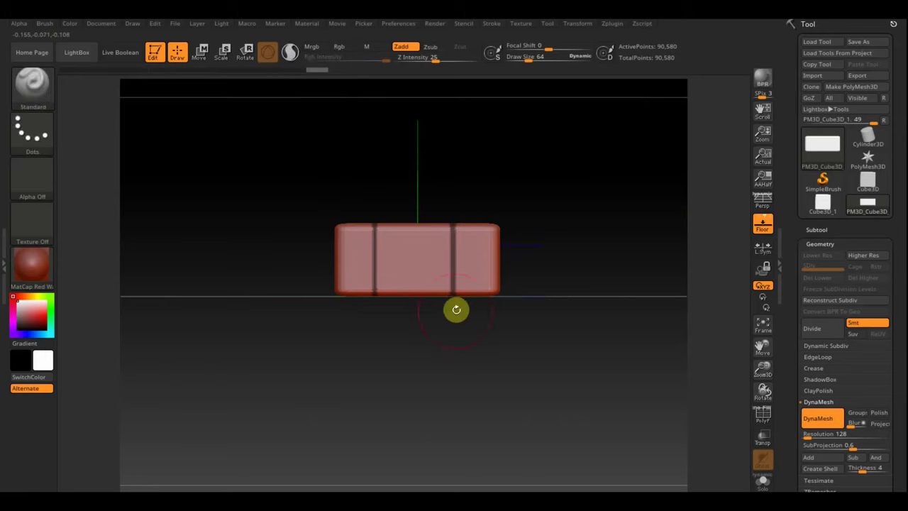
left_click_drag(543, 159, 545, 326, "shift")
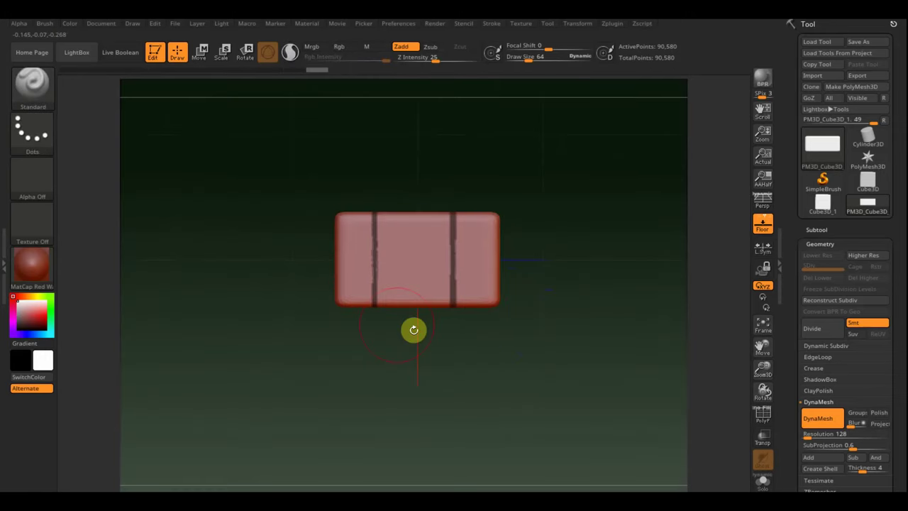
left_click_drag(493, 399, 500, 384, "ctrl")
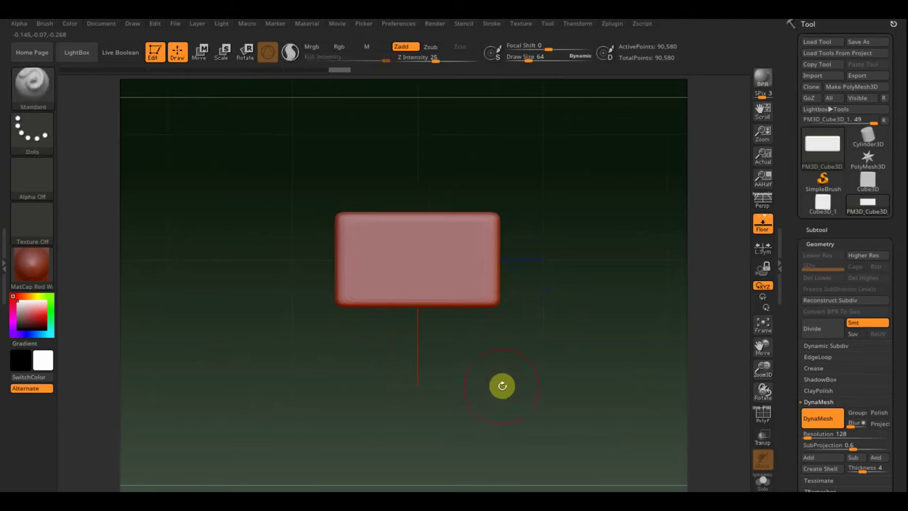
key("ctrl+d")
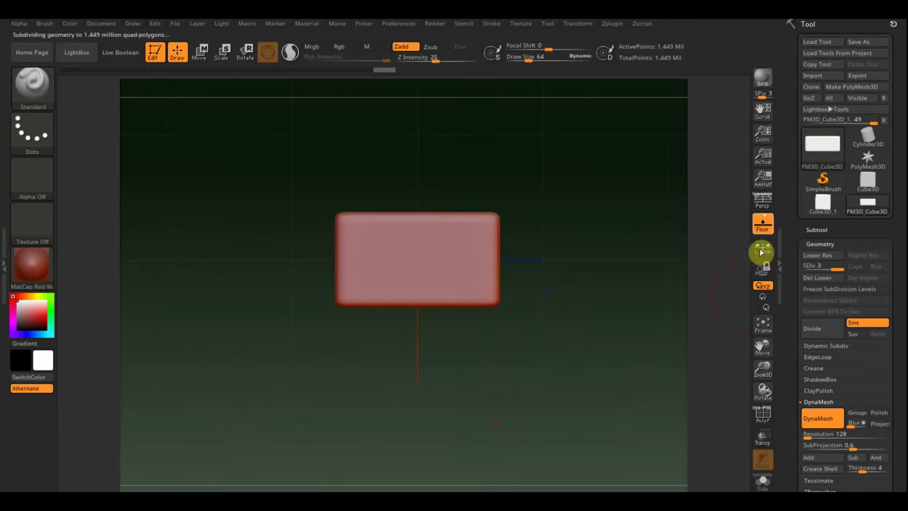
Hide the floor, drop to SDiv 2, and mask two vertical and two horizontal strips
left_click(762, 225)
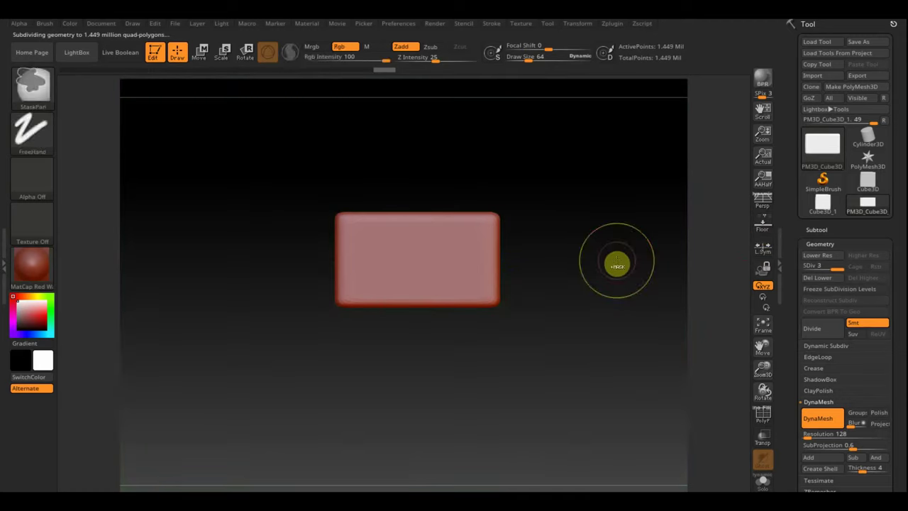
key("shift+d")
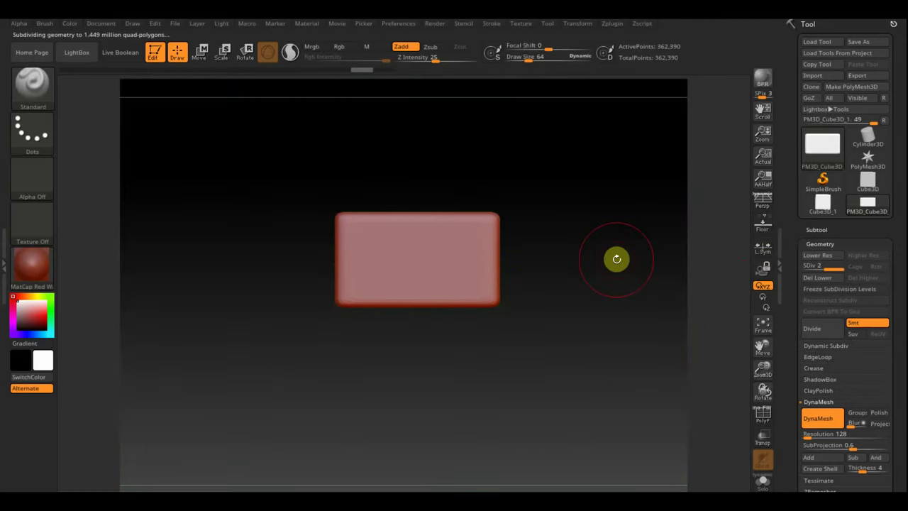
left_click_drag(367, 155, 372, 331, "ctrl")
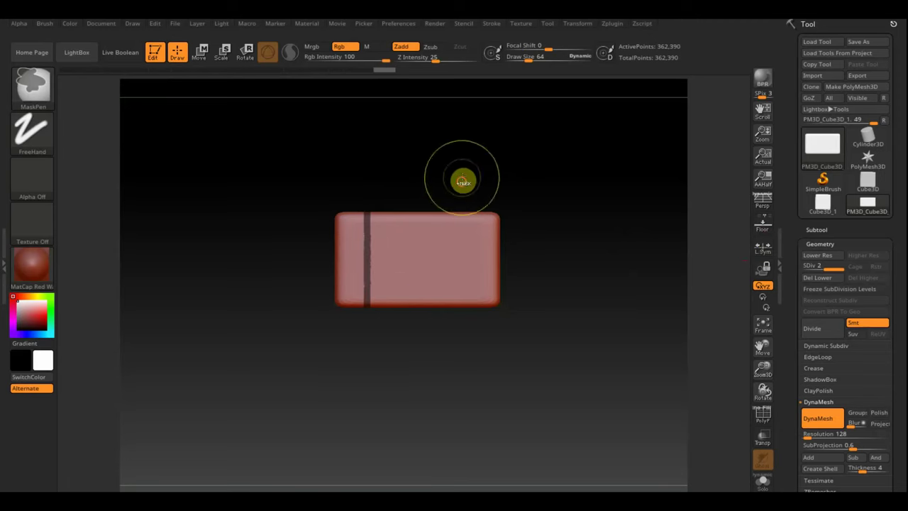
left_click_drag(463, 183, 467, 333, "ctrl")
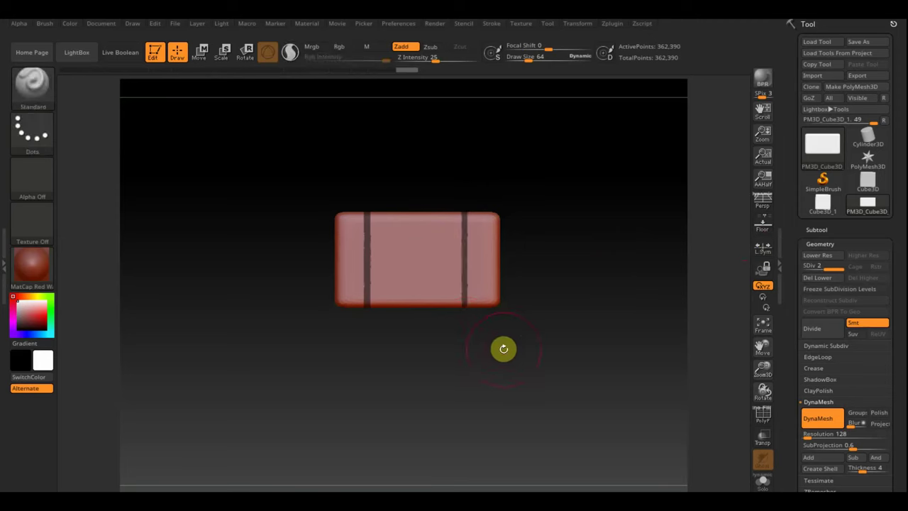
mouse_move(262, 242)
left_mouse_down("ctrl")
mouse_move(543, 252)
mouse_move(537, 245)
left_mouse_up("ctrl")
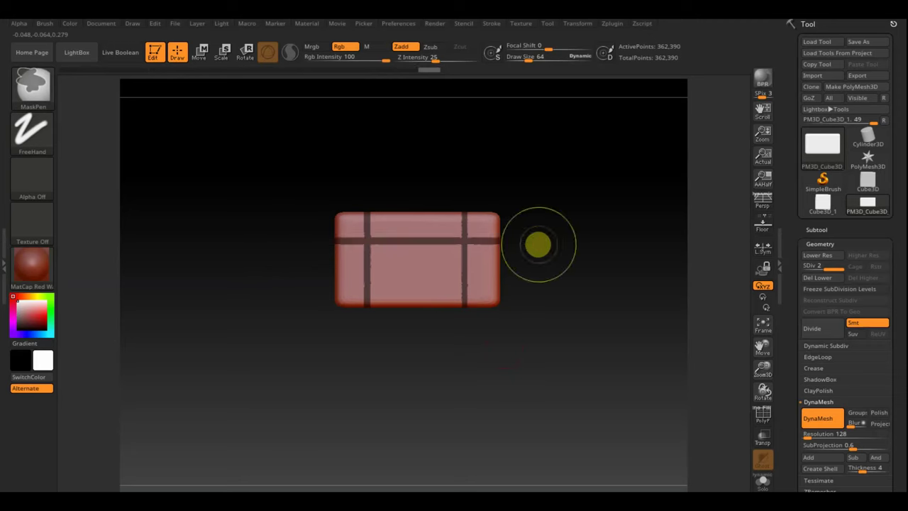
mouse_move(283, 271)
left_mouse_down("ctrl")
mouse_move(516, 275)
mouse_move(554, 225)
mouse_move(593, 218)
mouse_move(601, 260)
mouse_move(622, 190)
mouse_move(599, 163)
mouse_move(602, 326)
mouse_move(609, 354)
mouse_move(615, 348)
left_mouse_up("ctrl")
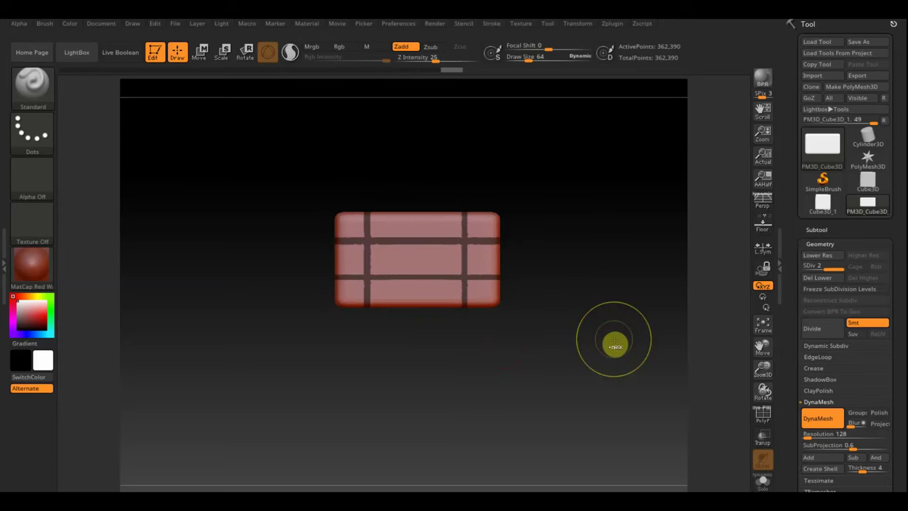
Invert the mask so only the strap bands stay masked
left_click(615, 342, "ctrl")
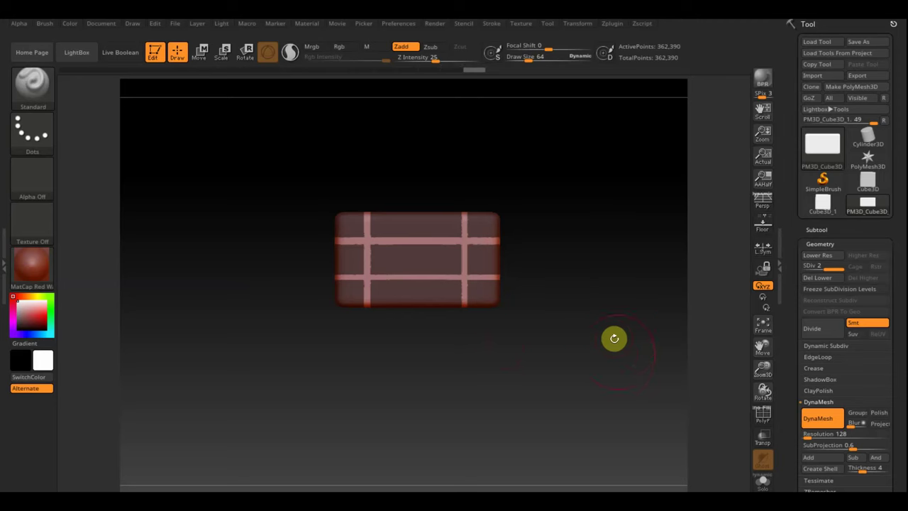
mouse_move(603, 366)
left_mouse_down()
mouse_move(602, 284)
mouse_move(608, 308)
left_mouse_up()
key("ctrl")
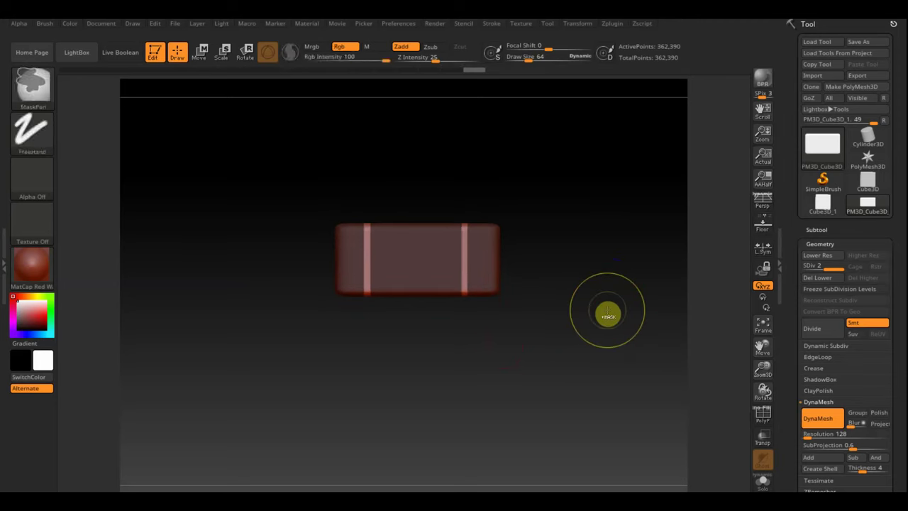
left_click(607, 312, "ctrl")
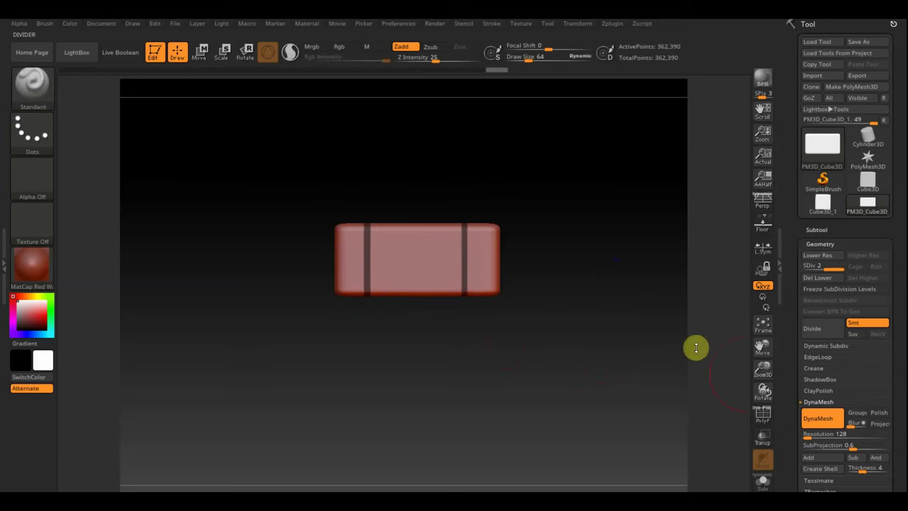
scroll(896, 440, "down", 1)
scroll(890, 397, "down", 5)
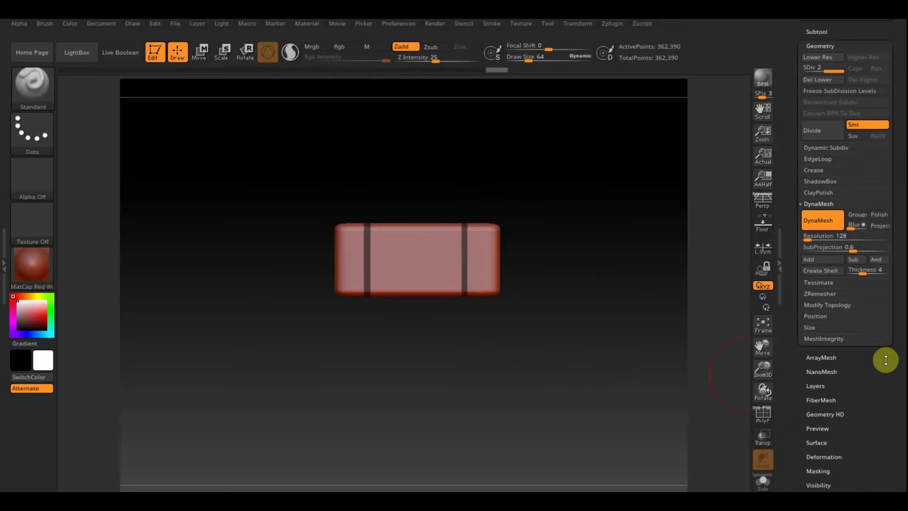
left_click(850, 457)
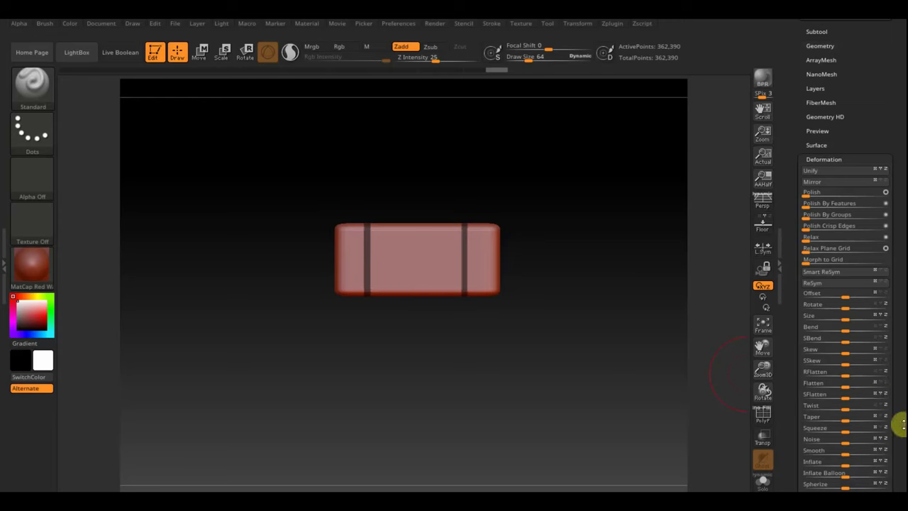
Inflate the unmasked body with the Deformation slider, then smooth the right groove
scroll(897, 390, "down", 2)
scroll(897, 390, "down", 1)
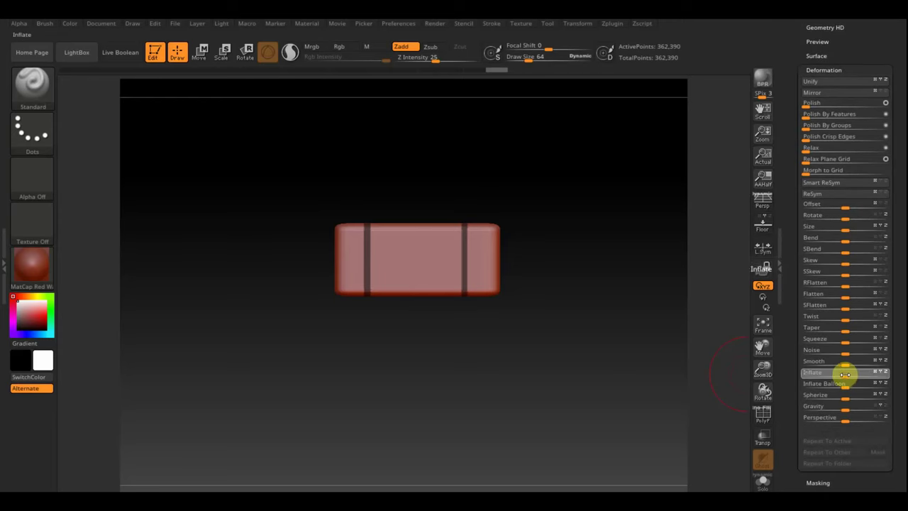
left_click_drag(841, 375, 852, 373)
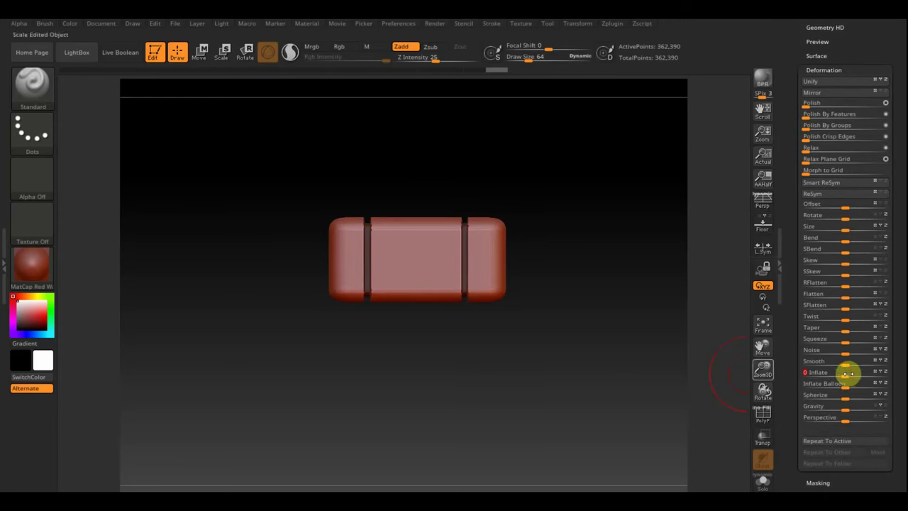
left_click_drag(577, 309, 586, 420)
mouse_move(480, 239)
left_mouse_down("shift")
mouse_move(460, 265)
mouse_move(461, 202)
left_mouse_up("shift")
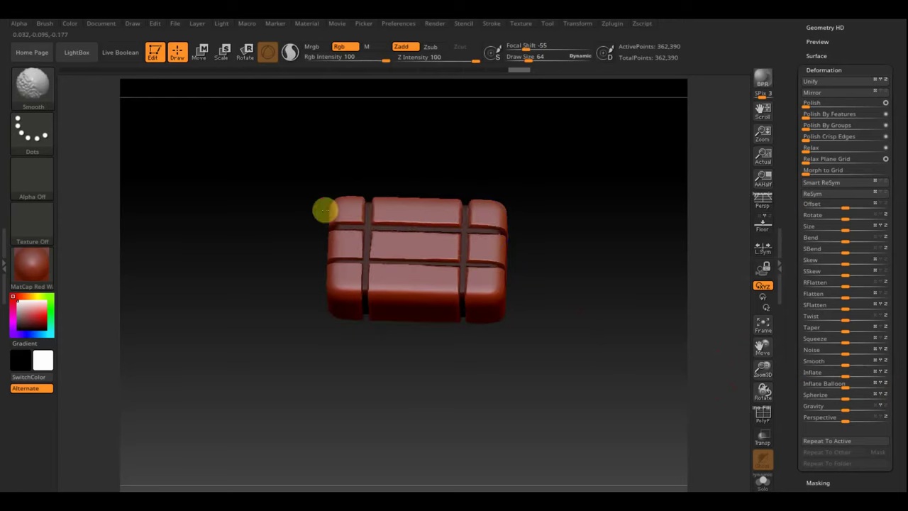
Soften the left vertical groove and orbit around the block to inspect the grooves
left_click_drag(324, 210, 341, 314, "shift")
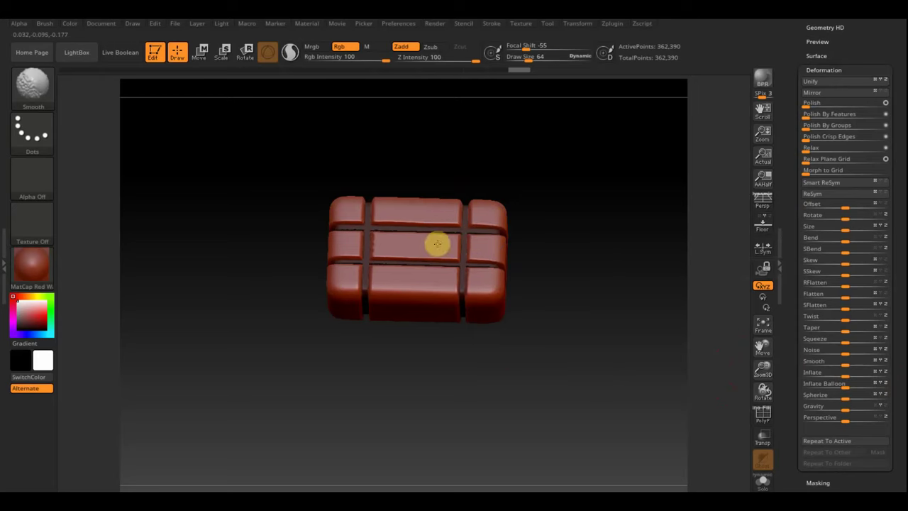
left_click_drag(509, 254, 520, 245)
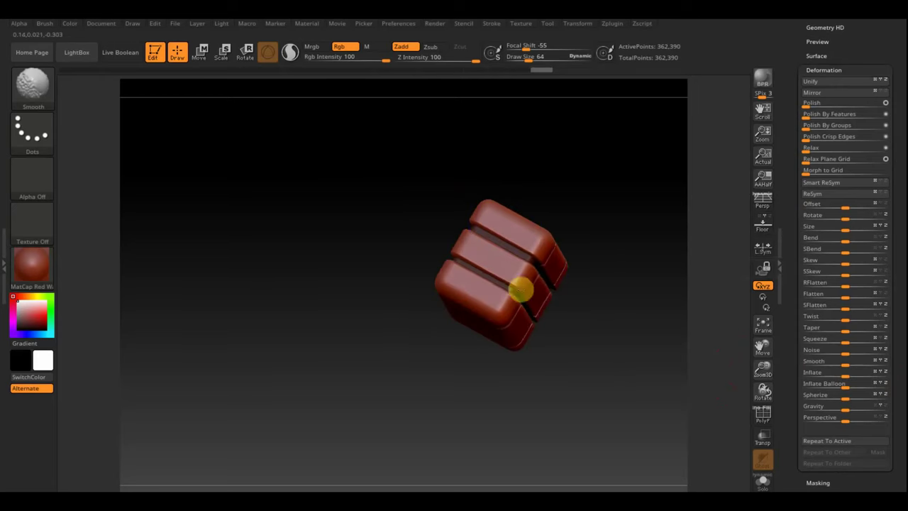
mouse_move(520, 288)
left_mouse_down()
mouse_move(586, 357)
mouse_move(542, 317)
left_mouse_up()
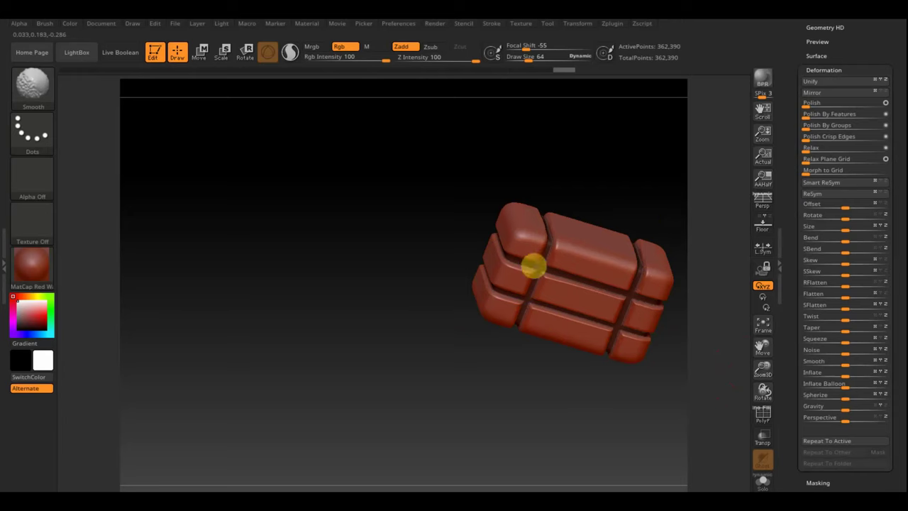
mouse_move(533, 267)
left_mouse_down()
mouse_move(402, 283)
mouse_move(387, 423)
mouse_move(459, 329)
left_mouse_up()
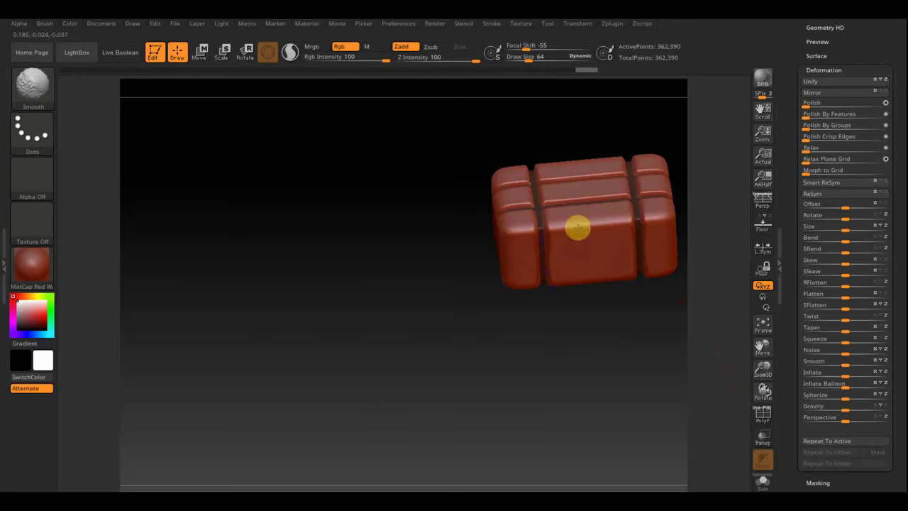
left_click_drag(478, 174, 200, 251, "alt")
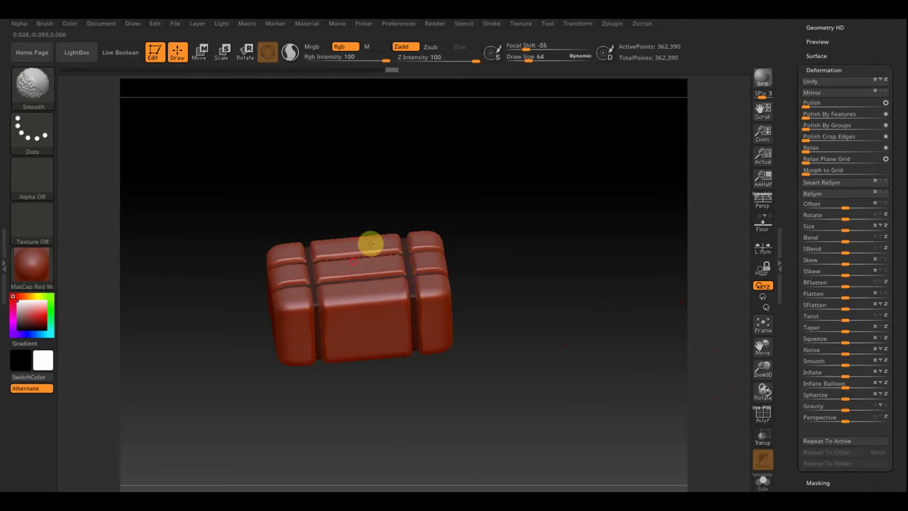
Clear the remaining mask from the block and return to a flat view
left_click_drag(371, 244, 602, 256, "shift")
mouse_move(541, 222)
left_mouse_down("ctrl")
mouse_move(587, 289)
mouse_move(567, 284)
mouse_move(574, 395)
mouse_move(561, 362)
left_mouse_up("ctrl")
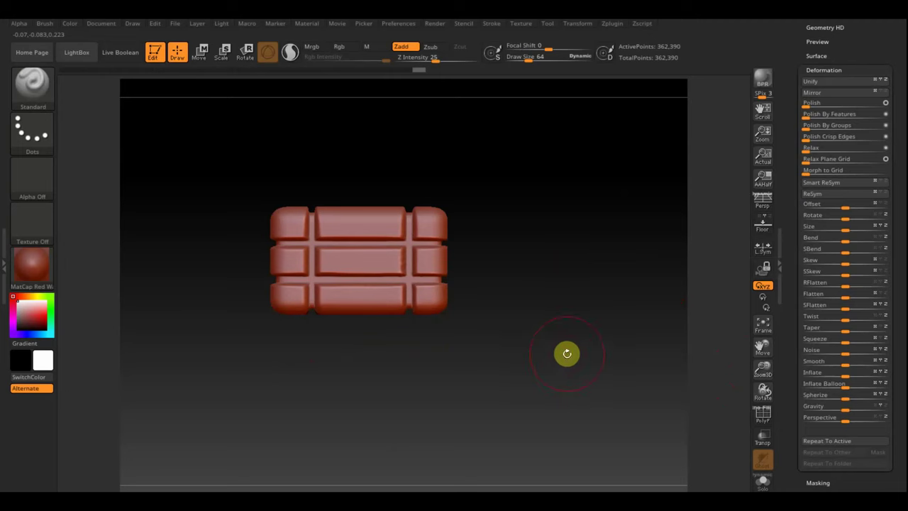
mouse_move(566, 353)
left_mouse_down()
mouse_move(551, 333)
mouse_move(575, 223)
mouse_move(565, 247)
left_mouse_up()
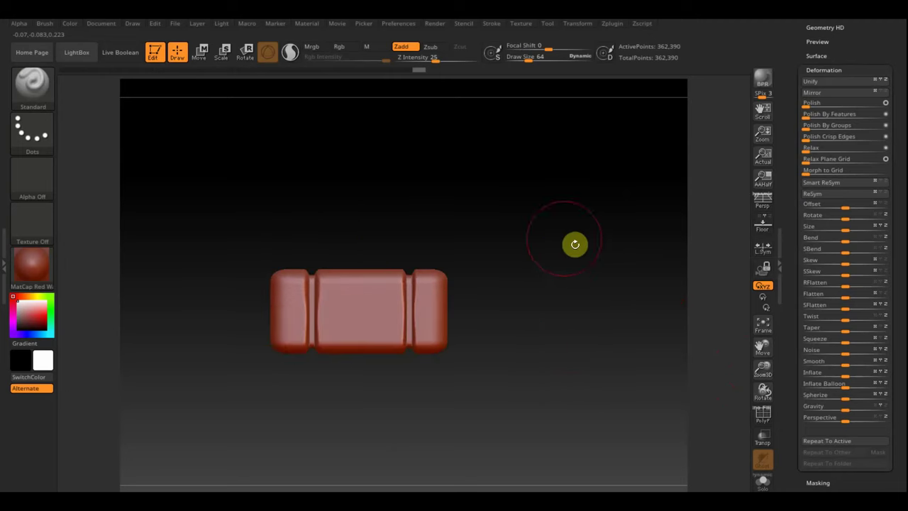
Start a texture import and browse to the Desktop 'сено' folder of hay images
left_click(525, 25)
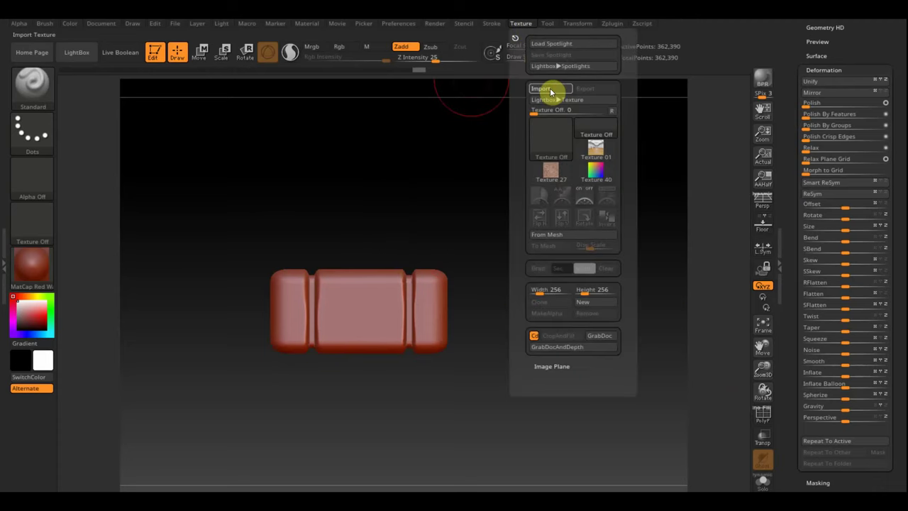
left_click(550, 89)
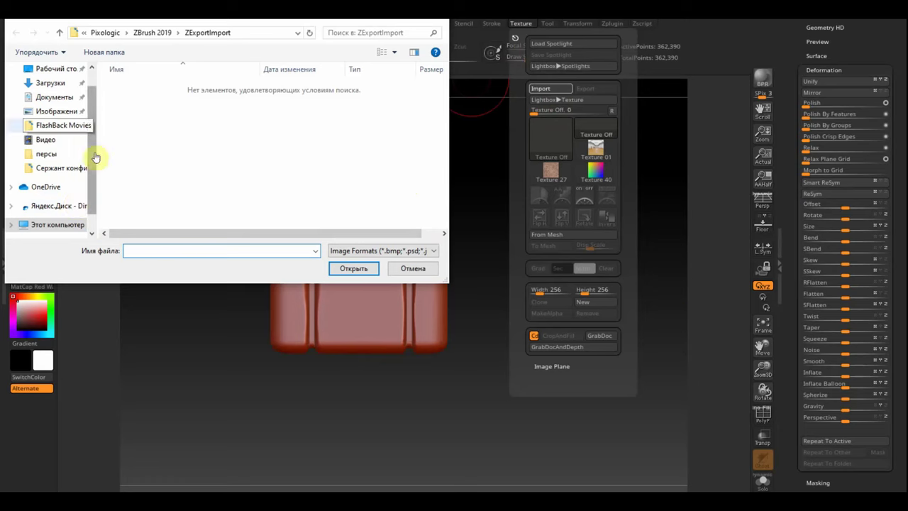
scroll(91, 142, "up", 1)
left_click(56, 92)
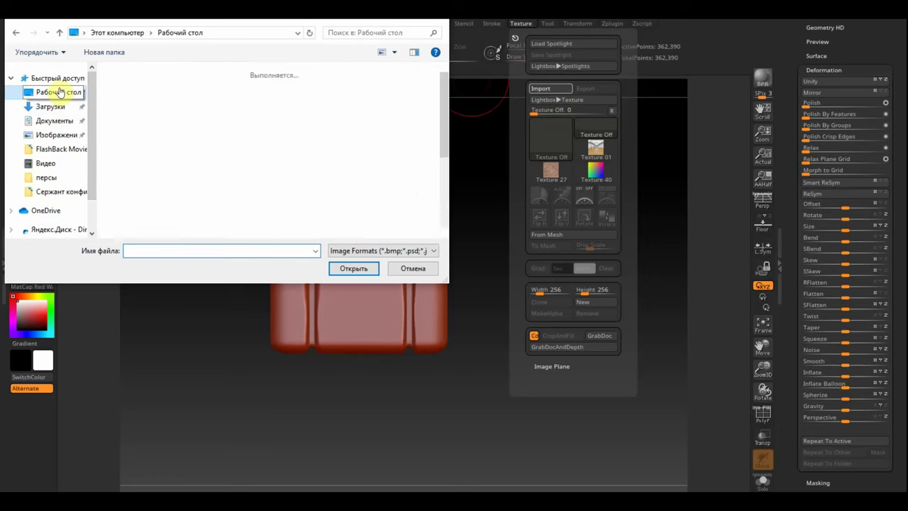
double_click(282, 193)
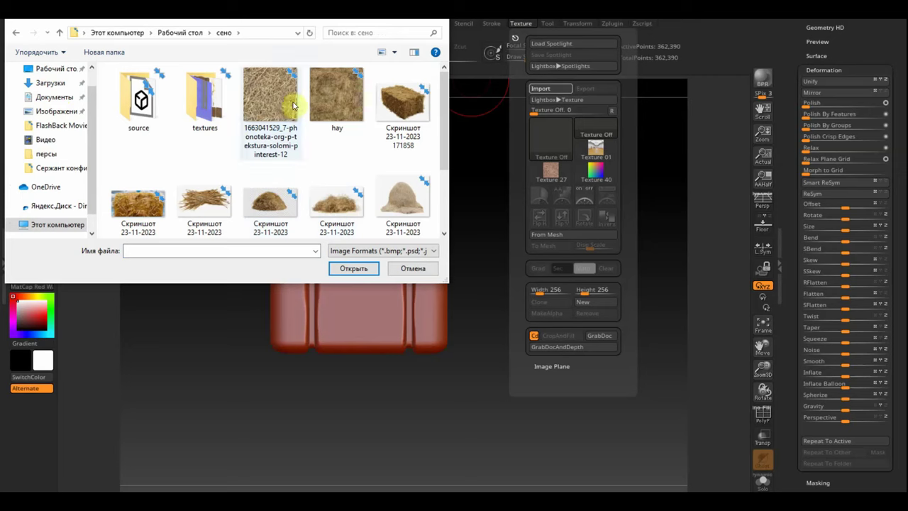
scroll(330, 131, "down", 1)
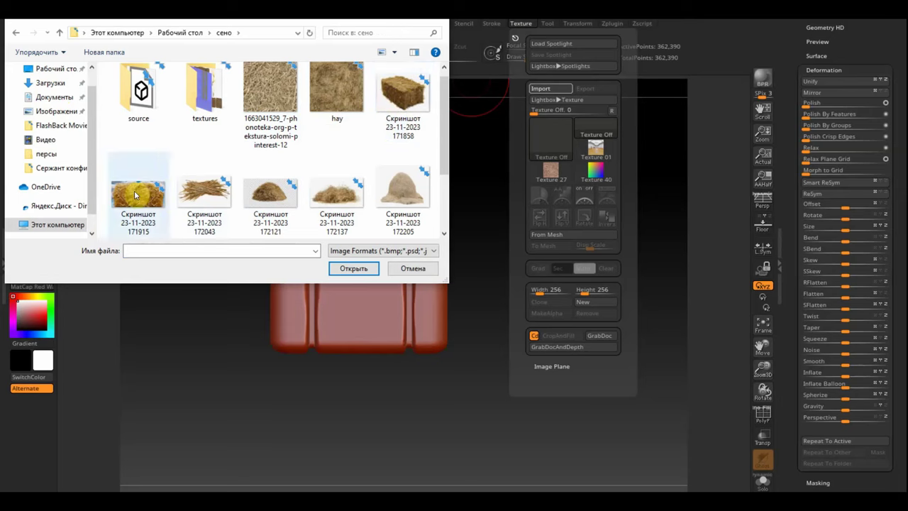
Load the hay bale screenshot as a texture and add it to Spotlight at lowered opacity
double_click(406, 99)
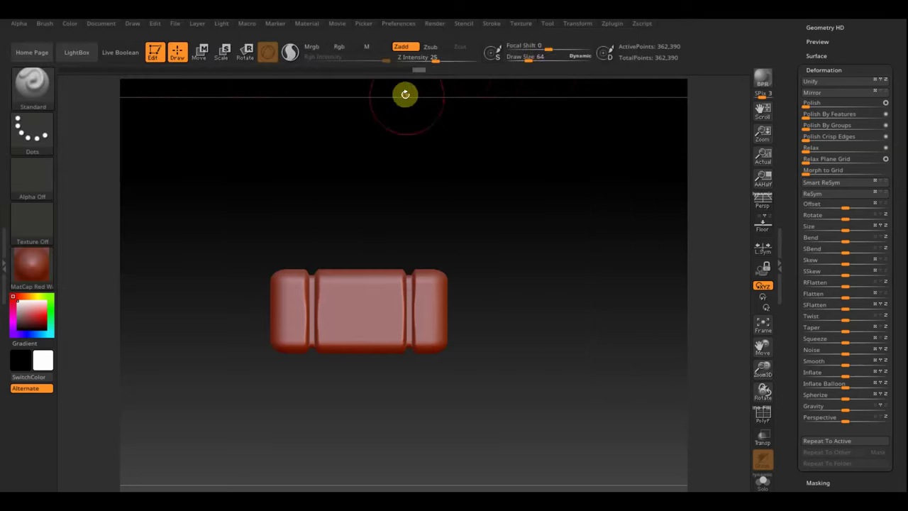
left_click(525, 24)
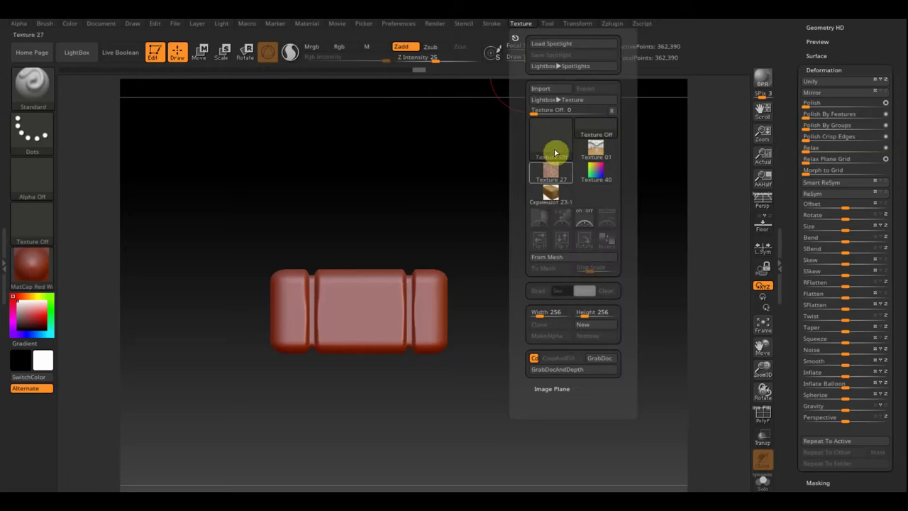
left_click(554, 196)
left_click(616, 224)
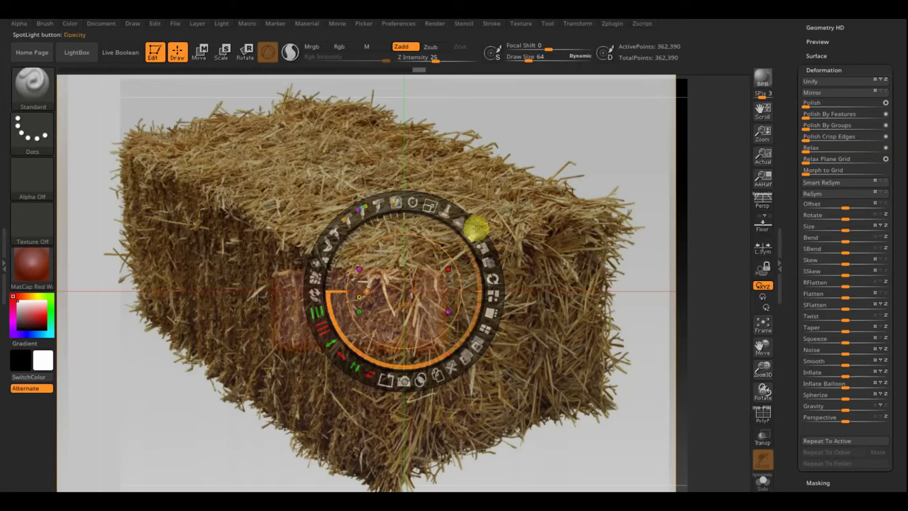
left_click_drag(468, 229, 412, 188)
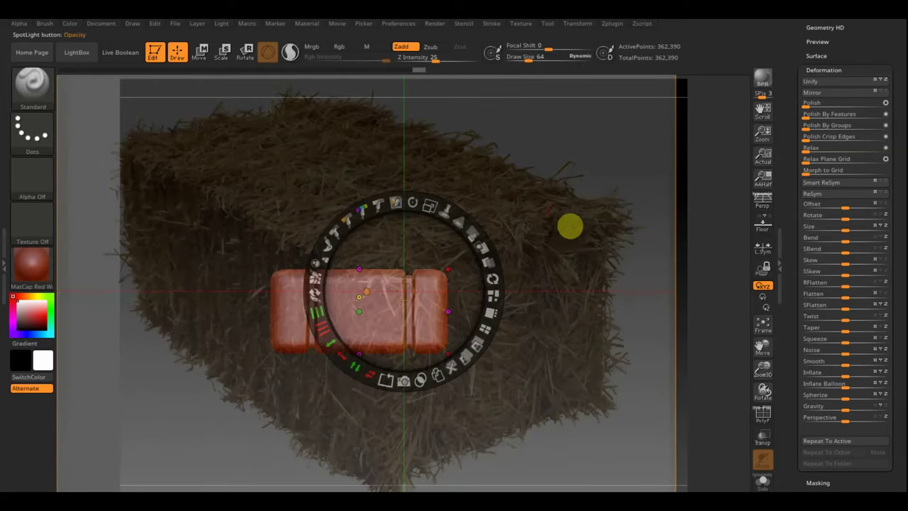
key("z")
mouse_move(588, 222)
left_mouse_down()
mouse_move(531, 272)
mouse_move(551, 268)
mouse_move(584, 328)
mouse_move(566, 281)
mouse_move(604, 346)
mouse_move(600, 271)
mouse_move(607, 282)
mouse_move(602, 262)
mouse_move(614, 273)
mouse_move(619, 244)
mouse_move(604, 259)
left_mouse_up()
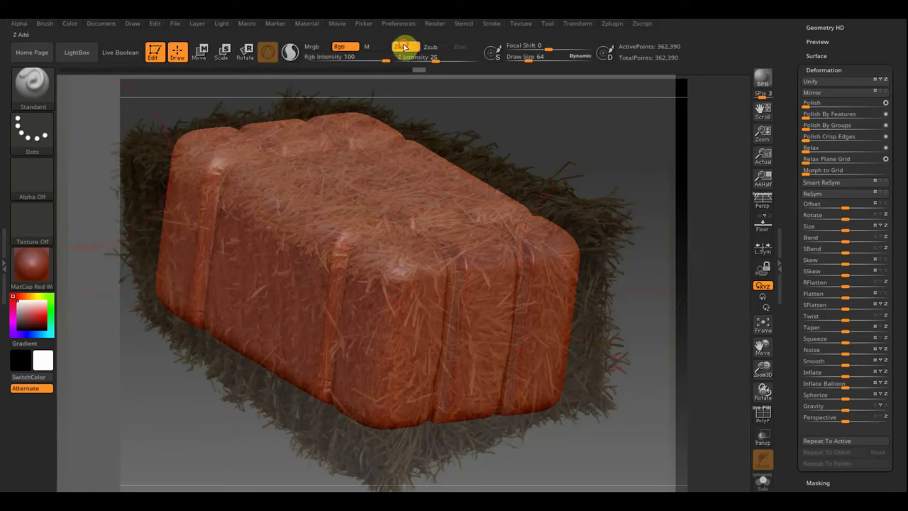
Paint the hay photo onto the bale's front and top faces using Spotlight projection
mouse_move(397, 220)
left_mouse_down()
mouse_move(359, 251)
mouse_move(430, 225)
mouse_move(357, 339)
left_mouse_up()
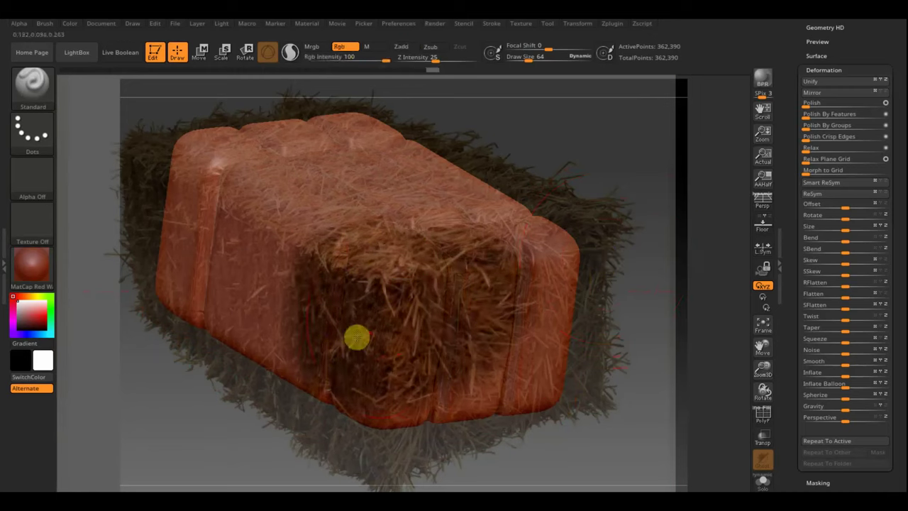
mouse_move(408, 307)
left_mouse_down()
mouse_move(470, 304)
mouse_move(334, 280)
mouse_move(377, 200)
mouse_move(315, 192)
mouse_move(262, 146)
mouse_move(144, 168)
mouse_move(270, 313)
left_mouse_up()
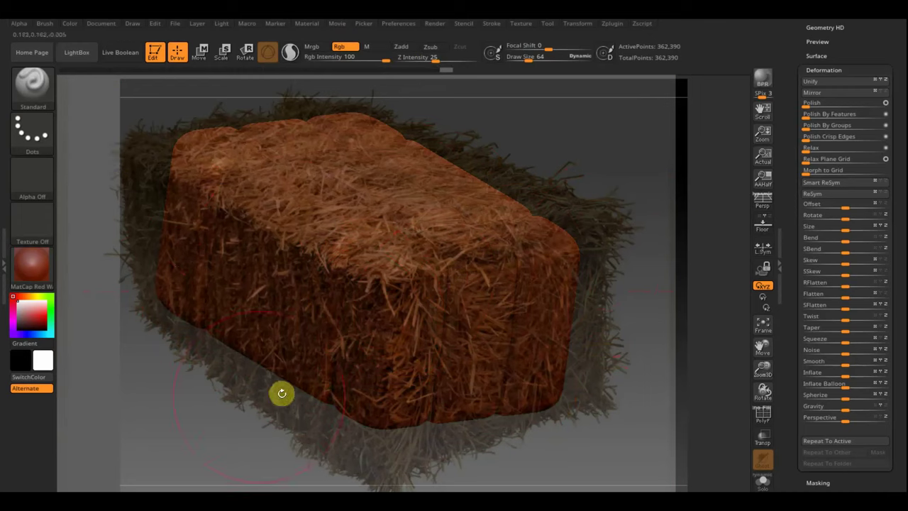
mouse_move(583, 417)
left_mouse_down()
mouse_move(608, 320)
mouse_move(604, 189)
mouse_move(589, 190)
mouse_move(628, 245)
left_mouse_up()
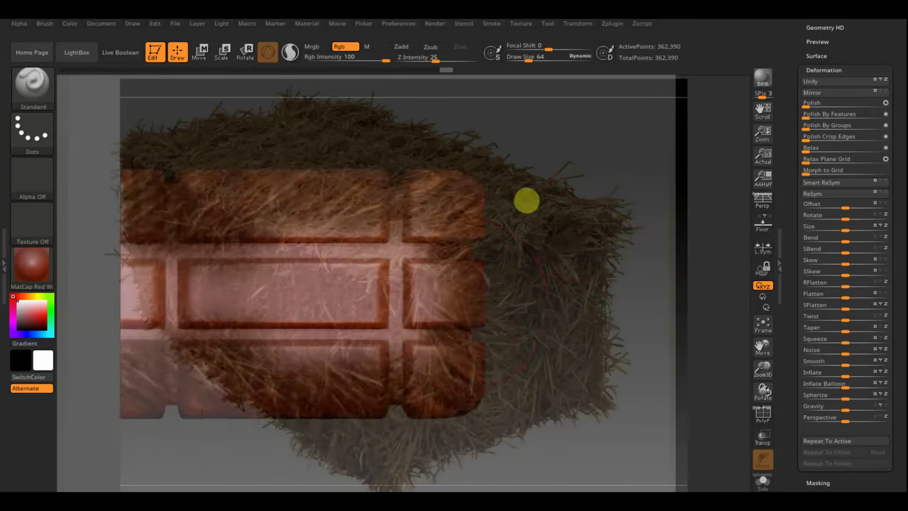
mouse_move(526, 201)
left_mouse_down()
mouse_move(612, 188)
mouse_move(593, 225)
mouse_move(574, 191)
left_mouse_up()
Snap the bale straight-on, then rotate the hay reference image and shift it right
key("shift")
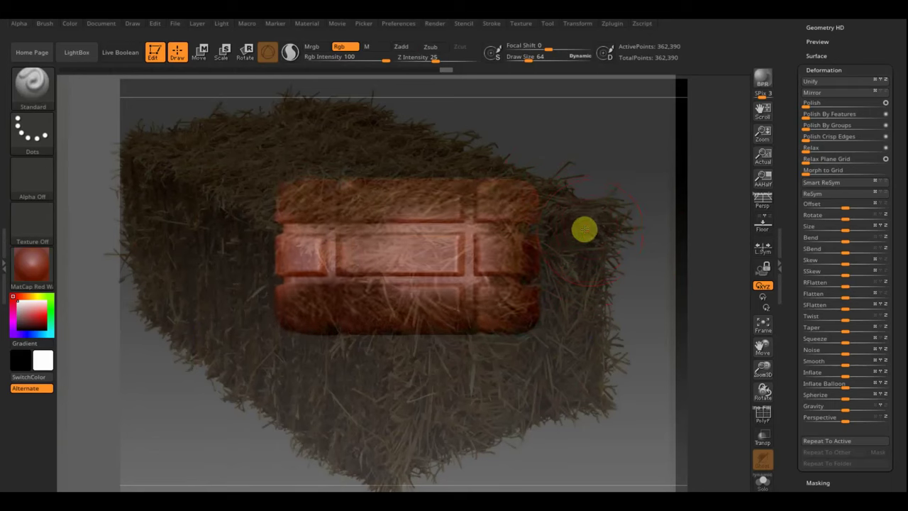
key("z")
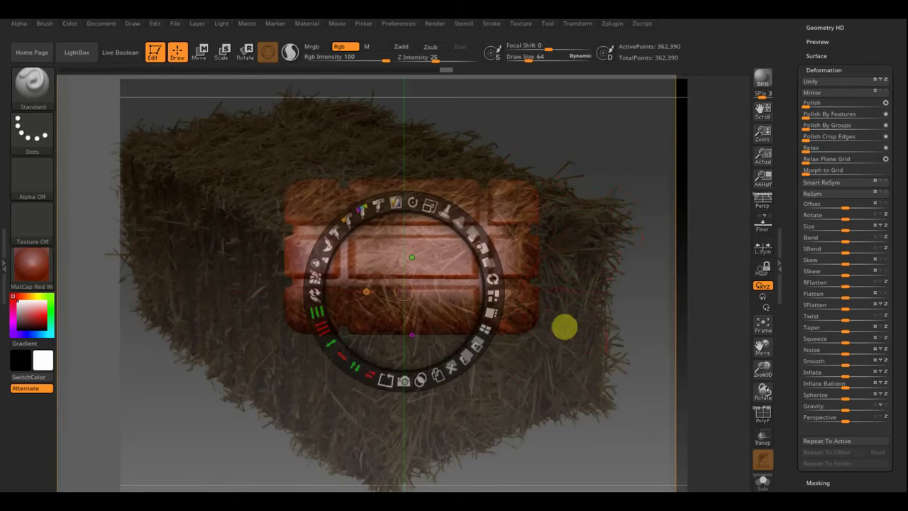
mouse_move(442, 203)
left_mouse_down()
mouse_move(329, 142)
mouse_move(292, 133)
left_mouse_up()
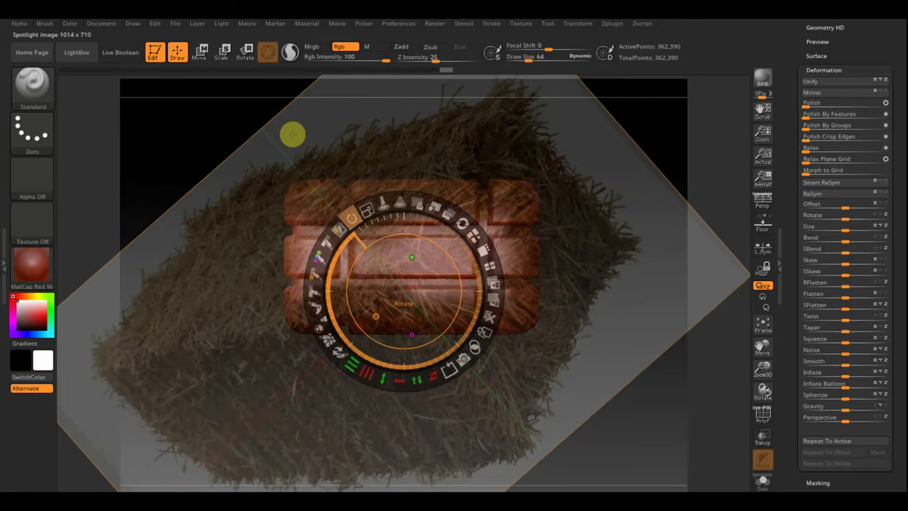
left_click_drag(292, 133, 295, 133)
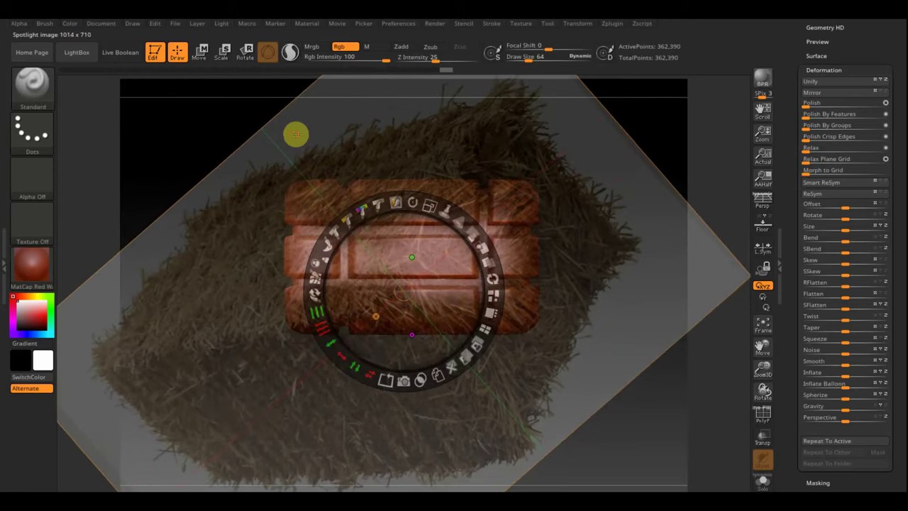
mouse_move(428, 256)
left_mouse_down()
mouse_move(440, 262)
mouse_move(461, 245)
mouse_move(474, 263)
left_mouse_up()
key("z")
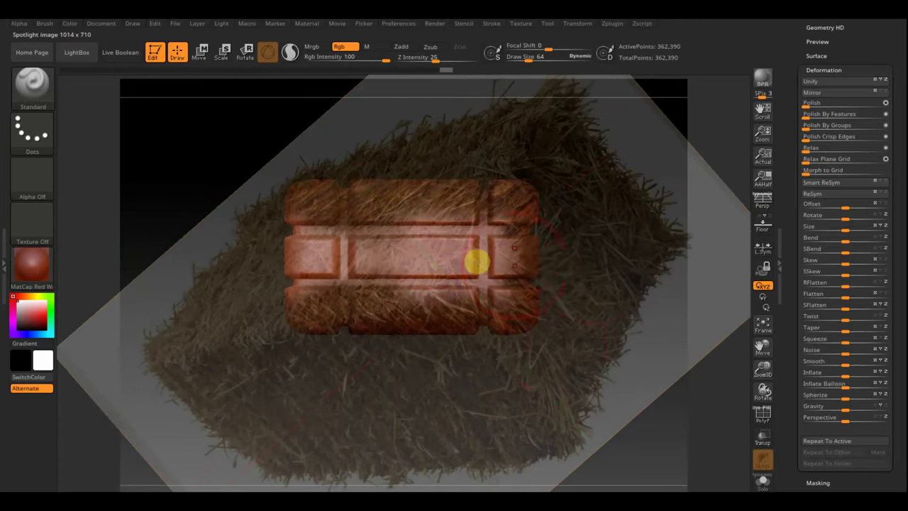
Paint hay onto the bale's top, turning it through three-quarter, top-down and diagonal views
mouse_move(634, 267)
left_mouse_down()
mouse_move(594, 211)
mouse_move(603, 212)
mouse_move(588, 241)
mouse_move(612, 253)
mouse_move(600, 259)
mouse_move(660, 251)
mouse_move(642, 250)
left_mouse_up()
left_click_drag(473, 252, 331, 309)
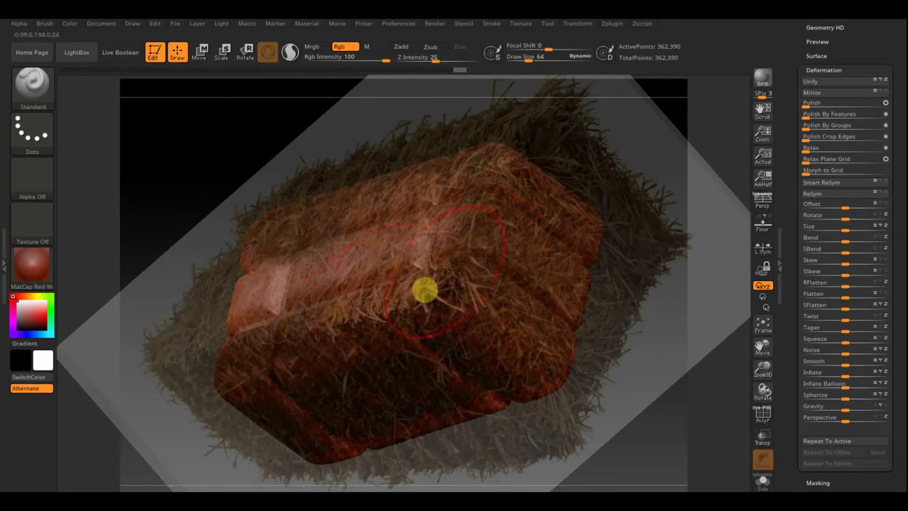
left_click_drag(469, 259, 367, 241)
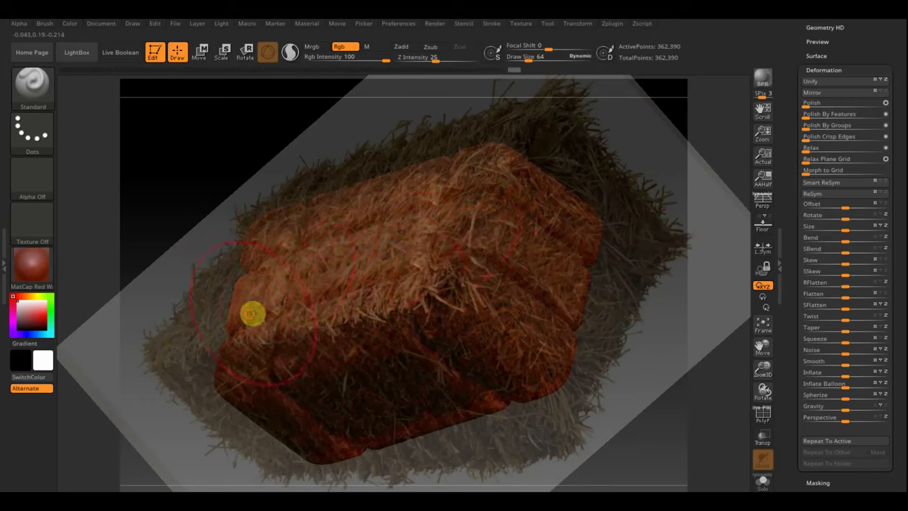
mouse_move(142, 304)
left_mouse_down()
mouse_move(128, 269)
mouse_move(178, 263)
mouse_move(178, 254)
left_mouse_up()
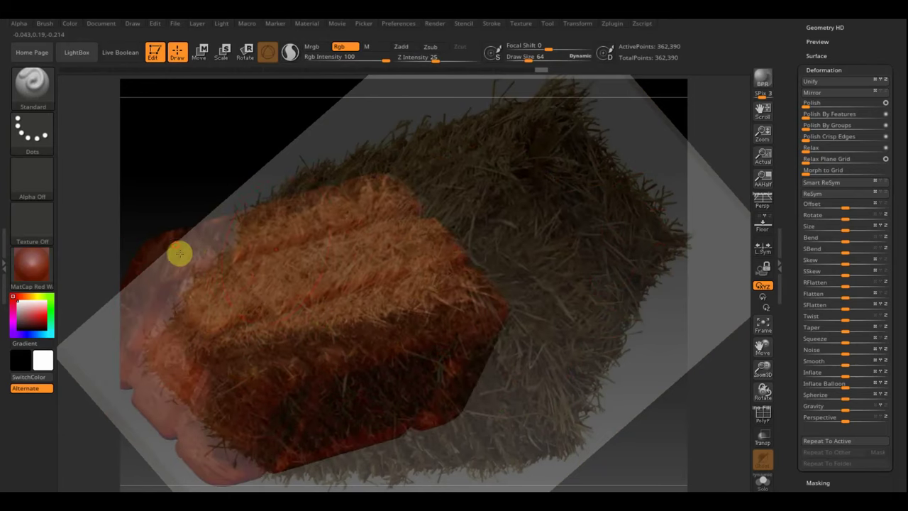
mouse_move(421, 249)
left_mouse_down()
mouse_move(506, 229)
mouse_move(614, 175)
mouse_move(662, 200)
mouse_move(646, 178)
mouse_move(643, 251)
mouse_move(660, 278)
mouse_move(701, 279)
mouse_move(709, 324)
mouse_move(709, 274)
left_mouse_up()
mouse_move(638, 298)
left_mouse_down()
mouse_move(527, 324)
mouse_move(583, 341)
mouse_move(492, 256)
mouse_move(533, 190)
mouse_move(515, 213)
left_mouse_up()
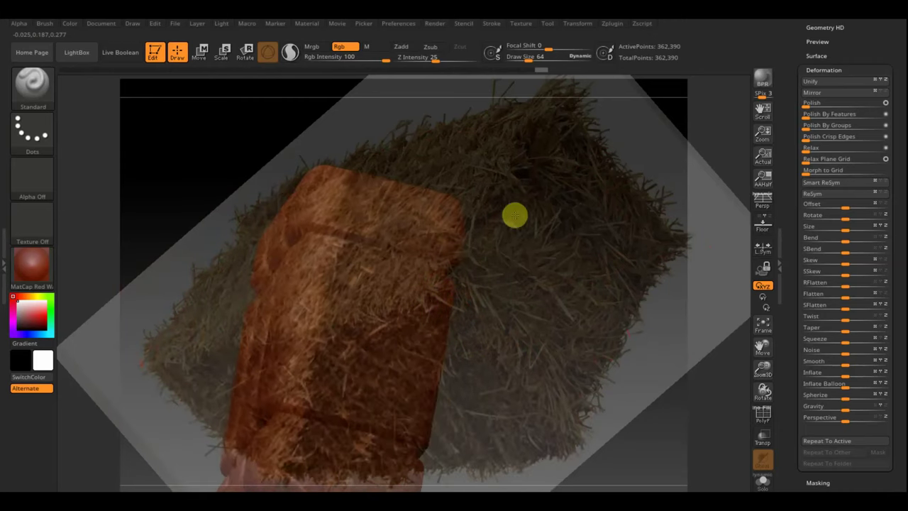
mouse_move(565, 259)
left_mouse_down()
mouse_move(533, 310)
mouse_move(531, 356)
mouse_move(586, 291)
mouse_move(570, 319)
mouse_move(608, 300)
mouse_move(608, 334)
mouse_move(598, 312)
mouse_move(541, 281)
mouse_move(529, 254)
mouse_move(659, 297)
left_mouse_up()
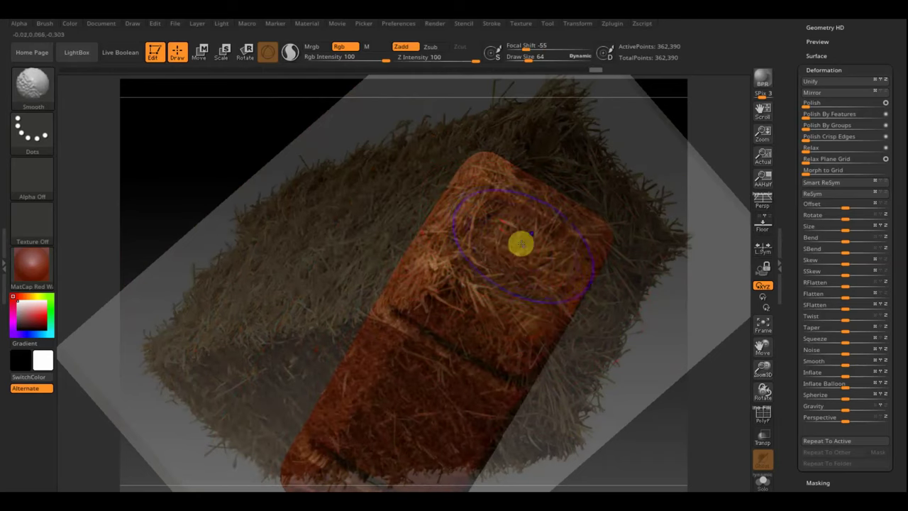
Hide the hay image, snap to front view, apply SketchShaded material, then reshow the image
key("shift+z")
mouse_move(602, 297)
left_mouse_down()
mouse_move(554, 442)
mouse_move(480, 489)
left_mouse_up()
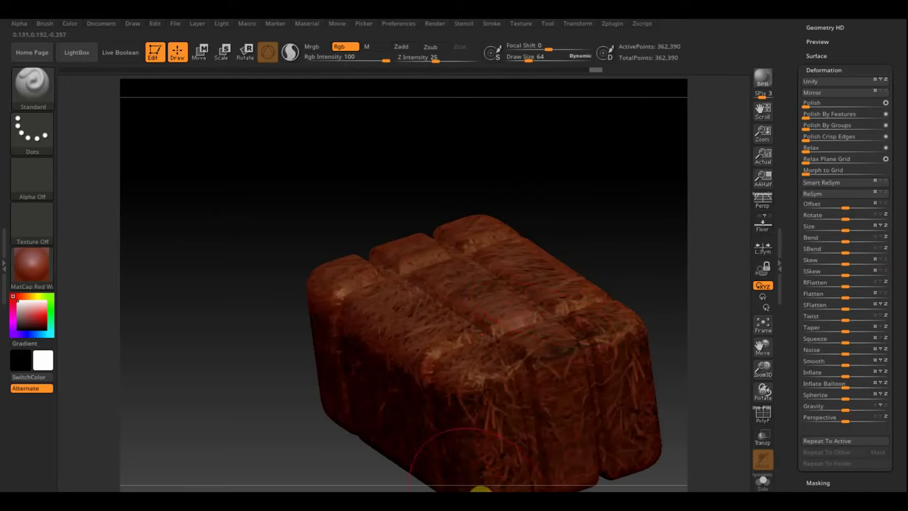
mouse_move(556, 234)
left_mouse_down()
mouse_move(582, 269)
mouse_move(586, 307)
mouse_move(575, 290)
mouse_move(604, 274)
mouse_move(496, 152)
mouse_move(568, 213)
left_mouse_up()
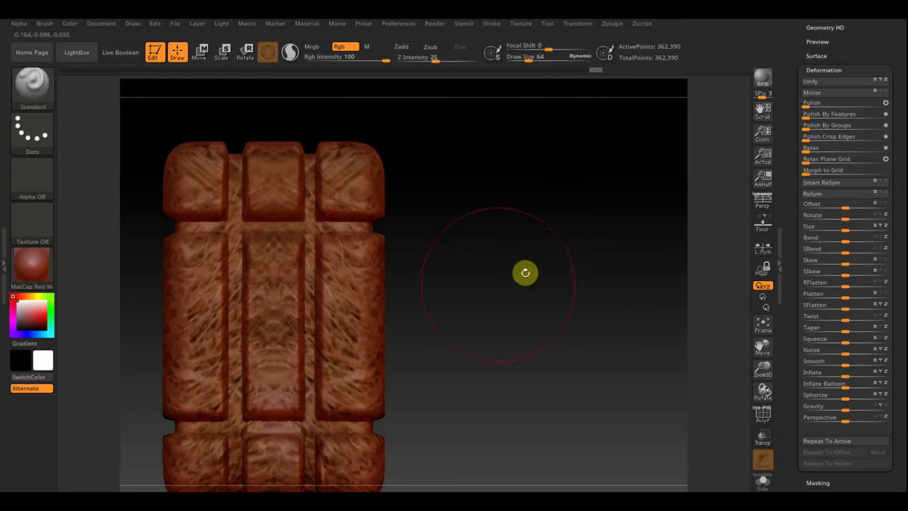
left_click_drag(522, 269, 577, 271, "alt")
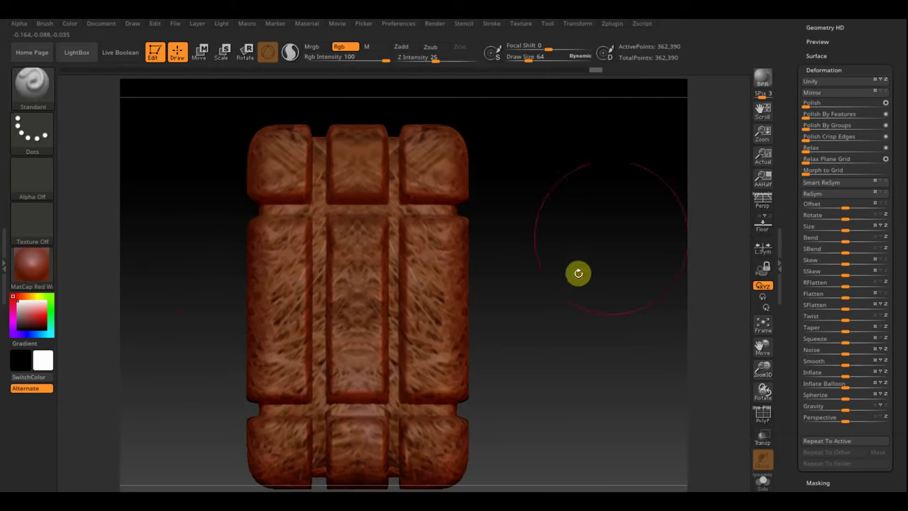
left_click(39, 273)
left_click(97, 324)
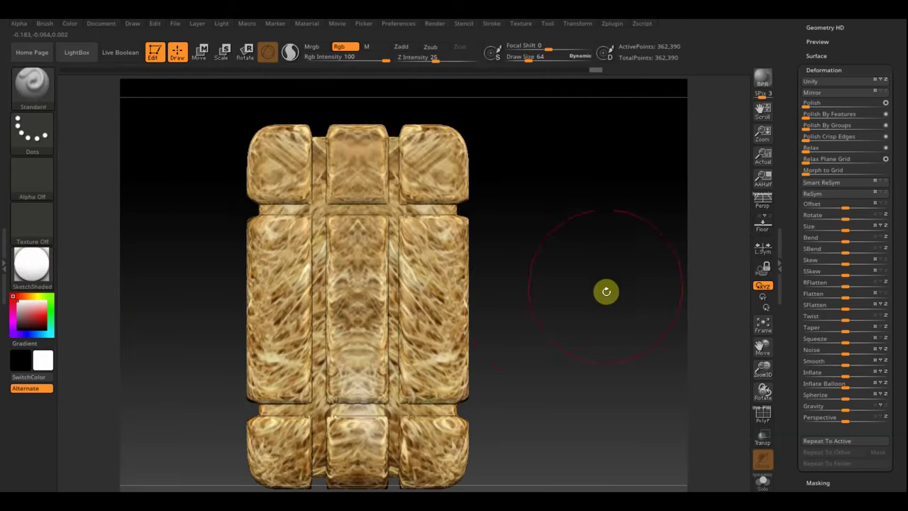
key("shift+z")
Rotate the hay reference image to a new angle over the bale
key("z")
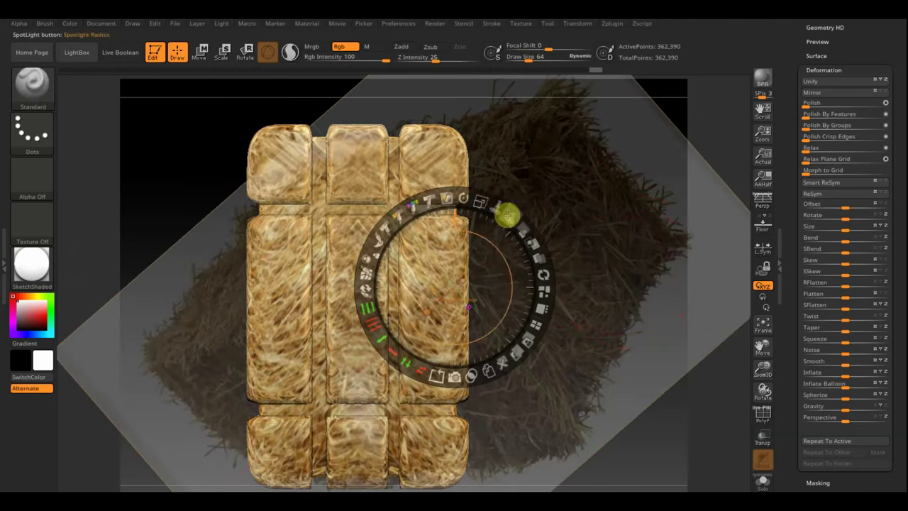
left_click_drag(490, 206, 474, 317)
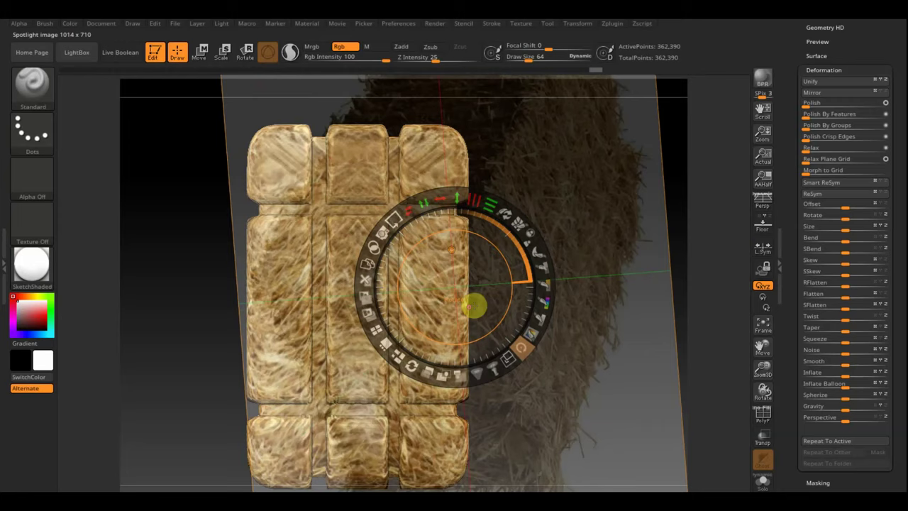
mouse_move(474, 317)
left_mouse_down()
mouse_move(480, 305)
mouse_move(380, 350)
mouse_move(364, 333)
left_mouse_up()
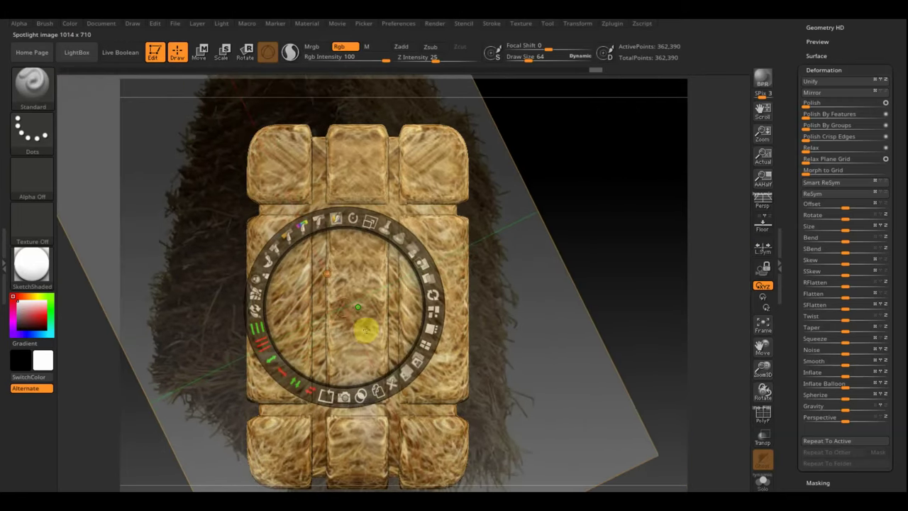
key("z")
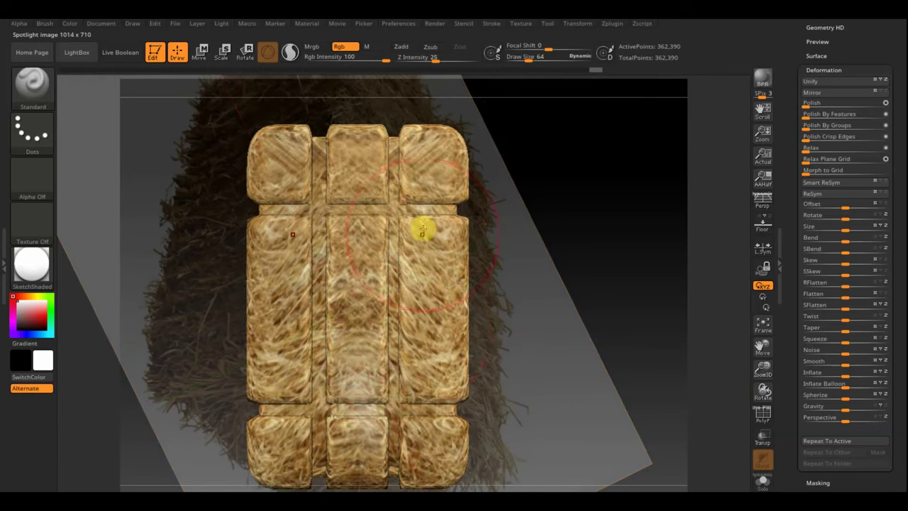
Paint hay symmetrically onto the top, top-right and front blocks, then check it from the side
left_click_drag(422, 231, 415, 245)
mouse_move(404, 179)
left_mouse_down()
mouse_move(437, 175)
mouse_move(405, 263)
mouse_move(428, 407)
left_mouse_up()
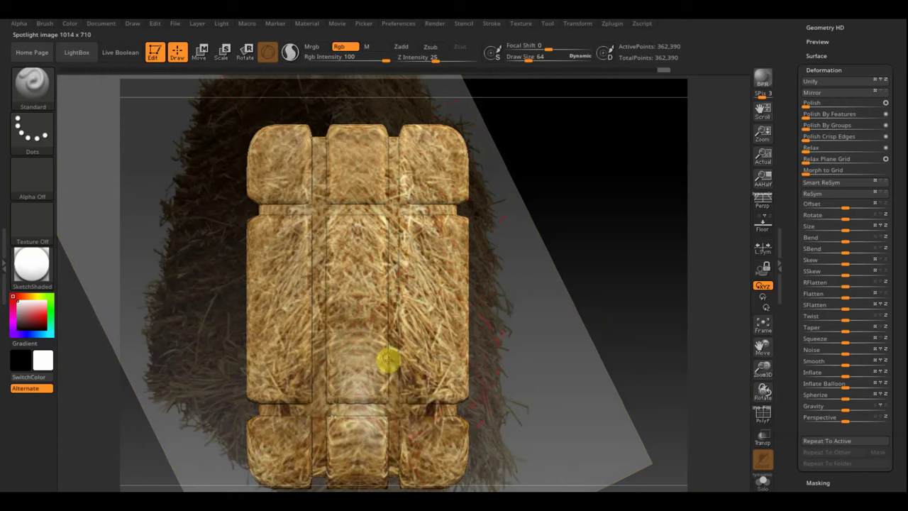
left_click_drag(388, 361, 415, 411)
left_click_drag(406, 298, 364, 154)
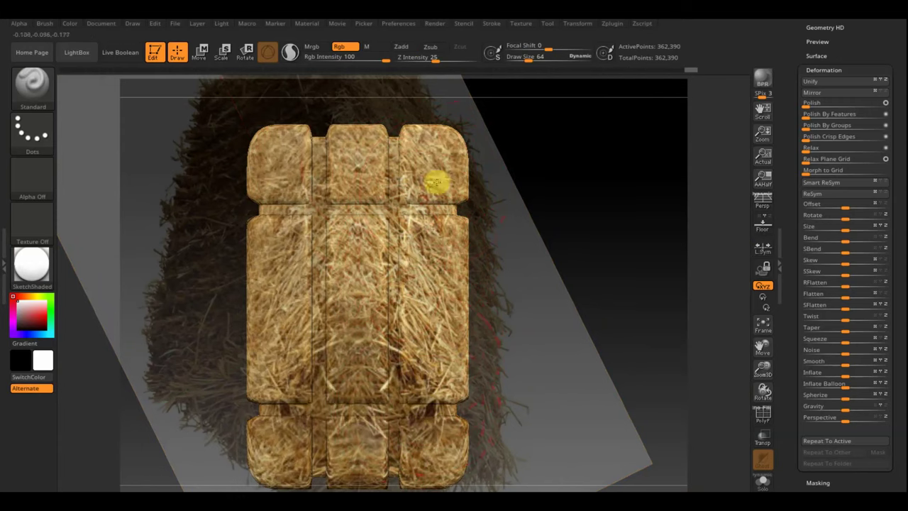
mouse_move(573, 302)
left_mouse_down()
mouse_move(517, 296)
mouse_move(444, 310)
left_mouse_up()
mouse_move(353, 305)
left_mouse_down()
mouse_move(293, 314)
mouse_move(239, 286)
mouse_move(270, 290)
left_mouse_up()
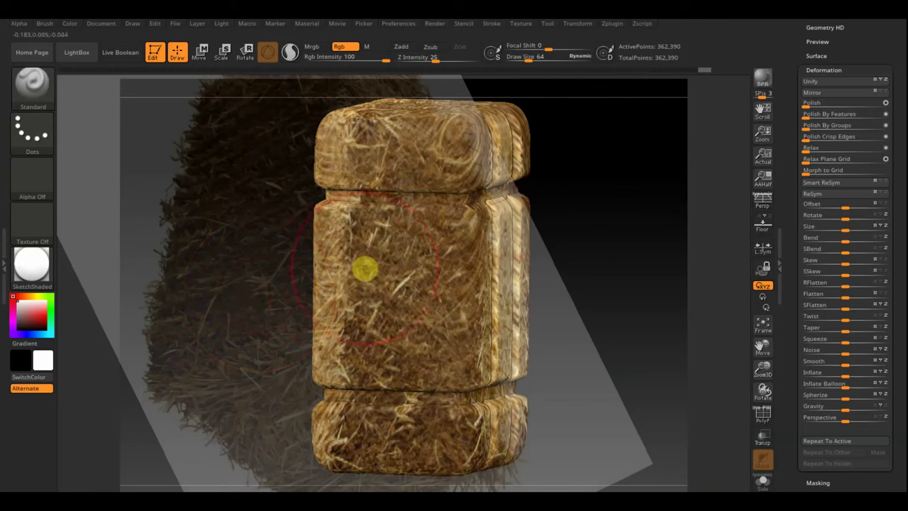
Re-centre and rotate the hay image, then paint hay onto the top, middle and lower blocks
key("shift+z")
mouse_move(347, 241)
left_mouse_down()
mouse_move(324, 213)
mouse_move(355, 259)
mouse_move(394, 247)
mouse_move(387, 237)
mouse_move(405, 227)
left_mouse_up()
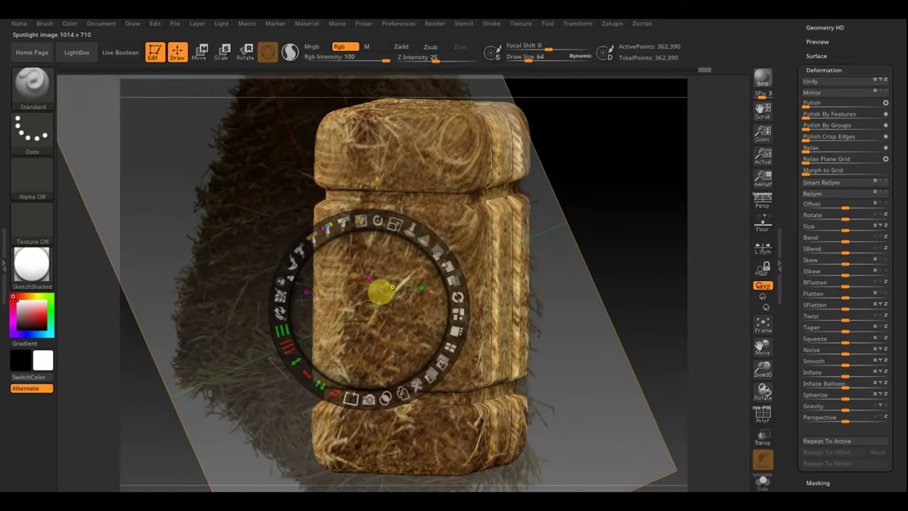
left_click_drag(387, 293, 370, 290)
key("z")
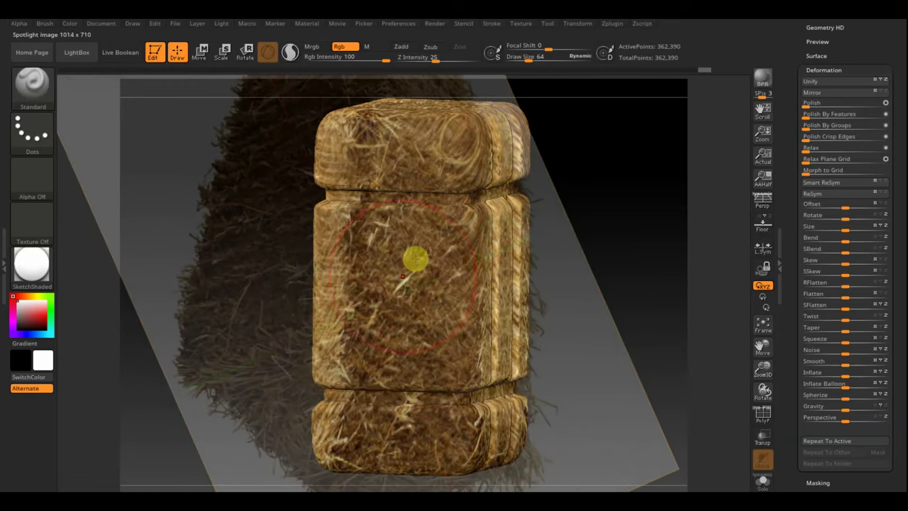
mouse_move(451, 159)
left_mouse_down()
mouse_move(430, 172)
mouse_move(372, 173)
left_mouse_up()
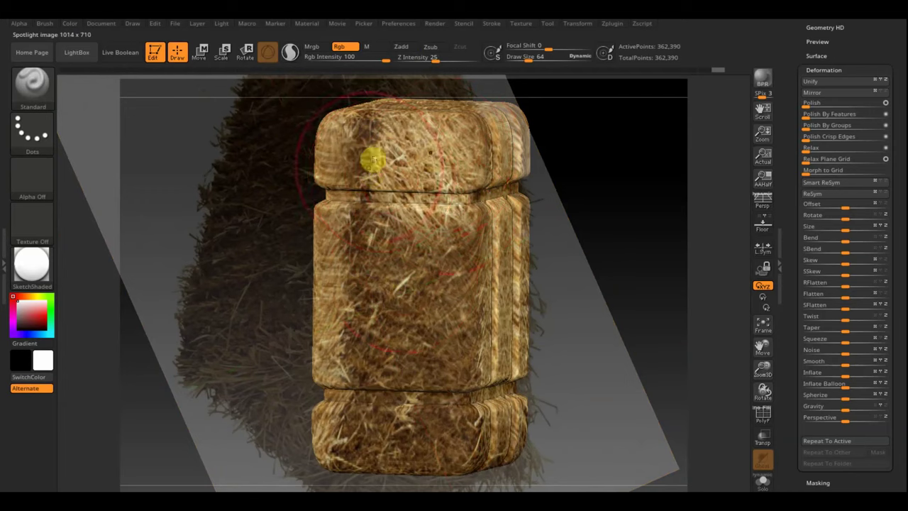
left_click_drag(432, 166, 441, 422)
Shift the hay image left and repaint the top, middle and bottom blocks with brighter straw
key("z")
left_click_drag(442, 375, 395, 348)
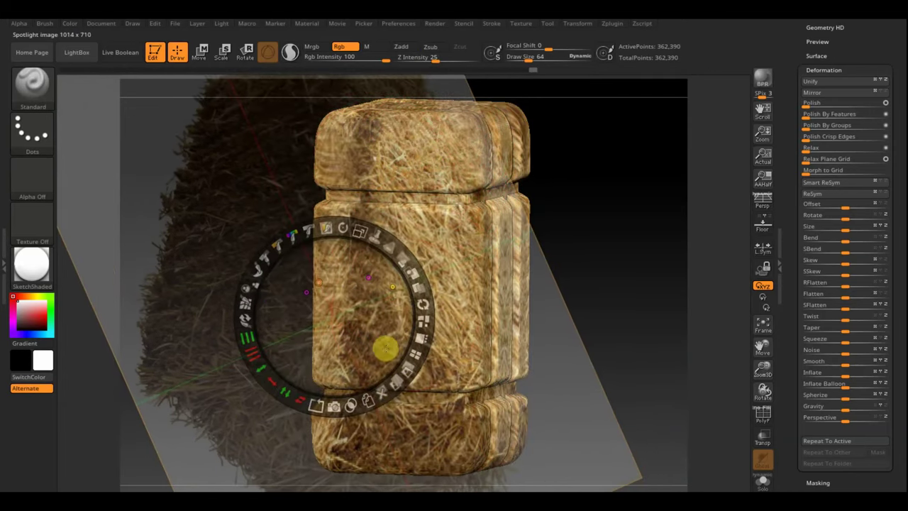
key("z")
left_click_drag(371, 163, 372, 197)
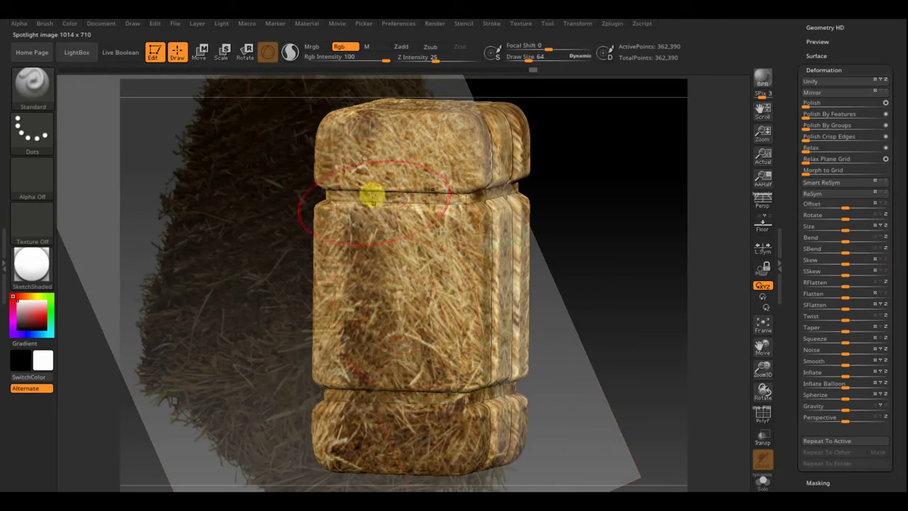
left_click_drag(379, 140, 371, 252)
mouse_move(376, 333)
left_mouse_down()
mouse_move(379, 385)
mouse_move(399, 420)
left_mouse_up()
Tilt the straw reference image diagonally over the bale and turn the bale more frontal
key("shift+z")
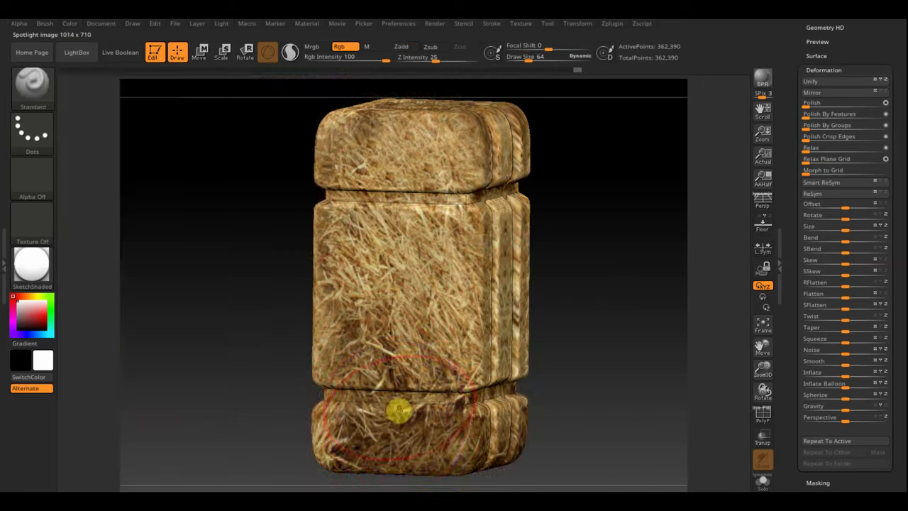
key("shift+z")
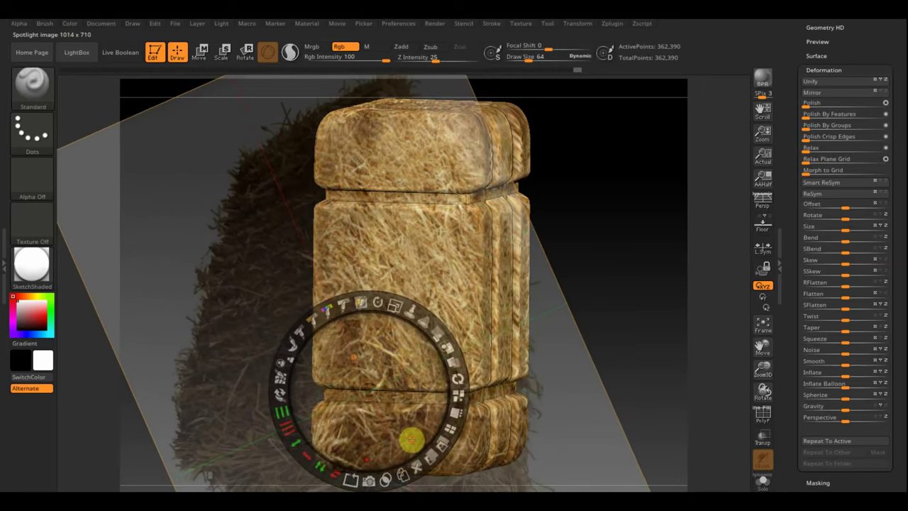
key("z")
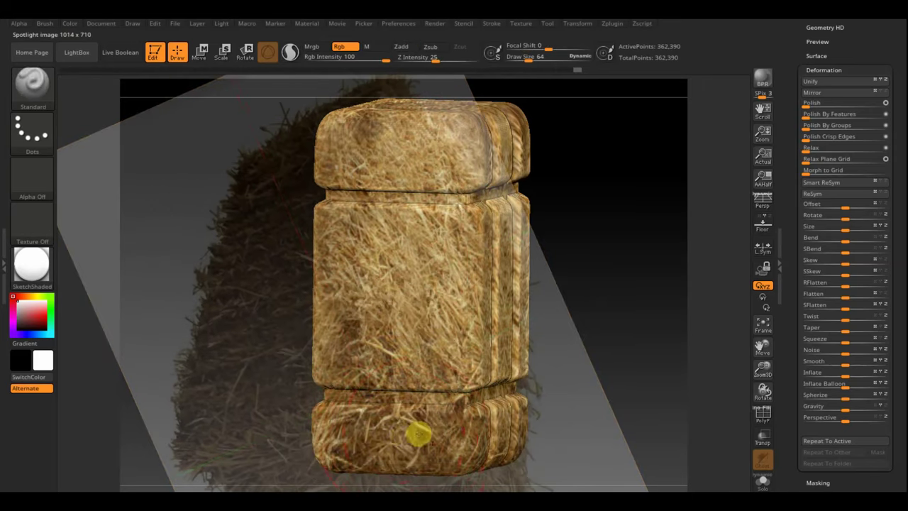
key("shift+z")
key("shift+z")
left_click_drag(419, 348, 485, 308)
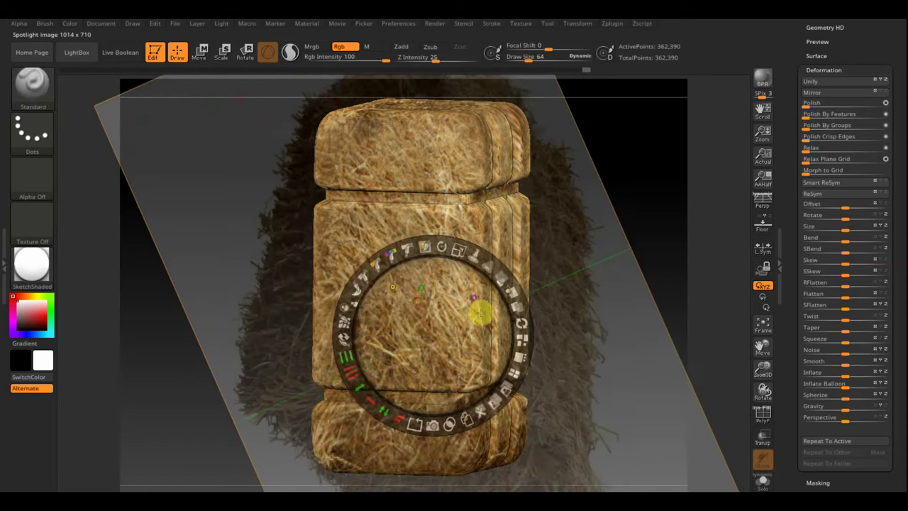
key("z")
mouse_move(571, 309)
left_mouse_down()
mouse_move(600, 317)
mouse_move(670, 271)
mouse_move(726, 306)
mouse_move(718, 300)
left_mouse_up()
key("z")
key("z")
key("z")
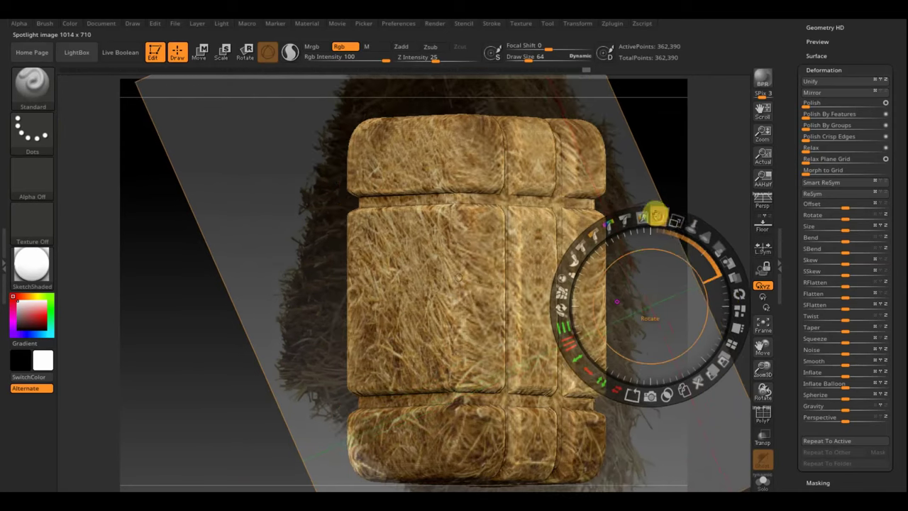
Rotate the straw image to a new angle, then hide it to inspect the painted texture
left_click_drag(657, 215, 631, 188)
mouse_move(640, 220)
left_mouse_down()
mouse_move(634, 247)
mouse_move(660, 258)
mouse_move(647, 231)
left_mouse_up()
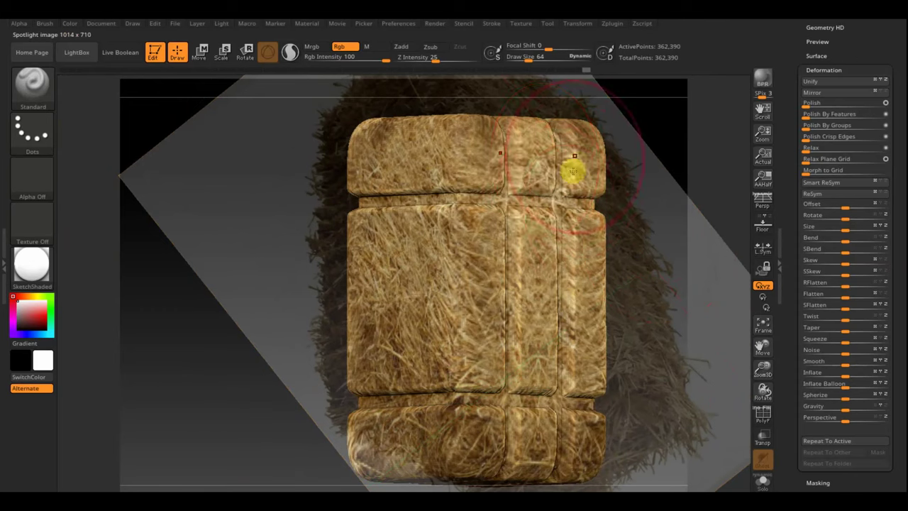
left_click_drag(575, 319, 571, 333)
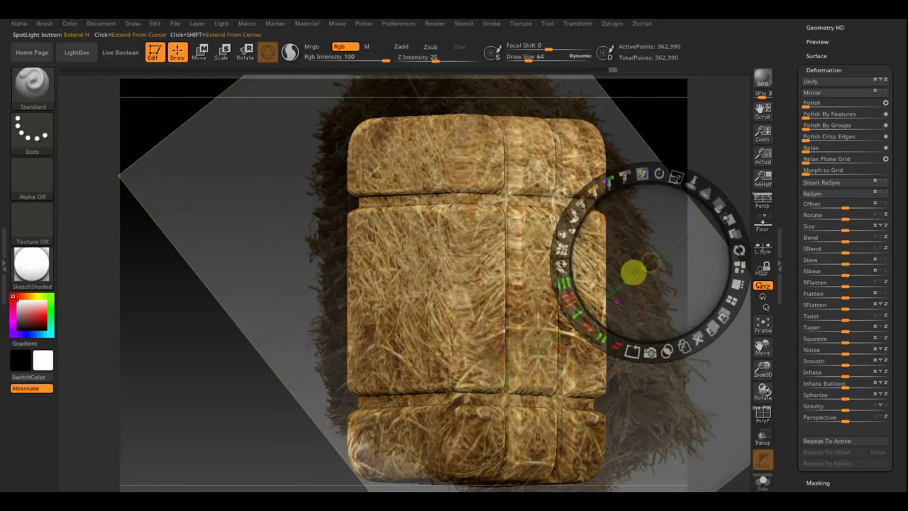
mouse_move(633, 272)
left_mouse_down()
mouse_move(608, 348)
mouse_move(604, 405)
left_mouse_up()
key("z")
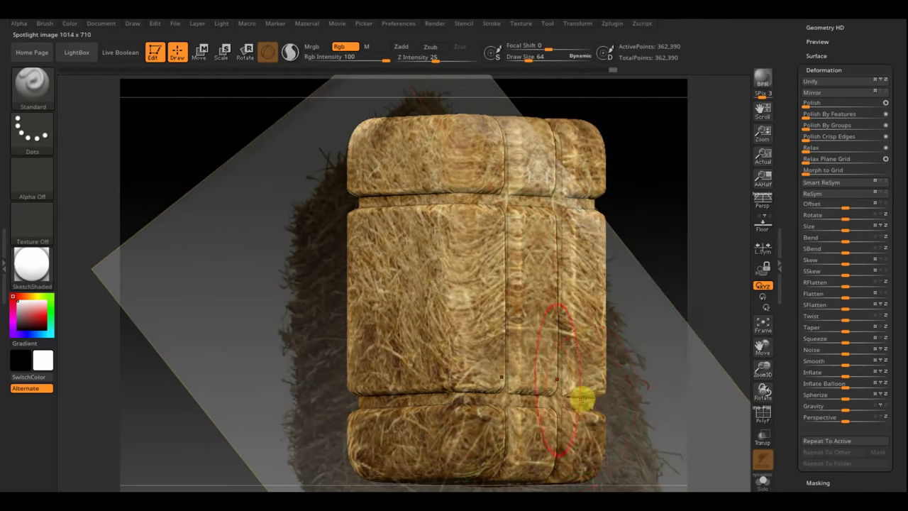
key("shift+z")
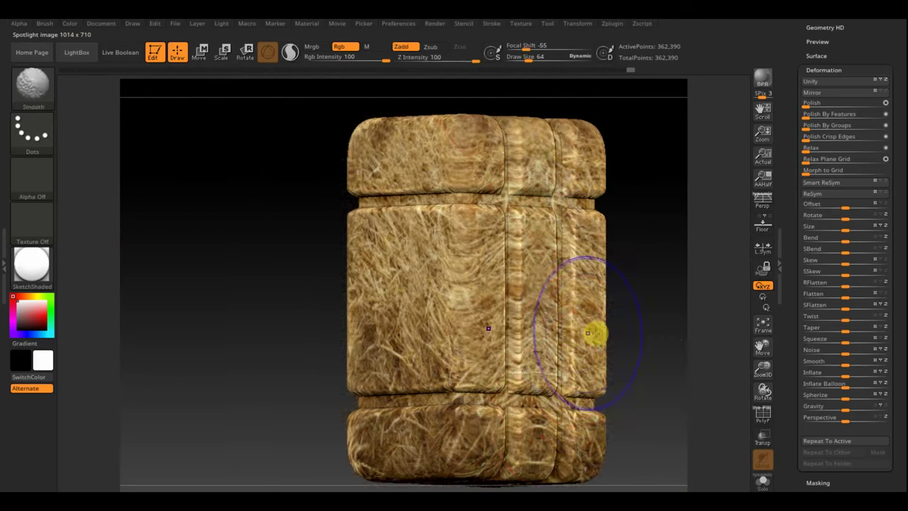
mouse_move(659, 324)
left_mouse_down()
mouse_move(615, 439)
mouse_move(629, 489)
mouse_move(629, 458)
left_mouse_up()
Move the straw image up-right, paint the side blocks, then hide it and lay the bale horizontal
key("shift+z")
key("z")
mouse_move(608, 416)
left_mouse_down()
mouse_move(605, 390)
mouse_move(673, 322)
left_mouse_up()
key("z")
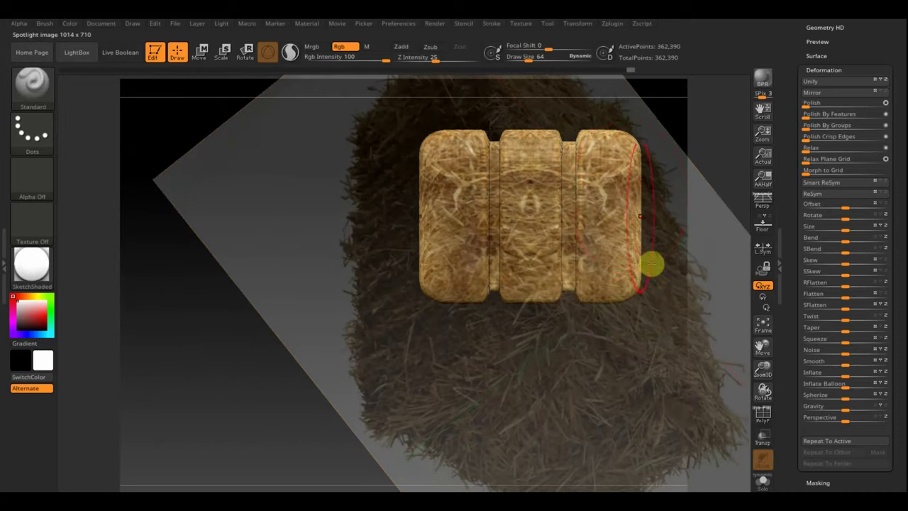
mouse_move(603, 182)
left_mouse_down()
mouse_move(593, 193)
mouse_move(563, 181)
mouse_move(576, 209)
mouse_move(552, 250)
left_mouse_up()
key("shift+z")
mouse_move(476, 361)
left_mouse_down()
mouse_move(522, 387)
mouse_move(555, 379)
mouse_move(547, 387)
left_mouse_up()
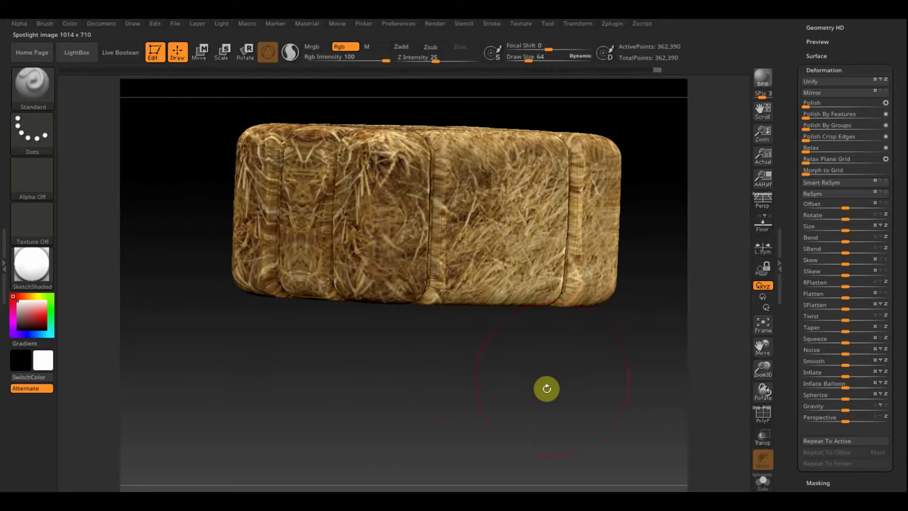
Mask the bale with Masking > Mask By Color > Mask By Intensity, then bring up the Move gizmo
mouse_move(881, 441)
left_mouse_down()
mouse_move(894, 434)
mouse_move(891, 374)
left_mouse_up()
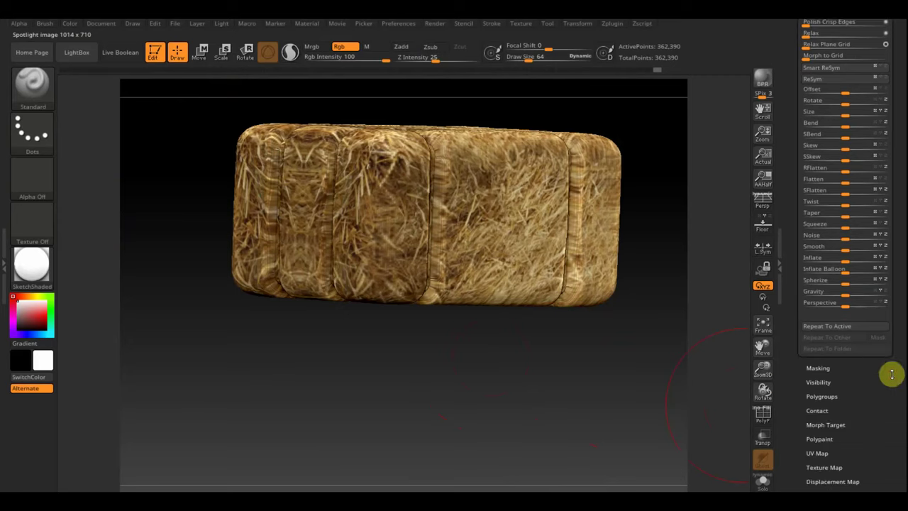
left_click(819, 368)
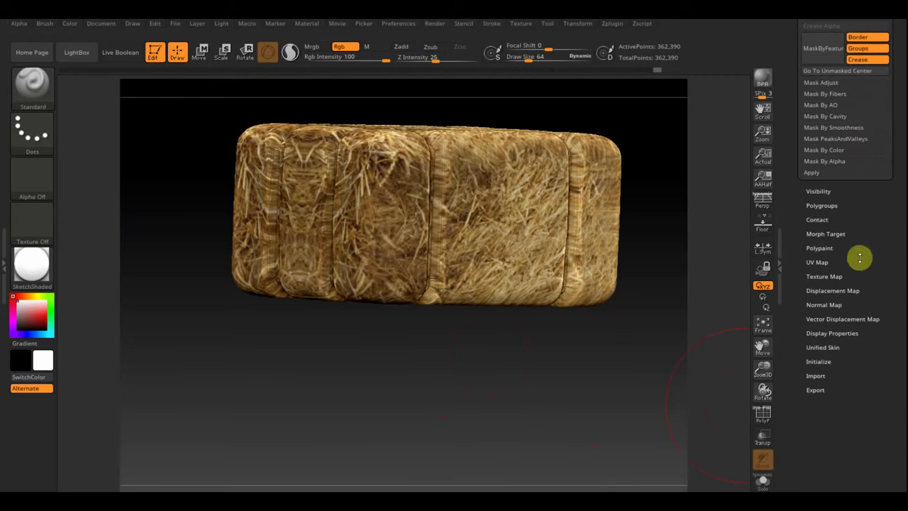
left_click(841, 150)
left_click(853, 163)
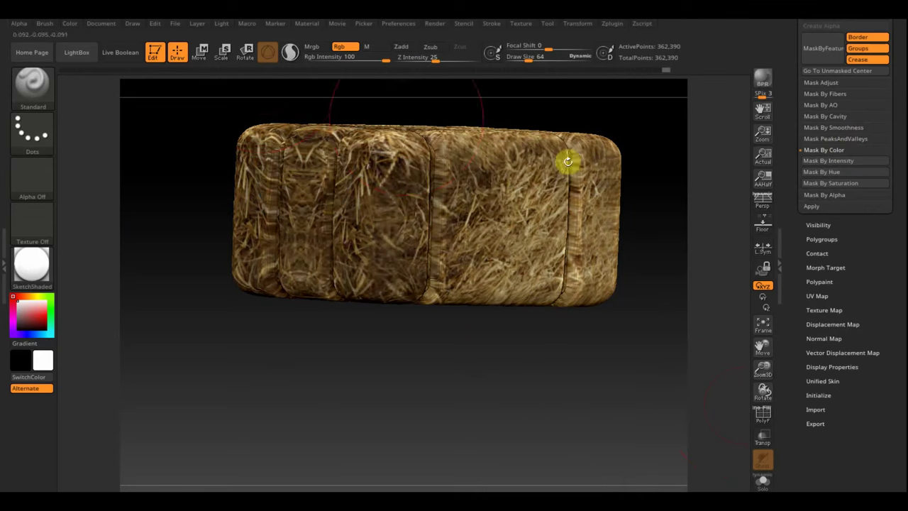
left_click(200, 51)
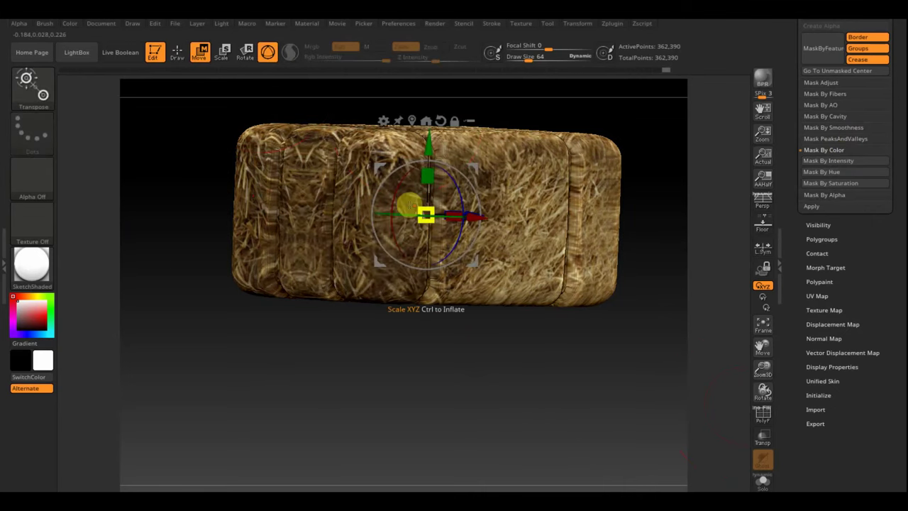
Inflate the straw surface and ends with the Transpose scale handle, then snap to front view
mouse_move(419, 206)
left_mouse_down("ctrl")
mouse_move(402, 191)
mouse_move(418, 206)
left_mouse_up("ctrl")
mouse_move(499, 298)
left_mouse_down()
mouse_move(555, 430)
mouse_move(552, 466)
mouse_move(595, 475)
left_mouse_up()
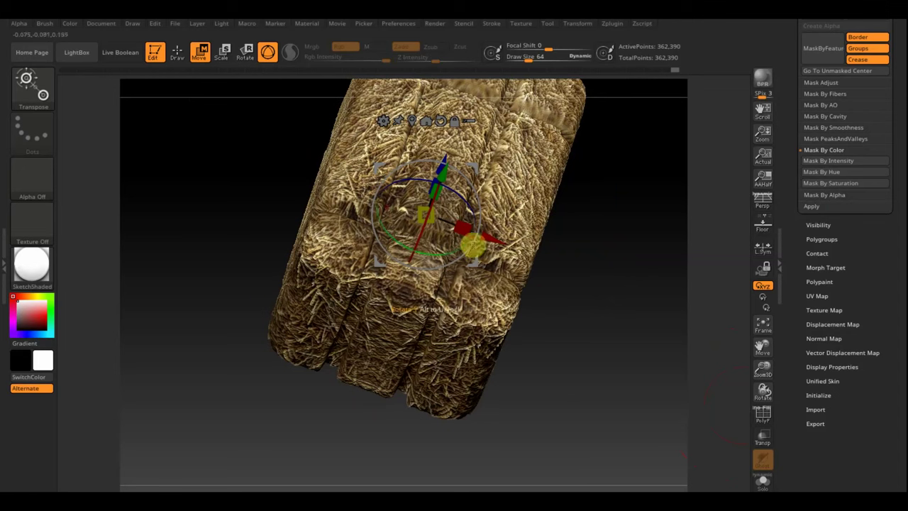
mouse_move(462, 227)
left_mouse_down("ctrl")
mouse_move(475, 226)
mouse_move(465, 229)
left_mouse_up("ctrl")
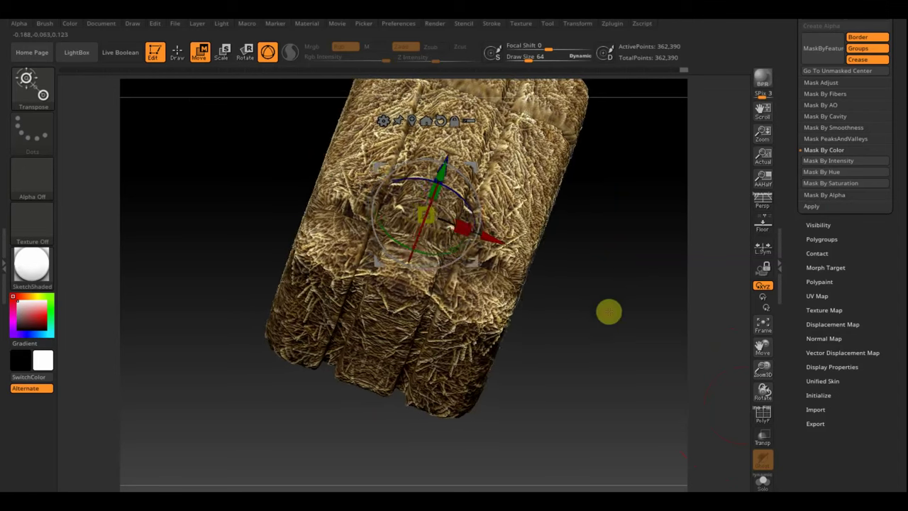
left_click_drag(607, 310, 568, 231)
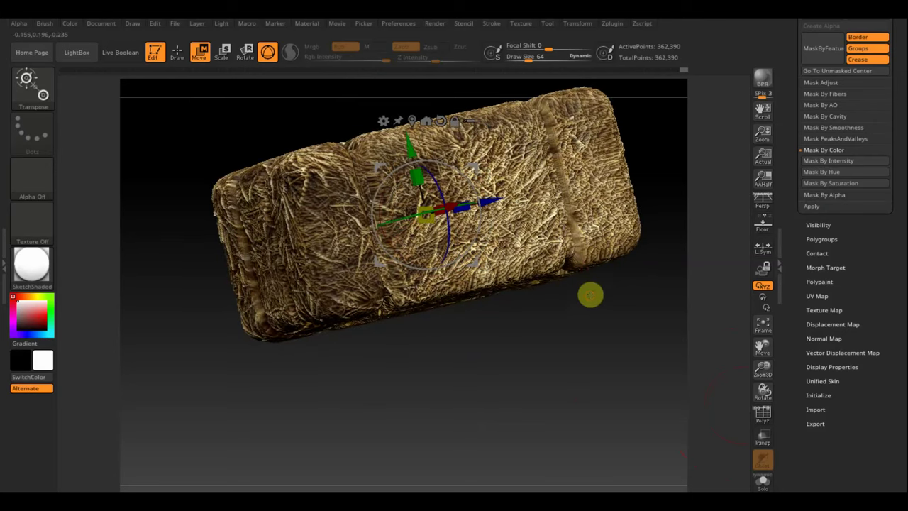
mouse_move(590, 295)
left_mouse_down()
mouse_move(572, 310)
mouse_move(640, 283)
mouse_move(629, 313)
mouse_move(662, 320)
mouse_move(620, 328)
mouse_move(600, 362)
mouse_move(601, 431)
left_mouse_up()
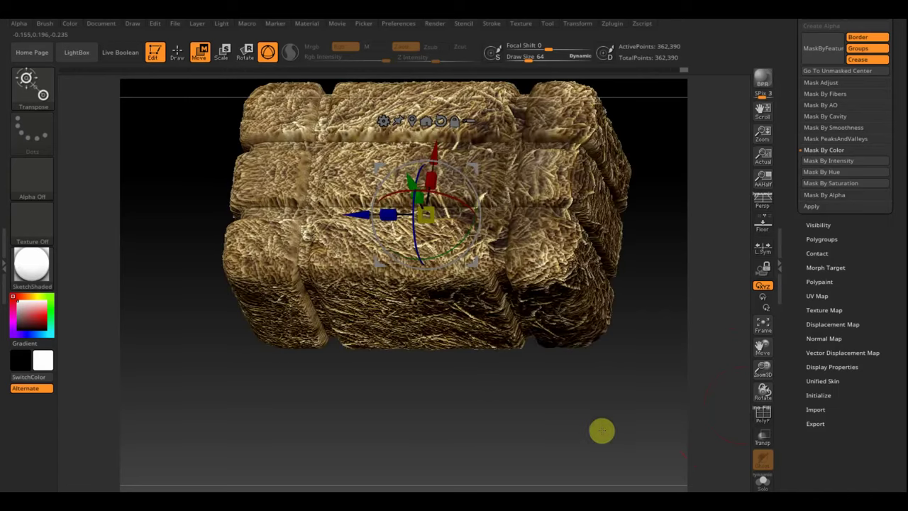
left_click_drag(615, 385, 608, 336, "shift")
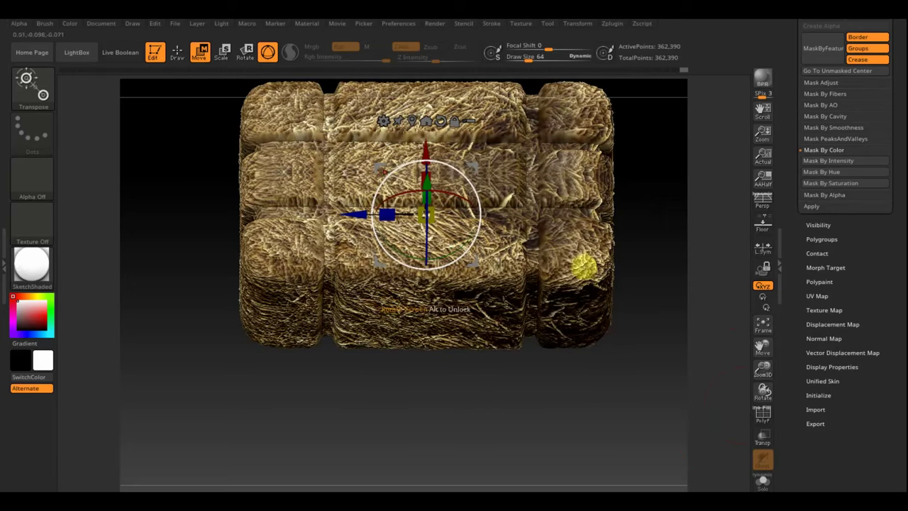
Scrub the Undo History back to the plain white 362,390-point box and orbit to check it
mouse_move(125, 69)
left_mouse_down()
mouse_move(227, 68)
mouse_move(176, 68)
left_mouse_up()
mouse_move(568, 303)
left_mouse_down()
mouse_move(584, 353)
mouse_move(584, 317)
left_mouse_up()
mouse_move(611, 353)
left_mouse_down()
mouse_move(591, 380)
mouse_move(582, 341)
mouse_move(588, 366)
mouse_move(605, 359)
mouse_move(614, 373)
left_mouse_up()
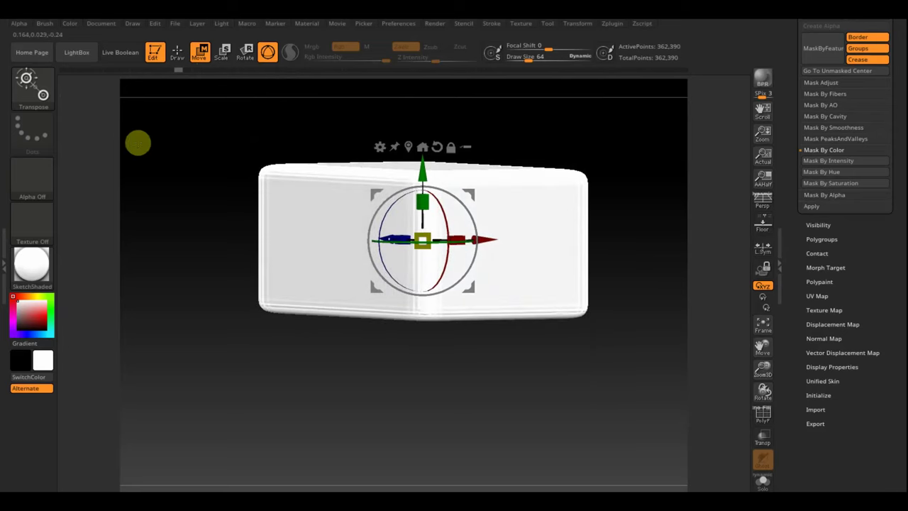
Return to painting, show the straw image, and centre, rotate and move it left over the box
left_click(179, 54)
key("shift+z")
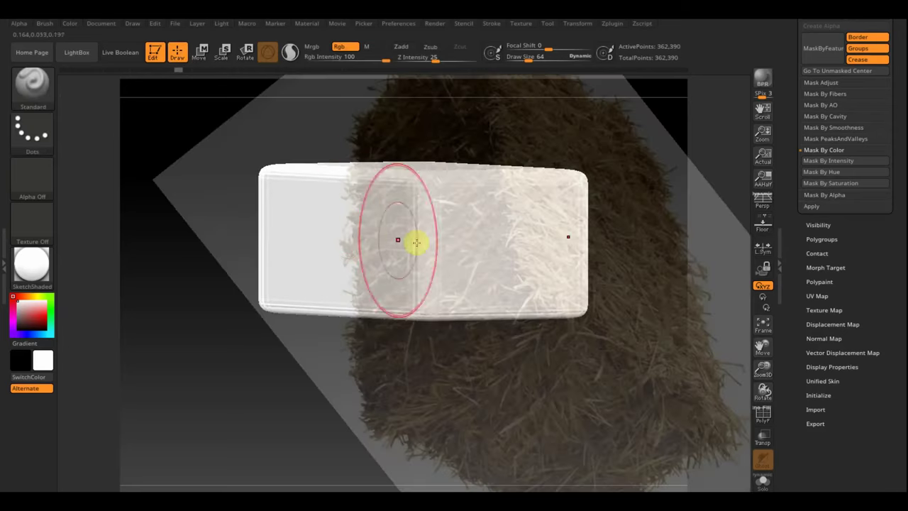
key("z")
left_click_drag(629, 270, 543, 284)
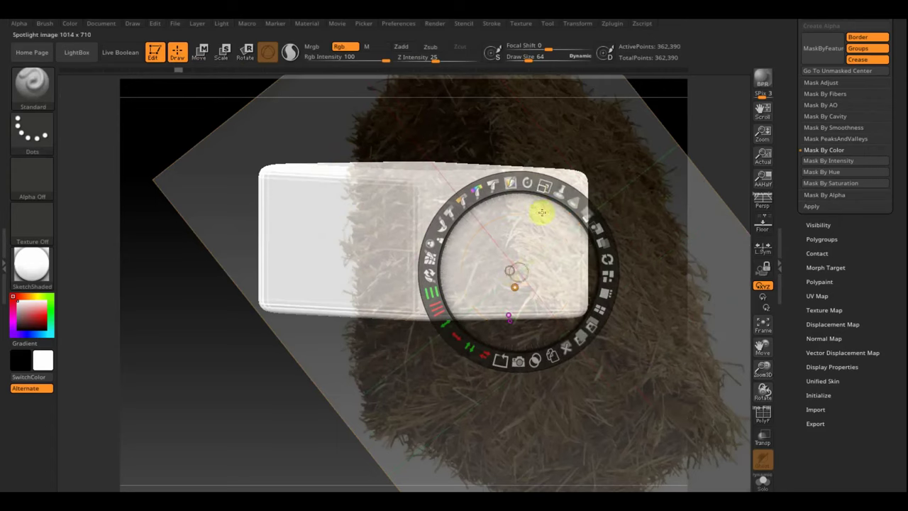
mouse_move(544, 208)
left_mouse_down()
mouse_move(510, 174)
mouse_move(324, 99)
left_mouse_up()
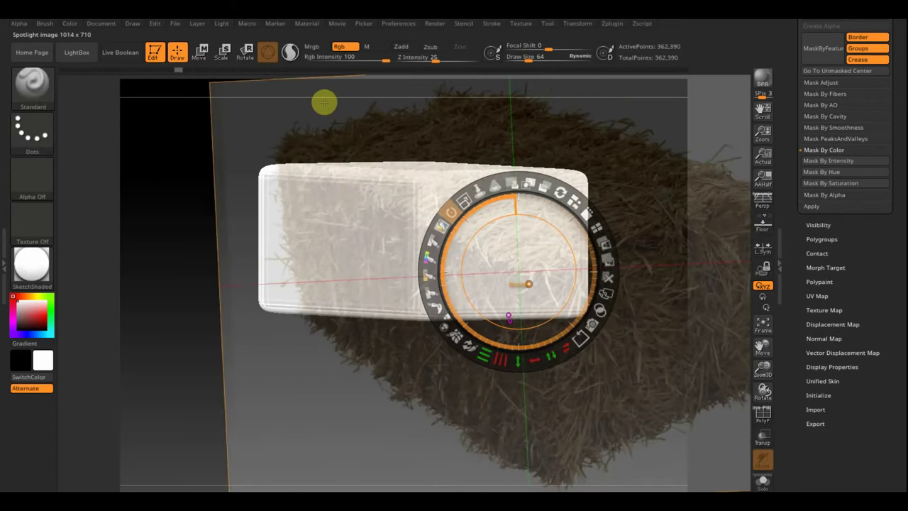
left_click_drag(549, 258, 470, 267)
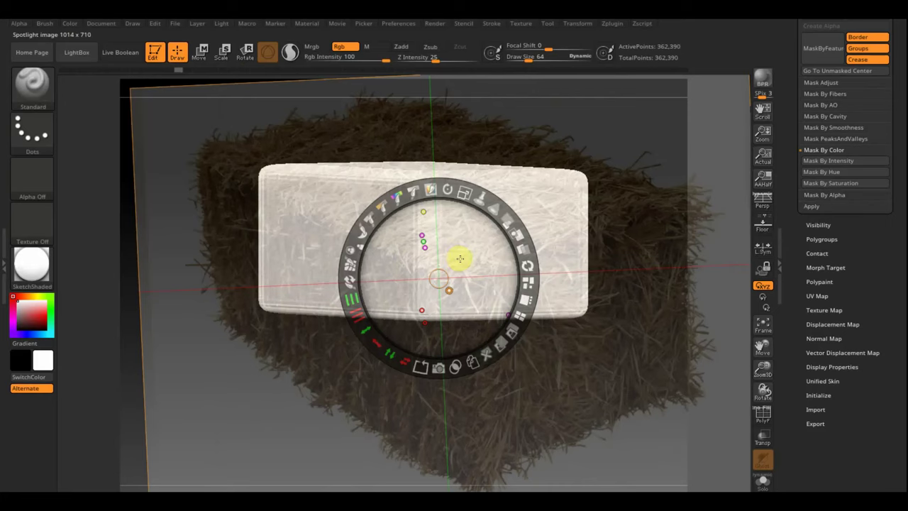
Shift the straw image left and up, shrinking and fading it
key("z")
key("z")
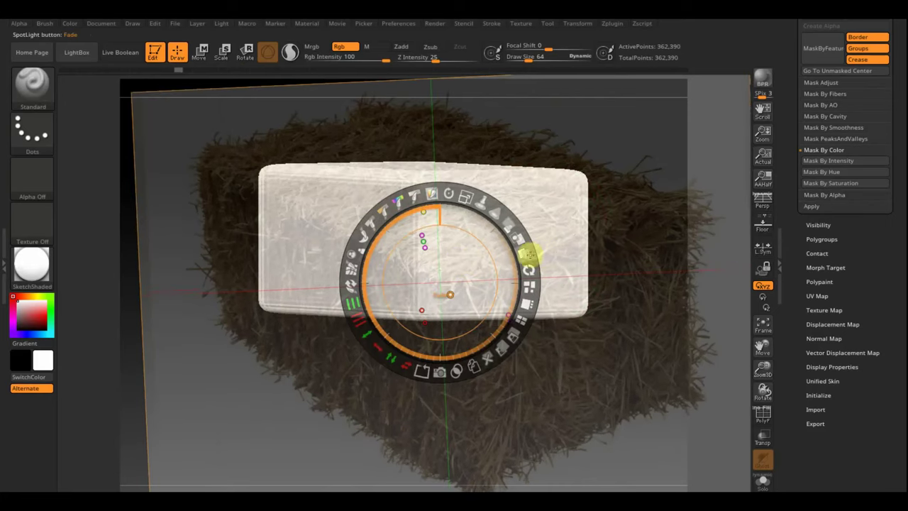
left_click_drag(496, 291, 404, 247)
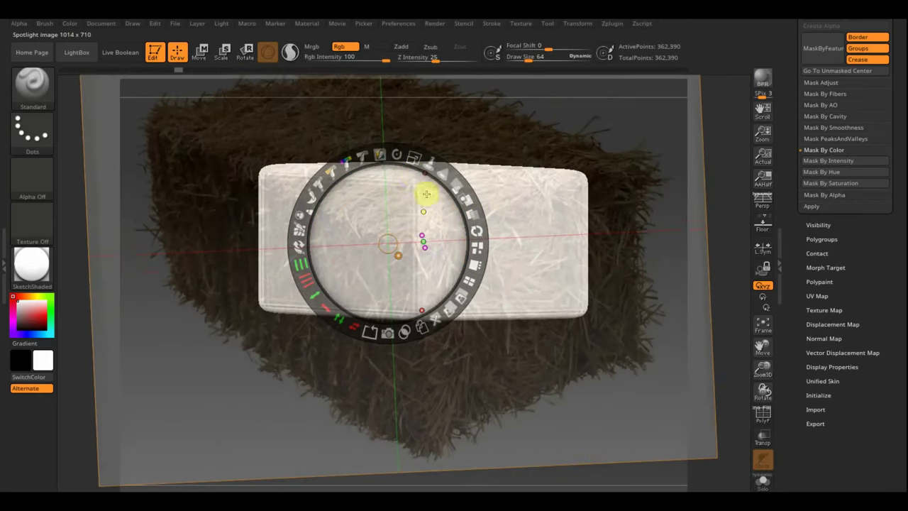
left_click_drag(415, 152, 377, 138)
mouse_move(391, 203)
left_mouse_down()
mouse_move(423, 206)
mouse_move(411, 189)
left_mouse_up()
key("z")
Paint straw down the box's right side, discarding the later undo history
left_click(521, 206)
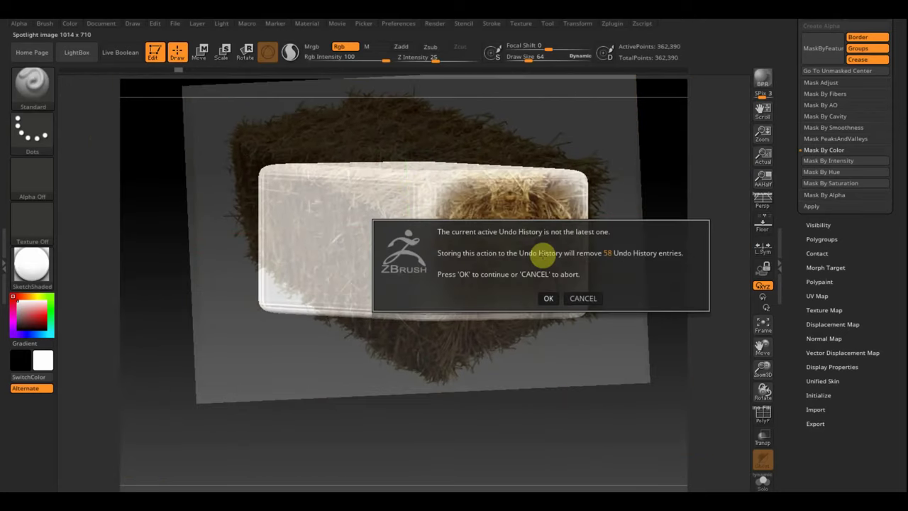
left_click(546, 298)
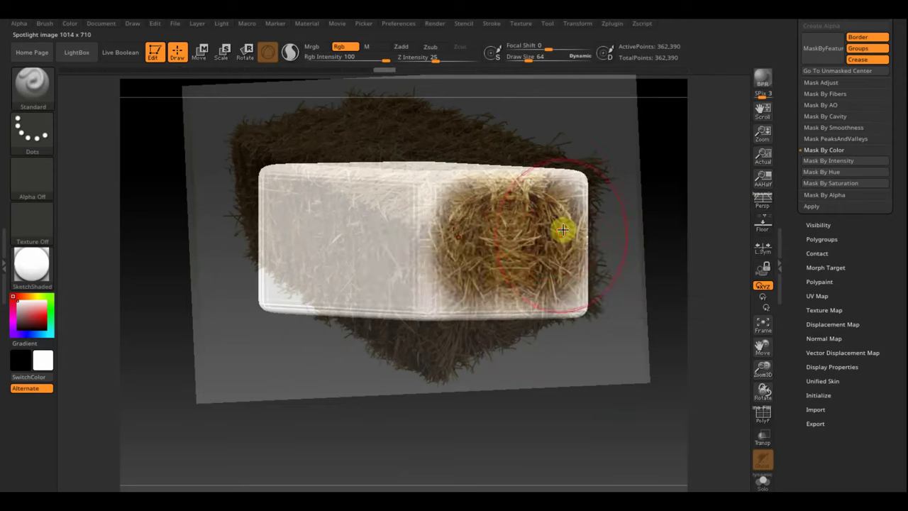
left_click_drag(569, 213, 570, 293)
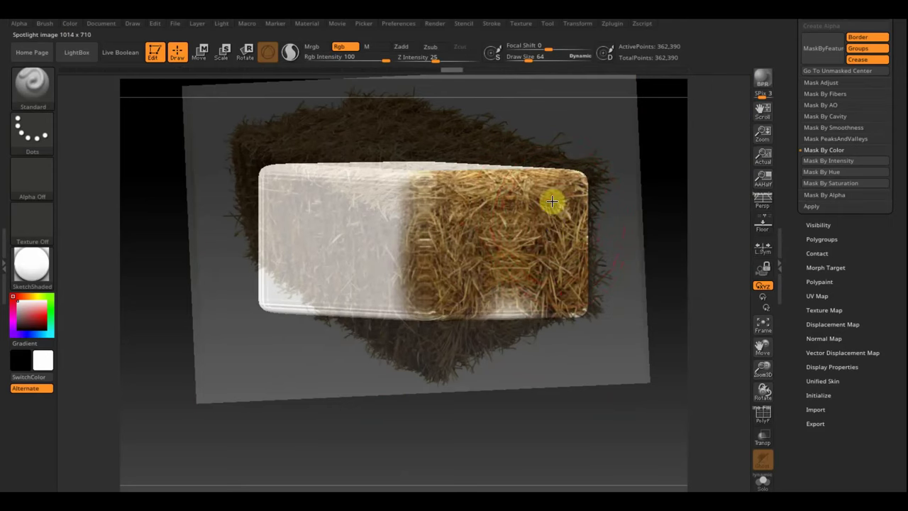
left_click_drag(552, 202, 547, 286)
Reposition the straw image and project straw over the white left face and front streak
key("z")
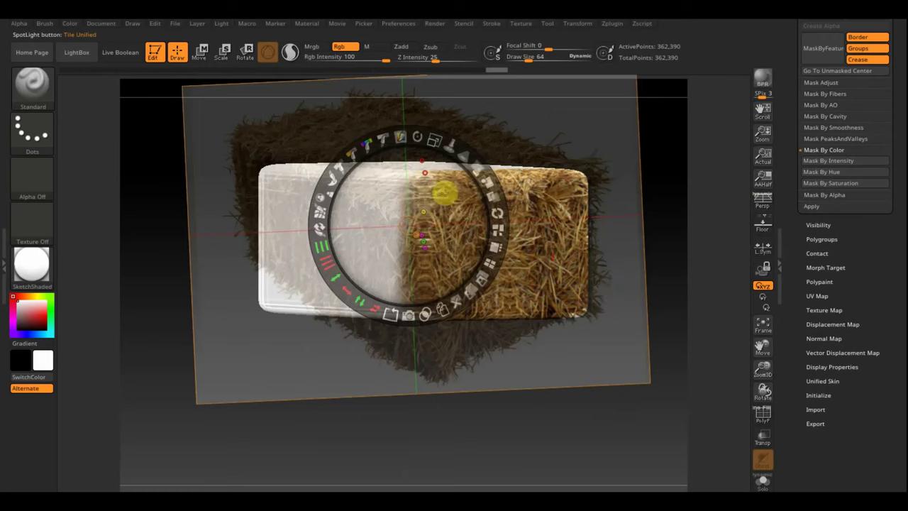
left_click_drag(426, 217, 436, 211)
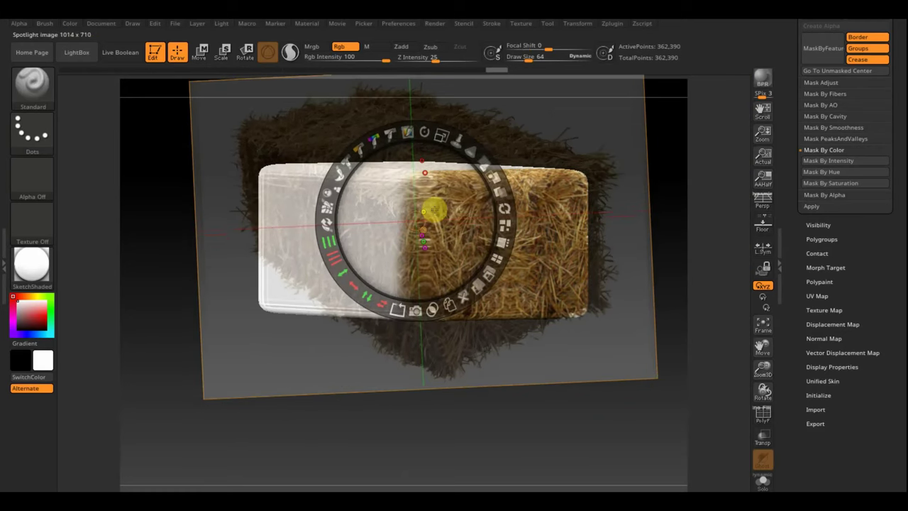
left_click_drag(436, 210, 430, 232)
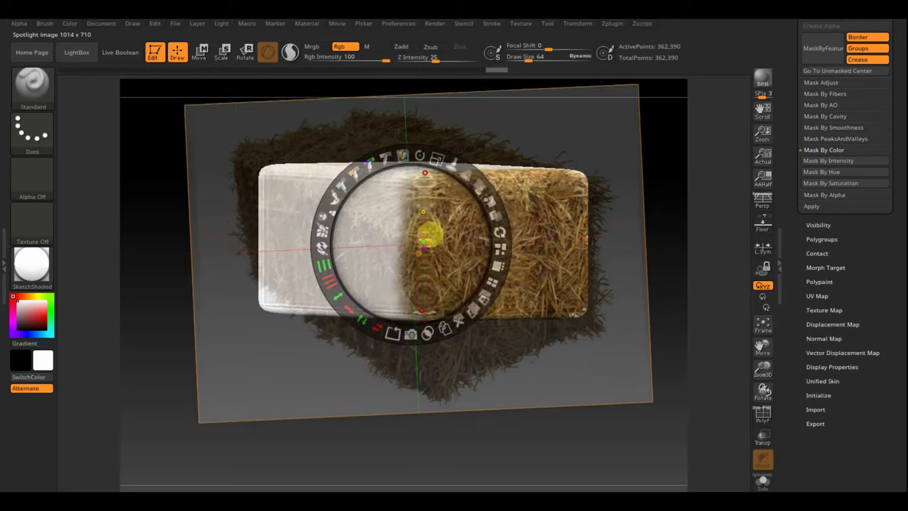
left_click_drag(434, 166, 435, 243)
key("z")
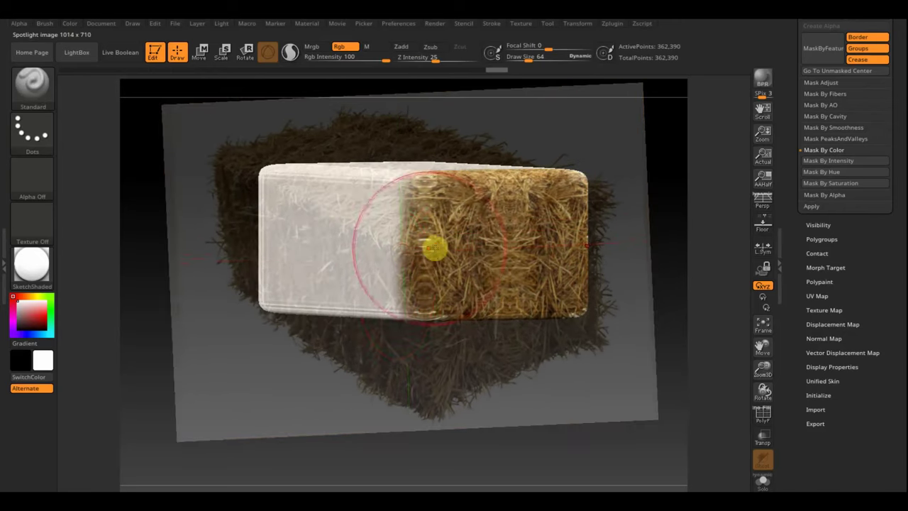
mouse_move(394, 282)
left_mouse_down()
mouse_move(298, 258)
mouse_move(298, 294)
left_mouse_up()
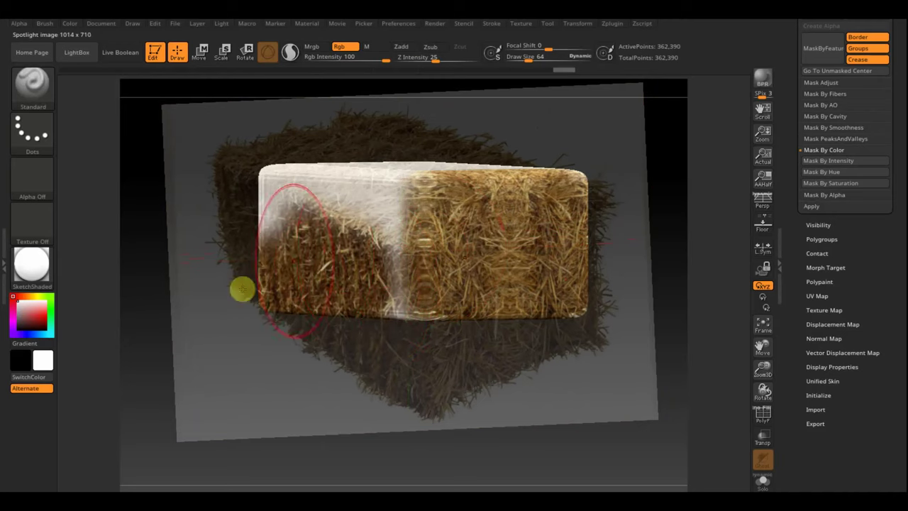
left_click_drag(242, 288, 223, 204)
left_click_drag(295, 197, 363, 258)
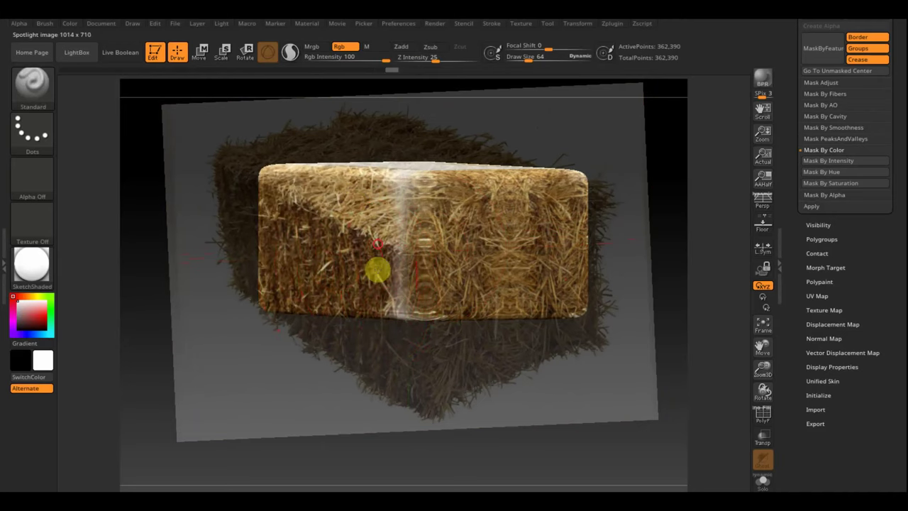
Rotate the bale, lower and tilt the image, and project straw across the front face's left edge
key("shift+z")
mouse_move(405, 318)
left_mouse_down()
mouse_move(503, 390)
mouse_move(437, 276)
mouse_move(385, 331)
mouse_move(343, 327)
mouse_move(341, 305)
left_mouse_up()
key("shift+z")
key("z")
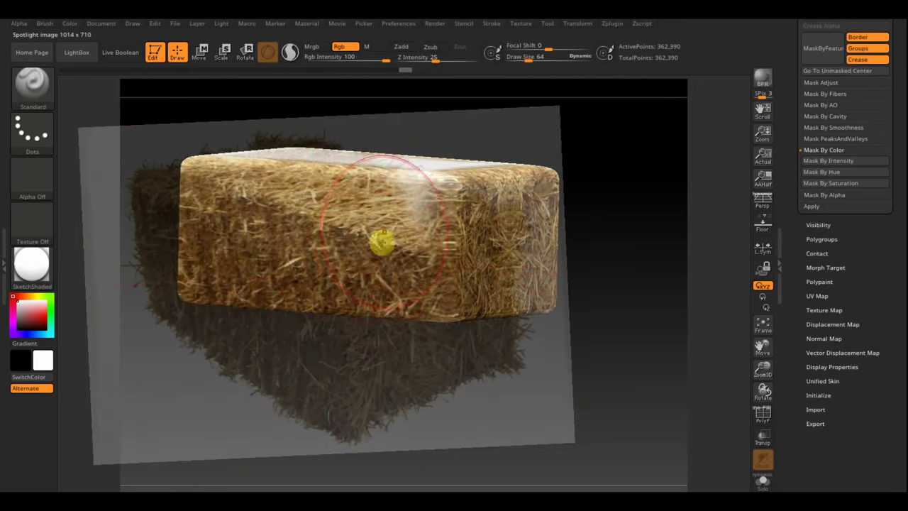
key("z")
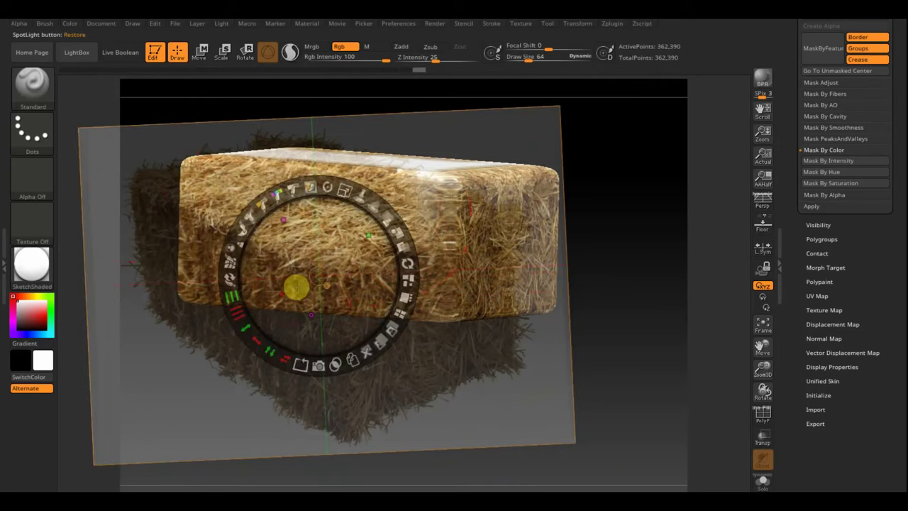
left_click_drag(305, 293, 298, 348)
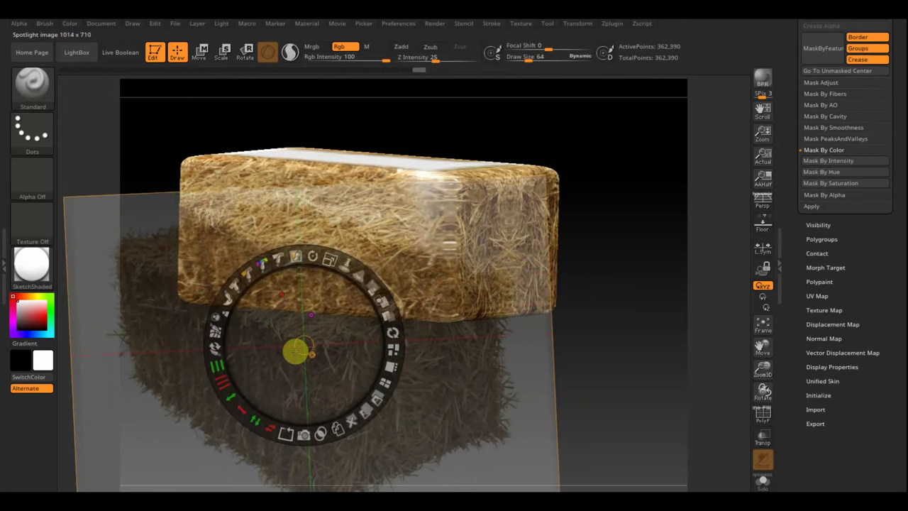
key("z")
left_click_drag(378, 283, 179, 263)
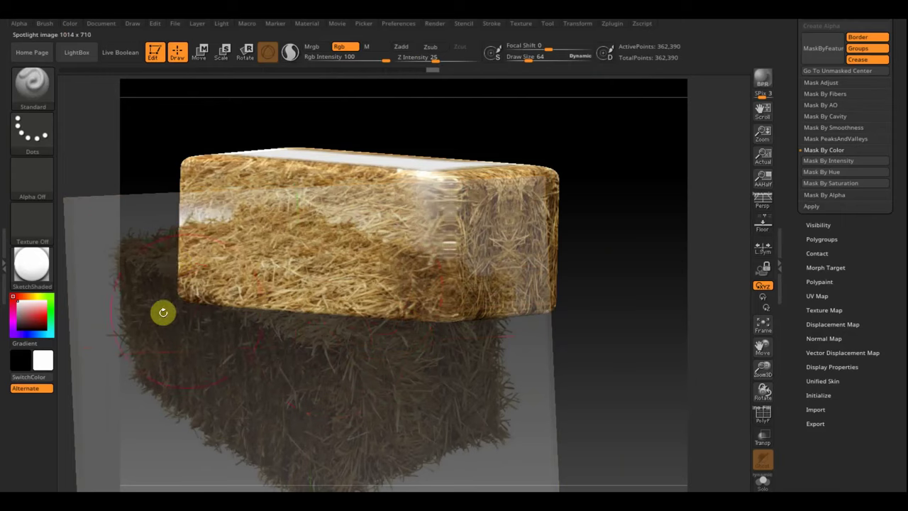
Move the reference image up, re-tilt and shift it for further painting
key("z")
left_click_drag(249, 350, 240, 290)
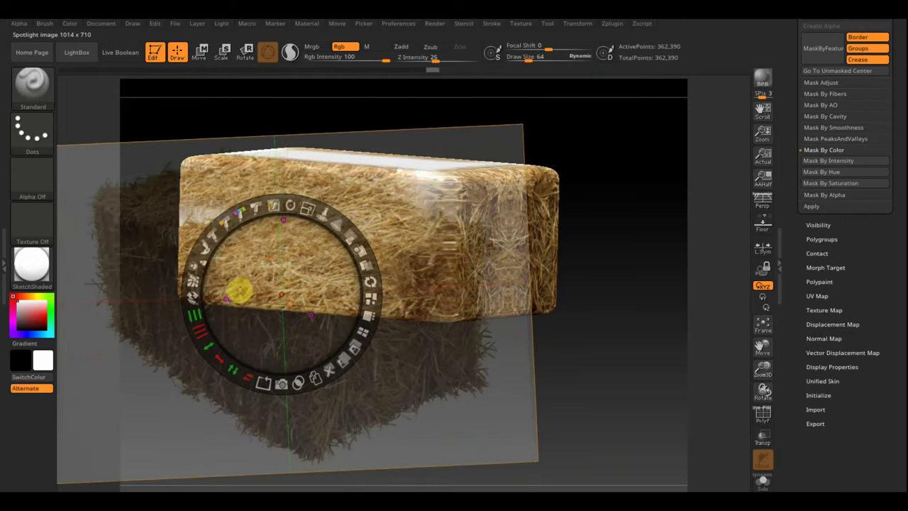
key("z")
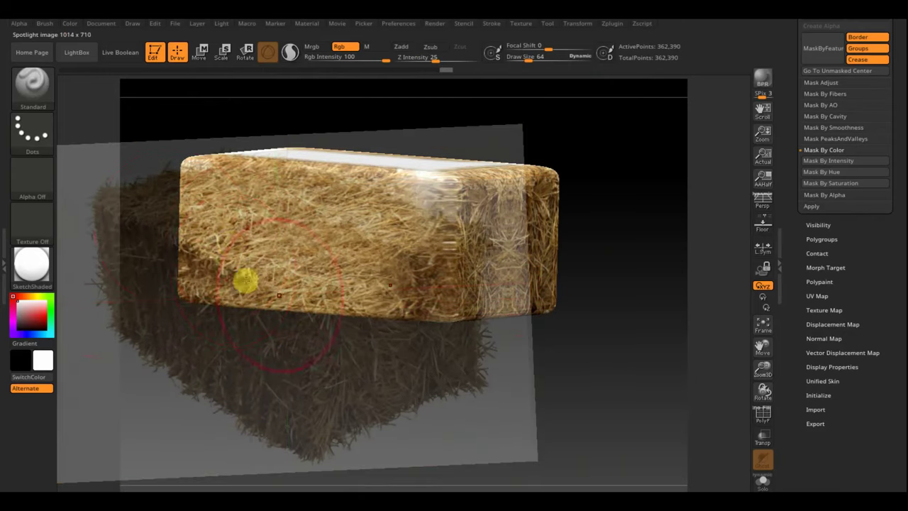
key("z")
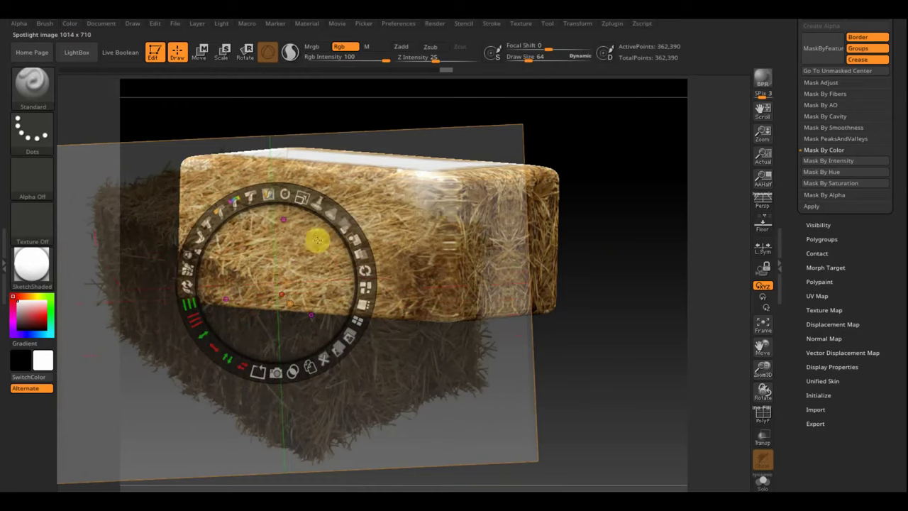
mouse_move(317, 241)
left_mouse_down()
mouse_move(298, 260)
mouse_move(300, 227)
left_mouse_up()
key("z")
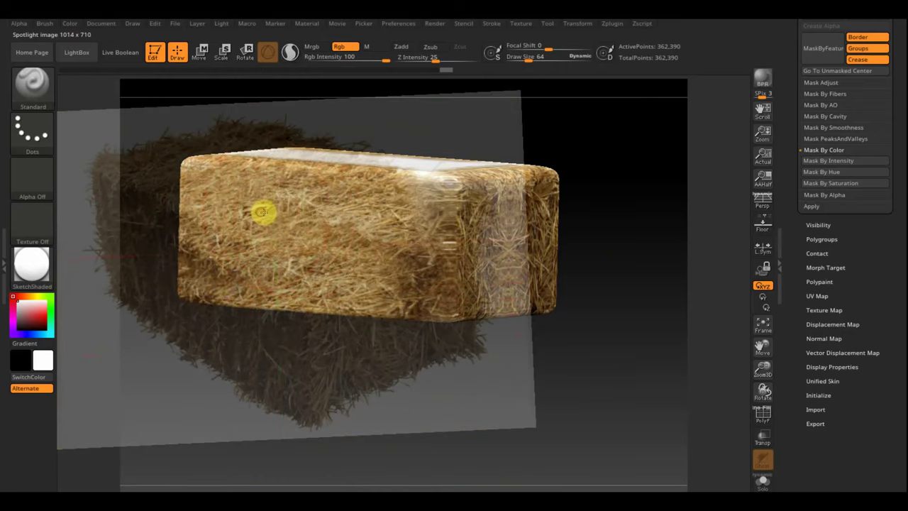
Rotate to the top, move the image up-right, and paint straw over the top and its right edge
key("shift+z")
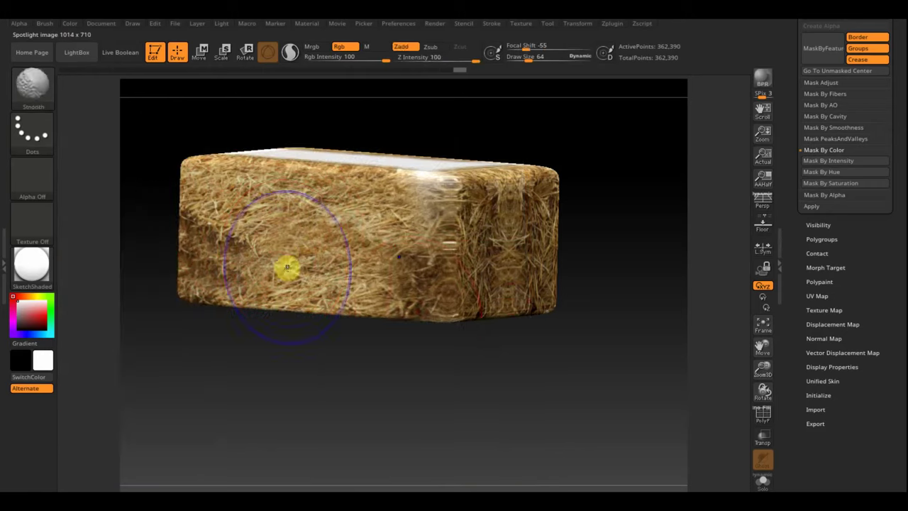
mouse_move(426, 334)
left_mouse_down()
mouse_move(405, 456)
mouse_move(412, 459)
left_mouse_up()
key("shift+z")
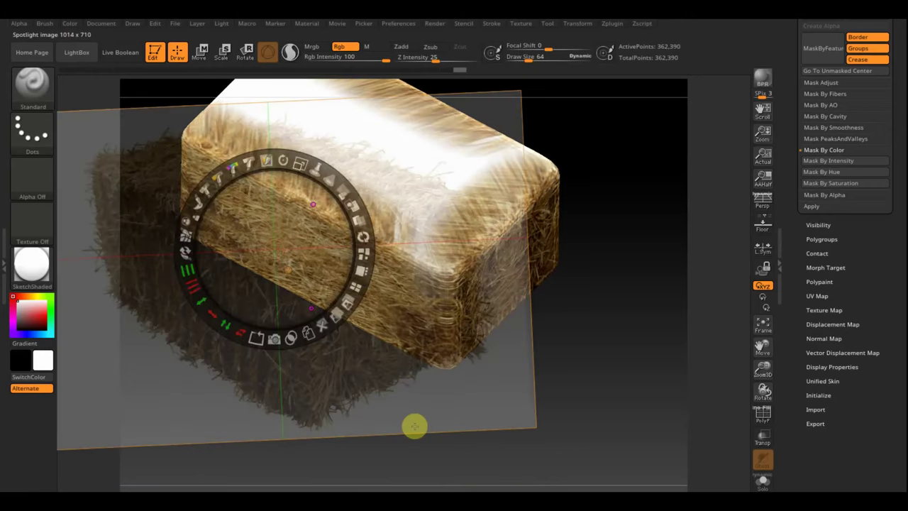
mouse_move(307, 212)
left_mouse_down()
mouse_move(371, 178)
mouse_move(394, 145)
left_mouse_up()
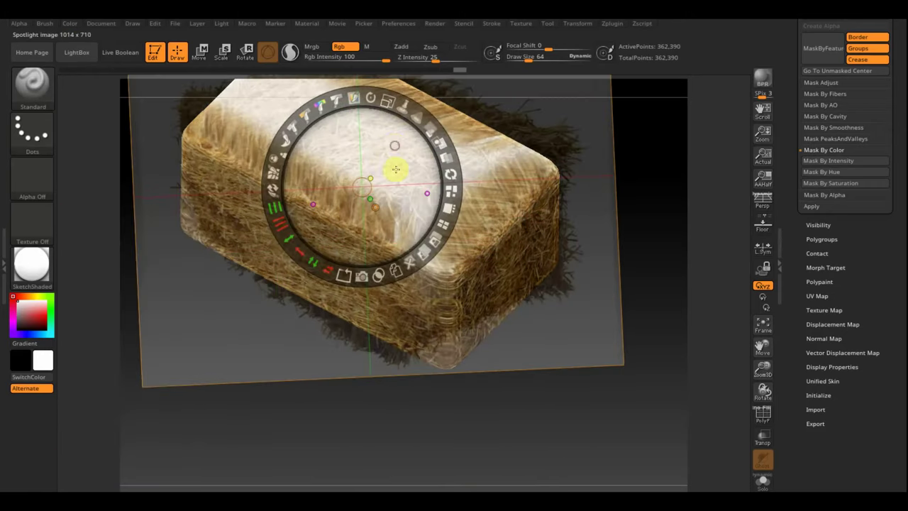
key("z")
mouse_move(514, 185)
left_mouse_down()
mouse_move(416, 117)
mouse_move(259, 57)
left_mouse_up()
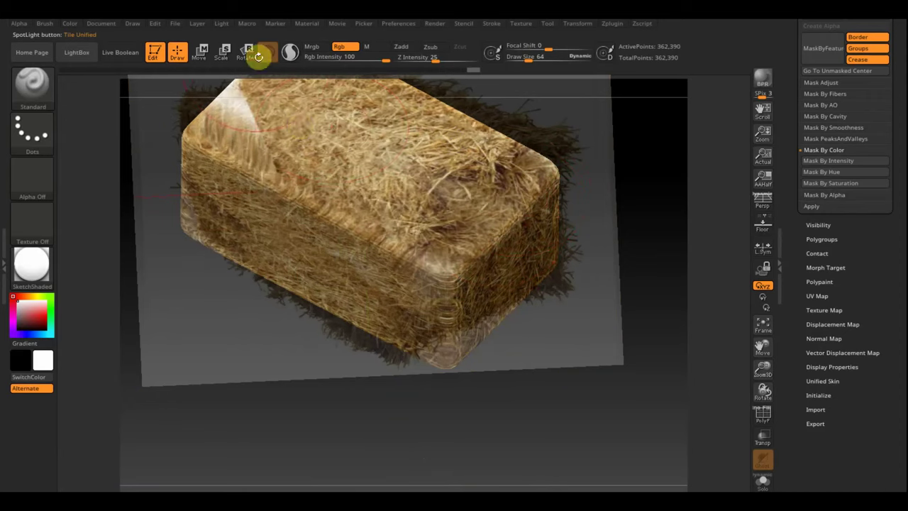
left_click_drag(488, 180, 504, 173)
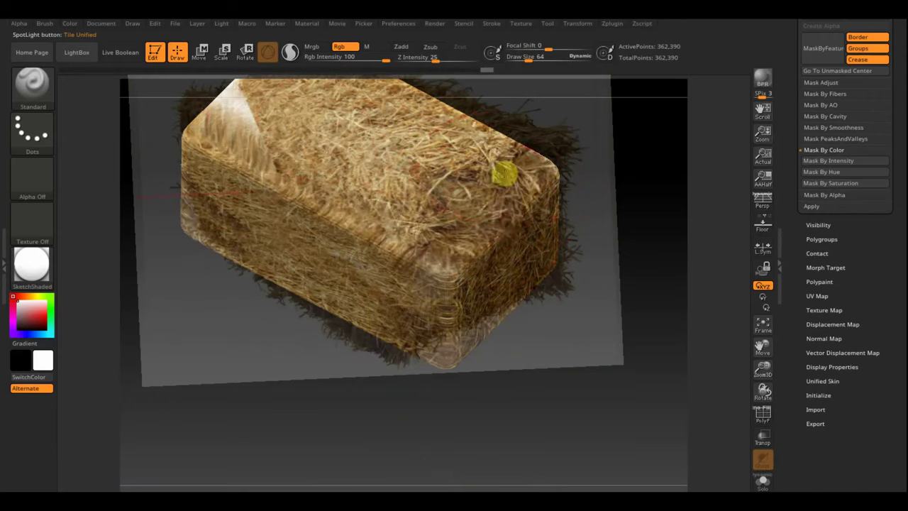
Reorient the bale, shift, resize and rotate the image, and cover the white top-left corner
mouse_move(509, 388)
left_mouse_down()
mouse_move(529, 470)
mouse_move(544, 454)
left_mouse_up()
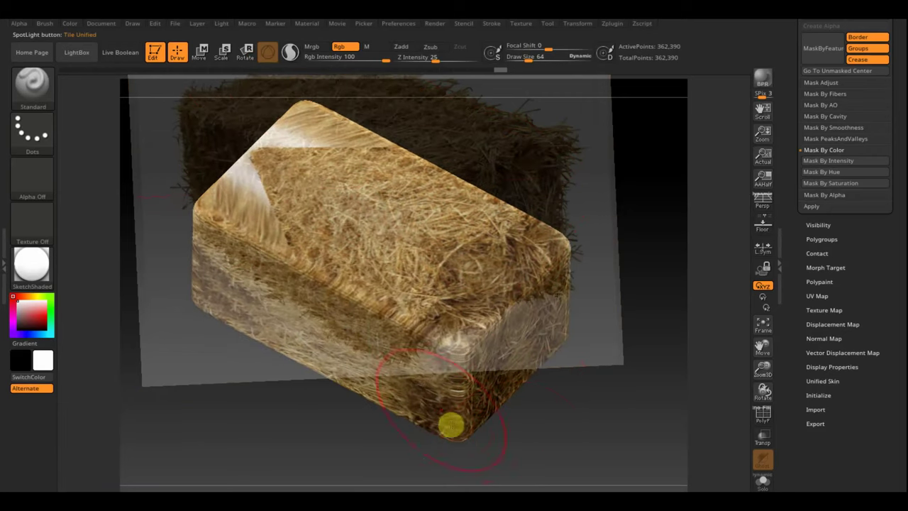
key("shift+z")
left_click_drag(381, 177, 343, 168)
key("shift+z")
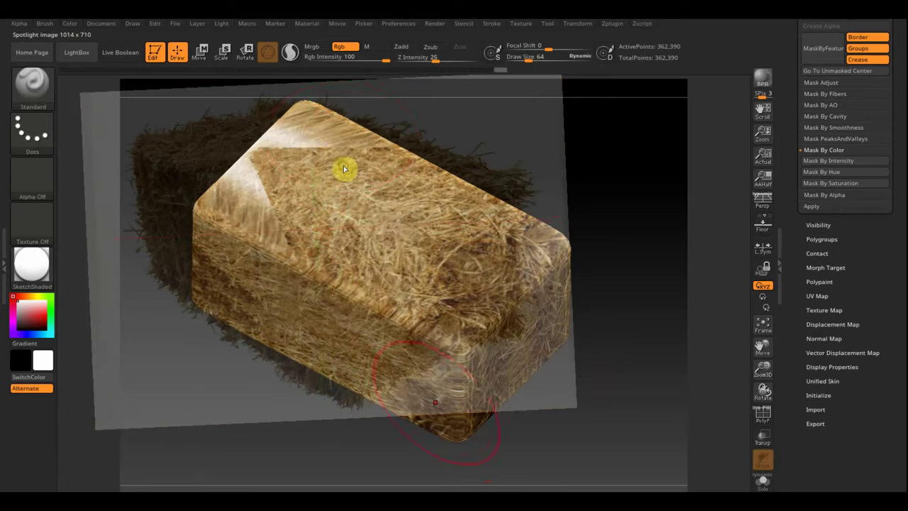
left_click_drag(340, 135, 254, 133)
left_click_drag(307, 149, 295, 126)
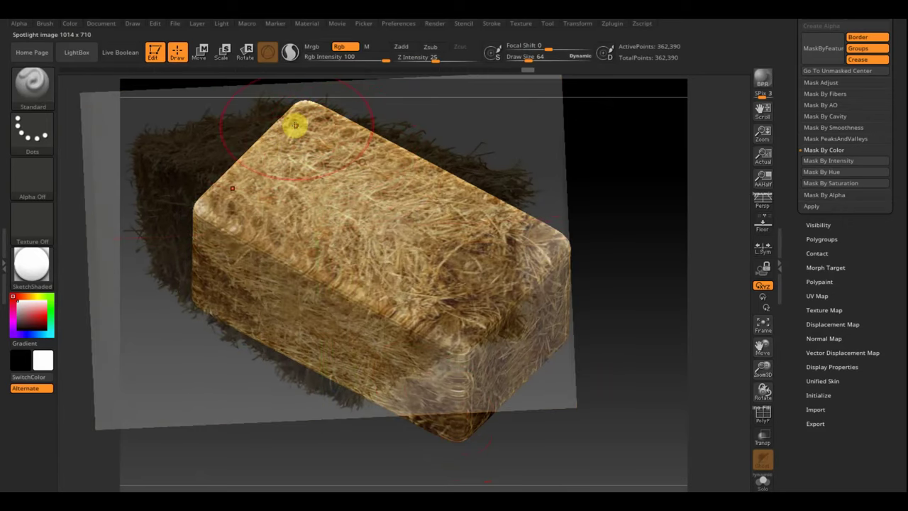
Move the reference image up, hide it, and turn the bale to a straight front view
key("shift+z")
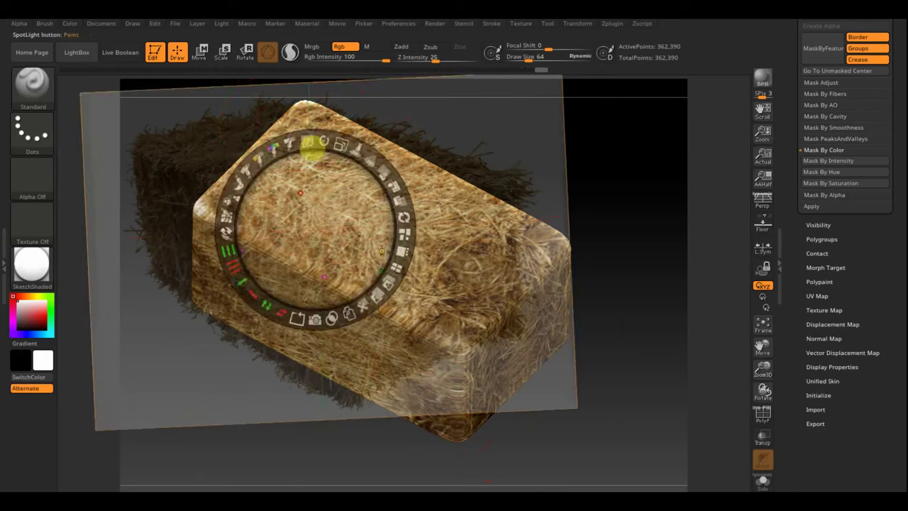
left_click_drag(322, 209, 324, 181)
key("z")
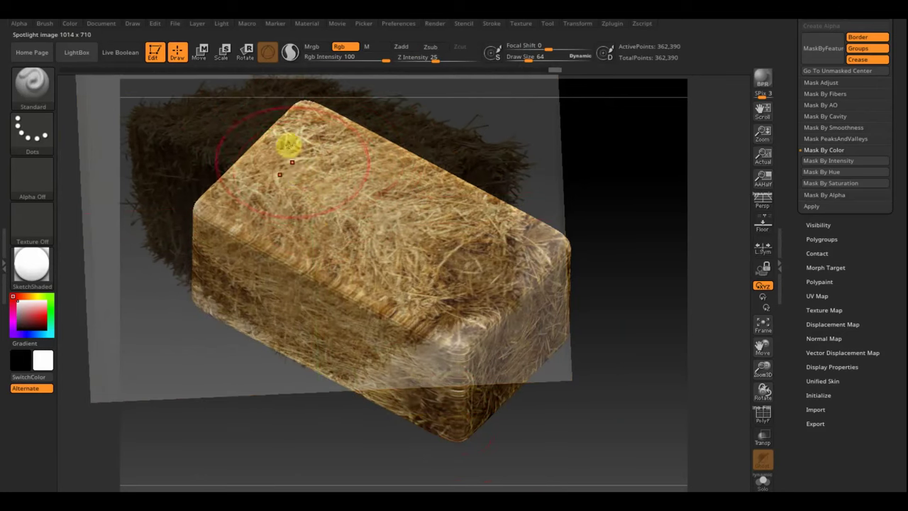
key("z")
key("shift+z")
mouse_move(274, 338)
left_mouse_down()
mouse_move(274, 418)
mouse_move(306, 423)
mouse_move(317, 403)
left_mouse_up()
left_click_drag(494, 347, 535, 412)
Slide the Spotlight hay image left and paint straw over the white patch on the right
key("shift+z")
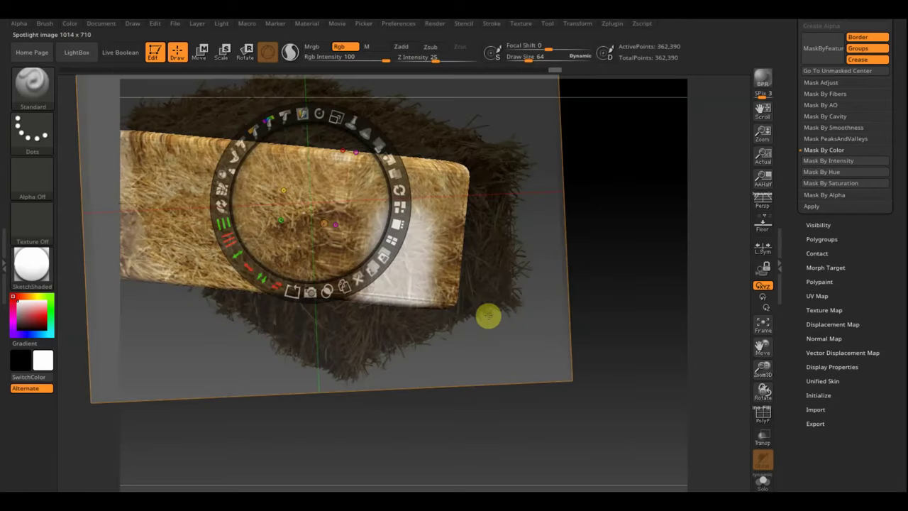
key("z")
key("z")
left_click_drag(331, 205, 315, 211)
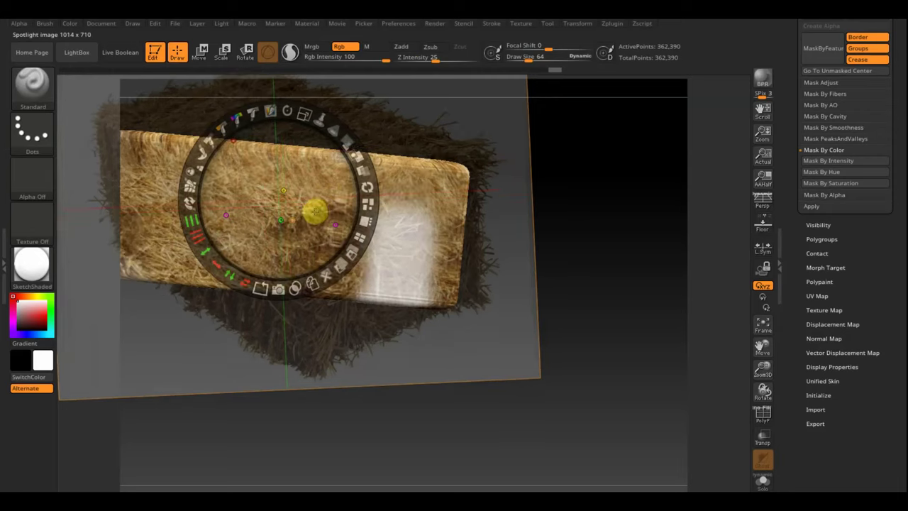
key("z")
left_click_drag(438, 209, 431, 282)
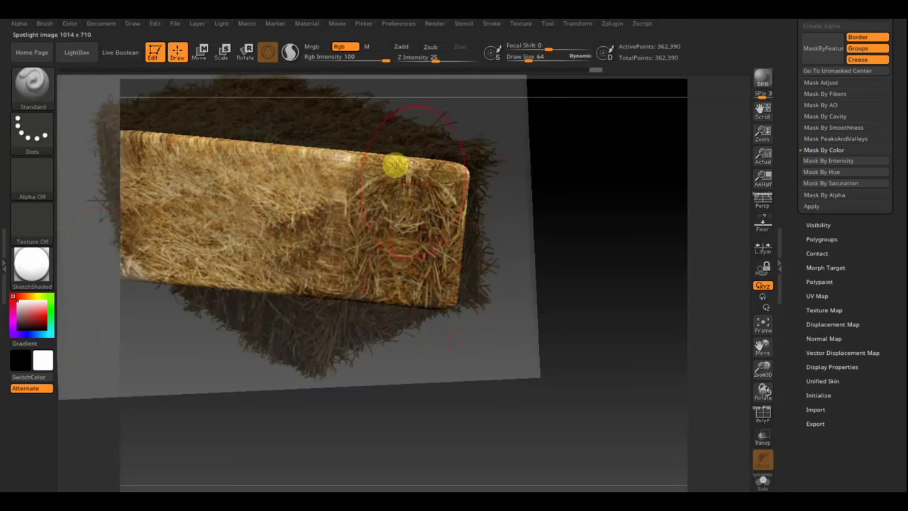
key("shift+z")
mouse_move(409, 363)
left_mouse_down()
mouse_move(390, 371)
mouse_move(417, 366)
mouse_move(428, 220)
mouse_move(402, 203)
mouse_move(505, 304)
left_mouse_up()
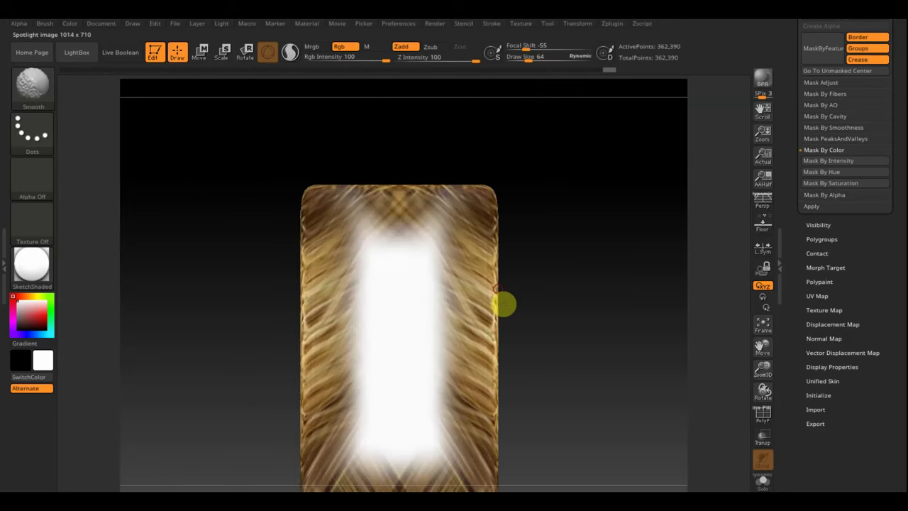
Rotate the hay image near-vertical and paint straw over the white top of the end face
mouse_move(568, 371)
left_mouse_down("alt")
mouse_move(519, 267)
mouse_move(549, 334)
mouse_move(529, 273)
left_mouse_up("alt")
key("shift+z")
key("z")
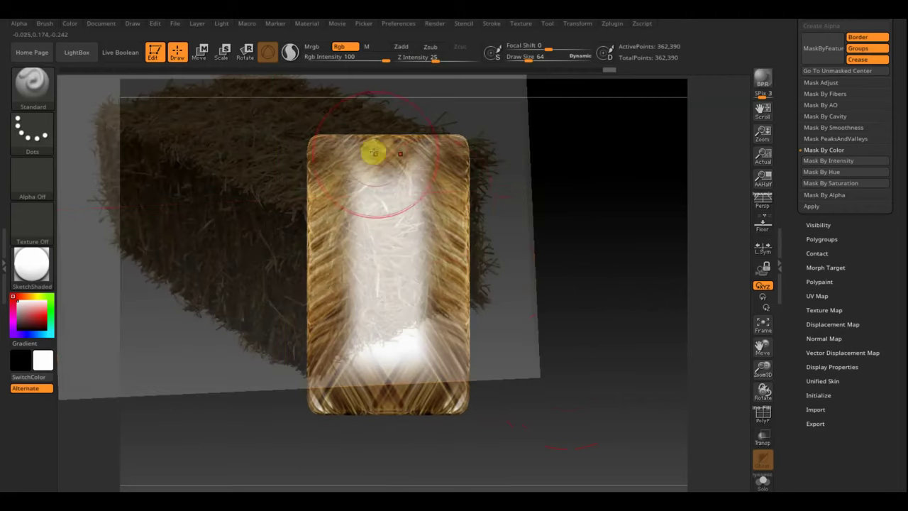
key("z")
mouse_move(283, 107)
left_mouse_down()
mouse_move(375, 259)
mouse_move(416, 263)
mouse_move(418, 247)
mouse_move(405, 243)
left_mouse_up()
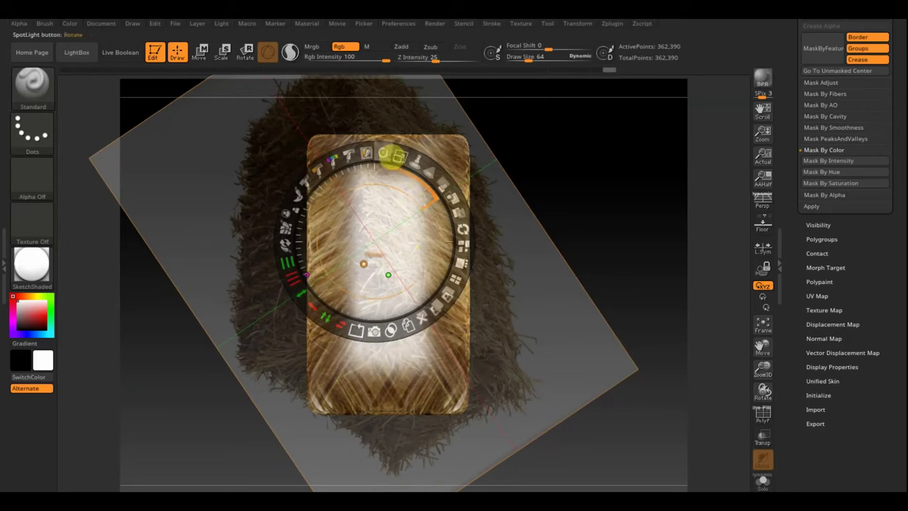
left_click_drag(395, 156, 383, 204)
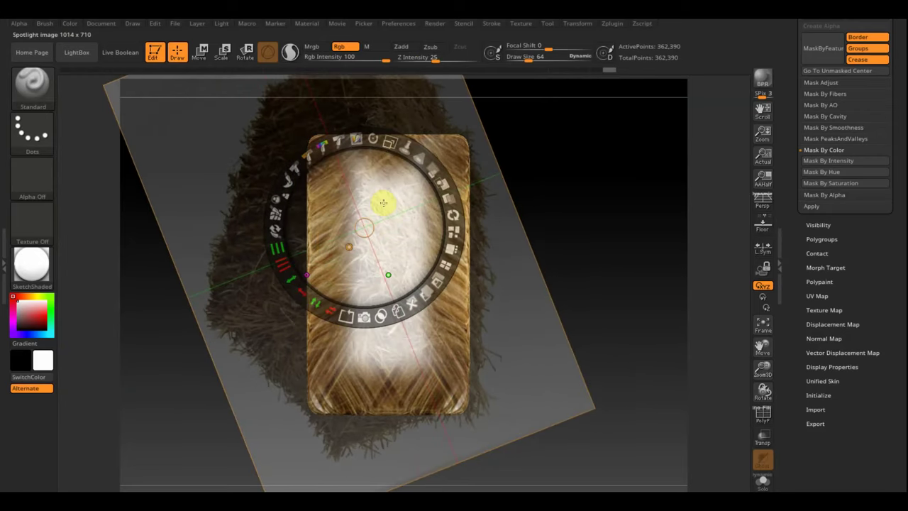
key("z")
mouse_move(436, 213)
left_mouse_down()
mouse_move(428, 170)
mouse_move(421, 222)
mouse_move(442, 264)
mouse_move(435, 355)
mouse_move(409, 278)
mouse_move(422, 334)
left_mouse_up()
Shift the hay image right and down, then paint straw on the block's upper-left area and left edge
key("shift+z")
mouse_move(570, 365)
left_mouse_down()
mouse_move(454, 284)
mouse_move(497, 314)
left_mouse_up()
key("shift+z")
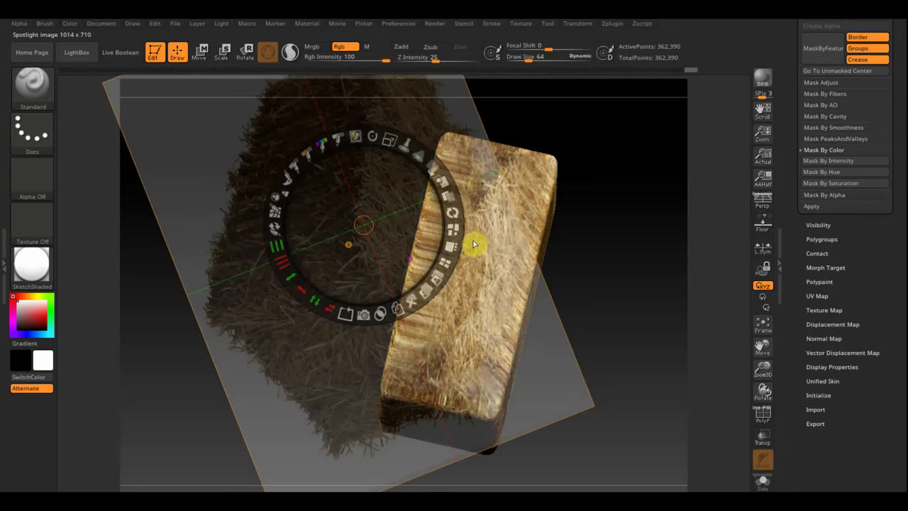
key("shift+z")
key("shift+z")
left_click_drag(385, 222, 412, 238)
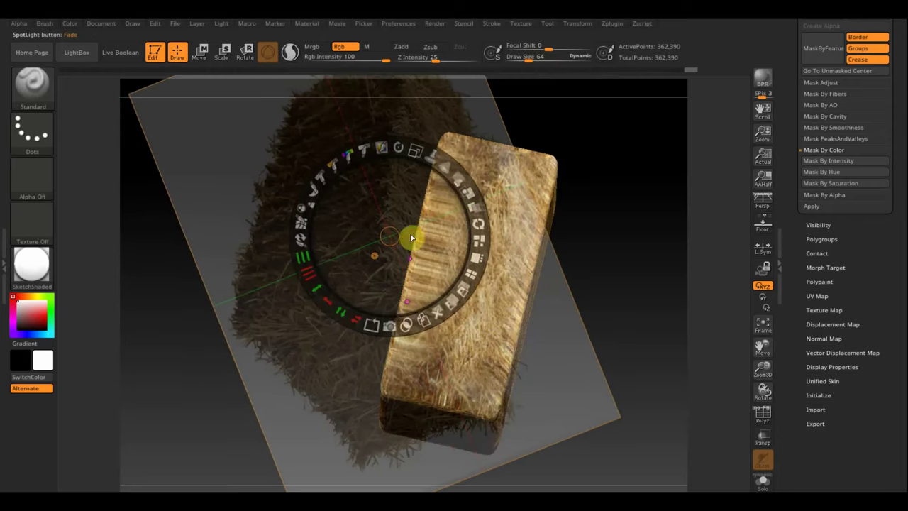
key("z")
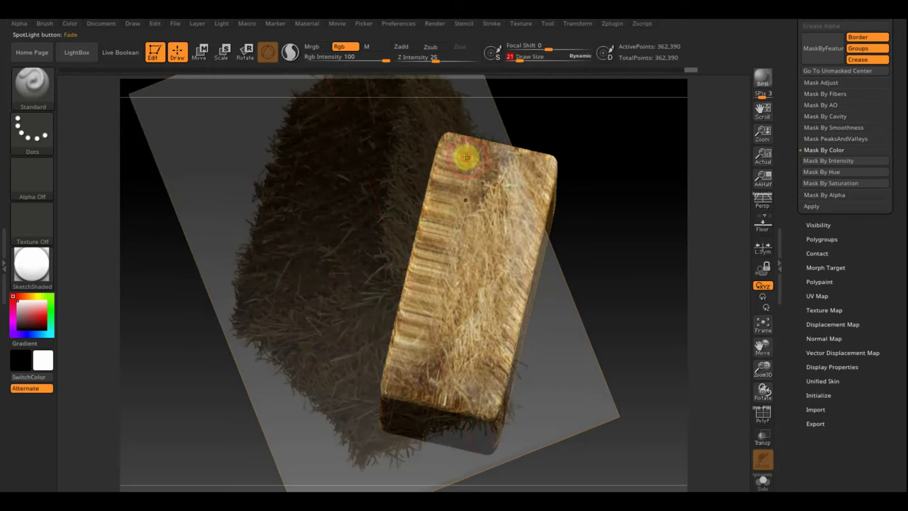
left_click_drag(465, 156, 451, 150)
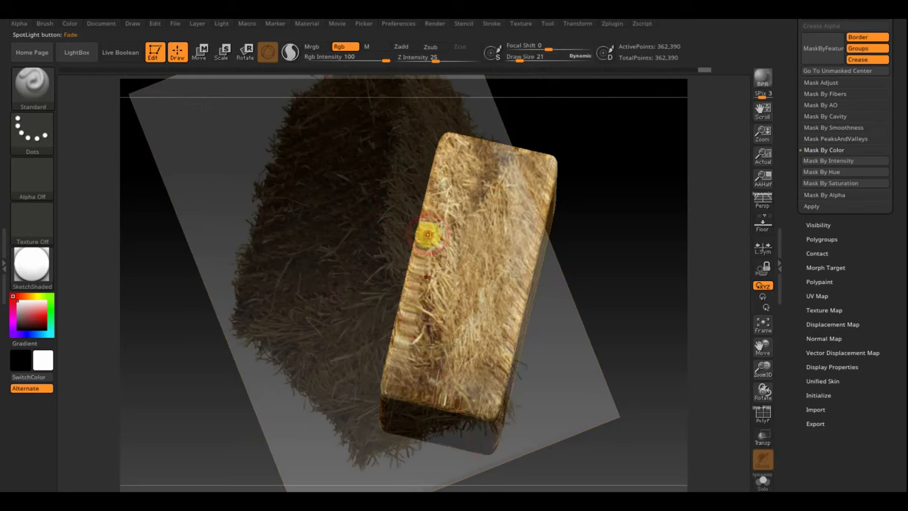
left_click_drag(427, 234, 412, 350)
Paint straw onto the block's end face, turning and shifting the hay image between strokes
key("shift+z")
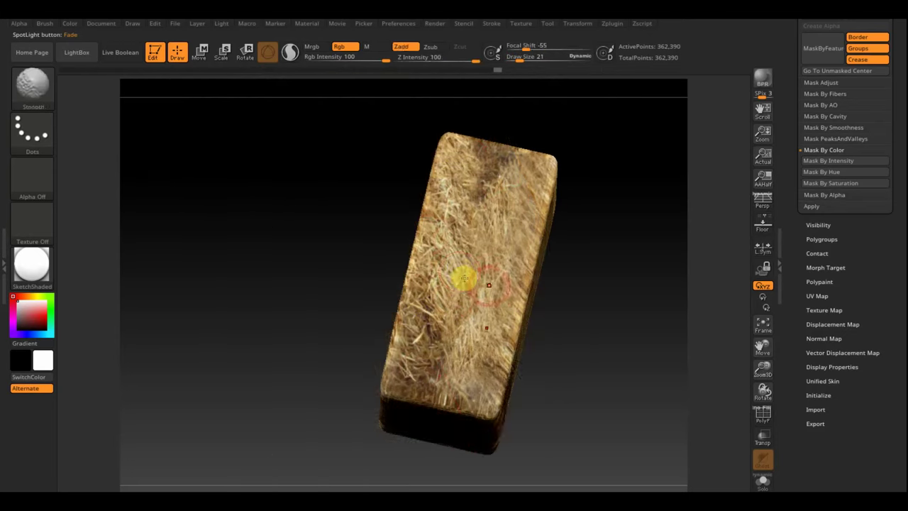
mouse_move(621, 313)
left_mouse_down()
mouse_move(634, 329)
mouse_move(592, 409)
mouse_move(608, 431)
mouse_move(668, 284)
mouse_move(662, 223)
left_mouse_up()
key("shift+z")
key("z")
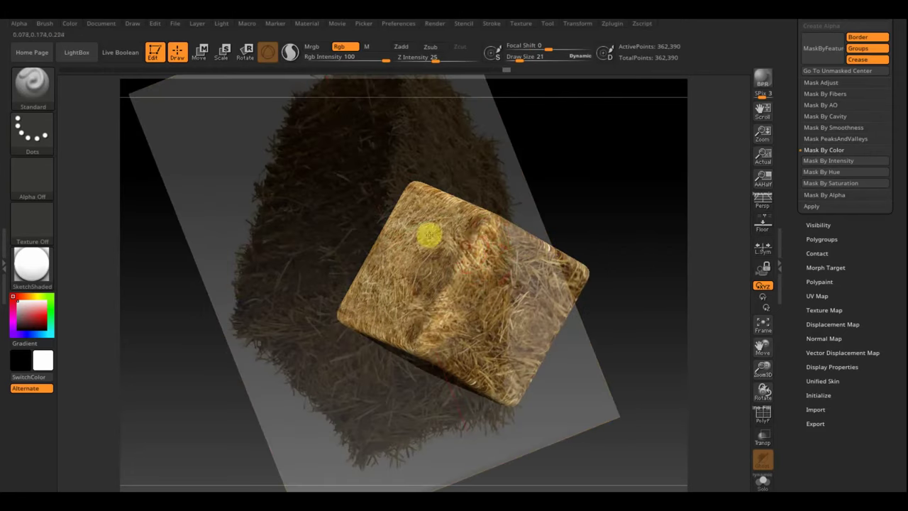
left_click_drag(475, 234, 447, 244)
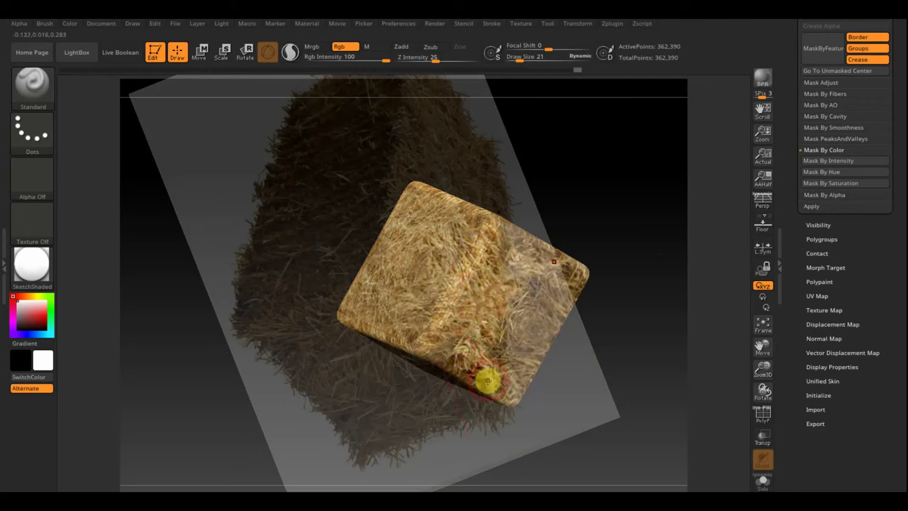
mouse_move(462, 348)
left_mouse_down()
mouse_move(486, 324)
mouse_move(517, 323)
left_mouse_up()
key("shift+z")
mouse_move(517, 323)
right_mouse_down()
mouse_move(405, 273)
mouse_move(461, 289)
mouse_move(467, 317)
mouse_move(518, 319)
right_mouse_up()
key("z")
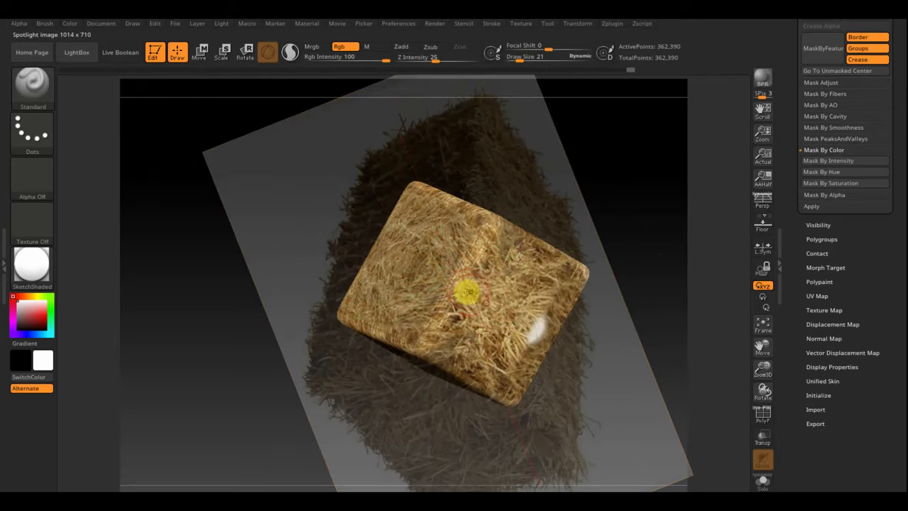
key("z")
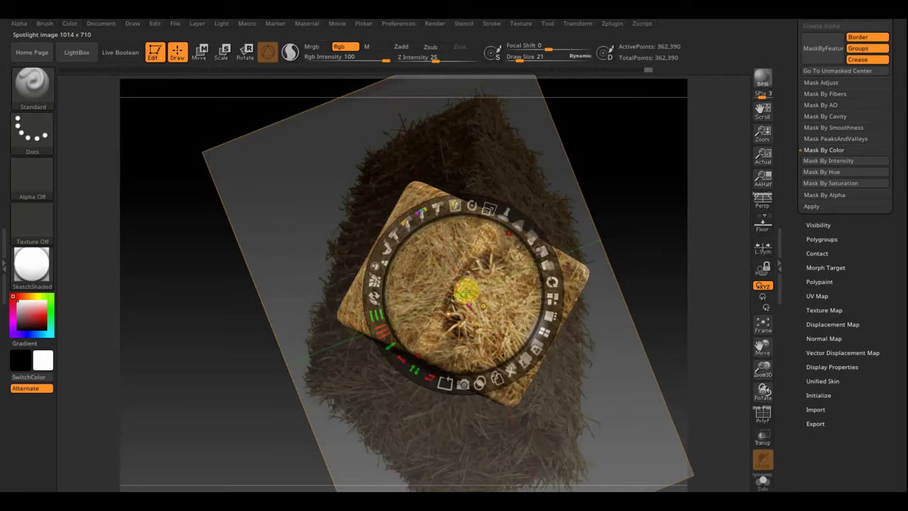
mouse_move(461, 290)
left_mouse_down()
mouse_move(496, 315)
mouse_move(470, 320)
left_mouse_up()
key("z")
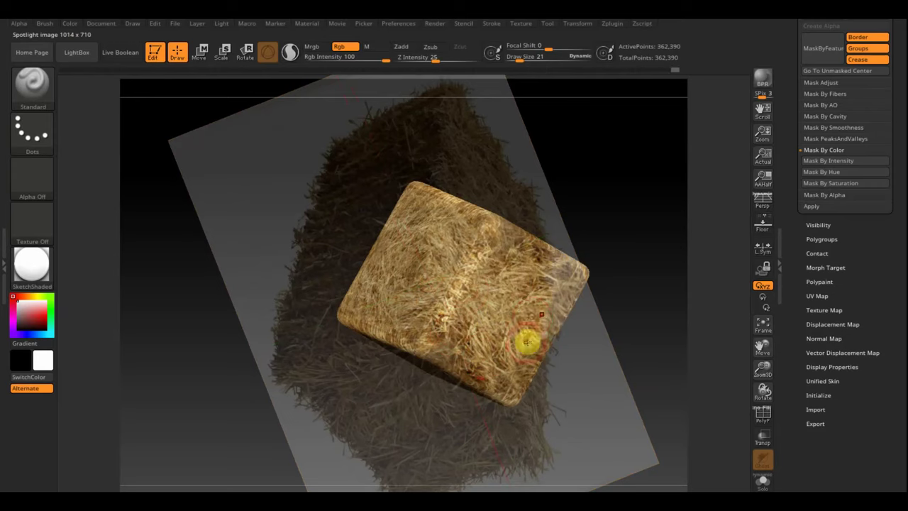
Rotate the bale to its long side, realign the hay image and paint straw across it
key("shift+z")
mouse_move(573, 373)
right_mouse_down()
mouse_move(624, 395)
mouse_move(579, 404)
mouse_move(555, 387)
mouse_move(545, 332)
right_mouse_up()
right_click_drag(380, 326, 255, 291, "alt")
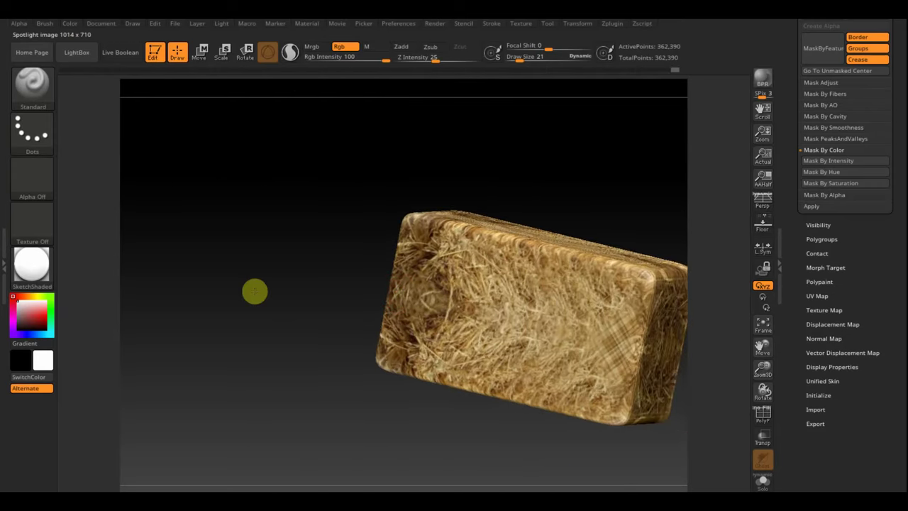
key("shift+z")
key("z")
mouse_move(405, 310)
left_mouse_down()
mouse_move(416, 318)
mouse_move(377, 310)
left_mouse_up()
key("z")
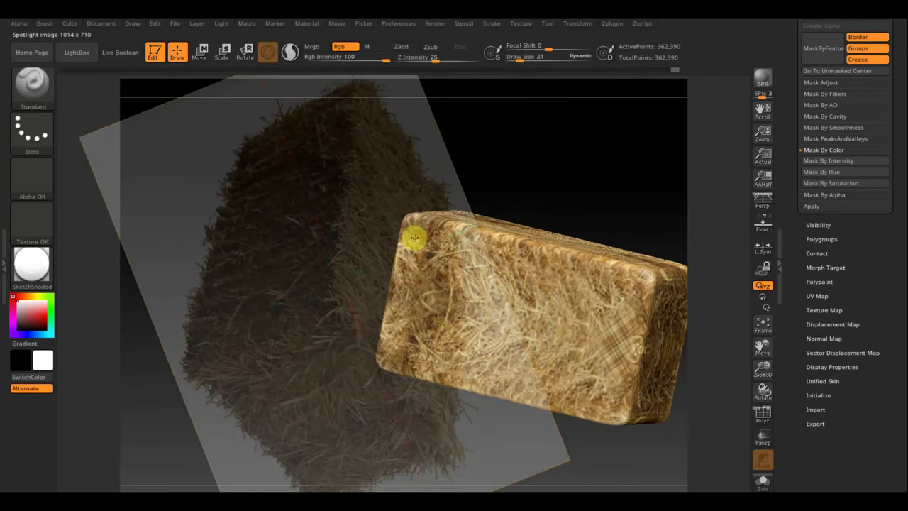
mouse_move(439, 229)
left_mouse_down()
mouse_move(426, 289)
mouse_move(454, 275)
mouse_move(397, 302)
mouse_move(447, 307)
mouse_move(449, 286)
left_mouse_up()
key("z")
key("z")
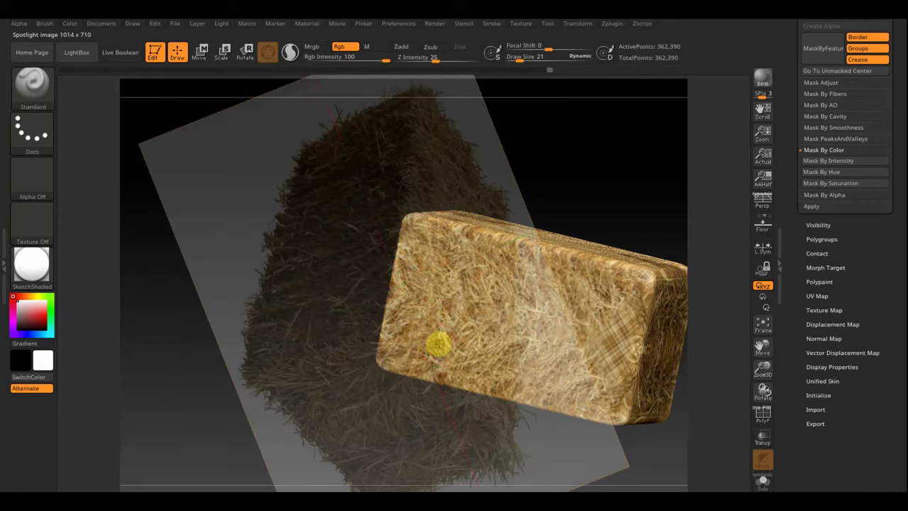
key("shift+z")
mouse_move(445, 424)
left_mouse_down()
mouse_move(461, 462)
mouse_move(422, 481)
mouse_move(383, 416)
mouse_move(506, 346)
mouse_move(584, 361)
mouse_move(584, 420)
mouse_move(560, 355)
left_mouse_up()
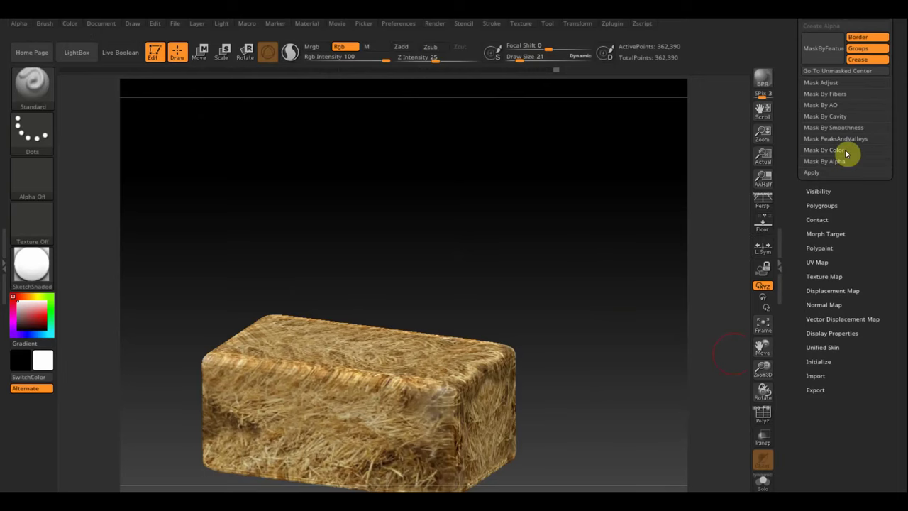
Mask the bale by colour intensity using Tool > Masking > Mask By Intensity
left_click(848, 161)
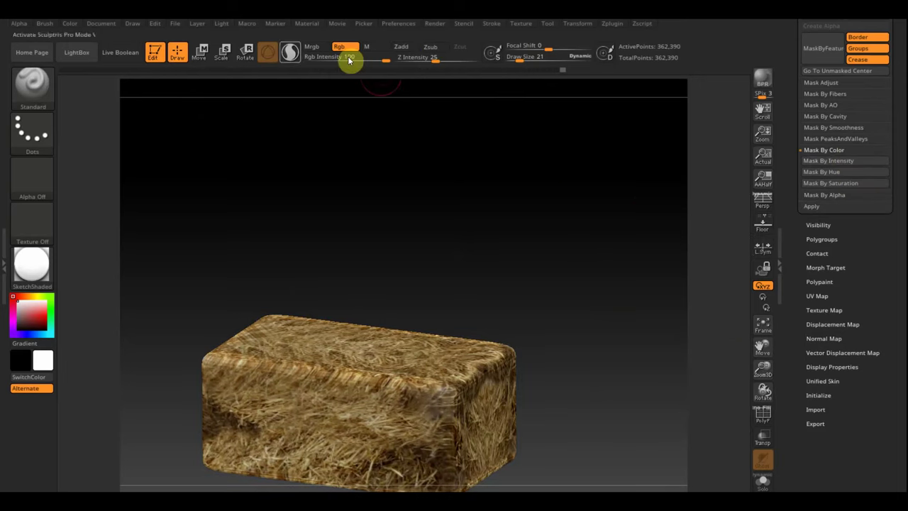
left_click(808, 231)
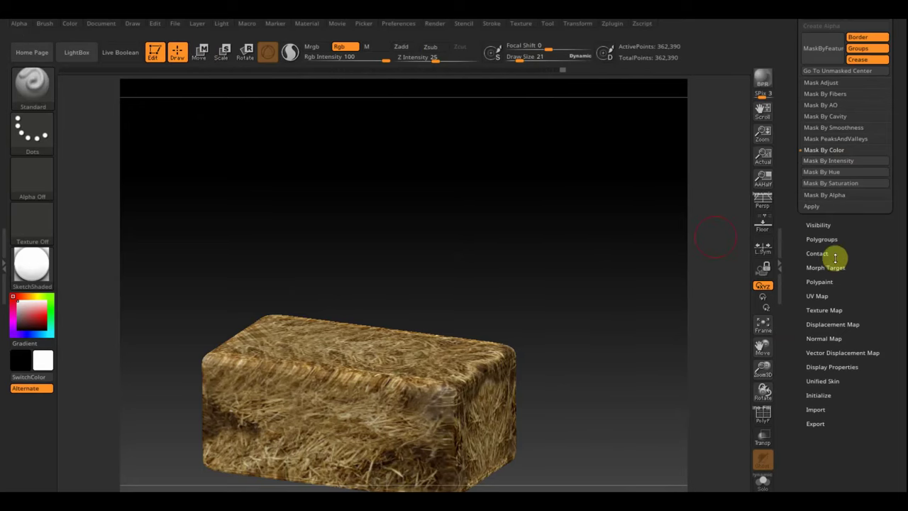
scroll(852, 241, "up", 2)
scroll(854, 236, "up", 3)
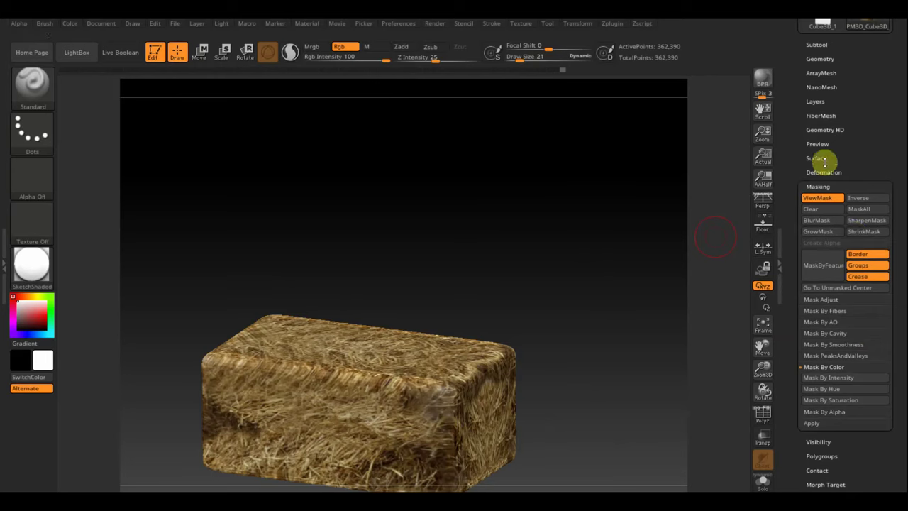
Set Deformation Inflate to 1 so the straw swells into relief, then orbit to inspect it
left_click(834, 171)
left_click_drag(899, 284, 895, 197)
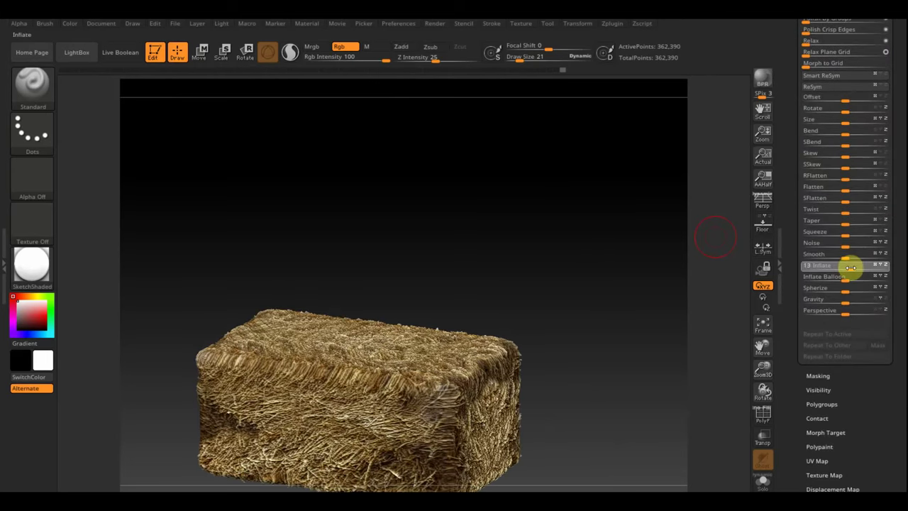
left_click_drag(845, 266, 847, 265)
mouse_move(592, 294)
left_mouse_down("alt")
mouse_move(590, 168)
mouse_move(640, 241)
mouse_move(638, 180)
mouse_move(627, 329)
mouse_move(600, 387)
mouse_move(592, 379)
mouse_move(606, 391)
left_mouse_up("alt")
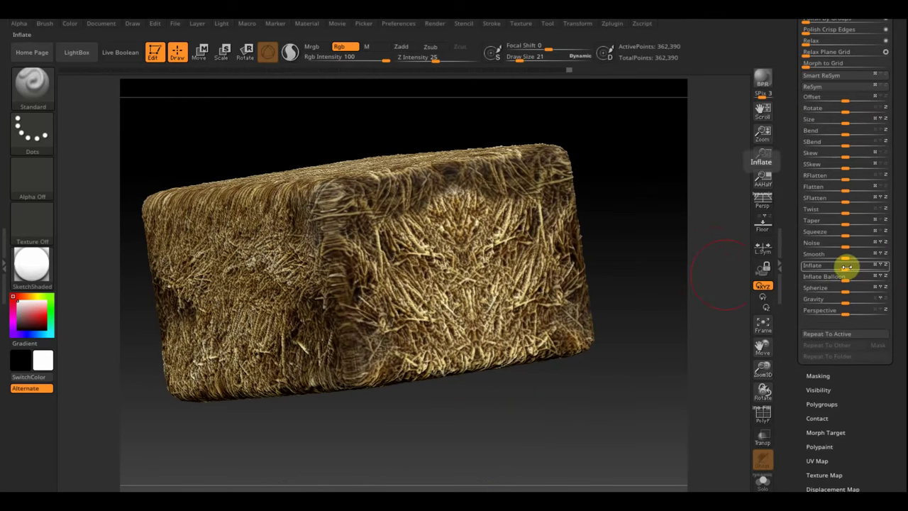
left_click_drag(846, 266, 844, 269)
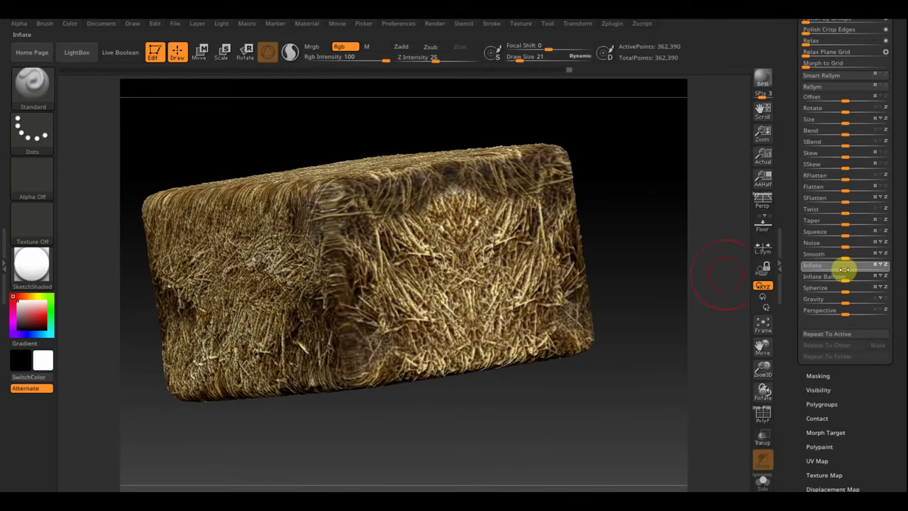
mouse_move(651, 368)
left_mouse_down()
mouse_move(656, 434)
mouse_move(679, 392)
mouse_move(663, 449)
mouse_move(662, 328)
mouse_move(661, 370)
mouse_move(714, 330)
left_mouse_up()
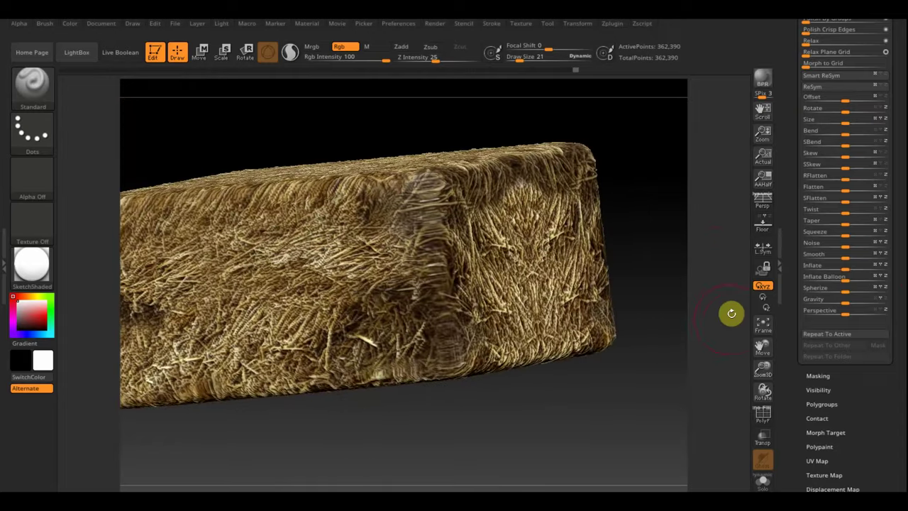
mouse_move(649, 366)
left_mouse_down()
mouse_move(645, 400)
mouse_move(615, 379)
mouse_move(560, 399)
mouse_move(607, 421)
mouse_move(604, 430)
mouse_move(504, 432)
mouse_move(546, 421)
mouse_move(520, 427)
mouse_move(545, 426)
mouse_move(558, 448)
mouse_move(560, 435)
mouse_move(582, 483)
mouse_move(642, 414)
mouse_move(639, 369)
mouse_move(620, 356)
mouse_move(664, 371)
left_mouse_up()
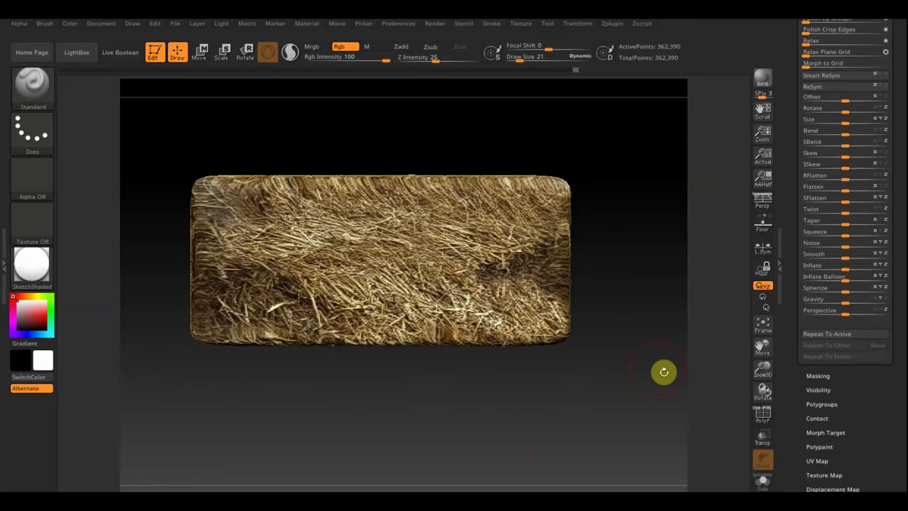
Enlarge and tilt the hay image upright, then repaint straw across the bale's front face
key("shift+z")
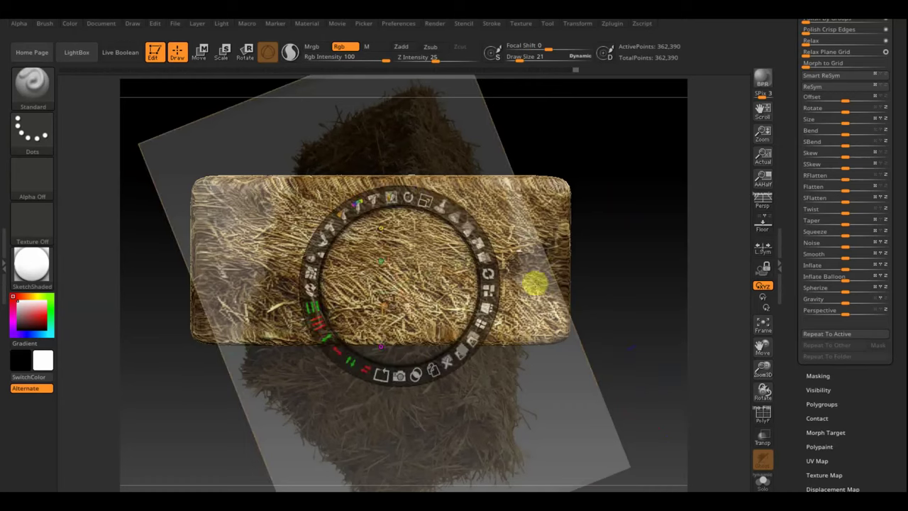
mouse_move(406, 190)
left_mouse_down()
mouse_move(334, 182)
mouse_move(263, 208)
left_mouse_up()
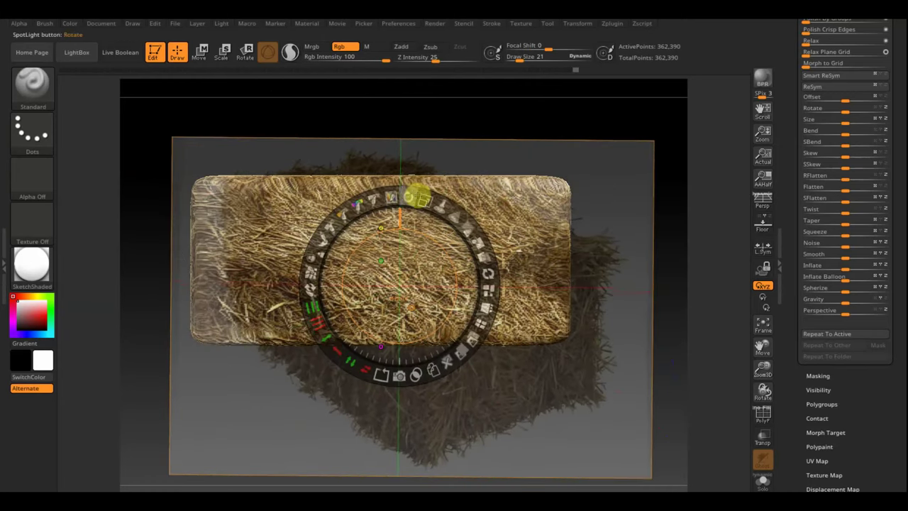
mouse_move(412, 194)
left_mouse_down()
mouse_move(435, 203)
mouse_move(448, 257)
left_mouse_up()
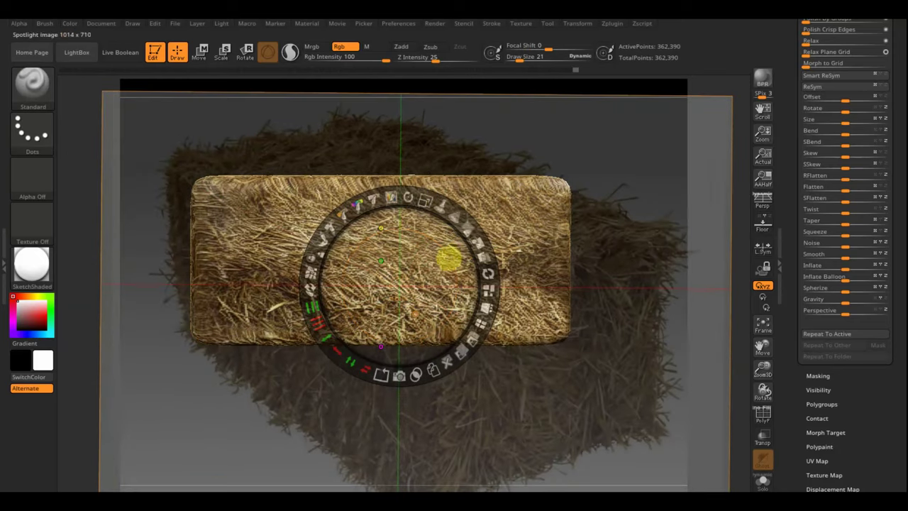
mouse_move(424, 203)
left_mouse_down()
mouse_move(385, 197)
mouse_move(367, 246)
left_mouse_up()
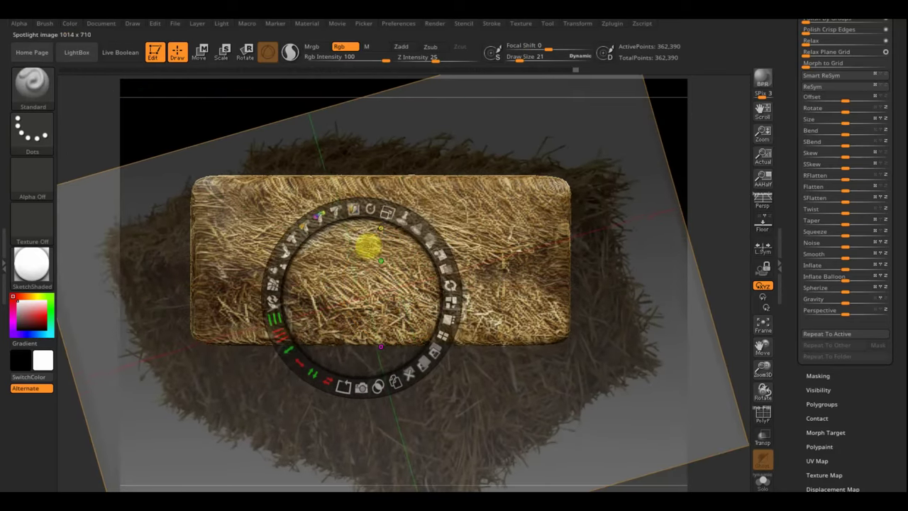
key("z")
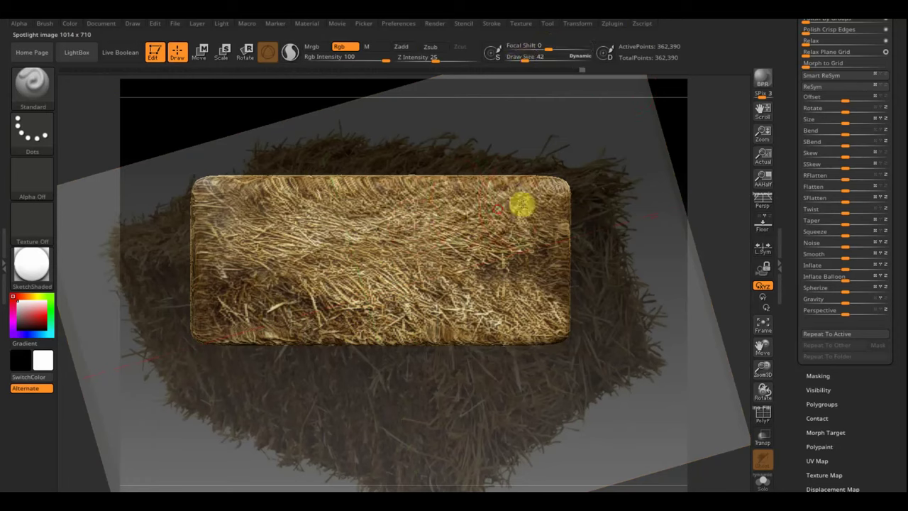
mouse_move(521, 204)
left_mouse_down()
mouse_move(314, 203)
mouse_move(402, 253)
mouse_move(293, 285)
mouse_move(312, 307)
mouse_move(280, 346)
left_mouse_up()
key("z")
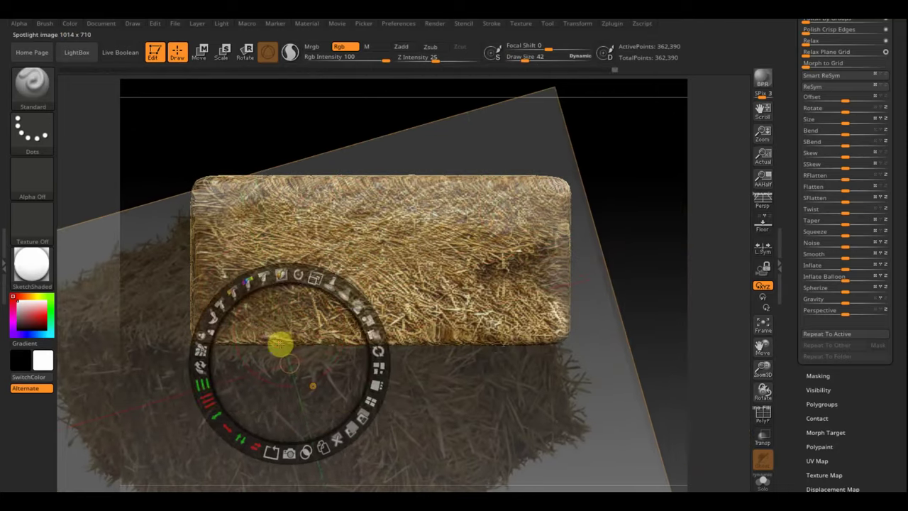
key("z")
mouse_move(298, 308)
left_mouse_down()
mouse_move(212, 308)
mouse_move(436, 329)
mouse_move(450, 307)
mouse_move(324, 314)
left_mouse_up()
key("z")
Turn the bale to an angled view, skew the hay image and repaint straw on its left part
key("z")
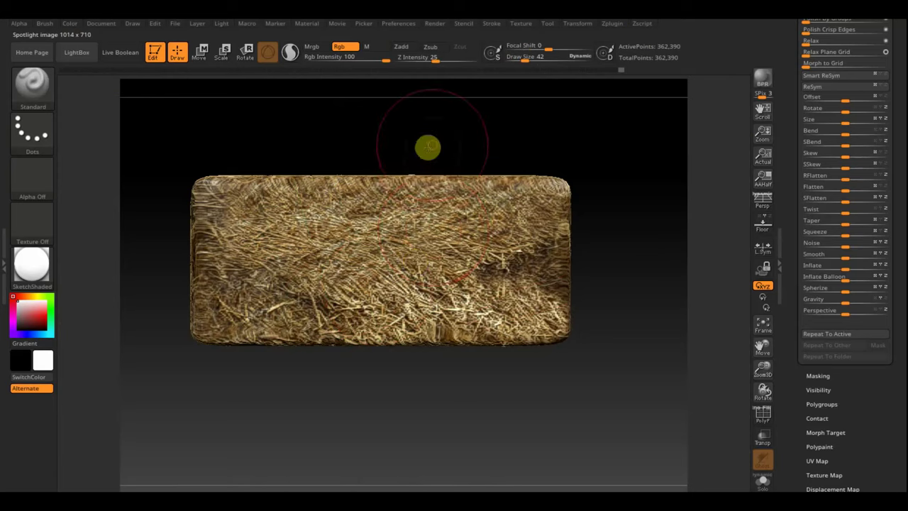
mouse_move(427, 147)
left_mouse_down()
mouse_move(470, 148)
mouse_move(474, 161)
left_mouse_up()
left_click_drag(517, 302, 642, 301)
key("shift+z")
key("z")
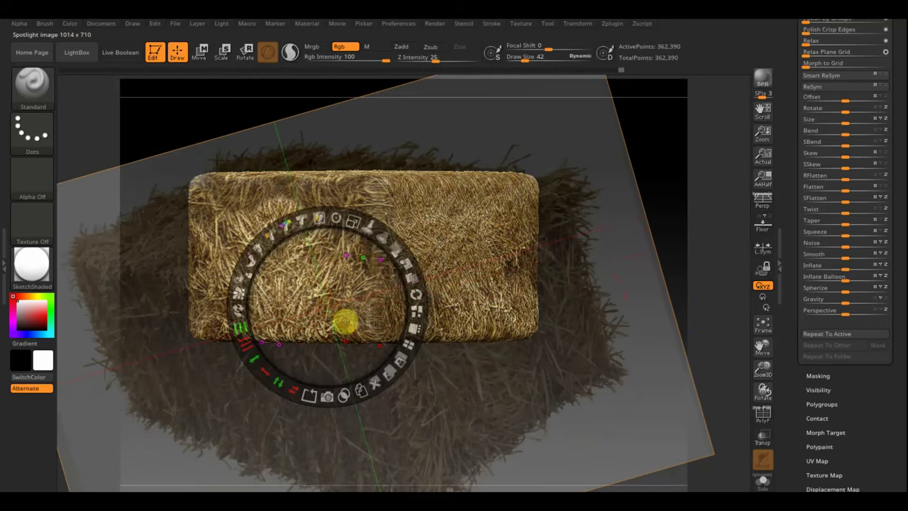
key("z")
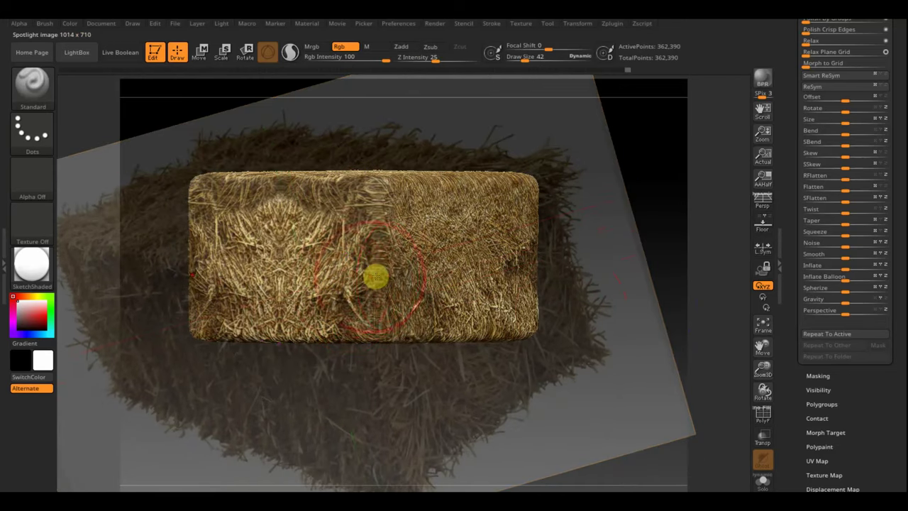
key("z")
left_click_drag(348, 288, 341, 331)
key("z")
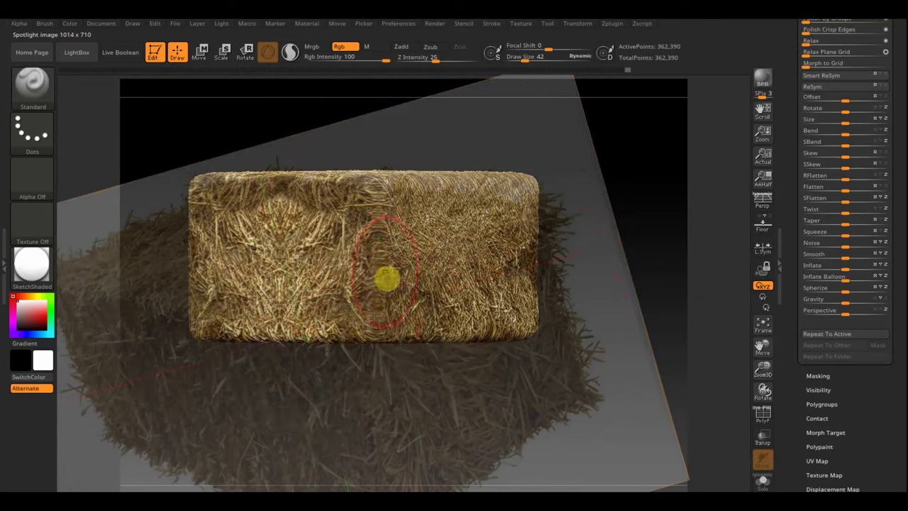
left_click_drag(398, 229, 251, 229)
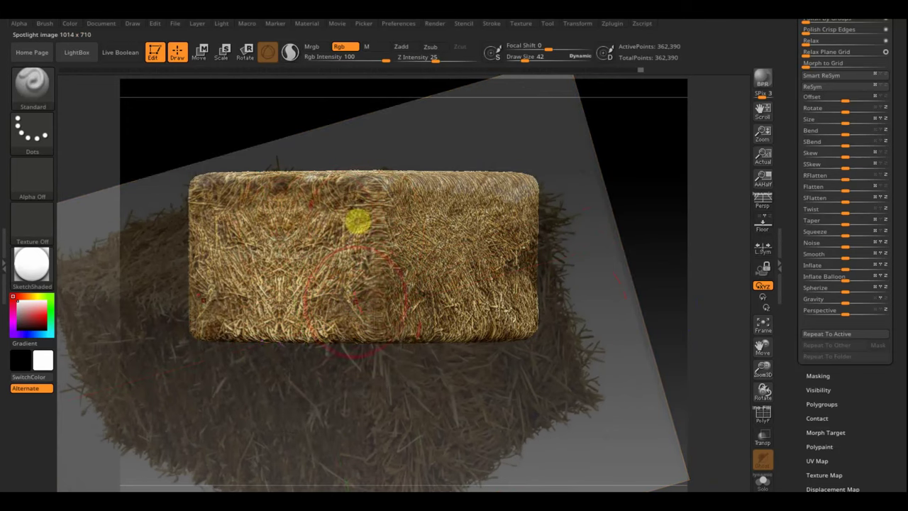
key("shift+z")
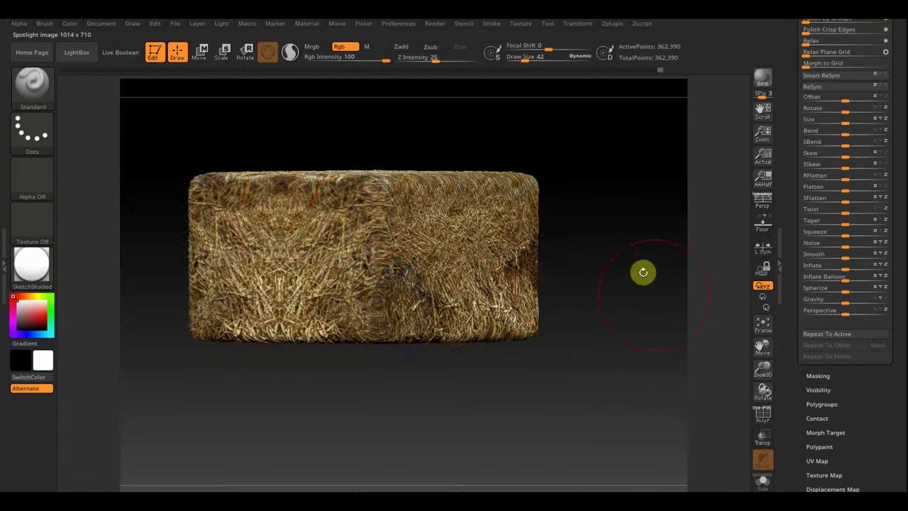
left_click_drag(643, 269, 632, 339)
Move the hay image onto the bale's end face and orbit to show a second face
key("shift+z")
key("z")
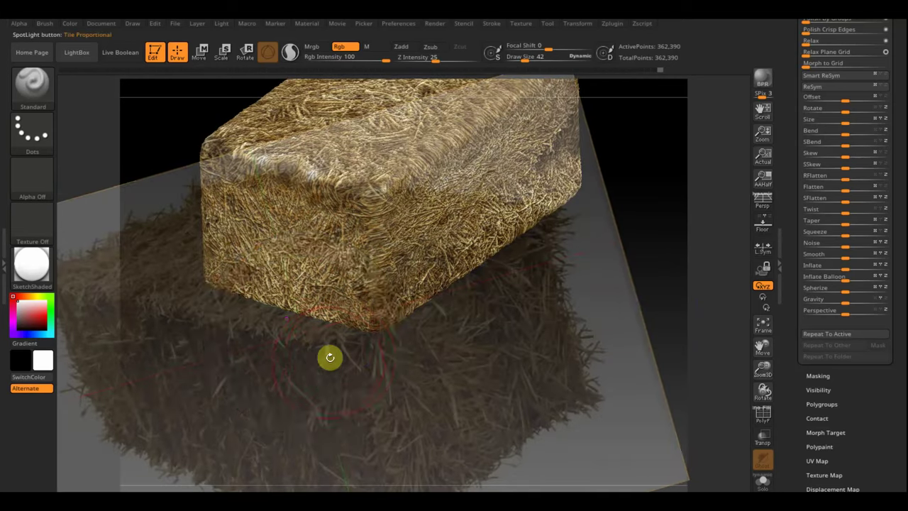
key("z")
left_click_drag(329, 366, 330, 288)
key("z")
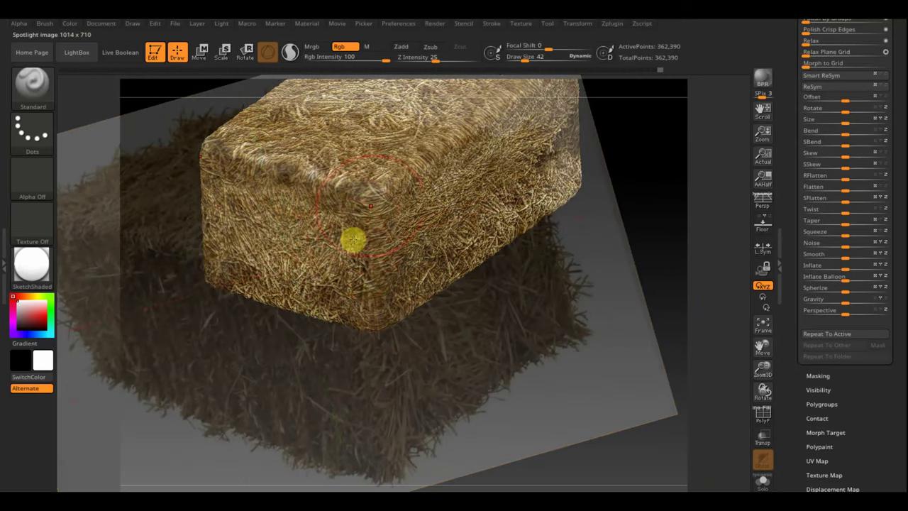
key("shift+z")
mouse_move(406, 340)
left_mouse_down()
mouse_move(518, 398)
mouse_move(480, 377)
mouse_move(612, 401)
mouse_move(504, 403)
mouse_move(521, 412)
mouse_move(510, 431)
mouse_move(546, 378)
left_mouse_up()
mouse_move(480, 370)
left_mouse_down()
mouse_move(553, 322)
mouse_move(565, 325)
left_mouse_up()
Rotate the hay image clockwise over the bale and paint hay texture onto its front face
key("shift+z")
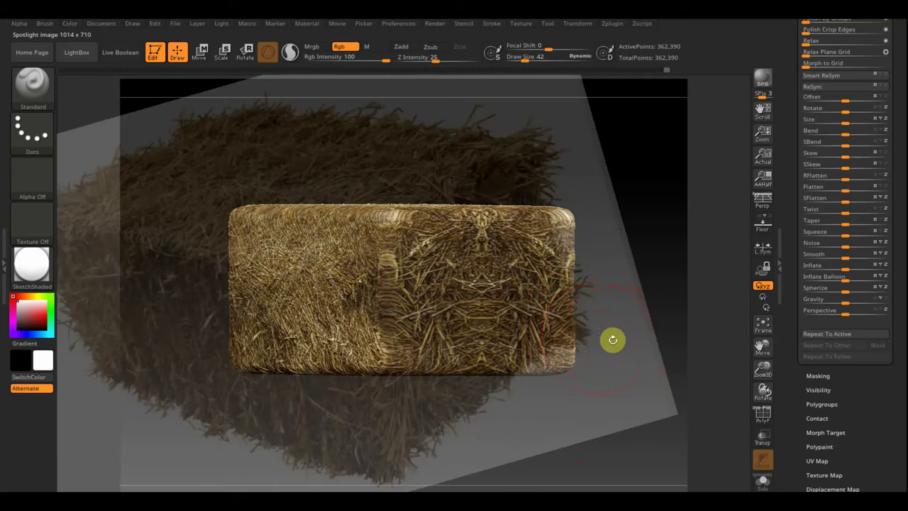
key("z")
mouse_move(290, 280)
left_mouse_down()
mouse_move(395, 341)
mouse_move(315, 287)
left_mouse_up()
mouse_move(337, 248)
left_mouse_down()
mouse_move(334, 234)
mouse_move(414, 295)
mouse_move(458, 314)
mouse_move(454, 287)
mouse_move(482, 329)
mouse_move(488, 360)
left_mouse_up()
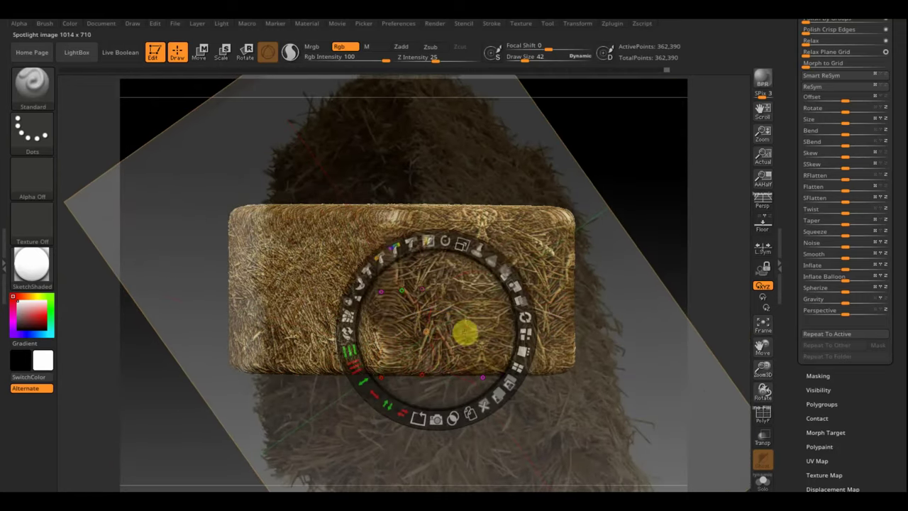
key("z")
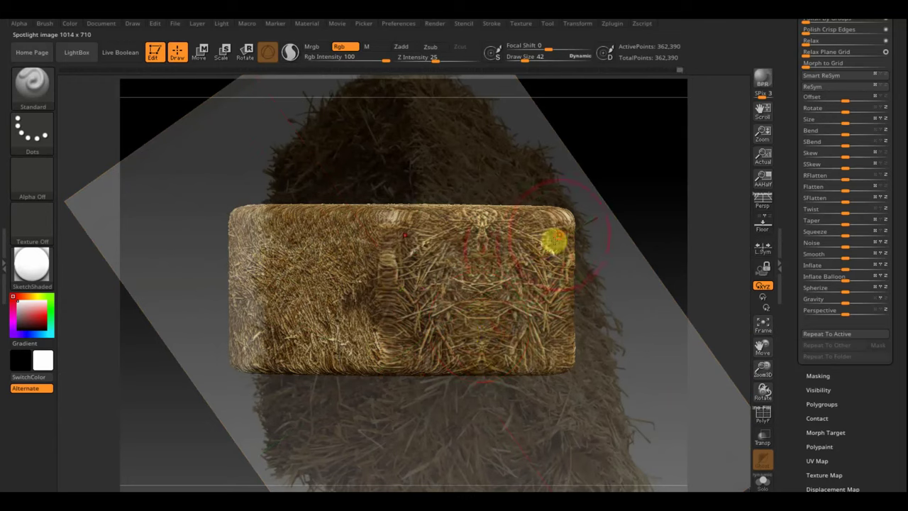
left_click_drag(538, 298, 493, 314)
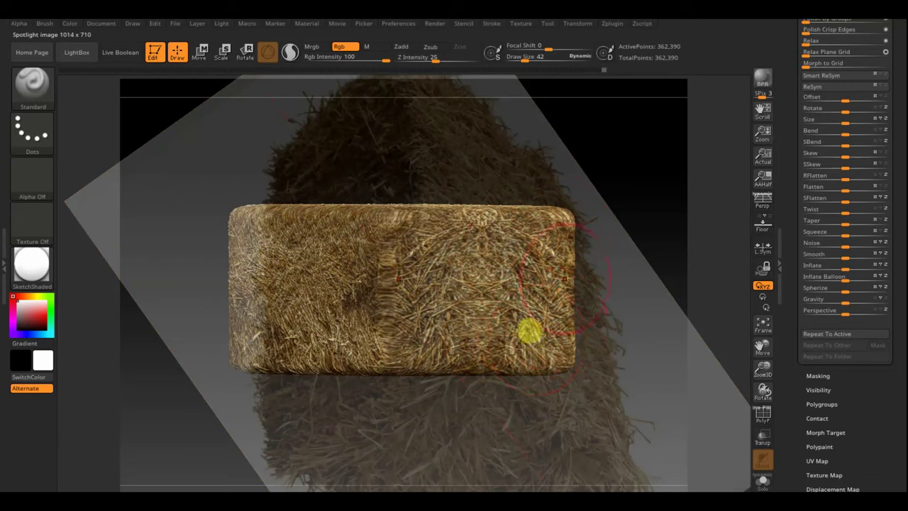
key("shift+z")
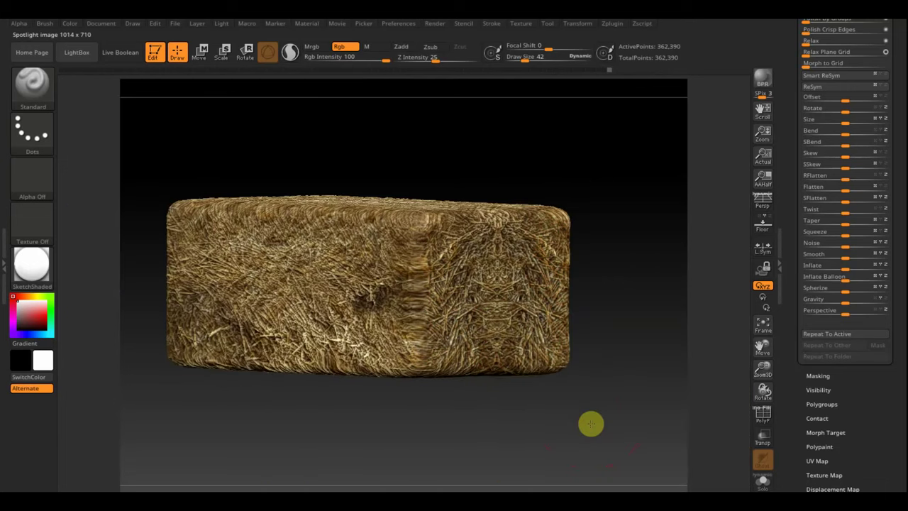
key("shift+z")
mouse_move(506, 374)
left_mouse_down()
mouse_move(324, 330)
mouse_move(343, 329)
left_mouse_up()
key("z")
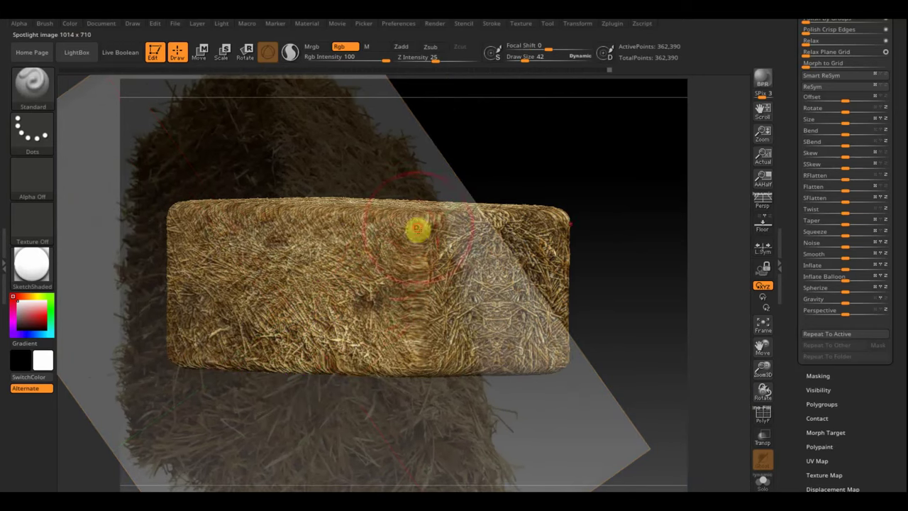
Paint another straw pass over the top, then orbit to inspect and return to a straight front view
key("shift+z")
left_click_drag(503, 426, 486, 473)
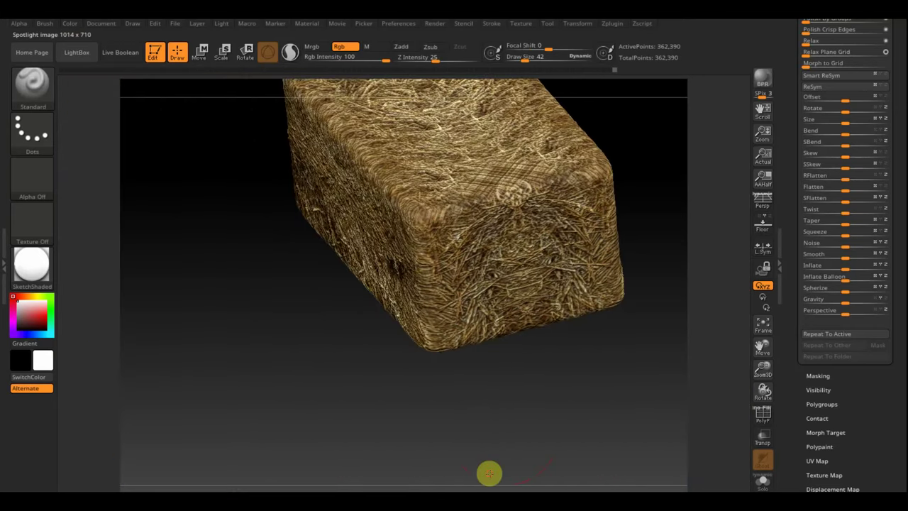
key("shift+z")
key("shift+z")
mouse_move(414, 380)
left_mouse_down()
mouse_move(305, 367)
mouse_move(405, 300)
mouse_move(391, 290)
left_mouse_up()
key("shift+z")
key("z")
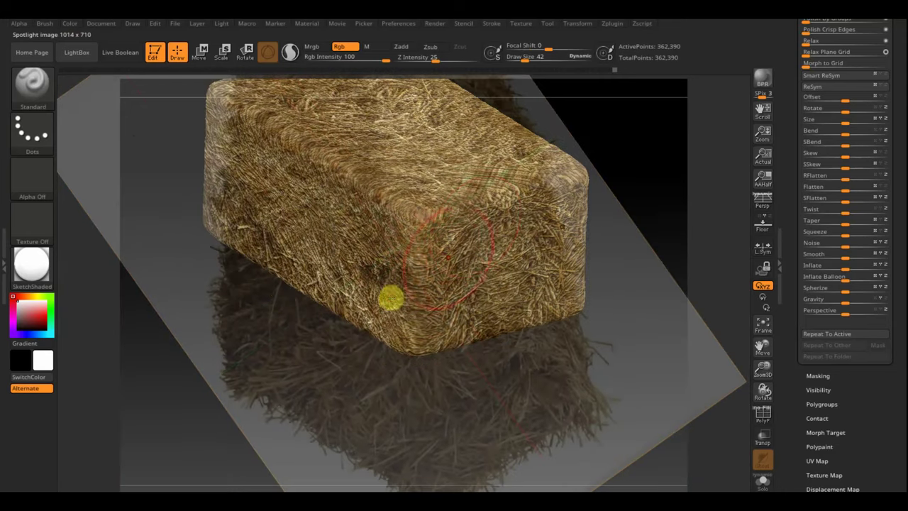
key("shift+z")
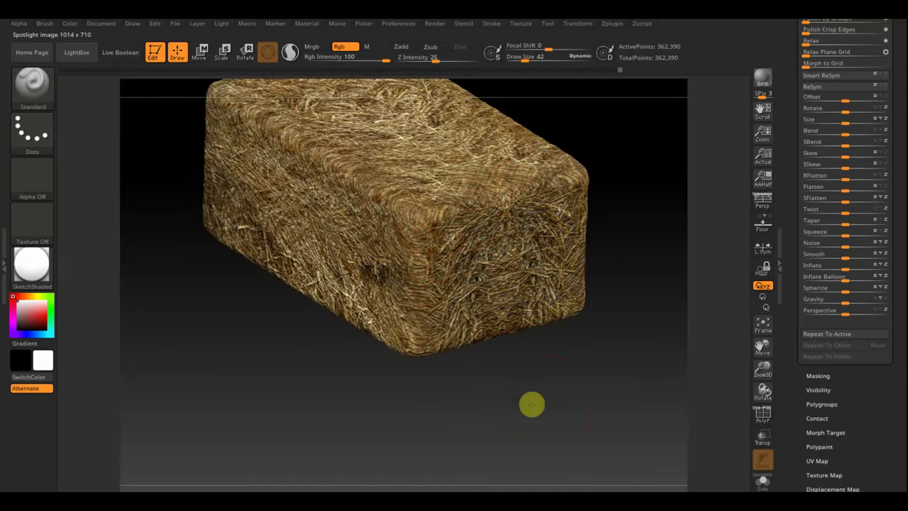
mouse_move(531, 403)
left_mouse_down()
mouse_move(518, 409)
mouse_move(540, 397)
mouse_move(214, 380)
left_mouse_up()
mouse_move(278, 343)
left_mouse_down()
mouse_move(154, 337)
mouse_move(120, 288)
left_mouse_up()
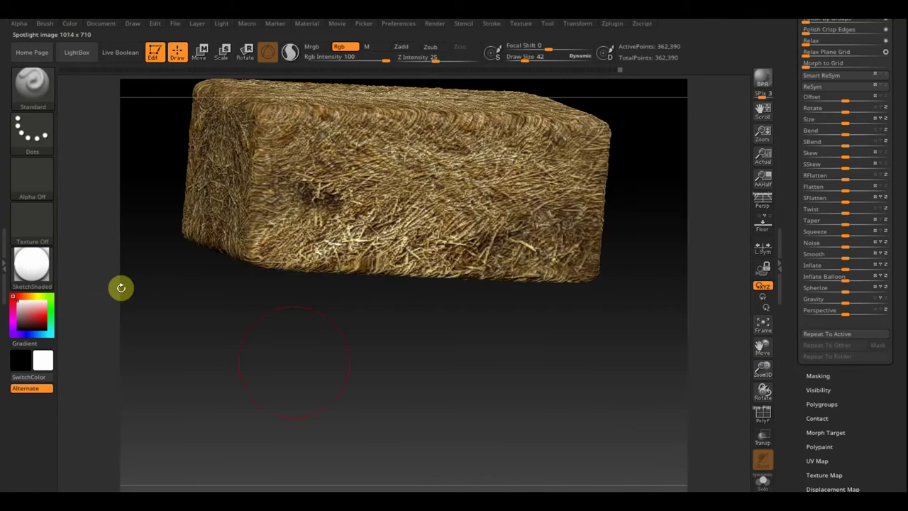
mouse_move(388, 393)
left_mouse_down()
mouse_move(415, 314)
mouse_move(412, 286)
left_mouse_up()
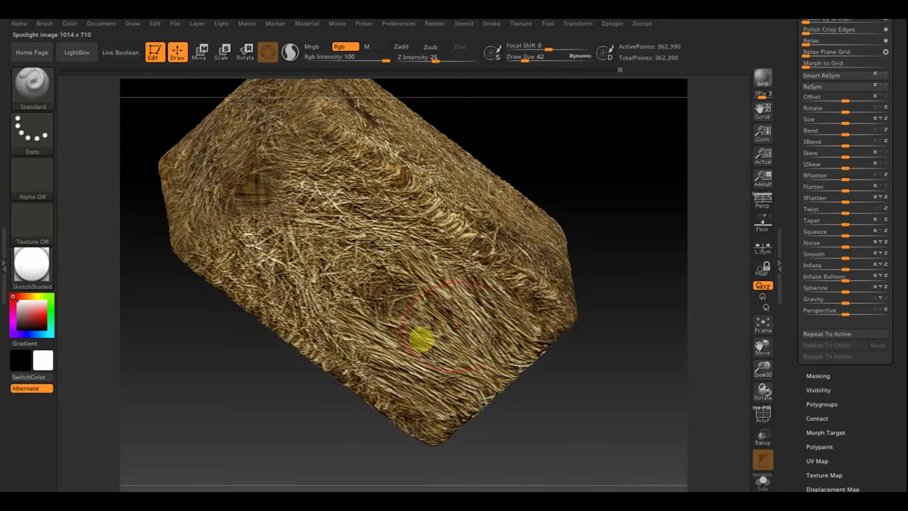
mouse_move(594, 367)
left_mouse_down()
mouse_move(593, 456)
mouse_move(565, 399)
mouse_move(444, 290)
mouse_move(568, 350)
left_mouse_up()
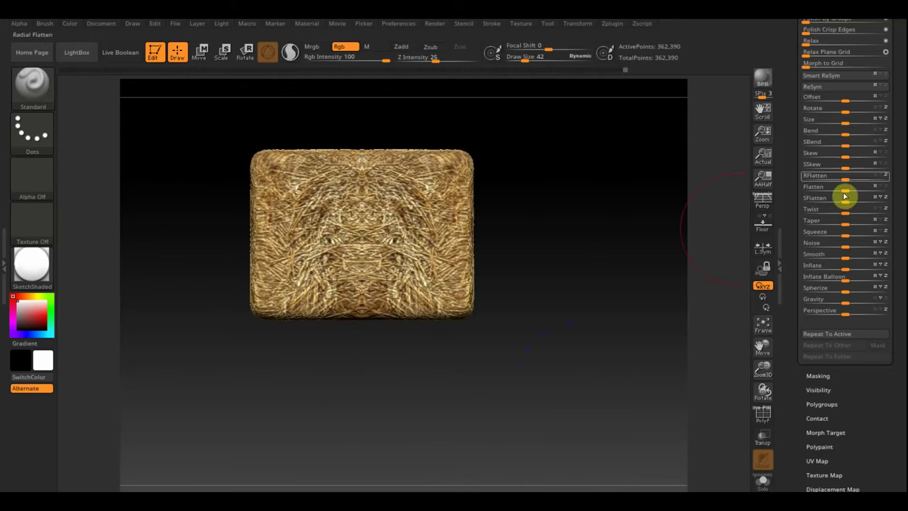
Mask the bale by intensity and set Deformation Inflate to 4 to raise the straw relief
left_click_drag(896, 91, 895, 178)
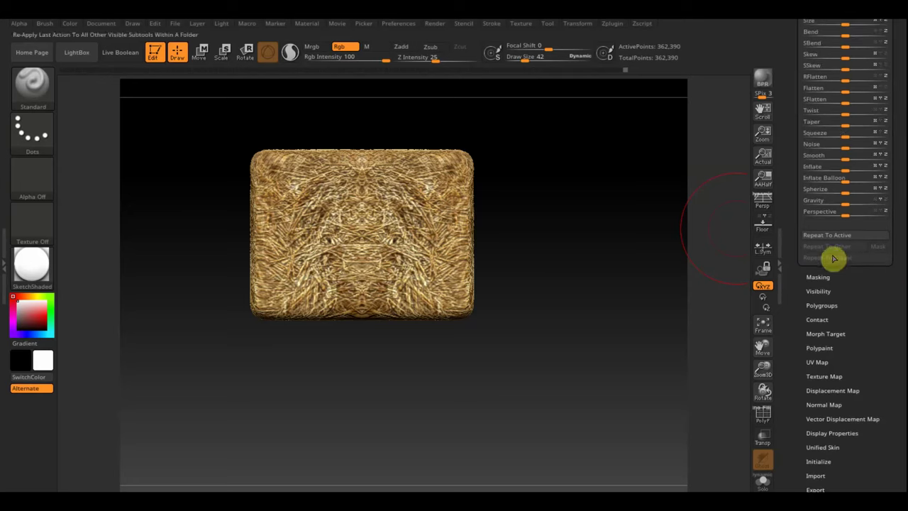
left_click(826, 274)
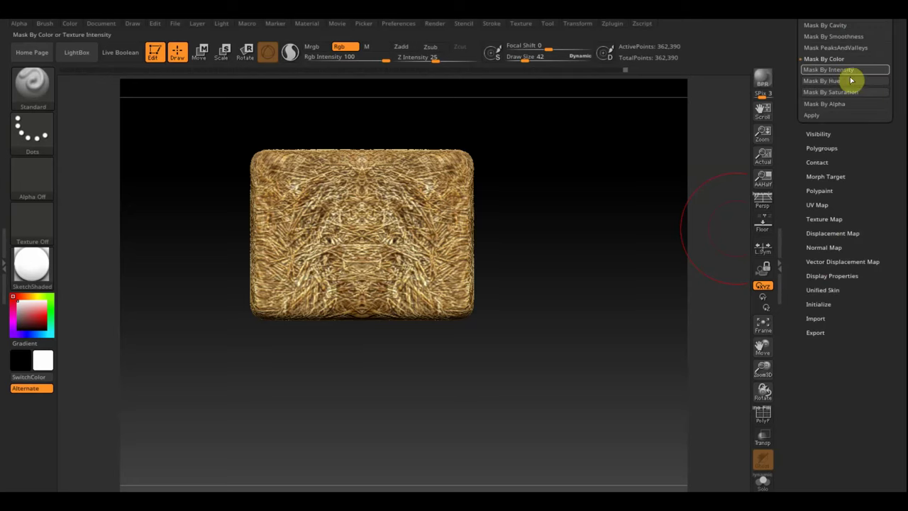
left_click(850, 70)
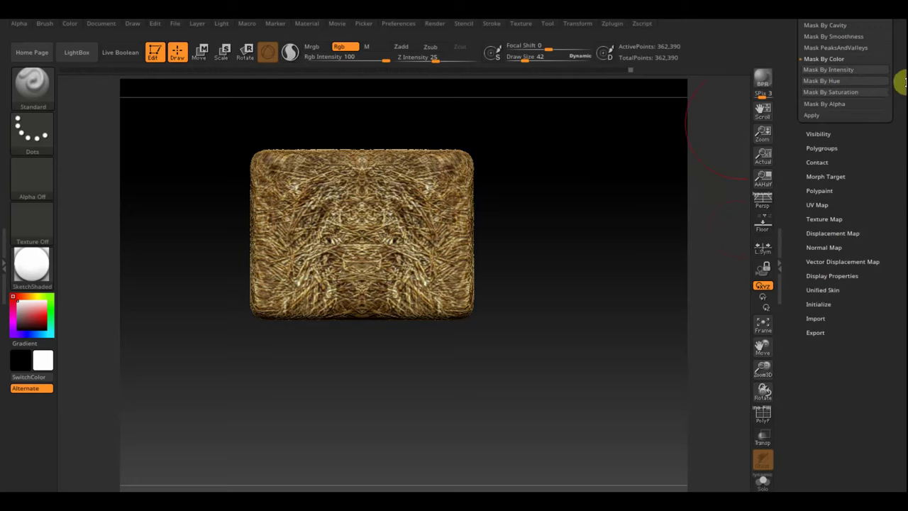
scroll(903, 82, "up", 5)
left_click(832, 46)
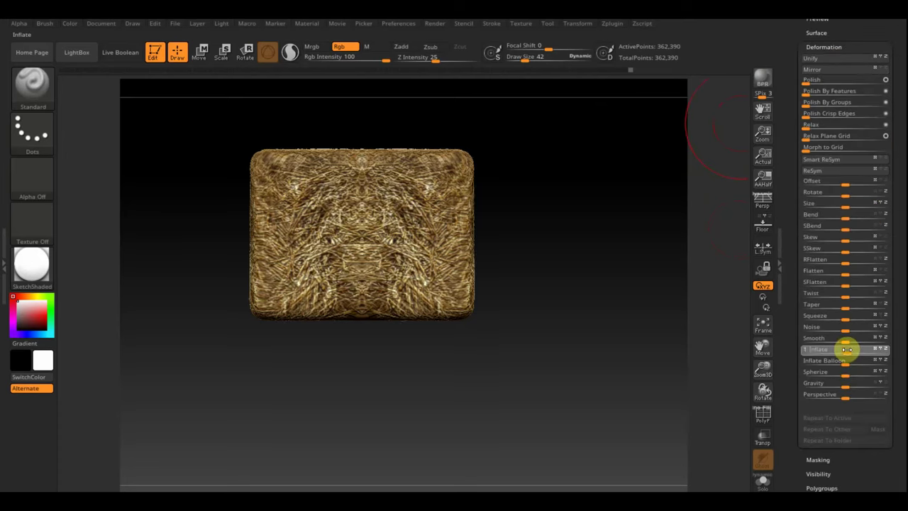
left_click_drag(849, 351, 846, 349)
mouse_move(584, 294)
left_mouse_down()
mouse_move(536, 308)
mouse_move(580, 387)
mouse_move(596, 319)
mouse_move(589, 183)
mouse_move(580, 366)
mouse_move(586, 338)
mouse_move(580, 355)
mouse_move(546, 369)
left_mouse_up()
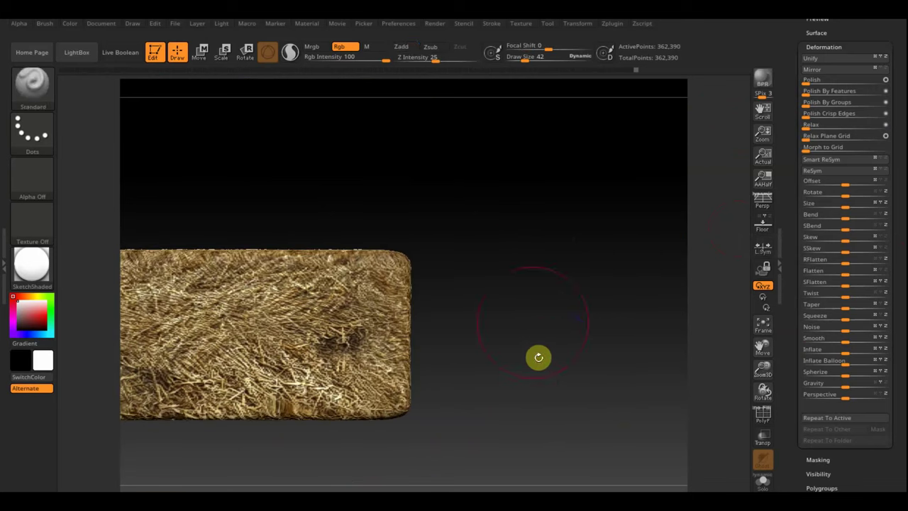
mouse_move(547, 304)
left_mouse_down()
mouse_move(520, 342)
mouse_move(531, 352)
mouse_move(612, 272)
mouse_move(600, 291)
left_mouse_up()
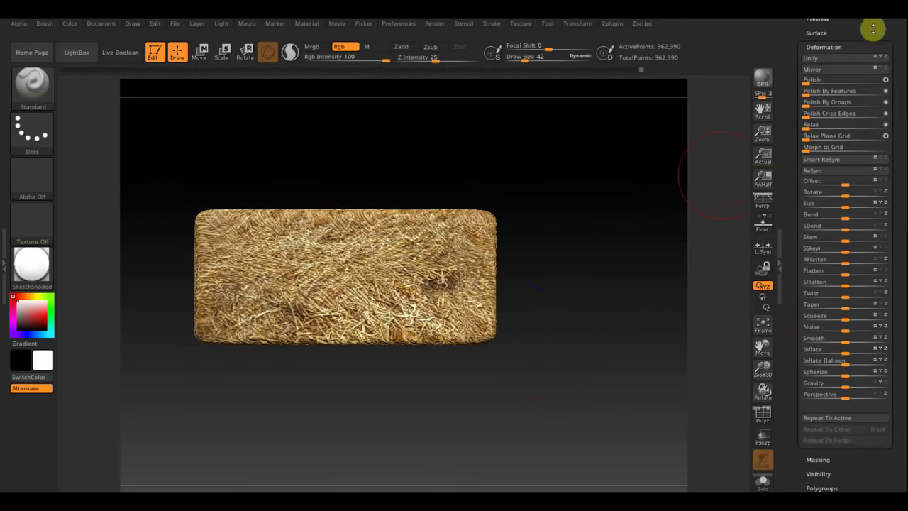
Turn off Rgb so the brush sculpts with Zadd, and cut Draw Size from 42 to 7
left_click(814, 46)
mouse_move(662, 166)
left_mouse_down()
mouse_move(610, 241)
mouse_move(624, 300)
left_mouse_up()
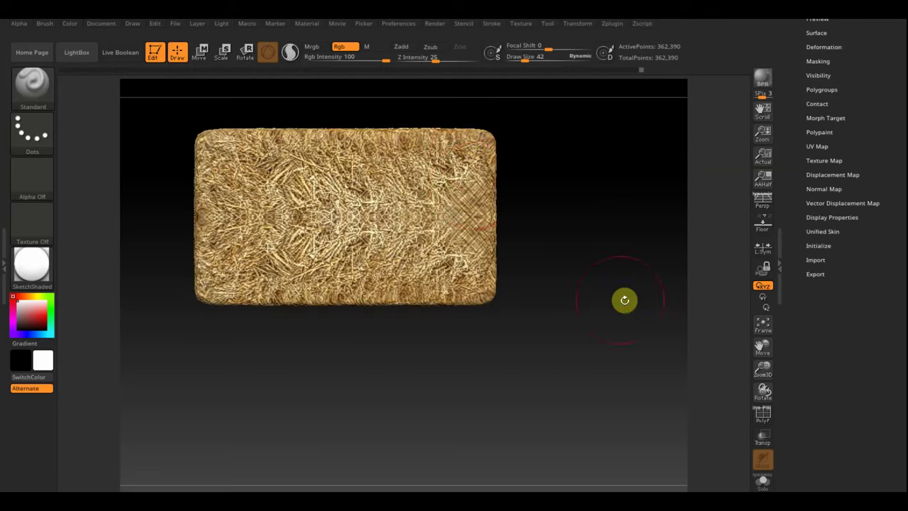
left_click_drag(610, 189, 613, 231, "alt")
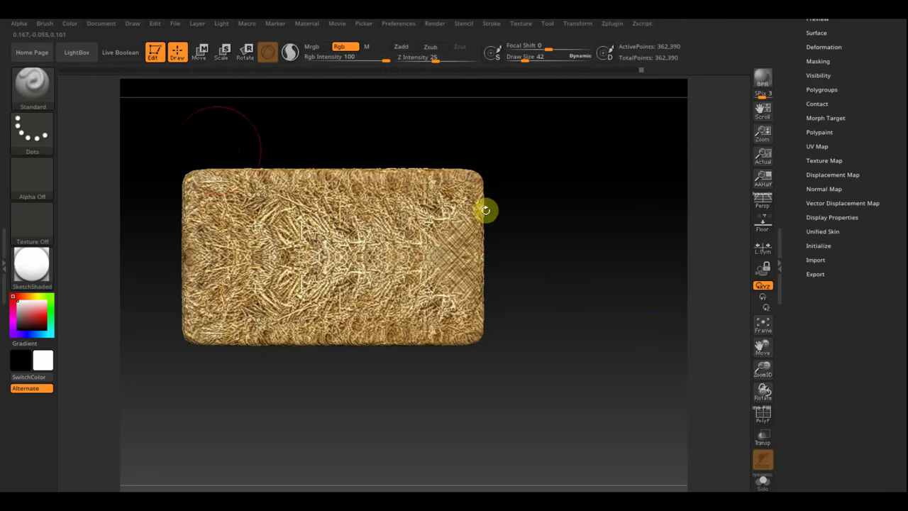
left_click(338, 48)
left_click_drag(525, 60, 517, 60)
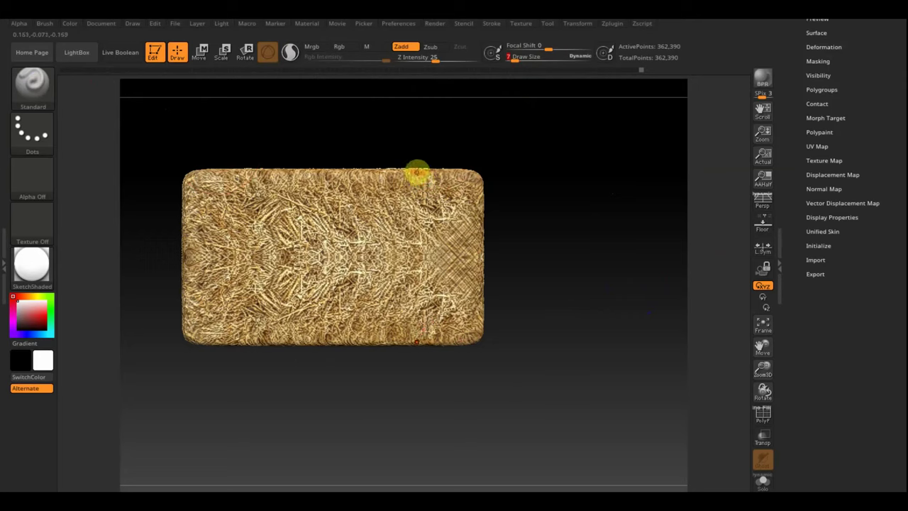
Draw MaskPen lines for two vertical strap bands near each end of the bale
key("ctrl")
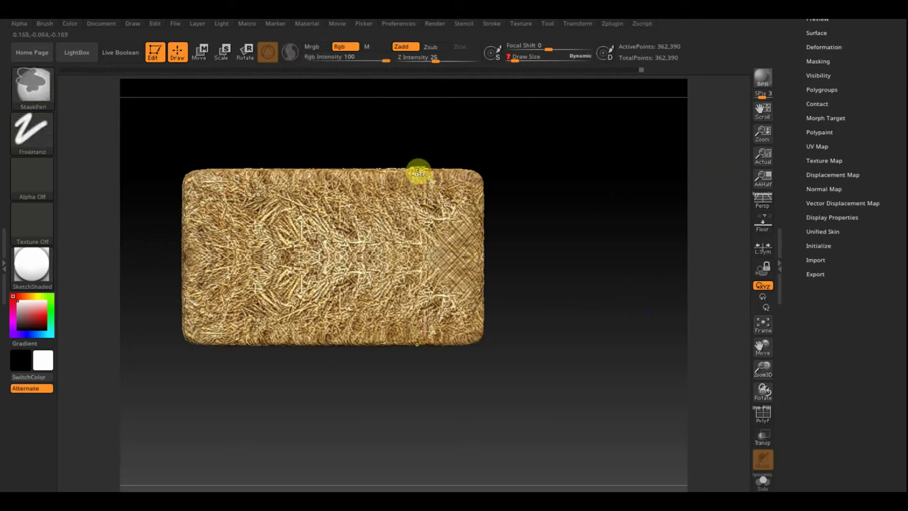
left_click_drag(410, 118, 414, 354, "ctrl")
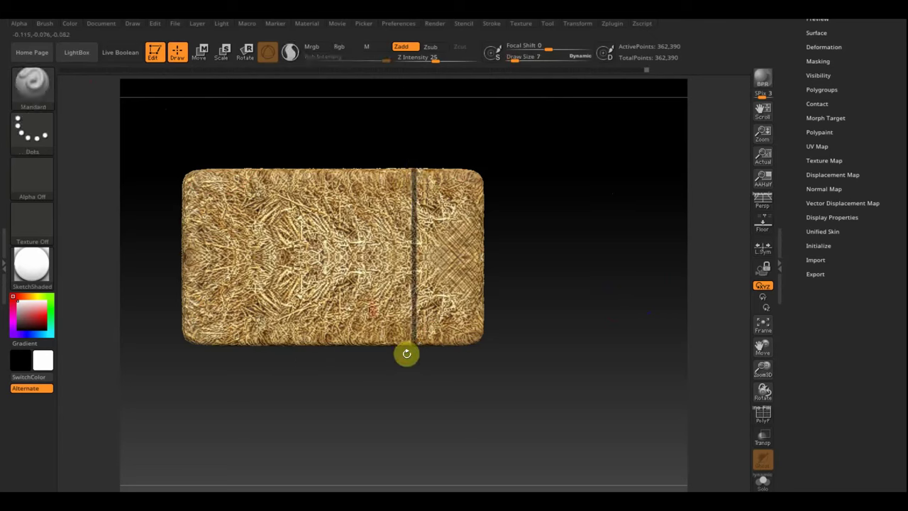
left_click_drag(226, 126, 230, 362, "ctrl")
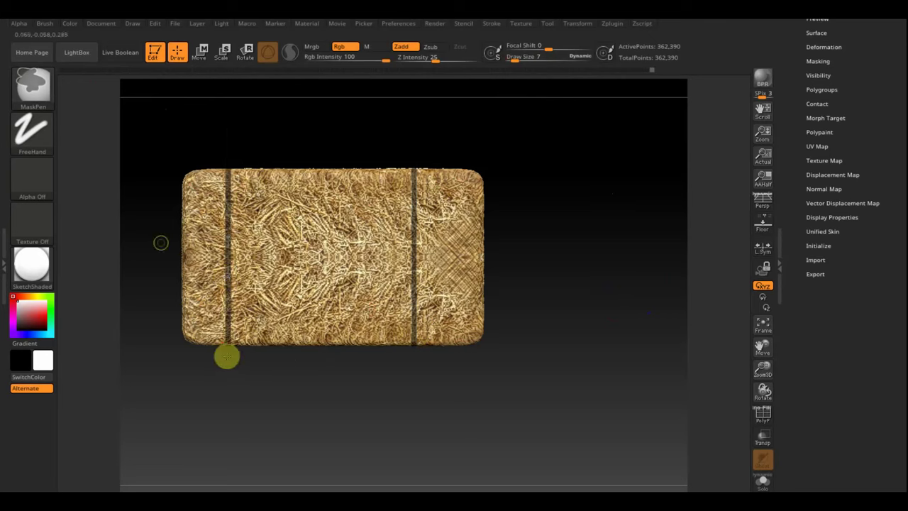
mouse_move(401, 244)
left_mouse_down("ctrl")
mouse_move(499, 238)
mouse_move(500, 248)
left_mouse_up("ctrl")
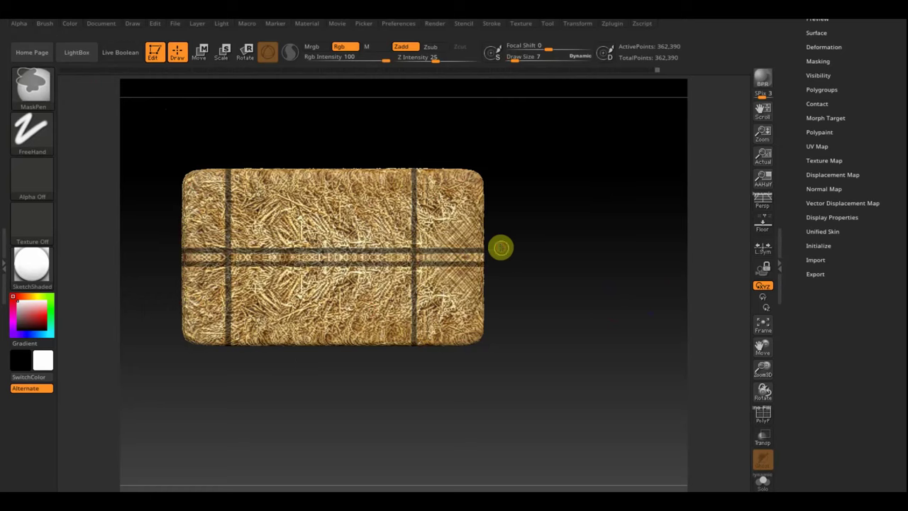
mouse_move(553, 272)
left_mouse_down()
mouse_move(540, 266)
mouse_move(571, 284)
mouse_move(536, 283)
left_mouse_up()
key("ctrl")
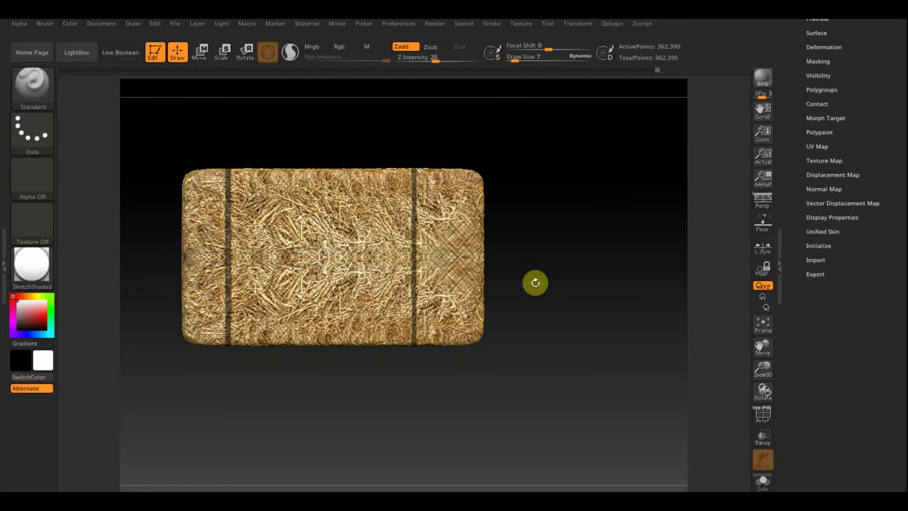
mouse_move(537, 213)
left_mouse_down()
mouse_move(534, 158)
mouse_move(588, 235)
mouse_move(590, 253)
mouse_move(572, 300)
mouse_move(543, 320)
mouse_move(539, 302)
mouse_move(636, 277)
mouse_move(633, 284)
left_mouse_up()
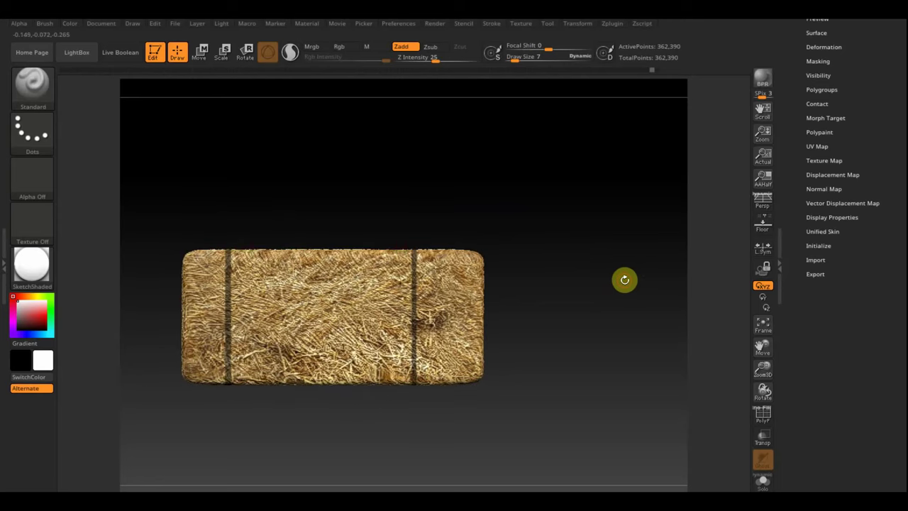
Invert the mask so only the two strap bands remain unmasked
key("ctrl")
key("ctrl")
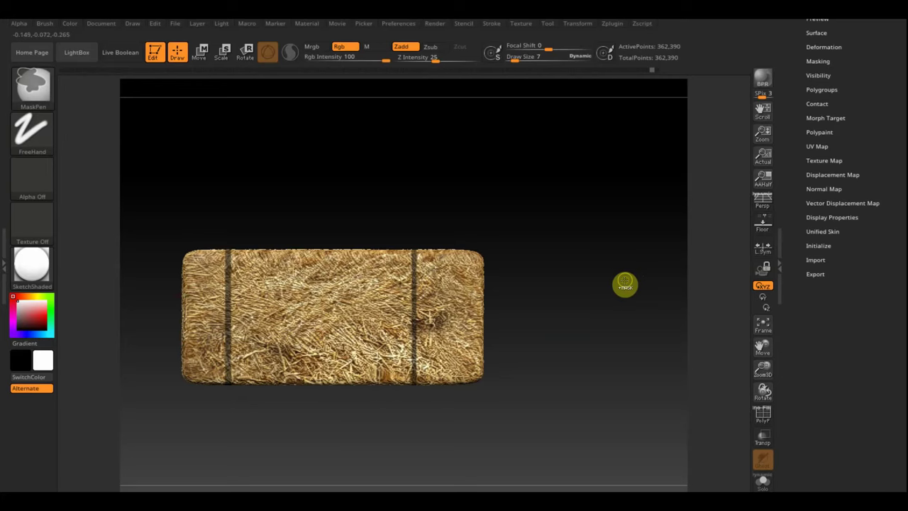
left_click(624, 284, "ctrl")
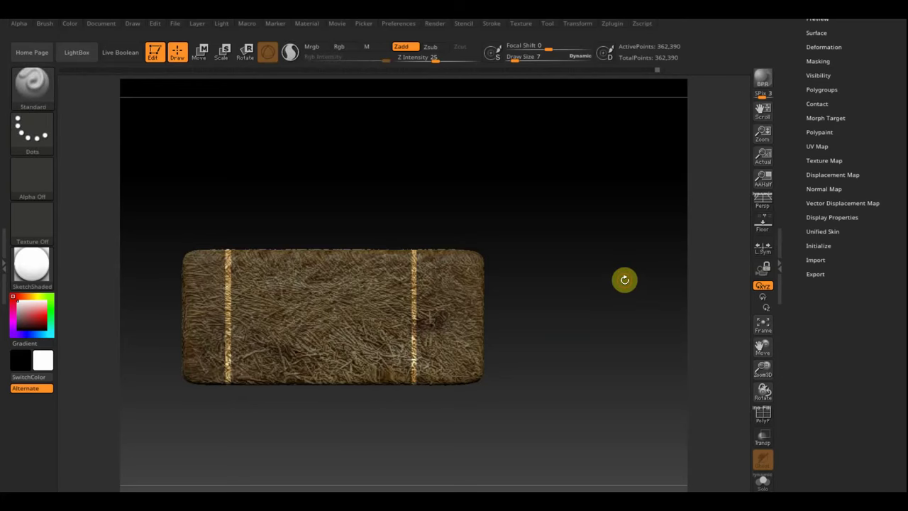
key("ctrl")
left_click(624, 284, "ctrl")
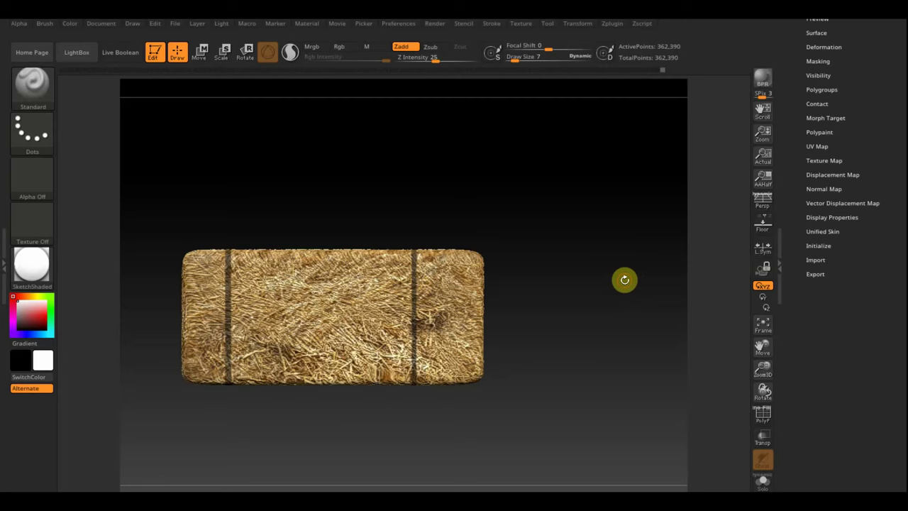
Try a negative Tool > Deformation Inflate on the unmasked surface, then undo it
scroll(880, 163, "up", 1)
scroll(889, 163, "up", 3)
scroll(888, 176, "up", 2)
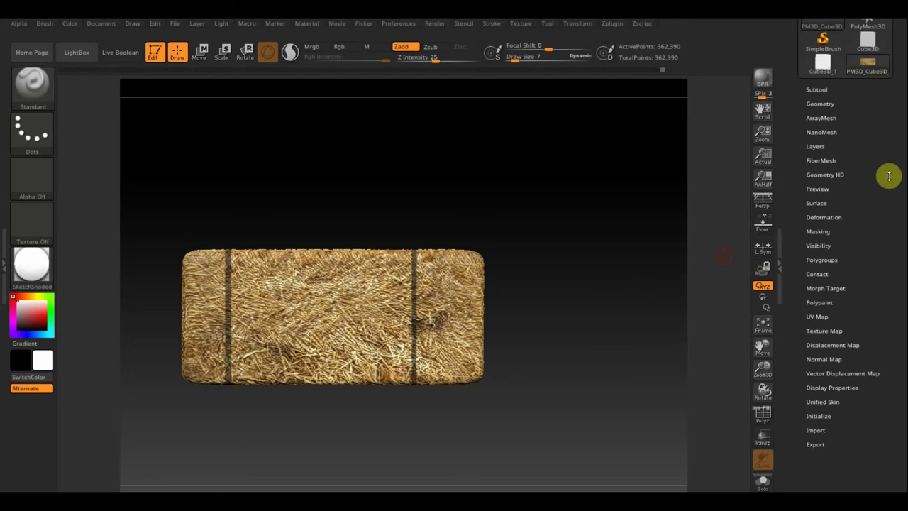
left_click(838, 217)
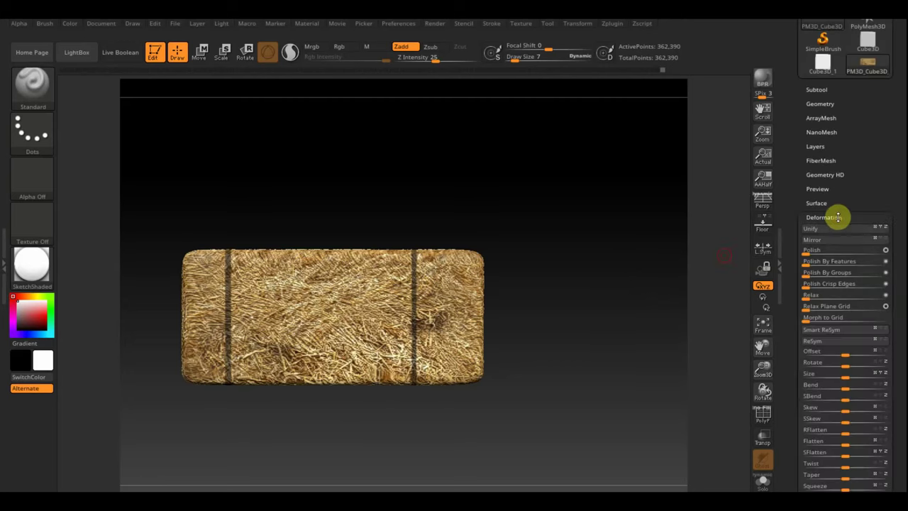
scroll(898, 178, "down", 4)
scroll(901, 211, "down", 2)
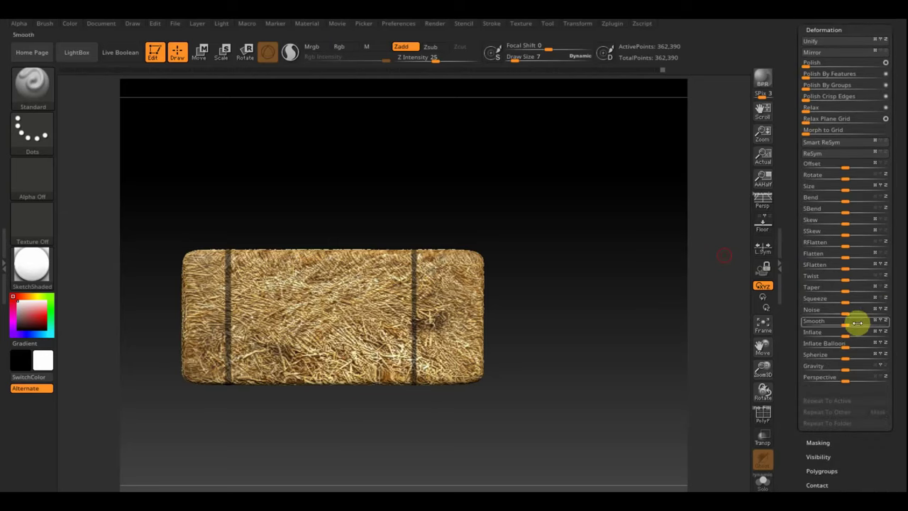
left_click_drag(854, 331, 842, 336)
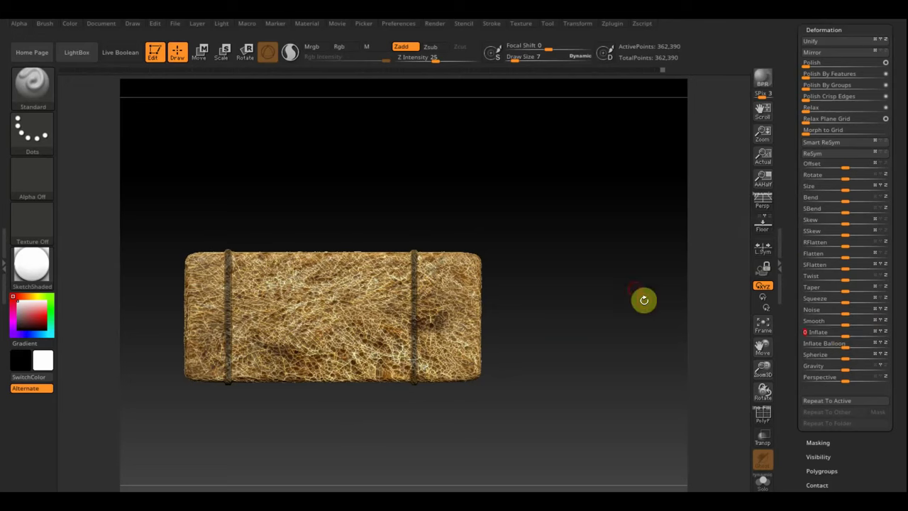
key("ctrl+z")
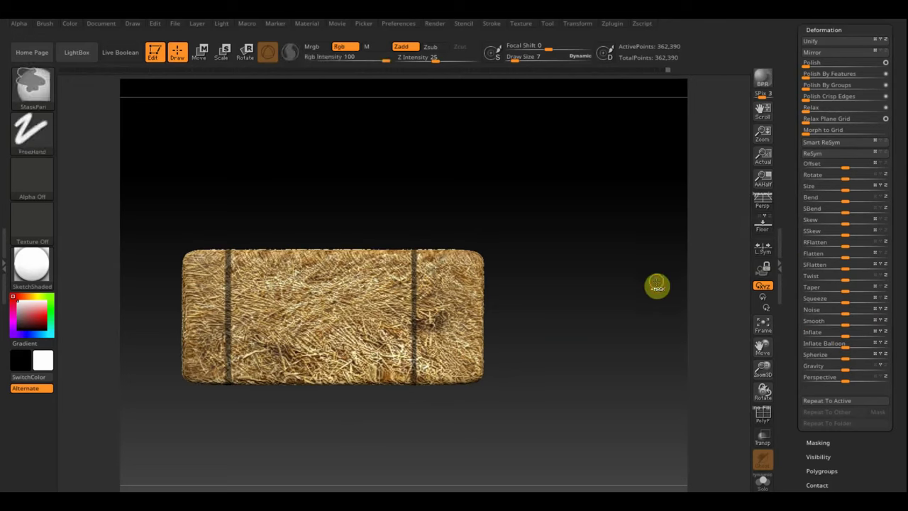
Invert the mask and use negative Inflate to sink the two strap bands into the bale
left_click(656, 285, "ctrl")
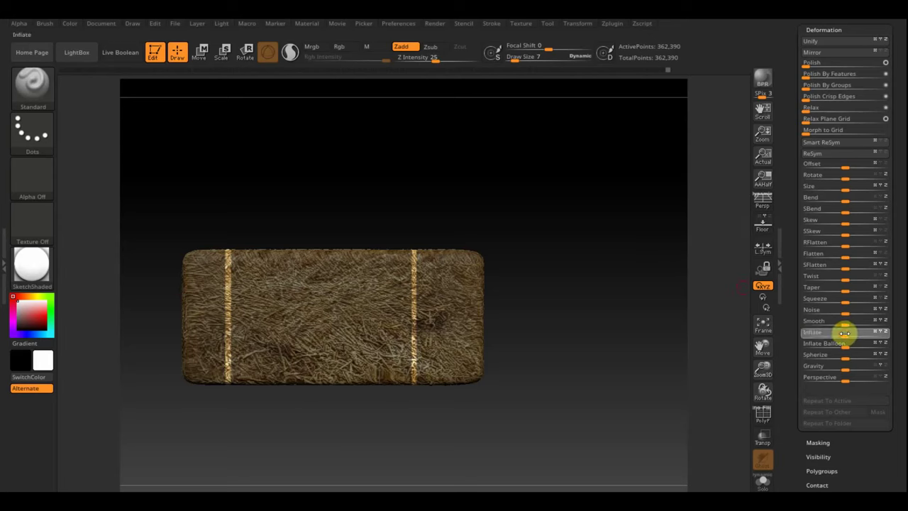
left_click_drag(842, 332, 835, 333)
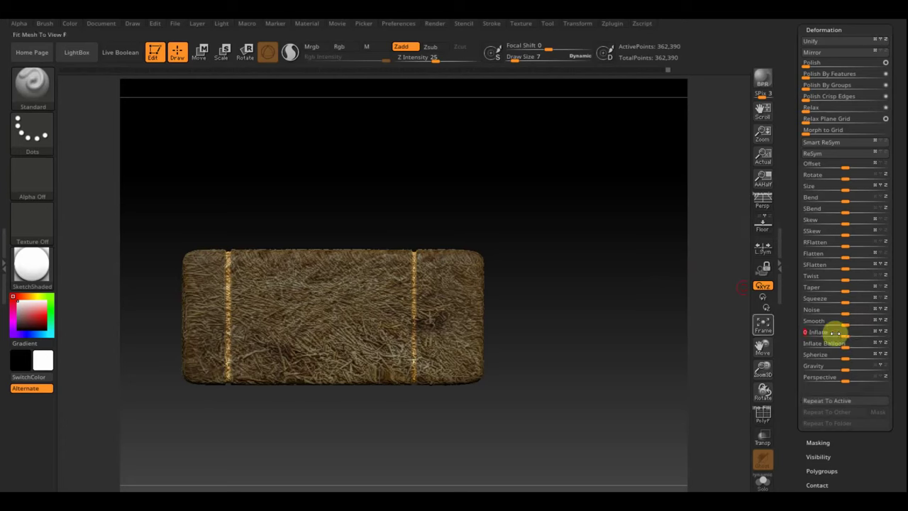
mouse_move(598, 284)
left_mouse_down()
mouse_move(629, 300)
mouse_move(628, 347)
mouse_move(630, 308)
left_mouse_up()
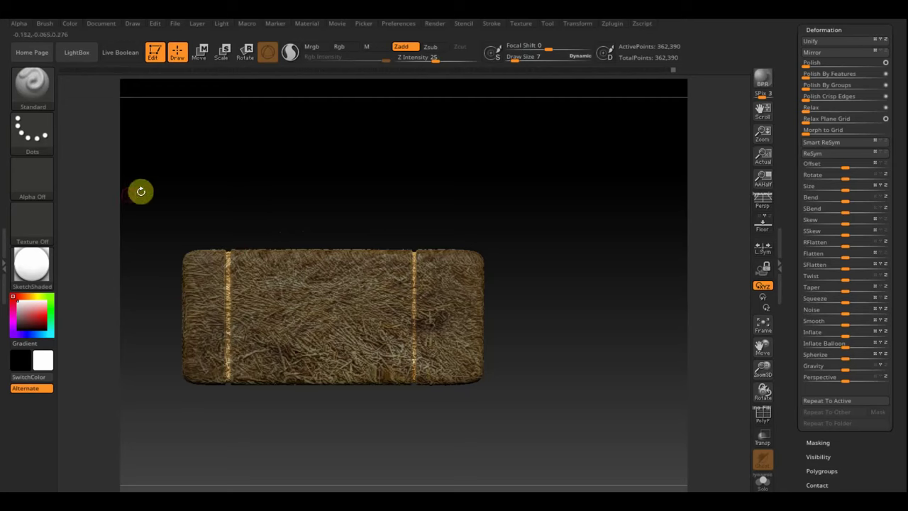
left_click(43, 361)
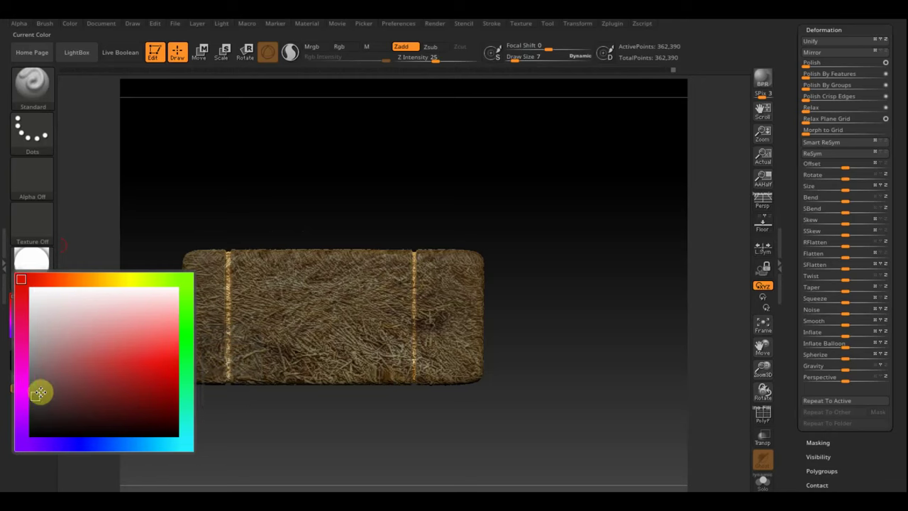
Pick dark grey, enable Rgb painting and set Draw Size to 33
left_click(36, 396)
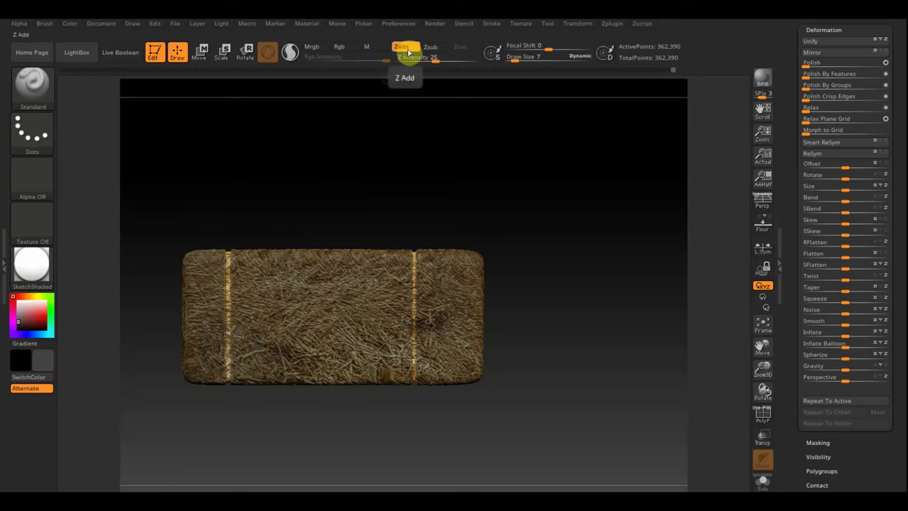
left_click(343, 47)
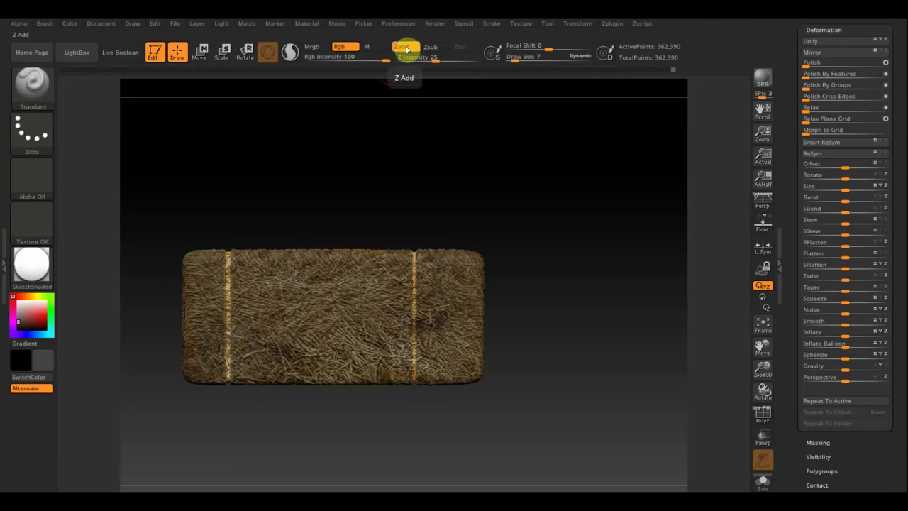
left_click_drag(521, 61, 525, 66)
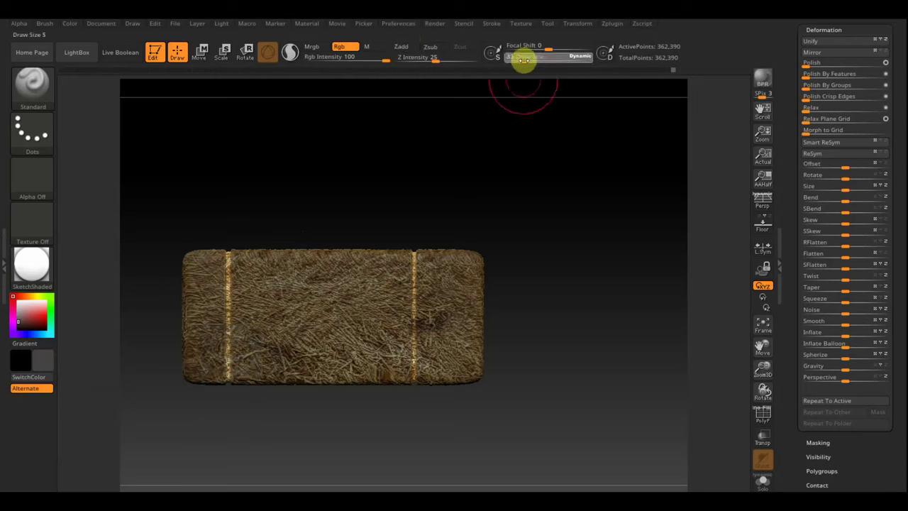
Paint both strap bands dark grey, rotating the bale to reach their sides
mouse_move(420, 277)
left_mouse_down()
mouse_move(416, 239)
mouse_move(421, 248)
left_mouse_up()
left_click_drag(227, 379, 226, 262)
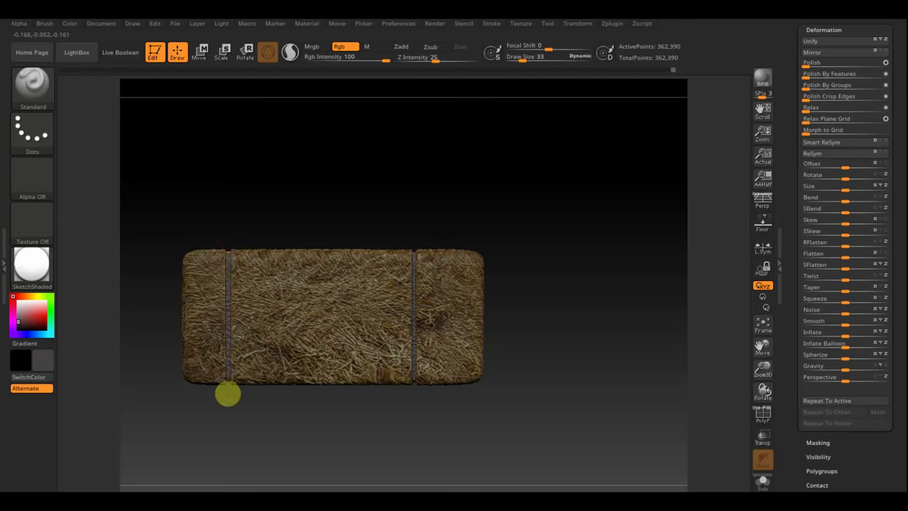
mouse_move(274, 203)
left_mouse_down()
mouse_move(283, 330)
mouse_move(254, 204)
left_mouse_up()
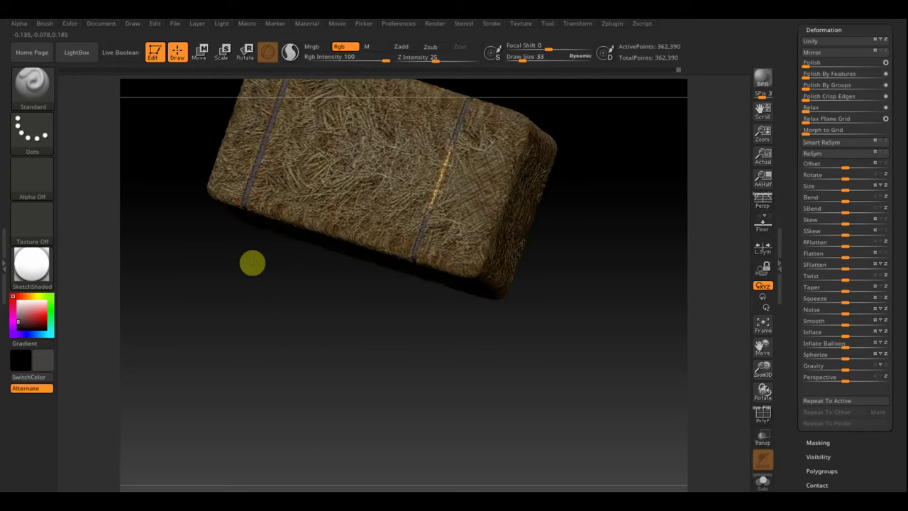
mouse_move(470, 371)
left_mouse_down()
mouse_move(518, 211)
mouse_move(506, 124)
left_mouse_up()
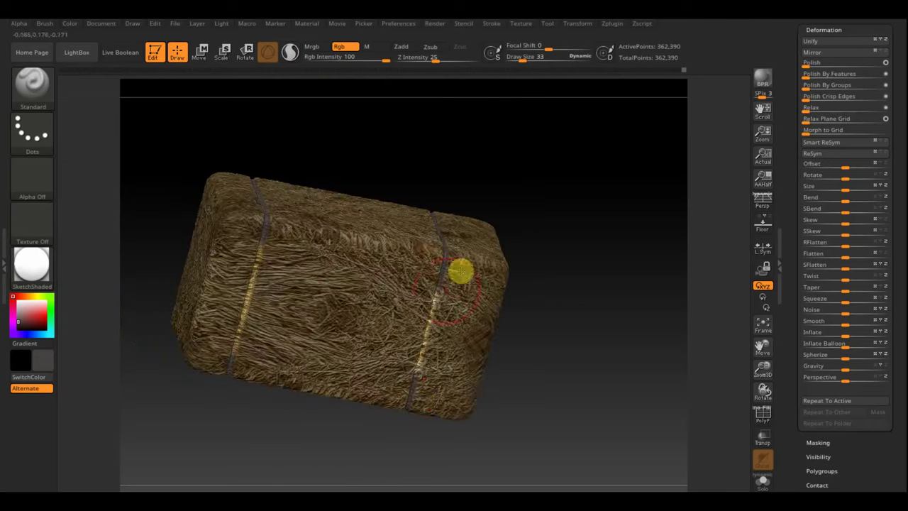
left_click_drag(460, 271, 416, 399)
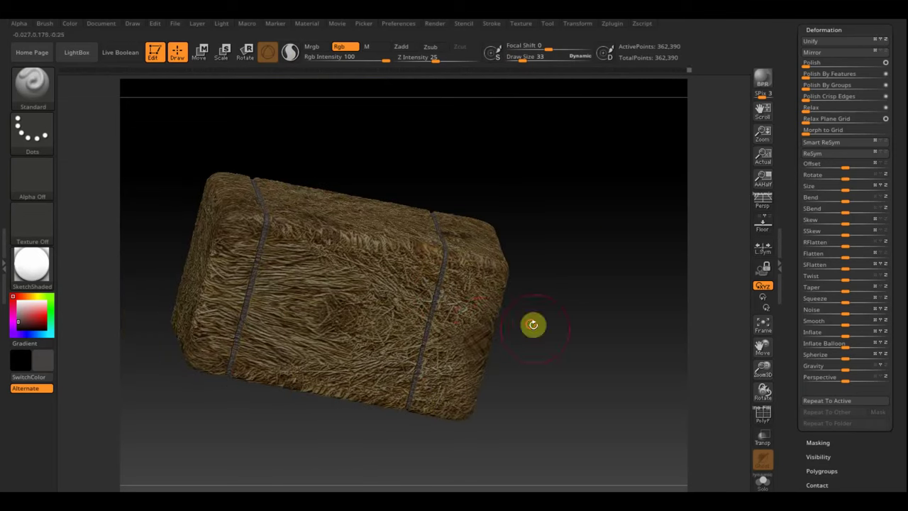
mouse_move(533, 324)
left_mouse_down()
mouse_move(523, 387)
mouse_move(554, 399)
left_mouse_up()
mouse_move(588, 357)
left_mouse_down()
mouse_move(561, 376)
mouse_move(598, 394)
mouse_move(598, 434)
mouse_move(589, 414)
mouse_move(597, 371)
mouse_move(558, 400)
mouse_move(569, 388)
mouse_move(518, 388)
mouse_move(501, 399)
mouse_move(525, 438)
mouse_move(566, 430)
mouse_move(579, 390)
mouse_move(532, 383)
mouse_move(564, 402)
mouse_move(593, 364)
mouse_move(602, 393)
mouse_move(586, 365)
mouse_move(588, 373)
mouse_move(632, 379)
mouse_move(610, 376)
left_mouse_up()
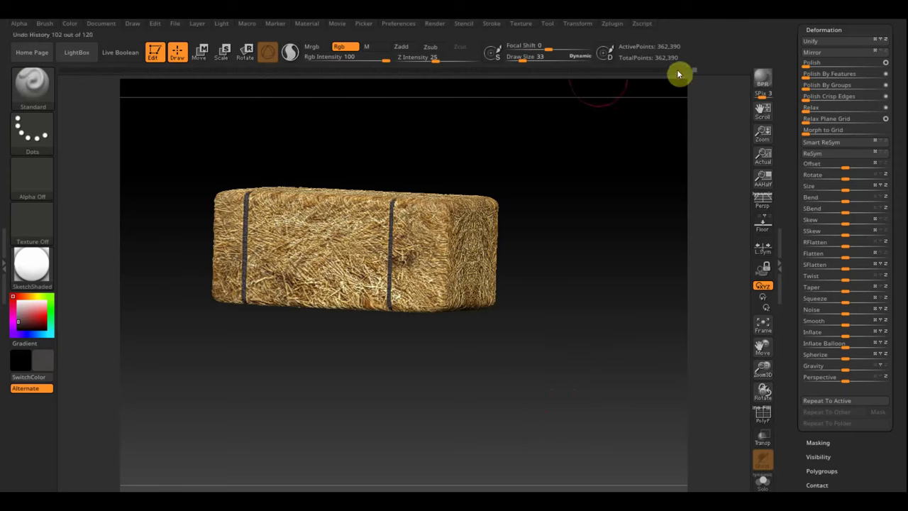
Scrub the Undo History back to the golden-straw state and rotate the bale to inspect it
left_click_drag(681, 75, 650, 76)
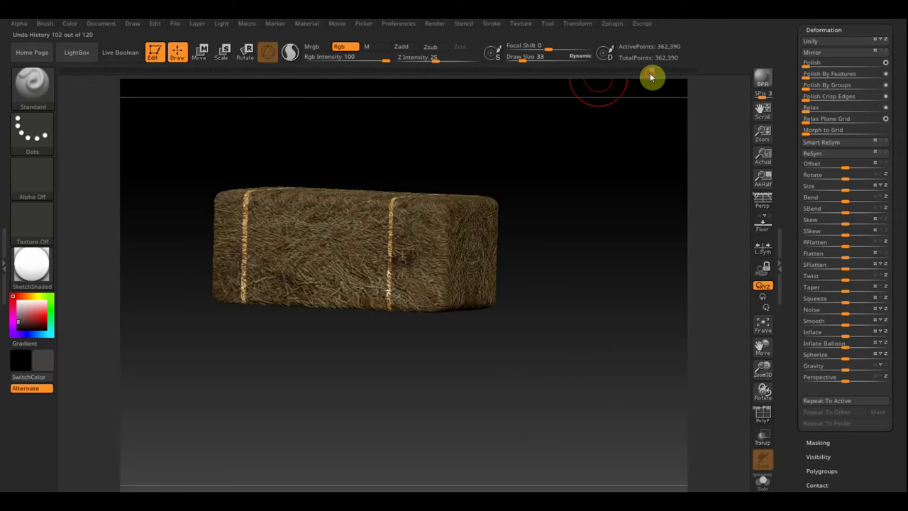
left_click(649, 75)
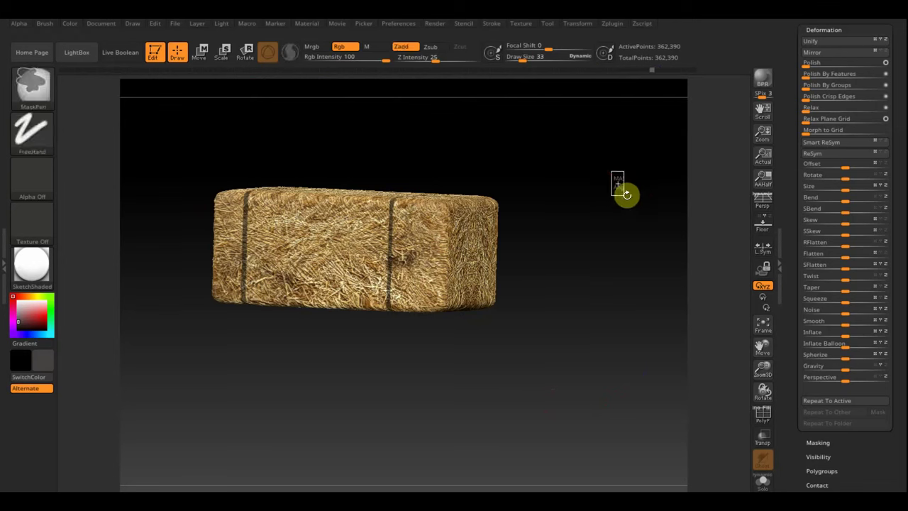
mouse_move(626, 193)
left_mouse_down("shift")
mouse_move(620, 305)
mouse_move(605, 247)
mouse_move(598, 288)
mouse_move(573, 302)
mouse_move(602, 306)
mouse_move(586, 302)
mouse_move(610, 295)
mouse_move(593, 302)
mouse_move(655, 304)
mouse_move(648, 296)
mouse_move(581, 298)
mouse_move(628, 298)
left_mouse_up("shift")
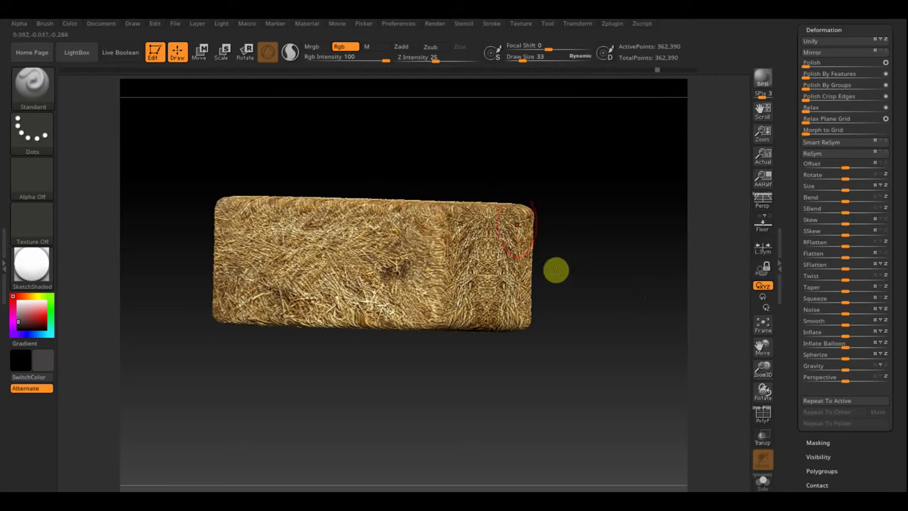
left_click(525, 223)
left_click_drag(609, 213, 608, 218)
scroll(899, 108, "up", 2)
Duplicate the hay bale subtool in the Subtool list
scroll(893, 159, "up", 3)
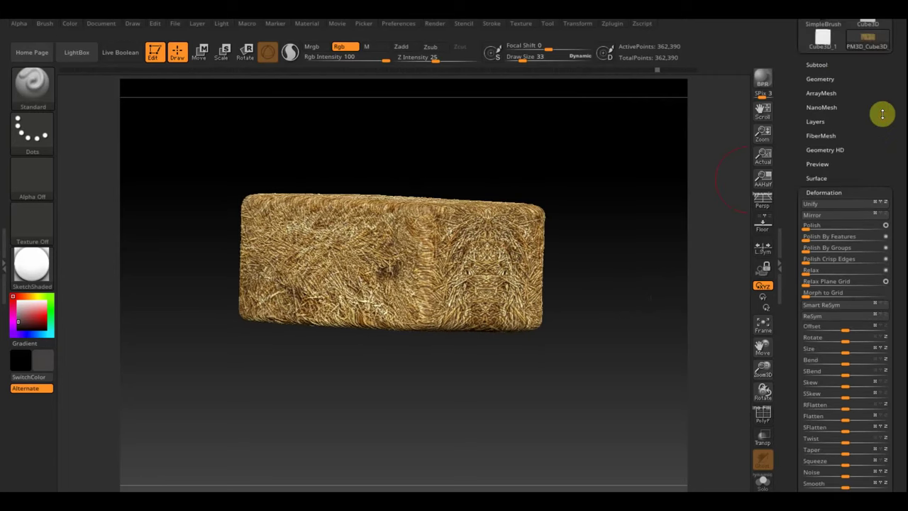
left_click(819, 65)
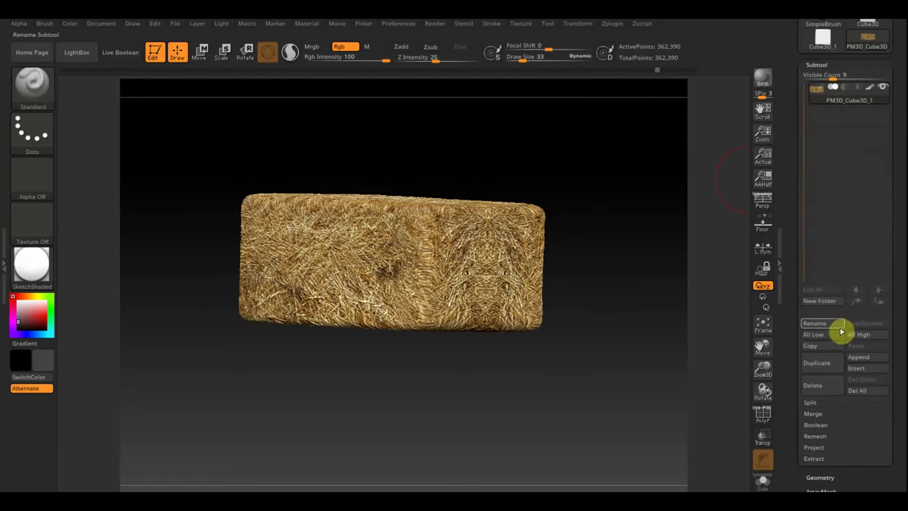
left_click(765, 418)
left_click(764, 418)
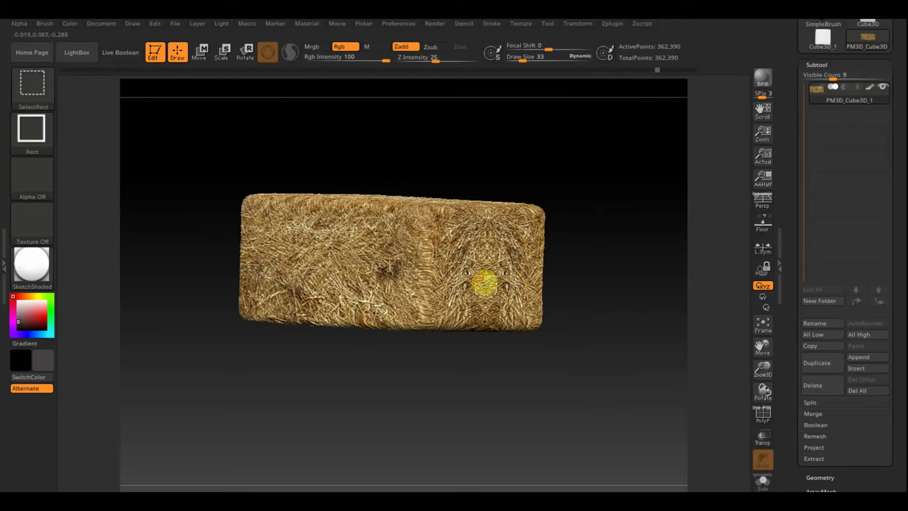
left_click(827, 360)
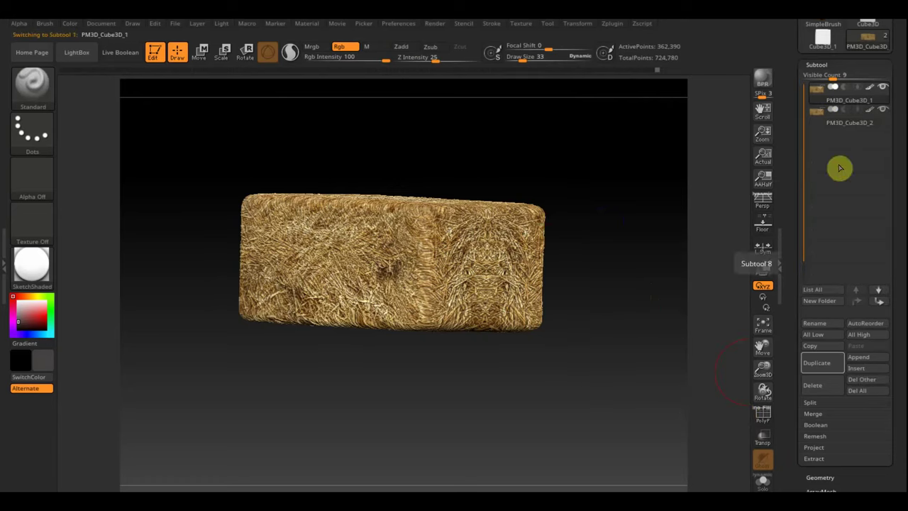
Delete lower subdivisions and set ZRemesher to Legacy (2018) with target polygons 0.6563
left_click(820, 477)
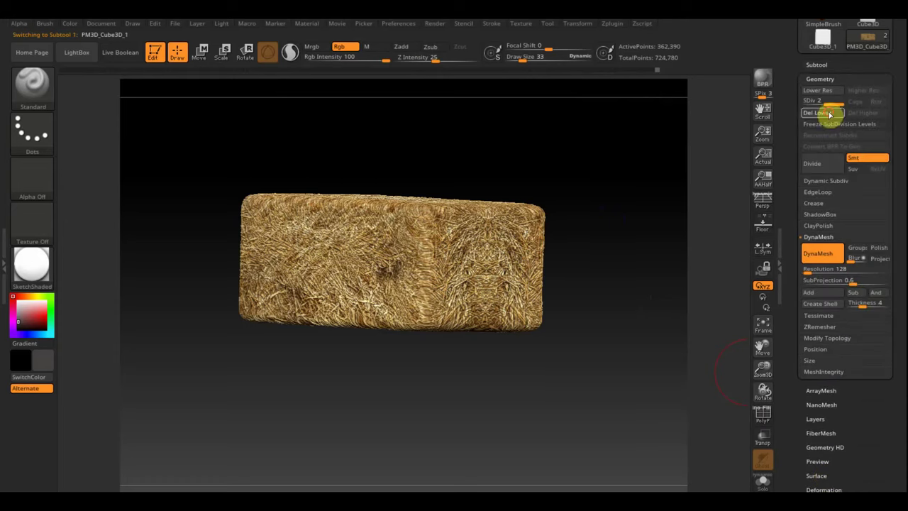
left_click(829, 113)
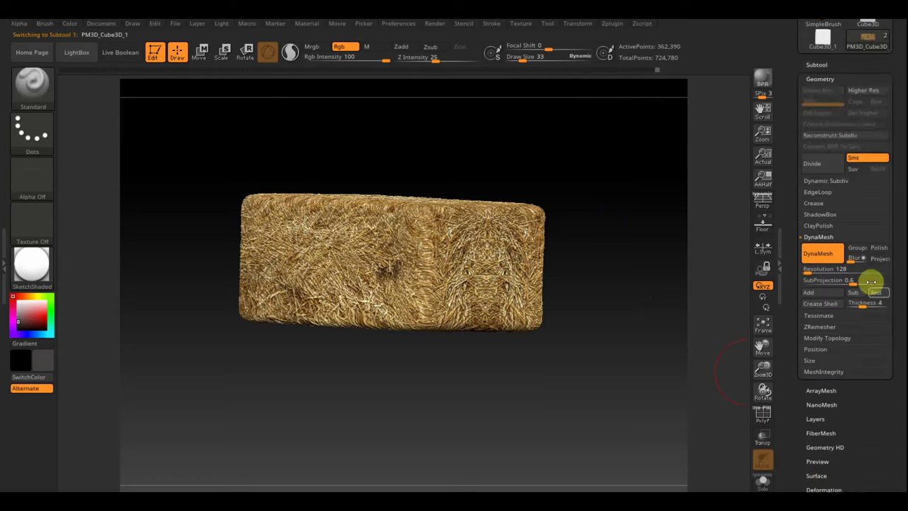
left_click(824, 327)
left_click(868, 276)
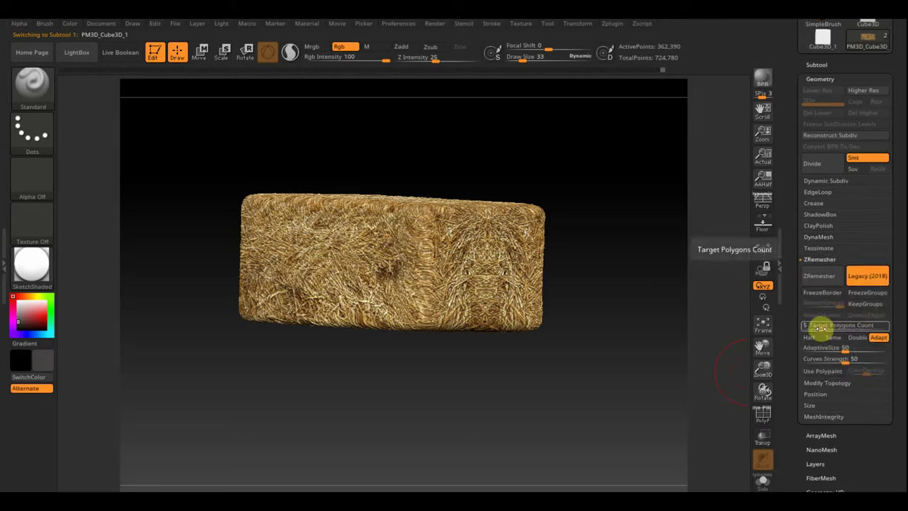
left_click_drag(809, 328, 821, 308)
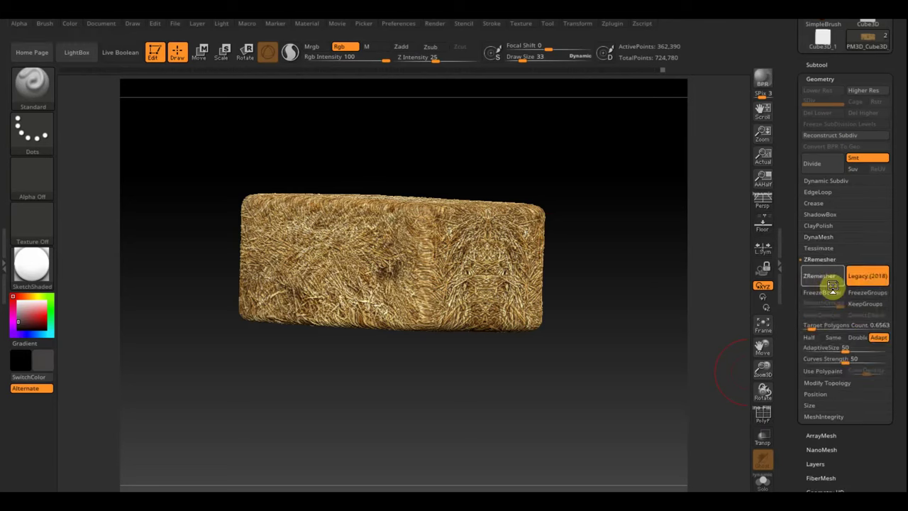
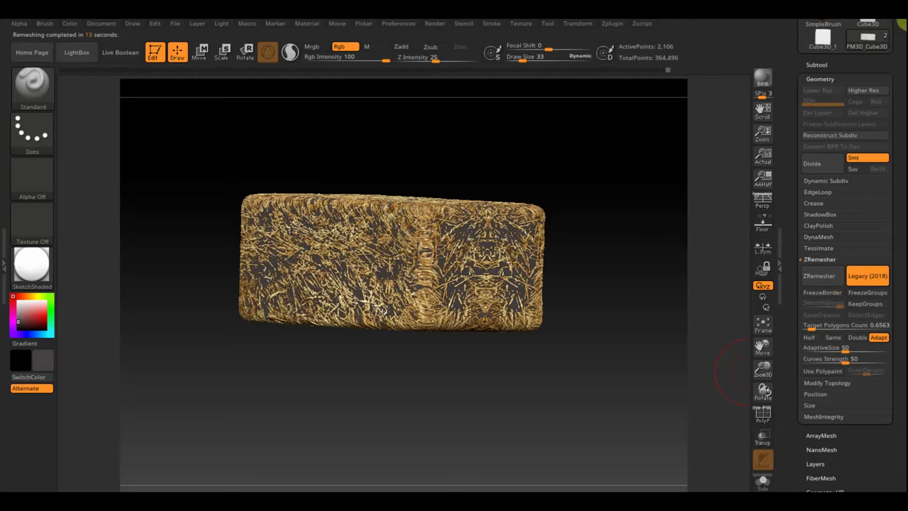
Show the subtool list and subdivide the remeshed block with Ctrl+D
left_click(817, 64)
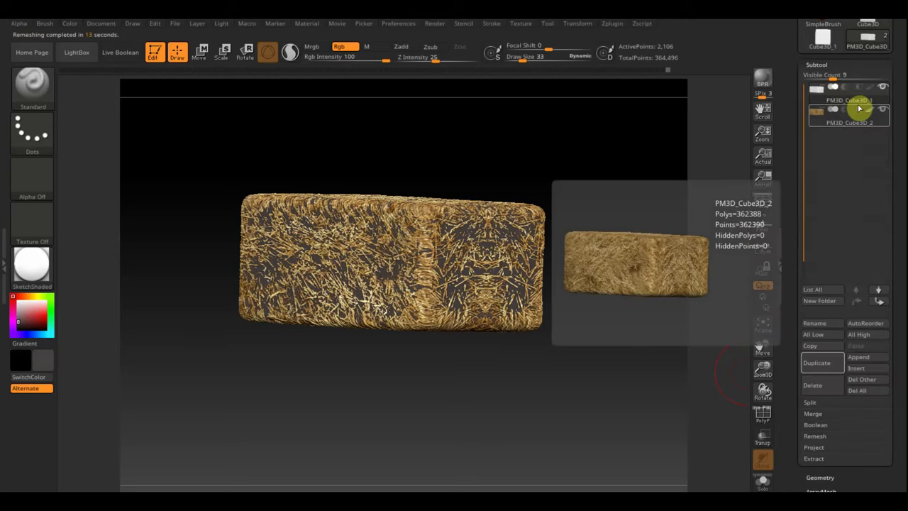
mouse_move(851, 115)
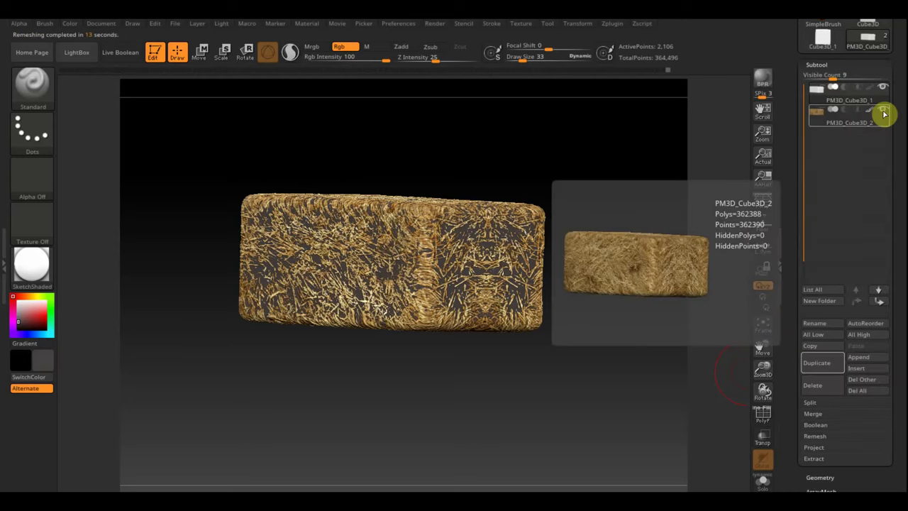
key("ctrl")
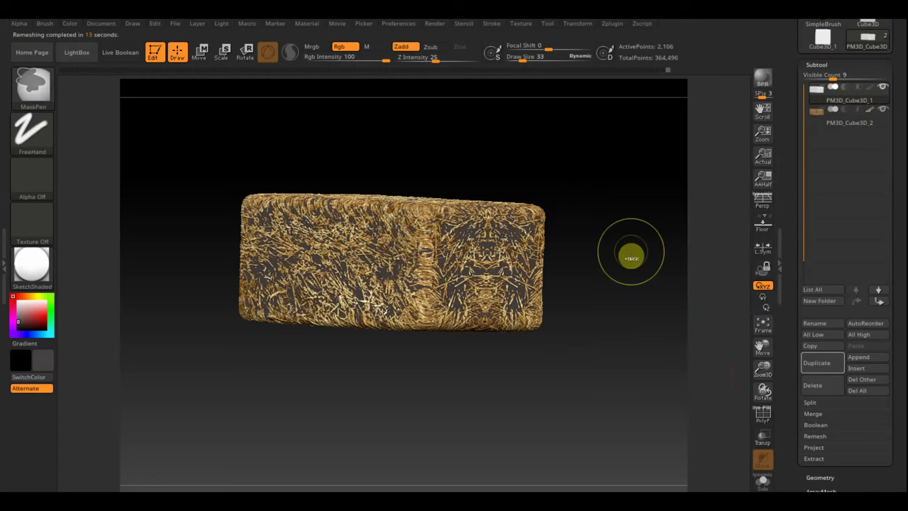
key("ctrl+d")
key("ctrl+d")
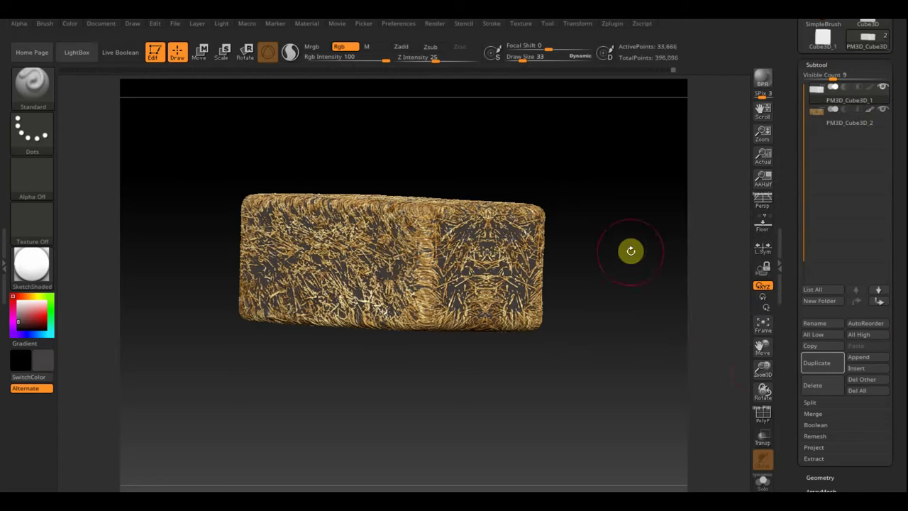
key("ctrl+d")
key("ctrl+d")
Project All the bale's hay detail and polypaint onto the block, then check SDiv levels 1–5
left_click(820, 447)
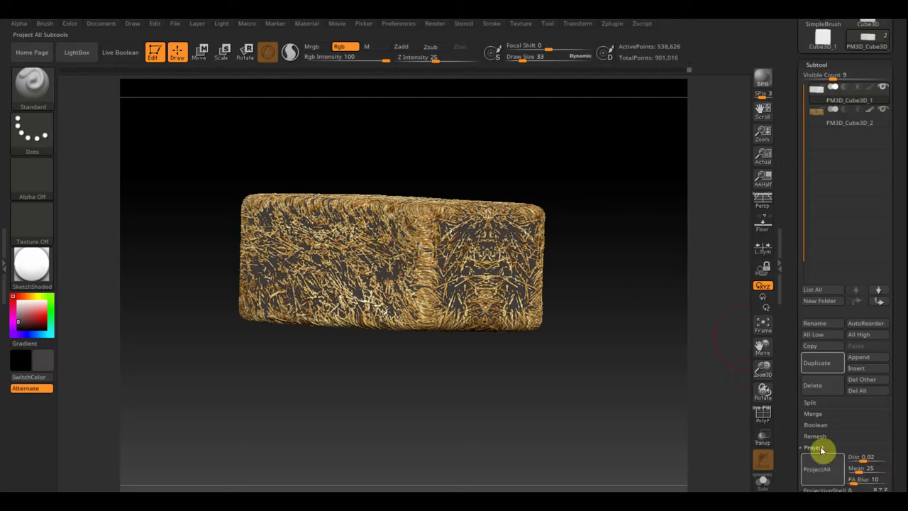
left_click(819, 477)
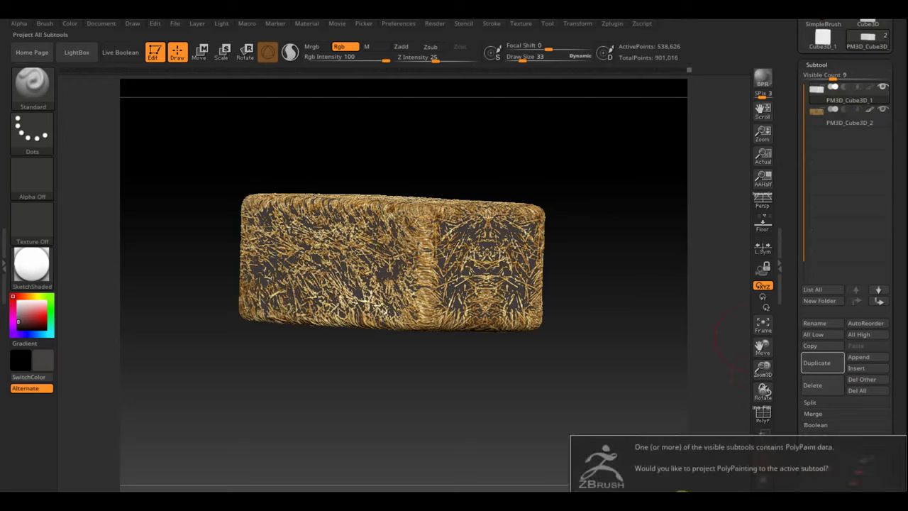
key("Return")
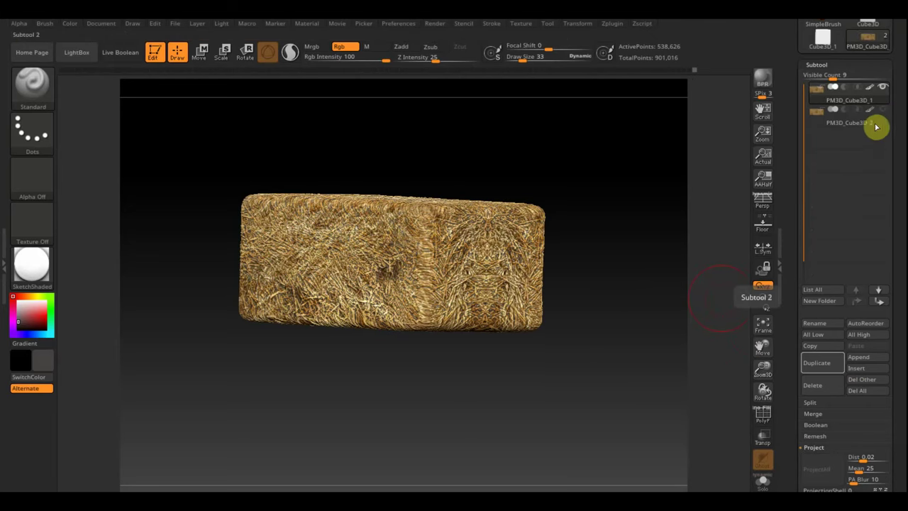
left_click_drag(898, 227, 898, 176)
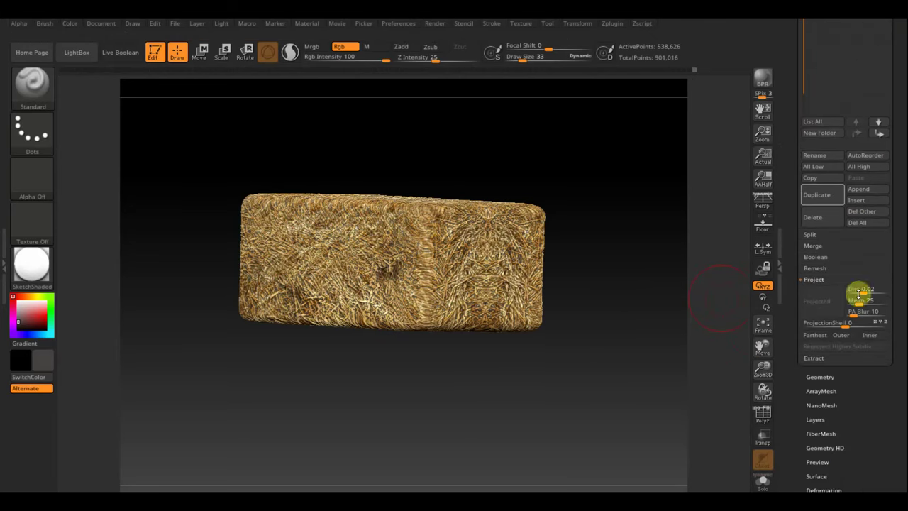
left_click(820, 365)
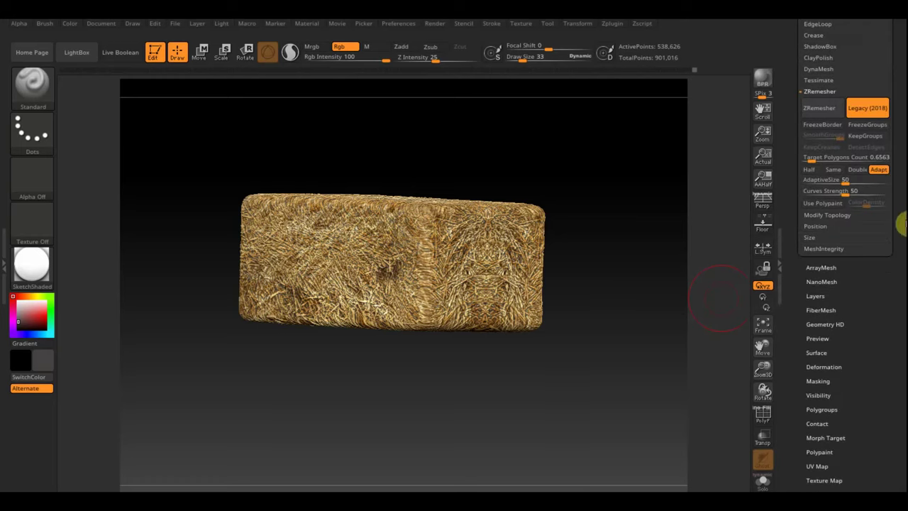
left_click_drag(902, 224, 898, 178)
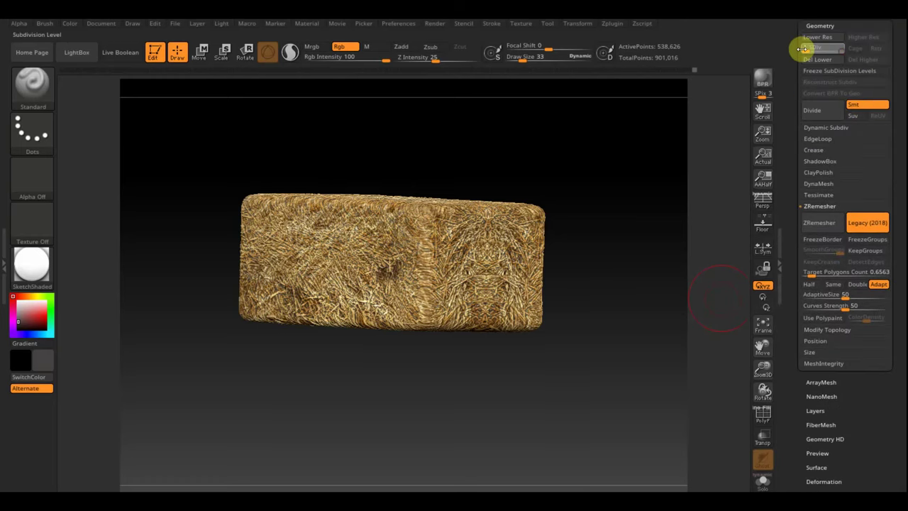
left_click(800, 48)
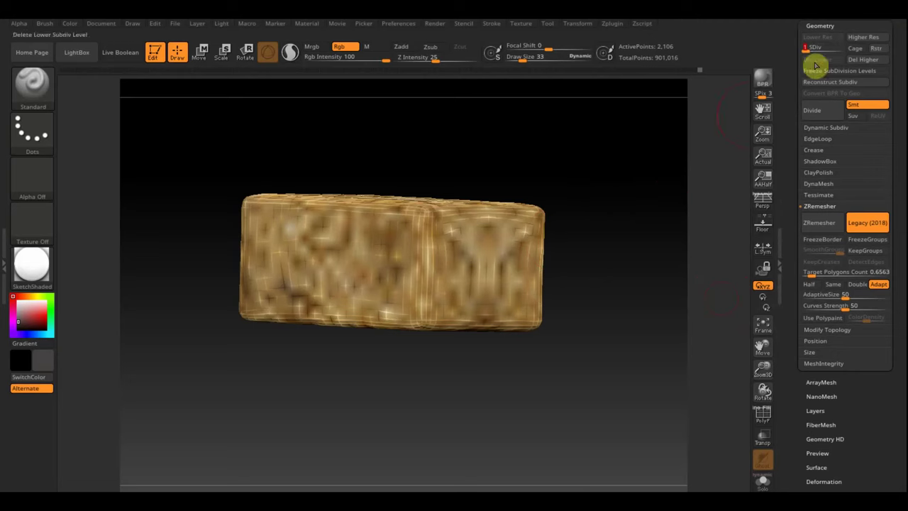
left_click_drag(811, 47, 843, 48)
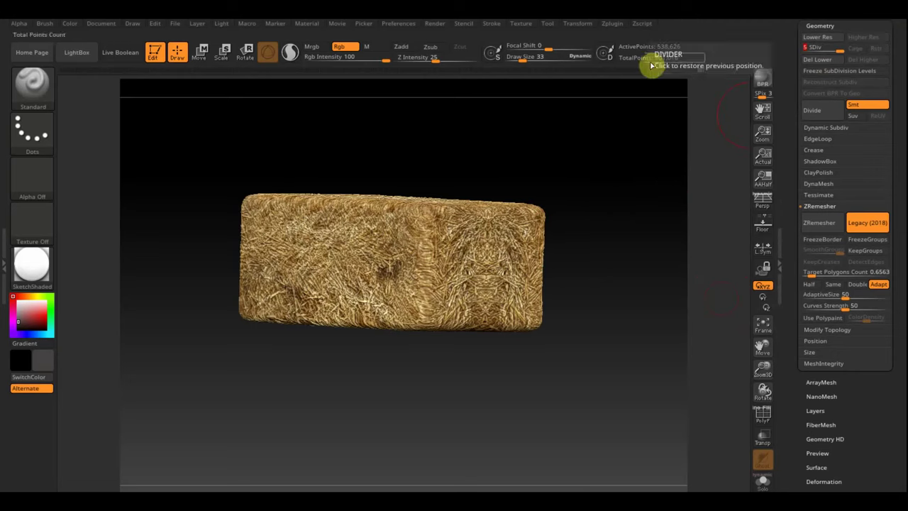
With UV Master, unwrap a working clone of the block and copy its UVs
left_click(613, 24)
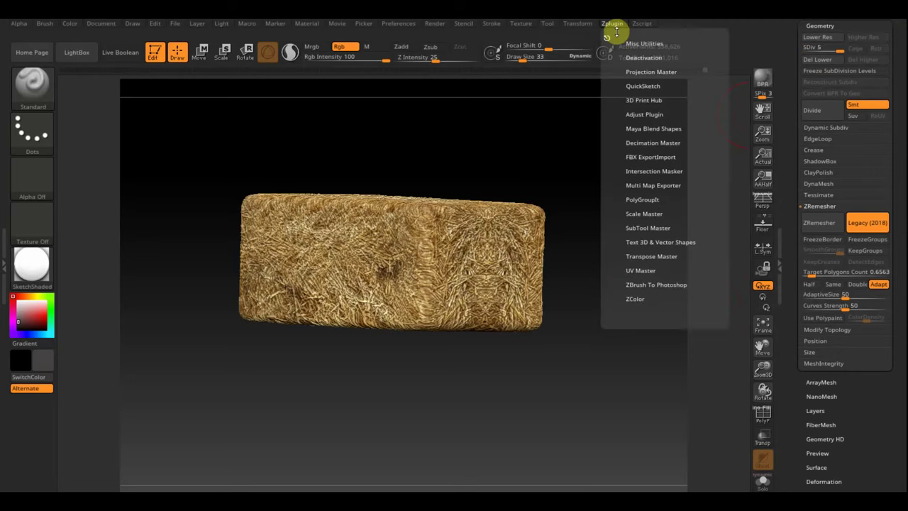
left_click(641, 270)
left_click(653, 432)
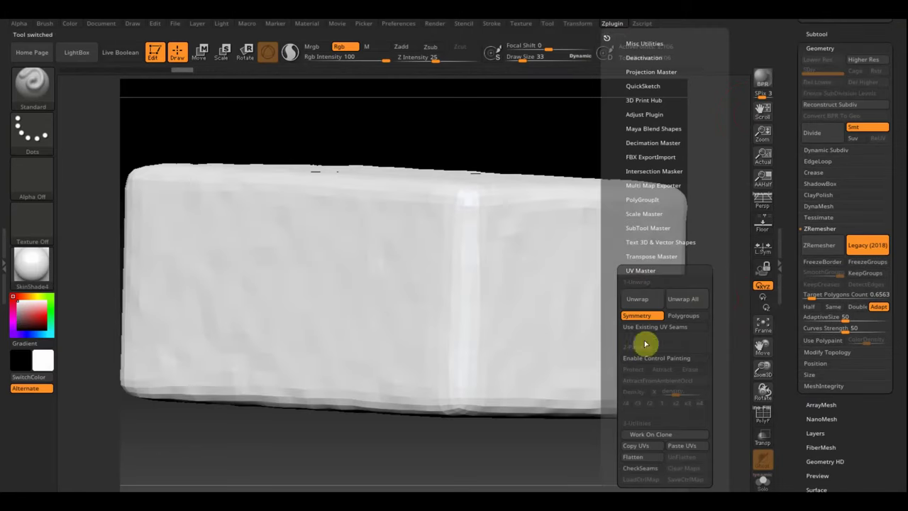
left_click(643, 299)
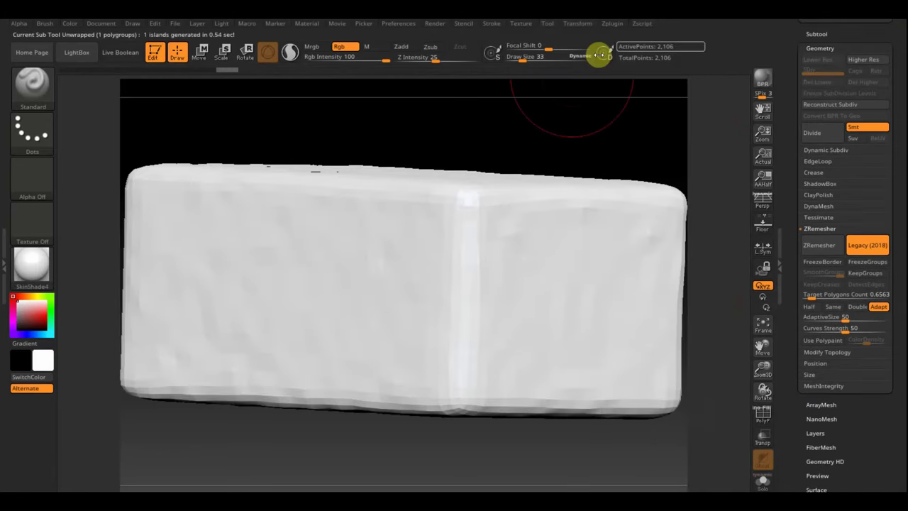
left_click(616, 25)
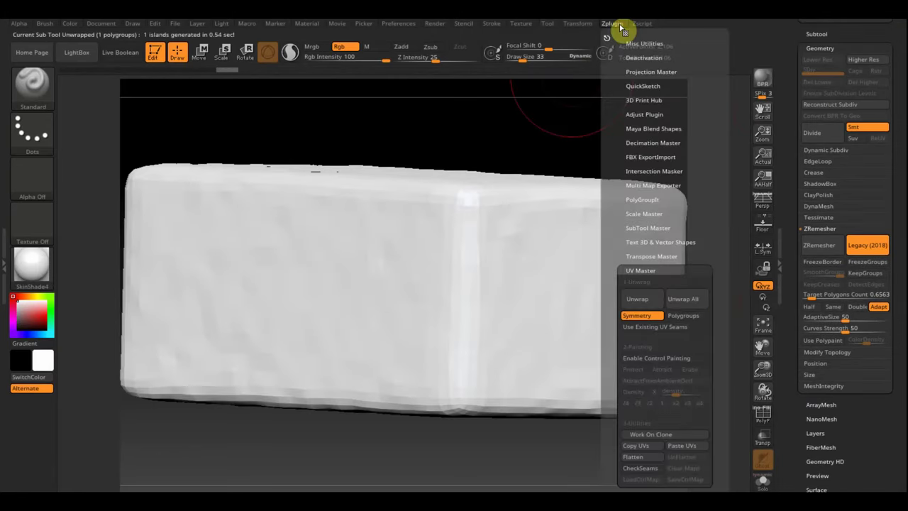
left_click(648, 449)
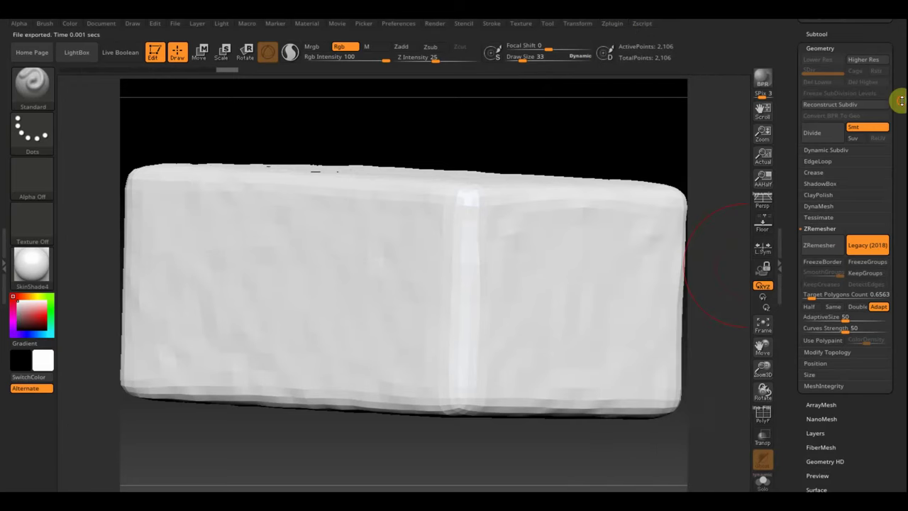
Paste the copied UVs onto the original hay-textured block
left_click_drag(894, 95, 898, 159)
left_click(823, 105)
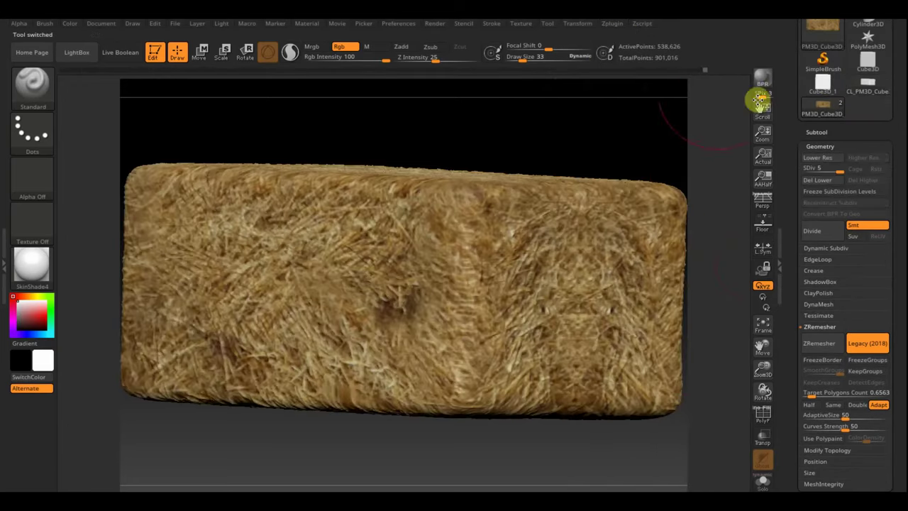
left_click(612, 25)
left_click(682, 447)
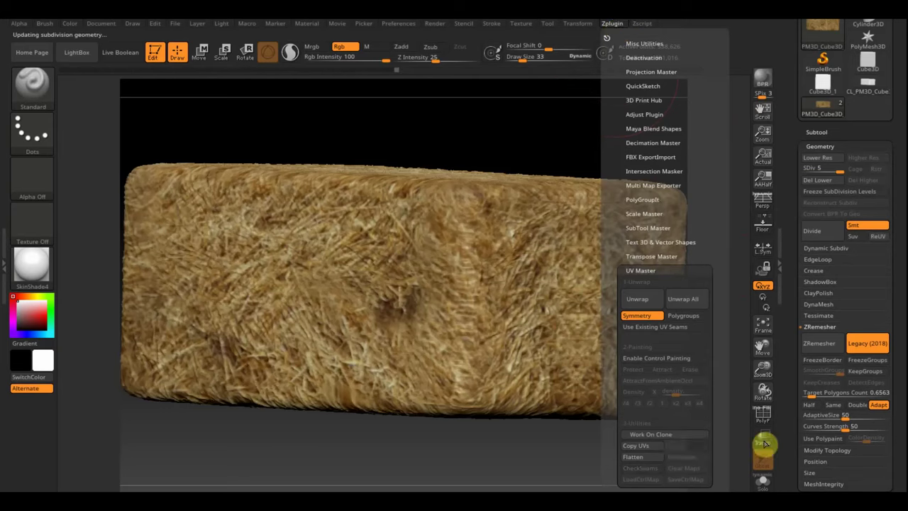
scroll(899, 425, "down", 5)
scroll(905, 338, "down", 3)
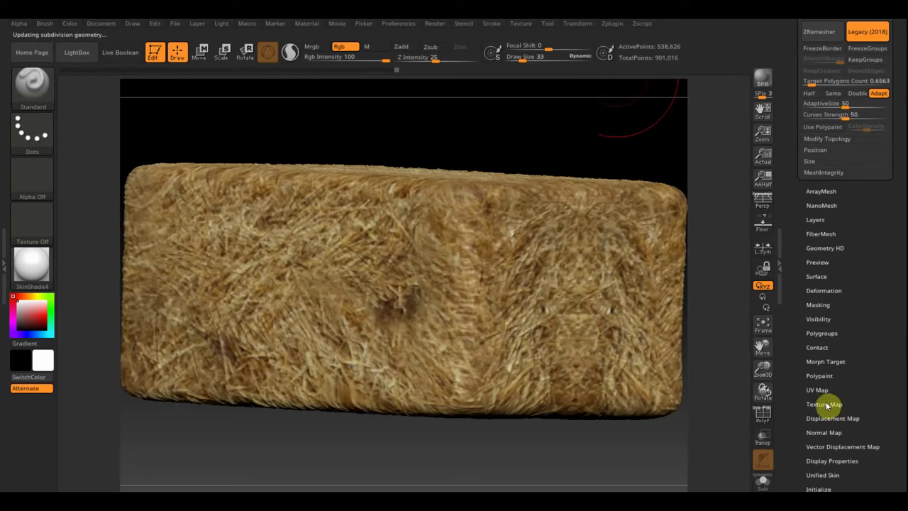
Set UV map size to 4096 and create a new texture map from polypaint
left_click(824, 390)
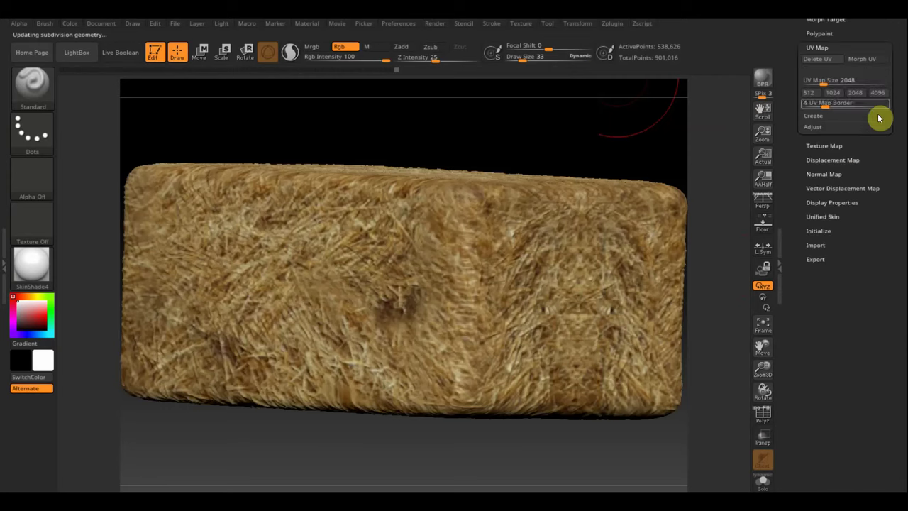
left_click(880, 94)
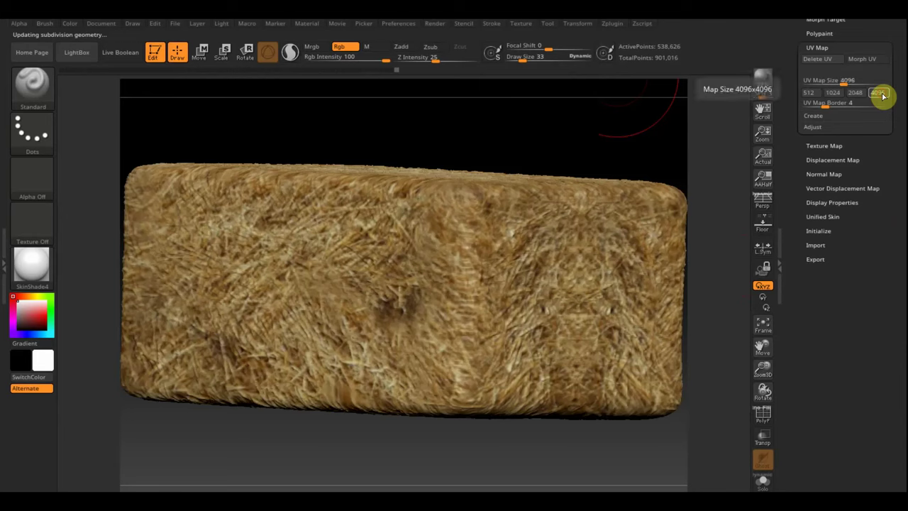
left_click(822, 146)
left_click(814, 141)
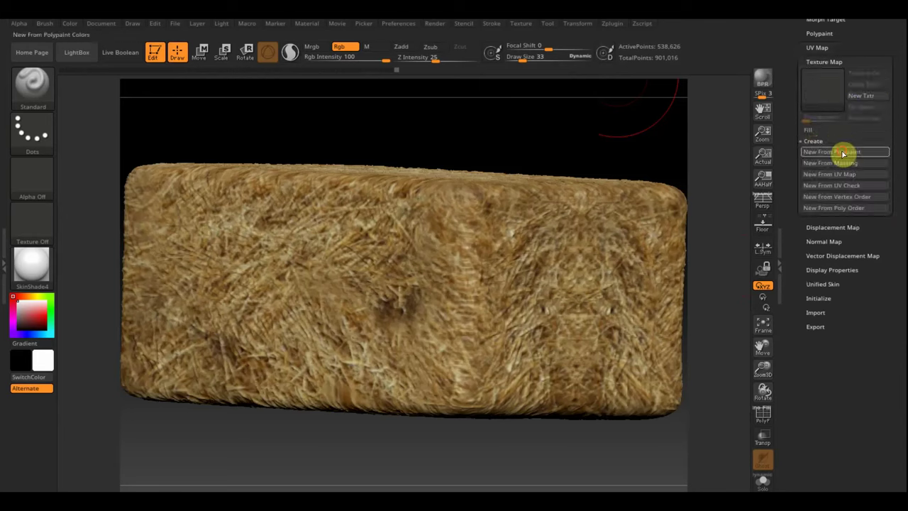
left_click(841, 151)
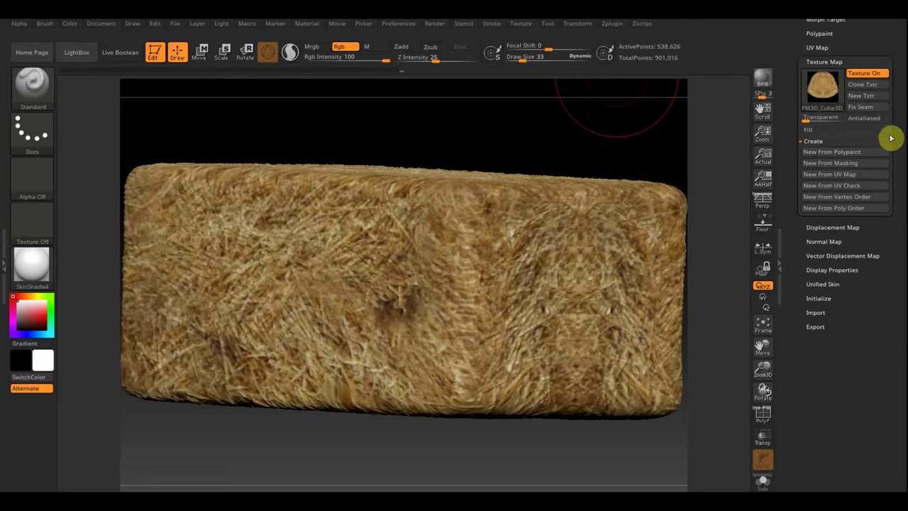
Clone the new texture into the texture library and bring up the texture picker
scroll(898, 139, "up", 1)
scroll(892, 156, "up", 2)
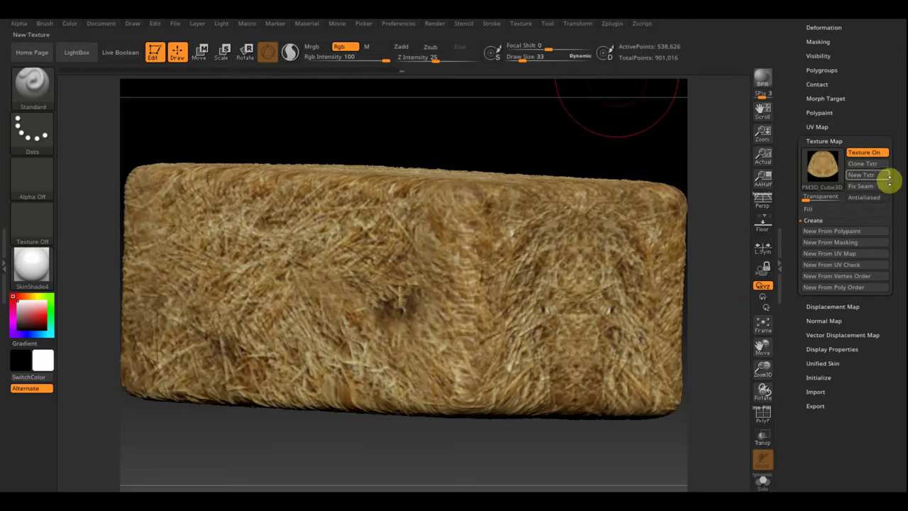
left_click(855, 162)
left_click(577, 24)
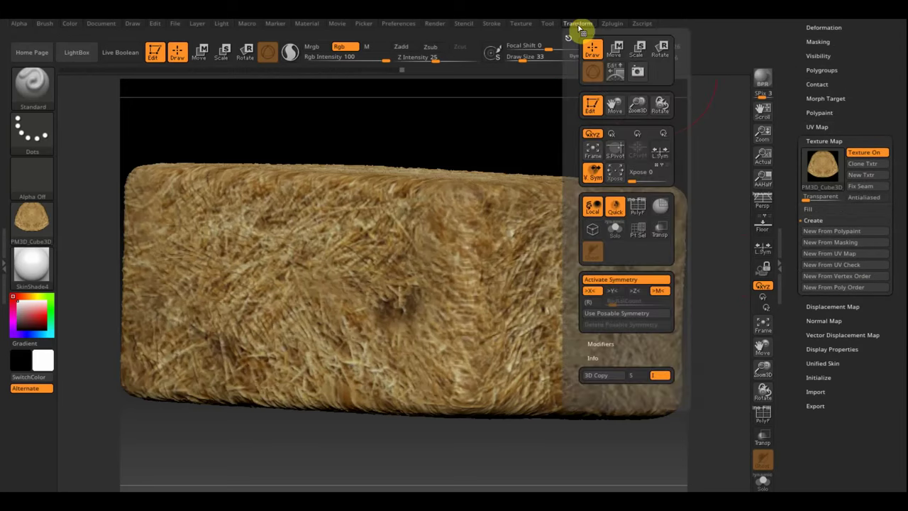
left_click(520, 23)
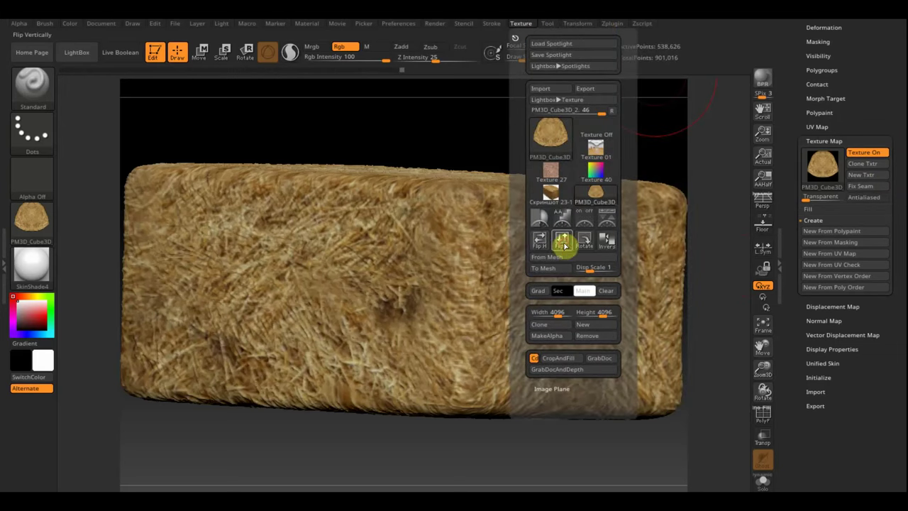
left_click(32, 224)
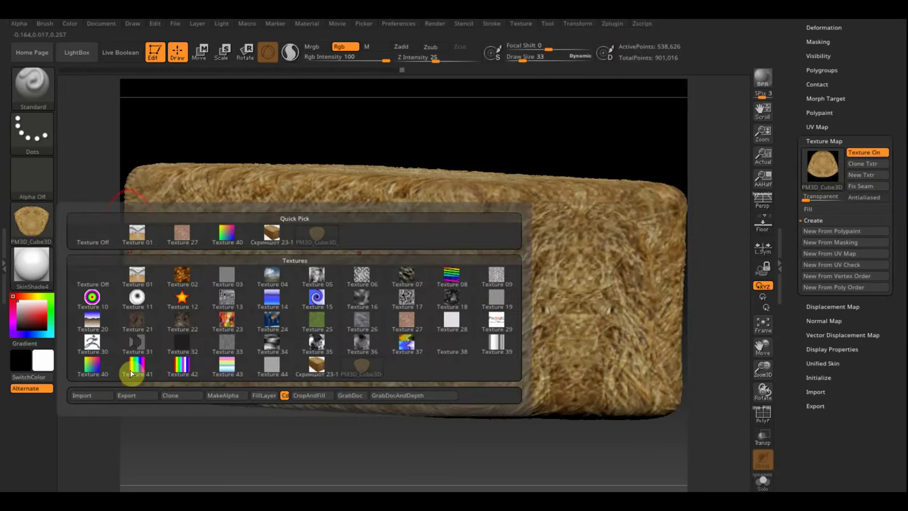
Export the hay texture as a PNG named 'стог сена' on the Desktop
left_click(128, 395)
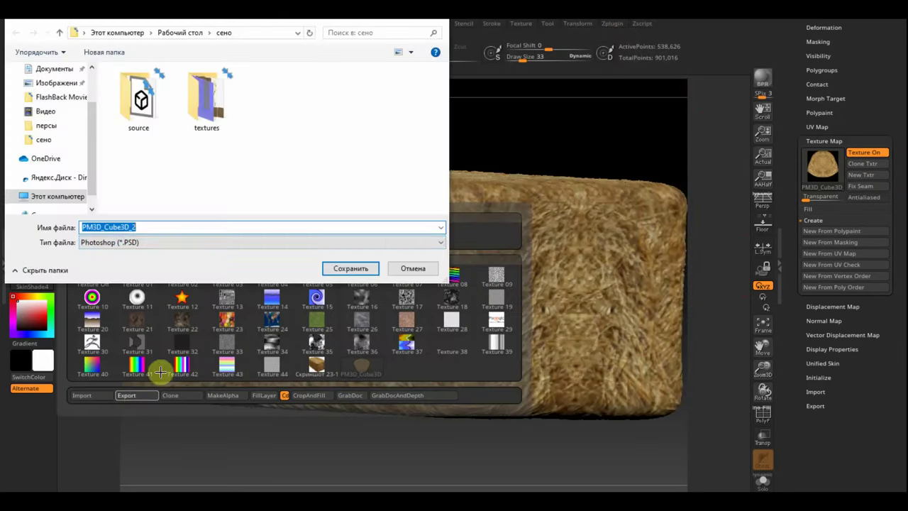
left_click(150, 244)
left_click(117, 270)
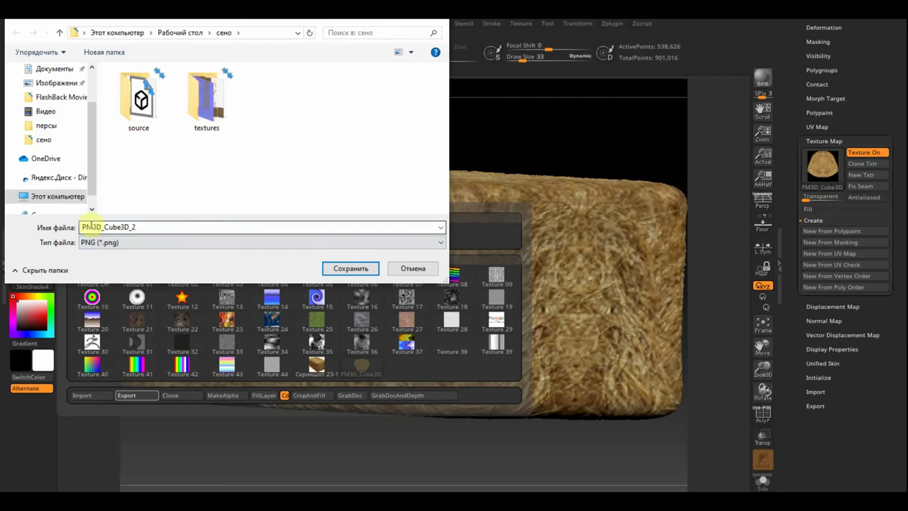
mouse_move(71, 127)
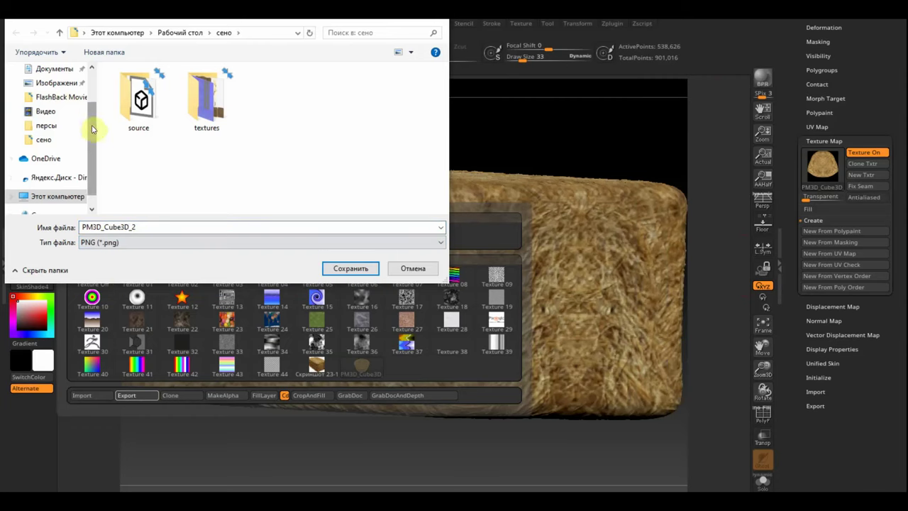
scroll(93, 129, "up", 3)
left_click(60, 92)
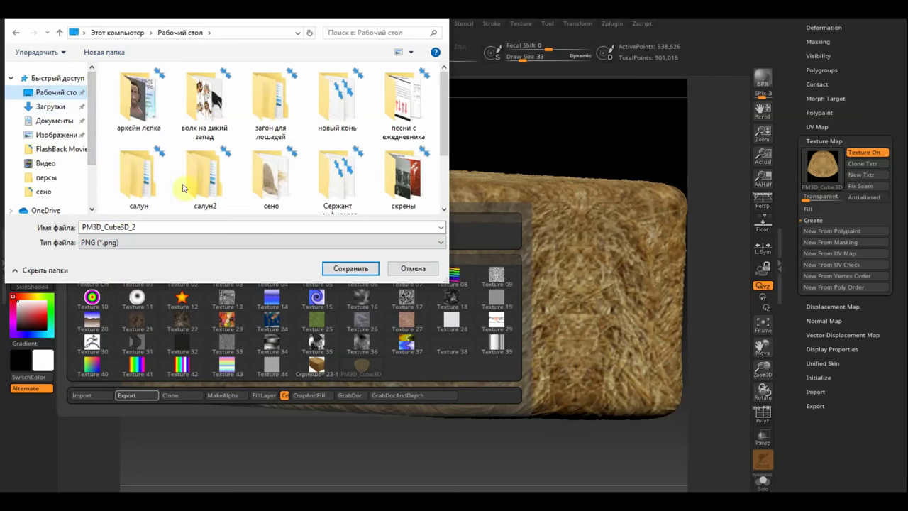
double_click(139, 227)
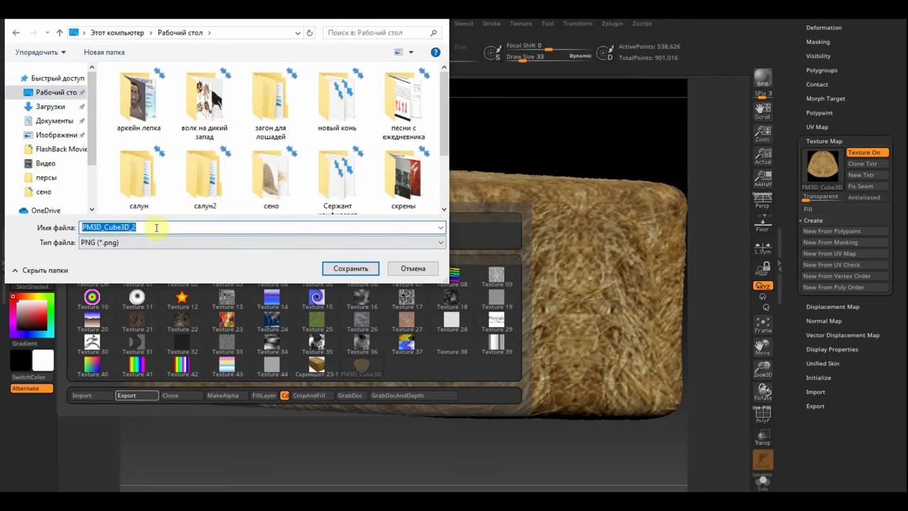
type("c")
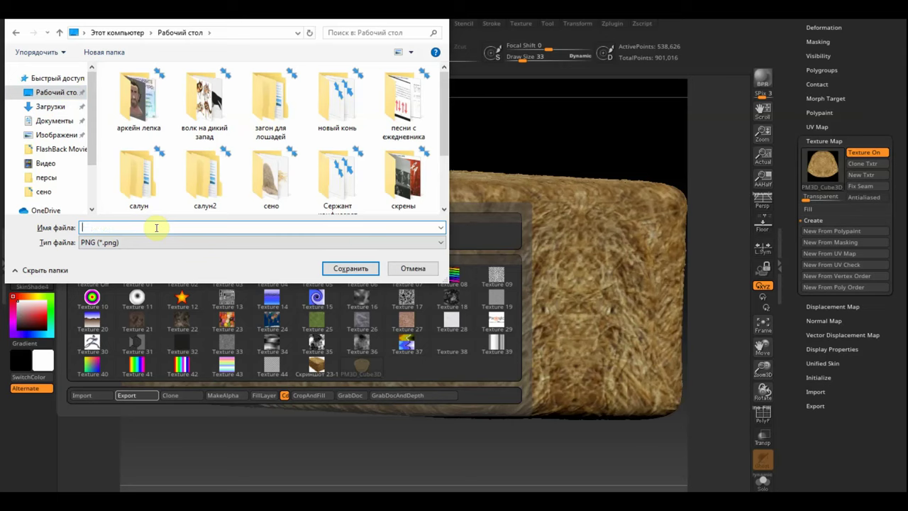
type("стог сена")
key("Return")
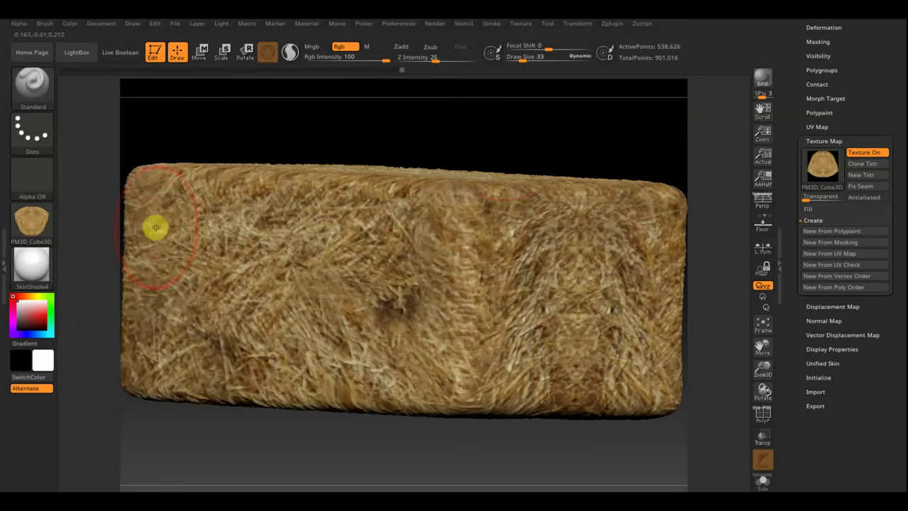
Drop the haystack to its lowest subdivision level, SDiv 1
scroll(881, 64, "up", 3)
scroll(882, 131, "up", 3)
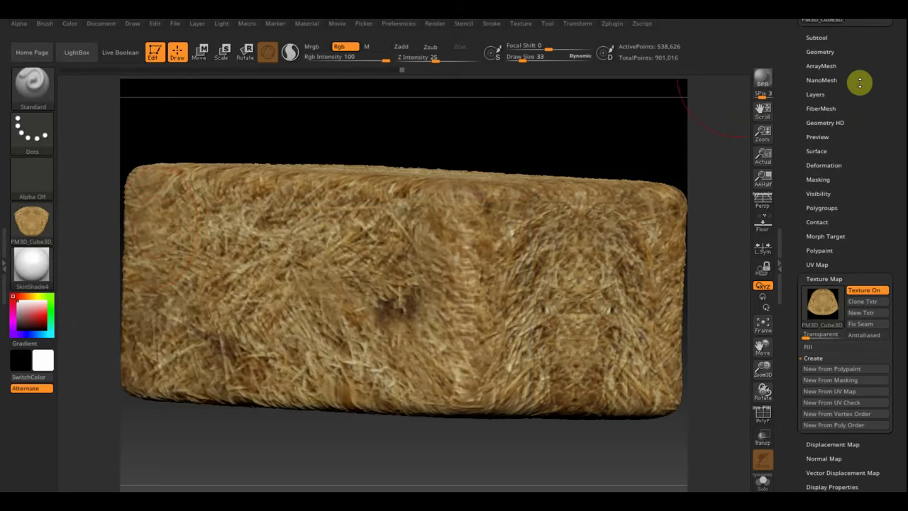
left_click(822, 52)
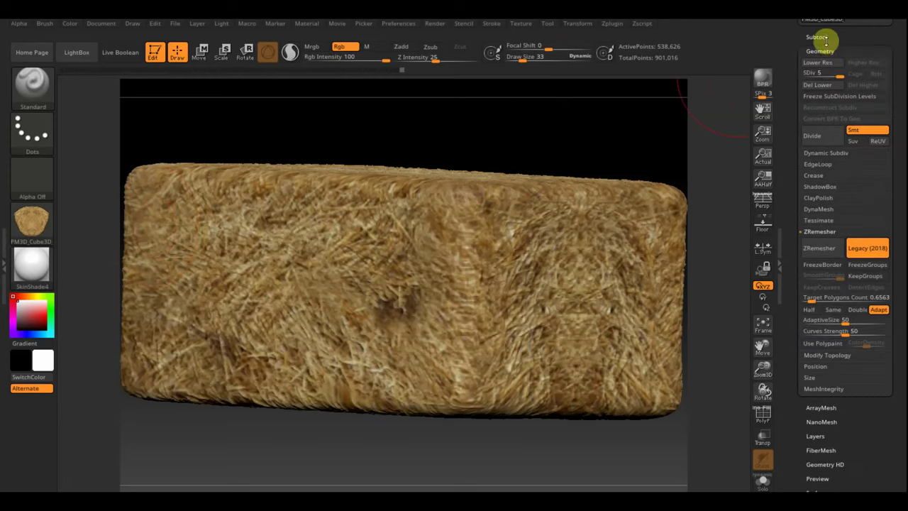
left_click_drag(839, 73, 806, 74)
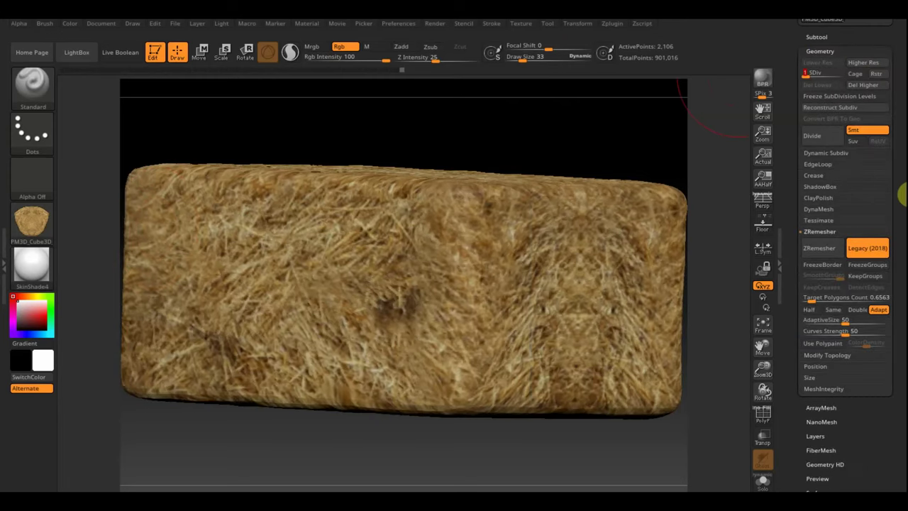
scroll(901, 202, "down", 2)
scroll(897, 142, "down", 3)
scroll(871, 333, "down", 3)
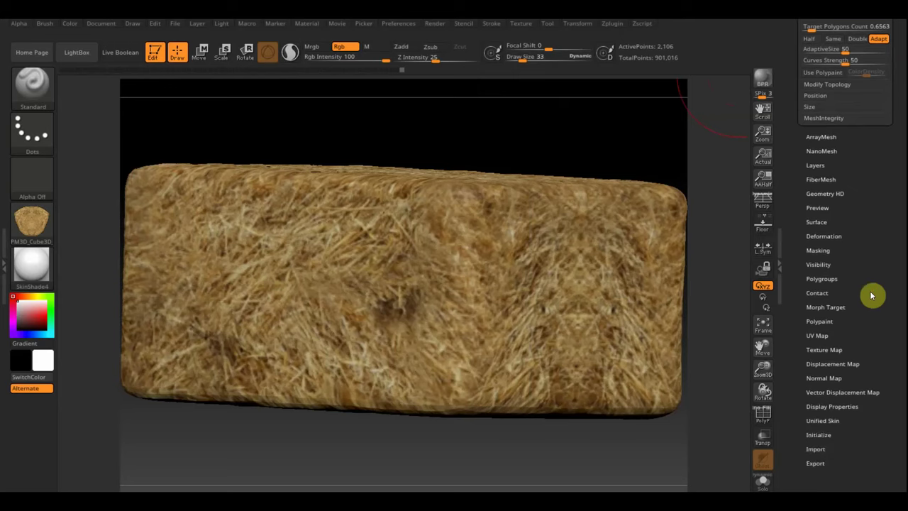
Create a normal map from the sculpt and clone it into the textures
left_click(824, 378)
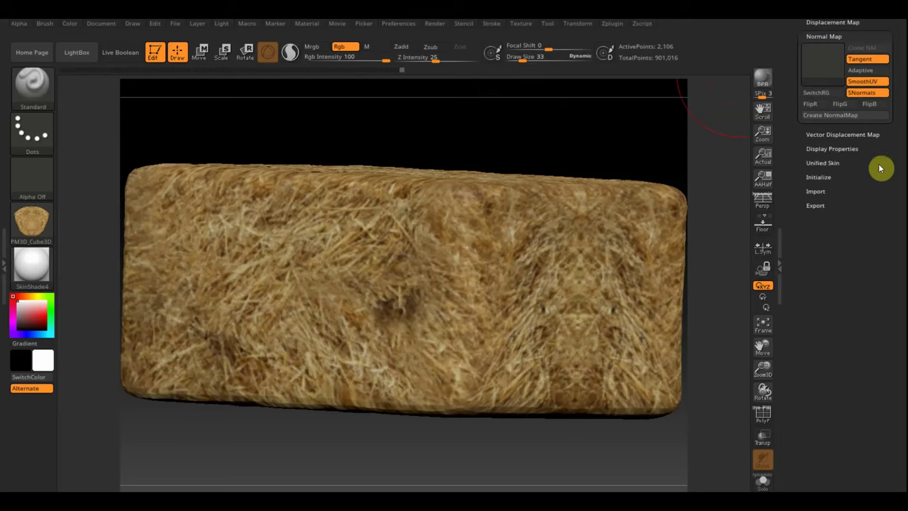
left_click(847, 118)
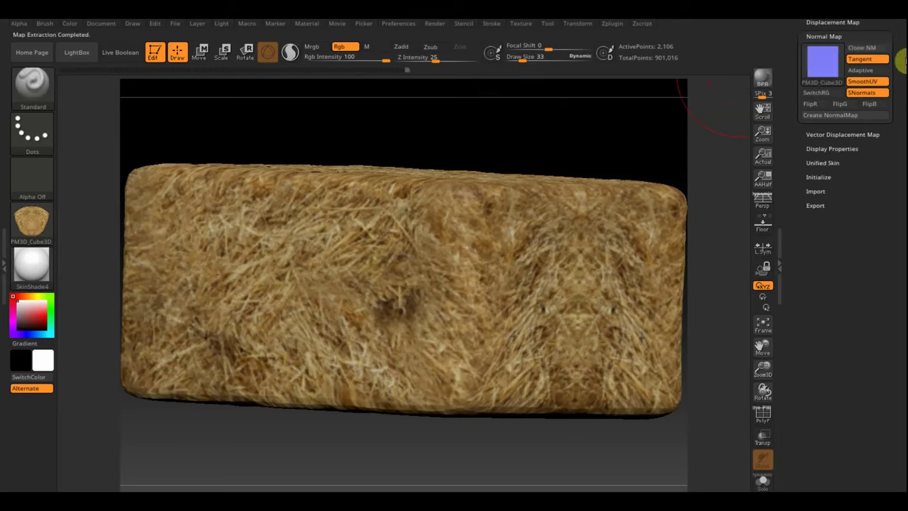
scroll(899, 71, "up", 2)
scroll(896, 128, "up", 2)
scroll(894, 142, "up", 1)
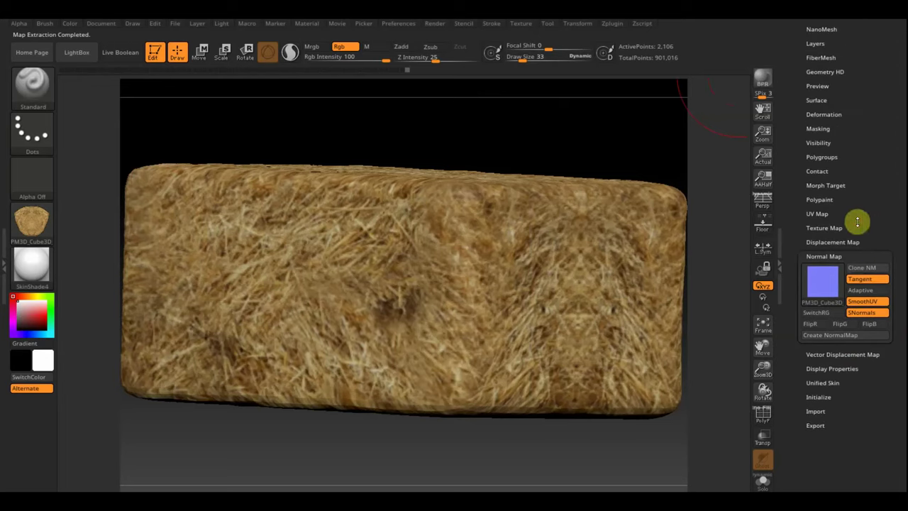
left_click(865, 273)
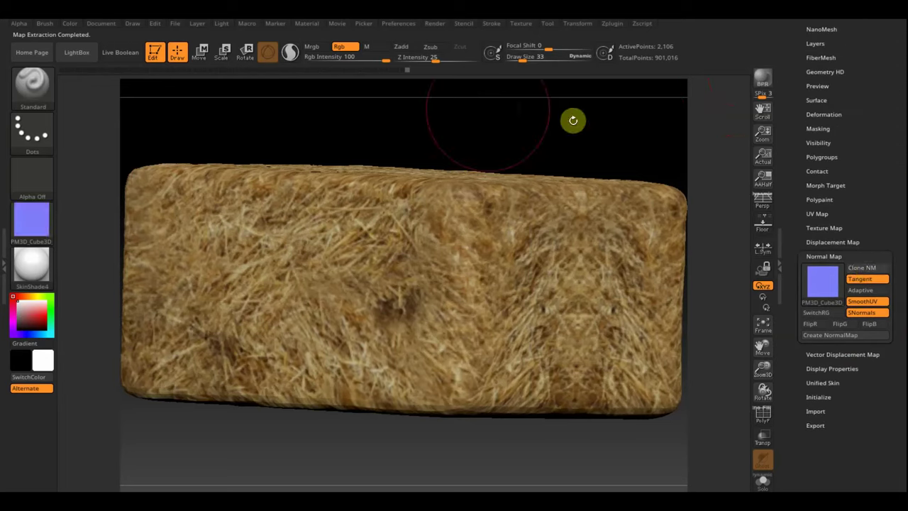
Export the normal map as PNG 'стог сена нормал' to the Desktop
left_click(28, 237)
left_click(136, 396)
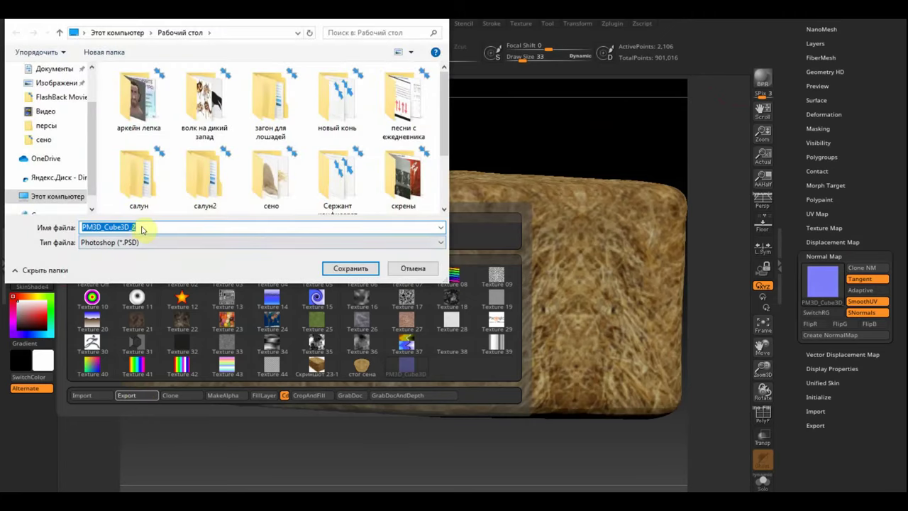
left_click(142, 242)
left_click(142, 272)
scroll(284, 176, "down", 2)
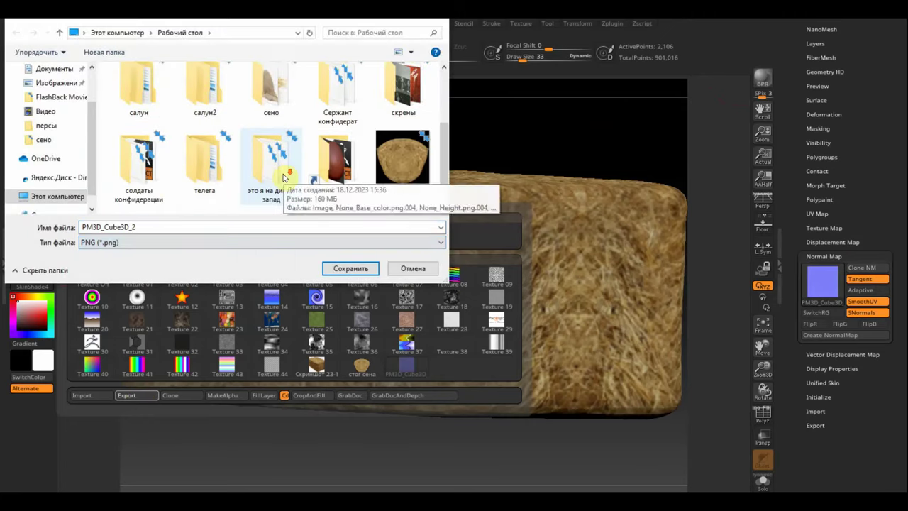
left_click(402, 160)
left_click(117, 227)
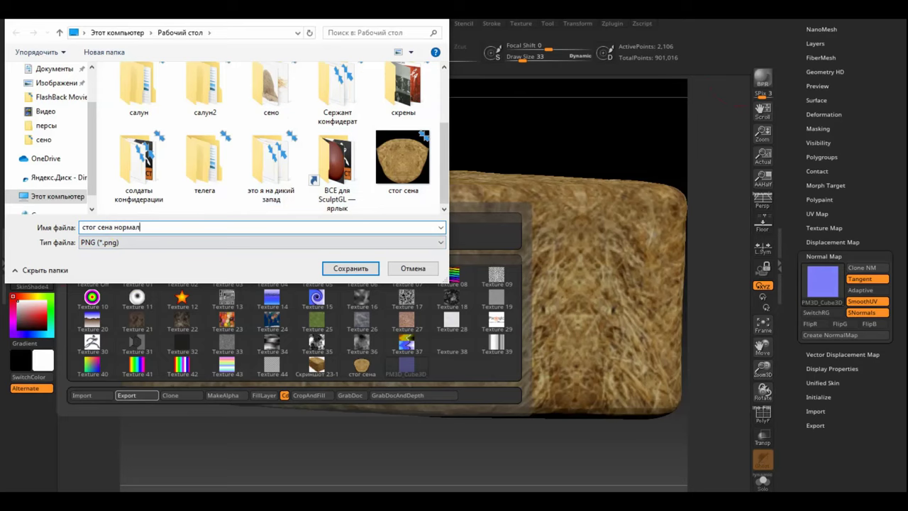
key("Return")
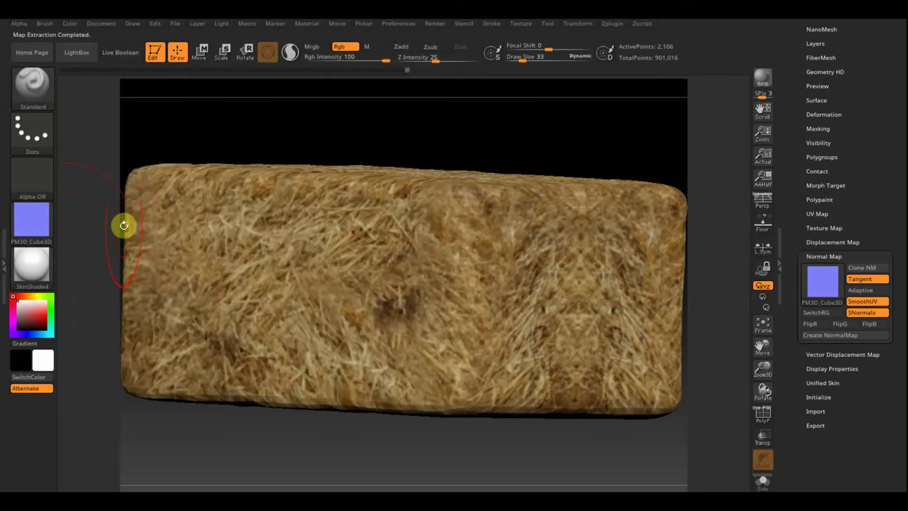
Delete the haystack's higher subdivision levels with Del Higher
scroll(890, 102, "up", 4)
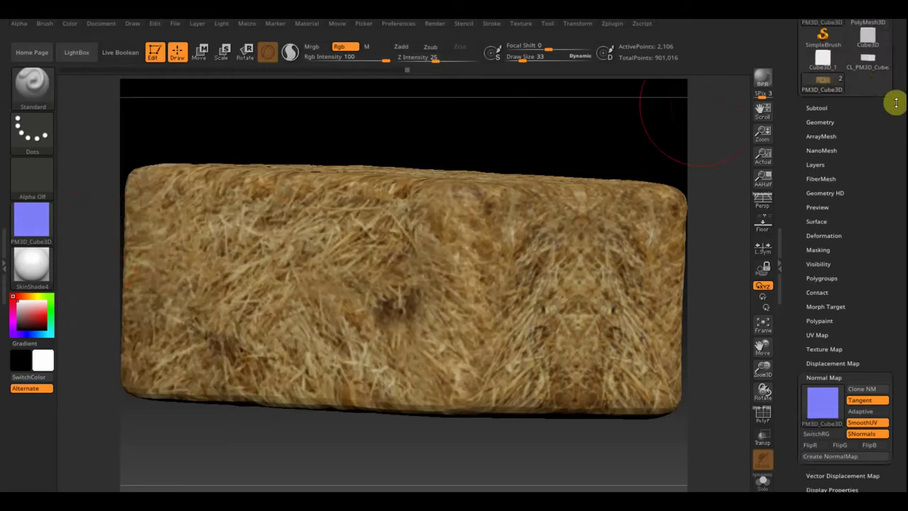
scroll(882, 163, "up", 3)
scroll(821, 204, "up", 1)
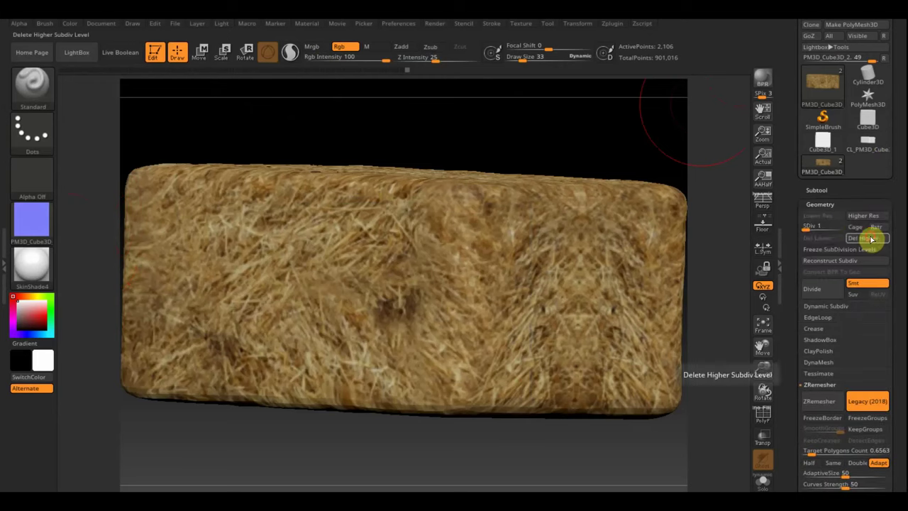
left_click(864, 239)
left_click_drag(899, 167, 895, 229)
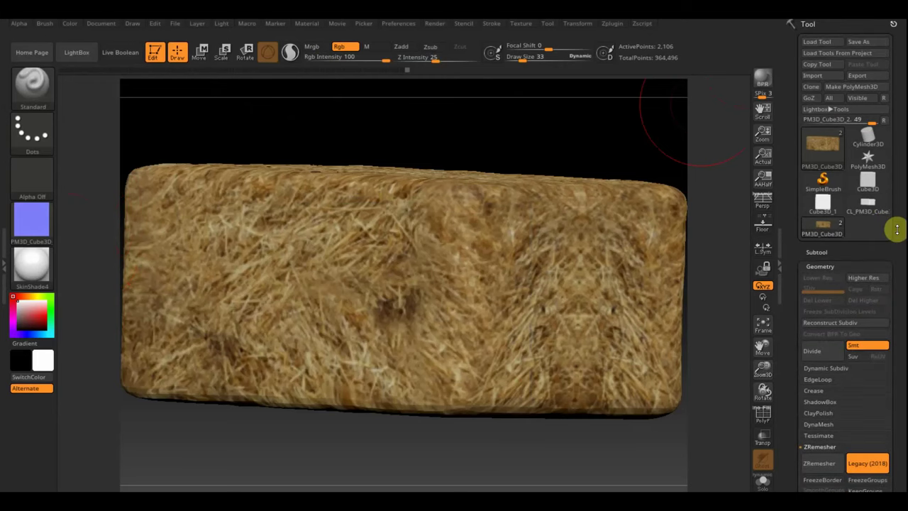
Export the mesh as an OBJ named 'стог сена', cancelling a repeated export
left_click(864, 75)
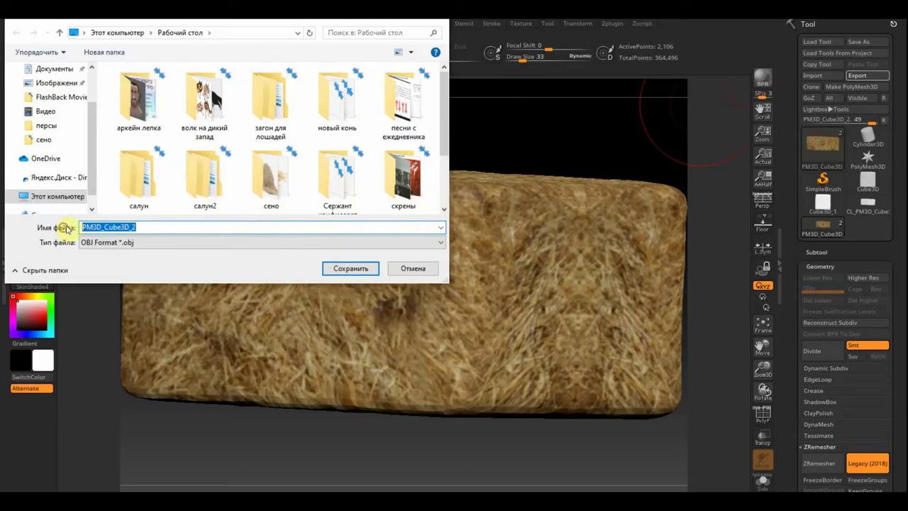
type("стог сена")
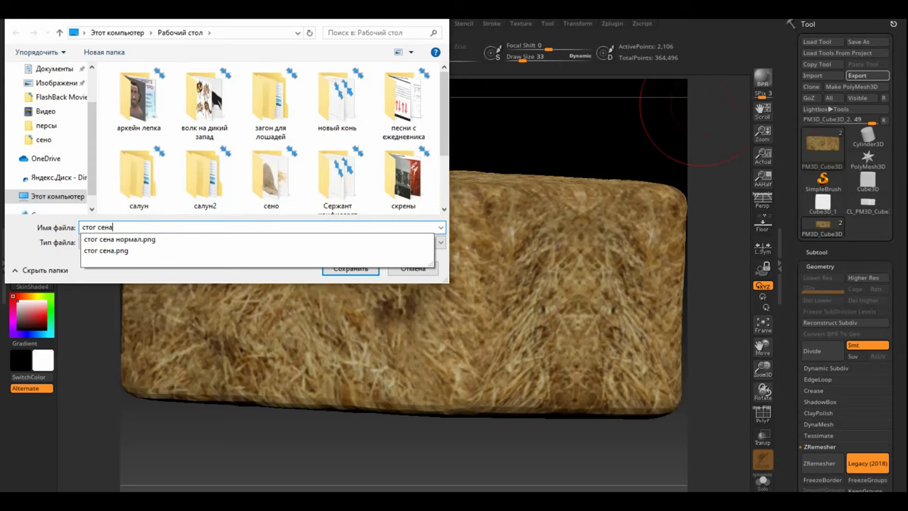
key("Return")
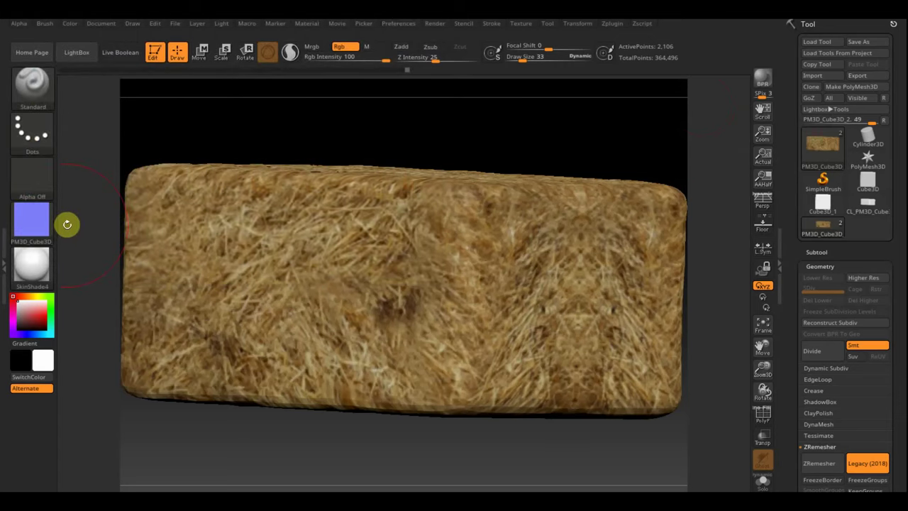
left_click(868, 76)
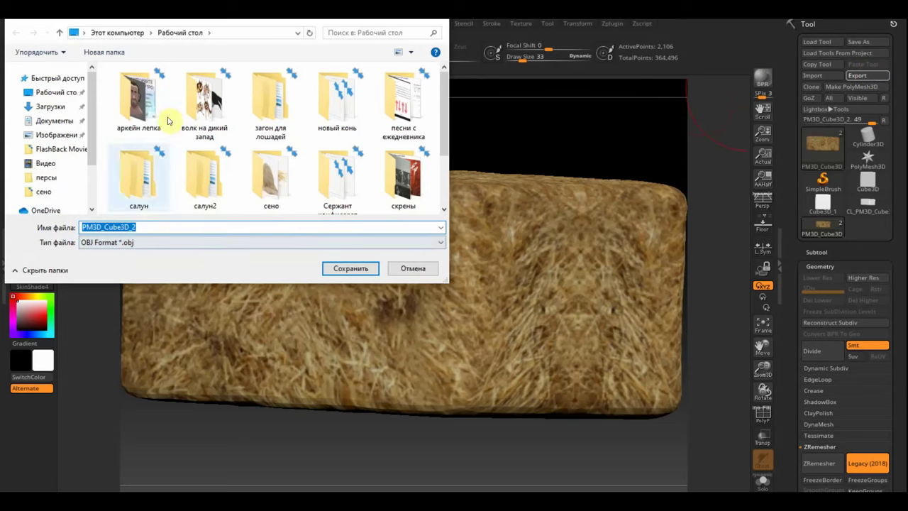
left_click(412, 268)
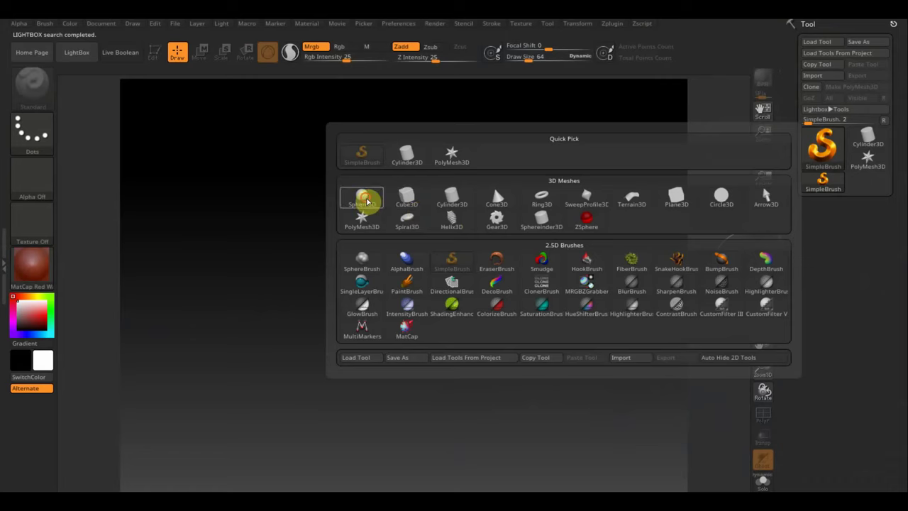
Draw a sphere on the canvas and convert it to an editable polymesh
left_click(363, 199)
left_click_drag(405, 250, 407, 370)
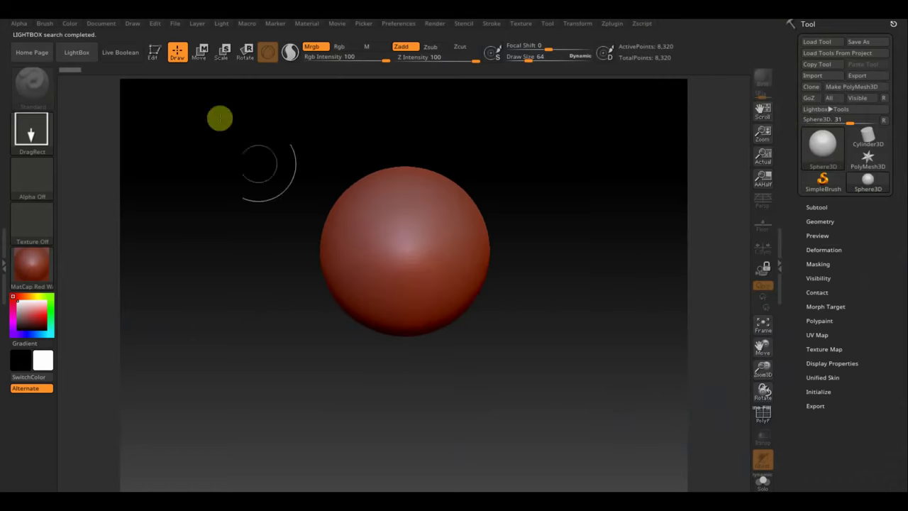
left_click(153, 52)
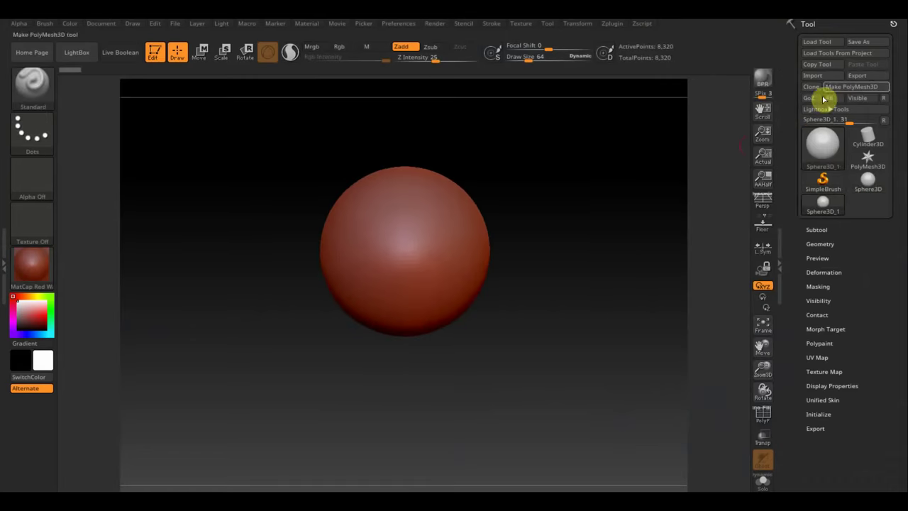
left_click(866, 88)
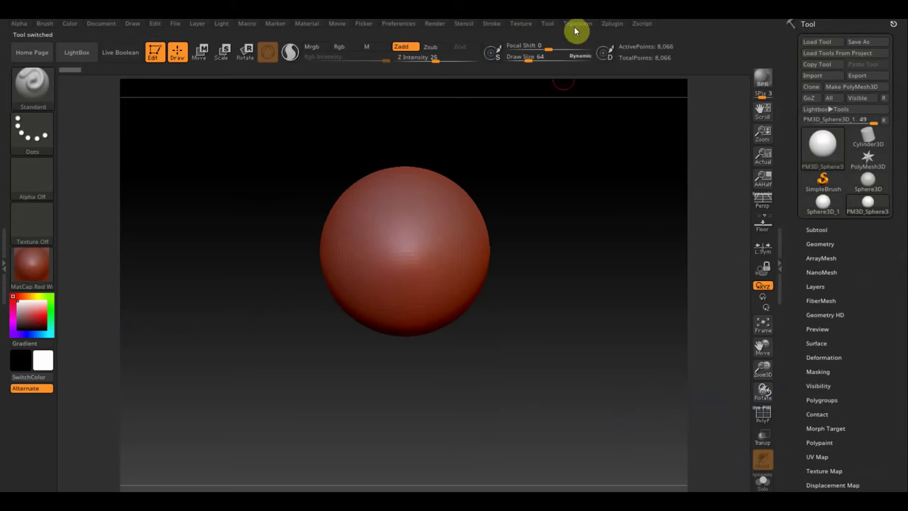
Import the hay pile screenshot from the Desktop сено folder as a texture
left_click(521, 27)
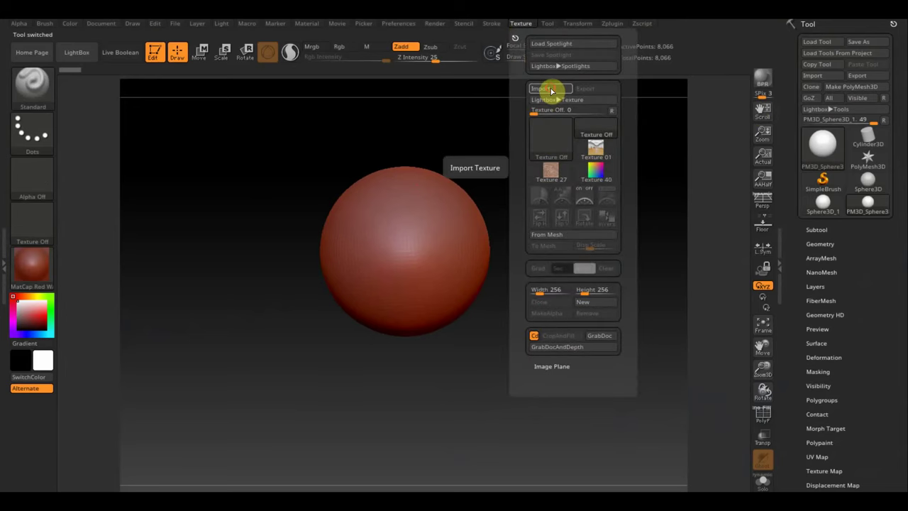
left_click(547, 90)
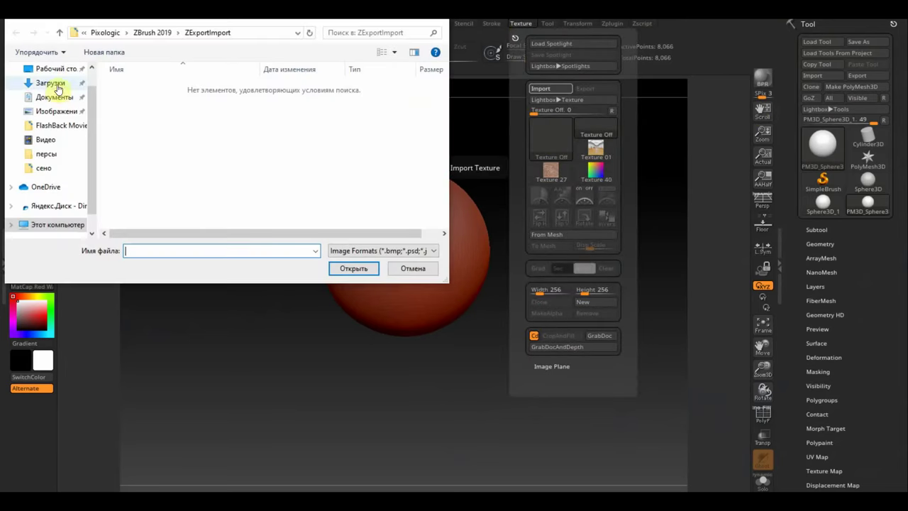
left_click(55, 83)
left_click(53, 68)
scroll(269, 163, "down", 5)
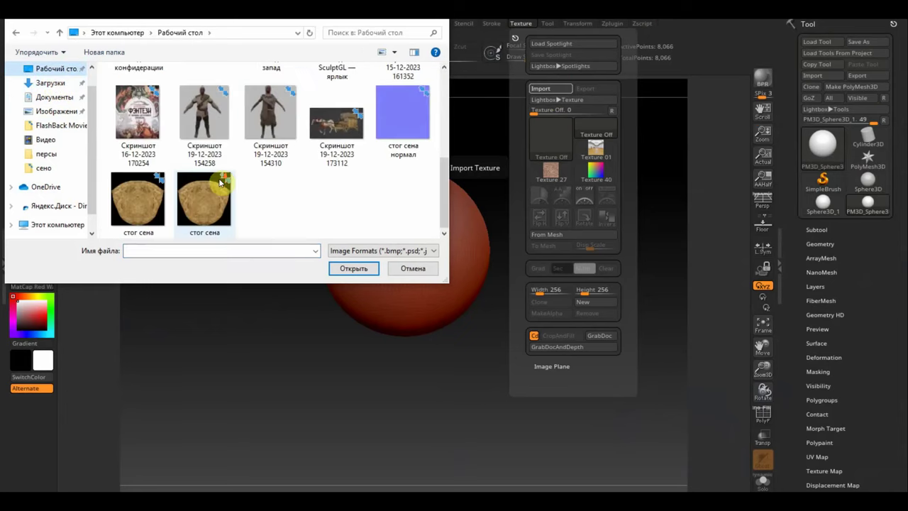
scroll(266, 165, "up", 1)
scroll(298, 167, "down", 1)
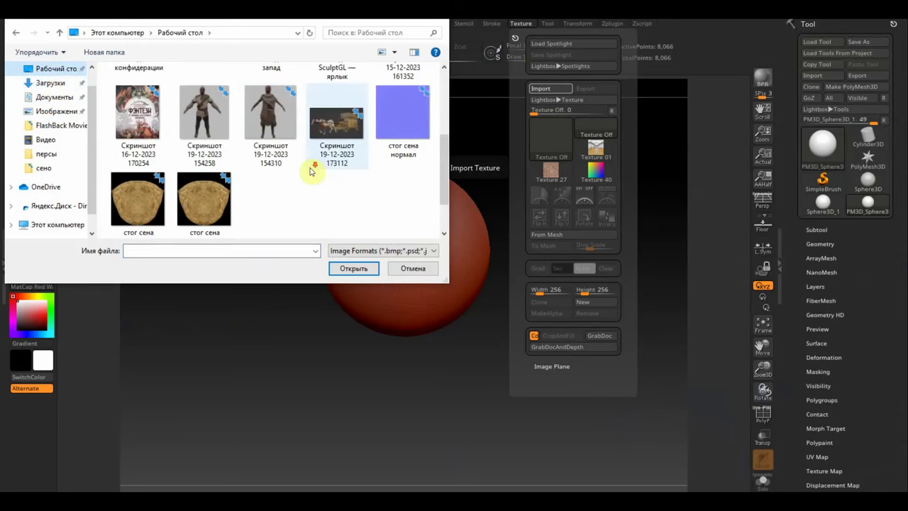
scroll(308, 135, "up", 2)
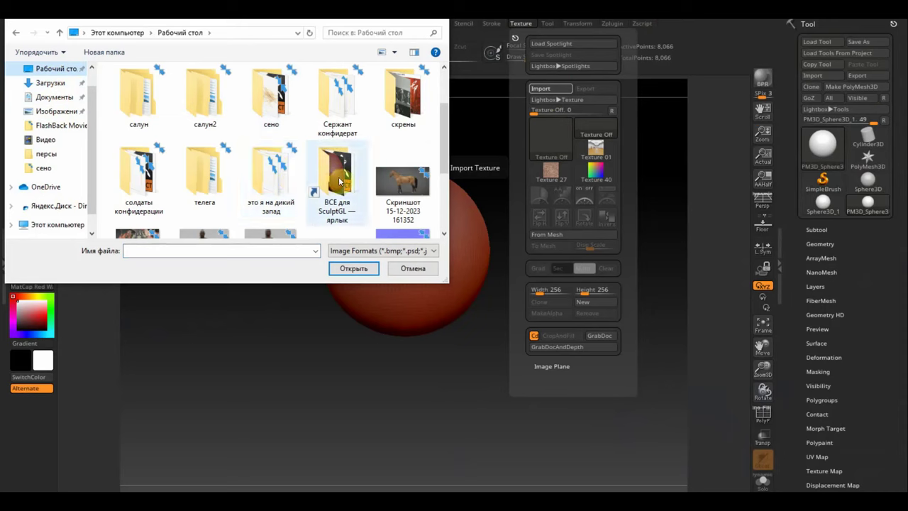
double_click(266, 99)
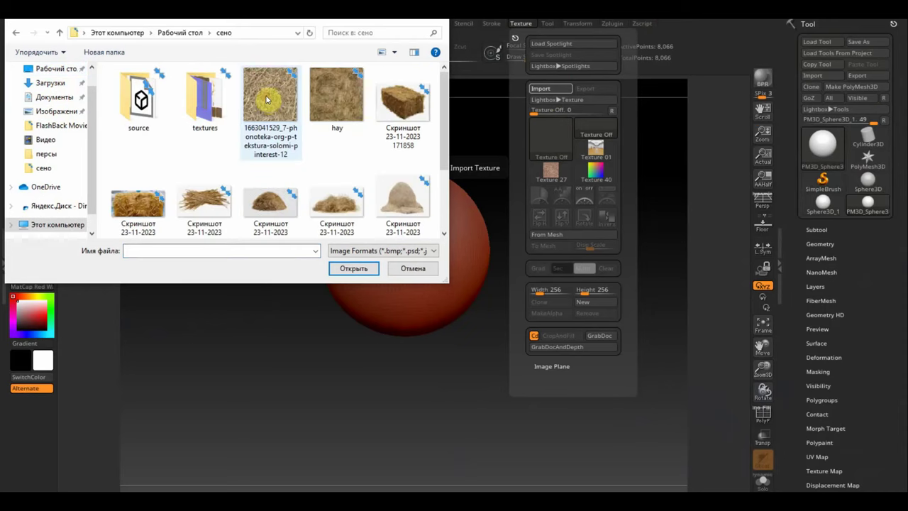
double_click(273, 205)
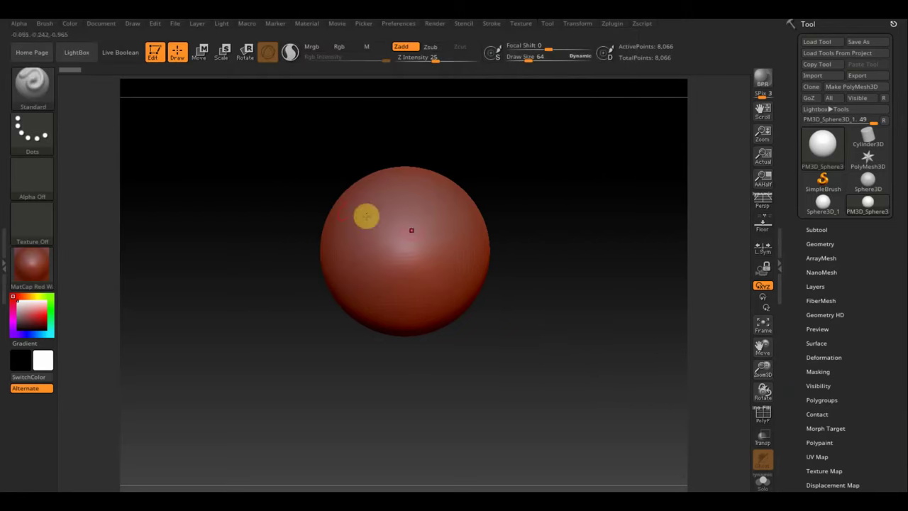
Add the hay image to SpotLight, adjust opacity and position, then hide it
left_click(520, 24)
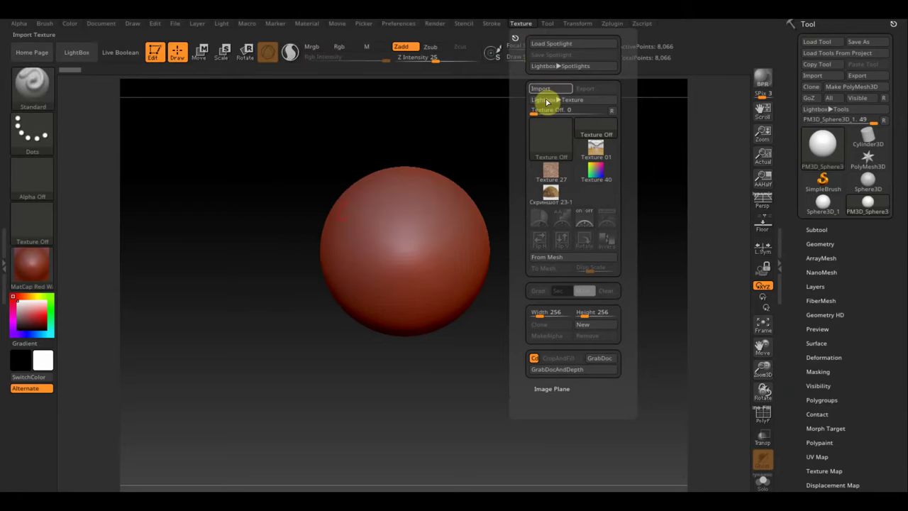
left_click(551, 188)
left_click(561, 219)
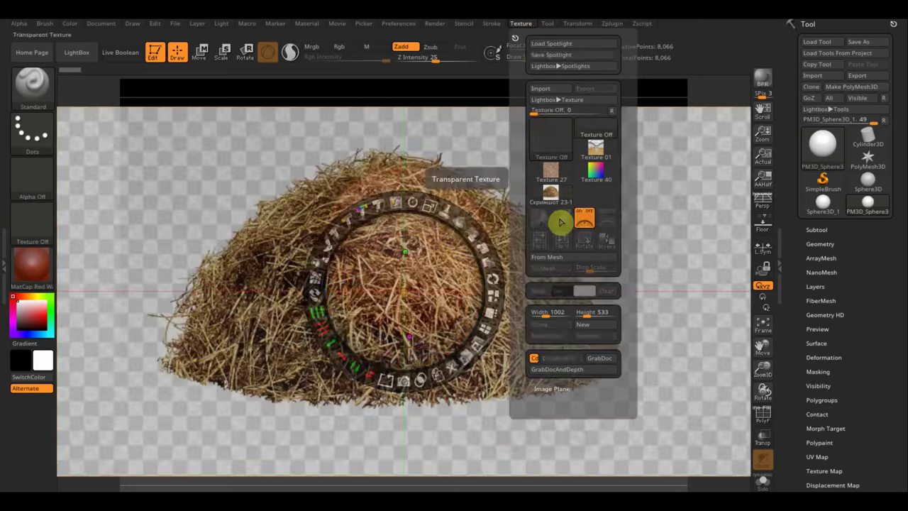
mouse_move(452, 246)
left_mouse_down()
mouse_move(469, 241)
mouse_move(410, 188)
left_mouse_up()
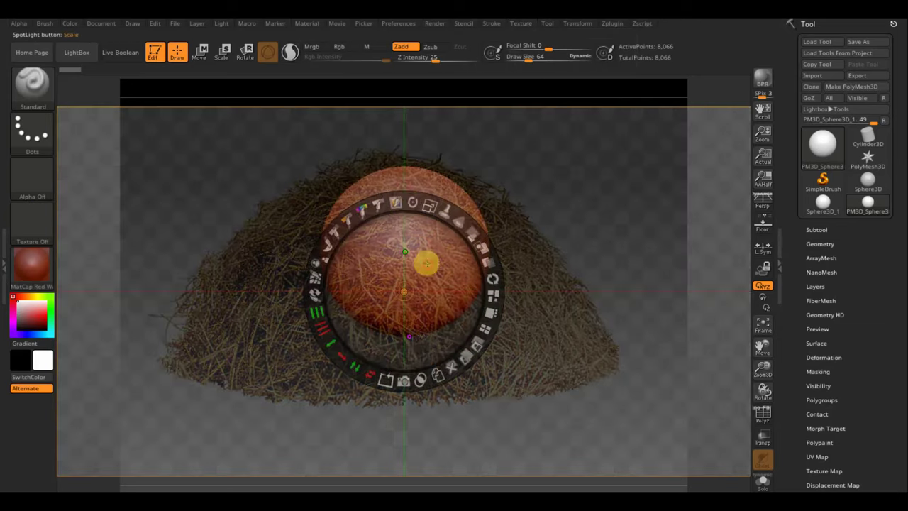
left_click_drag(426, 263, 421, 229)
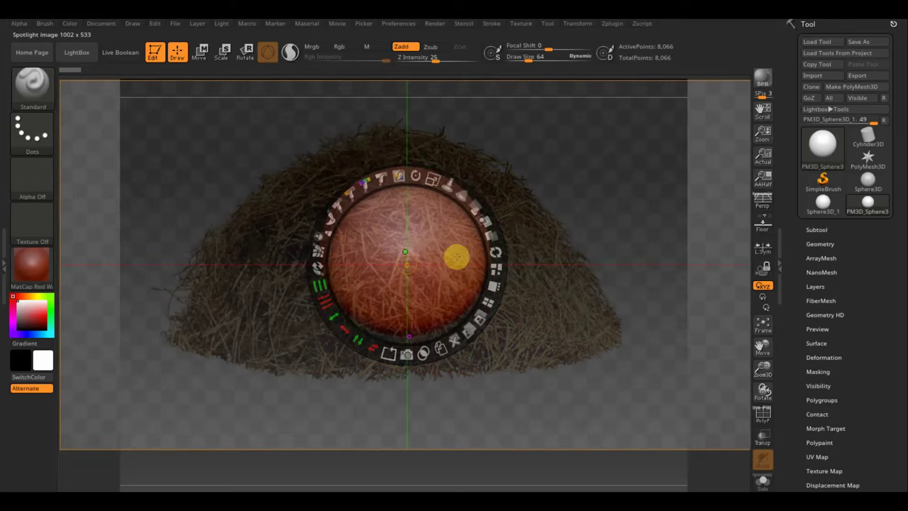
key("z")
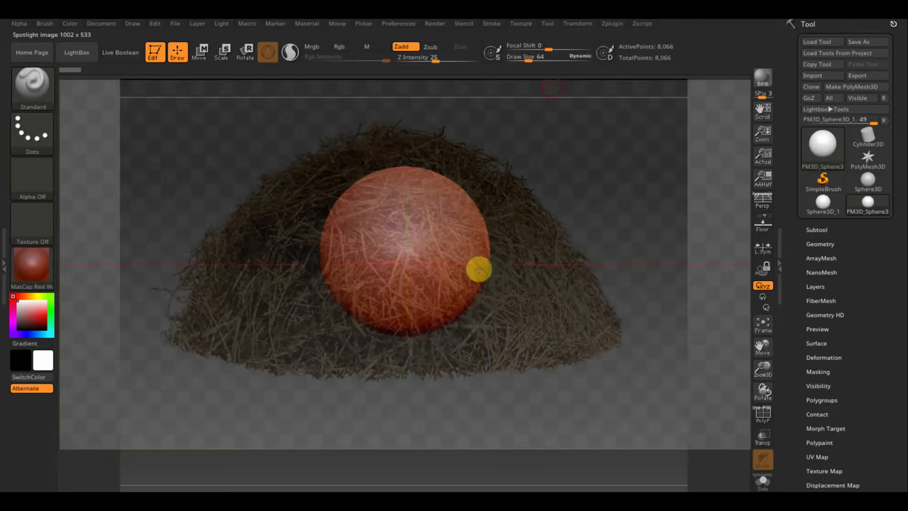
key("shift+z")
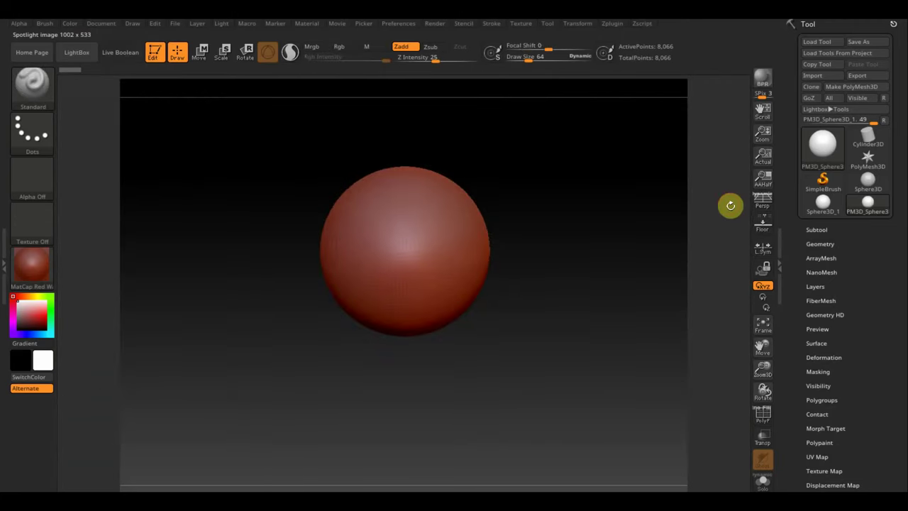
Turn on Floor, trim off the sphere's lower half with TrimRect, and DynaMesh it
left_click(762, 225)
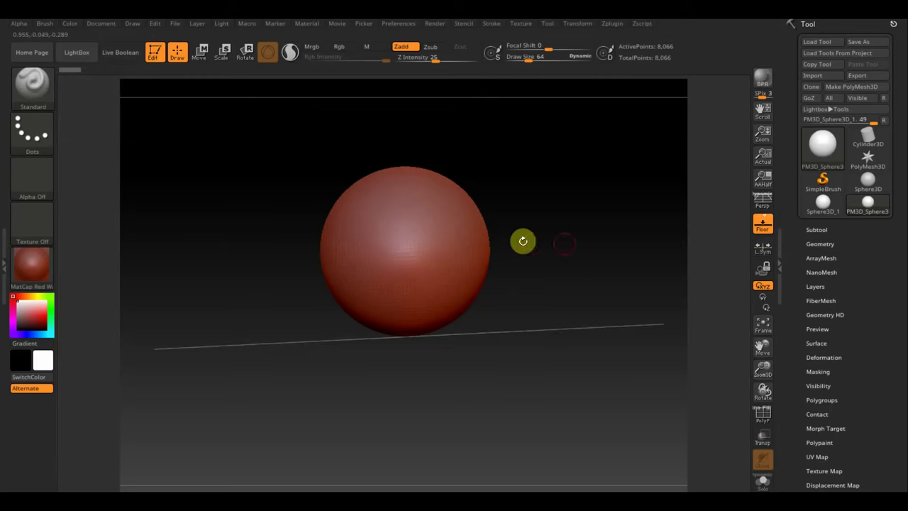
left_click_drag(522, 241, 580, 260)
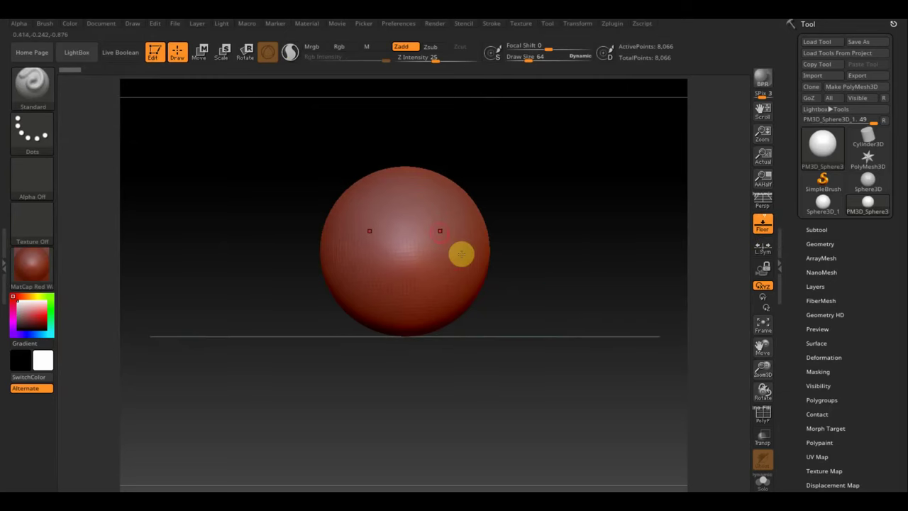
key("ctrl+shift")
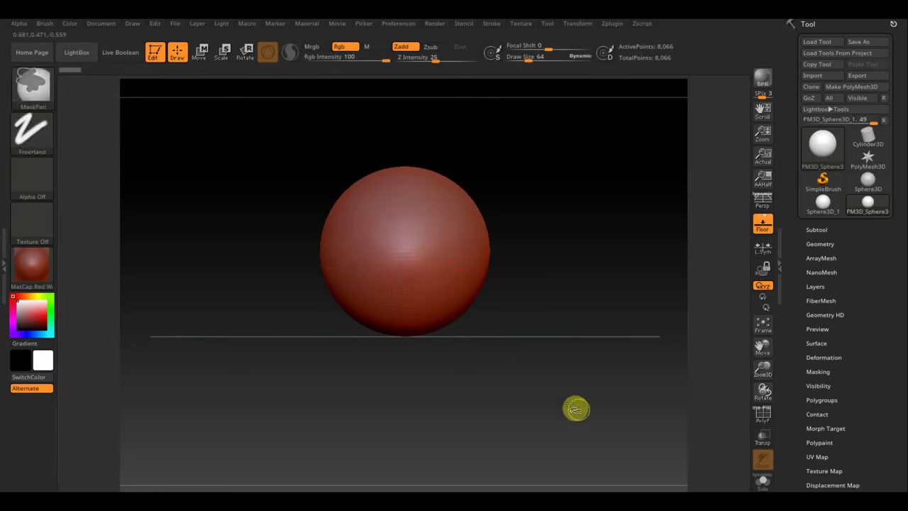
left_click(43, 90)
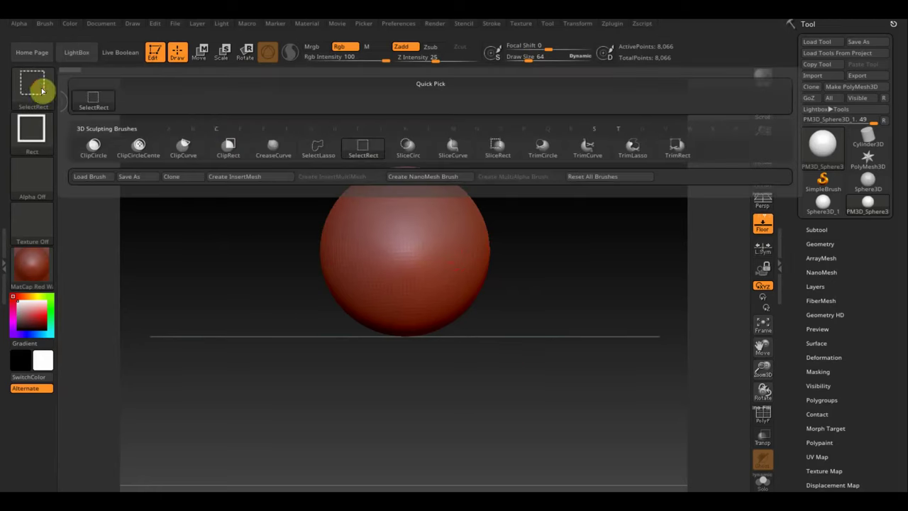
left_click(677, 145)
left_click_drag(627, 413, 255, 254, "ctrl+shift")
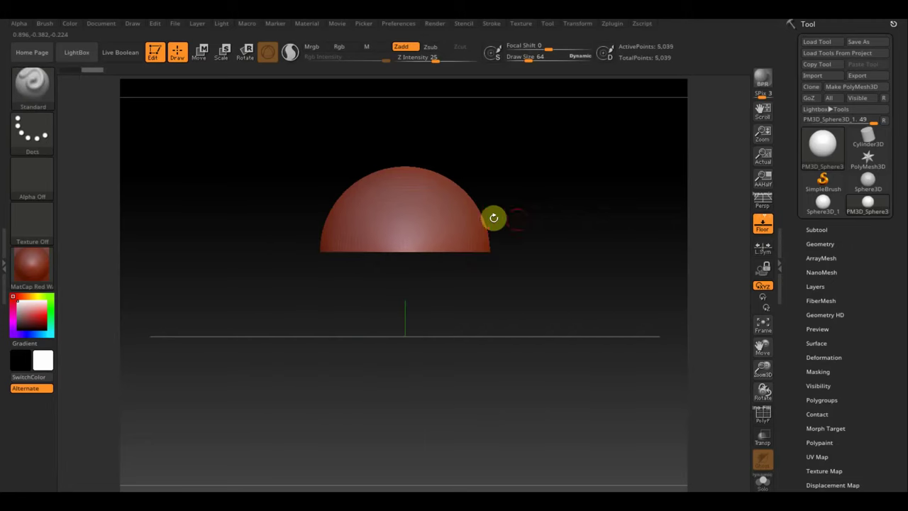
left_click(821, 245)
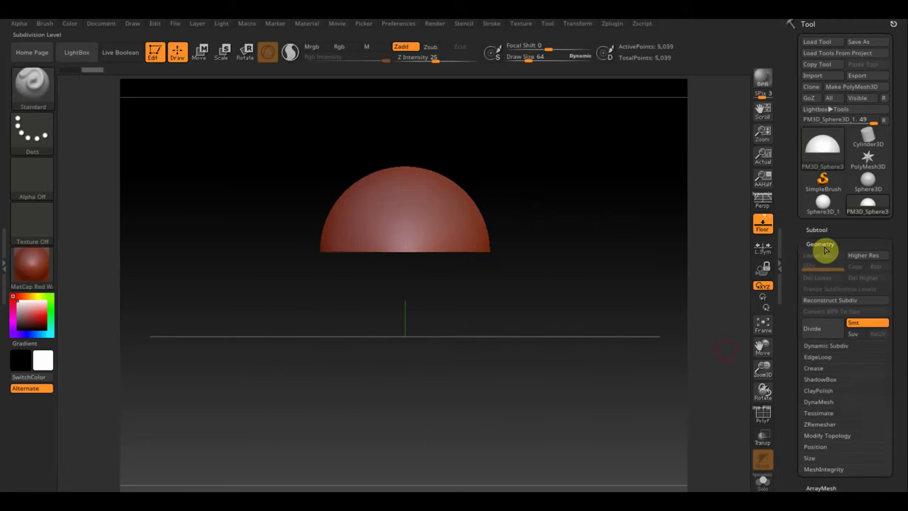
left_click(826, 402)
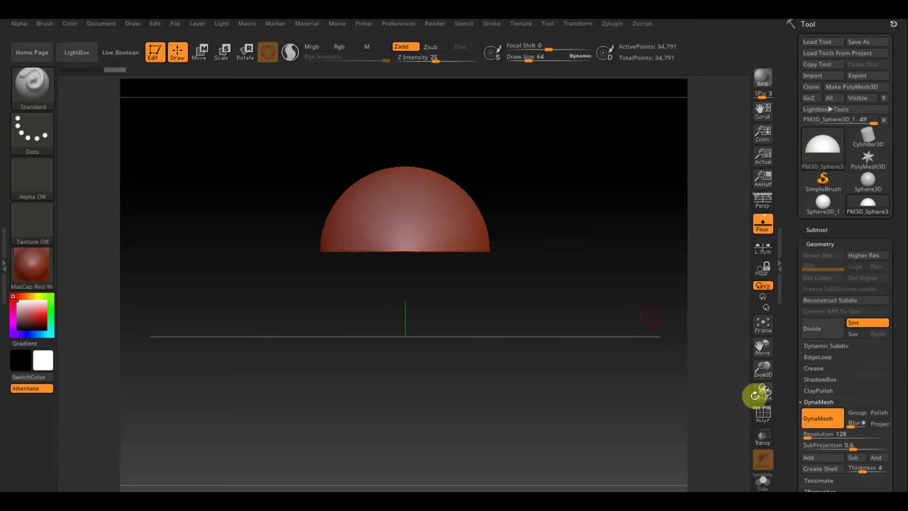
mouse_move(605, 283)
left_mouse_down()
mouse_move(588, 235)
mouse_move(596, 296)
mouse_move(605, 266)
mouse_move(596, 322)
left_mouse_up()
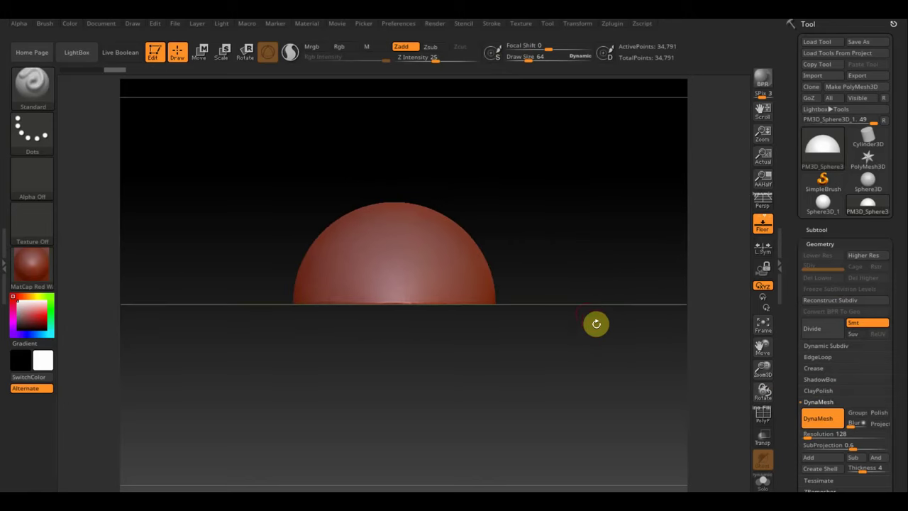
Bring back the hay reference and shrink and position it to fit the dome
key("shift+z")
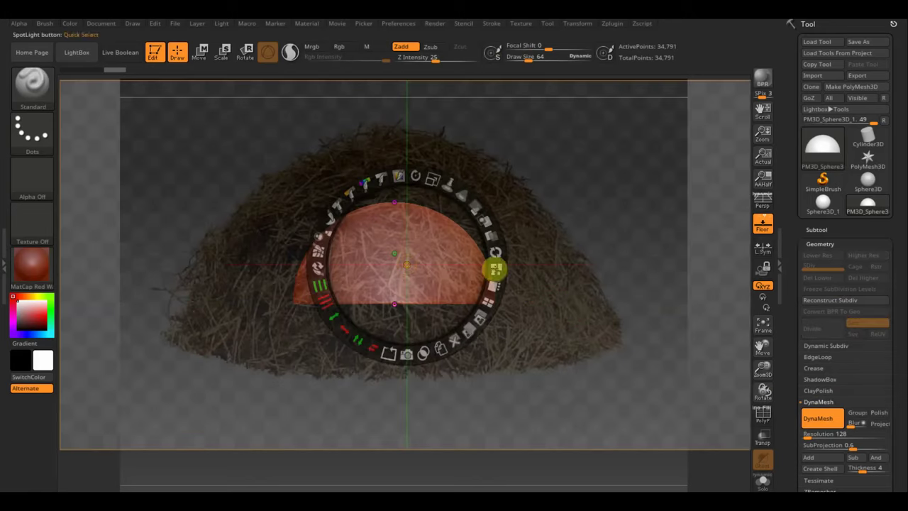
left_click(430, 177)
mouse_move(380, 155)
left_mouse_down()
mouse_move(363, 151)
mouse_move(370, 154)
left_mouse_up()
left_click_drag(443, 213, 437, 224)
key("z")
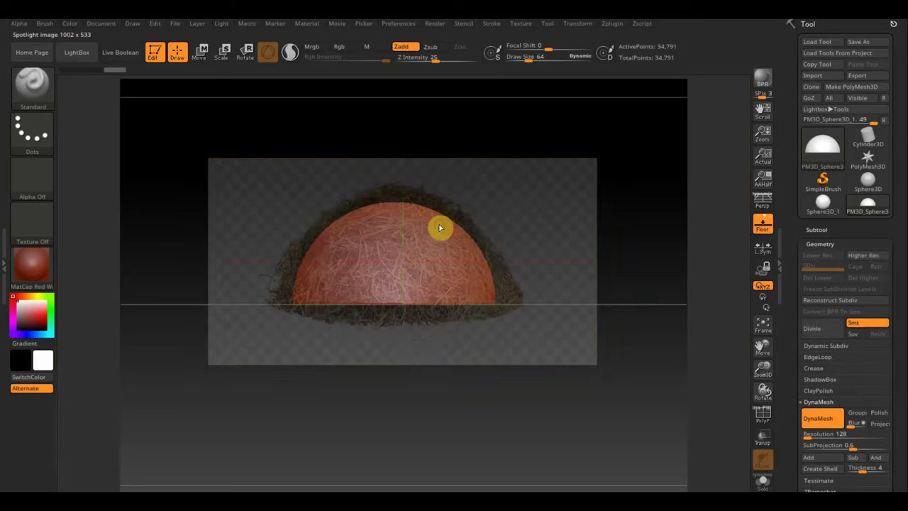
left_click(208, 58)
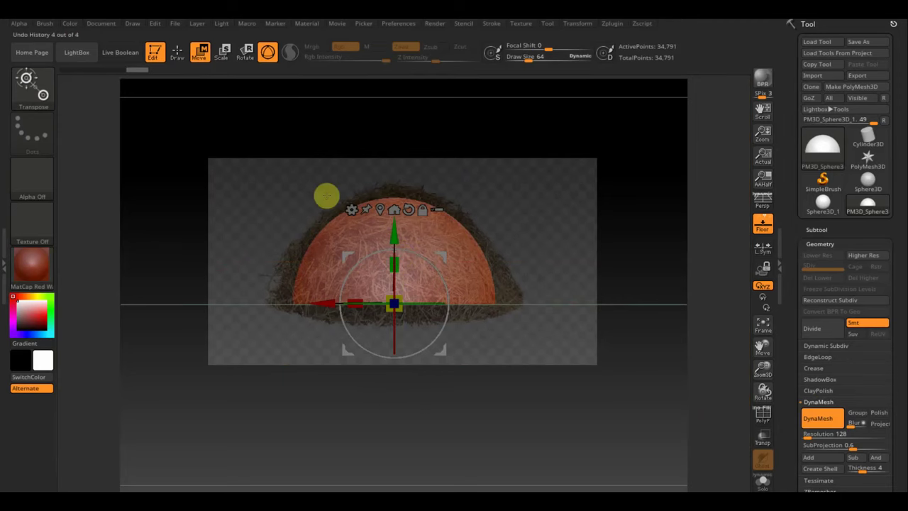
left_click(178, 51)
Pull the dome's top into a peak using a size-322 brush
left_click(32, 83)
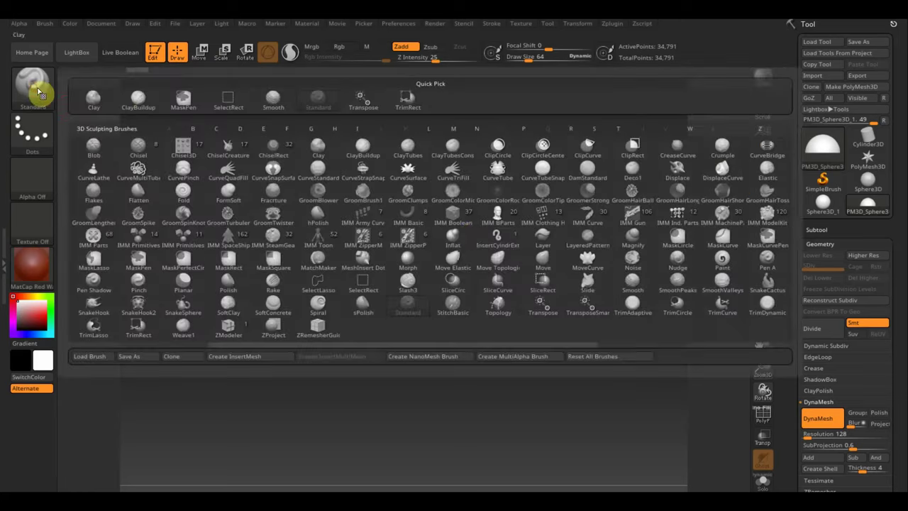
left_click(497, 262)
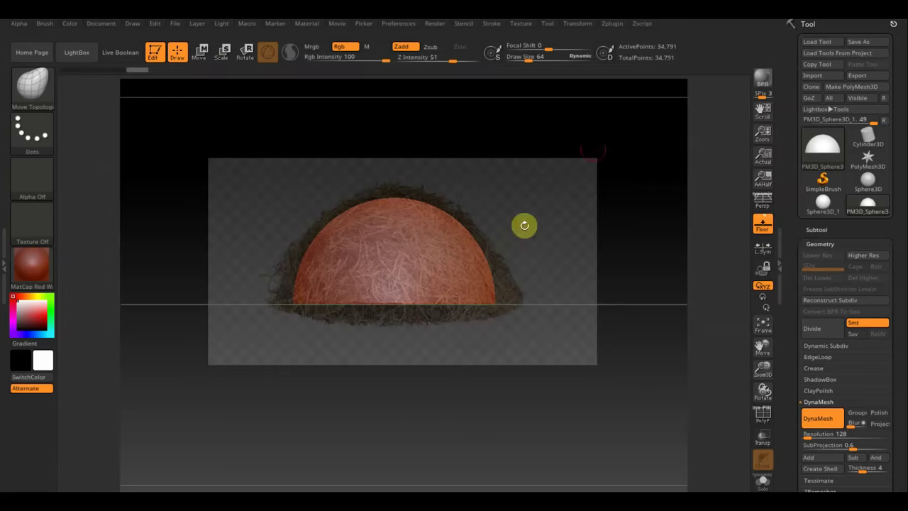
left_click_drag(536, 56, 552, 57)
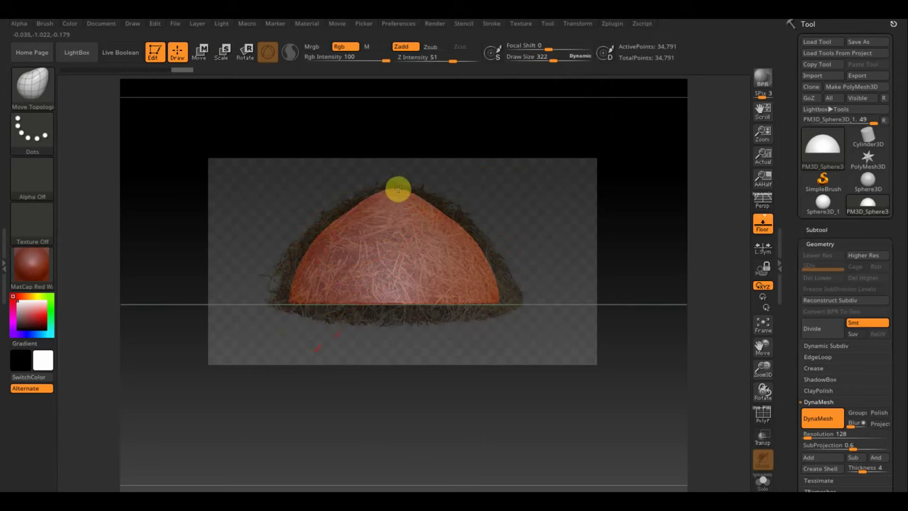
mouse_move(395, 226)
left_mouse_down()
mouse_move(568, 239)
mouse_move(465, 247)
left_mouse_up()
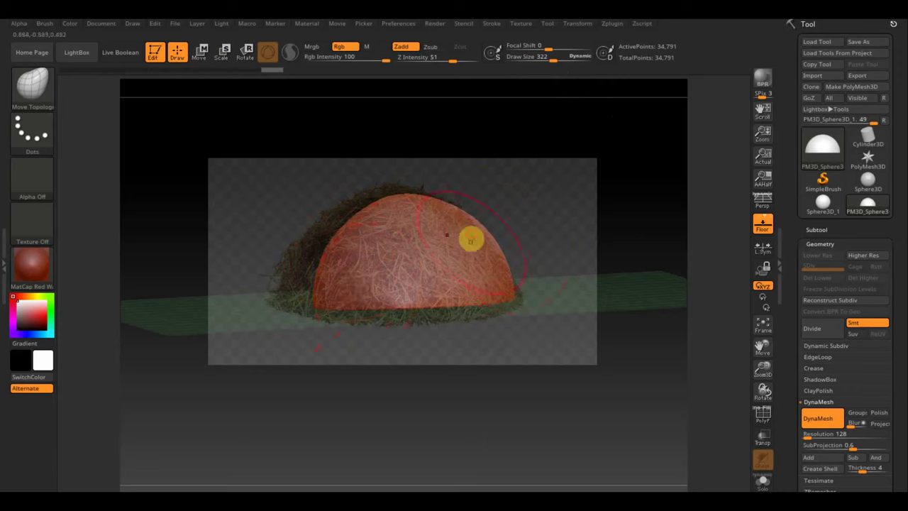
left_click_drag(498, 229, 484, 237)
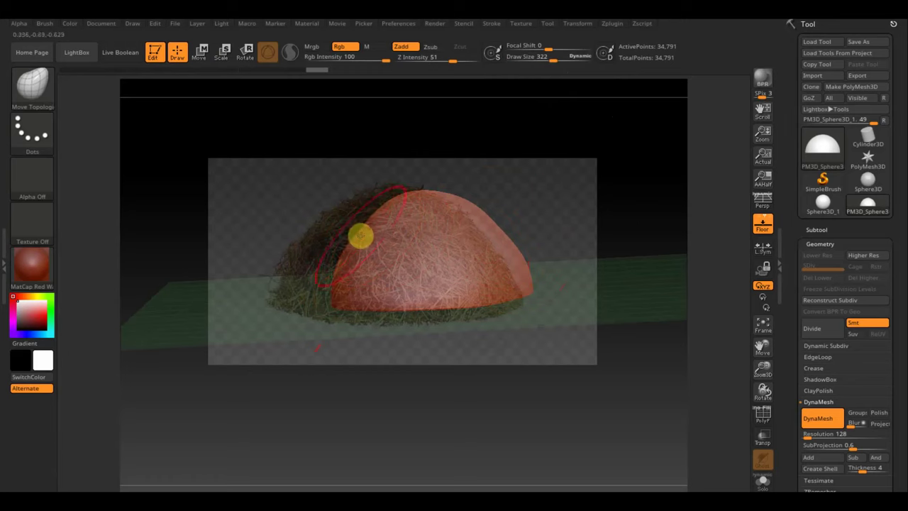
mouse_move(360, 236)
left_mouse_down()
mouse_move(280, 220)
mouse_move(320, 212)
mouse_move(498, 229)
left_mouse_up()
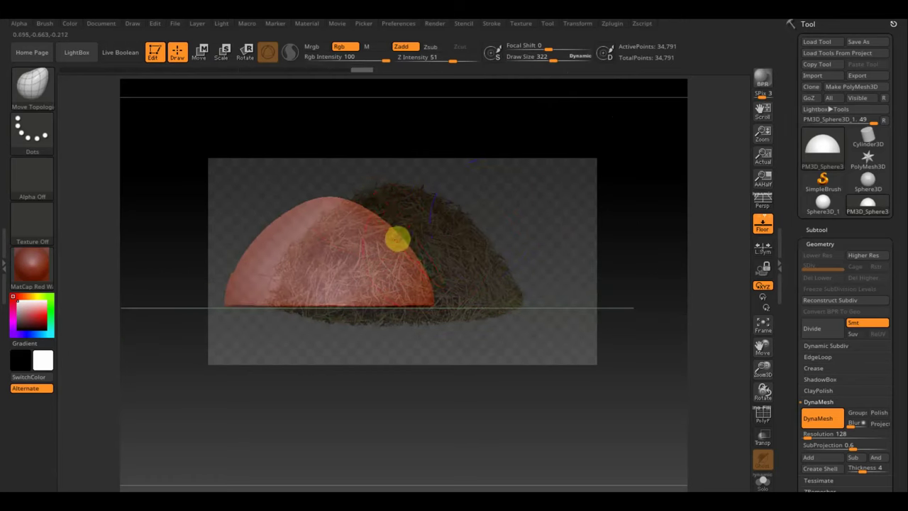
mouse_move(393, 241)
left_mouse_down()
mouse_move(466, 243)
mouse_move(513, 265)
mouse_move(518, 294)
mouse_move(500, 276)
mouse_move(561, 342)
mouse_move(586, 327)
mouse_move(571, 320)
left_mouse_up()
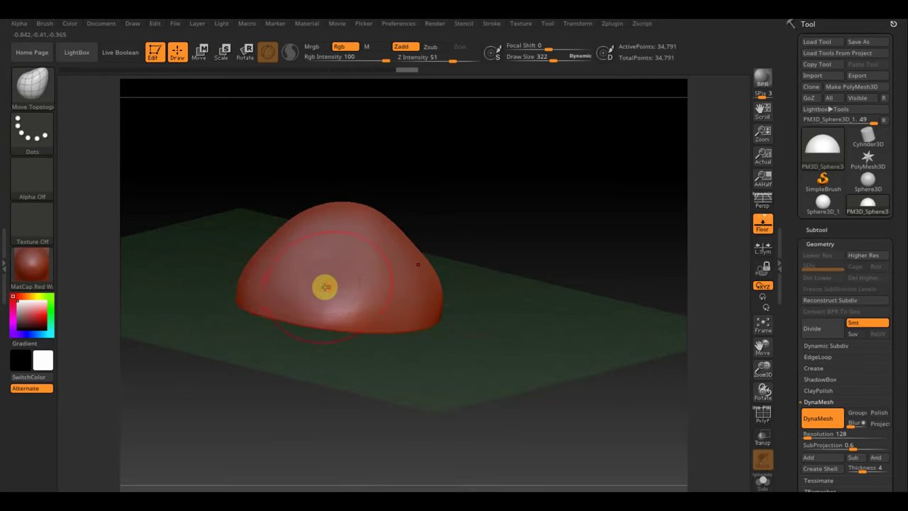
mouse_move(348, 285)
left_mouse_down()
mouse_move(375, 342)
mouse_move(346, 288)
left_mouse_up()
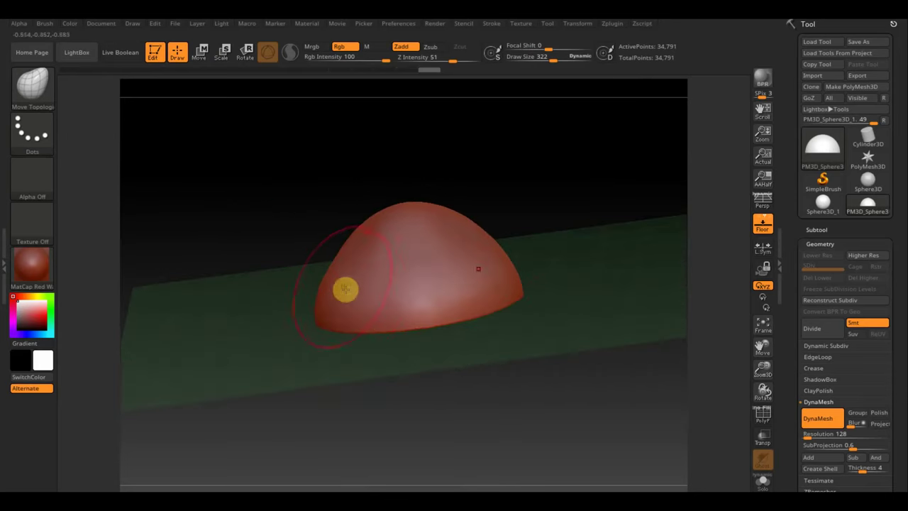
left_click_drag(400, 310, 502, 359)
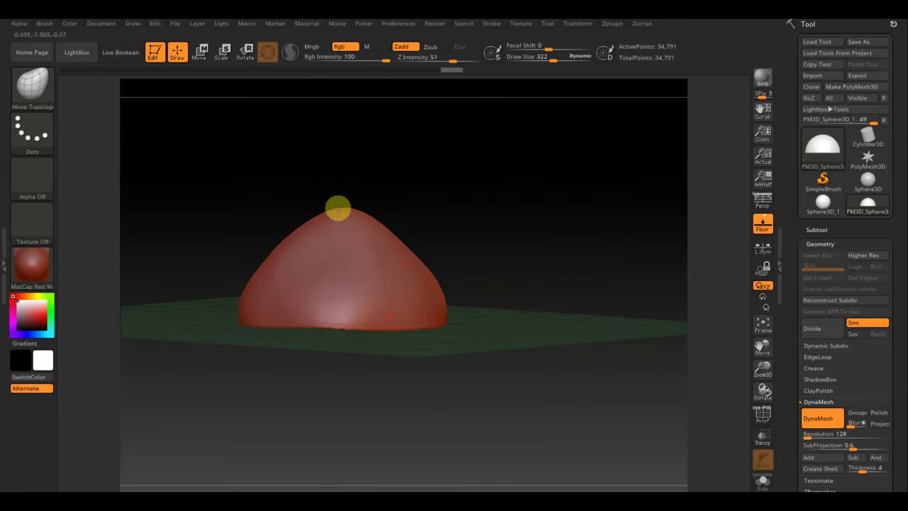
mouse_move(412, 217)
left_mouse_down("shift")
mouse_move(515, 237)
mouse_move(421, 279)
left_mouse_up("shift")
Polypaint the hay reference colours onto the dome with the Standard brush
key("shift+z")
key("z")
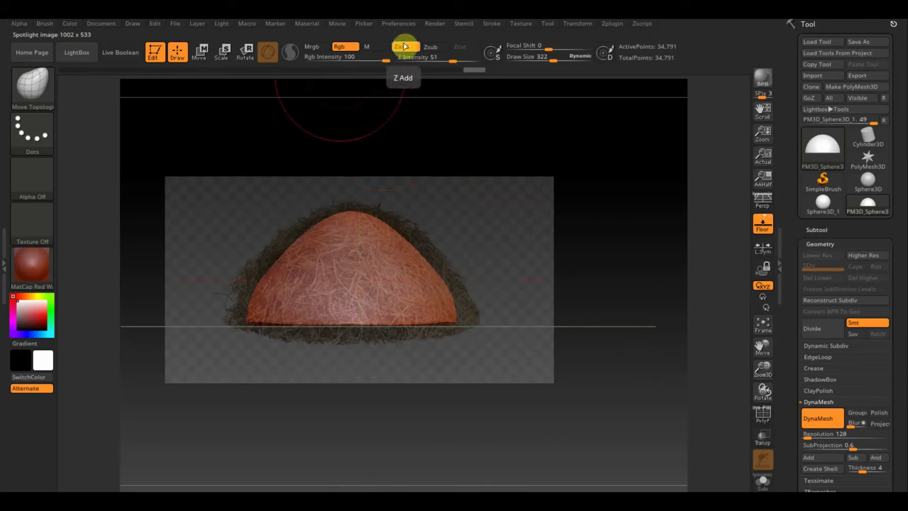
left_click(21, 87)
left_click(362, 97)
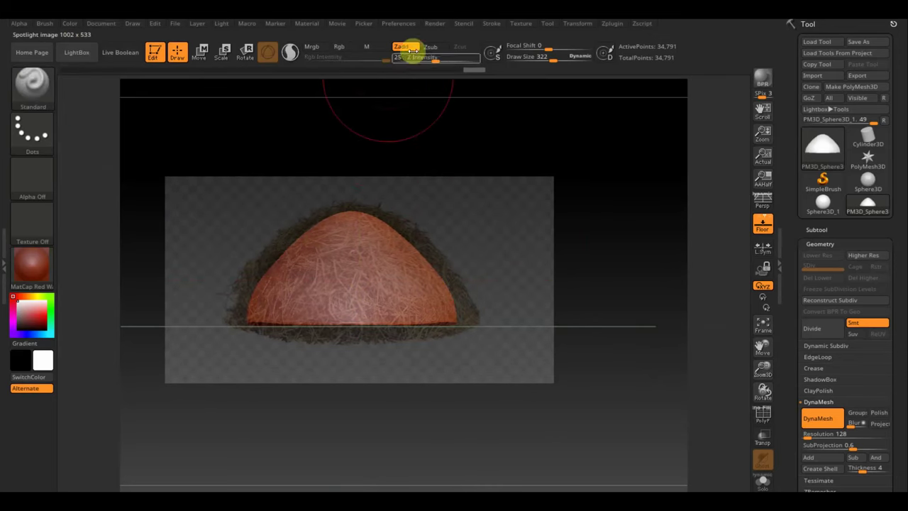
left_click(339, 47)
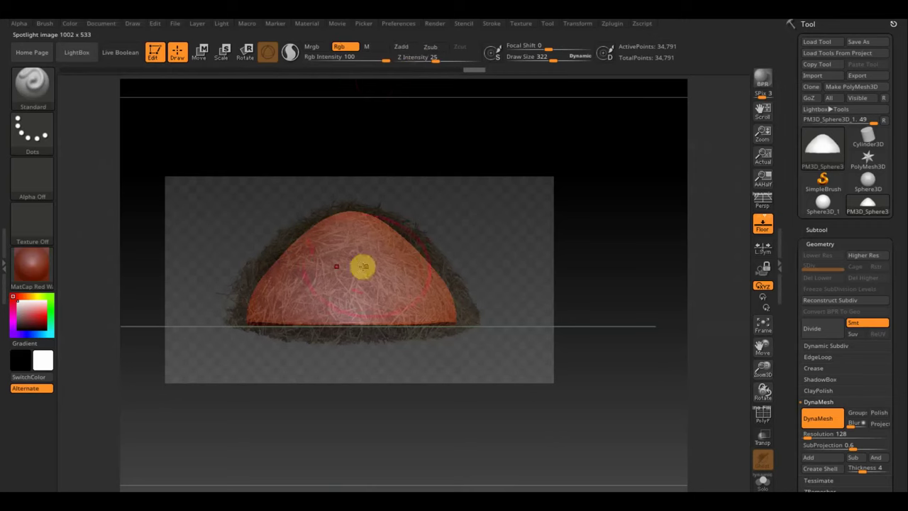
left_click_drag(362, 266, 201, 308)
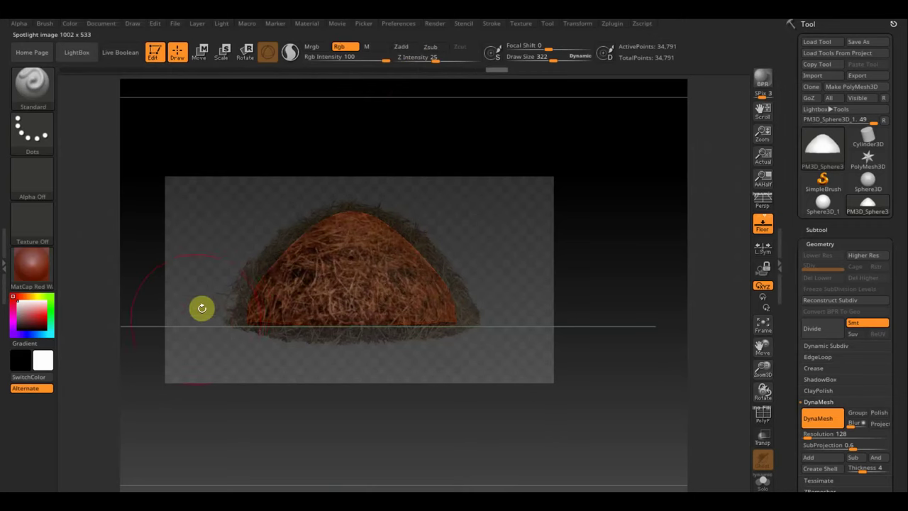
left_click(32, 265)
Apply SketchShaded, hide the overlay, subdivide the dome and test a BPR render
left_click(294, 323)
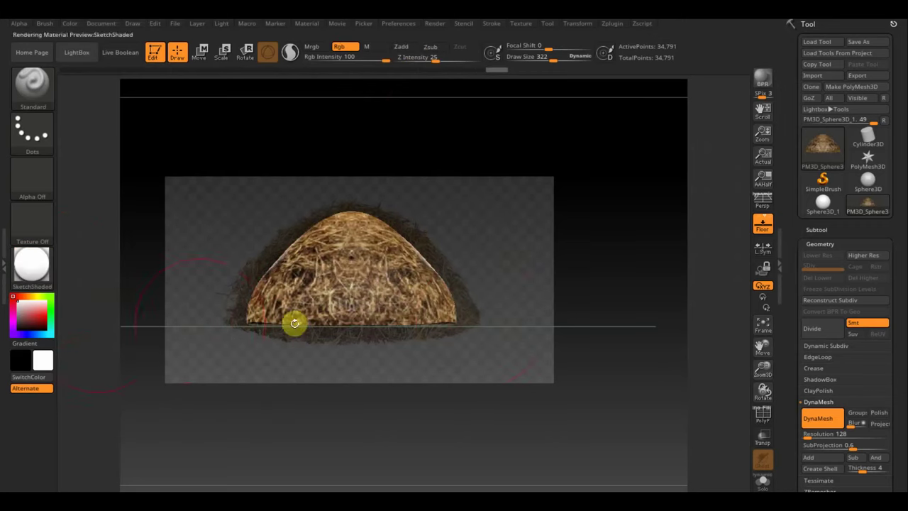
key("shift+z")
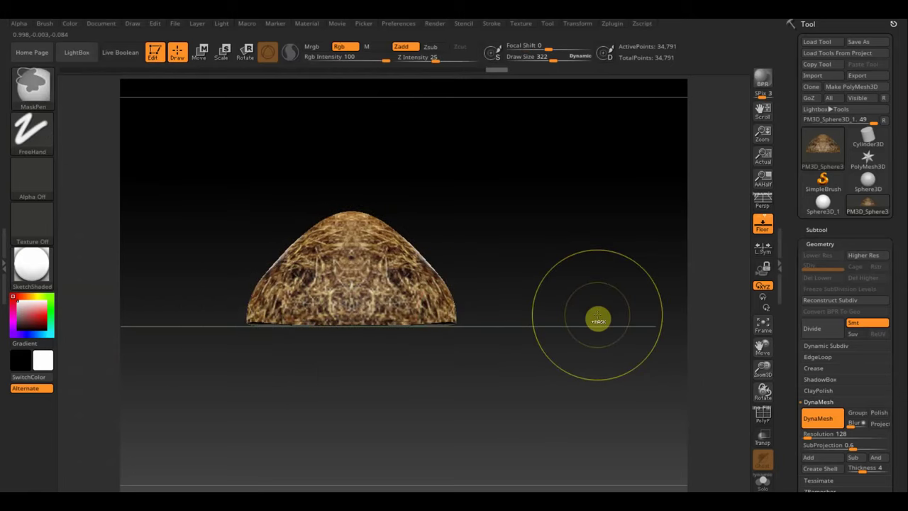
key("ctrl+d")
key("ctrl+d")
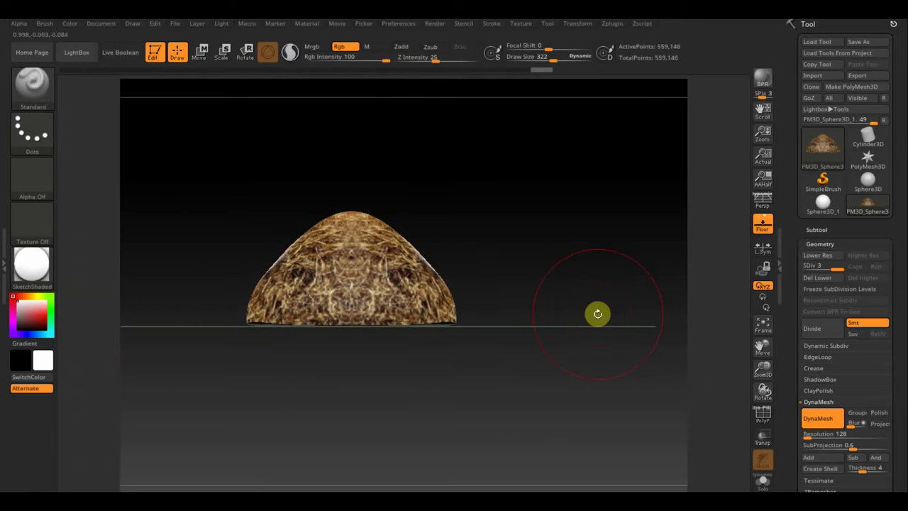
key("shift+r")
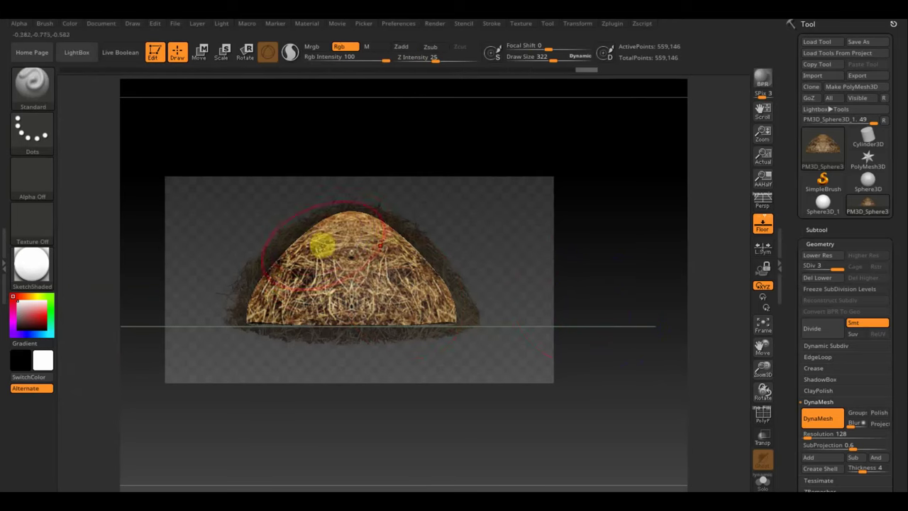
key("shift")
Bring the hay image back and enlarge it across the canvas
left_click_drag(420, 250, 593, 258)
key("shift+r")
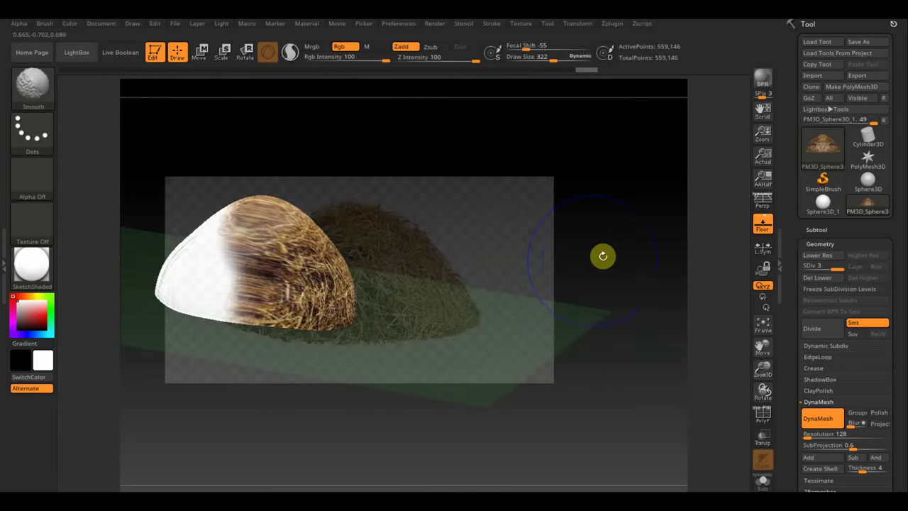
key("shift+z")
left_click(447, 301)
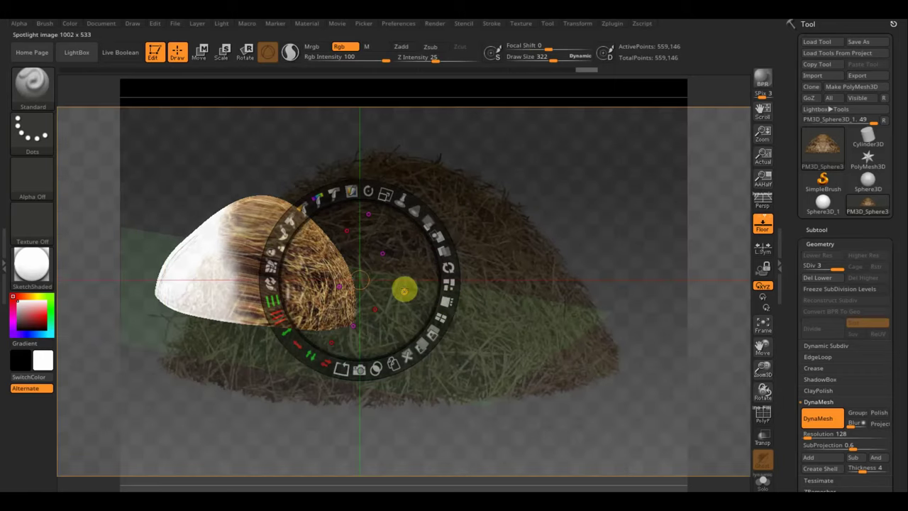
Paint the projected hay image over the dome with the Standard brush, covering the white areas
key("z")
left_click_drag(519, 324, 585, 334)
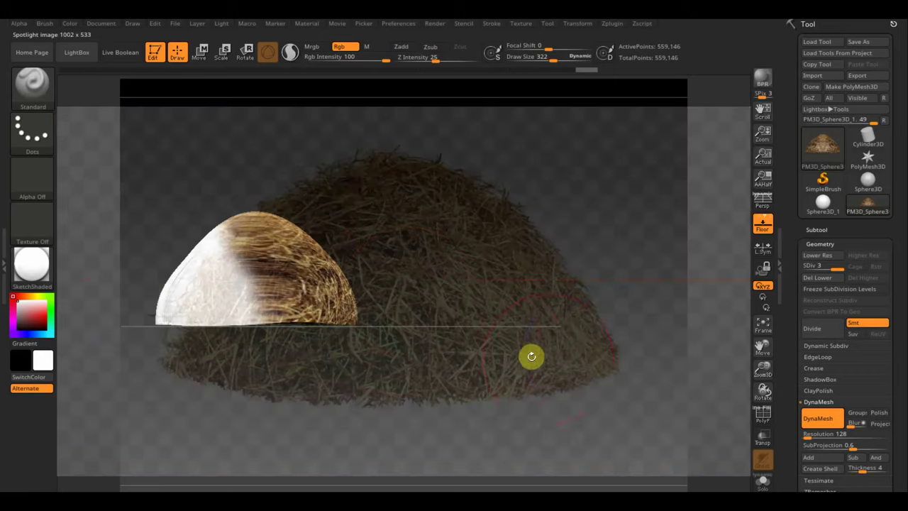
mouse_move(478, 346)
left_mouse_down()
mouse_move(558, 367)
mouse_move(466, 361)
mouse_move(587, 376)
mouse_move(643, 367)
mouse_move(624, 344)
mouse_move(631, 359)
mouse_move(635, 349)
left_mouse_up()
mouse_move(495, 339)
left_mouse_down()
mouse_move(344, 202)
mouse_move(403, 317)
left_mouse_up()
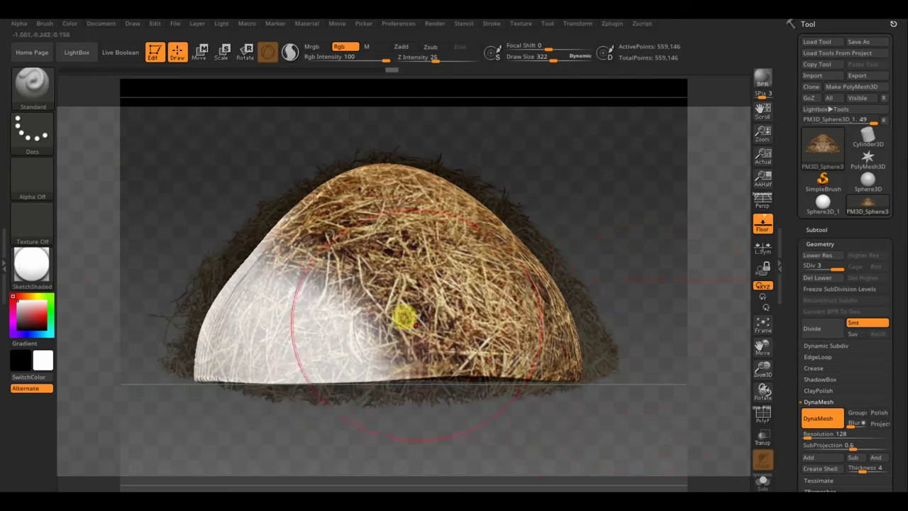
mouse_move(457, 427)
left_mouse_down()
mouse_move(533, 421)
mouse_move(499, 399)
left_mouse_up()
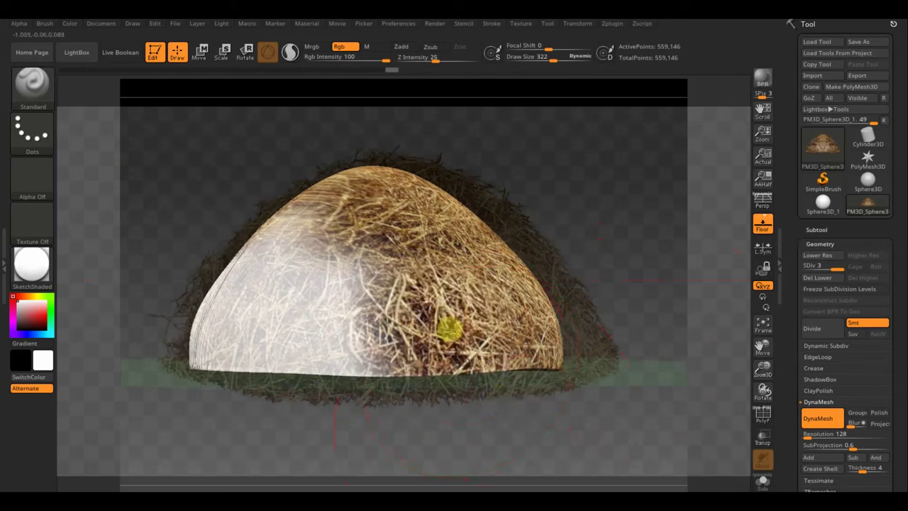
mouse_move(449, 328)
left_mouse_down()
mouse_move(341, 193)
mouse_move(482, 419)
mouse_move(469, 422)
mouse_move(570, 438)
mouse_move(554, 410)
left_mouse_up()
left_click_drag(510, 362, 387, 228)
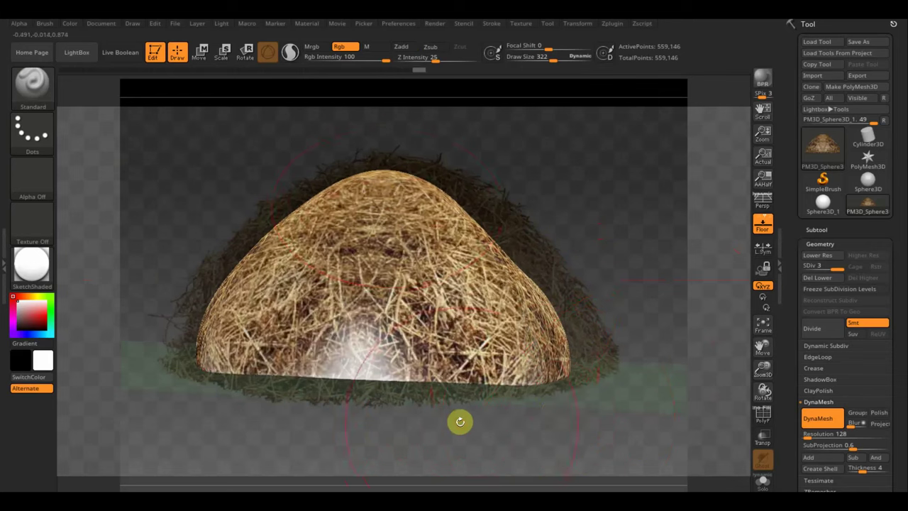
Orbit the dome all round to check straw coverage, ending facing the front
mouse_move(459, 422)
left_mouse_down()
mouse_move(514, 434)
mouse_move(426, 379)
mouse_move(417, 264)
left_mouse_up()
mouse_move(531, 410)
left_mouse_down()
mouse_move(503, 411)
mouse_move(532, 417)
mouse_move(421, 419)
mouse_move(442, 359)
mouse_move(404, 234)
left_mouse_up()
mouse_move(451, 404)
left_mouse_down()
mouse_move(484, 418)
mouse_move(550, 415)
mouse_move(353, 199)
left_mouse_up()
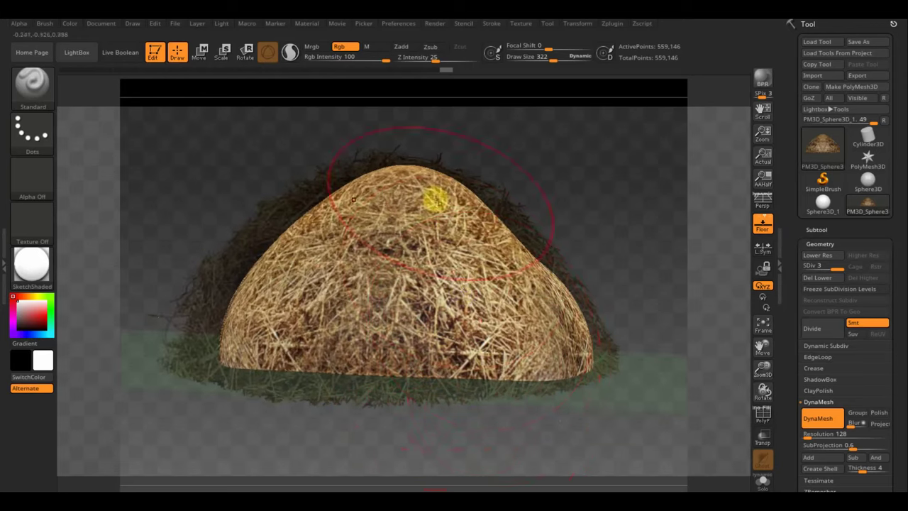
mouse_move(569, 437)
left_mouse_down()
mouse_move(494, 432)
mouse_move(329, 447)
mouse_move(373, 392)
mouse_move(428, 458)
mouse_move(402, 461)
left_mouse_up()
mouse_move(483, 454)
left_mouse_down()
mouse_move(452, 450)
mouse_move(462, 458)
mouse_move(472, 452)
mouse_move(462, 445)
mouse_move(523, 449)
mouse_move(471, 420)
left_mouse_up()
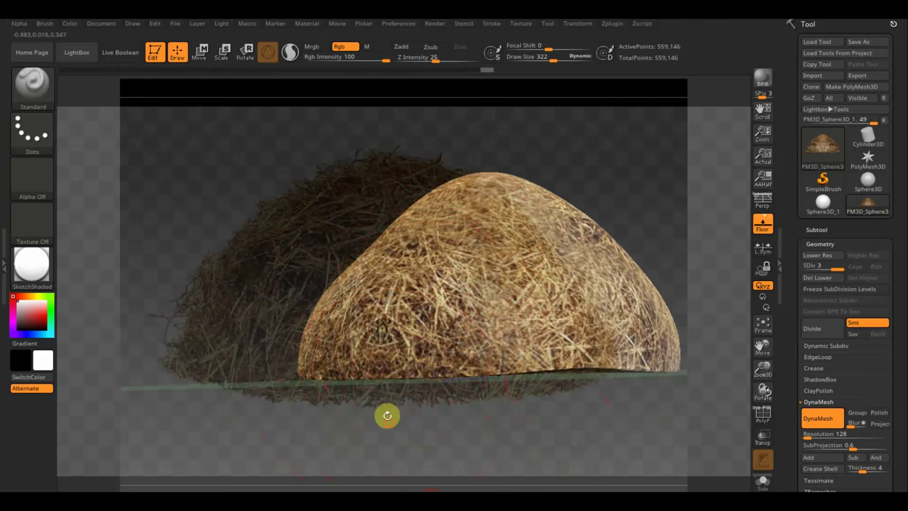
mouse_move(387, 415)
left_mouse_down()
mouse_move(416, 432)
mouse_move(480, 435)
left_mouse_up()
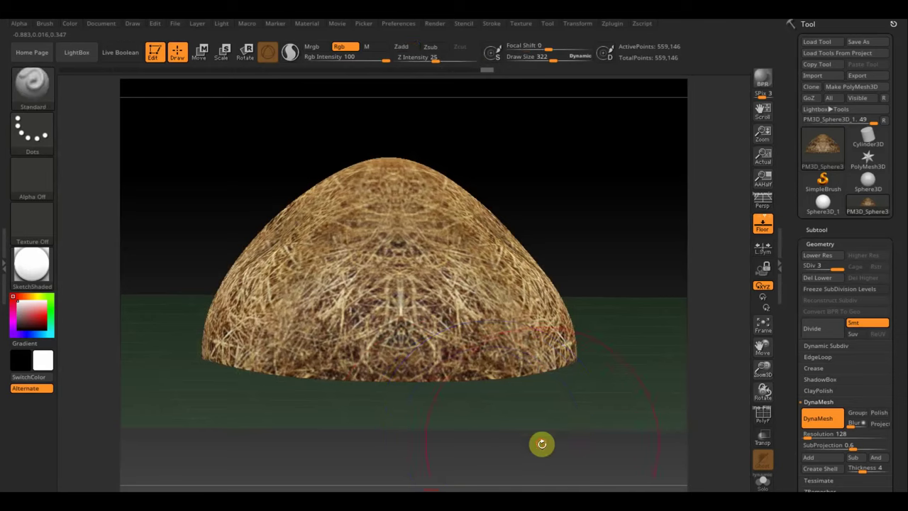
Tilt the dome to view its top, then show and shrink the hay image overlay
mouse_move(542, 443)
left_mouse_down()
mouse_move(551, 429)
mouse_move(615, 444)
mouse_move(596, 407)
mouse_move(577, 432)
mouse_move(597, 435)
mouse_move(599, 412)
left_mouse_up()
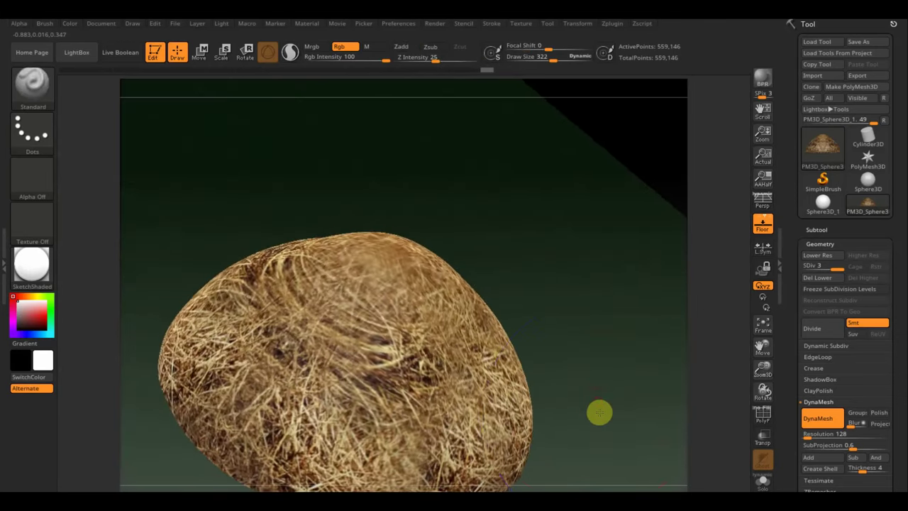
key("shift+z")
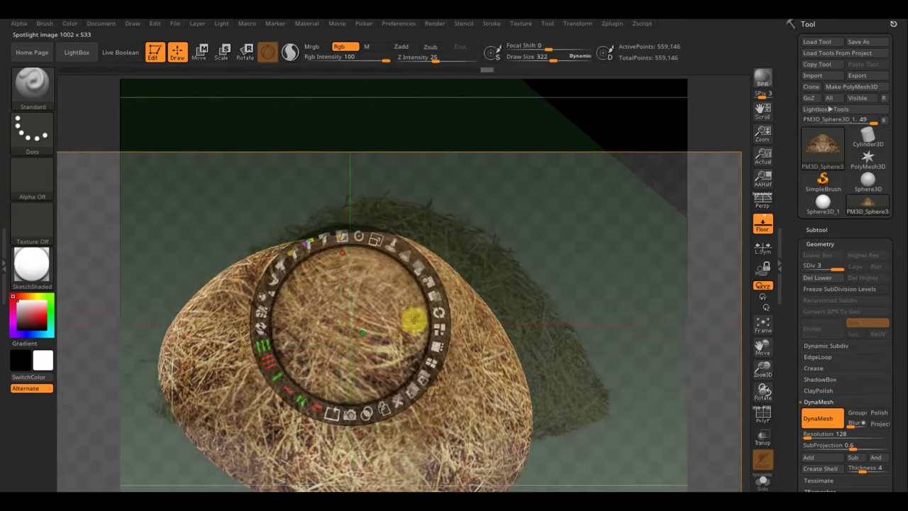
mouse_move(413, 319)
left_mouse_down()
mouse_move(401, 344)
mouse_move(385, 345)
mouse_move(541, 317)
mouse_move(537, 338)
left_mouse_up()
key("z")
key("shift+z")
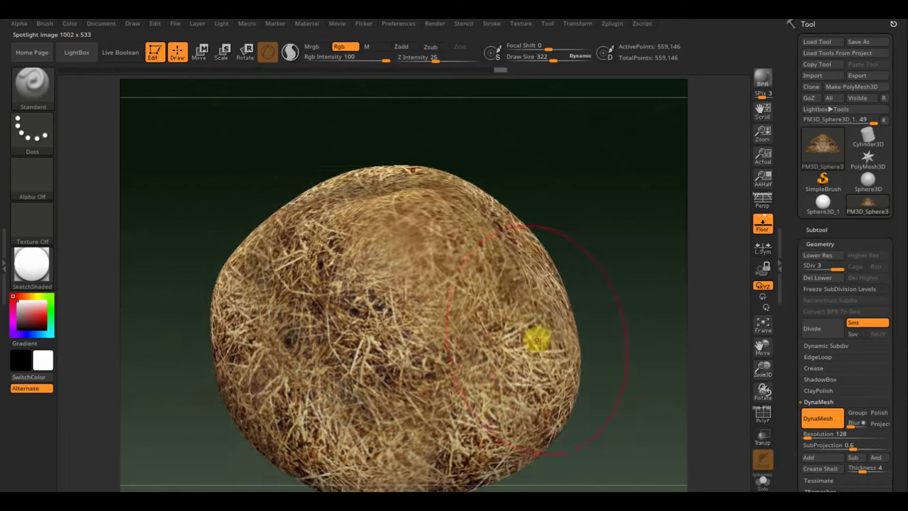
key("shift+z")
Move and enlarge the hay image over the crown and paint straw onto it
left_click_drag(383, 370, 383, 293)
mouse_move(394, 211)
left_mouse_down()
mouse_move(405, 215)
mouse_move(381, 243)
left_mouse_up()
key("z")
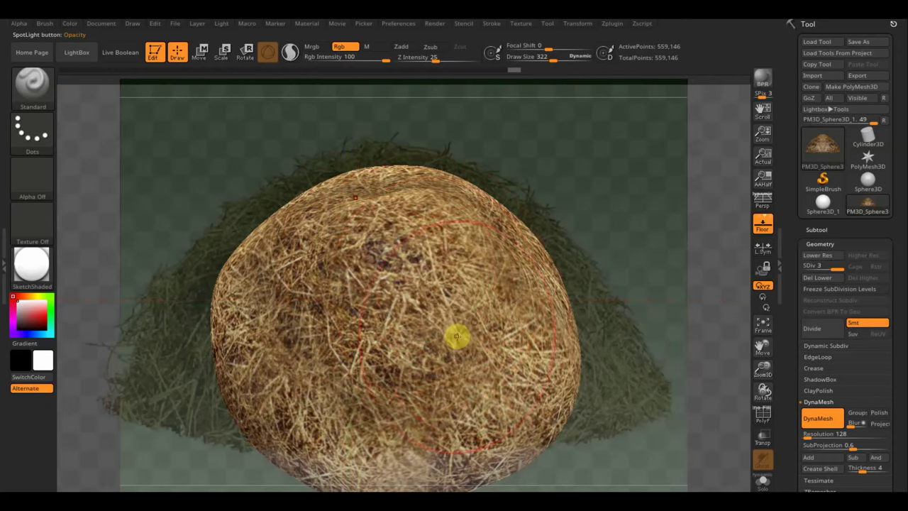
left_click_drag(406, 349, 460, 262)
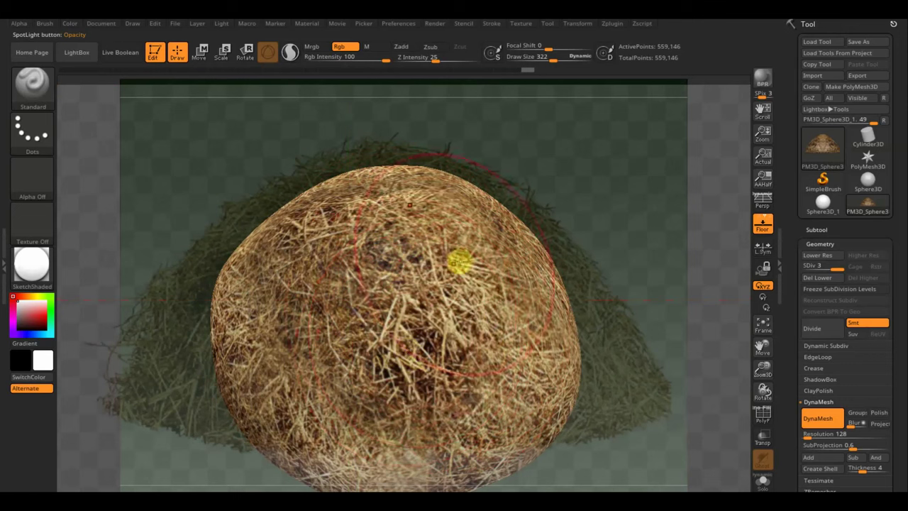
left_click(383, 312)
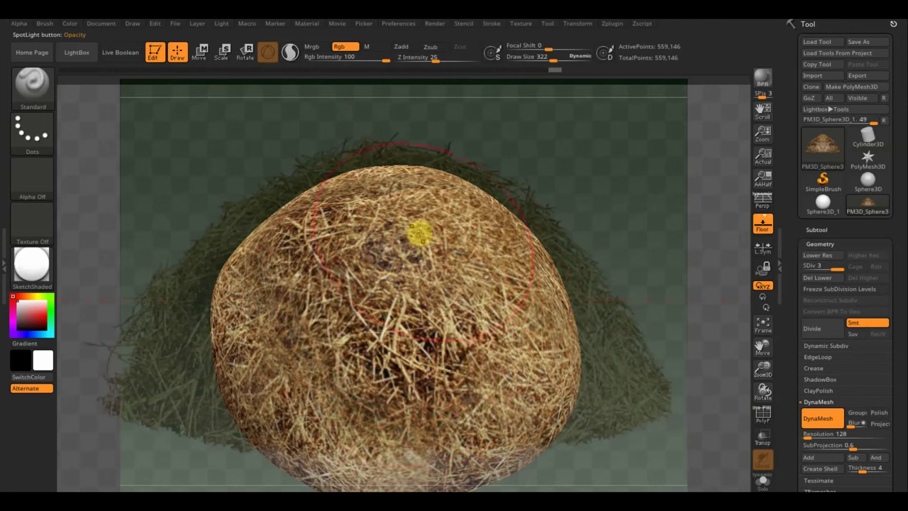
mouse_move(416, 229)
right_mouse_down()
mouse_move(627, 168)
mouse_move(628, 192)
mouse_move(646, 217)
right_mouse_up()
Lower, shrink and rotate the hay image to fit the dome, then paint straw down its front
key("shift+z")
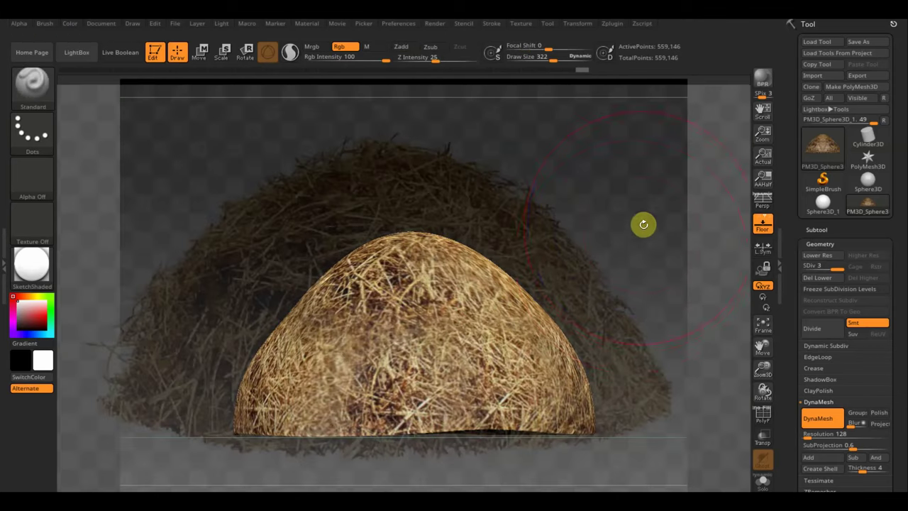
key("z")
mouse_move(364, 289)
left_mouse_down()
mouse_move(376, 341)
mouse_move(382, 335)
left_mouse_up()
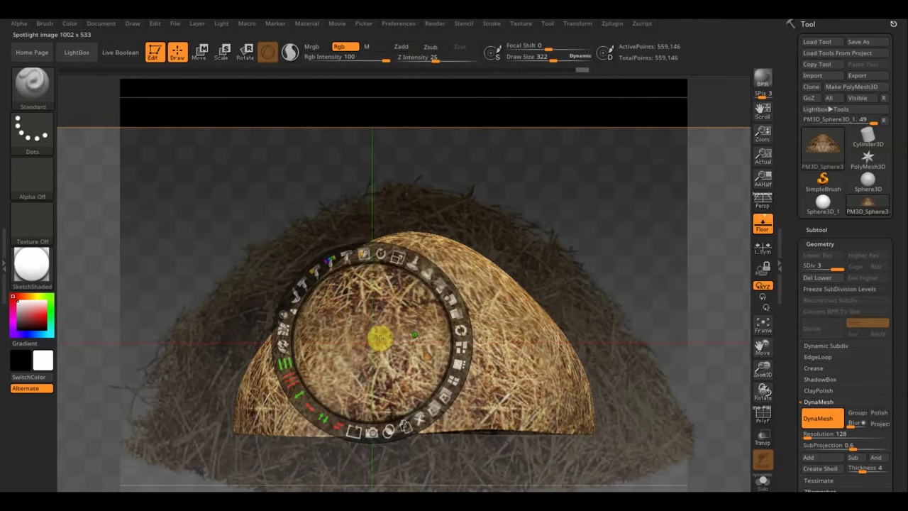
key("z")
key("z")
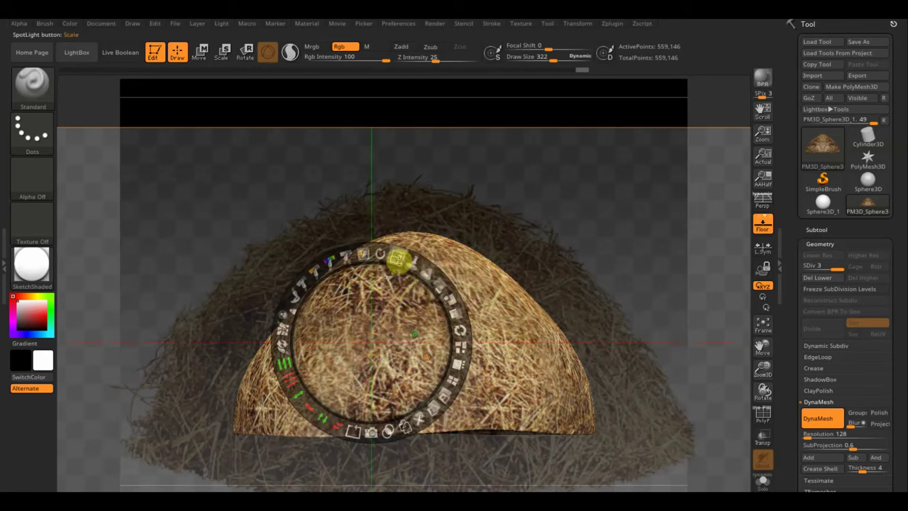
left_click_drag(397, 260, 377, 257)
left_click_drag(391, 310, 395, 303)
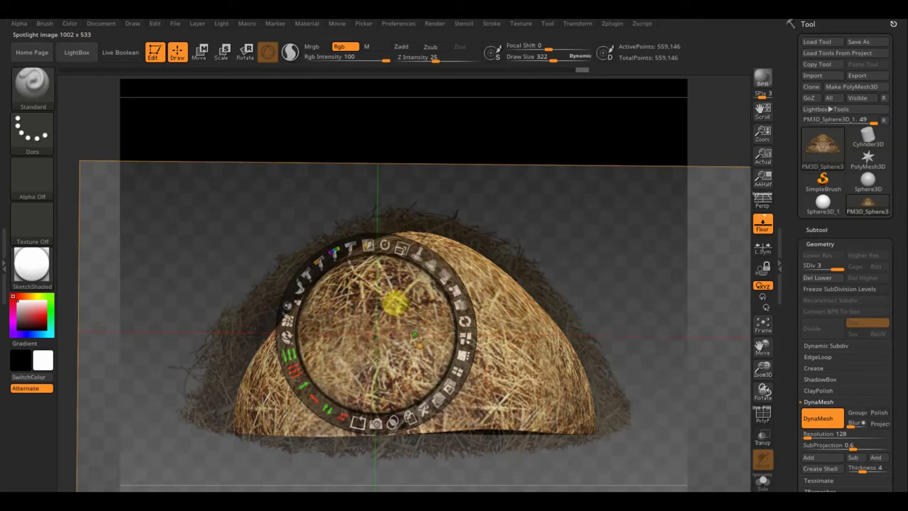
key("z")
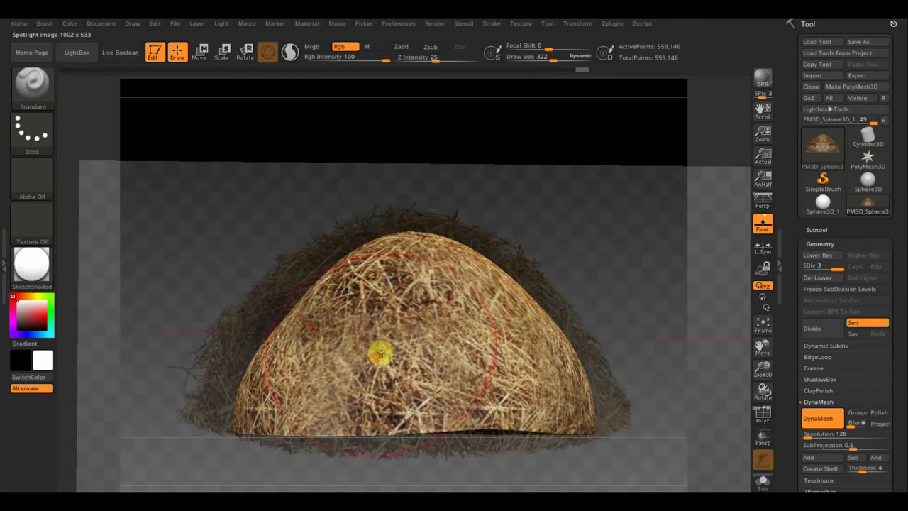
left_click_drag(422, 363, 457, 385)
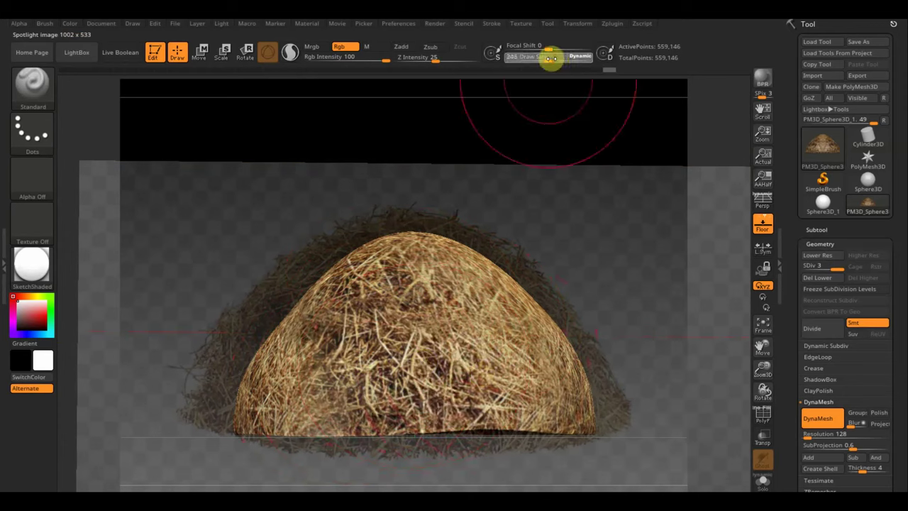
Reduce the brush size from 322 to 86 and rotate to check, restoring the hay overlay
left_click_drag(561, 71, 530, 59)
left_click_drag(537, 140, 604, 156)
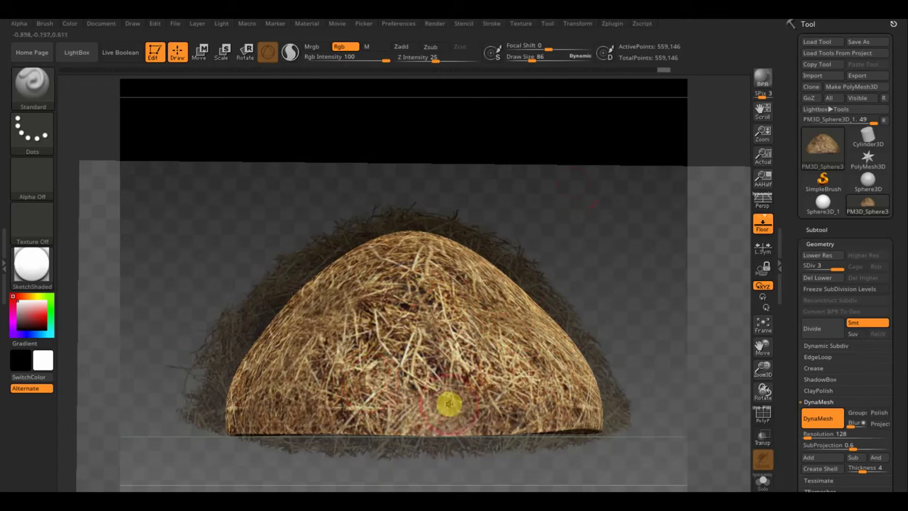
left_click_drag(520, 253, 626, 279)
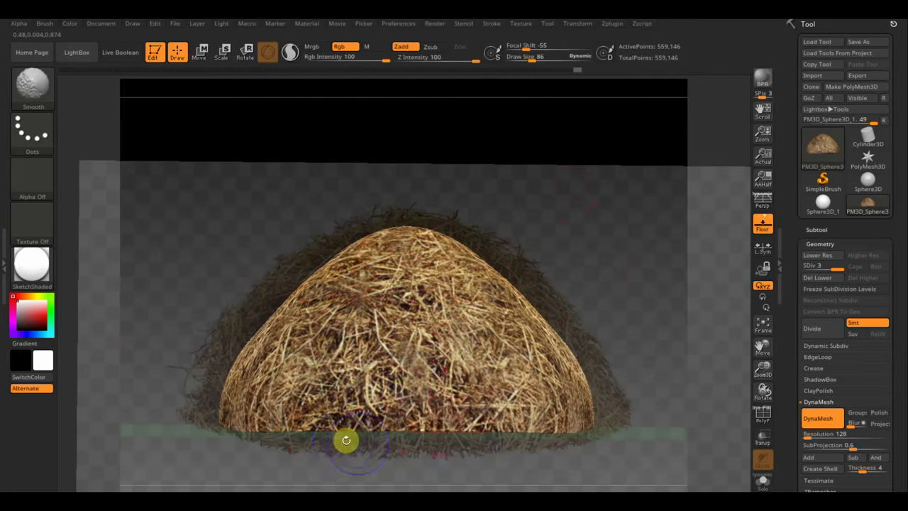
left_click_drag(344, 435, 402, 480)
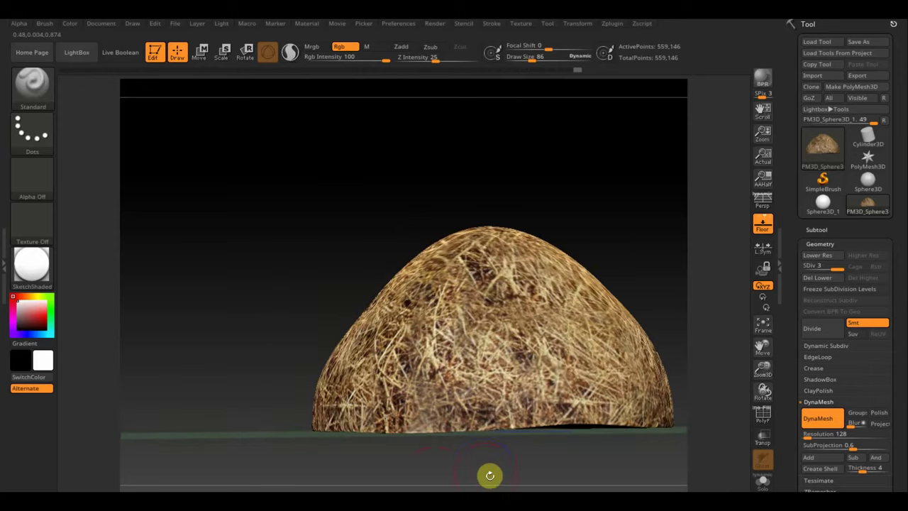
key("shift+z")
Raise the brush size to 175, paint hay on the dome's right side, then snap to a side view
left_click_drag(413, 358, 462, 348)
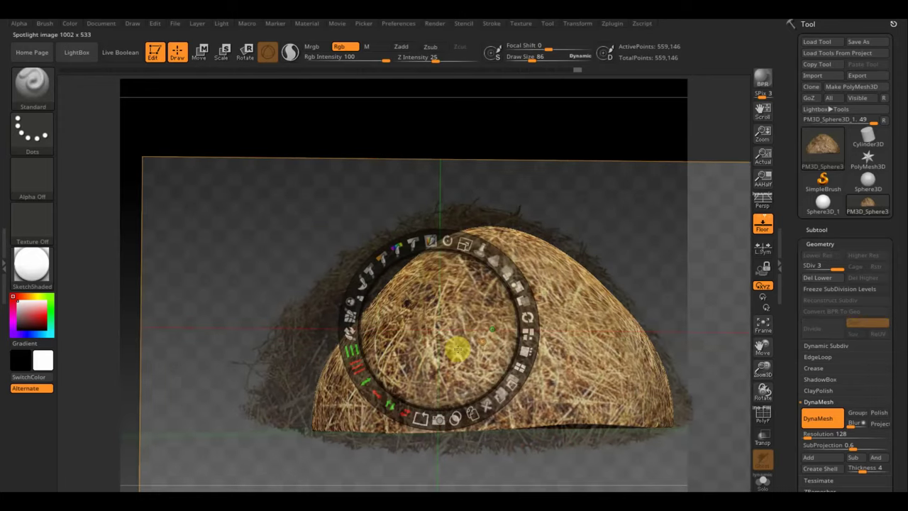
key("z")
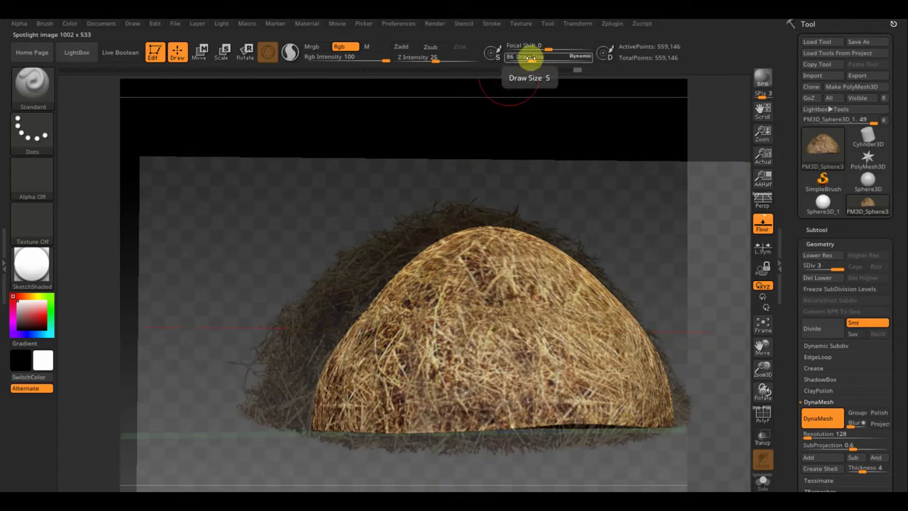
left_click_drag(530, 58, 541, 61)
left_click_drag(513, 264, 639, 406)
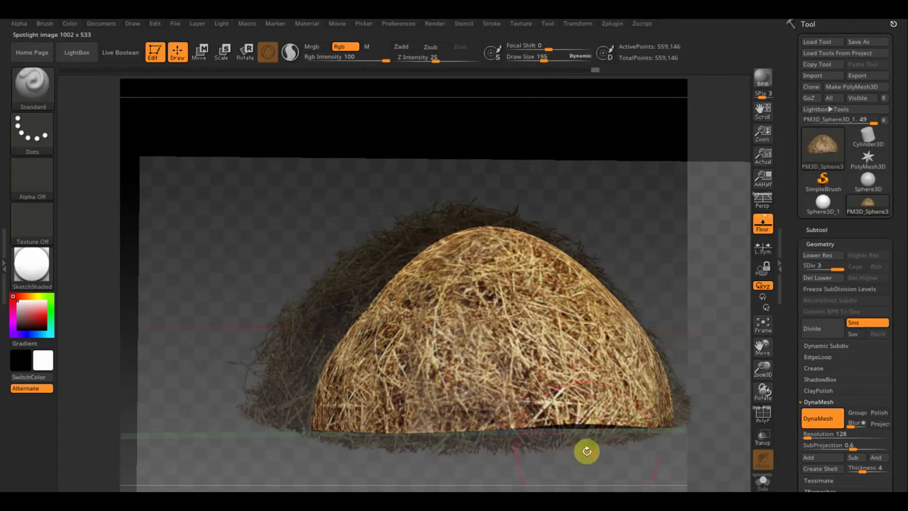
mouse_move(586, 450)
left_mouse_down()
mouse_move(616, 454)
mouse_move(533, 464)
mouse_move(546, 471)
mouse_move(565, 450)
left_mouse_up()
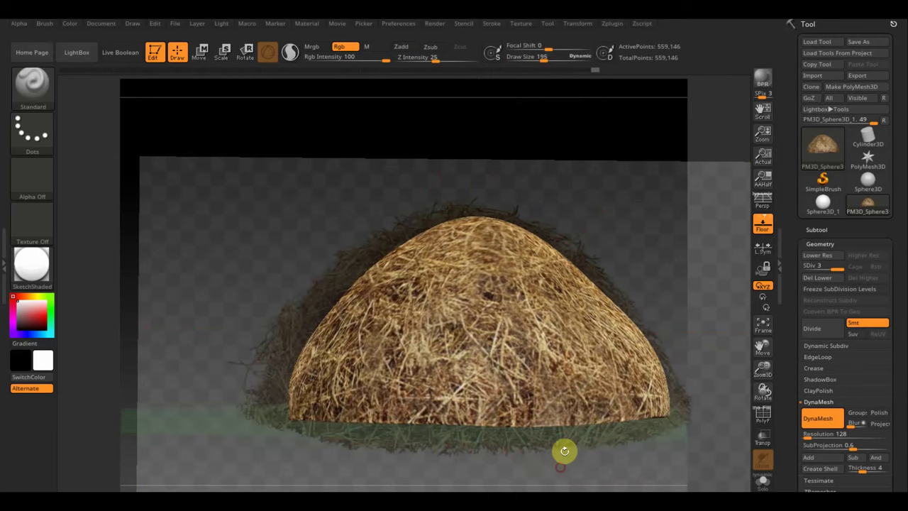
mouse_move(610, 475)
left_mouse_down()
mouse_move(577, 466)
mouse_move(645, 466)
mouse_move(577, 466)
mouse_move(573, 476)
mouse_move(543, 470)
mouse_move(559, 472)
left_mouse_up()
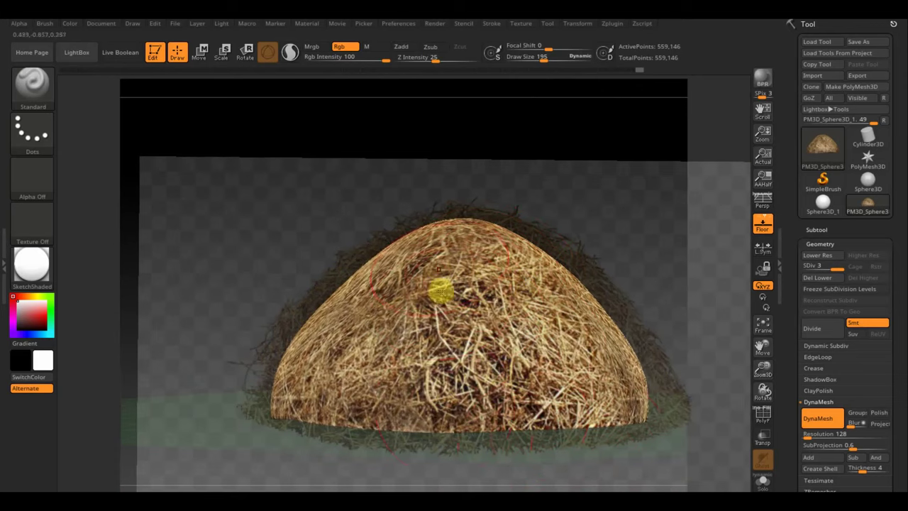
key("shift")
left_click_drag(440, 487, 548, 488)
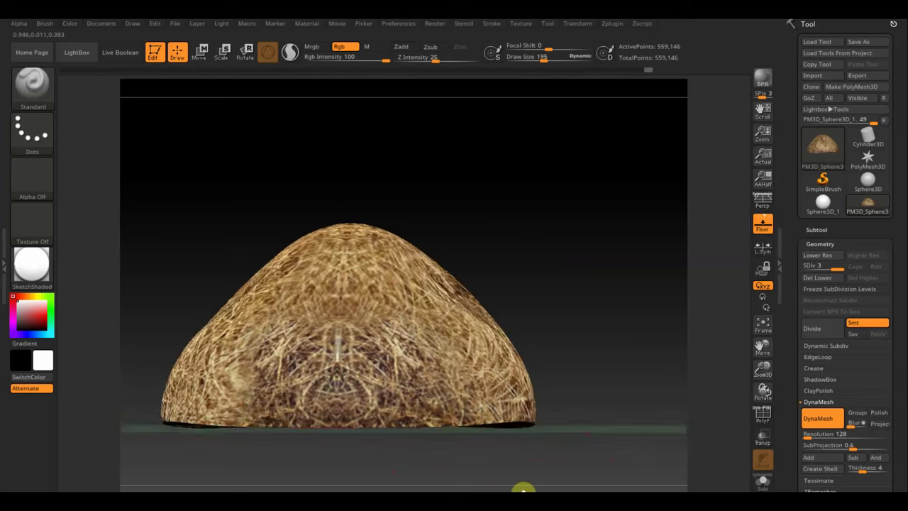
Move and enlarge the hay image to the left and paint the dome's lower centre
key("shift+z")
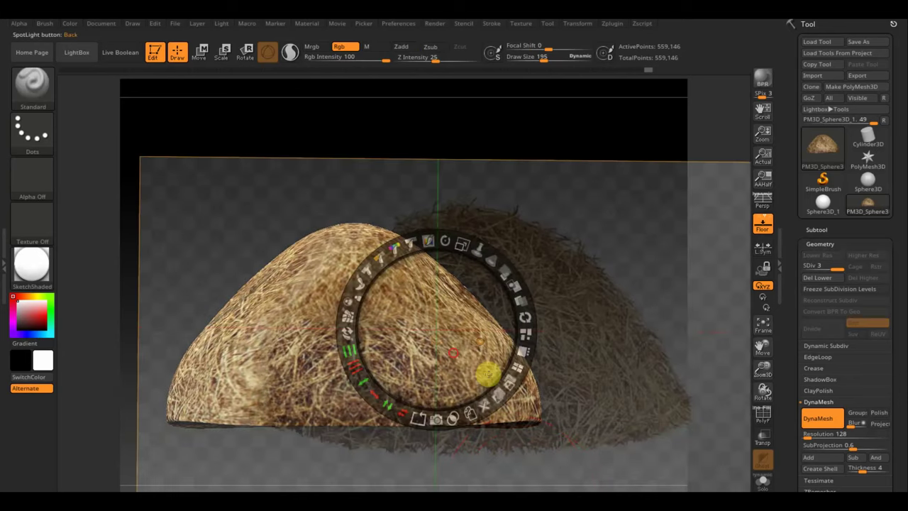
left_click_drag(488, 373, 280, 355)
key("z")
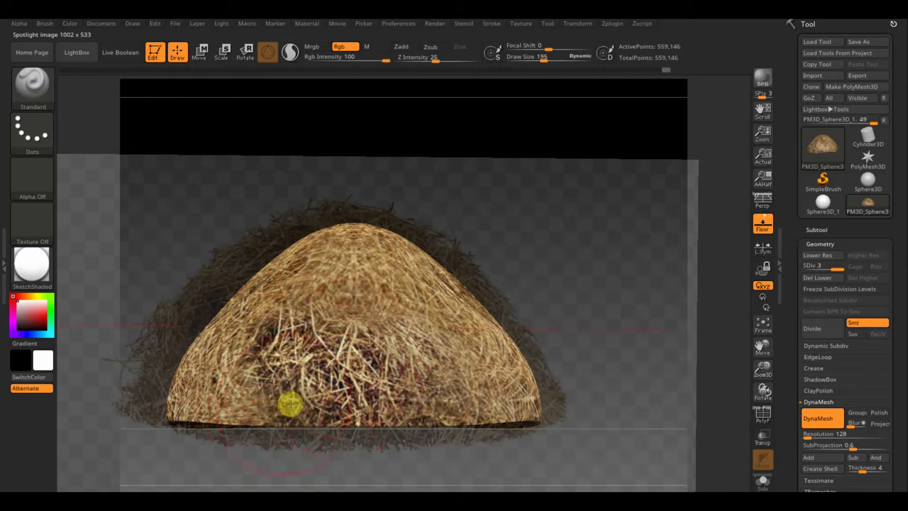
key("z")
left_click_drag(369, 372, 267, 356)
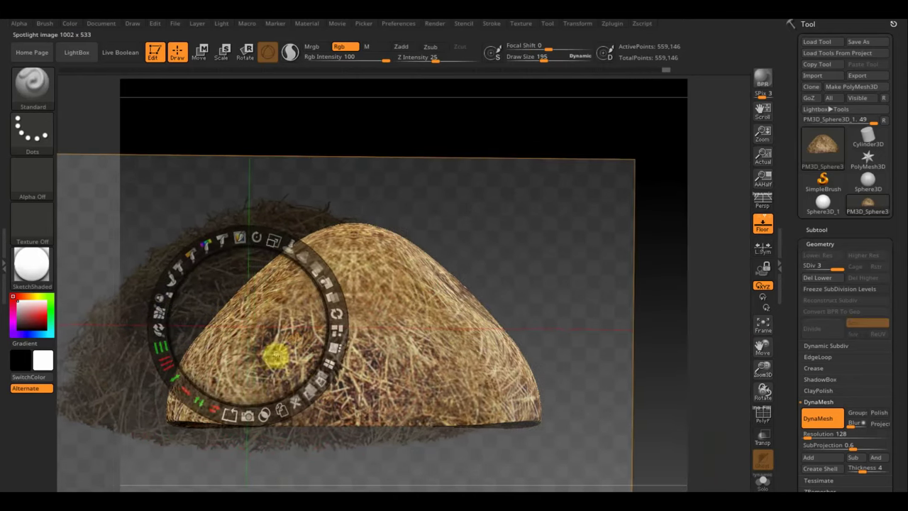
key("z")
left_click_drag(391, 387, 334, 318)
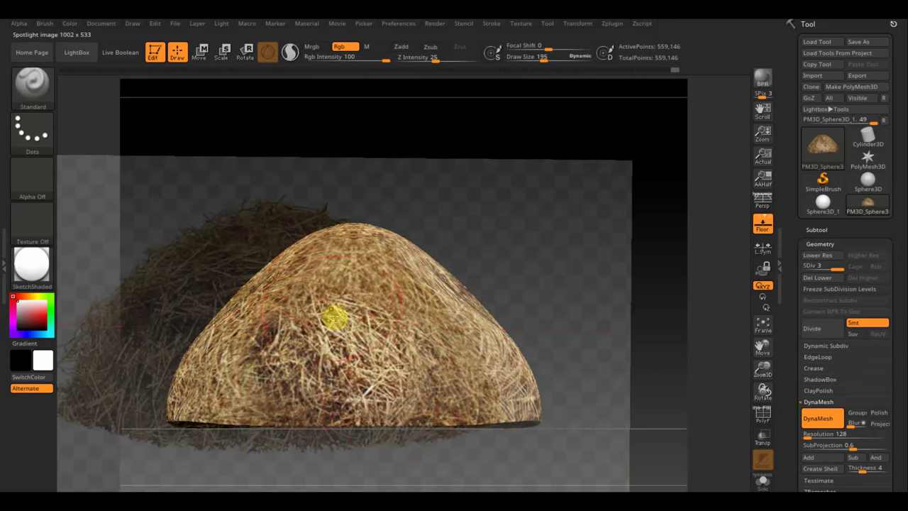
Reposition the hay image to the right for another projection pass
key("shift+z")
key("z")
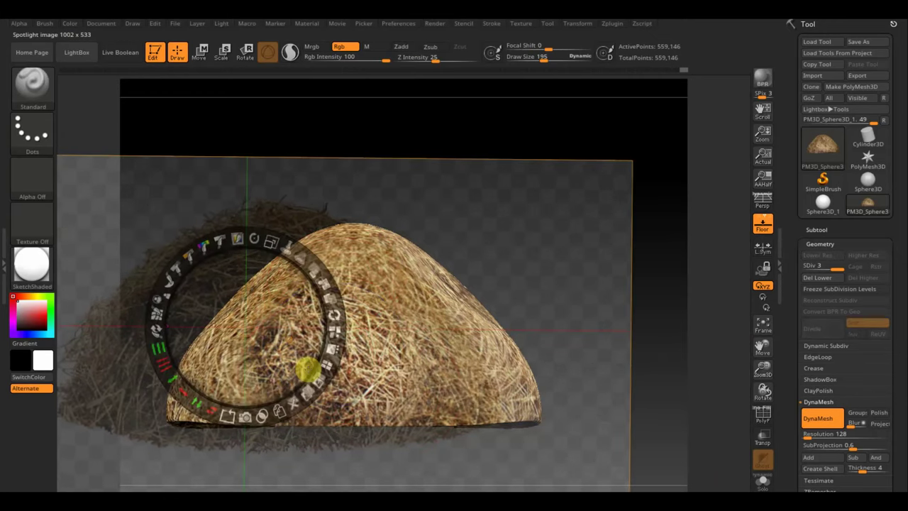
left_click_drag(242, 333, 375, 314)
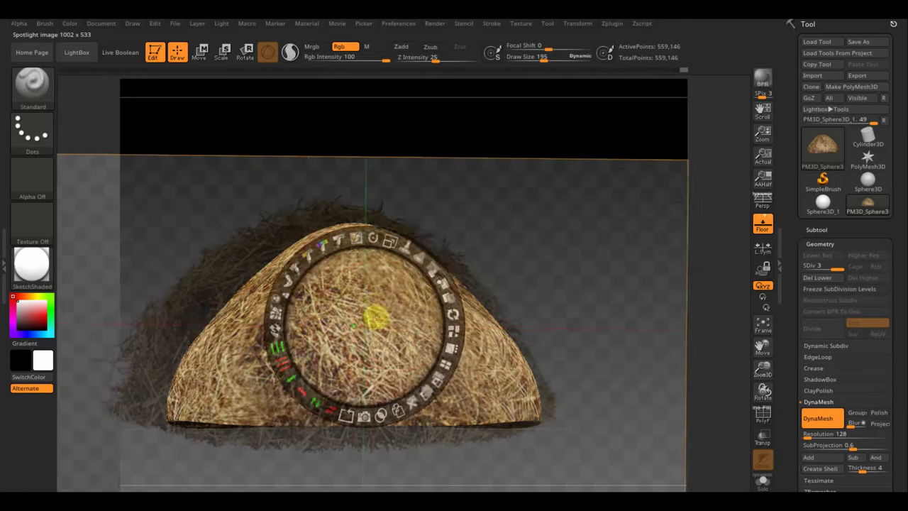
key("z")
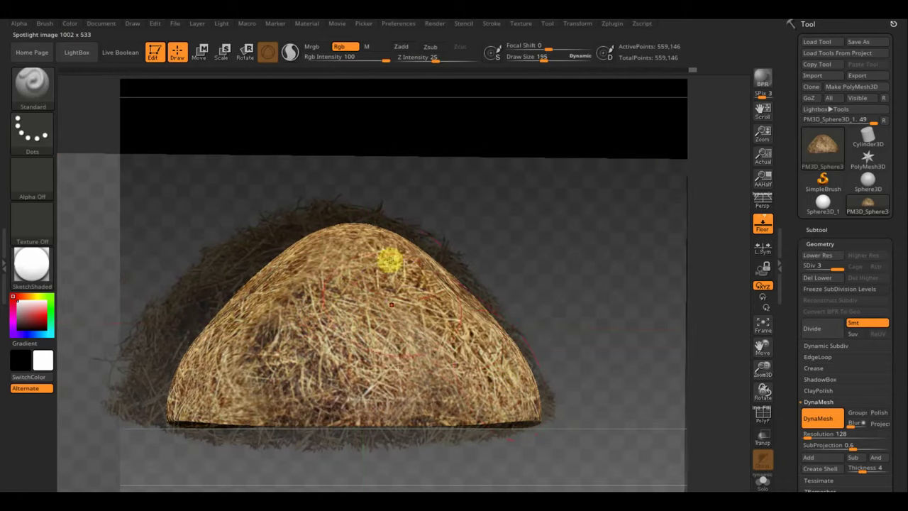
key("shift+z")
Orbit to a new angle and move the hay image right and up over the dome
left_click_drag(577, 286, 557, 298)
key("shift+z")
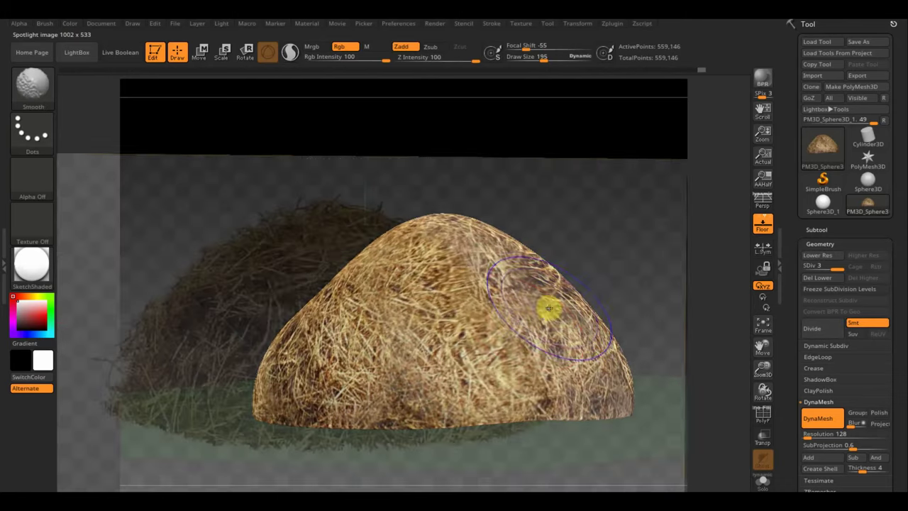
mouse_move(387, 351)
left_mouse_down()
mouse_move(416, 324)
mouse_move(438, 337)
left_mouse_up()
key("z")
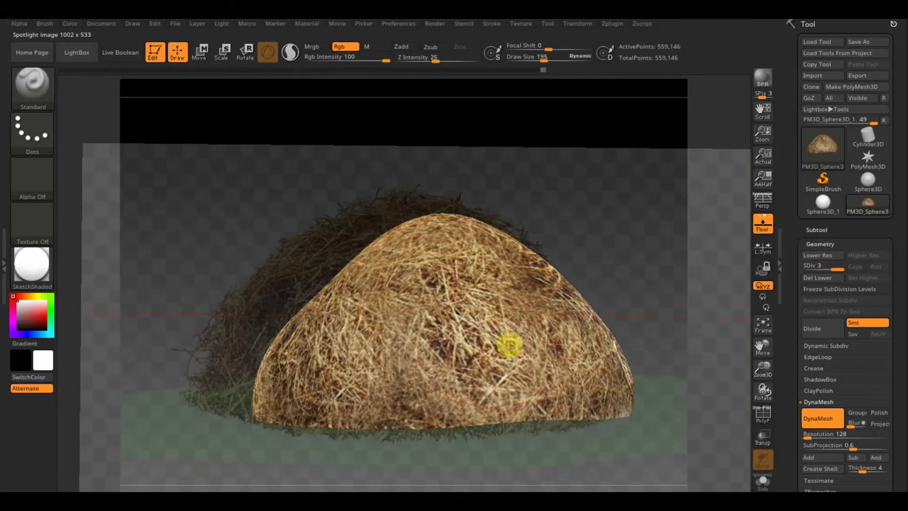
key("shift+z")
Turn to the dome's other side and move the hay image left and down
left_click_drag(498, 460, 603, 448)
key("shift+z")
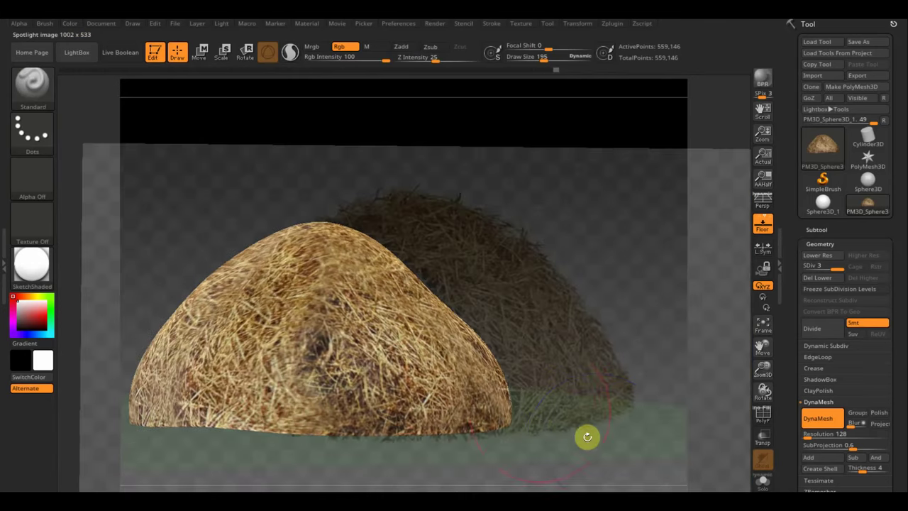
key("z")
mouse_move(430, 374)
left_mouse_down()
mouse_move(324, 348)
mouse_move(289, 361)
mouse_move(281, 376)
left_mouse_up()
key("z")
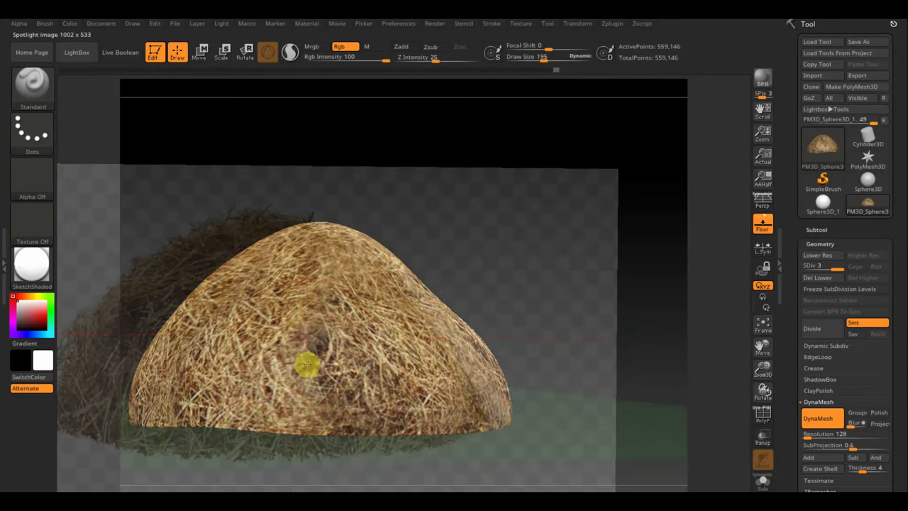
key("shift+z")
Orbit the dome around until its underside faces the view
mouse_move(578, 429)
left_mouse_down("shift")
mouse_move(557, 433)
mouse_move(655, 437)
mouse_move(641, 415)
mouse_move(648, 328)
left_mouse_up("shift")
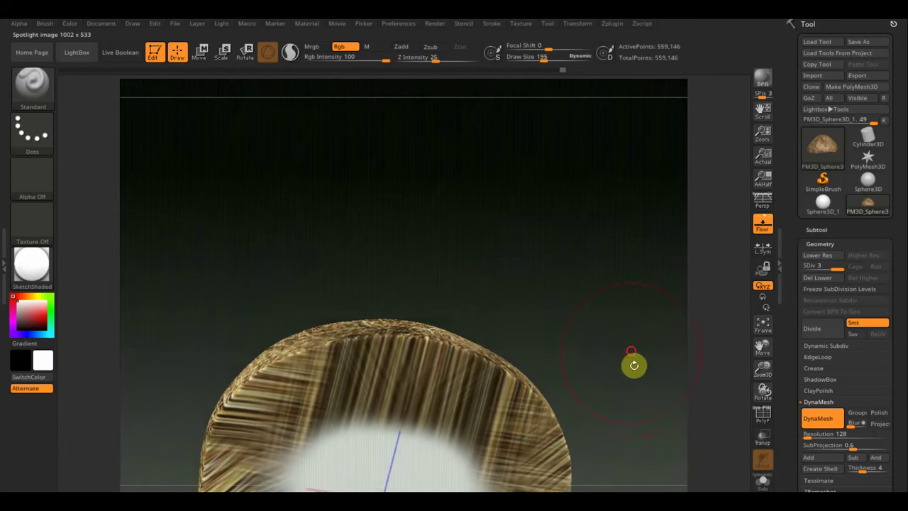
mouse_move(634, 365)
left_mouse_down()
mouse_move(614, 221)
mouse_move(607, 319)
mouse_move(622, 361)
mouse_move(618, 380)
left_mouse_up()
mouse_move(229, 156)
left_mouse_down("ctrl")
mouse_move(194, 131)
mouse_move(561, 351)
mouse_move(569, 360)
mouse_move(561, 371)
mouse_move(621, 423)
mouse_move(621, 300)
mouse_move(640, 407)
mouse_move(691, 306)
left_mouse_up("ctrl")
Hide the floor grid, enlarge and place the hay image, and paint most of the underside
left_click(764, 240)
key("shift+z")
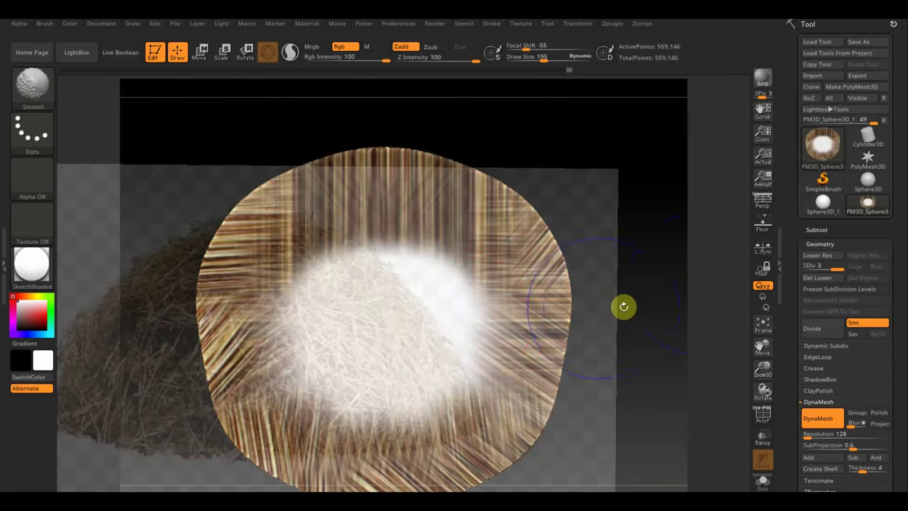
left_click(341, 296)
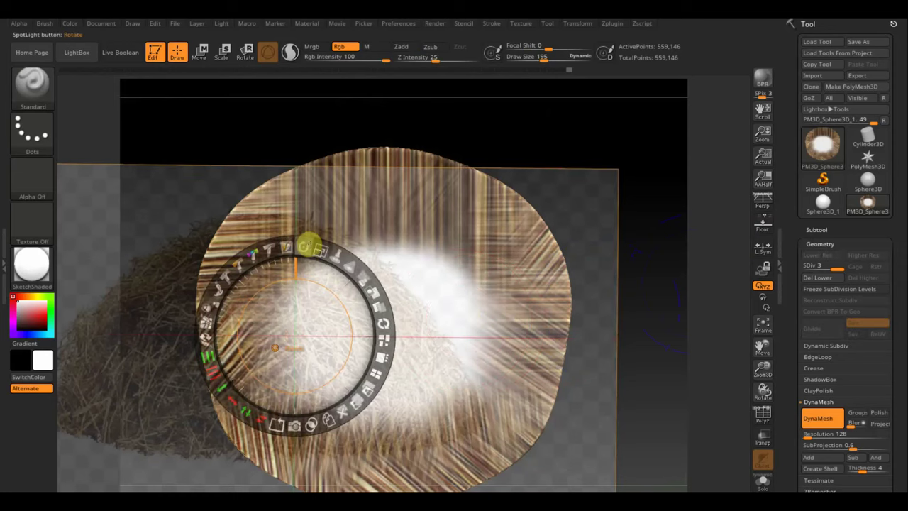
mouse_move(321, 249)
left_mouse_down()
mouse_move(375, 263)
mouse_move(379, 284)
mouse_move(409, 287)
left_mouse_up()
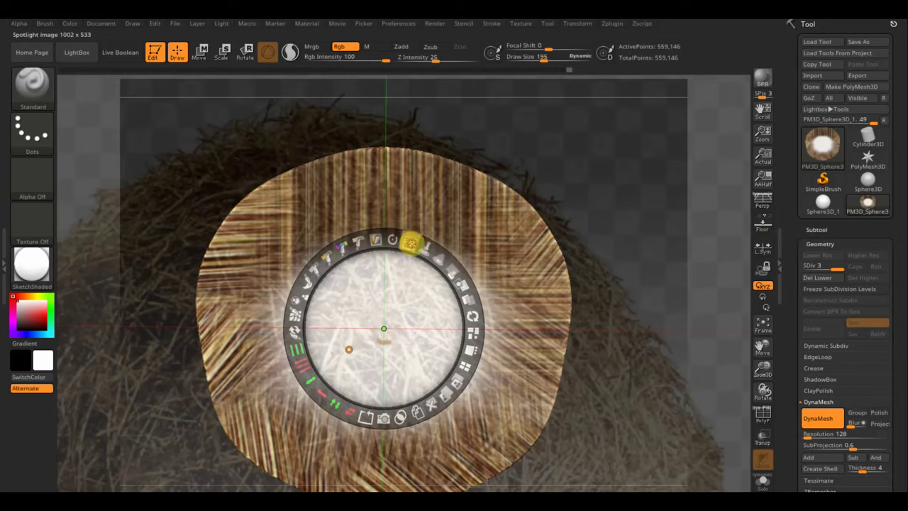
left_click_drag(378, 253, 414, 233)
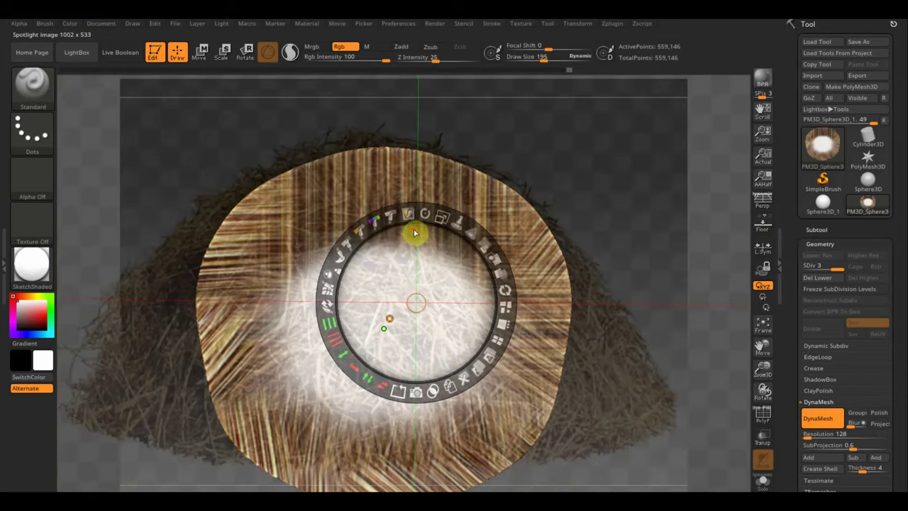
key("z")
mouse_move(523, 345)
left_mouse_down()
mouse_move(513, 277)
mouse_move(318, 196)
mouse_move(278, 379)
mouse_move(437, 251)
mouse_move(466, 303)
mouse_move(554, 405)
mouse_move(242, 401)
left_mouse_up()
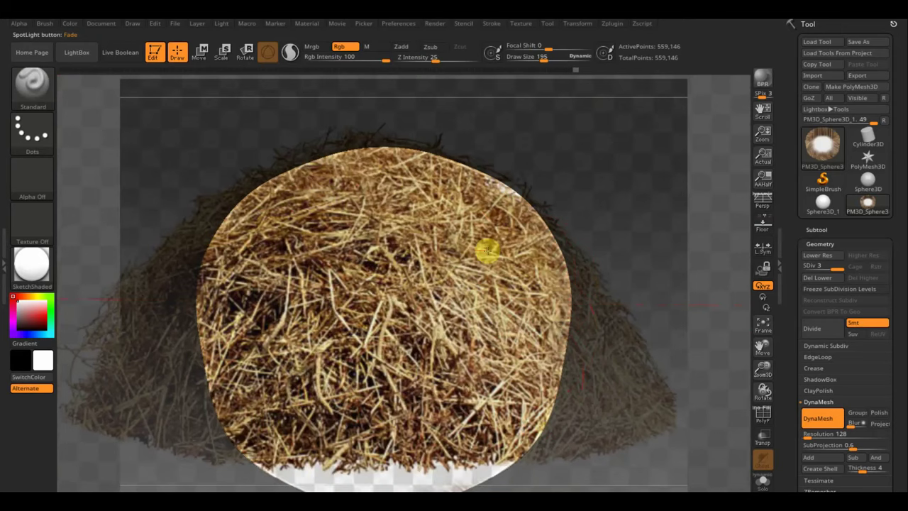
Move the hay image down, paint the white bottom of the underside, and inspect it
key("shift+z")
key("shift+z")
mouse_move(432, 260)
left_mouse_down()
mouse_move(425, 341)
mouse_move(424, 329)
left_mouse_up()
key("z")
mouse_move(462, 405)
left_mouse_down()
mouse_move(405, 462)
mouse_move(280, 405)
left_mouse_up()
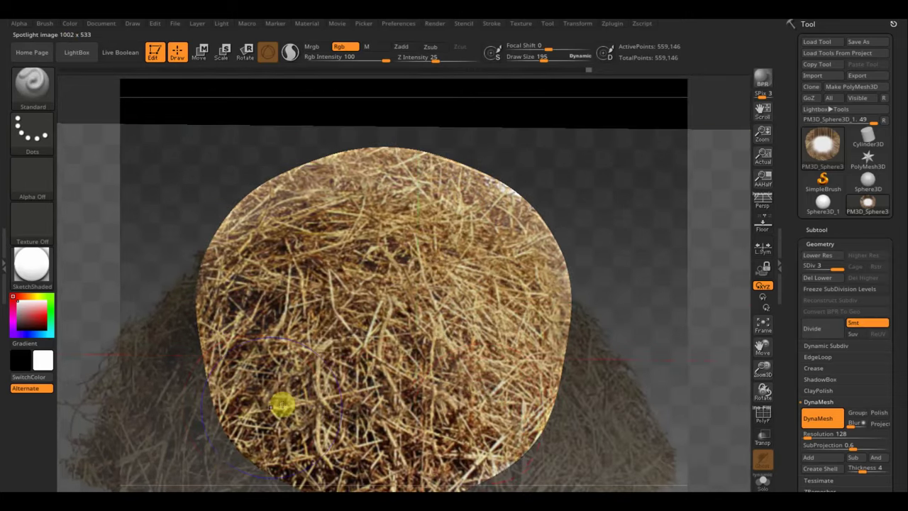
key("shift+z")
key("shift+z")
left_click_drag(379, 368, 428, 295)
key("z")
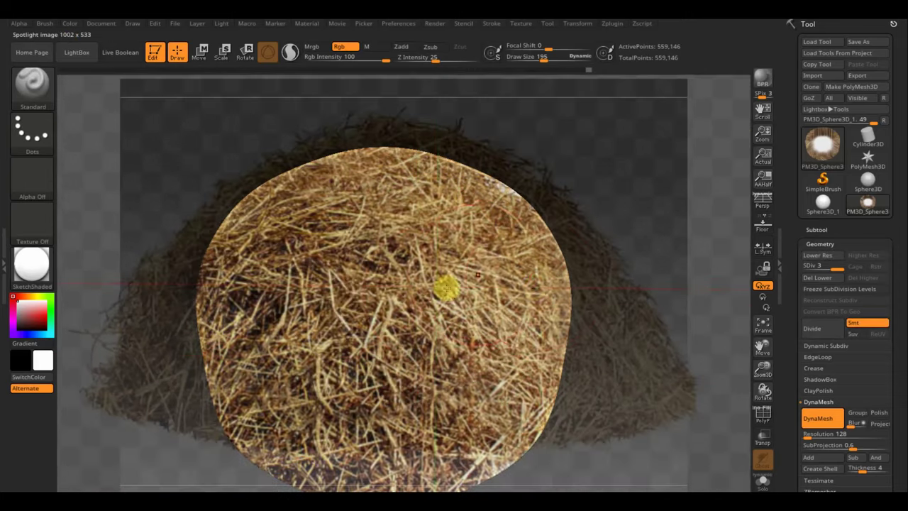
key("shift+z")
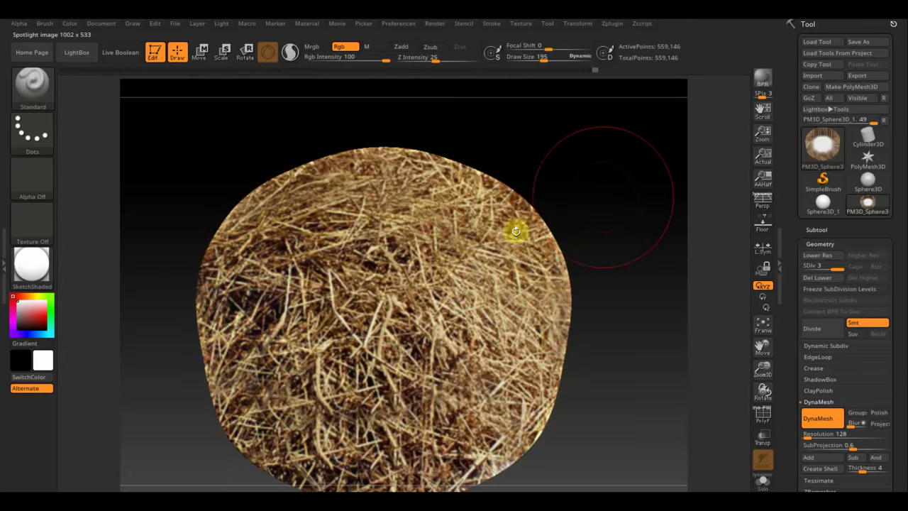
mouse_move(602, 192)
left_mouse_down()
mouse_move(602, 367)
mouse_move(641, 336)
mouse_move(654, 277)
mouse_move(670, 334)
mouse_move(646, 359)
left_mouse_up()
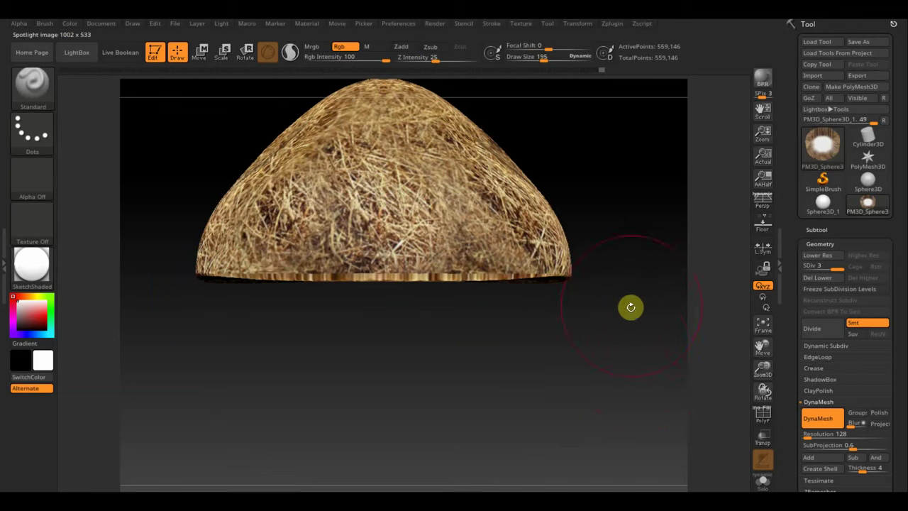
Move the hay image upward and reduce the brush size from 33 to 30
key("shift+z")
key("z")
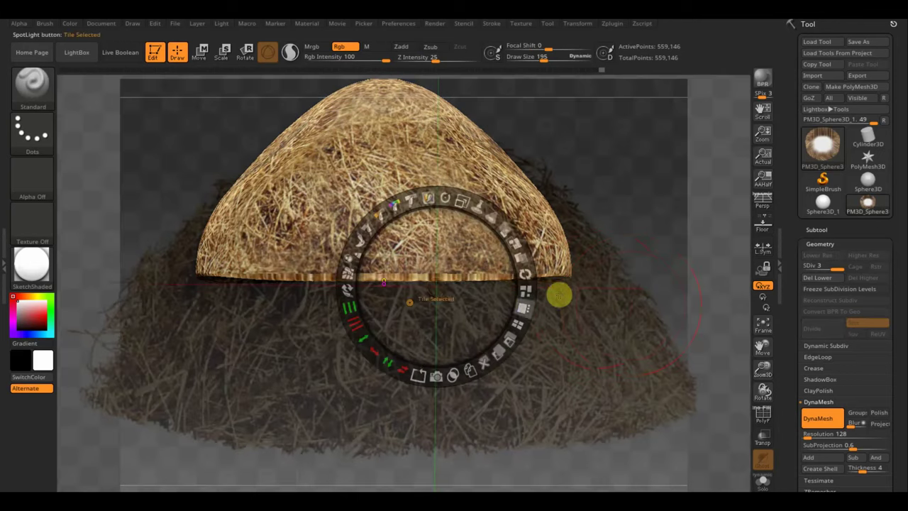
mouse_move(557, 293)
left_mouse_down()
mouse_move(462, 249)
mouse_move(450, 146)
left_mouse_up()
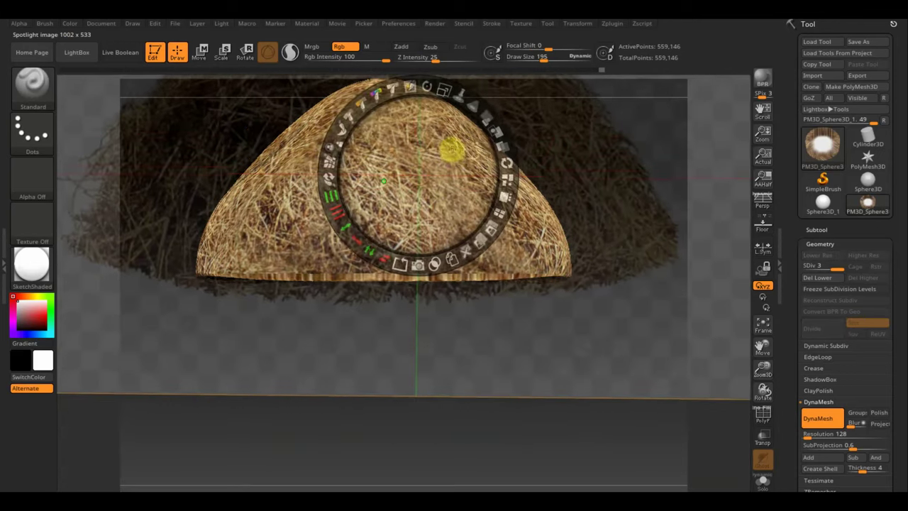
key("z")
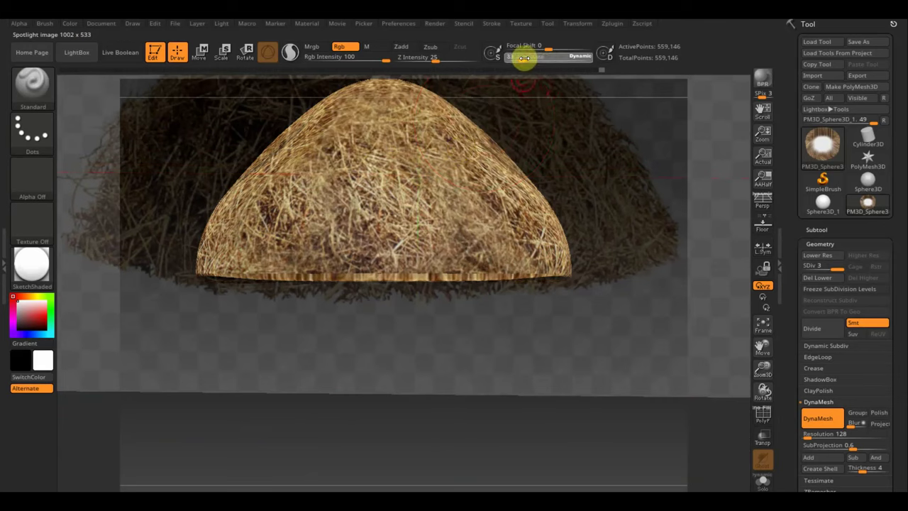
left_click_drag(523, 57, 520, 58)
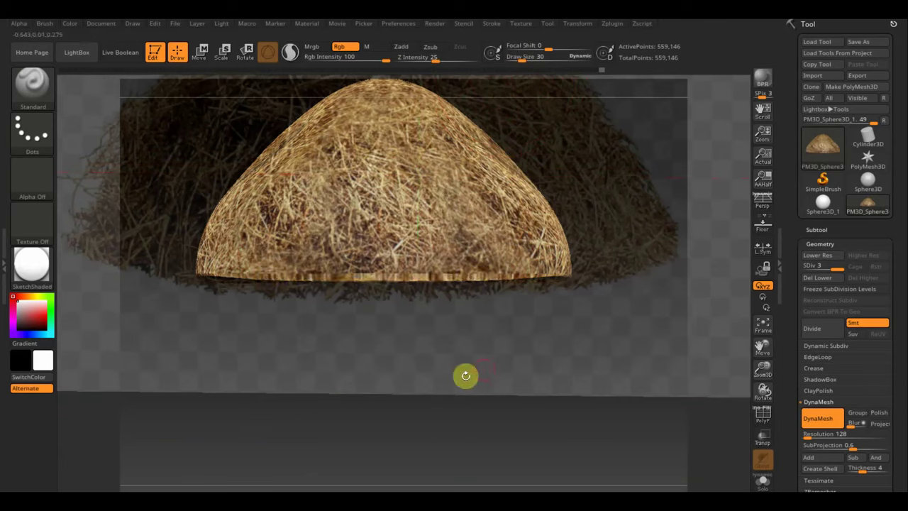
Tilt the dome and move and rotate the hay image down over it for painting
mouse_move(514, 358)
left_mouse_down()
mouse_move(512, 371)
mouse_move(513, 346)
left_mouse_up()
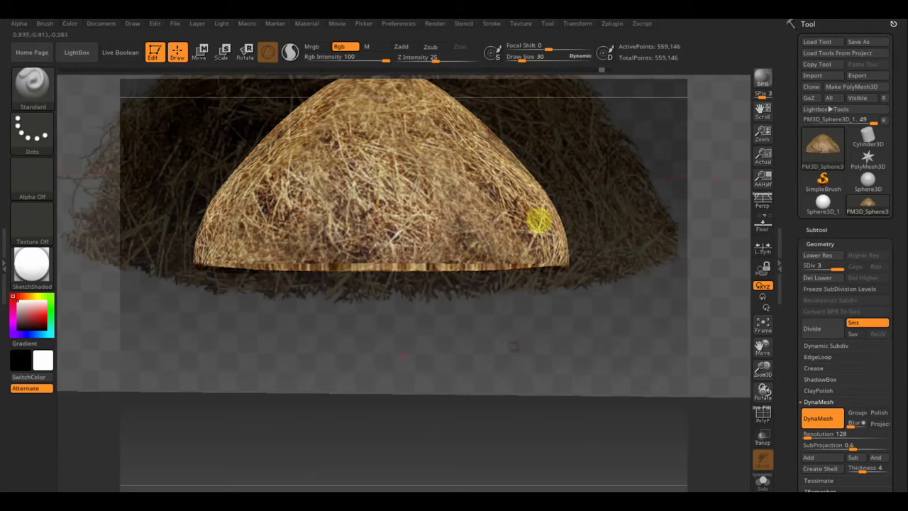
left_click_drag(571, 356, 575, 410)
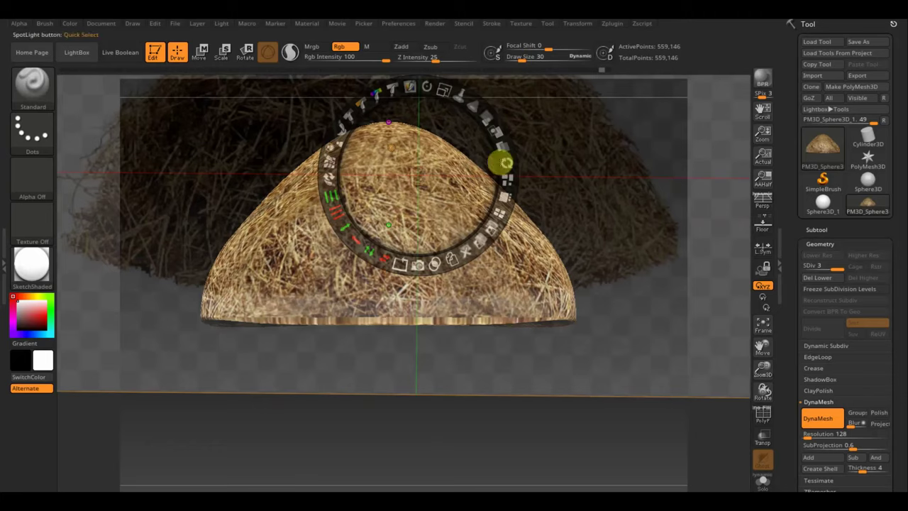
mouse_move(502, 163)
left_mouse_down()
mouse_move(480, 223)
mouse_move(467, 199)
left_mouse_up()
mouse_move(437, 162)
left_mouse_down()
mouse_move(441, 137)
mouse_move(402, 142)
mouse_move(376, 132)
mouse_move(403, 134)
left_mouse_up()
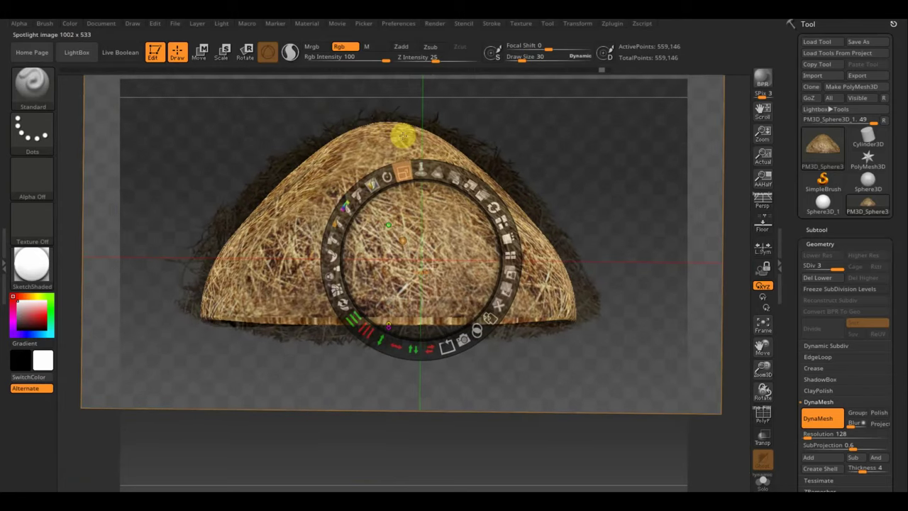
key("z")
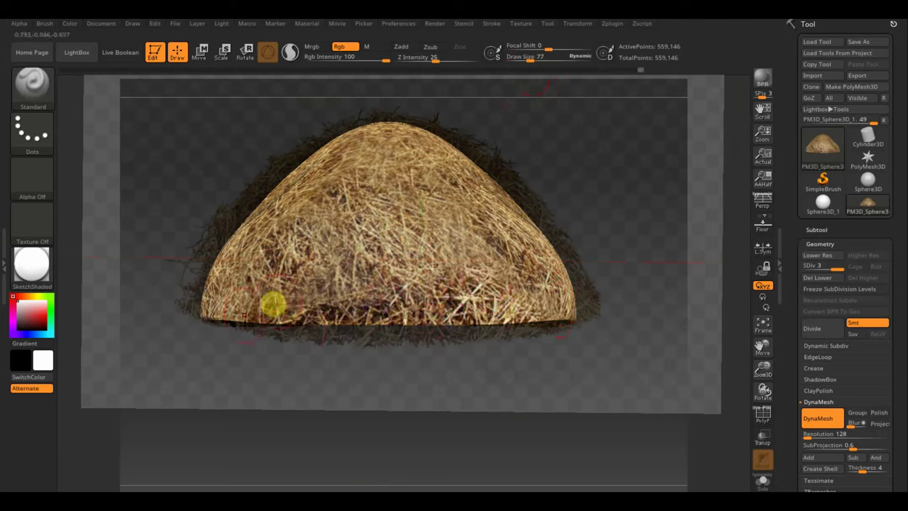
Hide the image to check the lower rim, then slide the hay image left
key("shift+z")
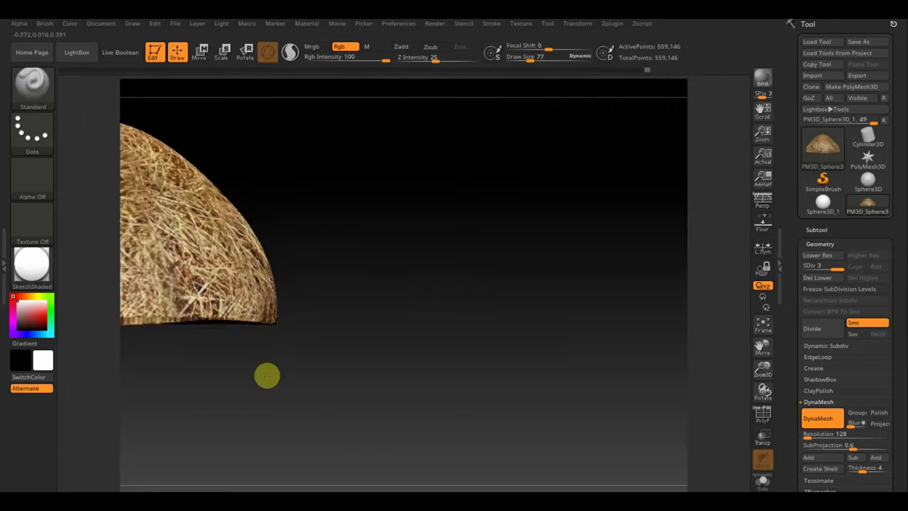
mouse_move(358, 376)
left_mouse_down()
mouse_move(348, 371)
mouse_move(468, 393)
left_mouse_up()
key("shift+z")
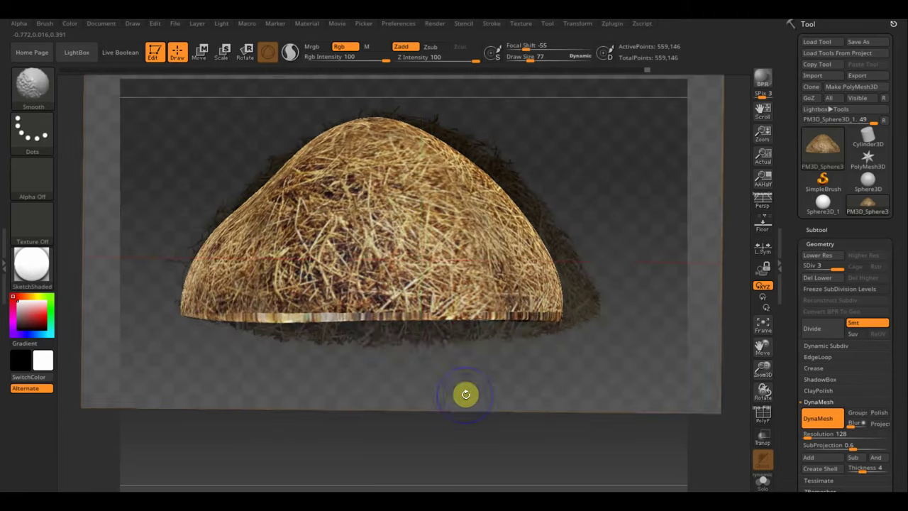
key("z")
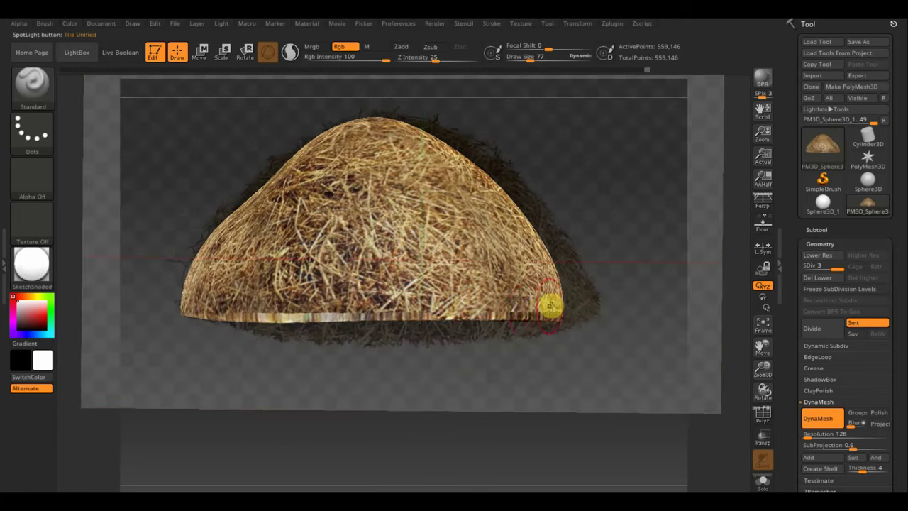
key("z")
mouse_move(503, 319)
left_mouse_down()
mouse_move(411, 274)
mouse_move(328, 272)
left_mouse_up()
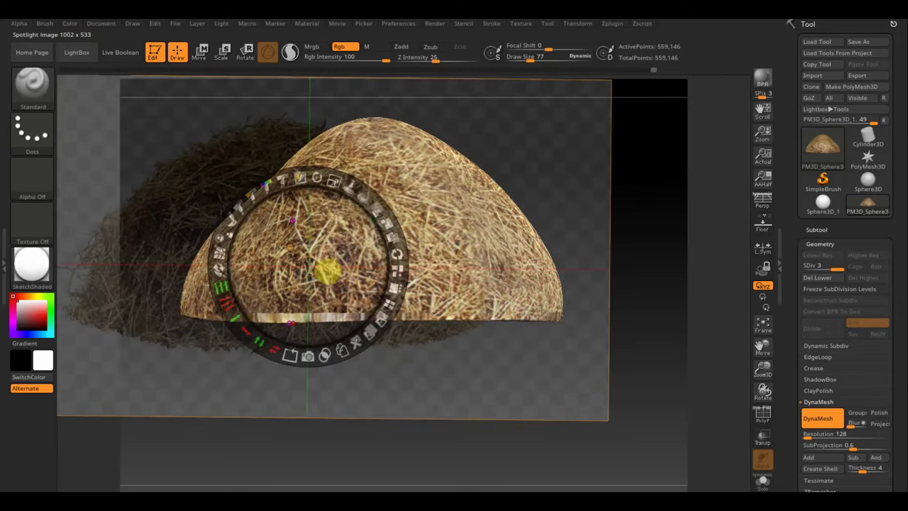
Slide the hay reference image progressively further left behind the dome
key("z")
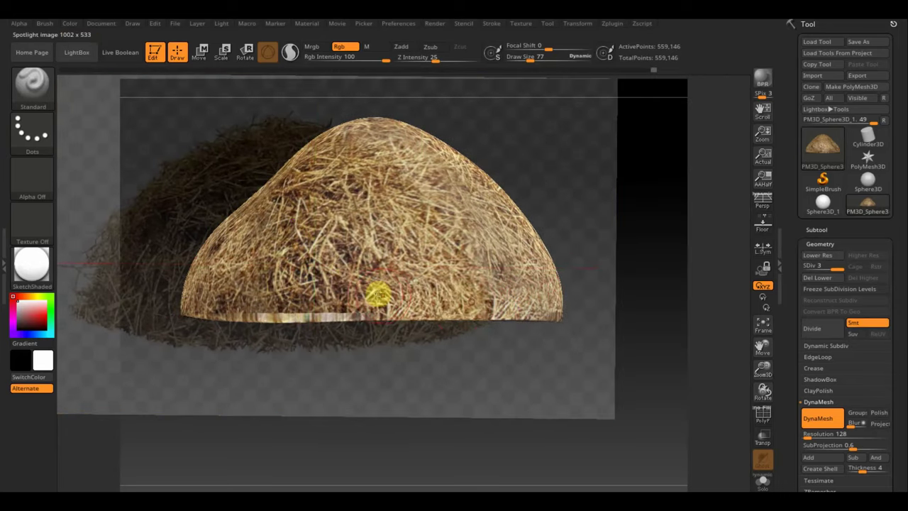
key("shift+z")
key("shift+z")
key("z")
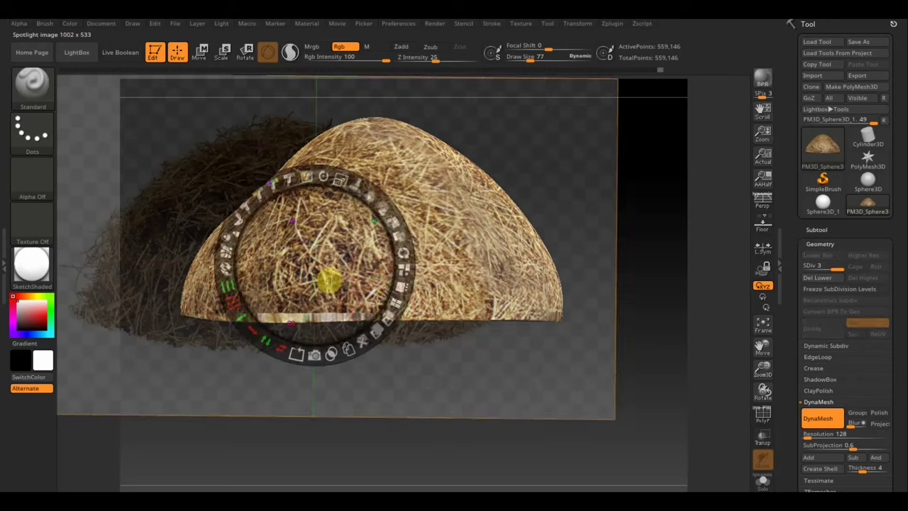
left_click_drag(324, 287, 316, 307)
key("z")
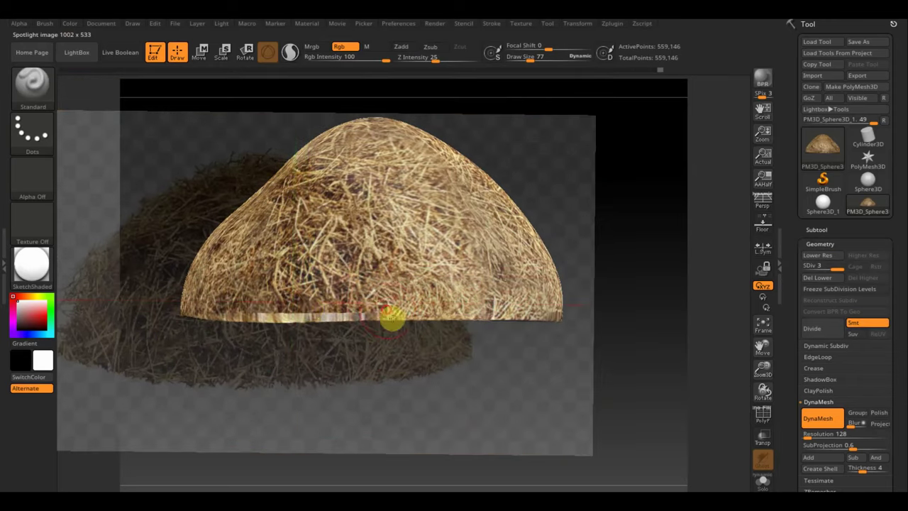
key("shift+z")
key("shift+z")
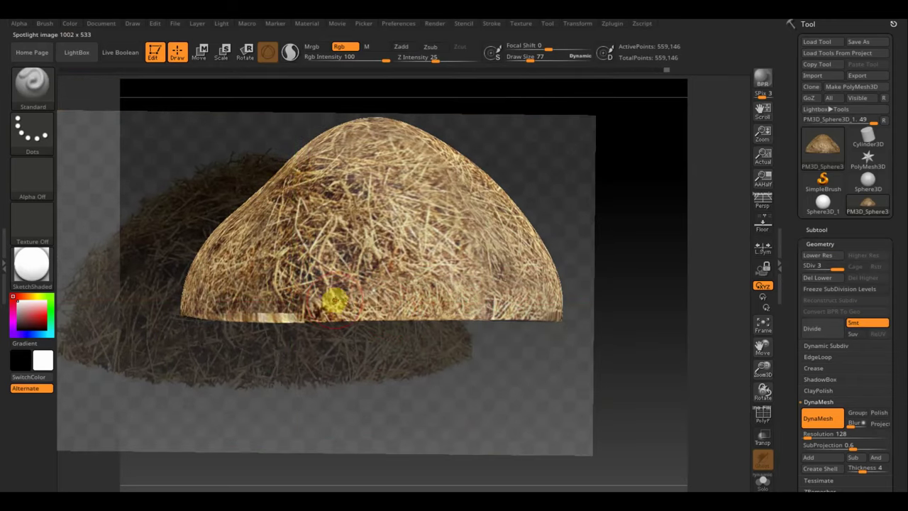
key("z")
left_click_drag(328, 291, 239, 298)
key("z")
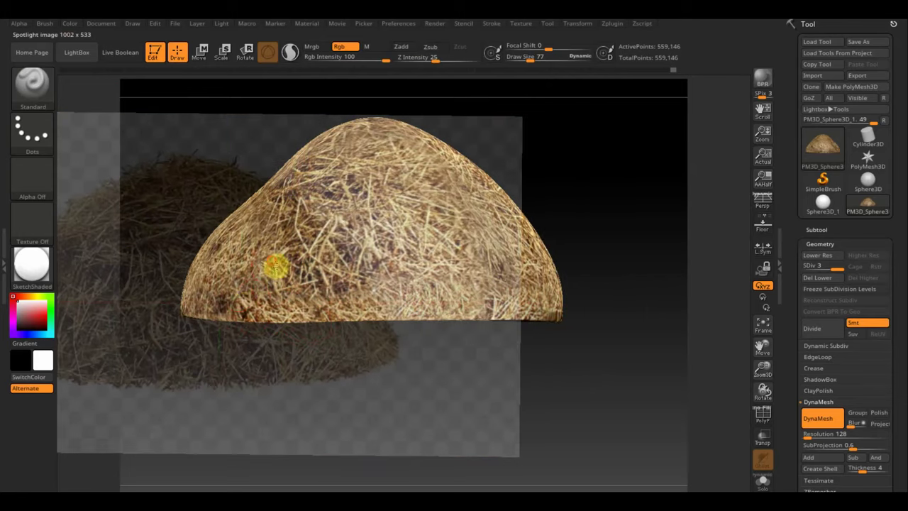
Rotate the dome, move and enlarge the dark hay behind it, and paint strands on the front
key("shift+z")
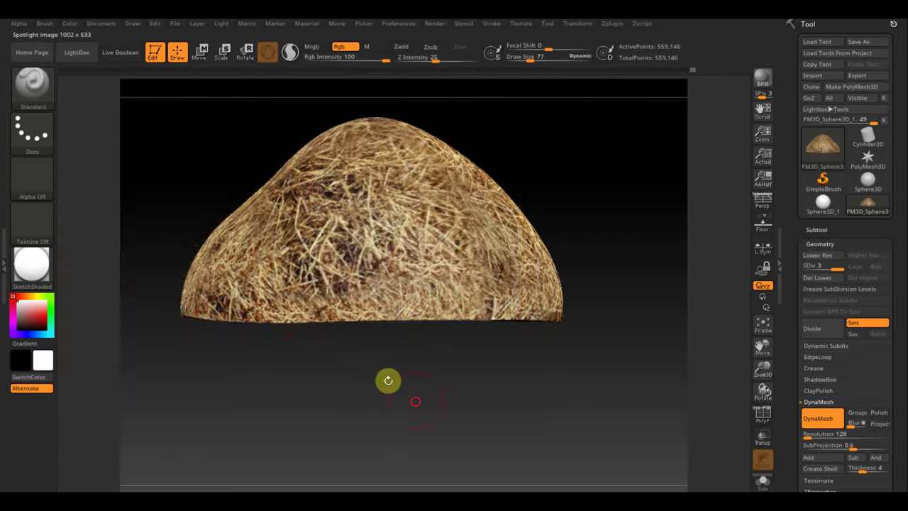
mouse_move(385, 378)
left_mouse_down()
mouse_move(450, 407)
mouse_move(371, 396)
mouse_move(395, 419)
mouse_move(386, 452)
left_mouse_up()
key("shift+z")
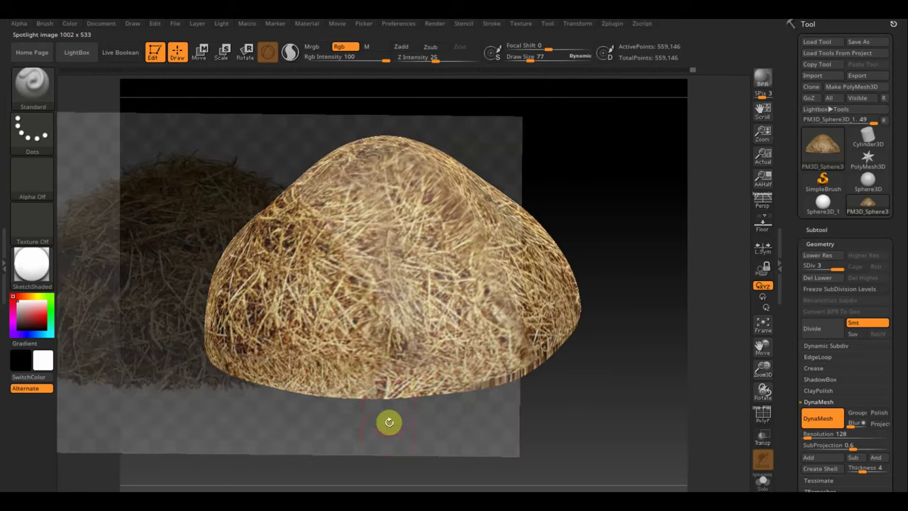
key("z")
mouse_move(265, 307)
left_mouse_down()
mouse_move(289, 258)
mouse_move(397, 203)
mouse_move(456, 192)
left_mouse_up()
key("z")
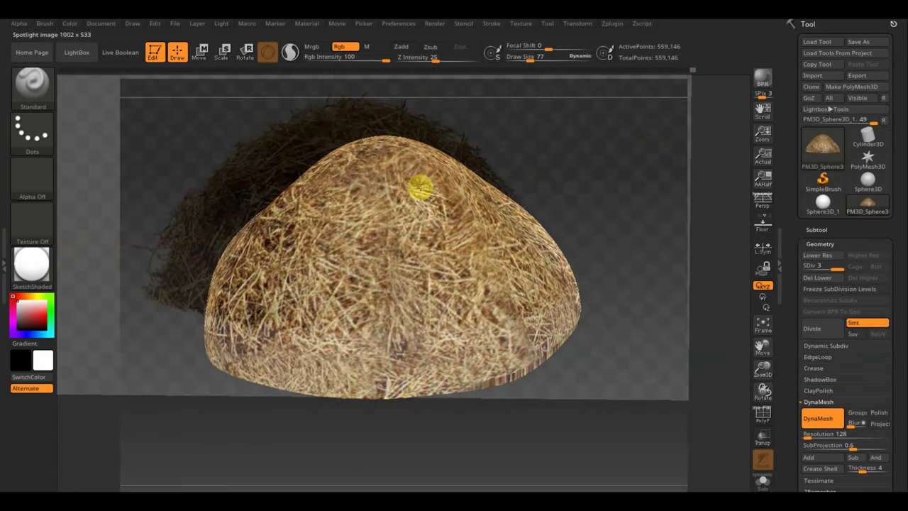
mouse_move(358, 231)
left_mouse_down()
mouse_move(314, 254)
mouse_move(365, 235)
mouse_move(397, 251)
mouse_move(383, 228)
left_mouse_up()
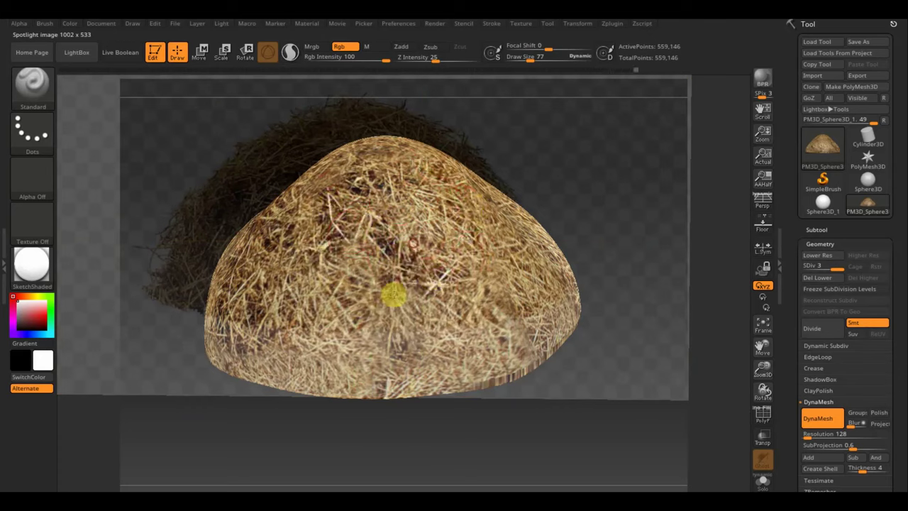
Hide the hay image and rotate the dome to inspect the painted texture
key("shift+z")
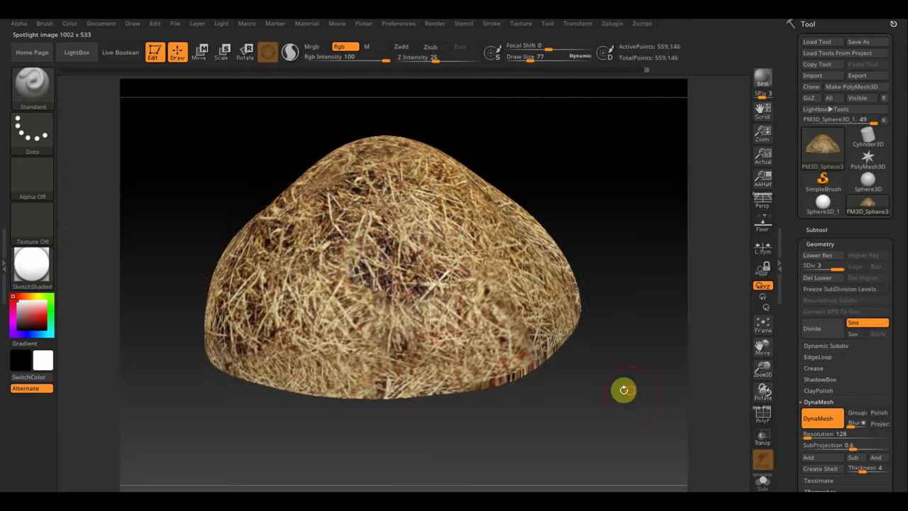
left_click_drag(624, 389, 637, 361)
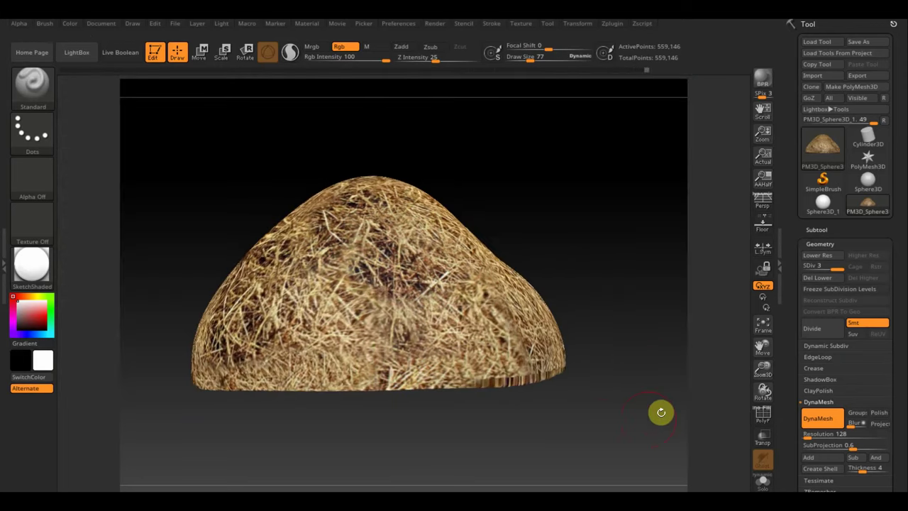
left_click_drag(659, 411, 586, 405)
Reposition the hay reference image and paint hay texture across the dome
key("shift+z")
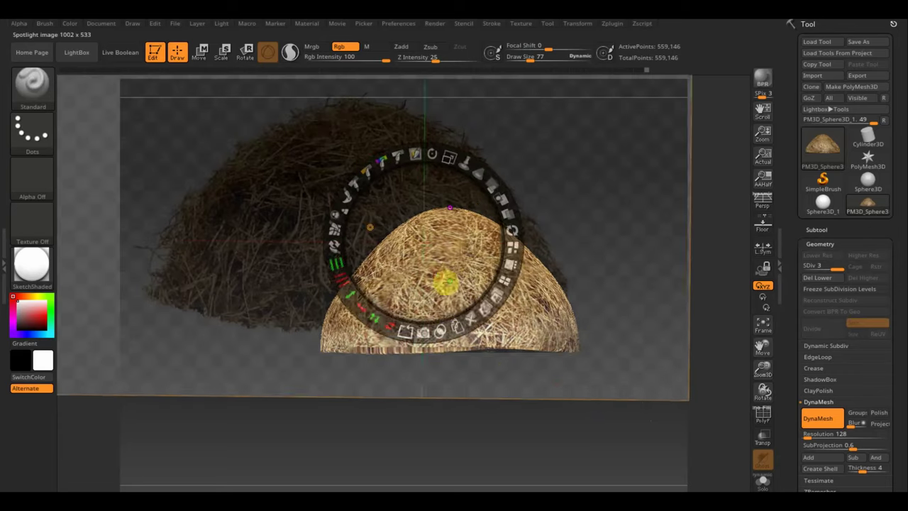
left_click_drag(442, 284, 470, 309)
key("z")
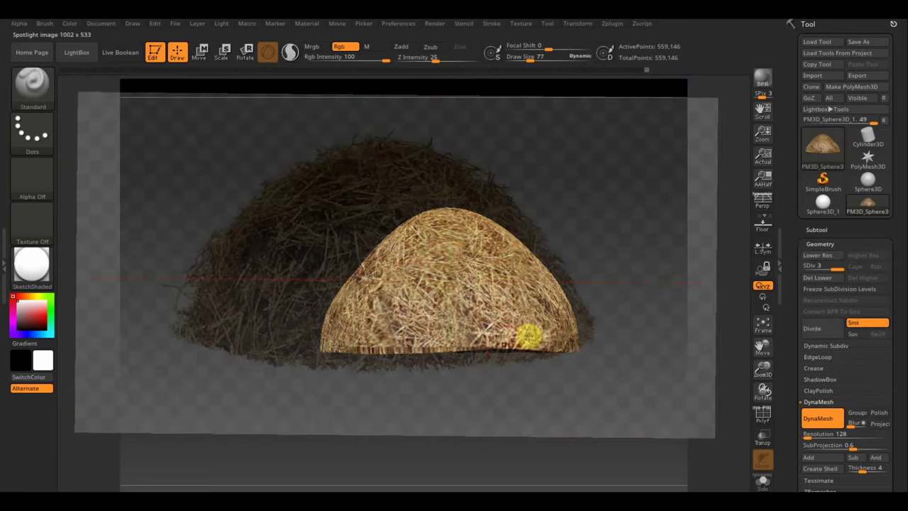
left_click_drag(475, 338, 452, 345)
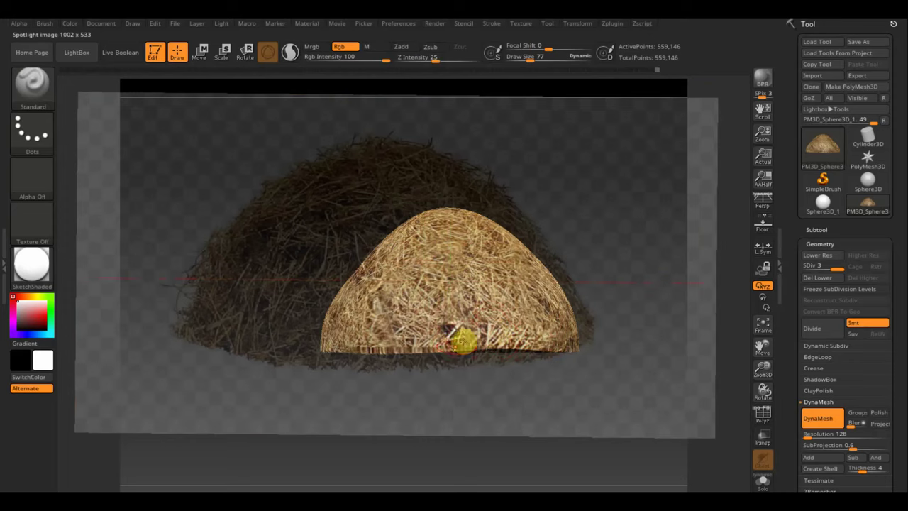
Shrink and lower the reference image, then hide it and rotate the dome
key("z")
mouse_move(405, 324)
left_mouse_down()
mouse_move(442, 310)
mouse_move(404, 346)
mouse_move(408, 340)
mouse_move(356, 346)
left_mouse_up()
key("z")
key("z")
key("z")
key("z")
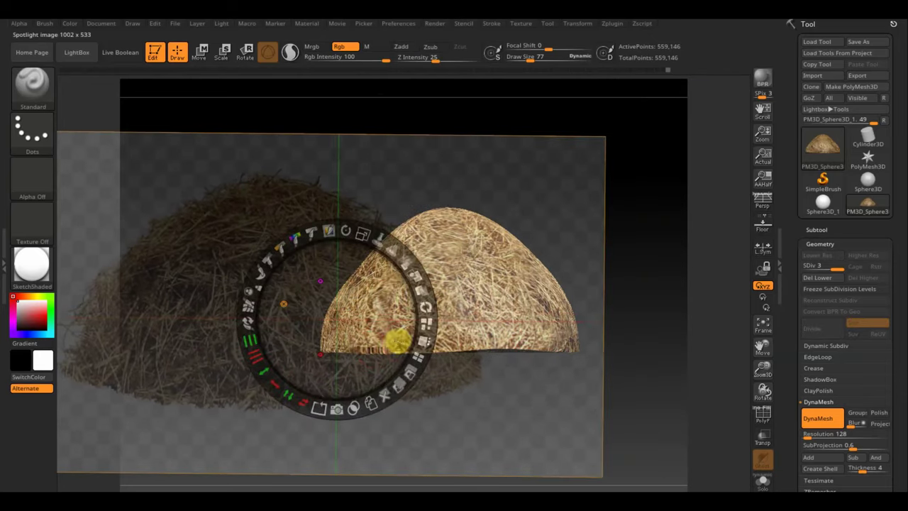
key("z")
key("shift+z")
mouse_move(371, 375)
left_mouse_down()
mouse_move(488, 348)
mouse_move(489, 300)
left_mouse_up()
Rotate the dome to expose its underside and side for more hay painting
key("shift+z")
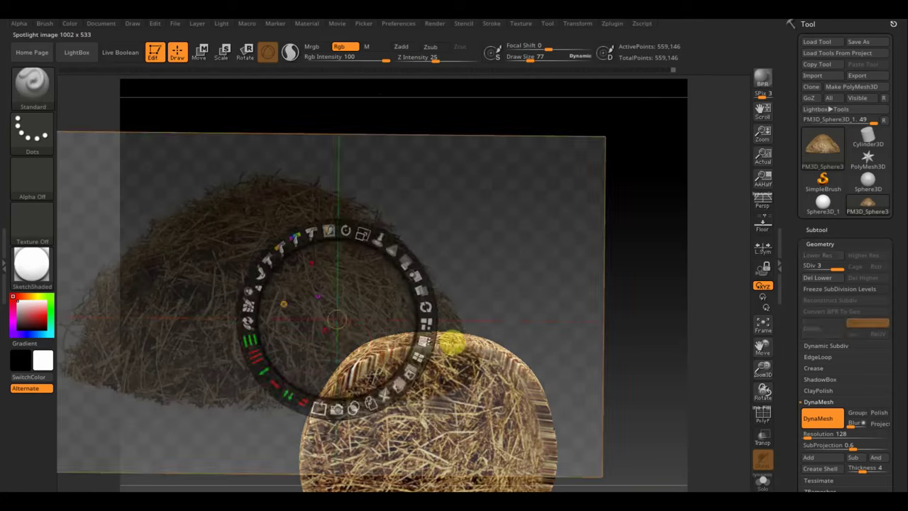
key("z")
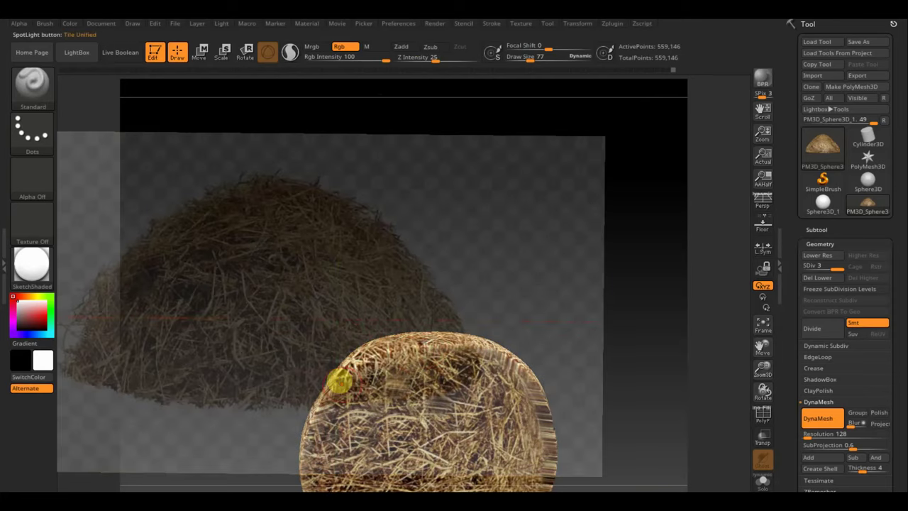
key("shift+z")
mouse_move(551, 272)
left_mouse_down()
mouse_move(550, 348)
mouse_move(584, 354)
mouse_move(574, 272)
left_mouse_up()
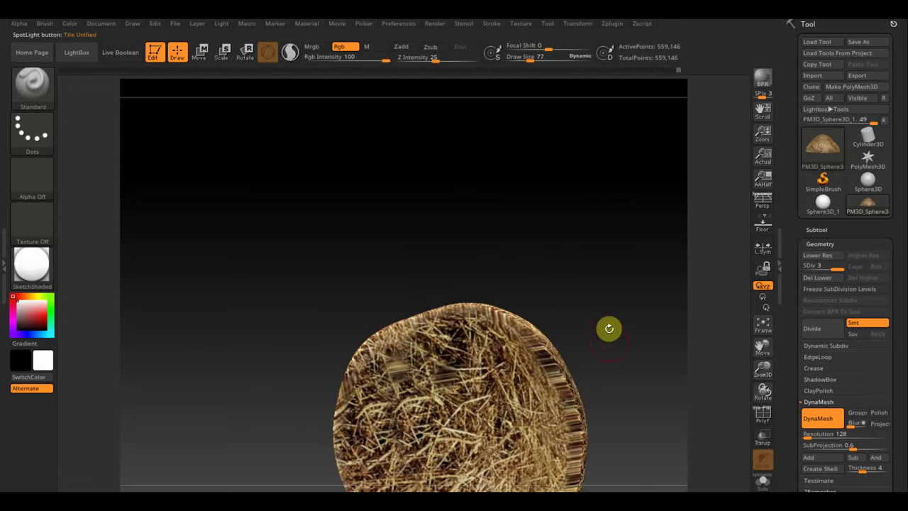
mouse_move(608, 327)
left_mouse_down()
mouse_move(535, 258)
mouse_move(517, 274)
left_mouse_up()
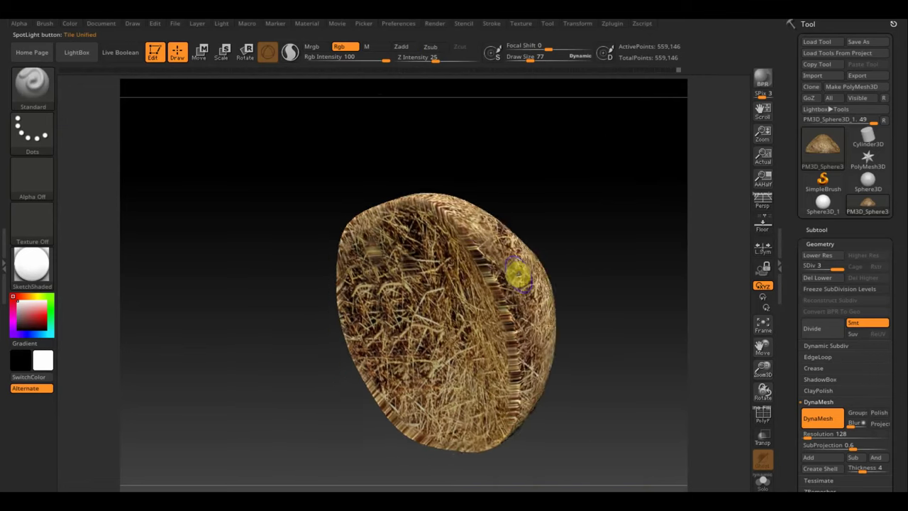
Enlarge and rotate the hay reference clockwise, then hide it and turn the dome frontward
key("shift+z")
key("z")
left_click_drag(314, 304, 455, 319)
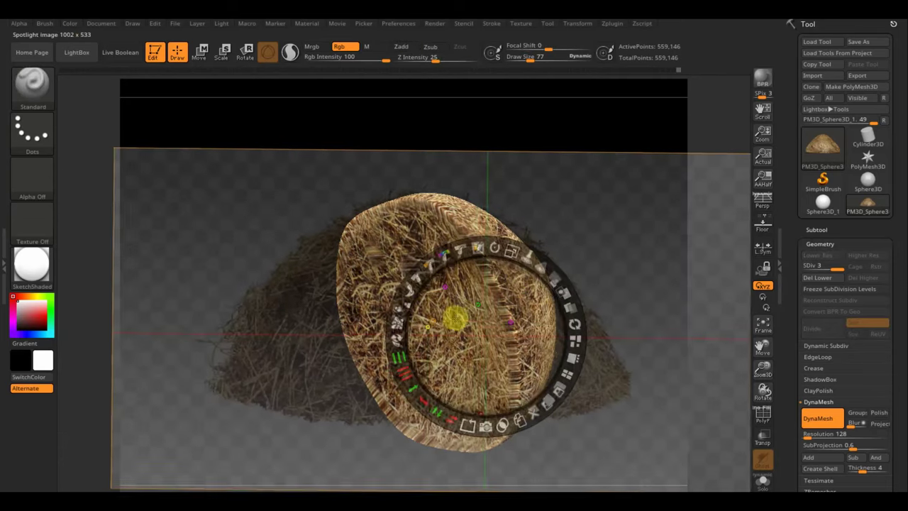
mouse_move(473, 259)
left_mouse_down()
mouse_move(492, 239)
mouse_move(533, 280)
mouse_move(543, 318)
mouse_move(515, 313)
left_mouse_up()
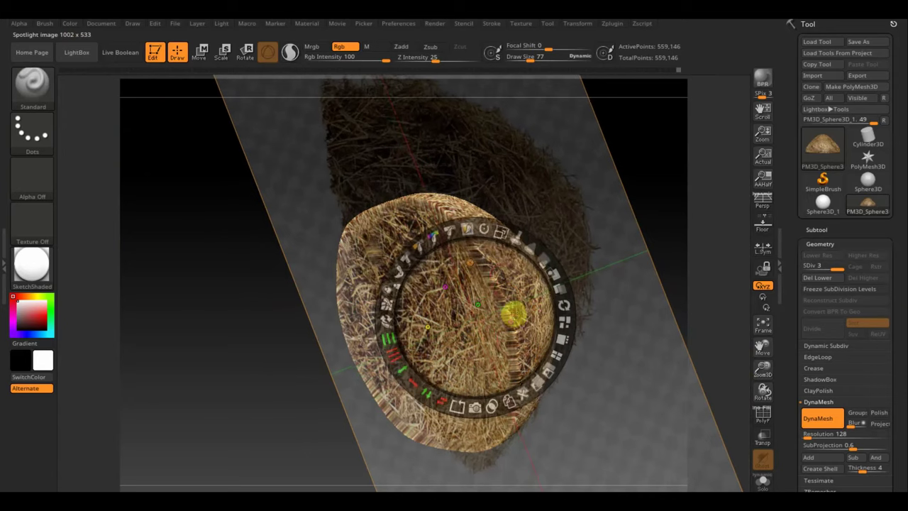
key("z")
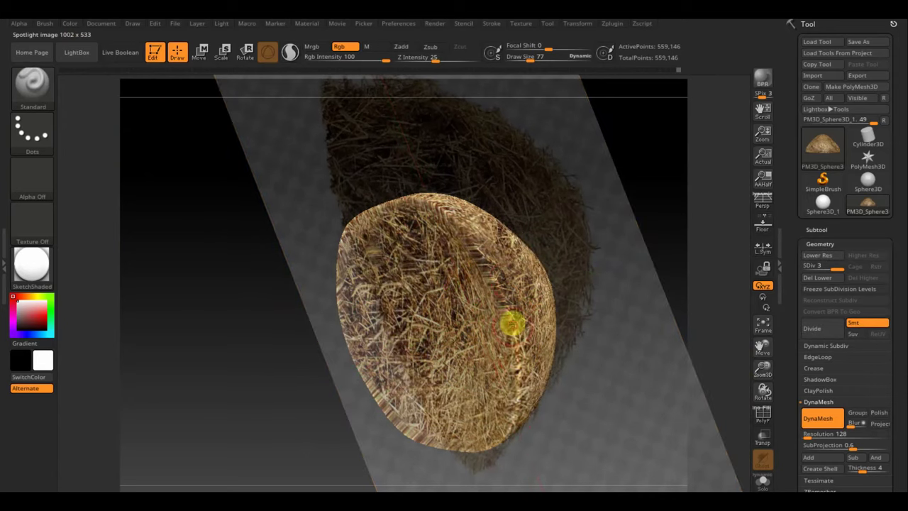
key("shift+z")
mouse_move(598, 352)
left_mouse_down()
mouse_move(634, 353)
mouse_move(665, 336)
mouse_move(607, 369)
mouse_move(603, 381)
mouse_move(589, 362)
mouse_move(607, 328)
left_mouse_up()
Centre the reference on the dome, hide it, and recentre the dome in front view
key("shift+z")
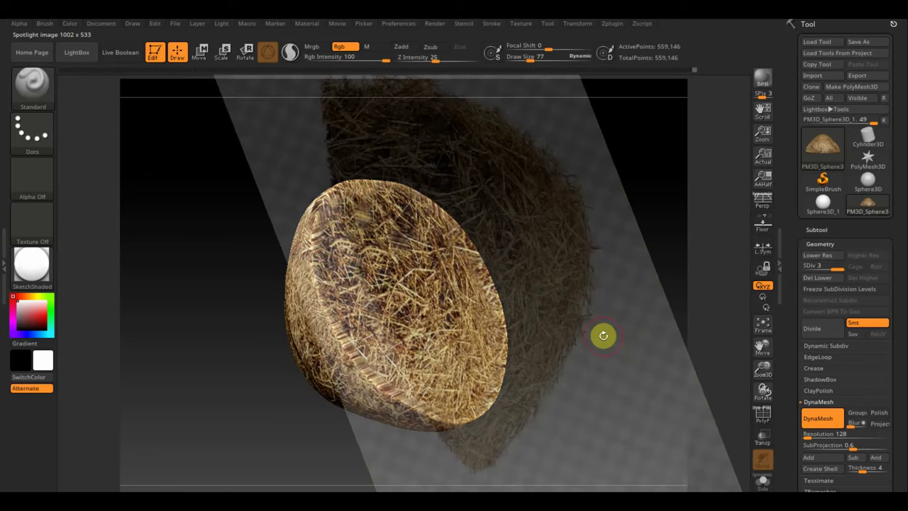
key("z")
left_click(403, 334)
key("z")
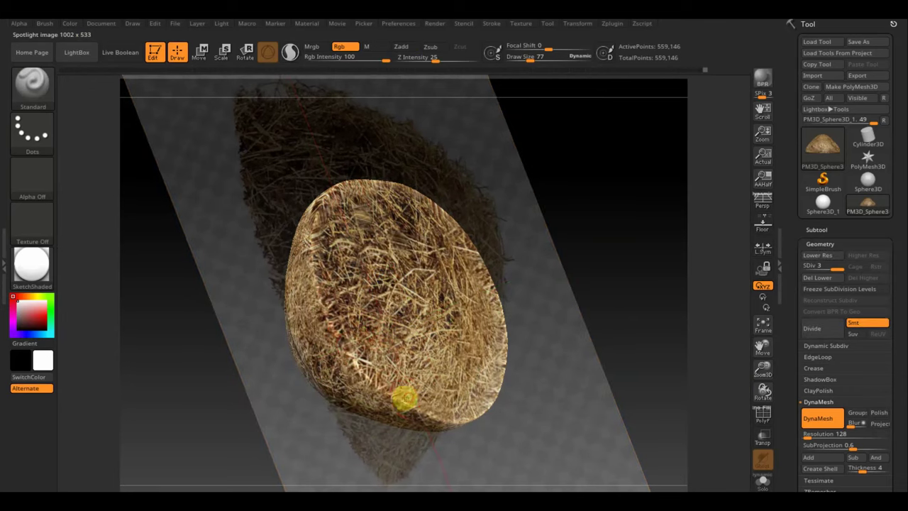
key("shift+z")
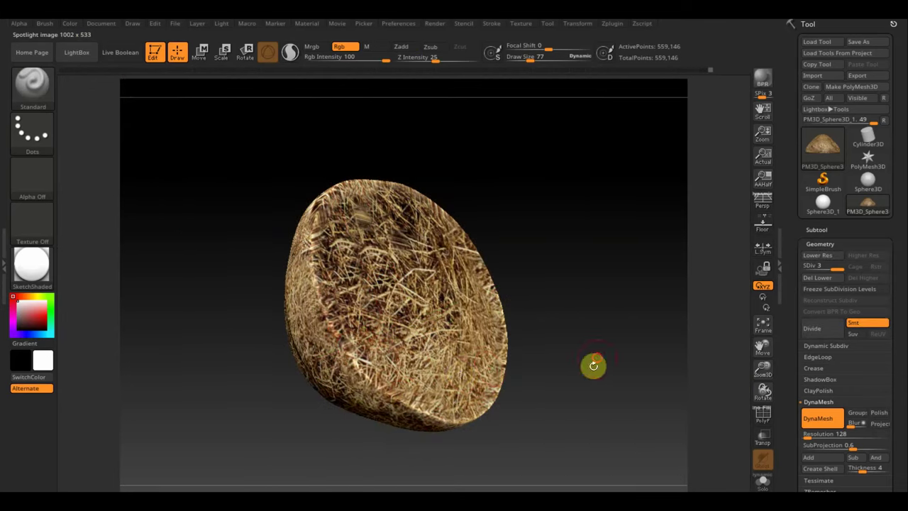
mouse_move(594, 365)
left_mouse_down("shift")
mouse_move(636, 268)
mouse_move(571, 312)
mouse_move(612, 220)
mouse_move(549, 371)
mouse_move(551, 233)
left_mouse_up("shift")
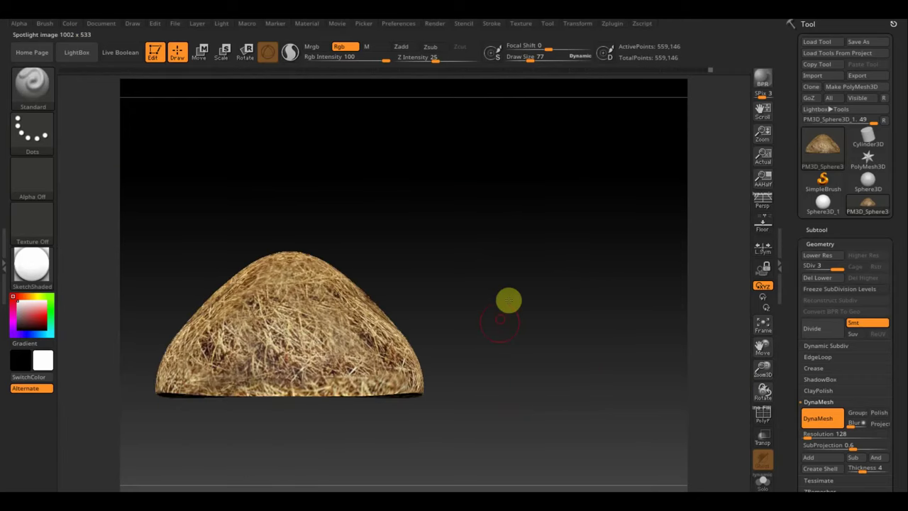
left_click_drag(508, 301, 584, 249, "alt")
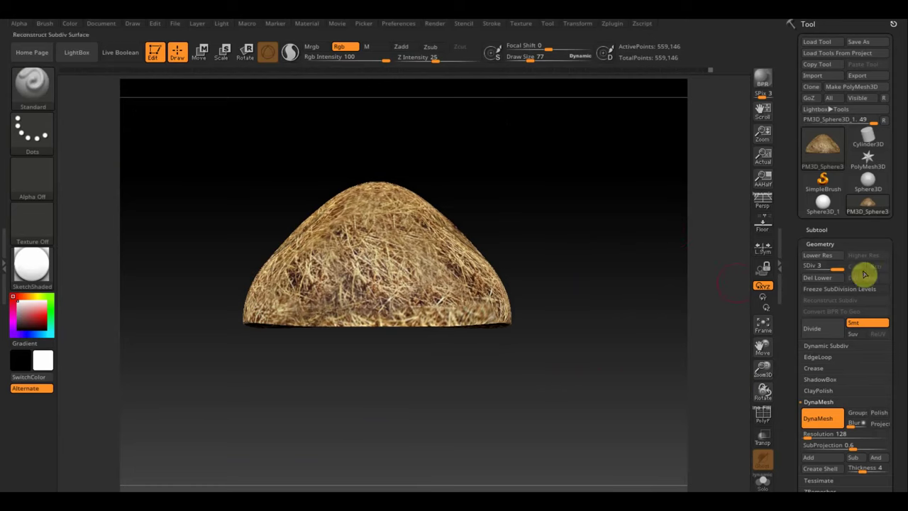
Delete the lower subdivision levels and DynaMesh the dome at resolution 648
left_click(823, 278)
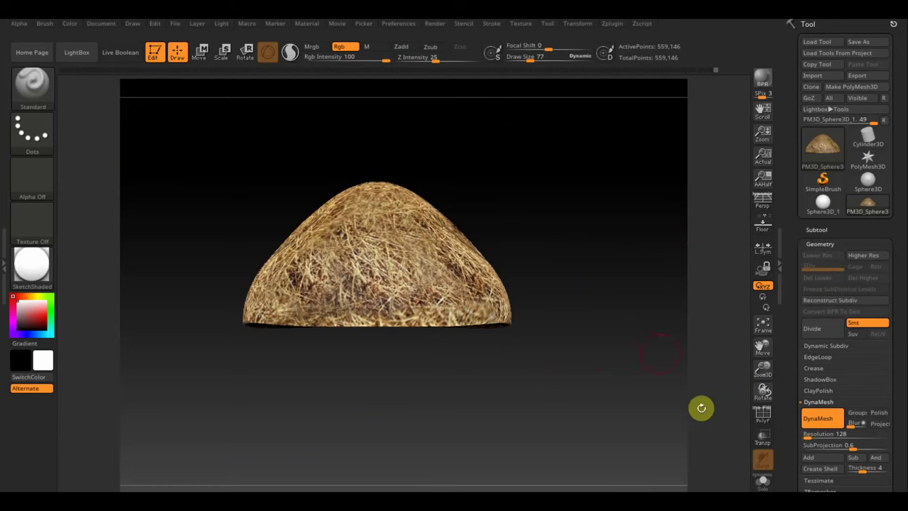
left_click_drag(610, 255, 632, 308, "ctrl")
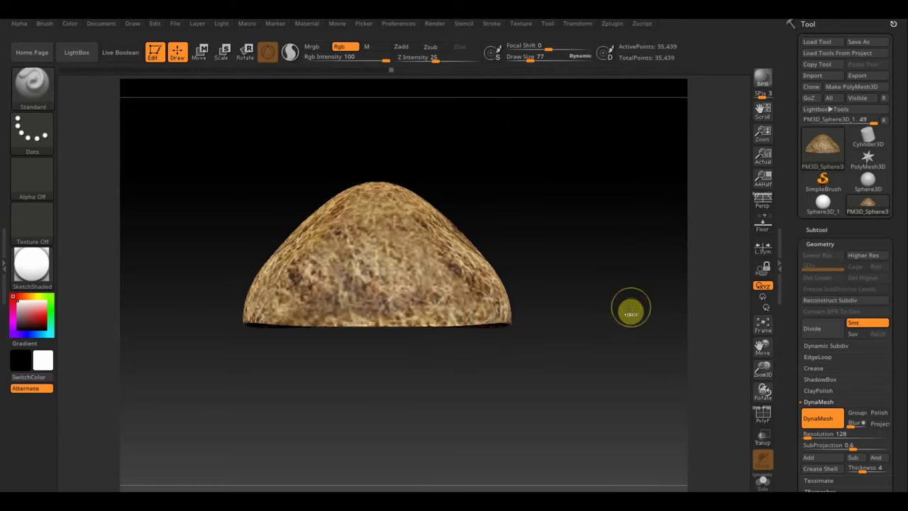
key("ctrl+z")
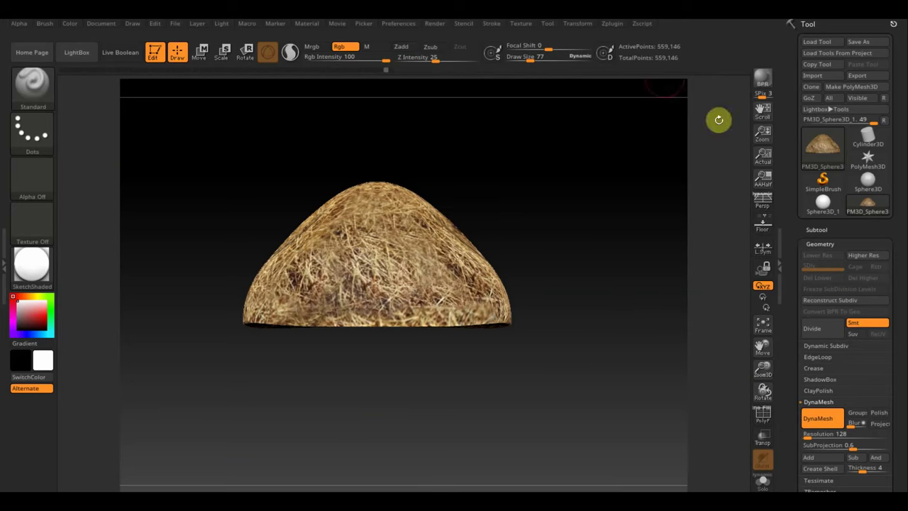
left_click(809, 434)
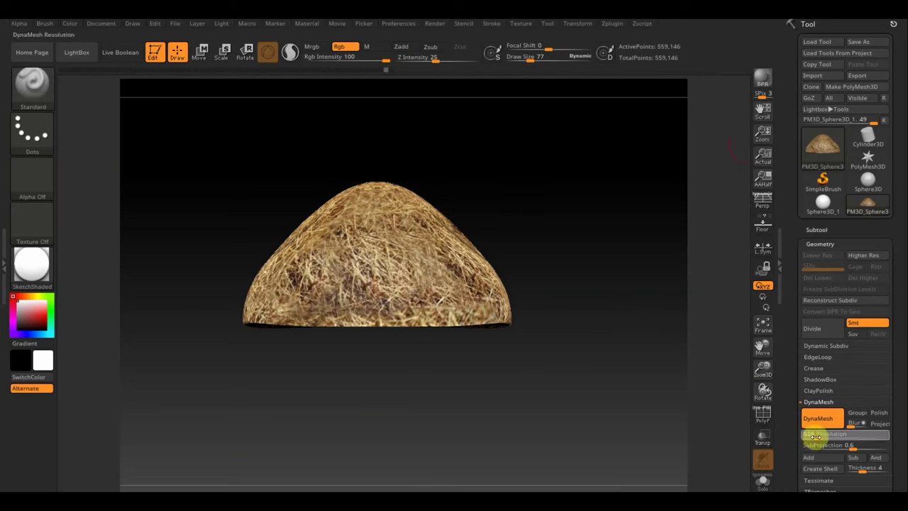
type("648")
left_click_drag(601, 213, 655, 313, "ctrl")
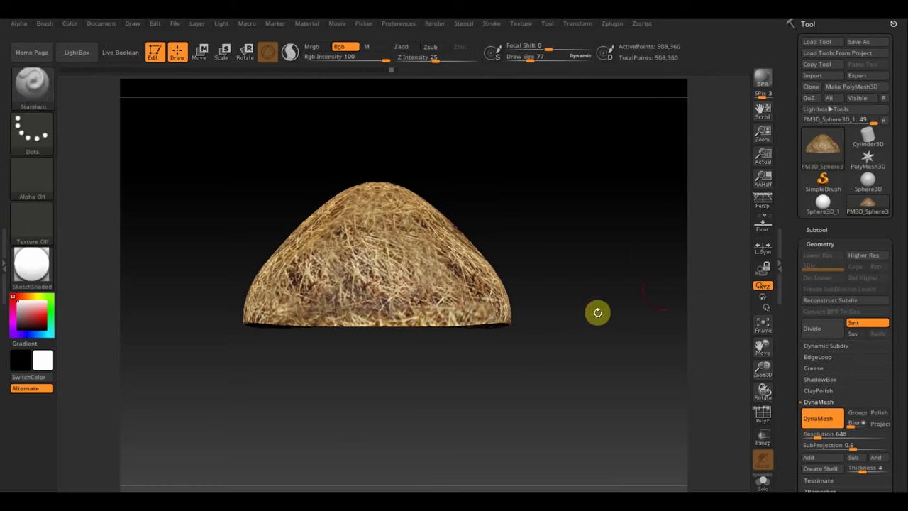
Duplicate the dome into subtool PM3D_Sphere3D_2 and reselect the first subtool
left_click(823, 229)
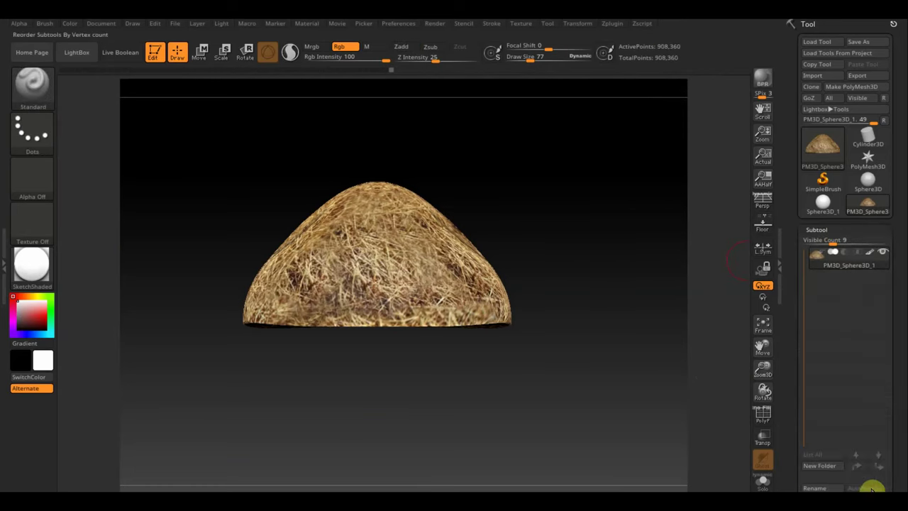
left_click_drag(900, 454, 897, 399)
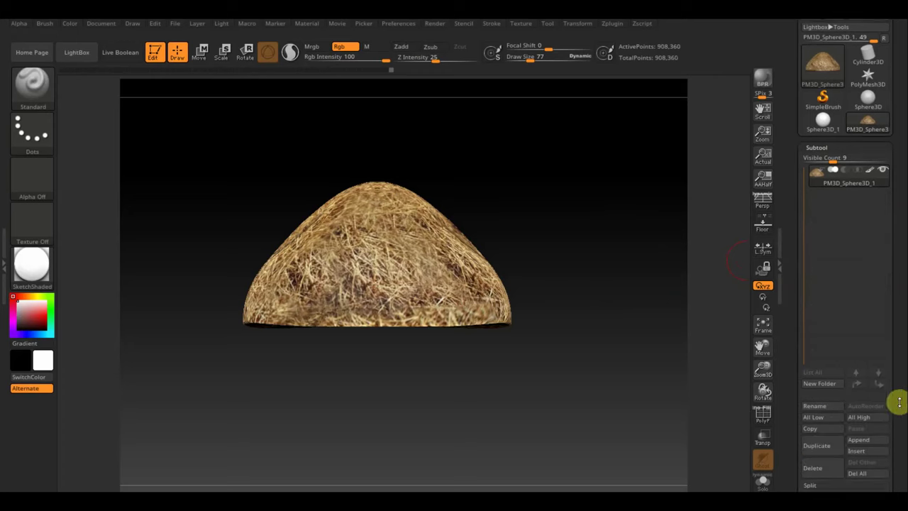
left_click(823, 447)
left_click(833, 183)
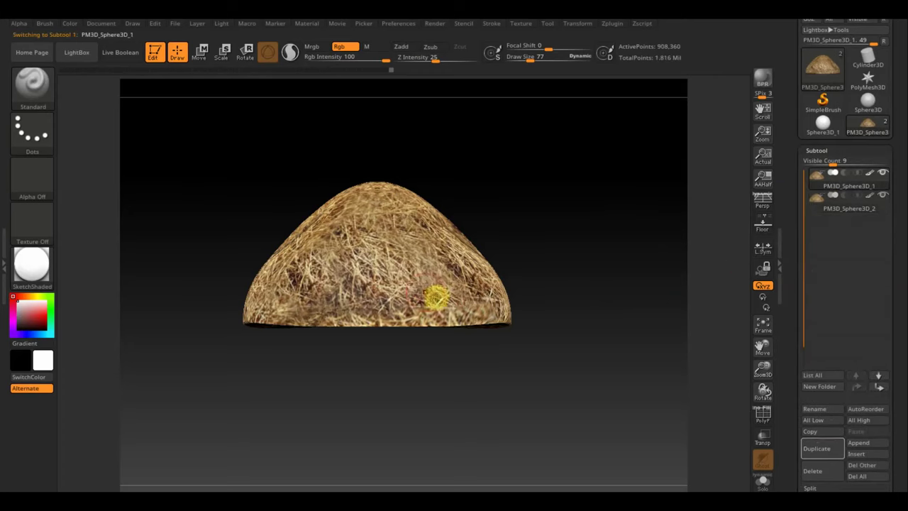
left_click_drag(586, 358, 534, 366)
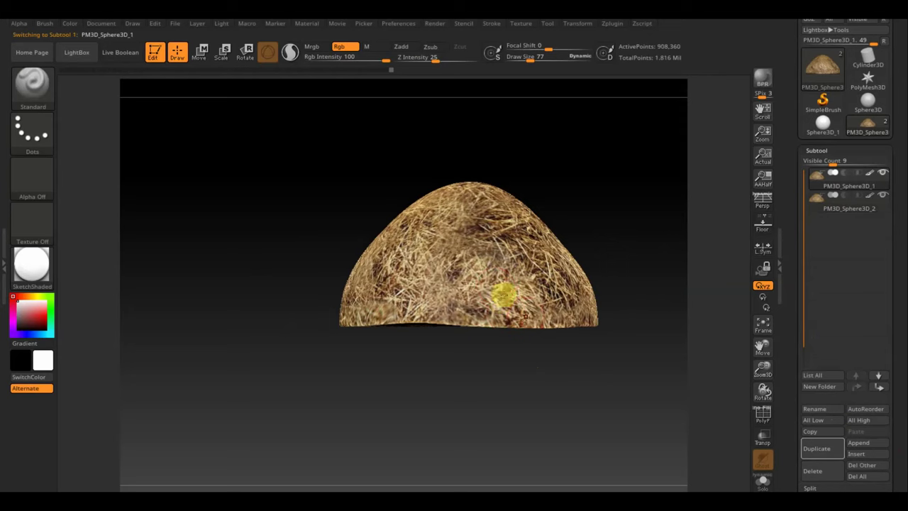
left_click_drag(442, 407, 504, 381)
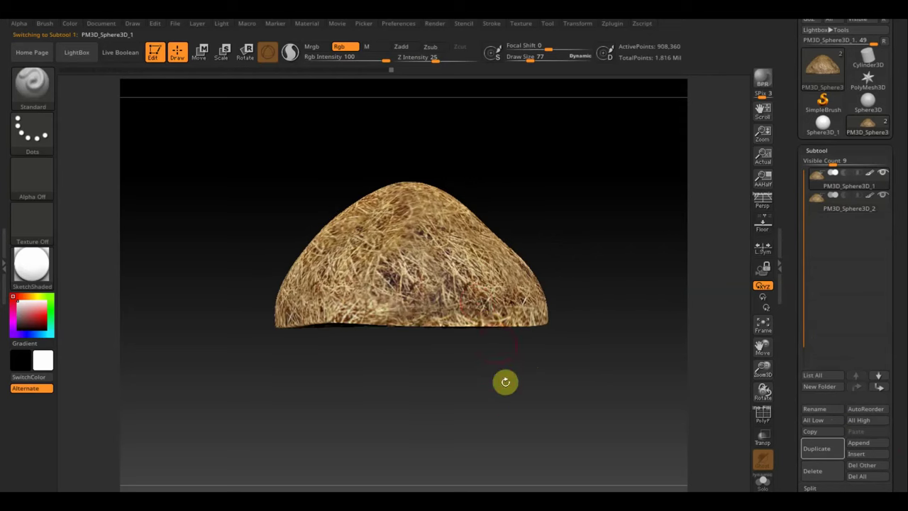
left_click_drag(588, 309, 571, 324)
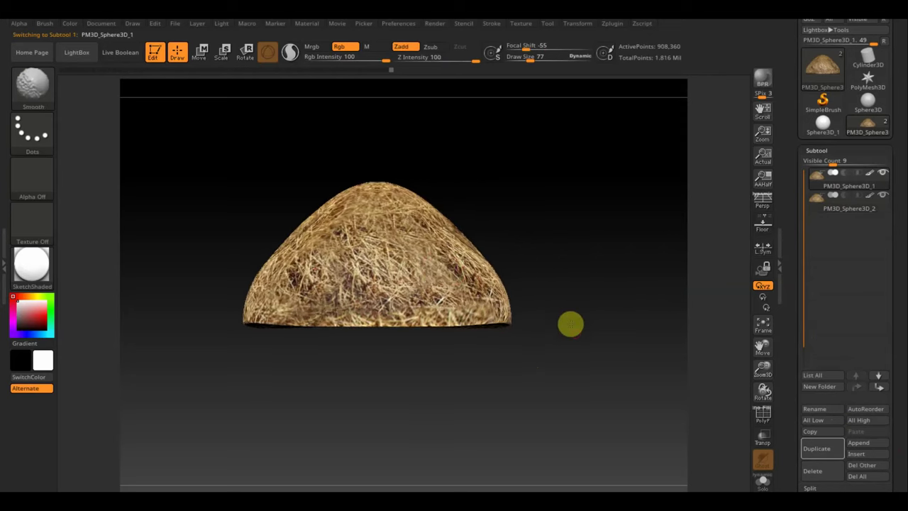
ZRemesh the first subtool in Legacy (2018) mode with target polygon count 0.6563
scroll(900, 418, "down", 5)
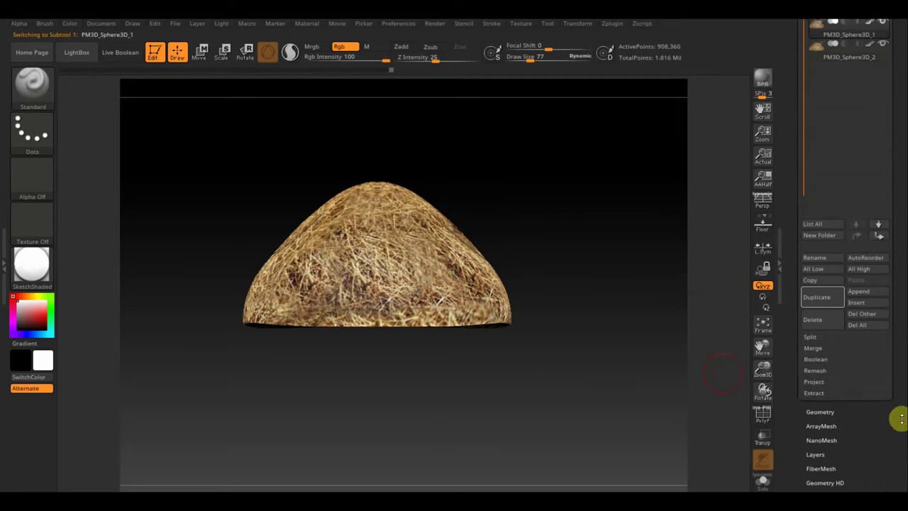
left_click(827, 353)
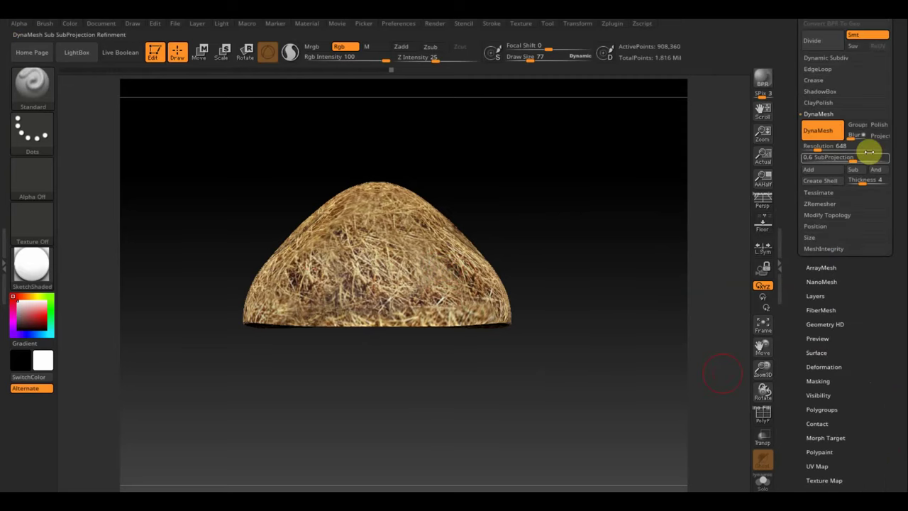
left_click(821, 204)
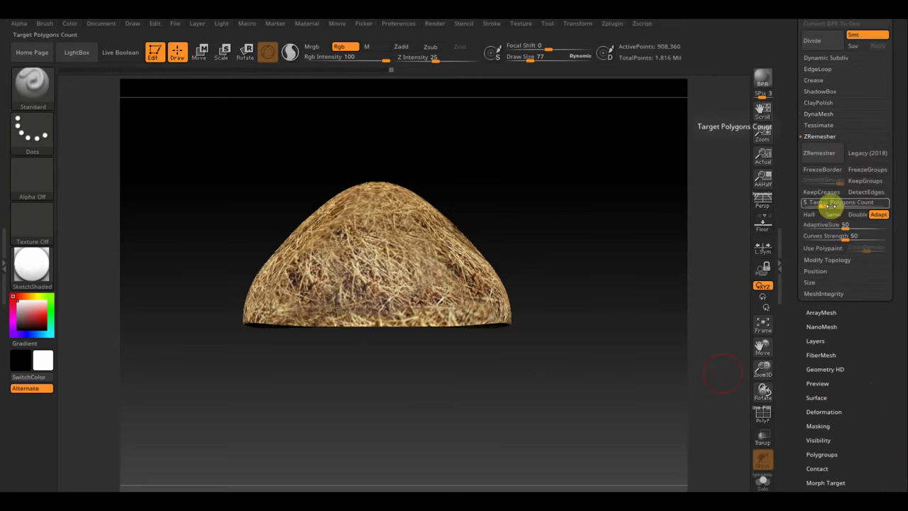
left_click(874, 162)
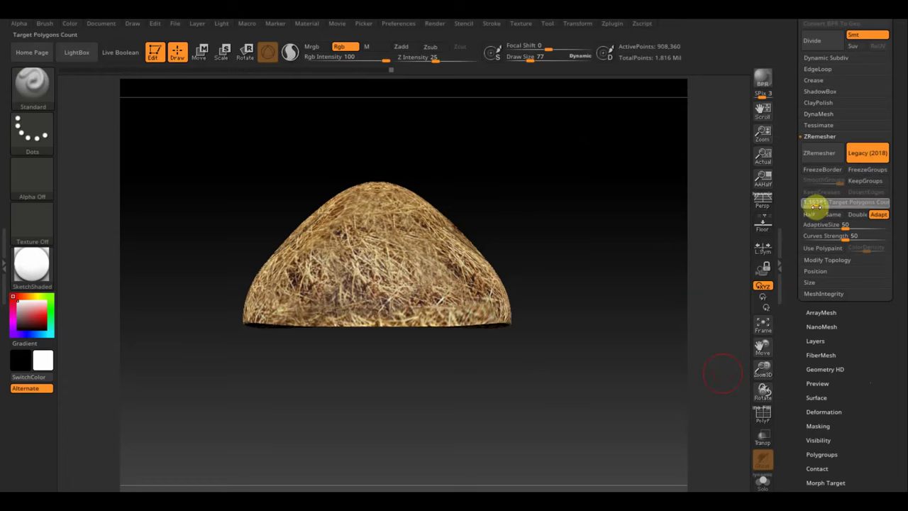
left_click_drag(810, 210, 813, 209)
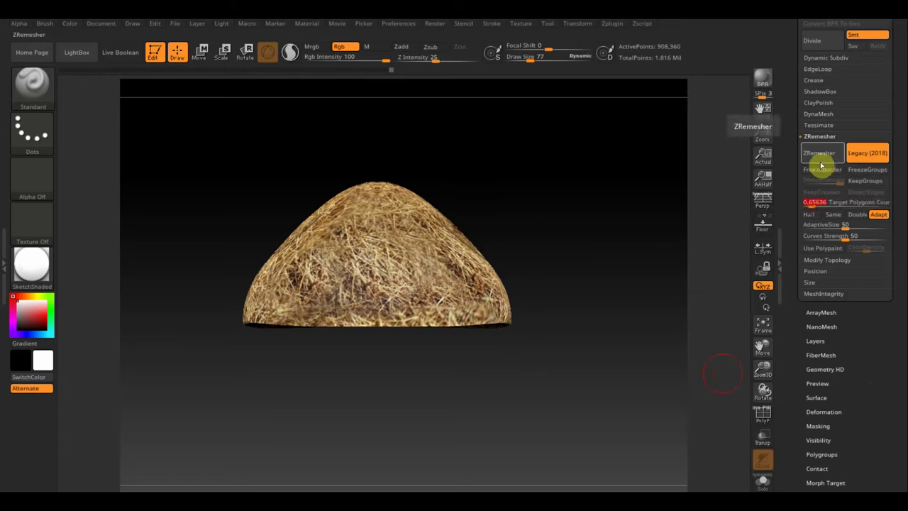
left_click(820, 157)
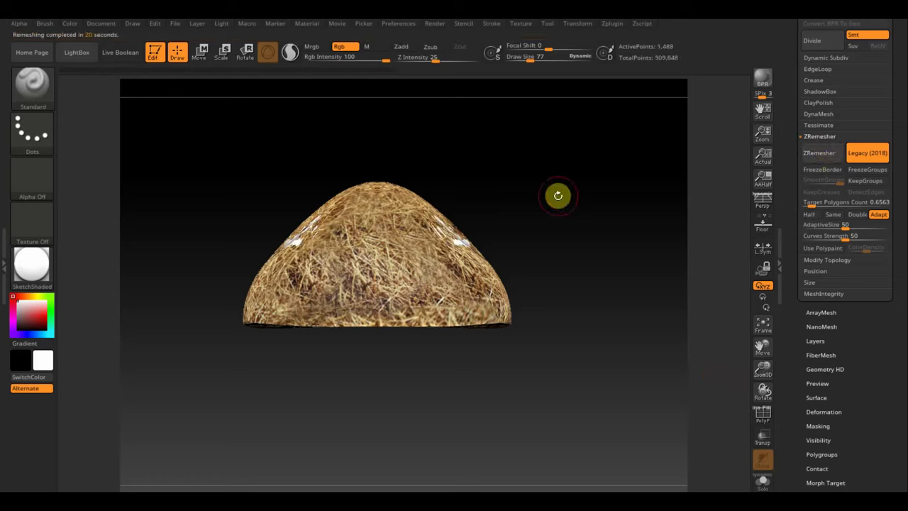
Subdivide the remeshed dome with Ctrl+D to about 1.5 million points
key("ctrl")
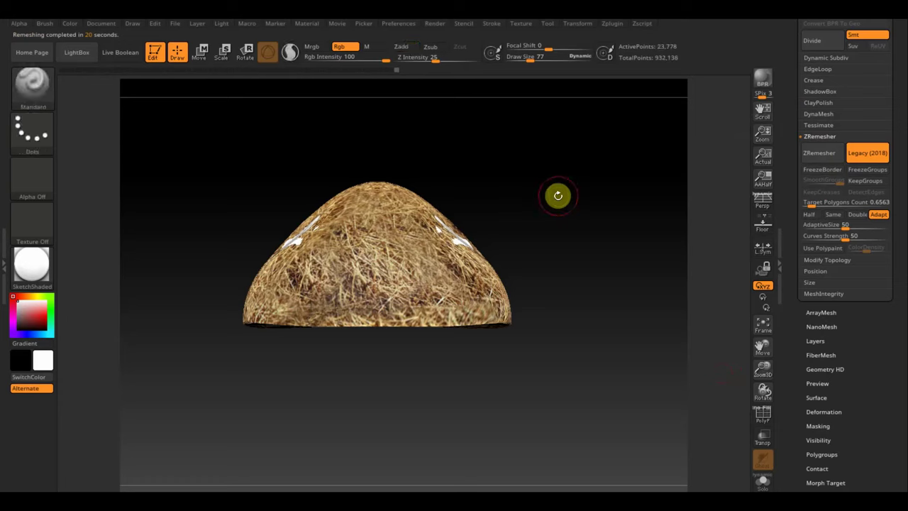
key("ctrl+d")
key("ctrl+d")
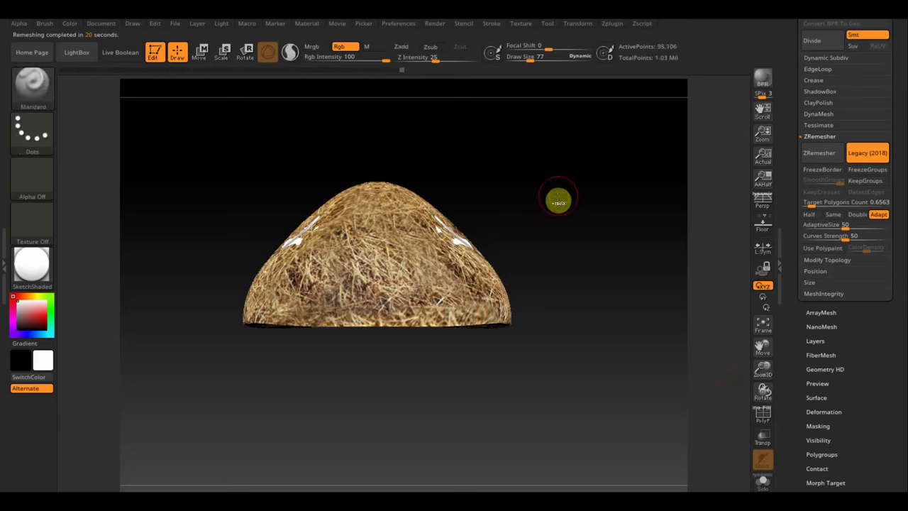
key("ctrl+d")
key("ctrl+d")
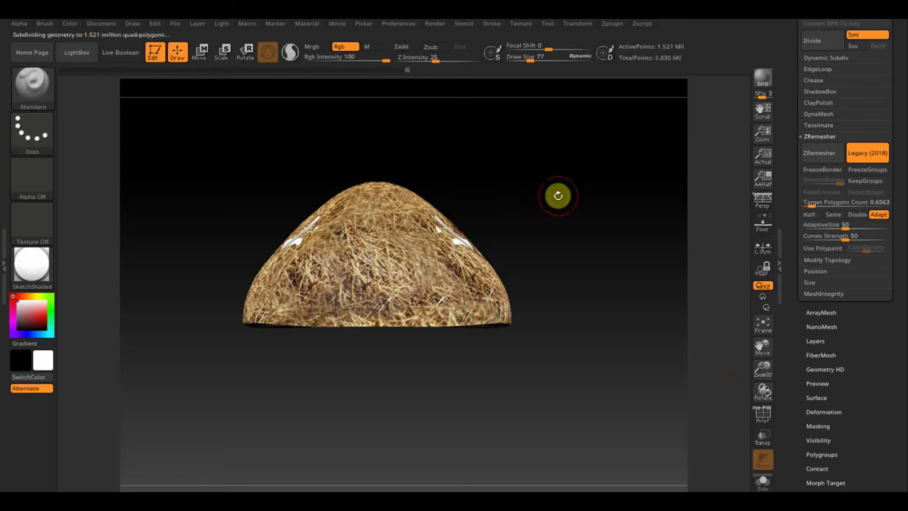
left_click_drag(899, 67, 888, 144)
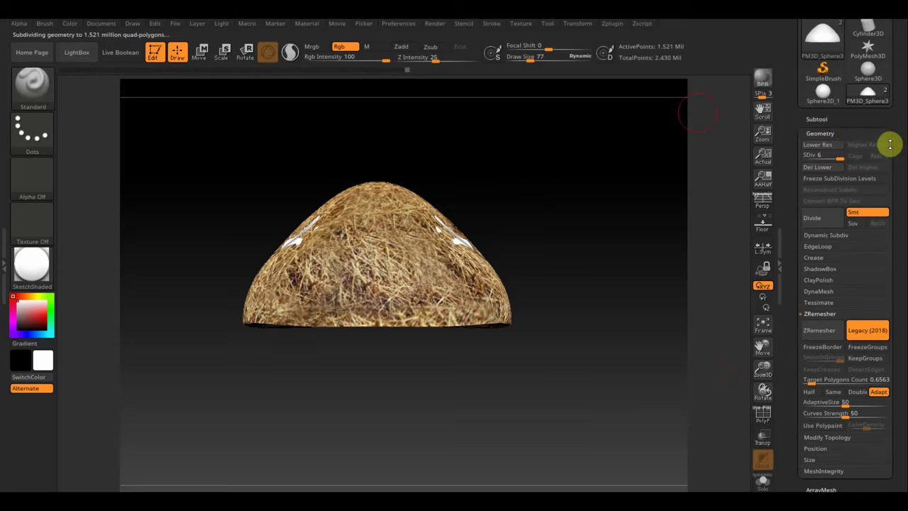
left_click(817, 119)
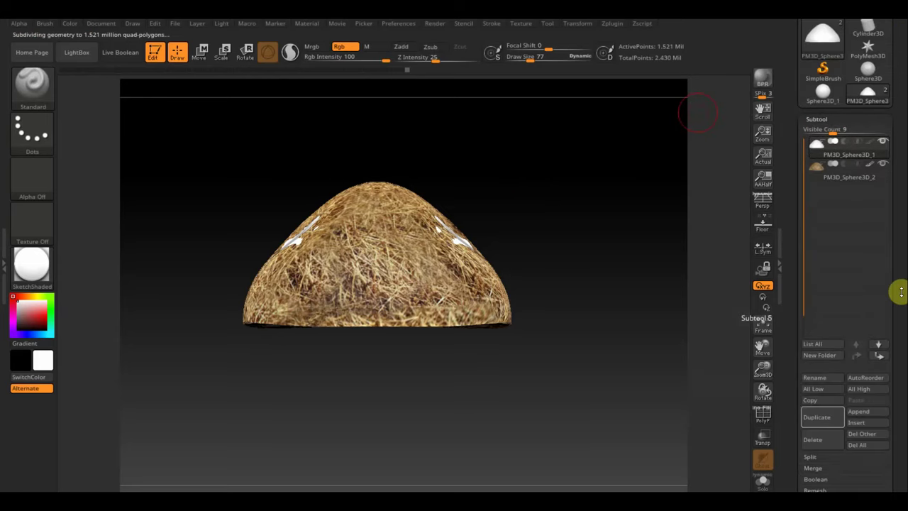
left_click_drag(897, 290, 901, 256)
ProjectAll detail and PolyPaint from PM3D_Sphere3D_2 onto the dome, then hide PM3D_Sphere3D_2
left_click(816, 421)
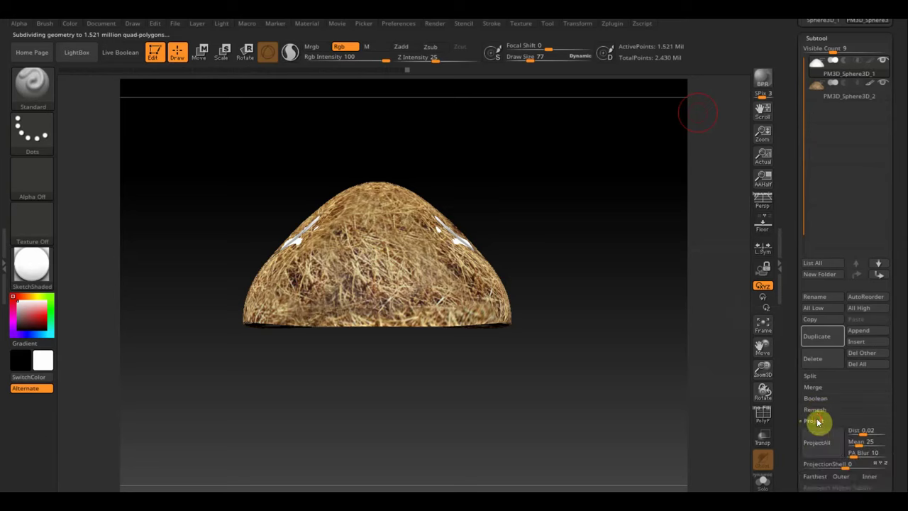
left_click(817, 443)
left_click(674, 468)
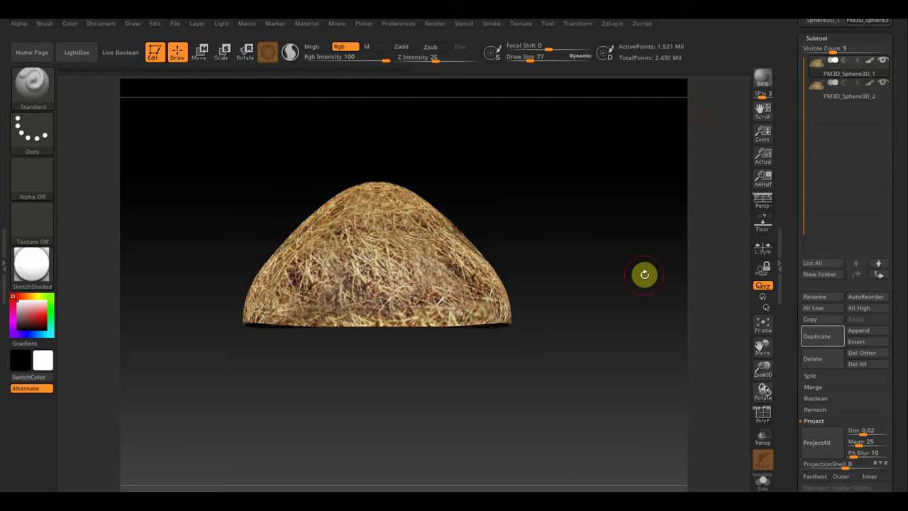
left_click(885, 86)
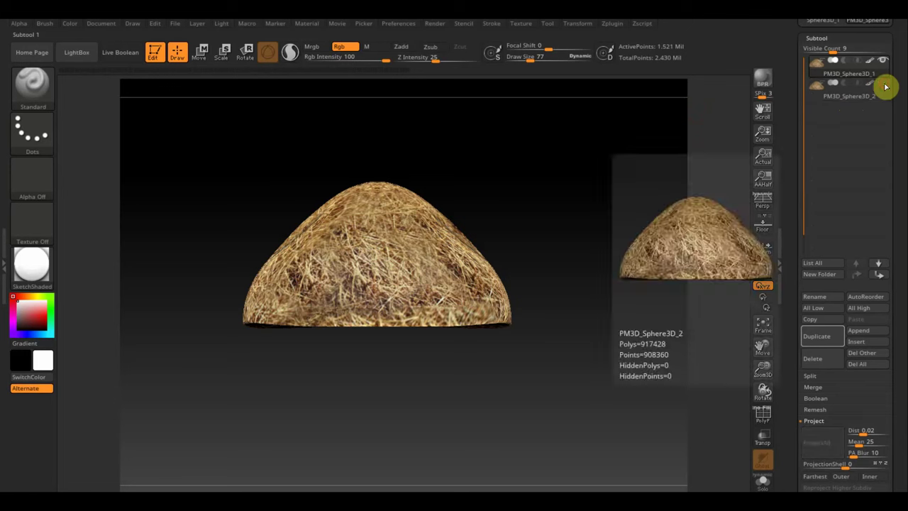
mouse_move(689, 192)
left_mouse_down()
mouse_move(603, 220)
mouse_move(559, 288)
mouse_move(584, 263)
mouse_move(632, 82)
mouse_move(604, 217)
mouse_move(624, 217)
mouse_move(631, 231)
left_mouse_up()
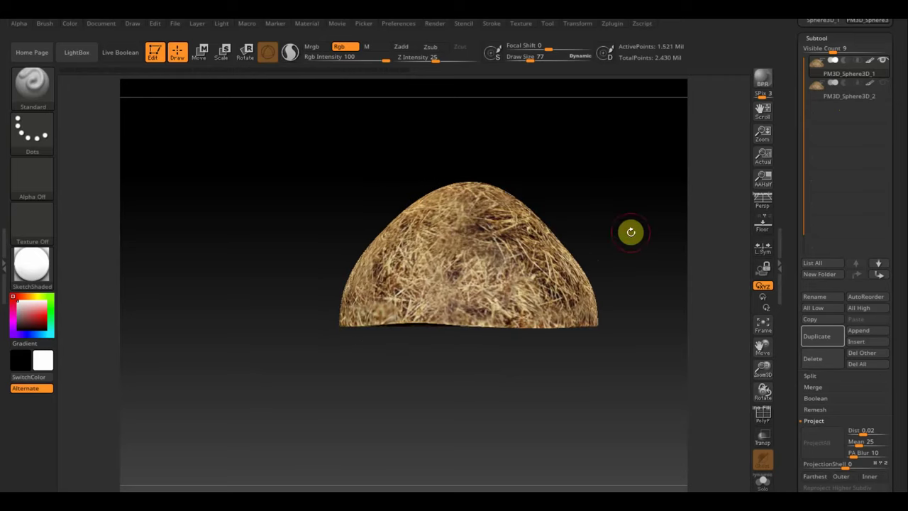
Unwrap a UV Master clone, copy its UVs, and paste them onto PM3D_Sphere3D_2
left_click(611, 27)
left_click(642, 271)
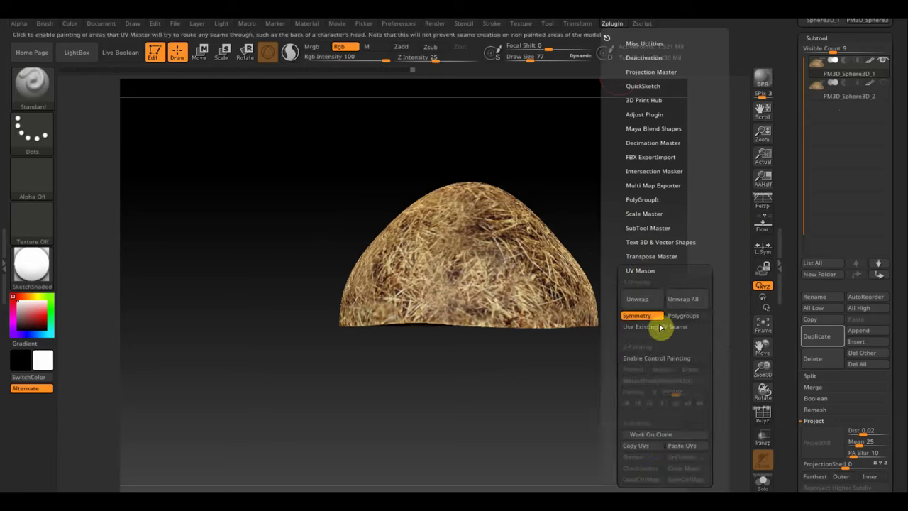
left_click(645, 434)
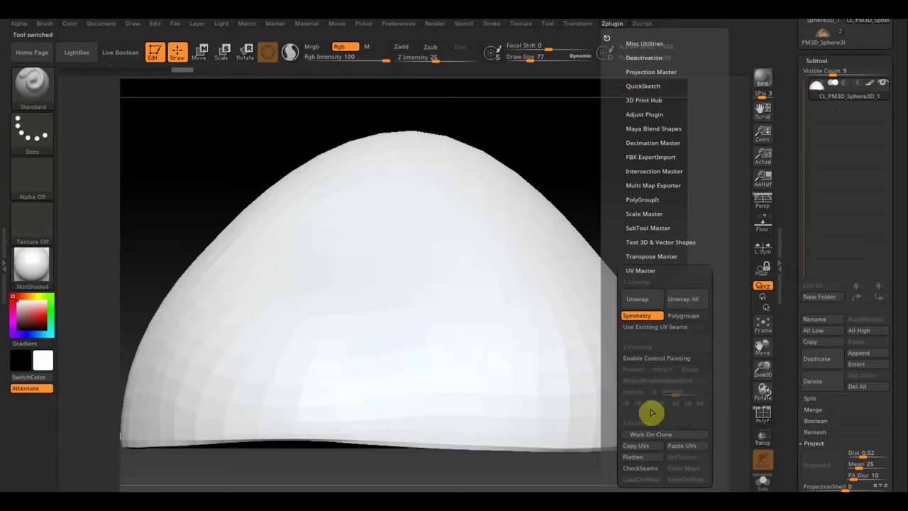
left_click(637, 298)
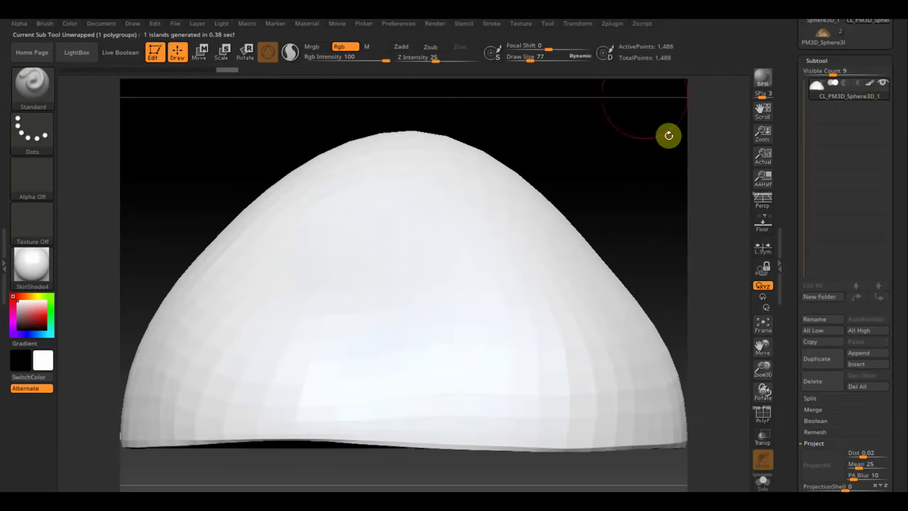
left_click(612, 24)
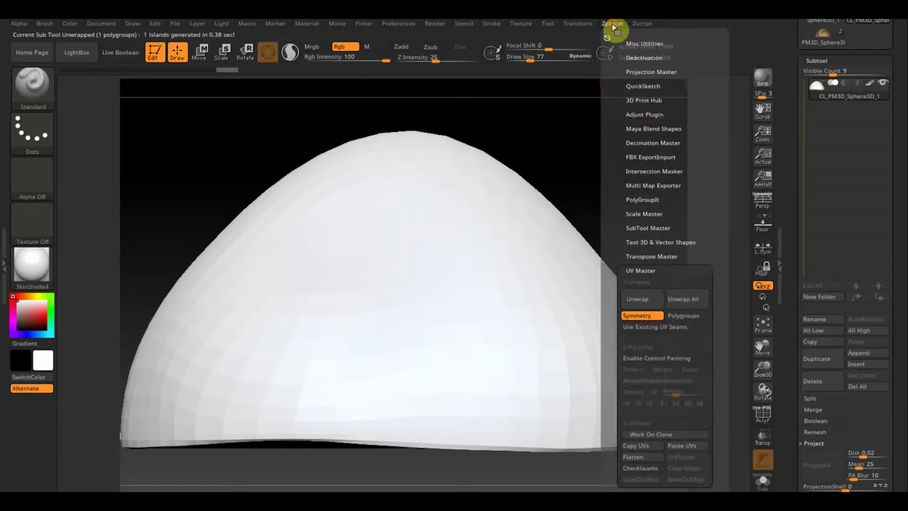
left_click(660, 444)
left_click(823, 33)
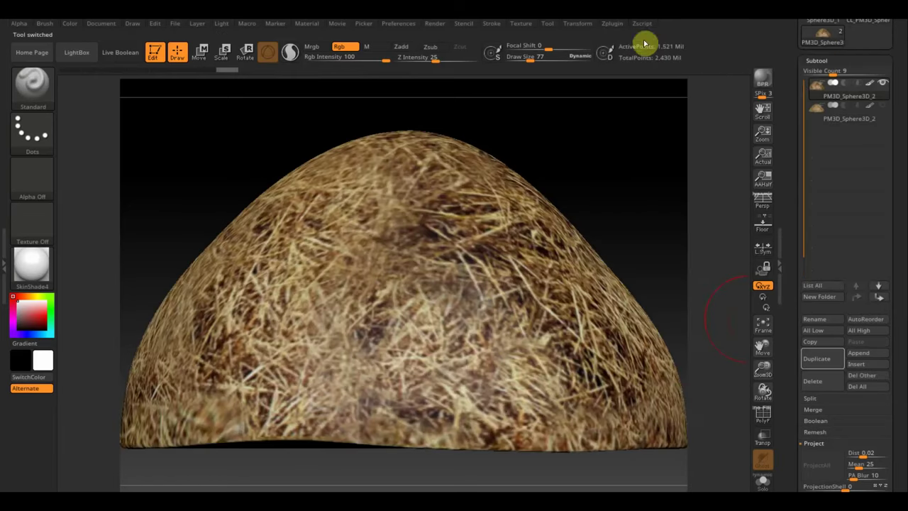
left_click(614, 25)
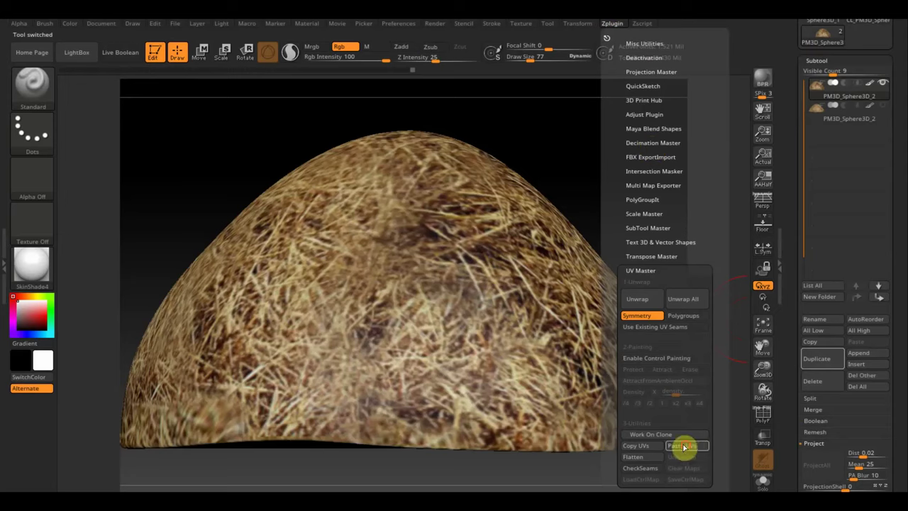
left_click_drag(900, 458, 902, 337)
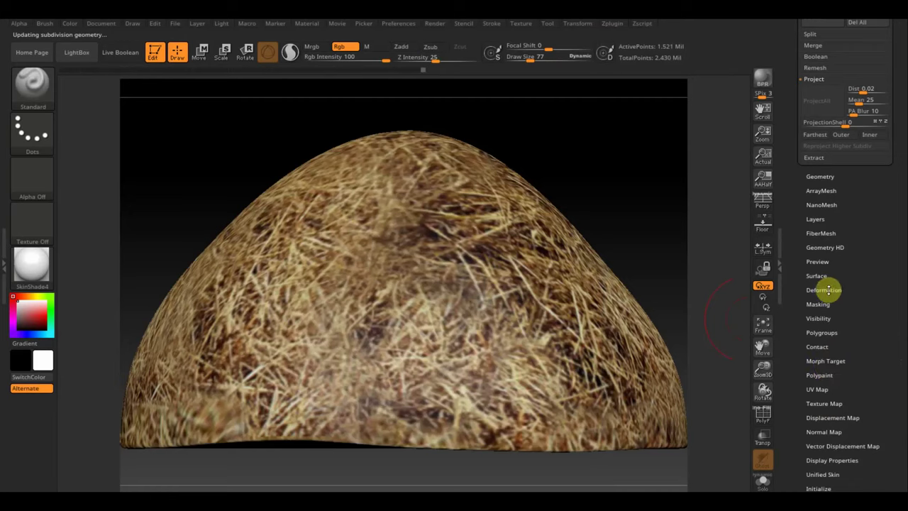
Set UV map size to 4096 and create a displayed texture from the polypaint
left_click(823, 389)
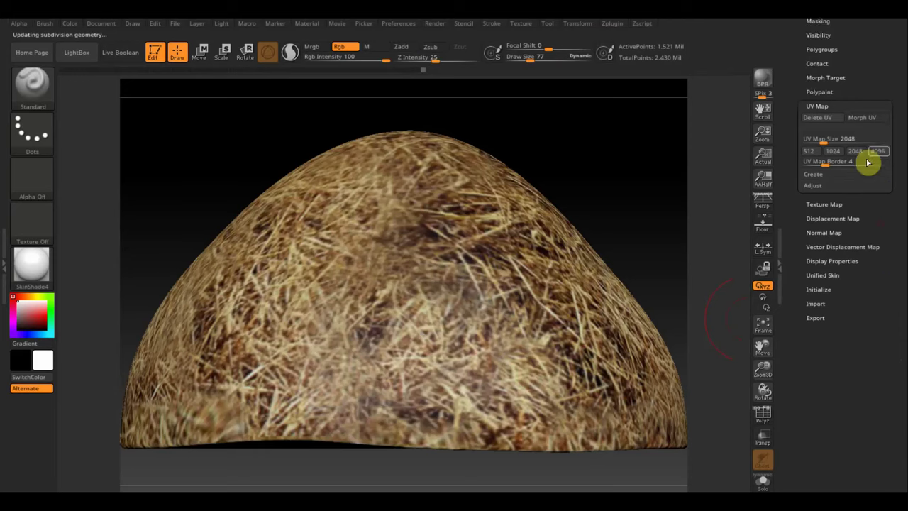
left_click(879, 151)
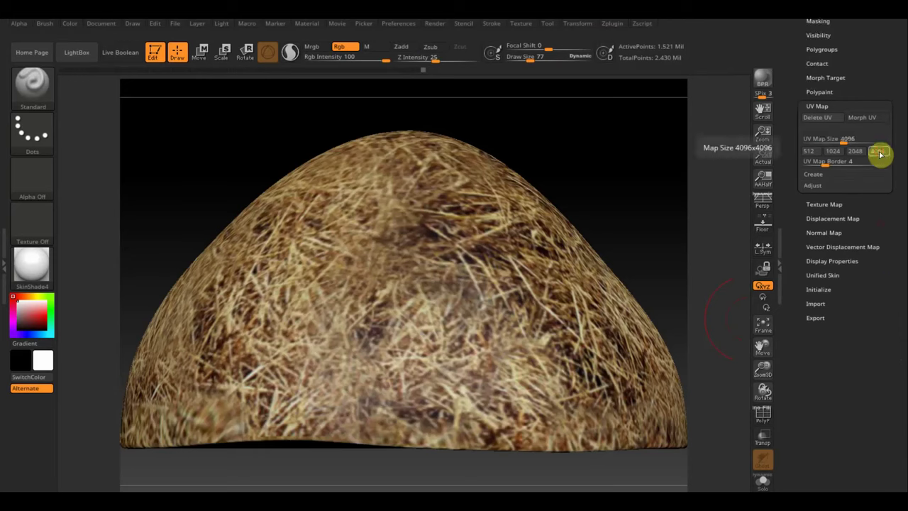
left_click(825, 204)
left_click(813, 199)
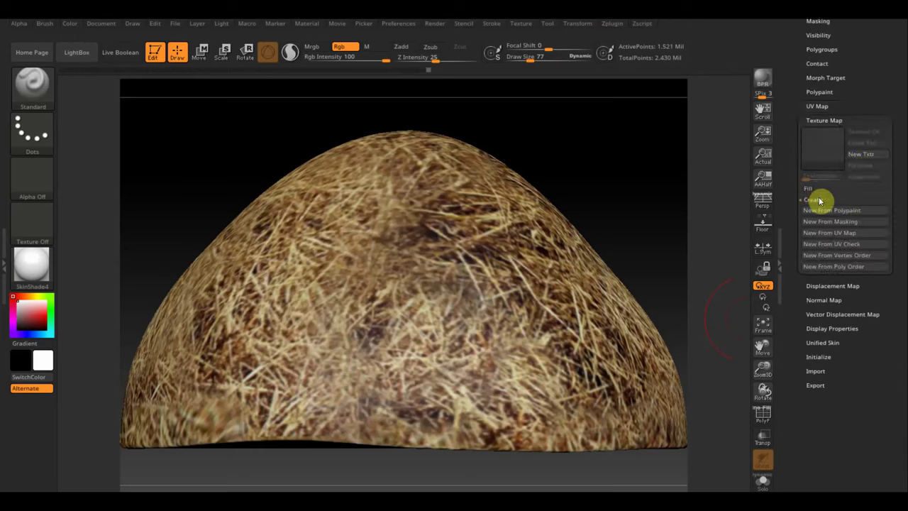
left_click(839, 210)
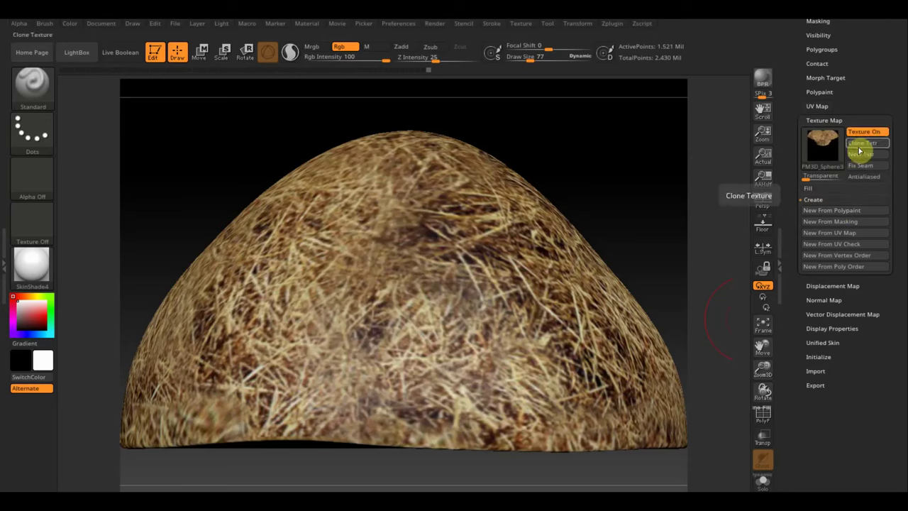
left_click(868, 133)
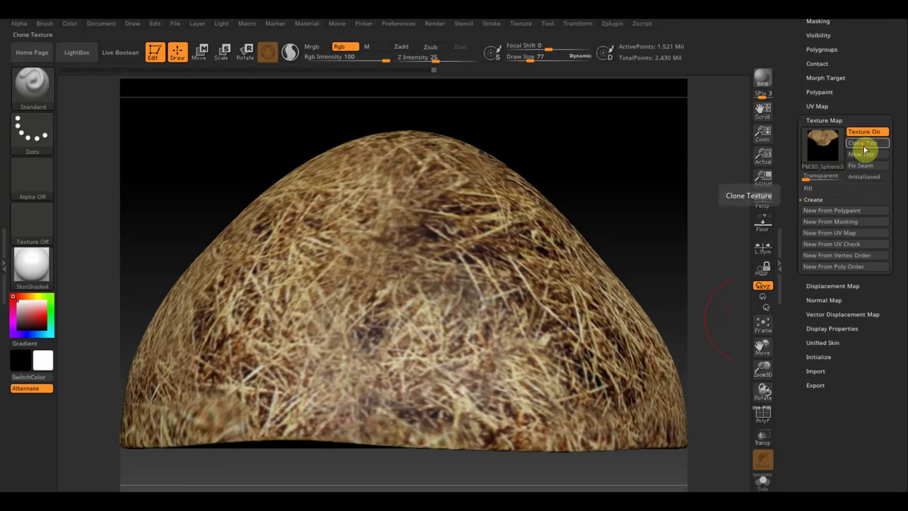
Export the new hay texture as a PNG named 'сено копна'
left_click(522, 23)
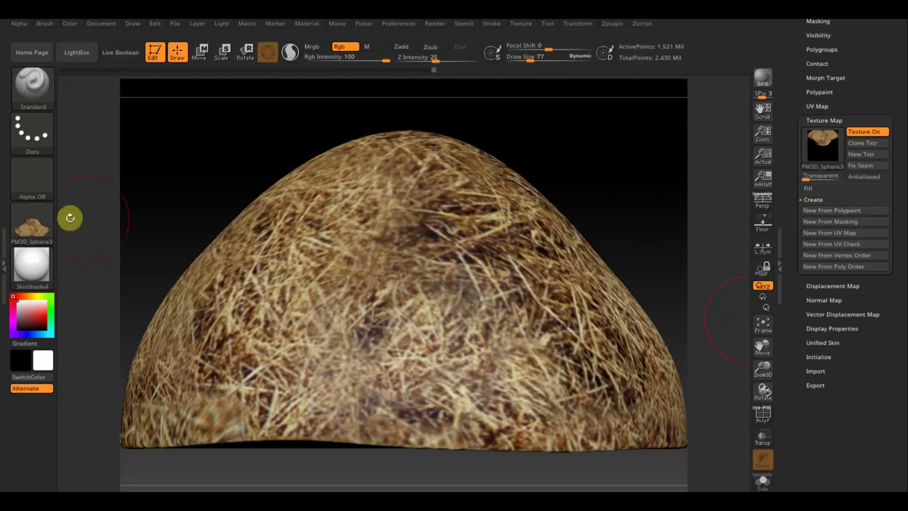
left_click(32, 213)
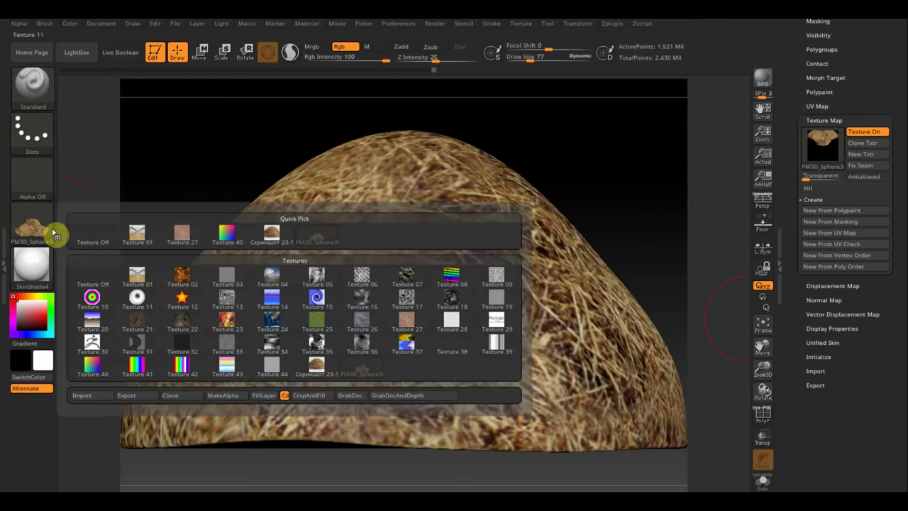
left_click(127, 397)
left_click(139, 241)
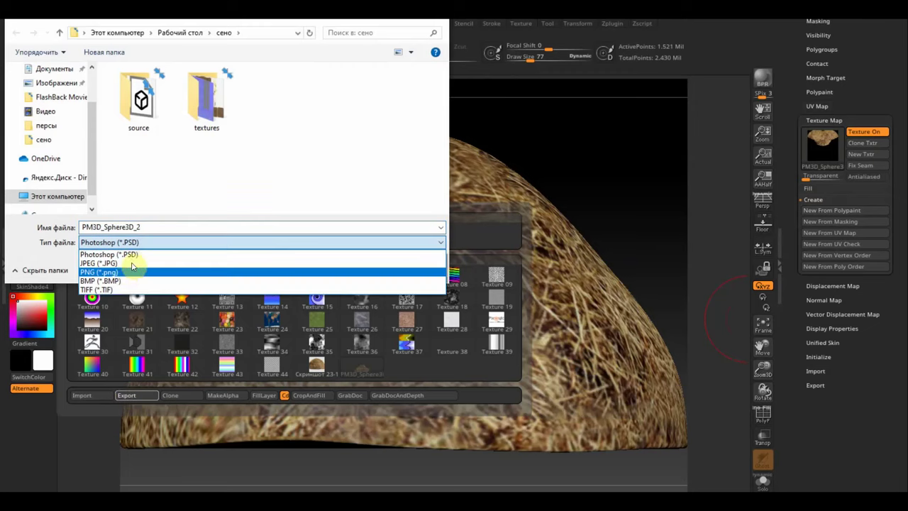
left_click(126, 268)
scroll(87, 125, "up", 2)
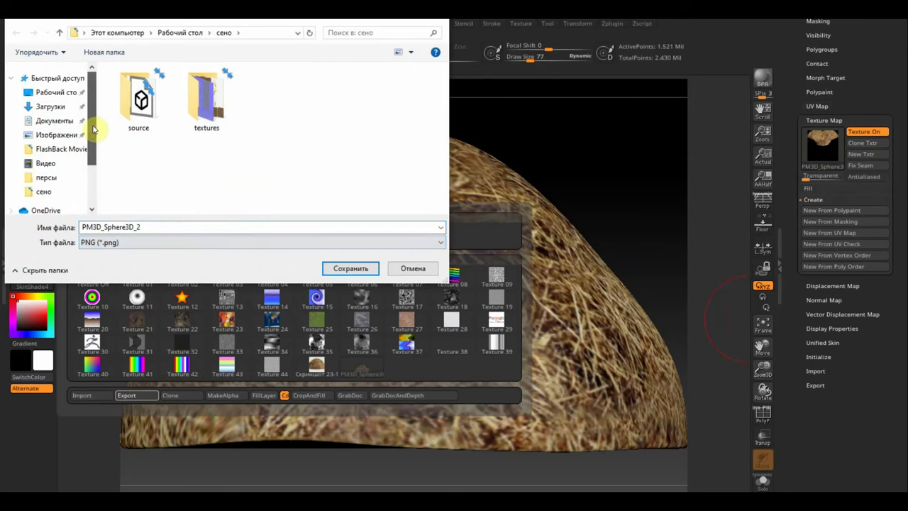
double_click(151, 227)
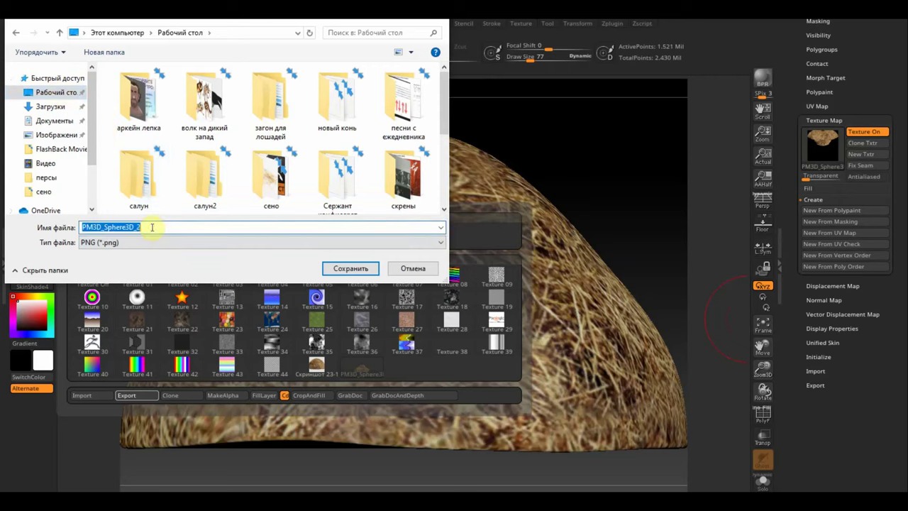
type("сено копна")
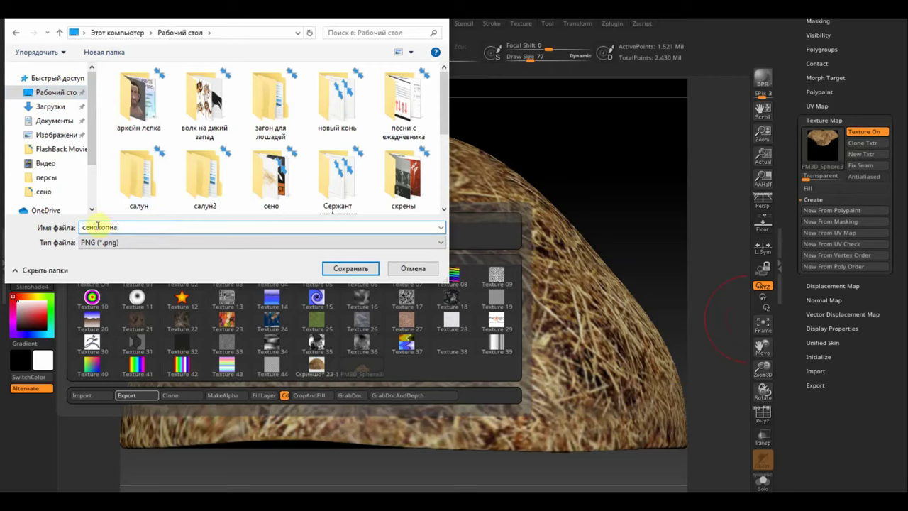
left_click(125, 242)
left_click(127, 243)
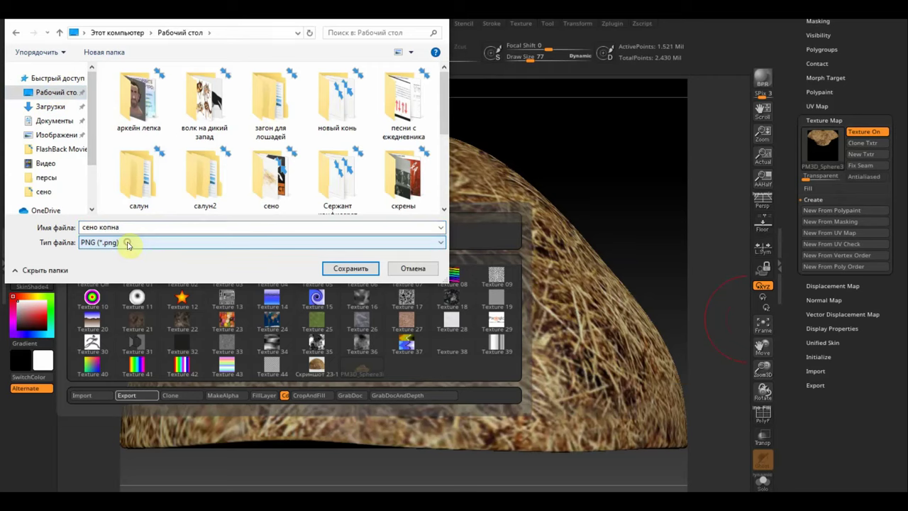
Save the texture PNG and drop the haystack to its lowest subdivision level
left_click(347, 269)
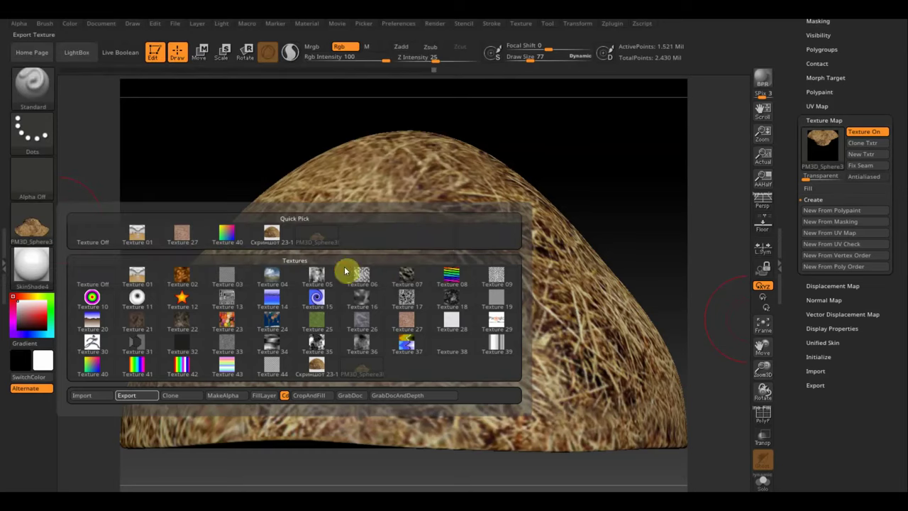
scroll(871, 64, "up", 2)
scroll(871, 62, "up", 2)
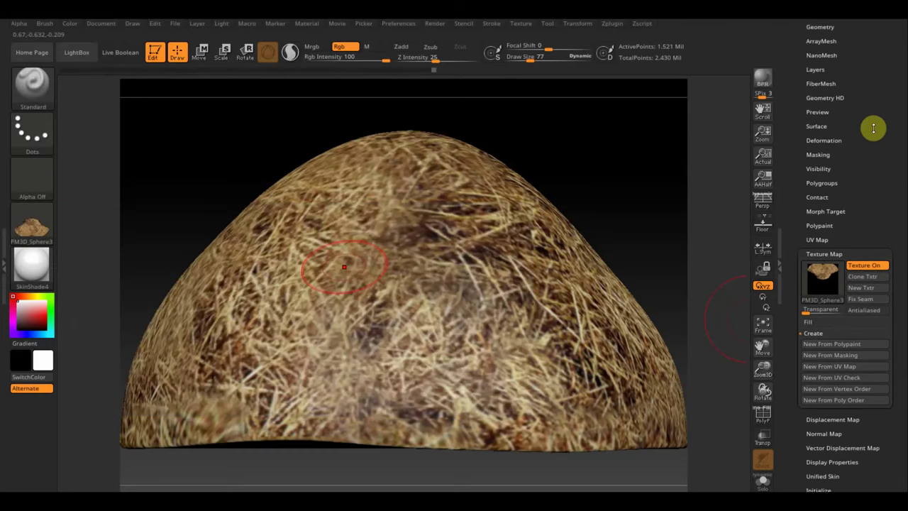
scroll(873, 128, "up", 1)
left_click(820, 55)
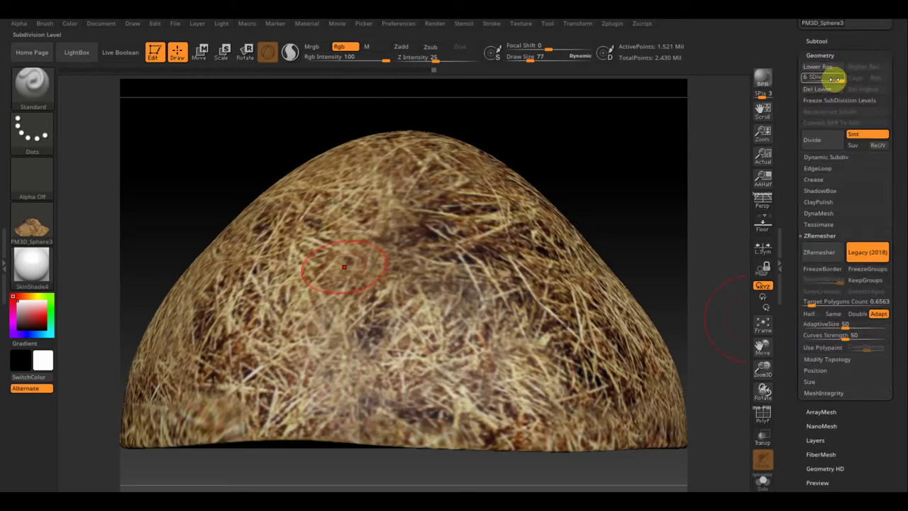
left_click(816, 100)
left_click_drag(897, 223, 899, 126)
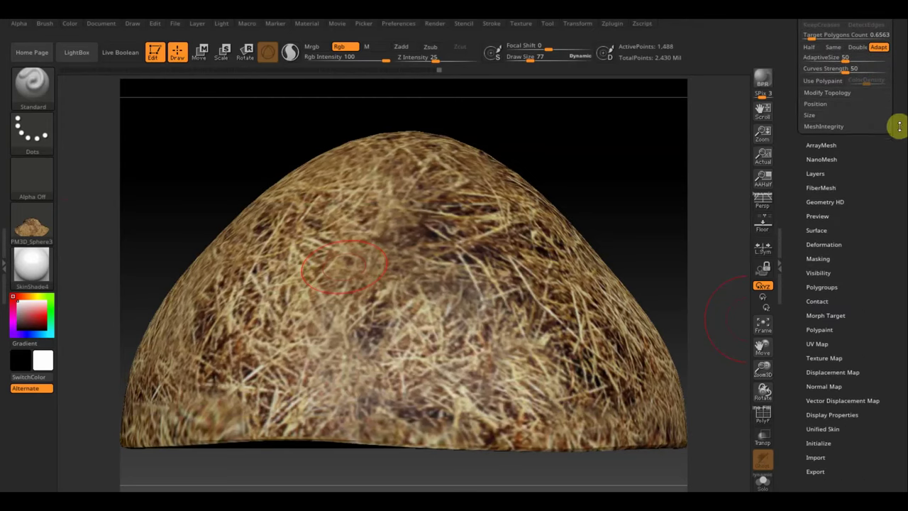
Create the haystack's normal map and make it the current texture
left_click(824, 386)
left_click(824, 121)
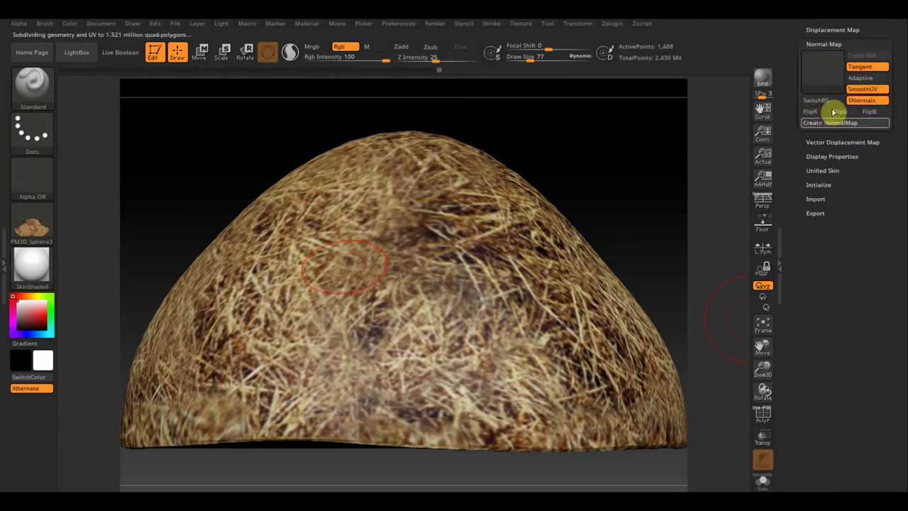
left_click(864, 56)
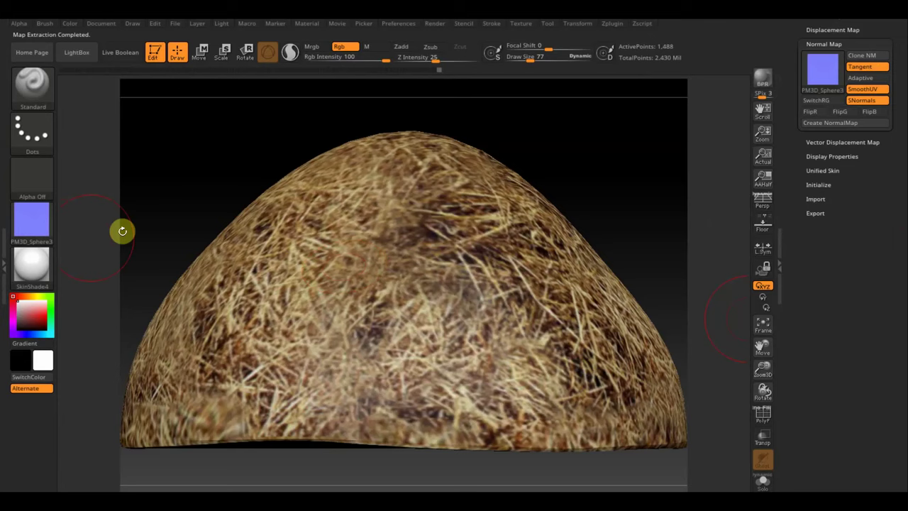
left_click(25, 232)
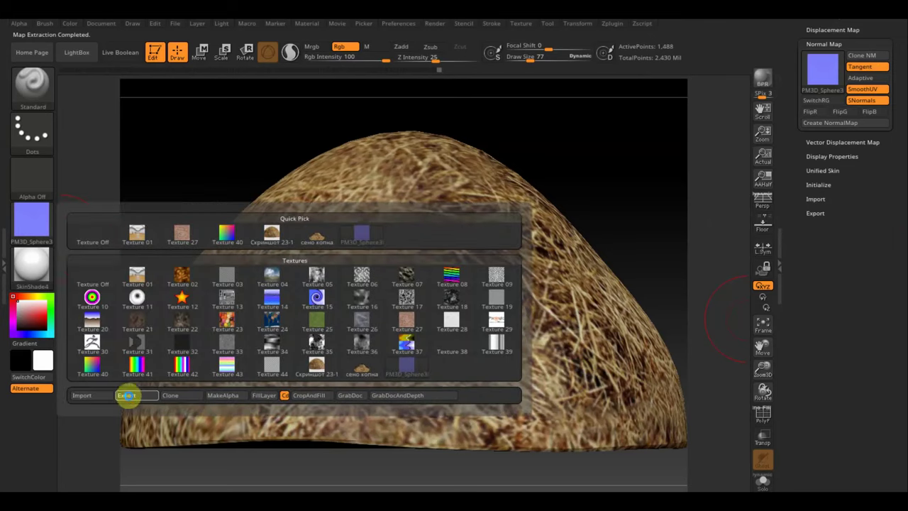
Save the normal map to the desktop as PNG 'сено копна нормал'
left_click(127, 395)
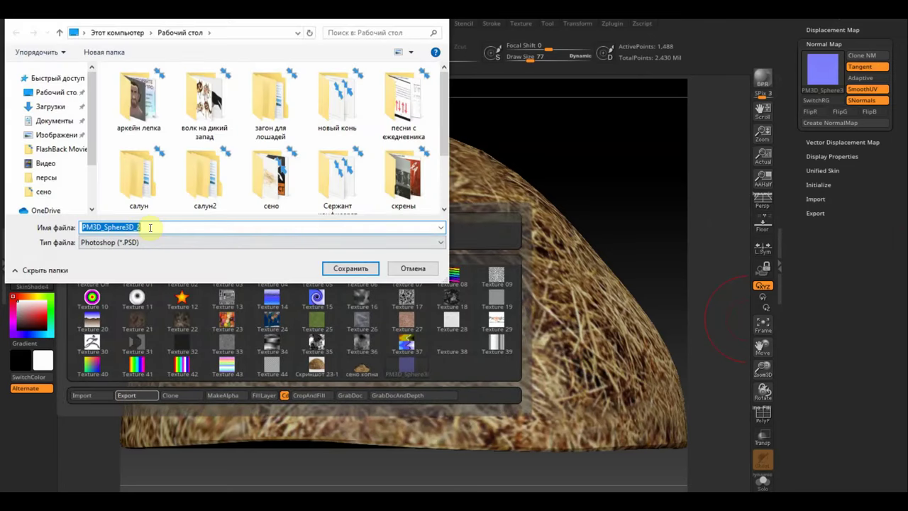
type("сено")
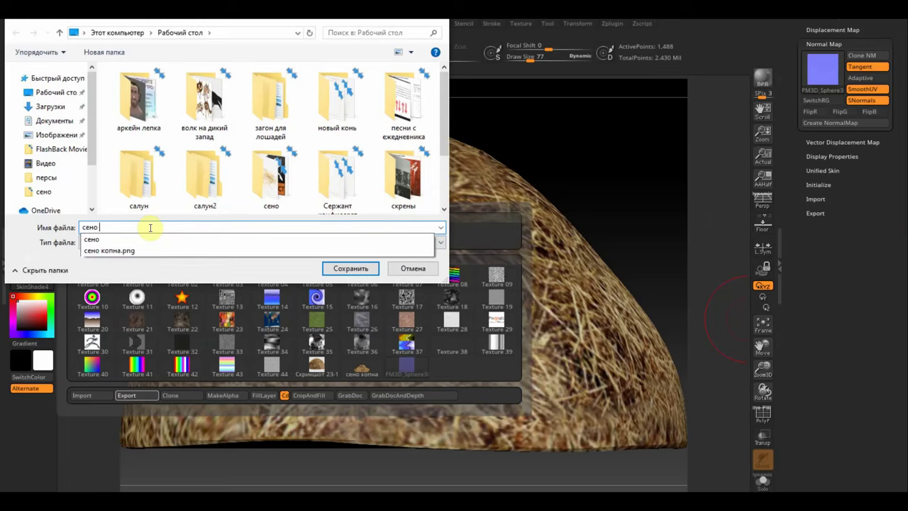
type(" копн")
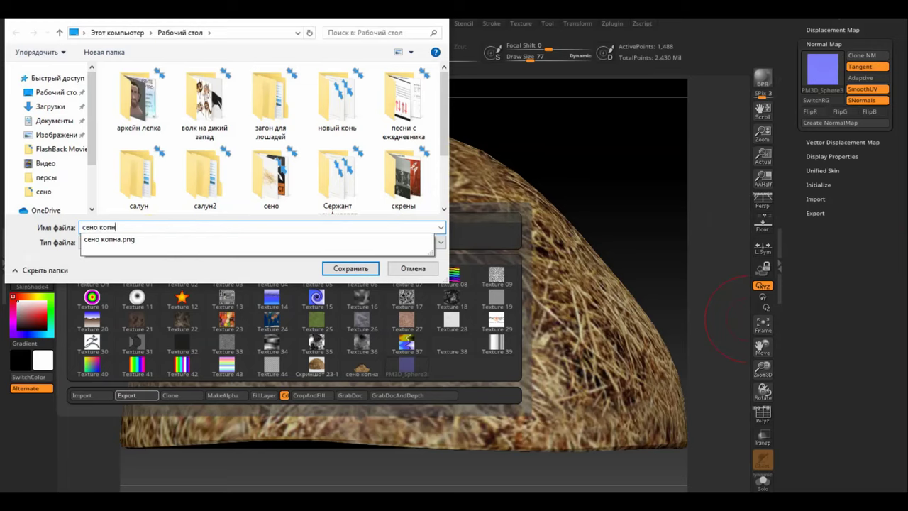
type("а")
left_click(150, 228)
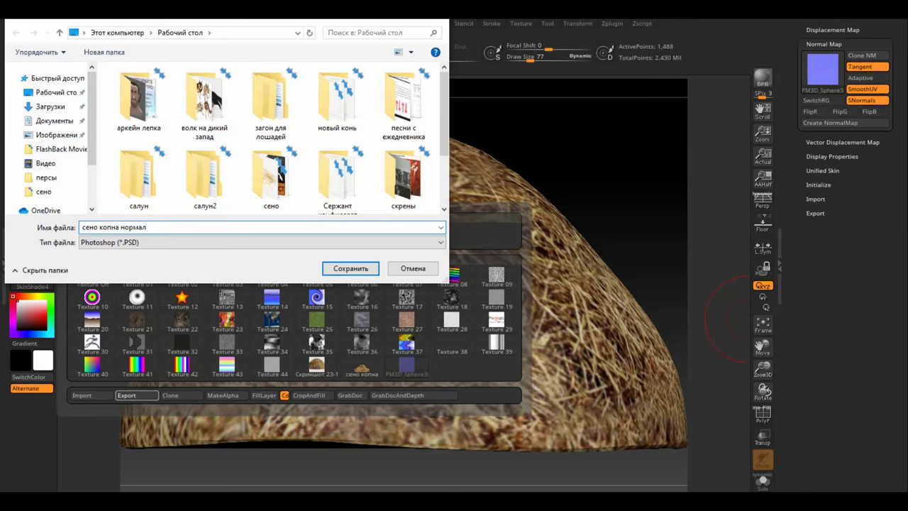
left_click(203, 242)
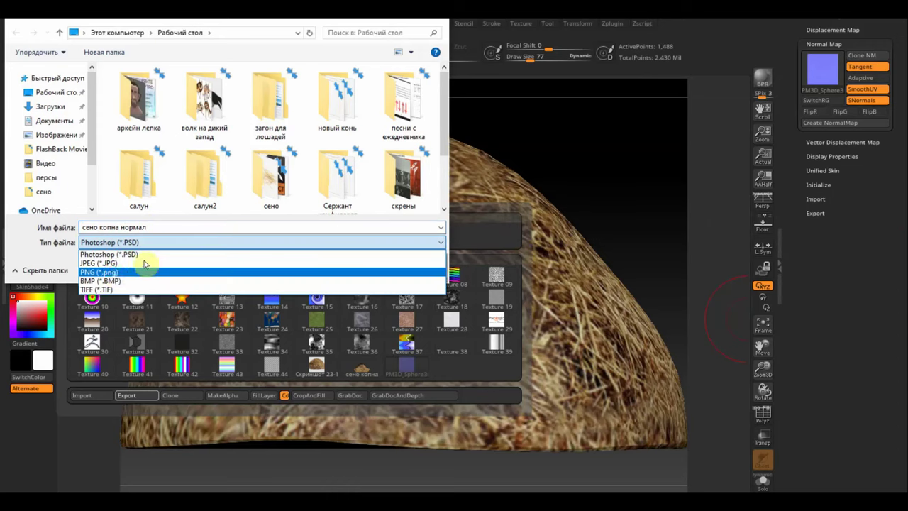
left_click(145, 264)
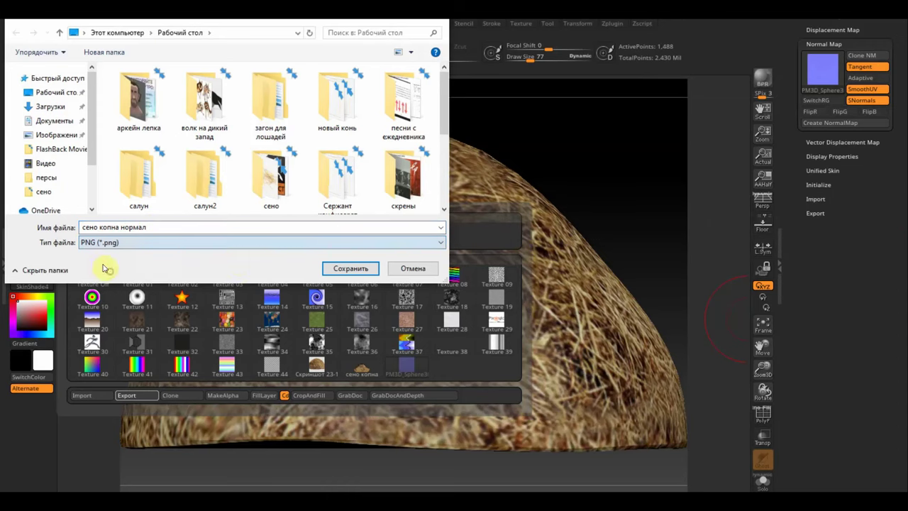
left_click(349, 268)
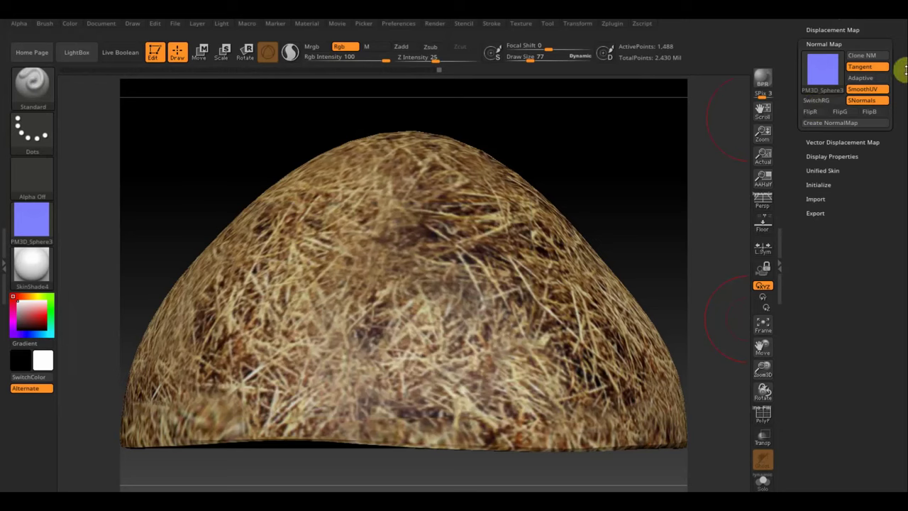
Delete the dome's higher subdivision levels, leaving 909,848 total points
scroll(890, 177, "up", 8)
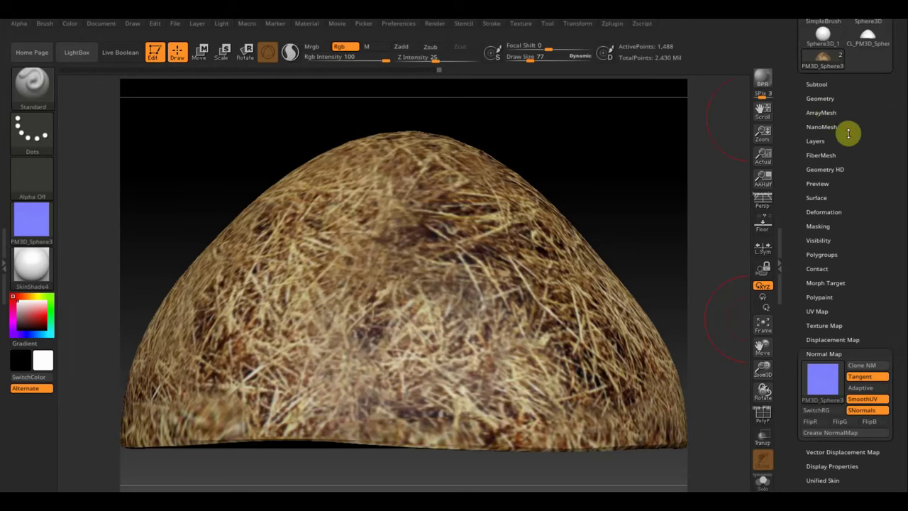
left_click(820, 93)
left_click(858, 129)
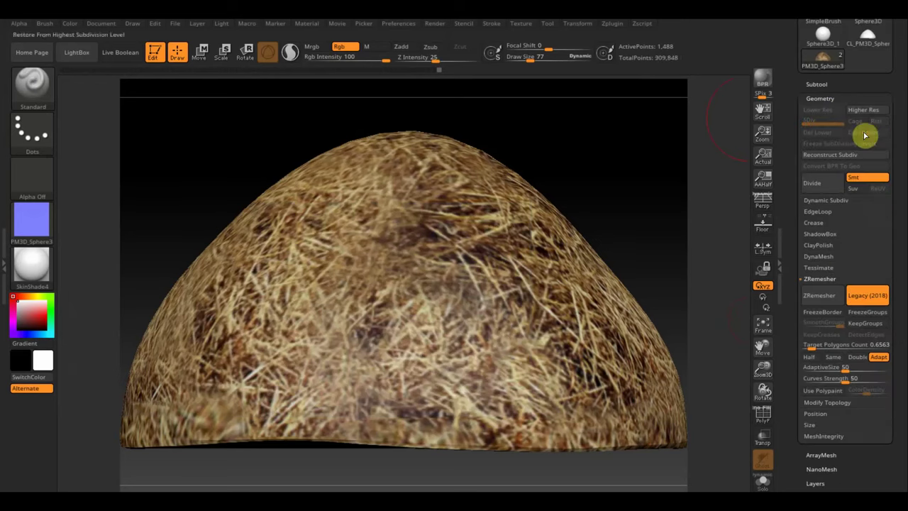
scroll(898, 89, "up", 5)
Export the mesh as the OBJ file 'сено копна'
left_click(864, 77)
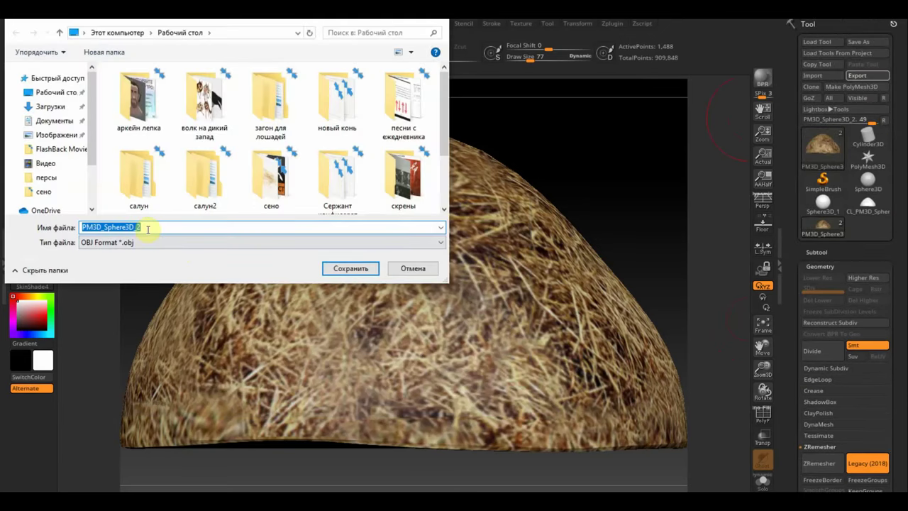
type("сено копна")
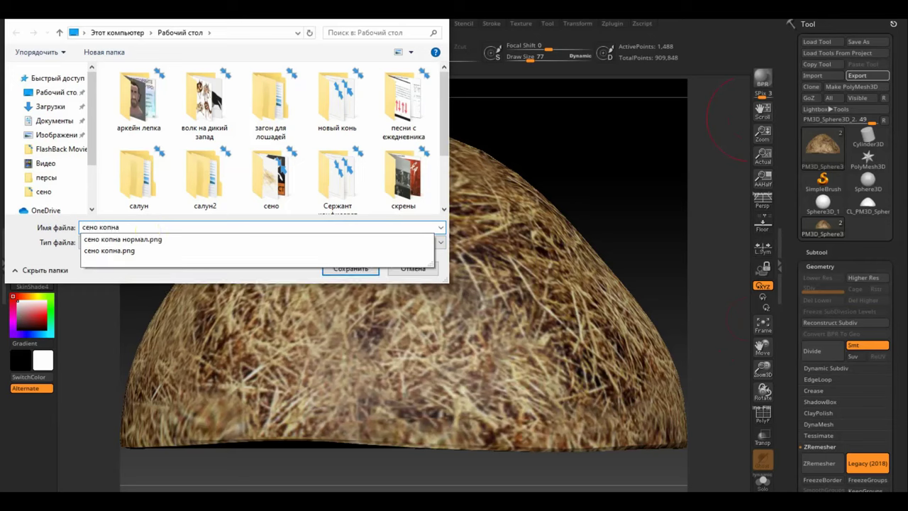
key("Return")
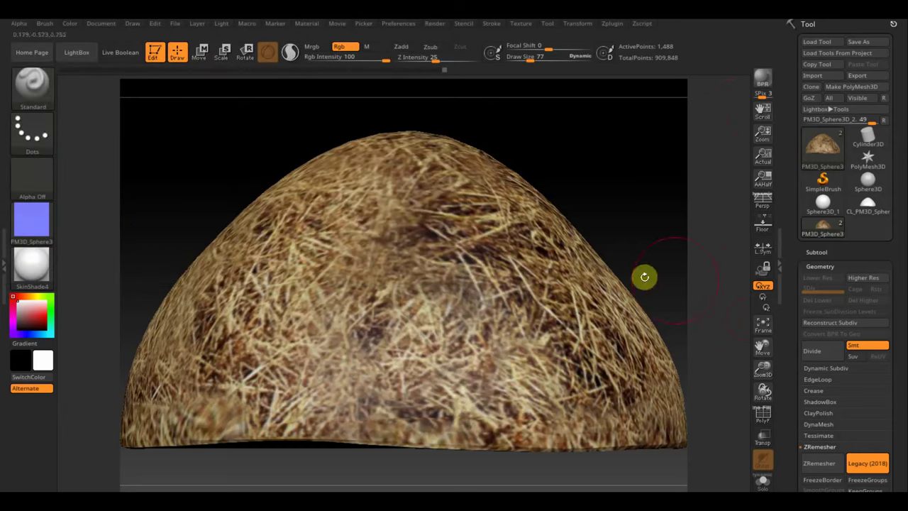
Clone the dome's hay texture map as PM3D_Sphere3 and open the texture picker
scroll(899, 376, "down", 2)
scroll(899, 379, "down", 2)
scroll(890, 390, "down", 1)
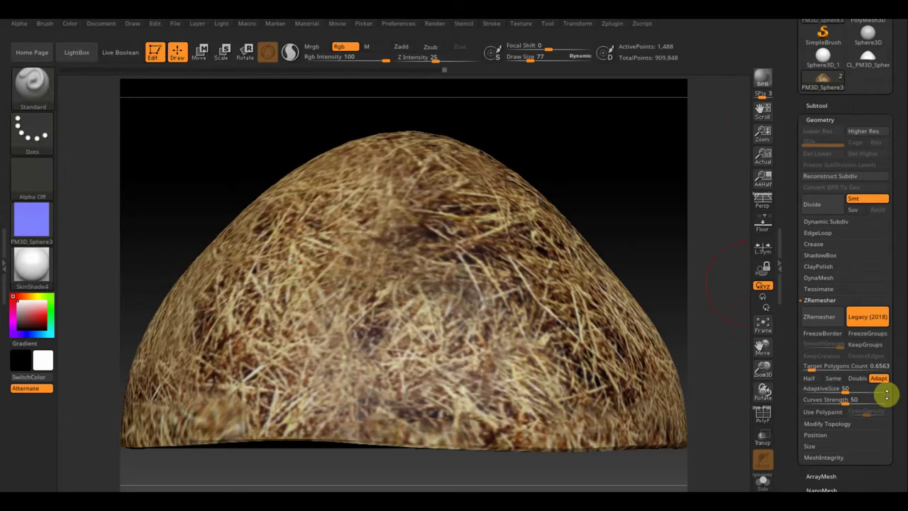
scroll(887, 395, "down", 2)
scroll(891, 354, "down", 6)
scroll(879, 341, "down", 2)
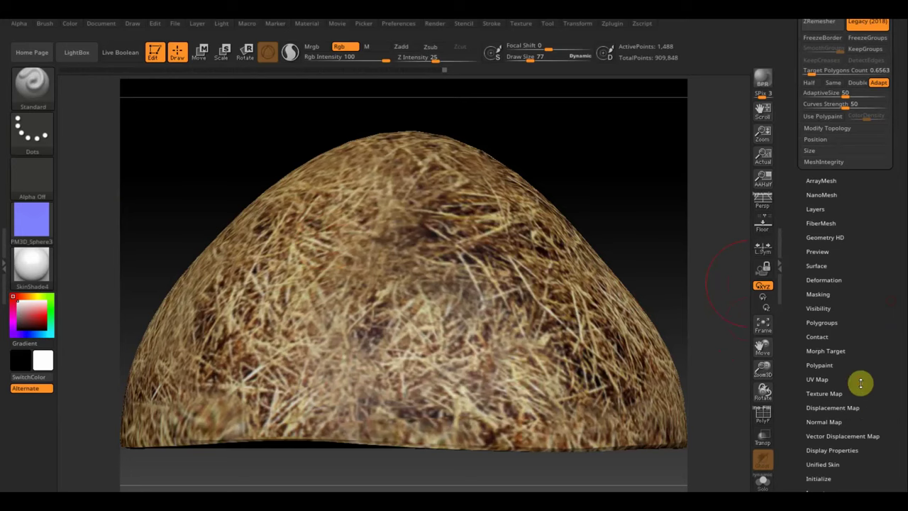
scroll(861, 383, "down", 1)
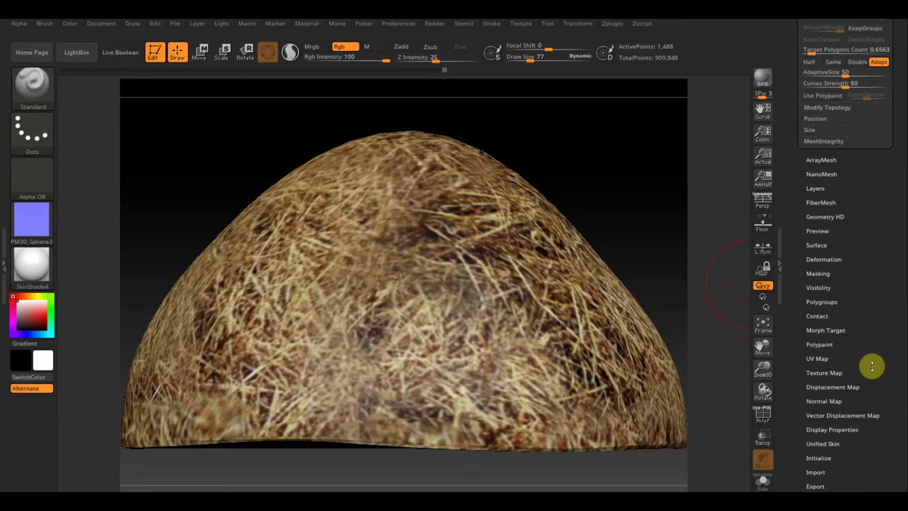
left_click(825, 373)
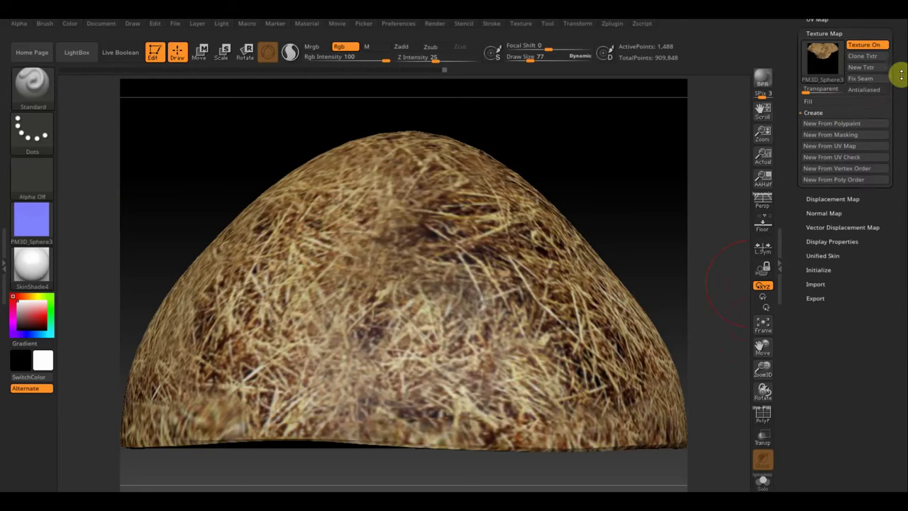
left_click_drag(901, 74, 900, 144)
left_click(859, 127)
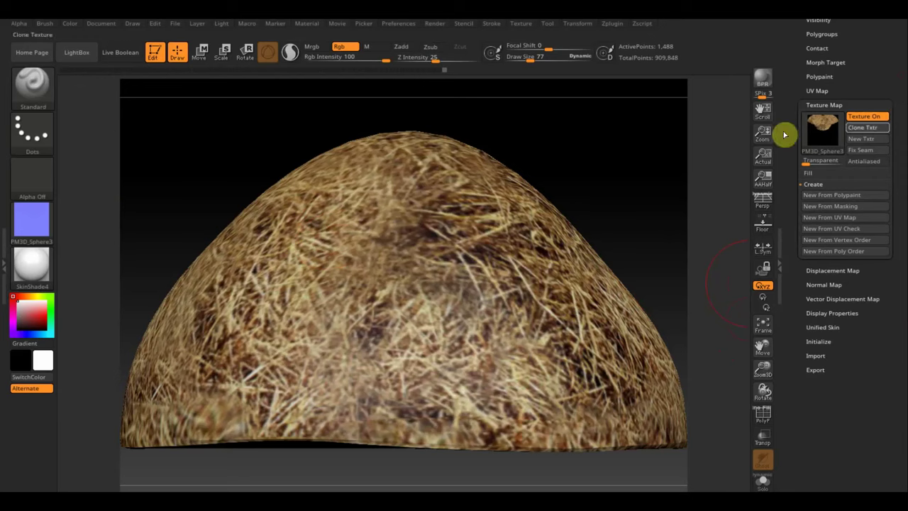
left_click(522, 25)
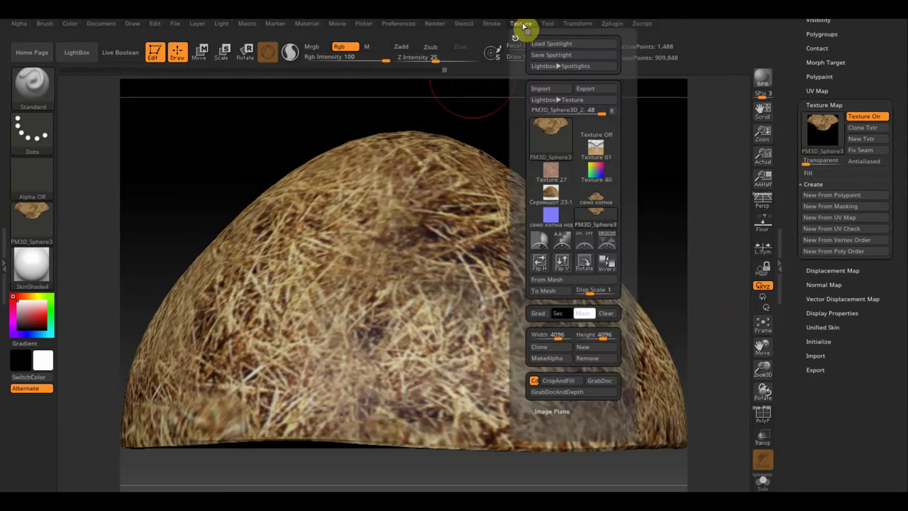
left_click(26, 229)
Export the current hay texture from the texture picker with PNG as the file format
left_click(37, 228)
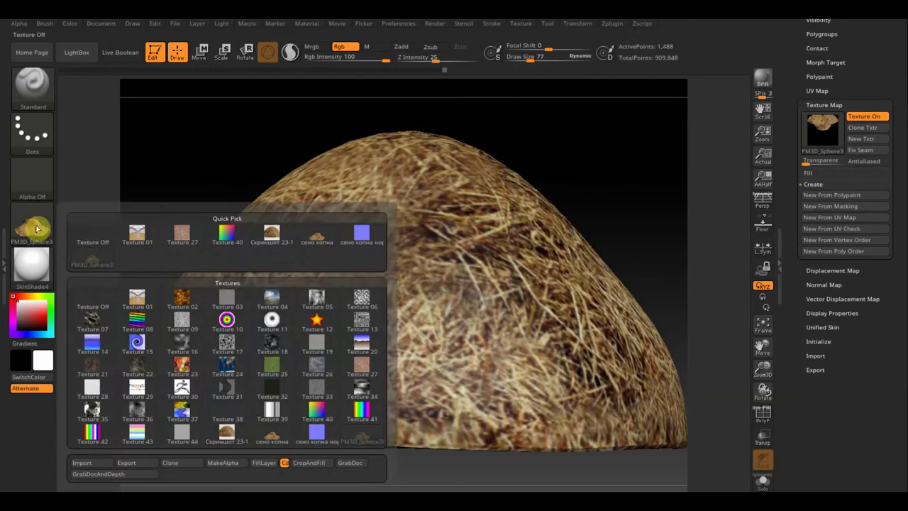
left_click(133, 465)
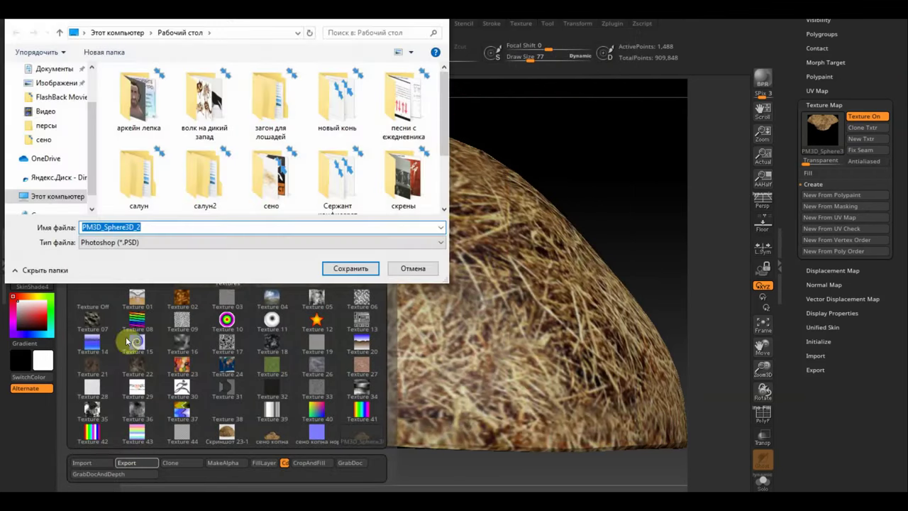
left_click(158, 242)
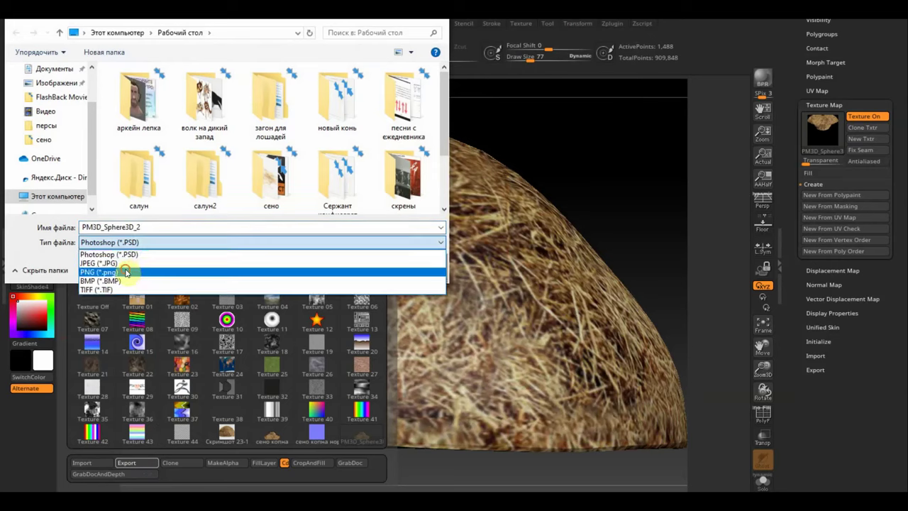
left_click(106, 263)
scroll(260, 178, "down", 5)
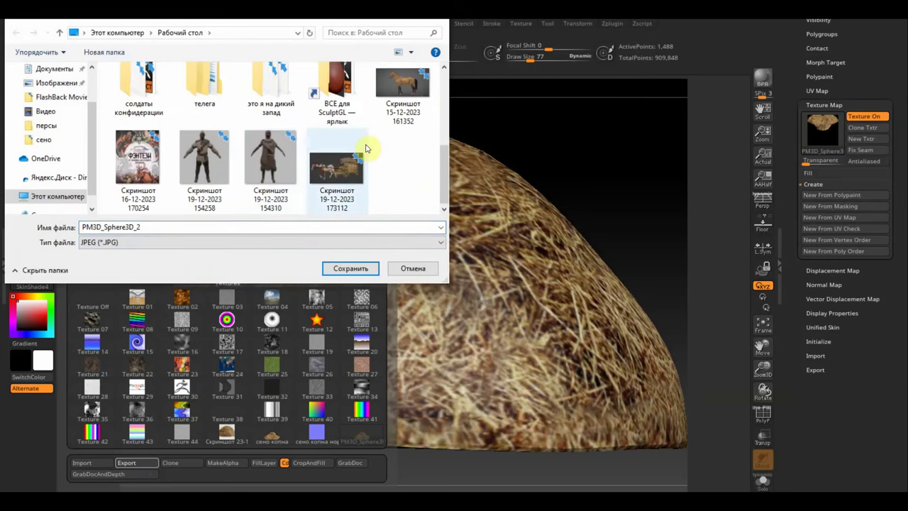
scroll(335, 186, "up", 2)
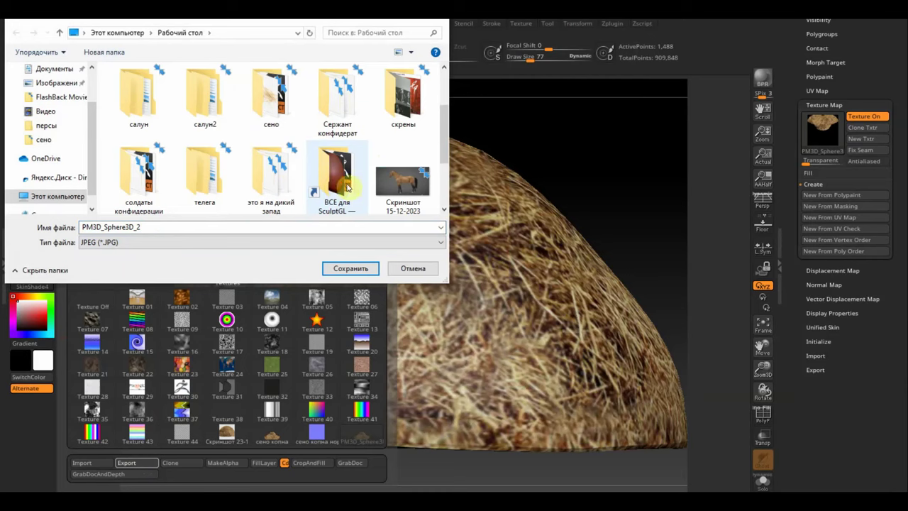
scroll(356, 187, "up", 1)
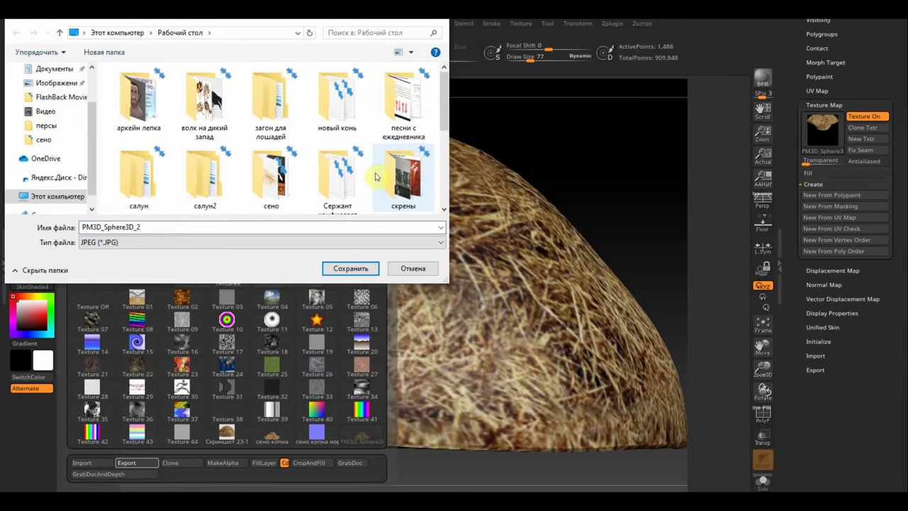
scroll(377, 176, "down", 3)
left_click(105, 242)
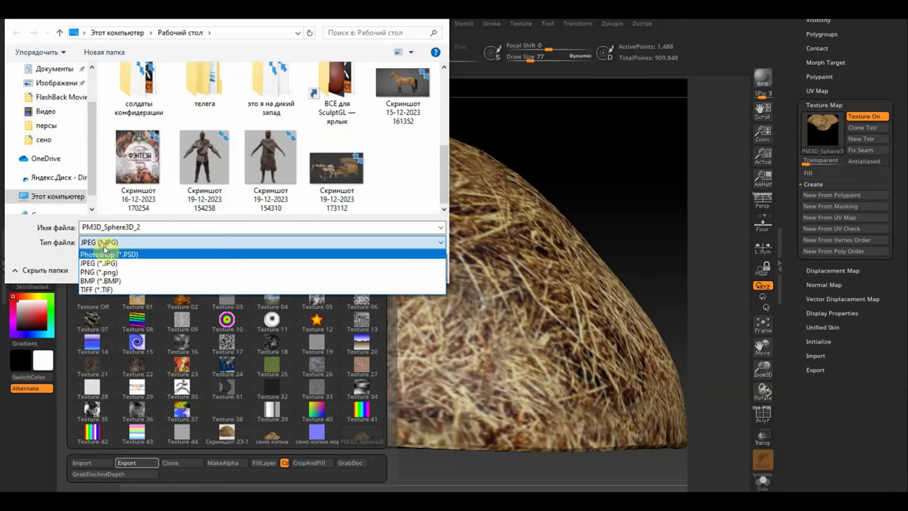
left_click(117, 272)
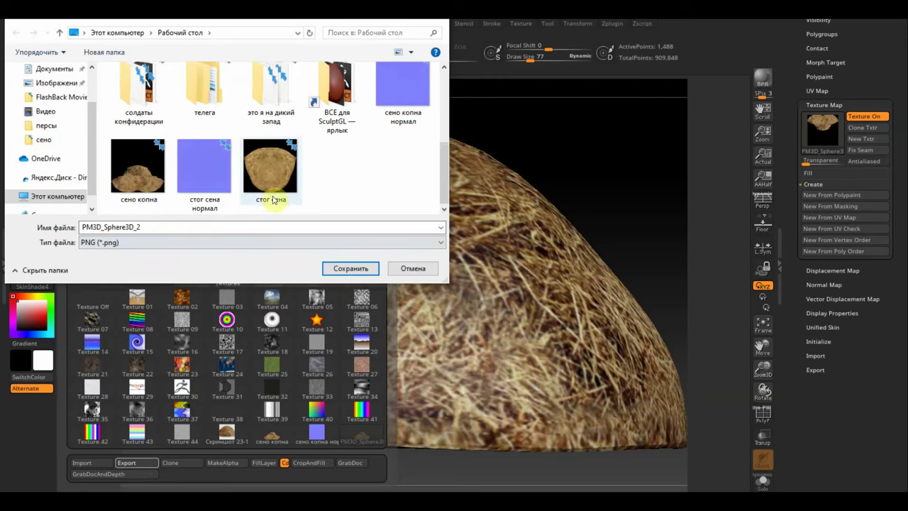
Name the export file 'сено копна' and save the PNG
left_click(142, 187)
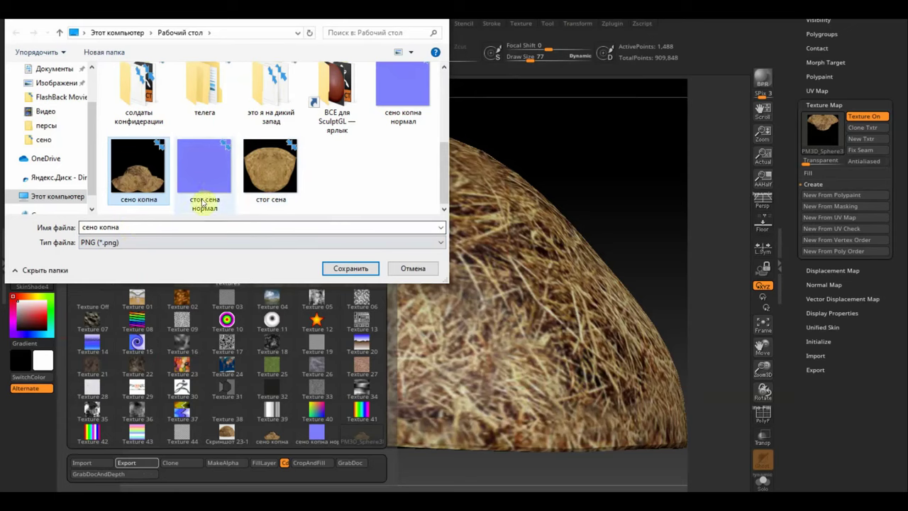
left_click(211, 165)
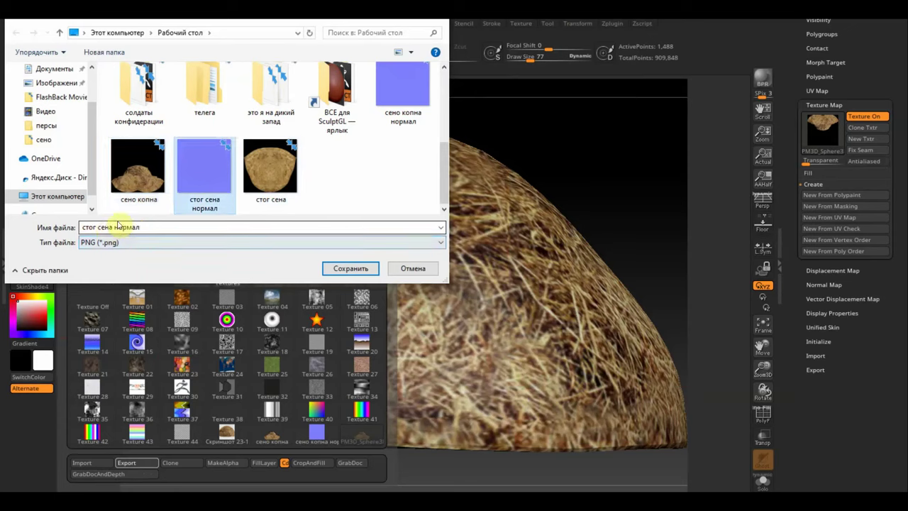
left_click(142, 195)
double_click(128, 227)
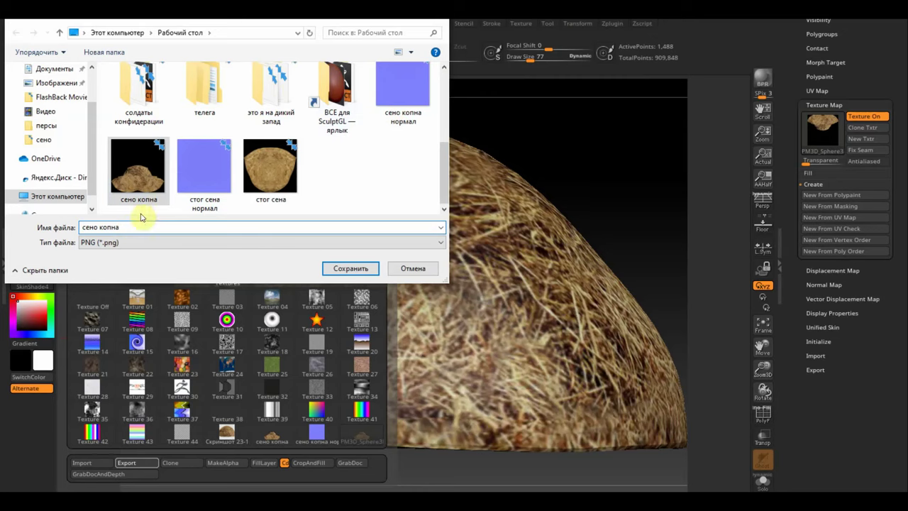
left_click(407, 272)
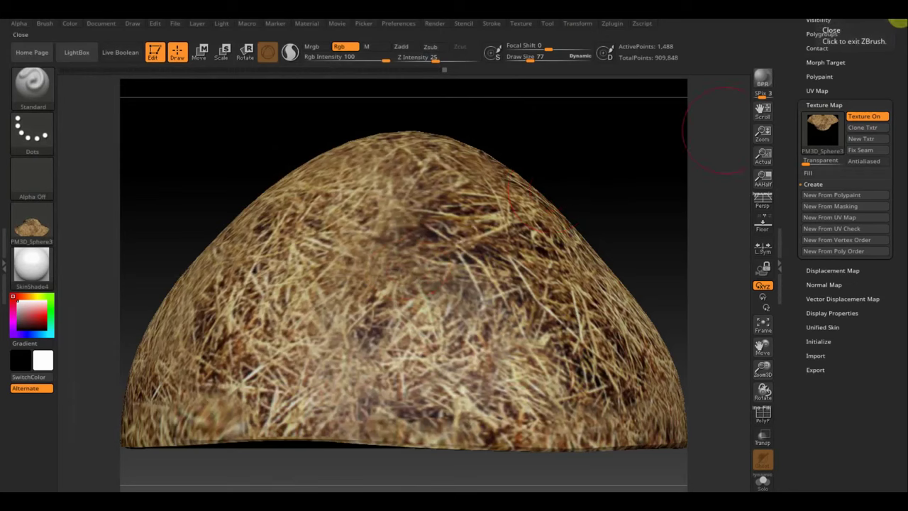
Quit ZBrush without saving, then dismiss Blender's splash screen and show File > Open Recent
left_click(898, 20)
left_click(480, 297)
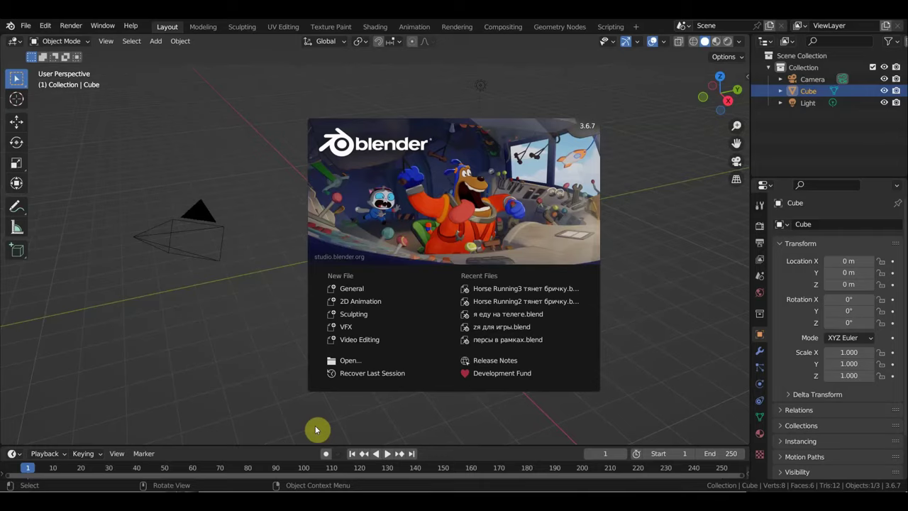
left_click(707, 207)
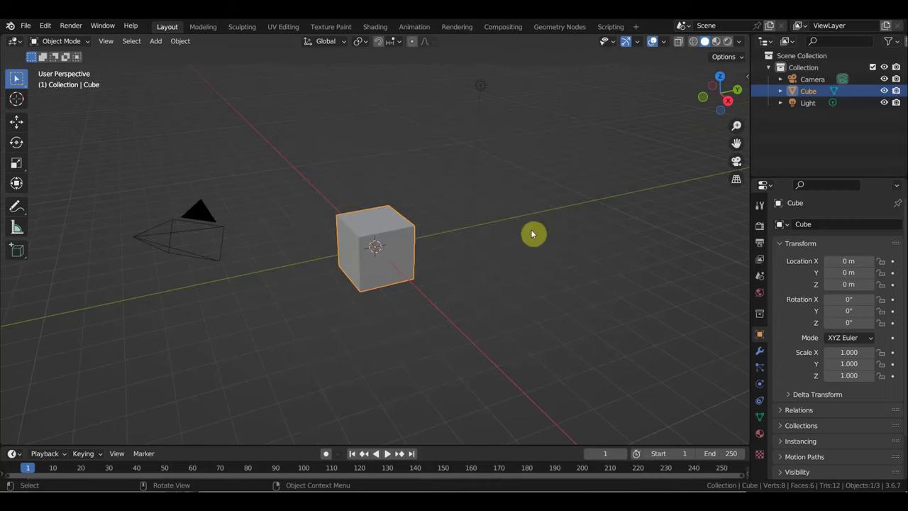
left_click(26, 27)
mouse_move(55, 62)
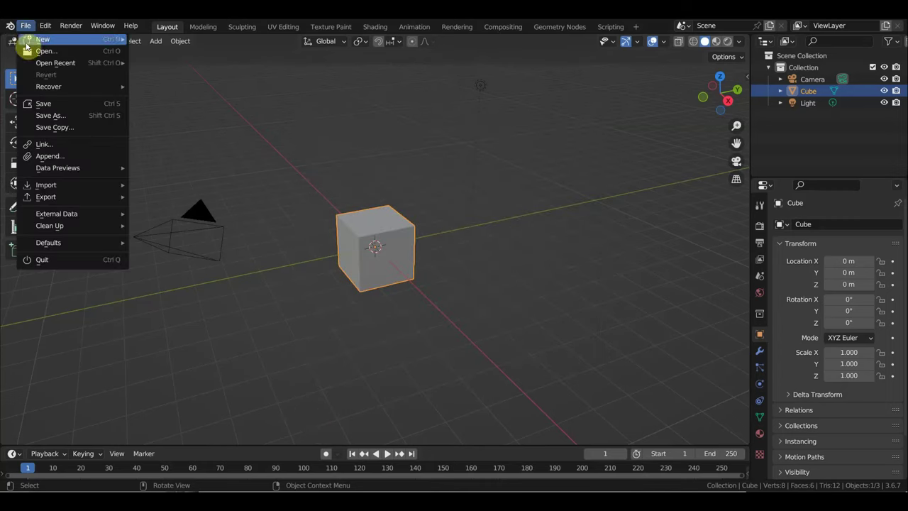
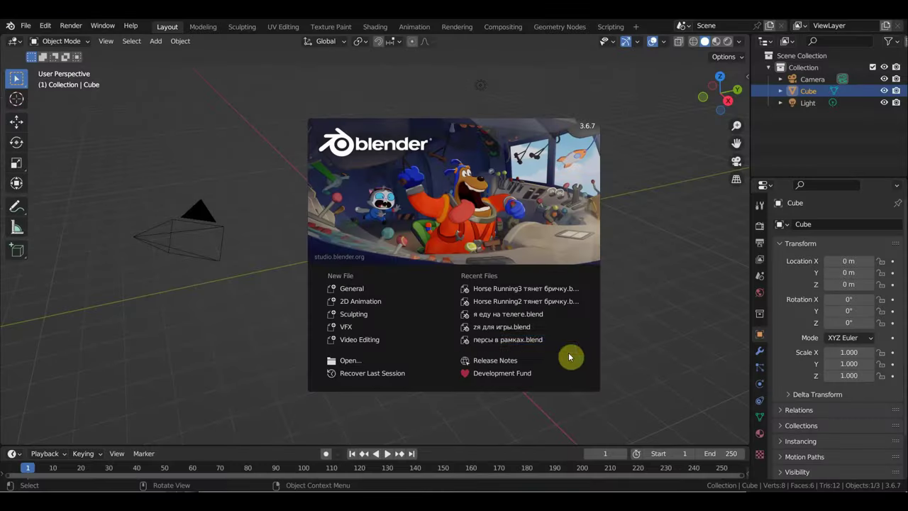
Open the Horse Running2 recent file, then play and stop its horse-walk animation
left_click(509, 305)
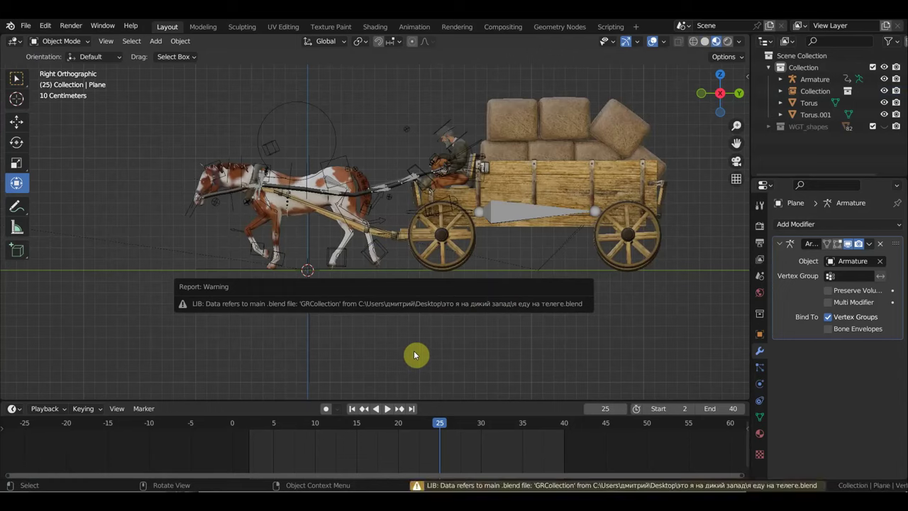
middle_click_drag(417, 346, 460, 347)
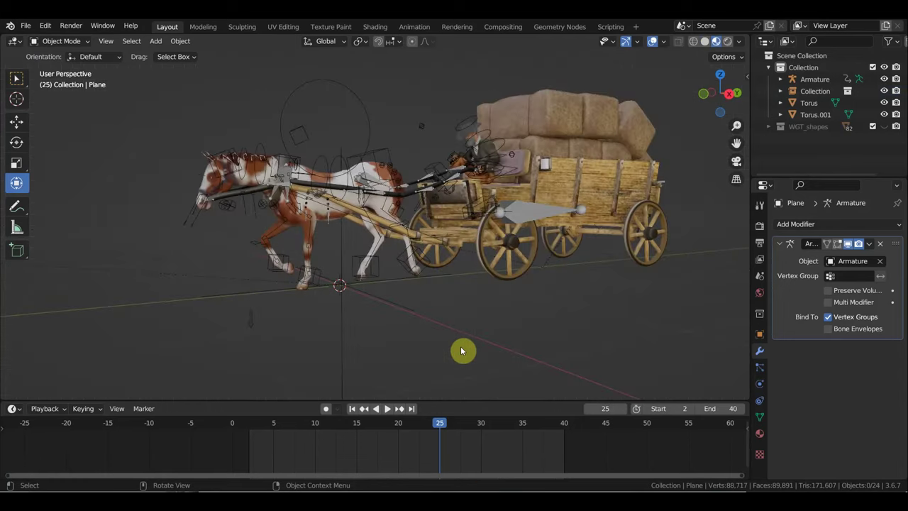
key("space")
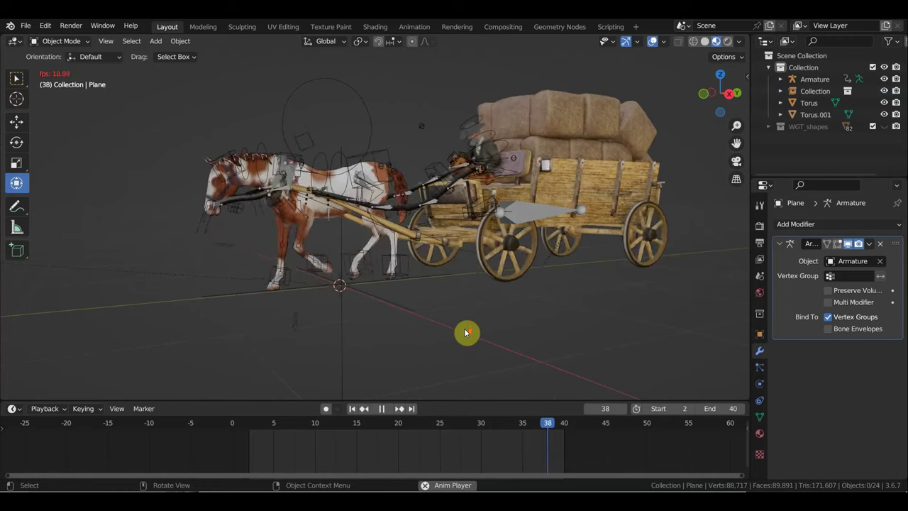
scroll(465, 334, "down", 2)
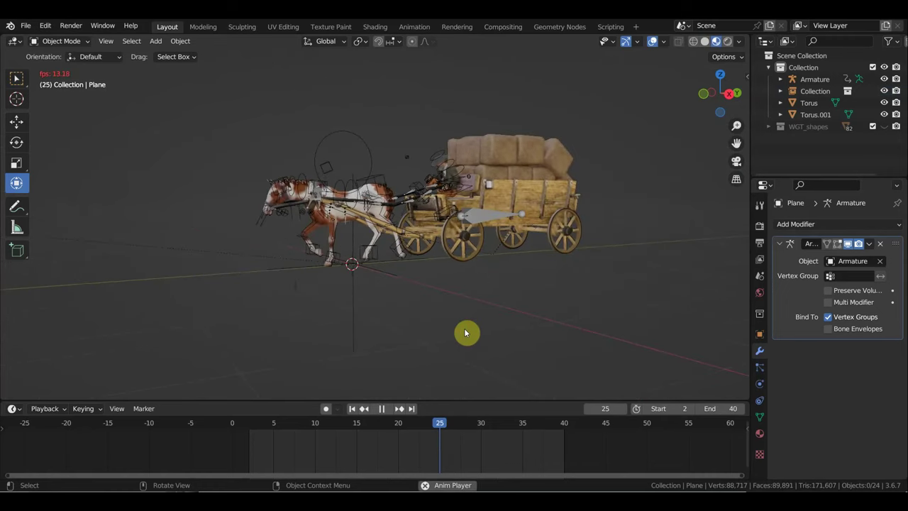
key("space")
scroll(472, 321, "up", 2)
scroll(479, 319, "up", 1)
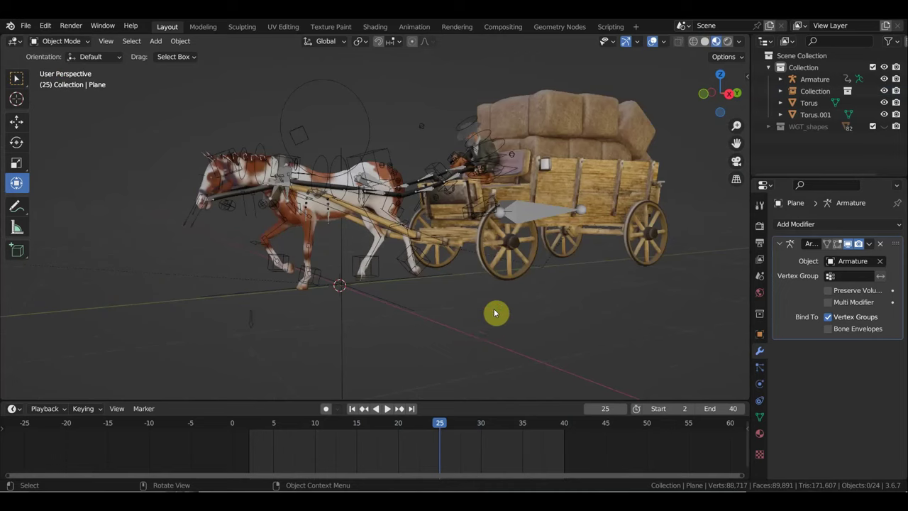
middle_click_drag(495, 313, 451, 300)
left_click(477, 173)
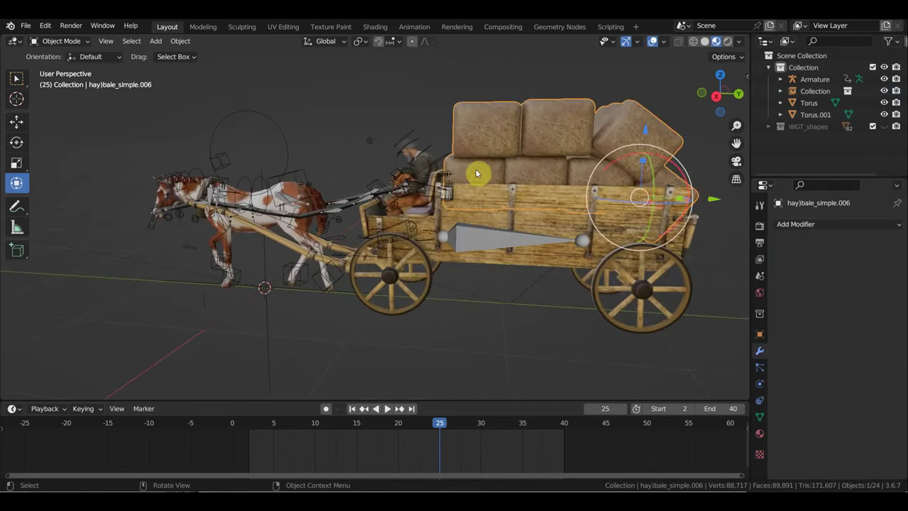
key("KP_3")
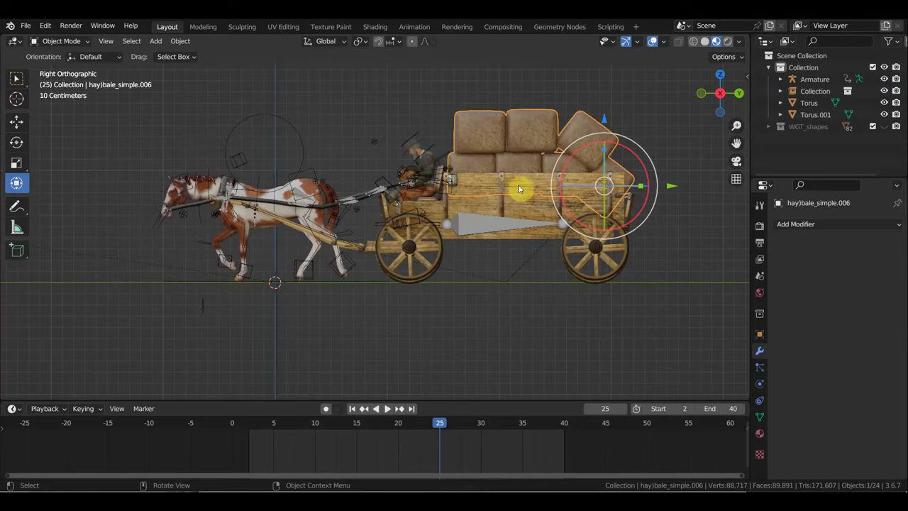
scroll(457, 225, "down", 1)
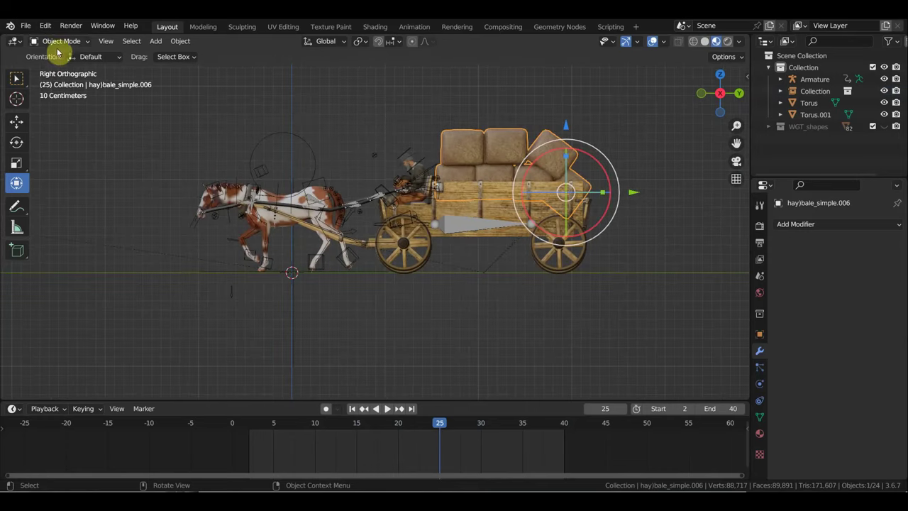
left_click(24, 27)
mouse_move(45, 184)
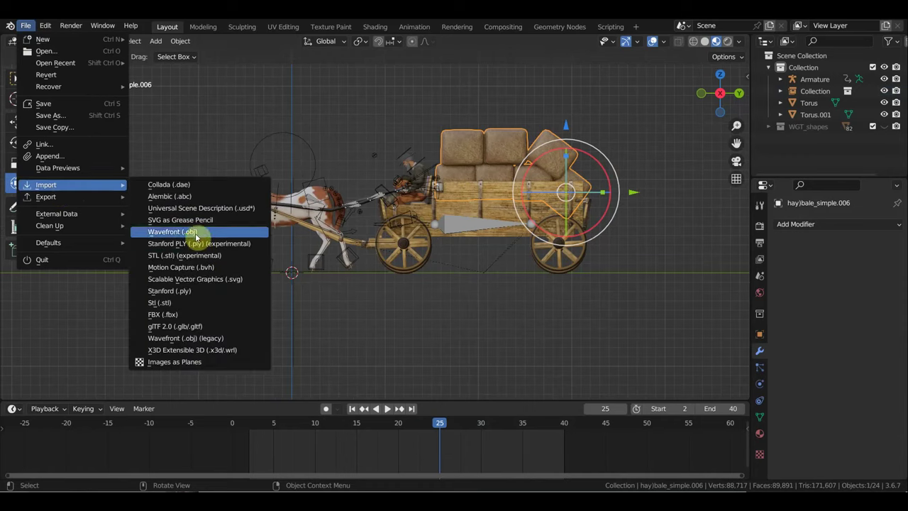
left_click(223, 342)
left_click(186, 188)
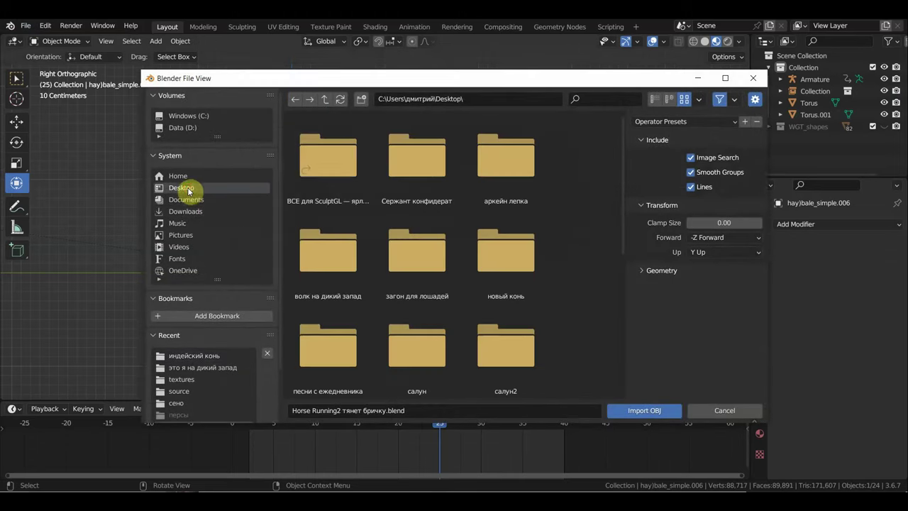
left_click(753, 79)
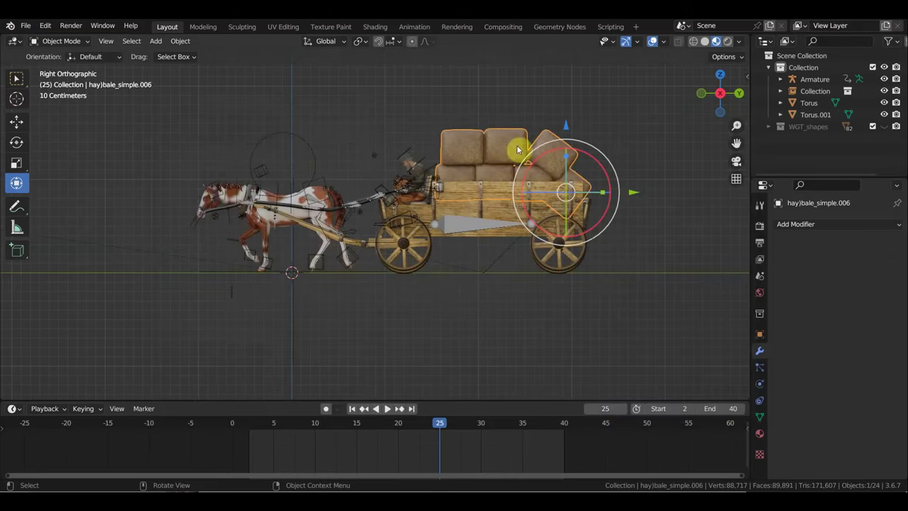
Drag the стог сена and сено копна model and texture files from the desktop into the сено folder
left_click(840, 21)
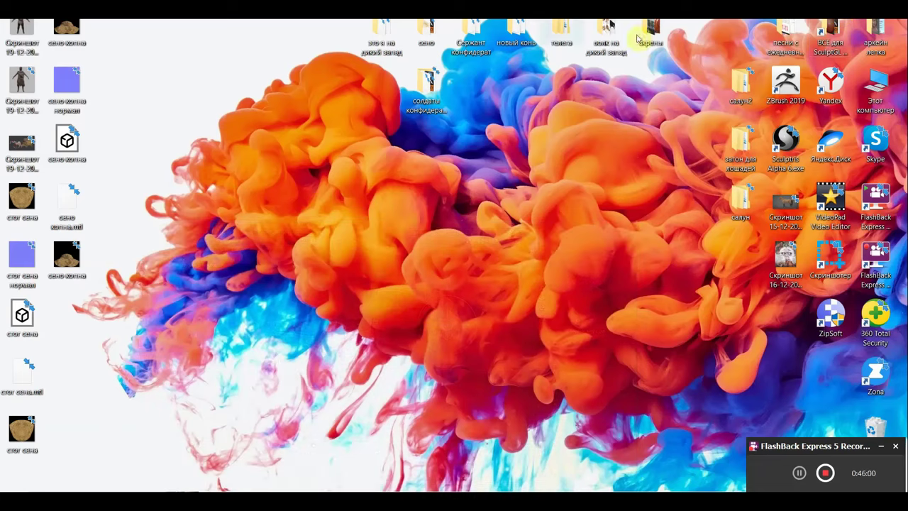
double_click(426, 30)
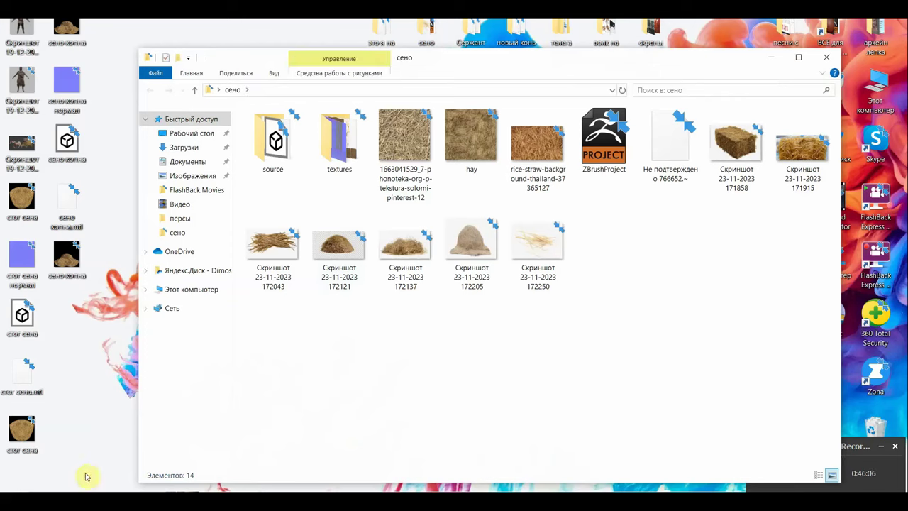
mouse_move(85, 477)
left_mouse_down()
mouse_move(12, 202)
mouse_move(360, 324)
left_mouse_up()
left_click_drag(105, 182, 83, 61)
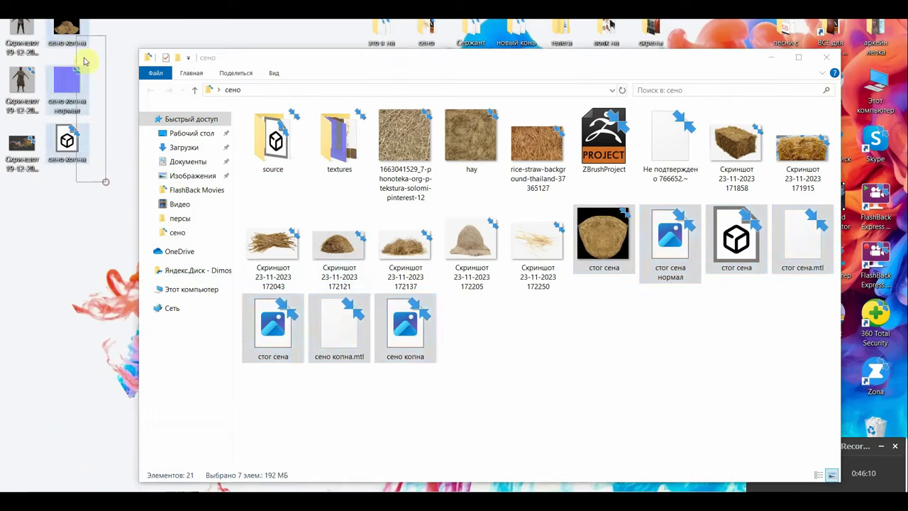
left_click_drag(67, 32, 656, 209)
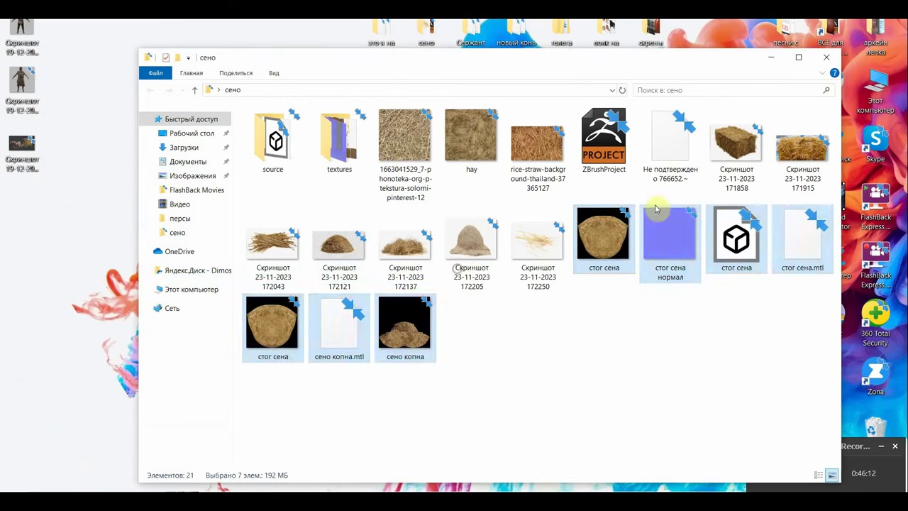
left_click(827, 57)
left_click(297, 432)
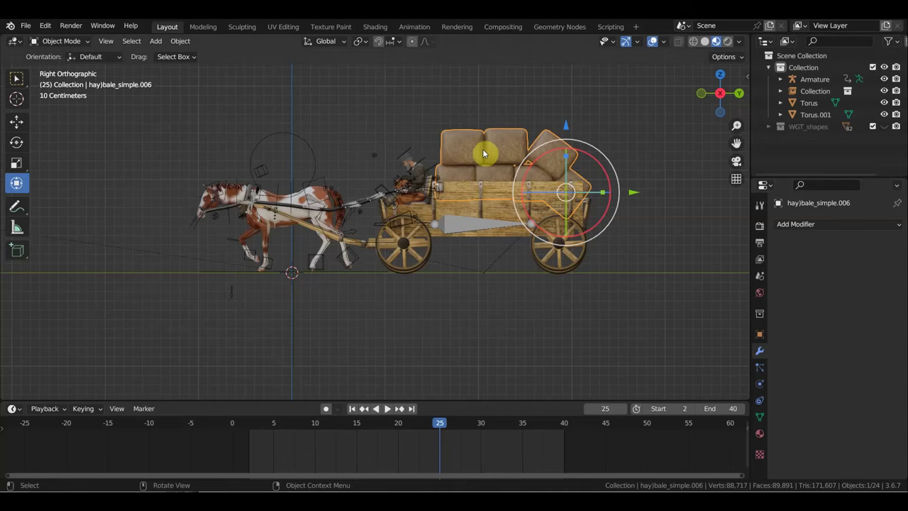
Delete the old hay bales and import стог сена.OBJ from Desktop > сено as Wavefront OBJ
key("Delete")
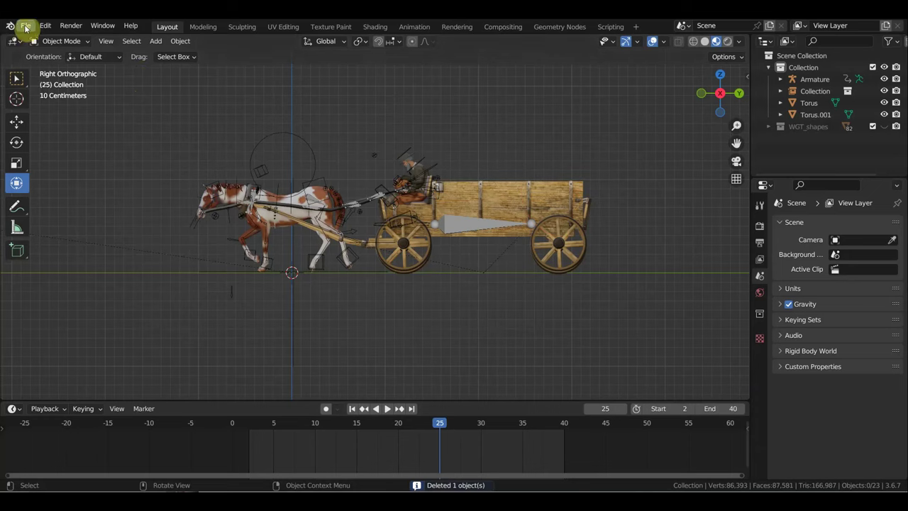
left_click(26, 25)
mouse_move(47, 185)
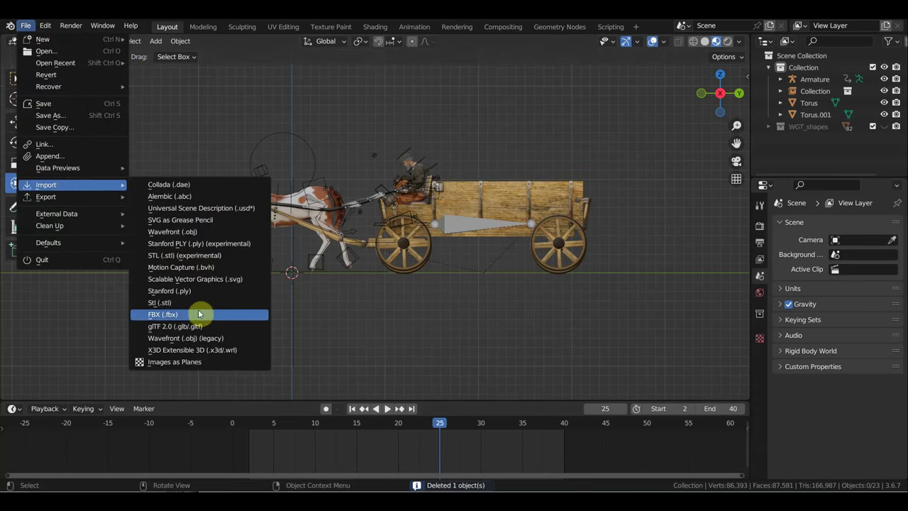
left_click(199, 338)
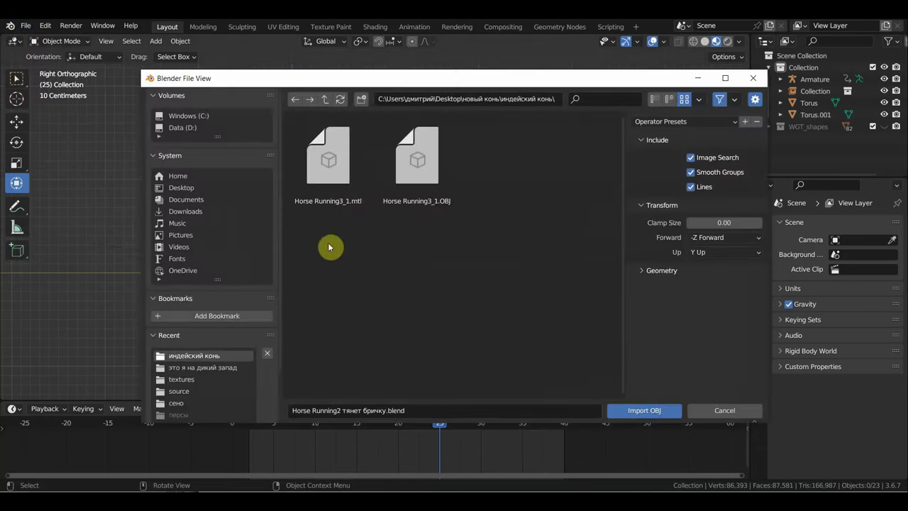
left_click(182, 188)
scroll(464, 255, "down", 2)
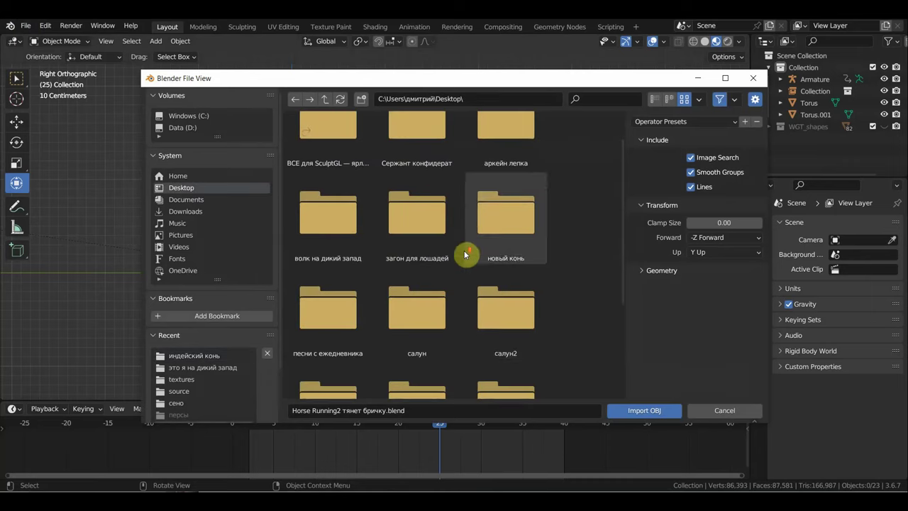
scroll(459, 324, "down", 3)
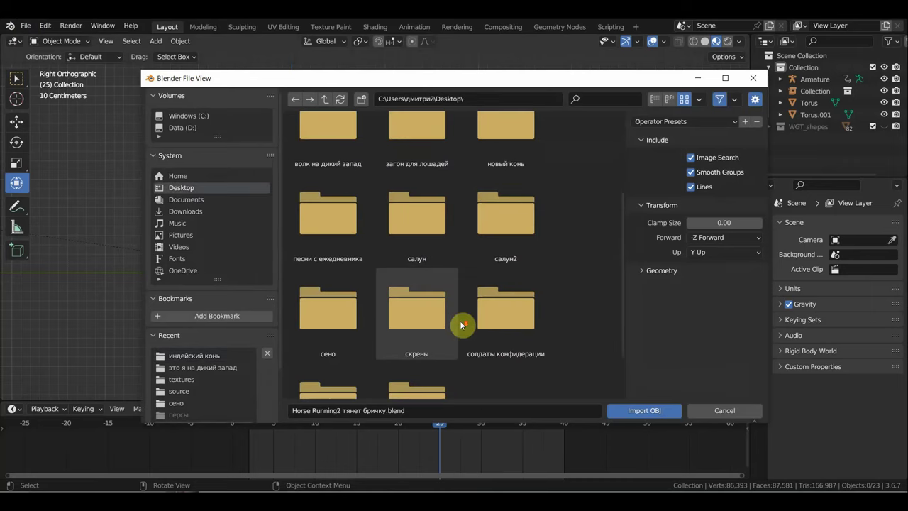
double_click(334, 335)
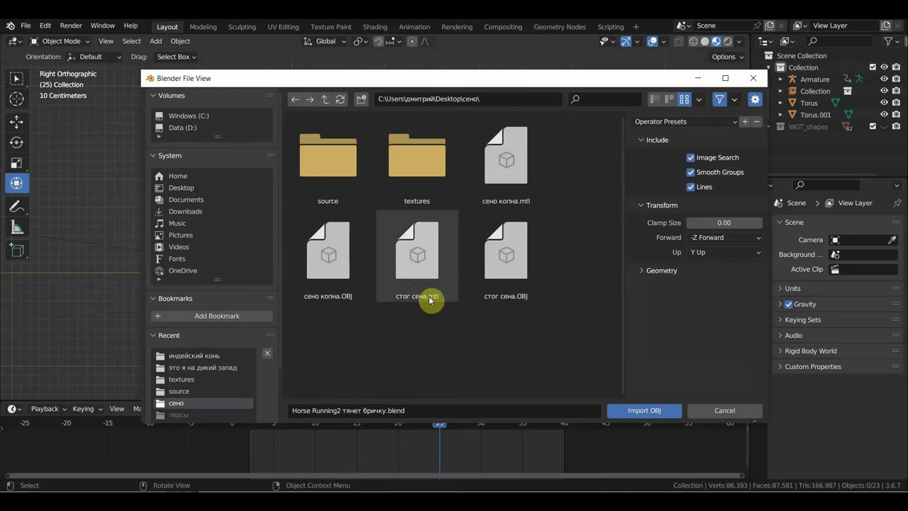
double_click(518, 284)
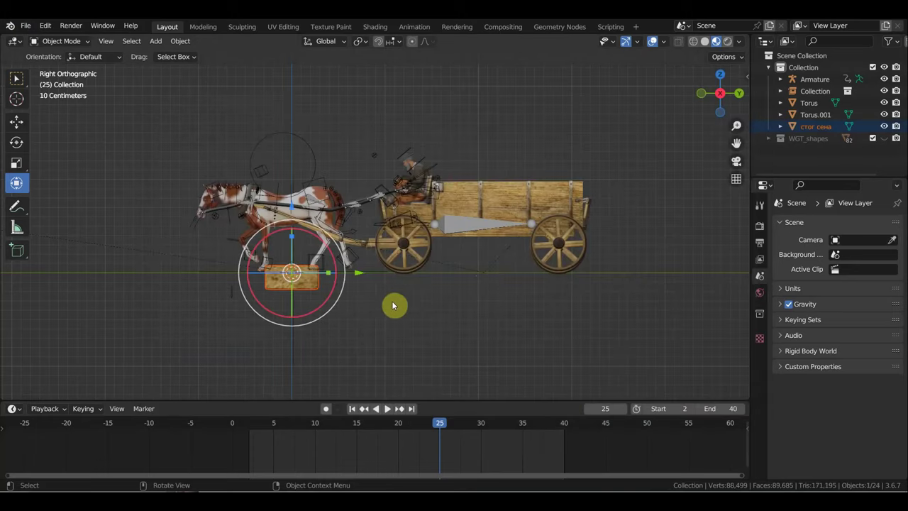
Scale the haystack to 1.343 and rotate it 90.8° in top view
key("s")
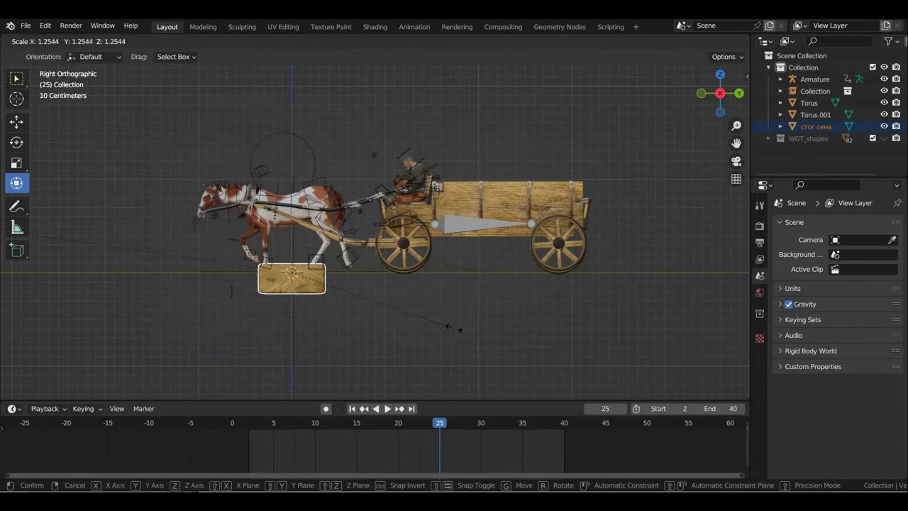
left_click(468, 317)
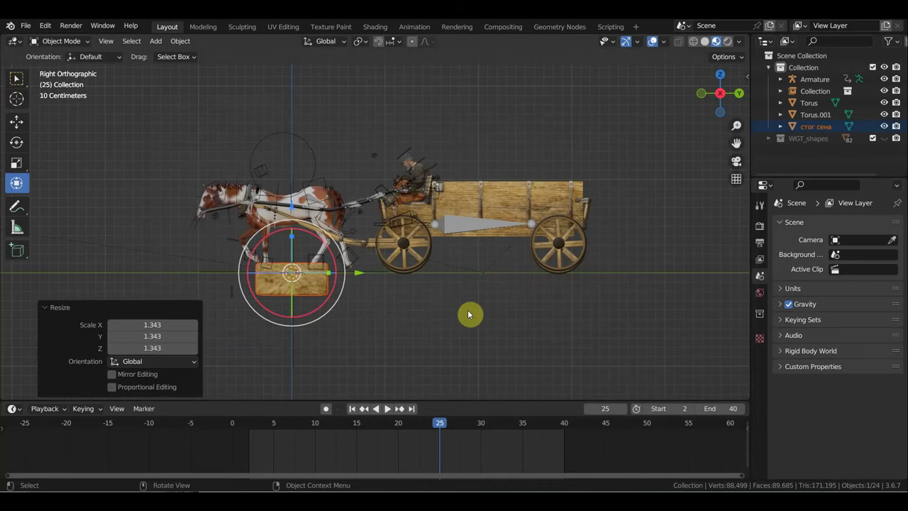
key("KP_7")
key("r")
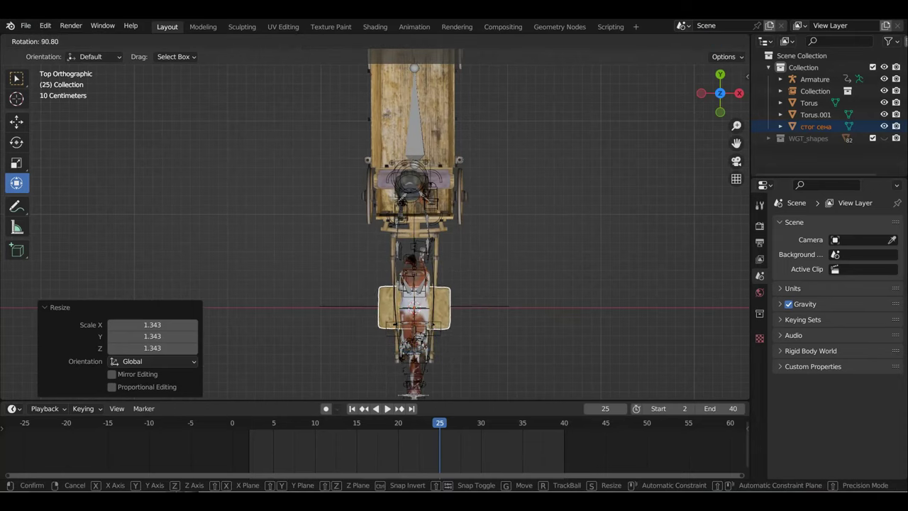
left_click(409, 363)
key("KP_3")
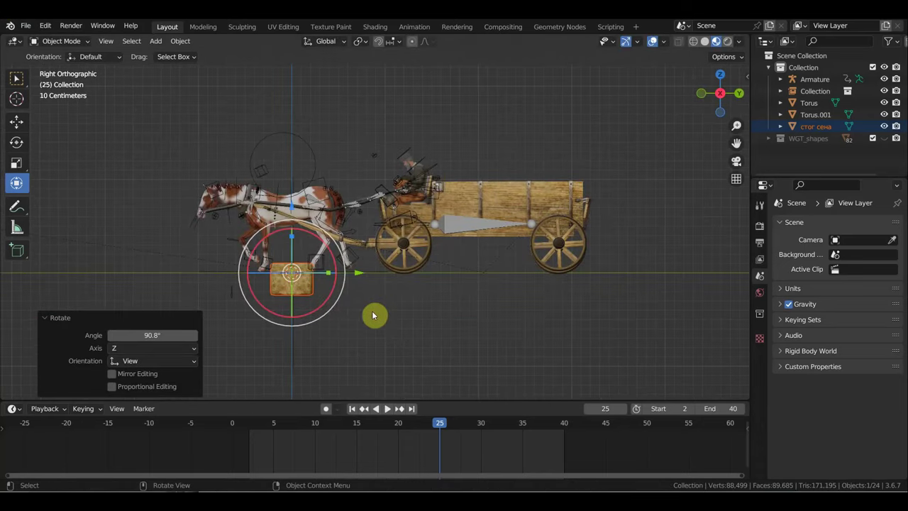
Place the haystack on the wagon bed and duplicate it
key("g")
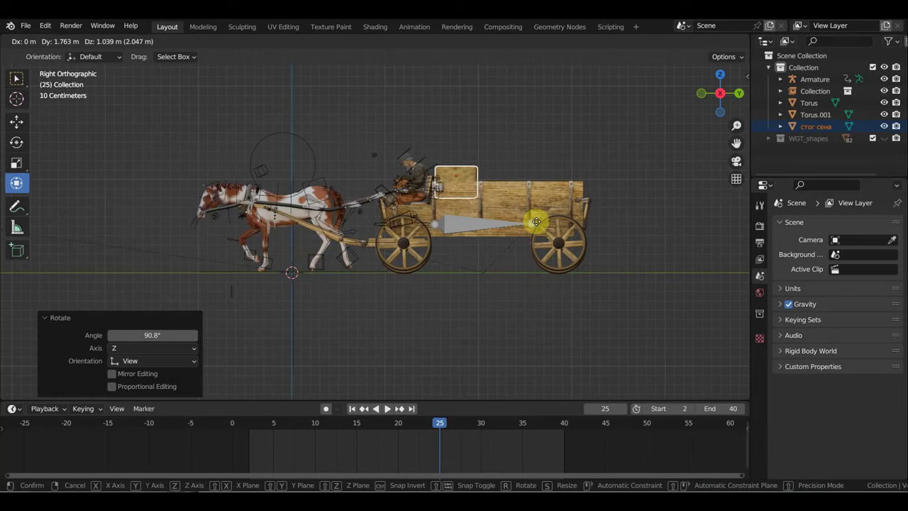
left_click(537, 225)
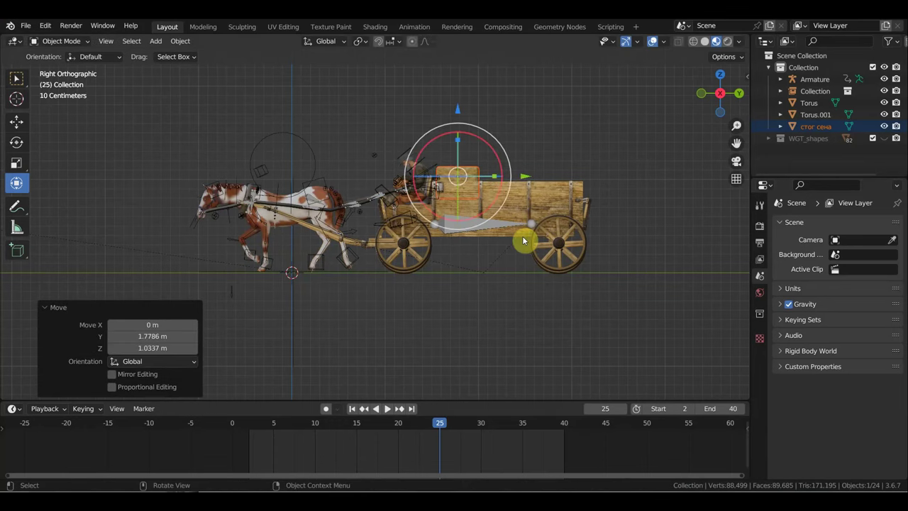
mouse_move(522, 239)
middle_mouse_down()
mouse_move(464, 293)
mouse_move(405, 308)
mouse_move(397, 294)
mouse_move(457, 288)
mouse_move(474, 300)
middle_mouse_up()
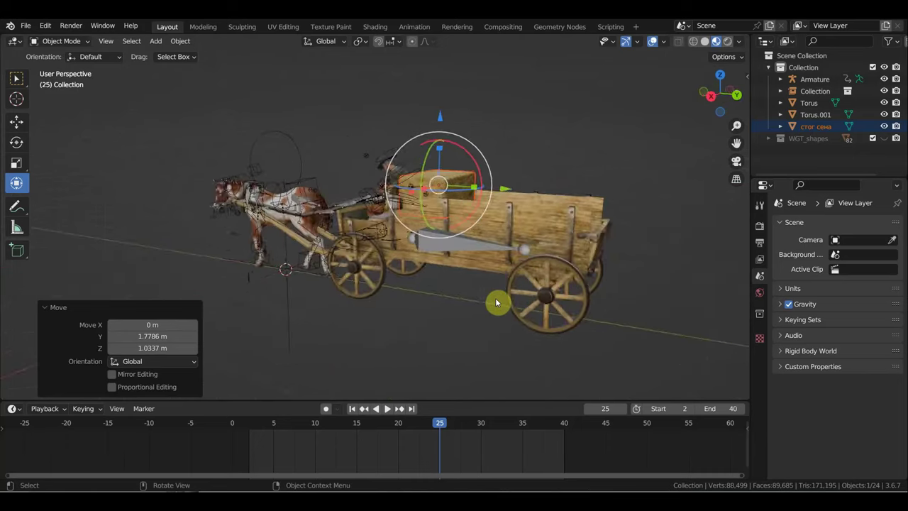
key("KP_3")
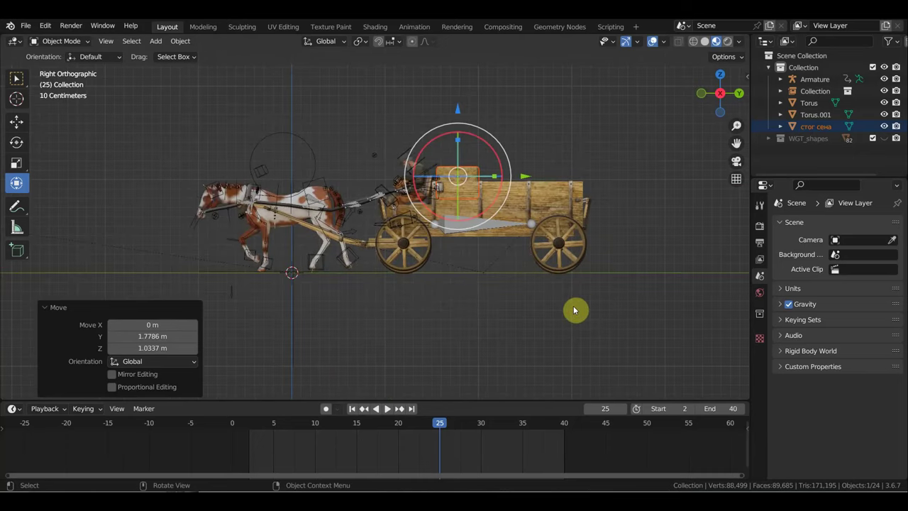
key("shift+d")
Place the first bale copy and a slightly tilted second copy toward the cart's rear
left_click(565, 306)
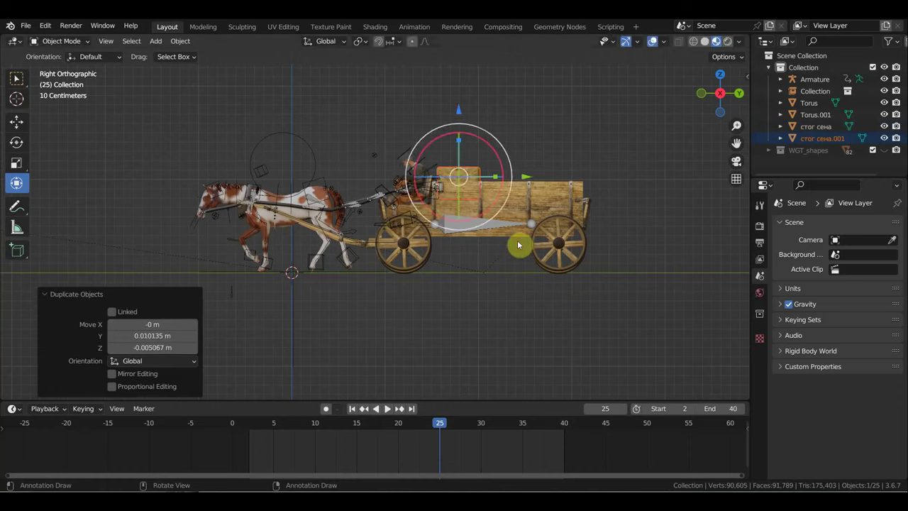
mouse_move(527, 177)
left_mouse_down()
mouse_move(563, 180)
mouse_move(578, 192)
left_mouse_up()
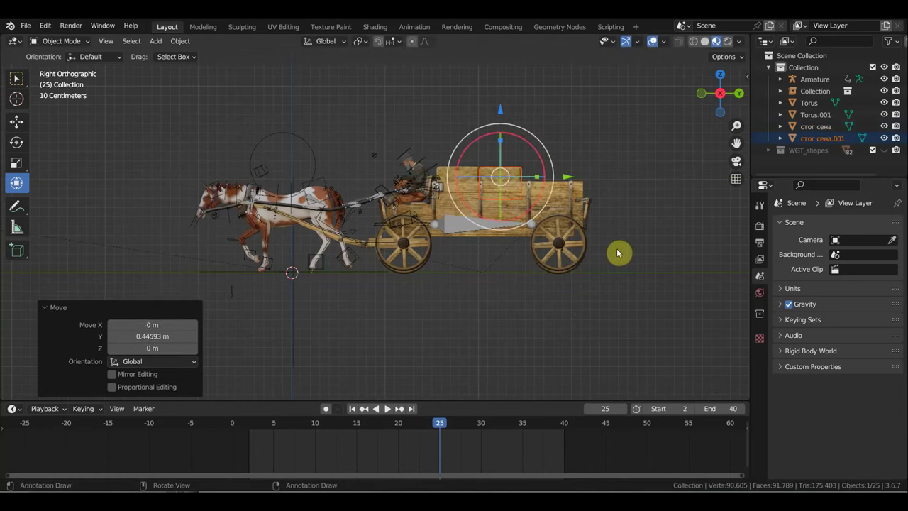
key("shift+d")
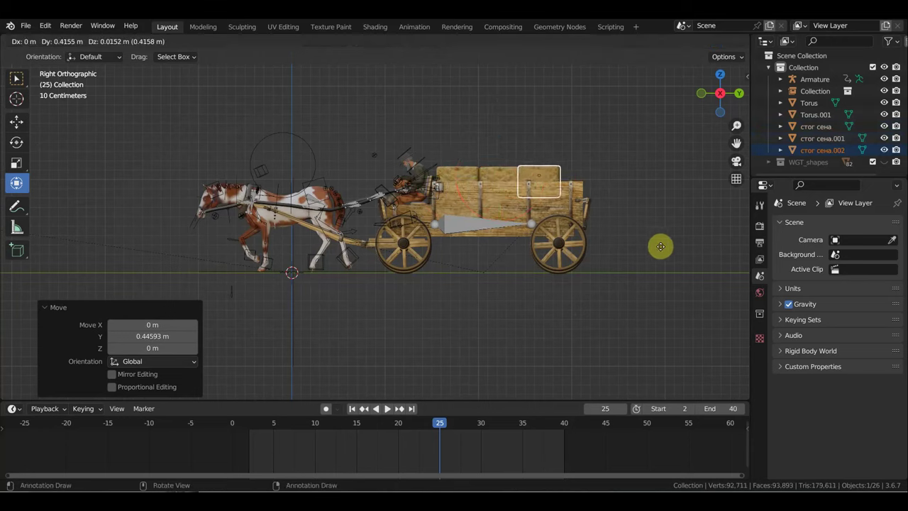
left_click(663, 245)
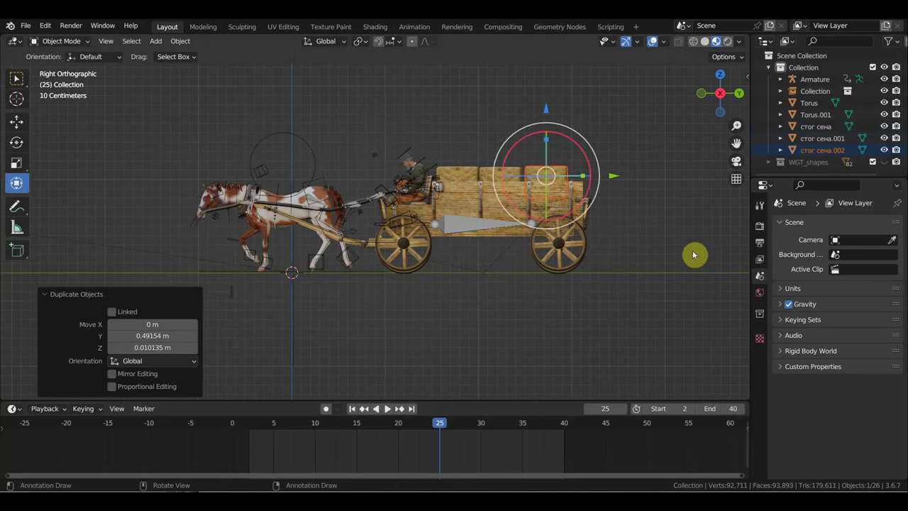
key("r")
left_click(692, 235)
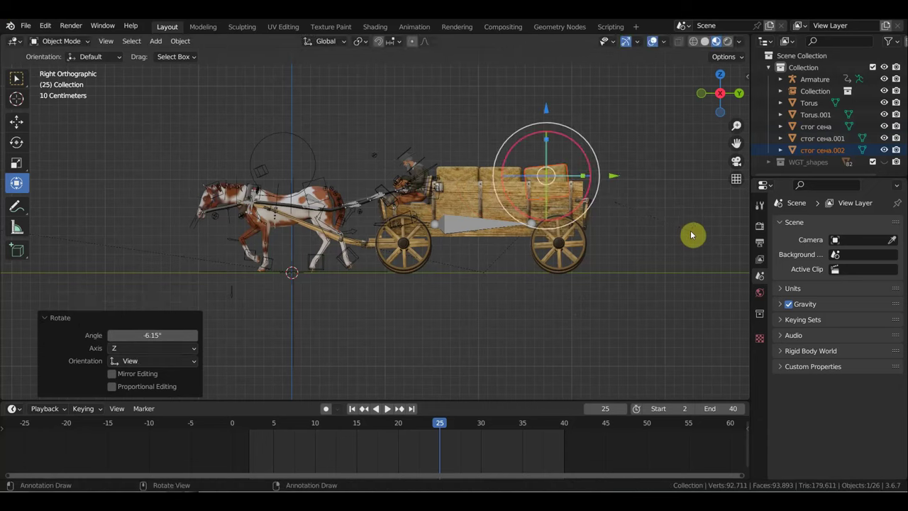
key("g")
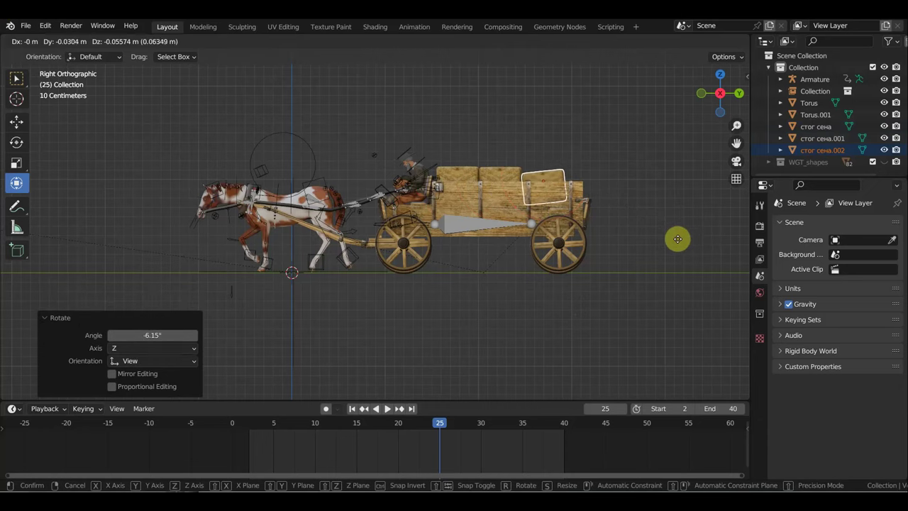
left_click(676, 239)
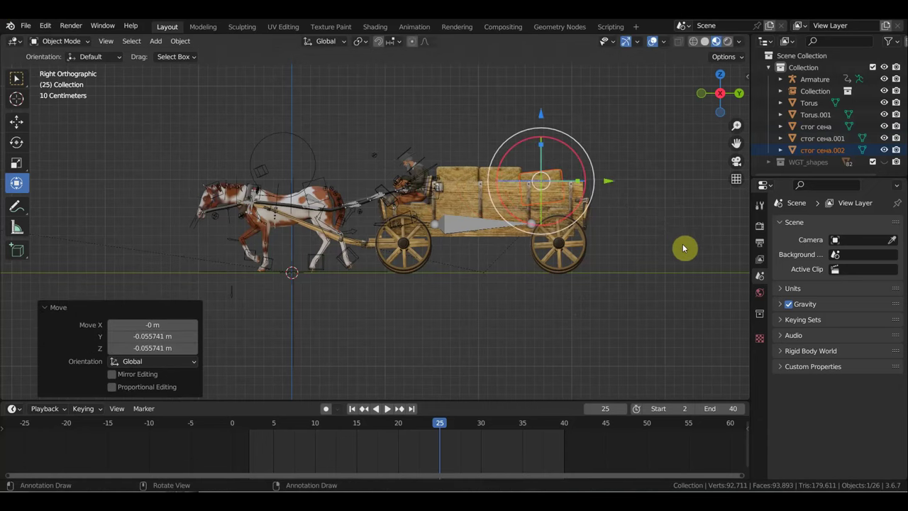
Add a rotated third bale at the cart's back end, completing the bottom row
key("shift+d")
left_click(713, 249)
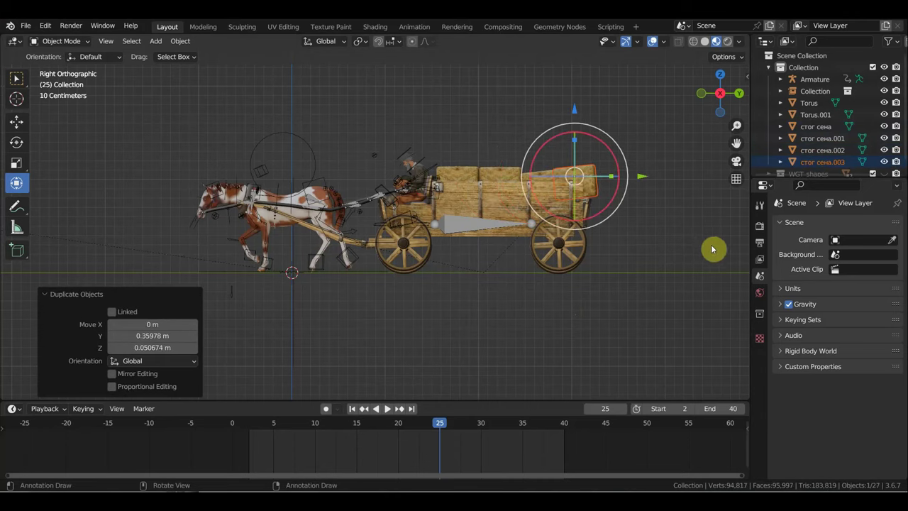
key("r")
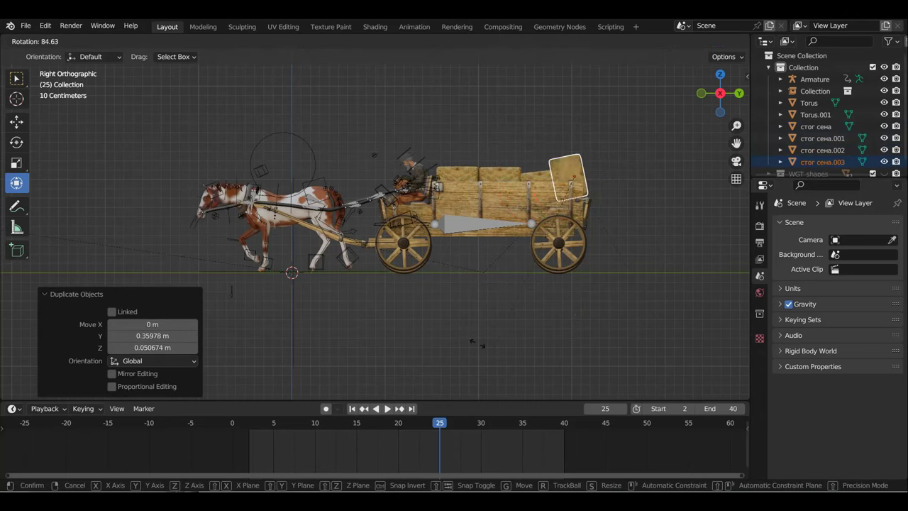
left_click(456, 292)
key("g")
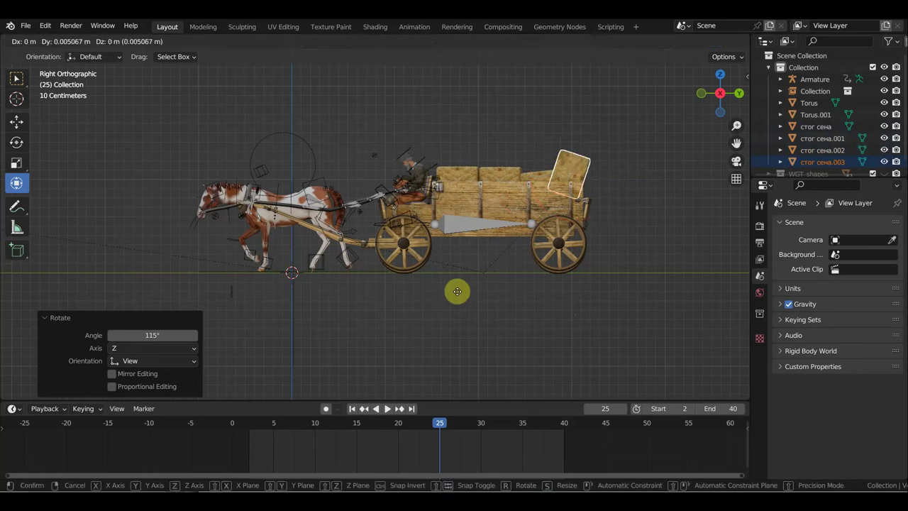
left_click(539, 300)
mouse_move(539, 300)
middle_mouse_down()
mouse_move(508, 312)
mouse_move(561, 316)
mouse_move(569, 308)
middle_mouse_up()
key("KP_3")
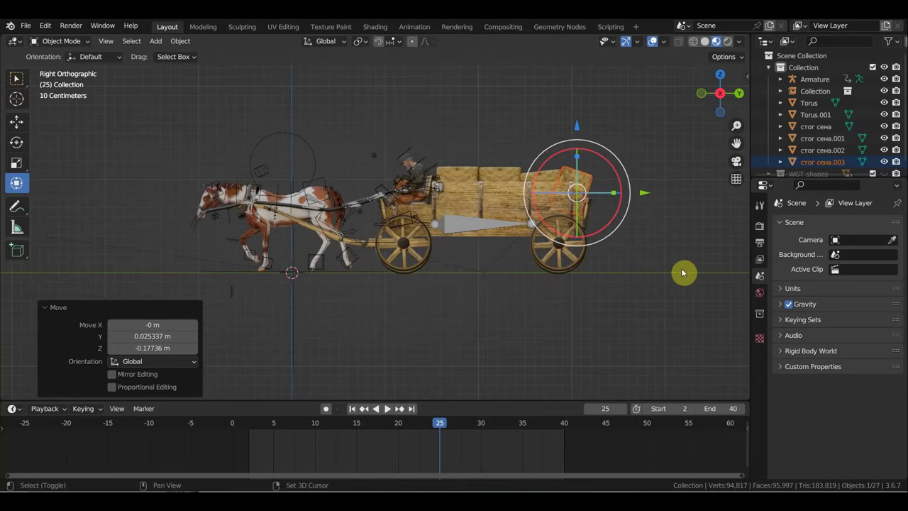
Stack two rotated bale copies on top of the front of the load
key("shift+d")
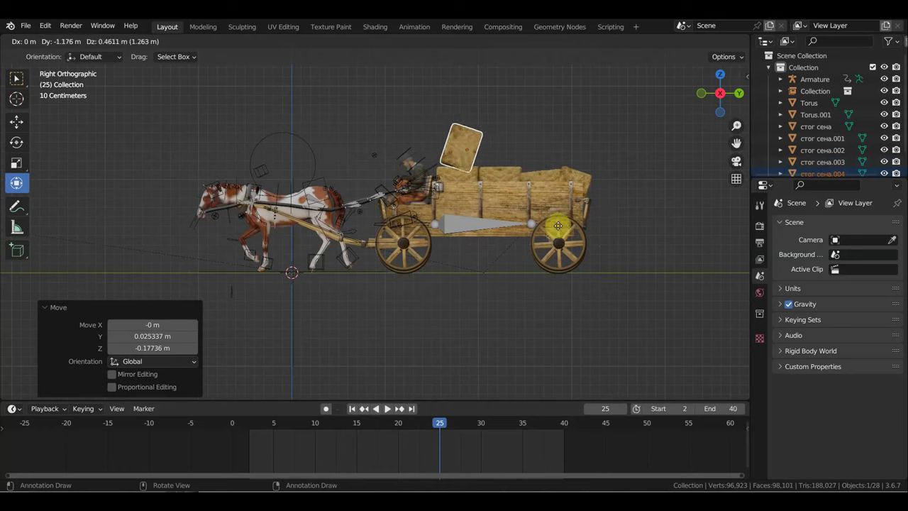
left_click(557, 225)
key("r")
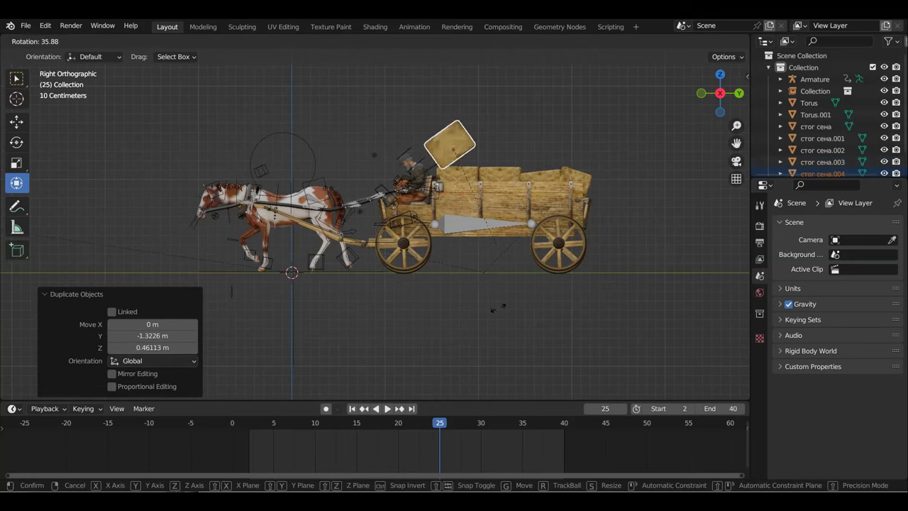
left_click(420, 310)
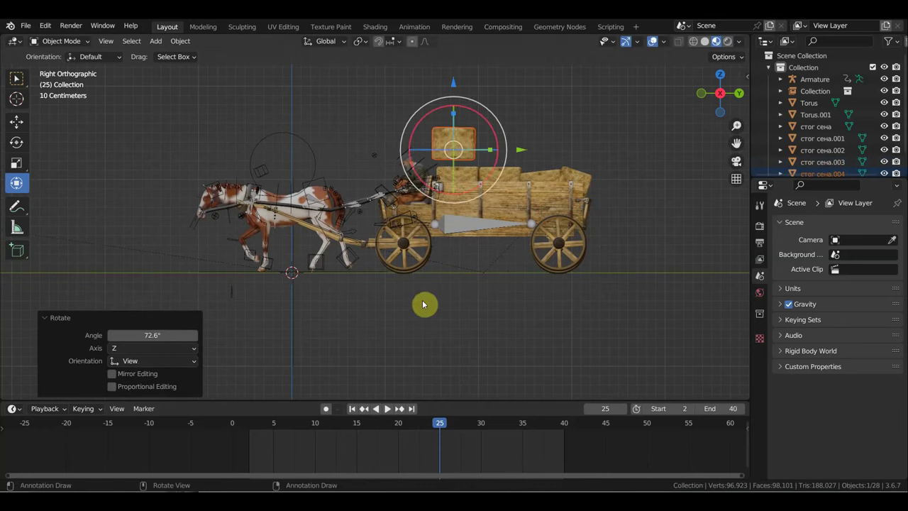
key("g")
left_click(441, 308)
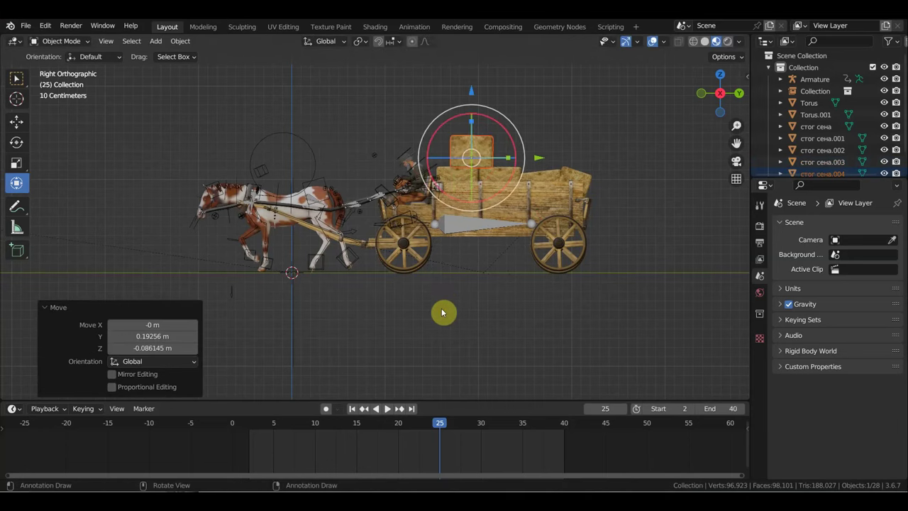
key("shift+d")
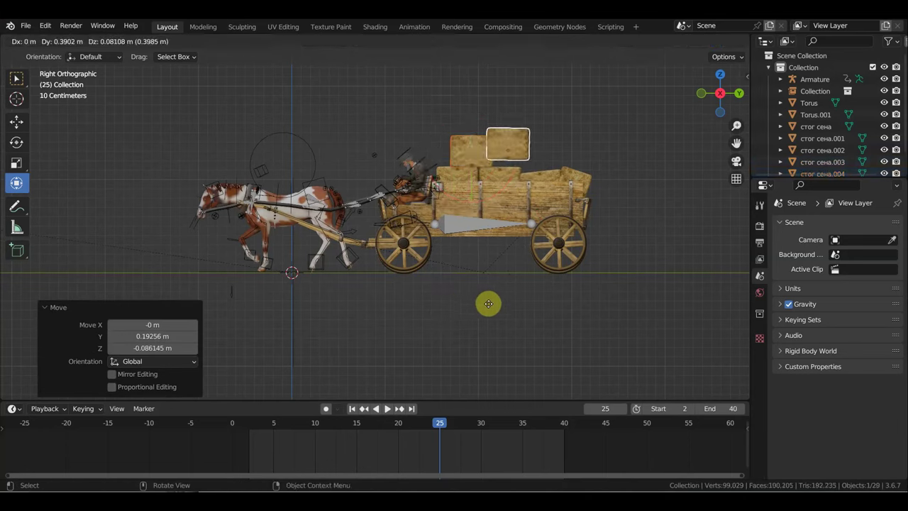
left_click(490, 309)
key("r")
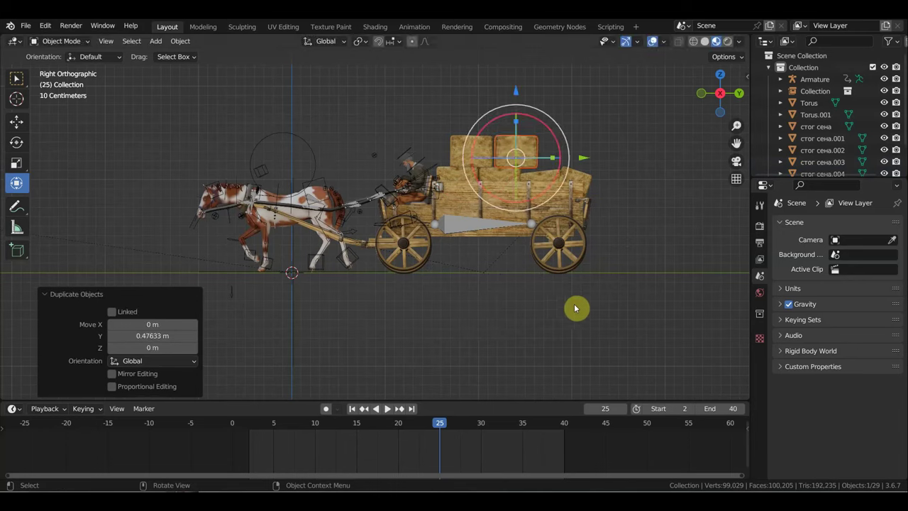
left_click(548, 348)
key("g")
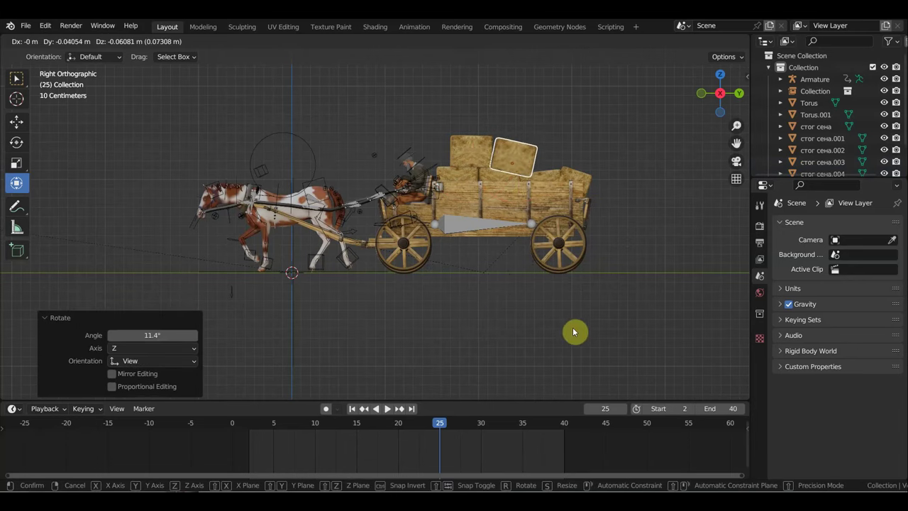
left_click(575, 332)
Add a tilted top-layer bale at the rear, refining its angle and position
key("shift+d")
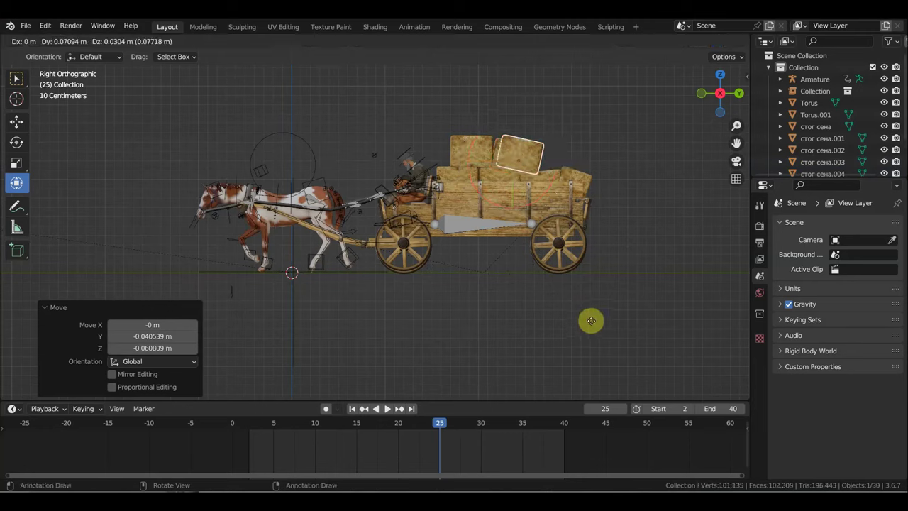
left_click(630, 322)
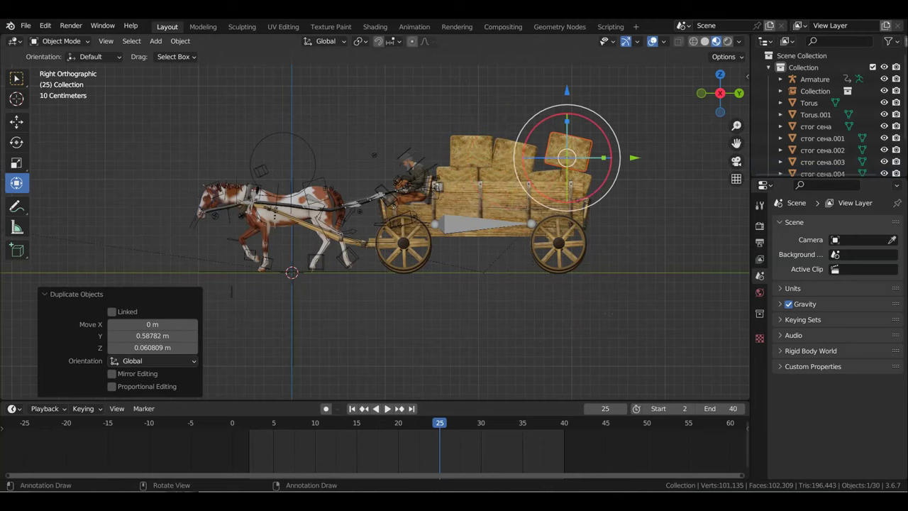
key("r")
left_click(704, 232)
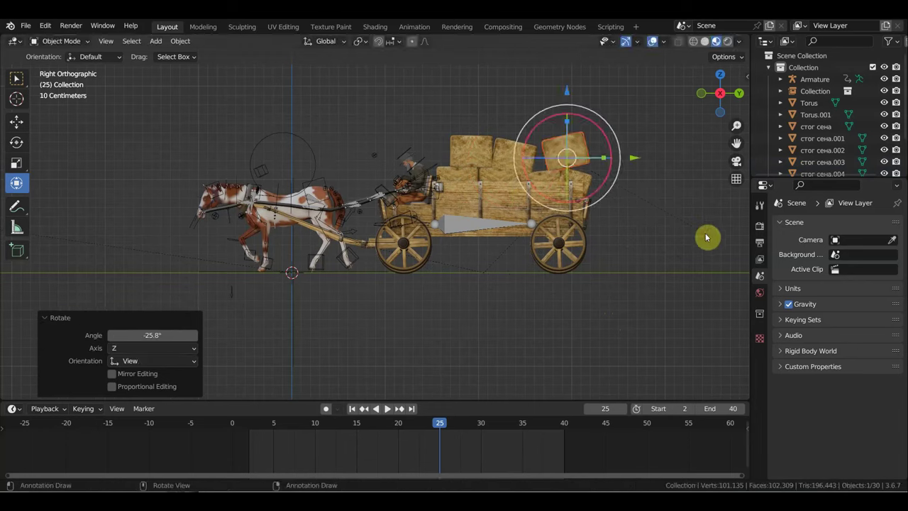
key("g")
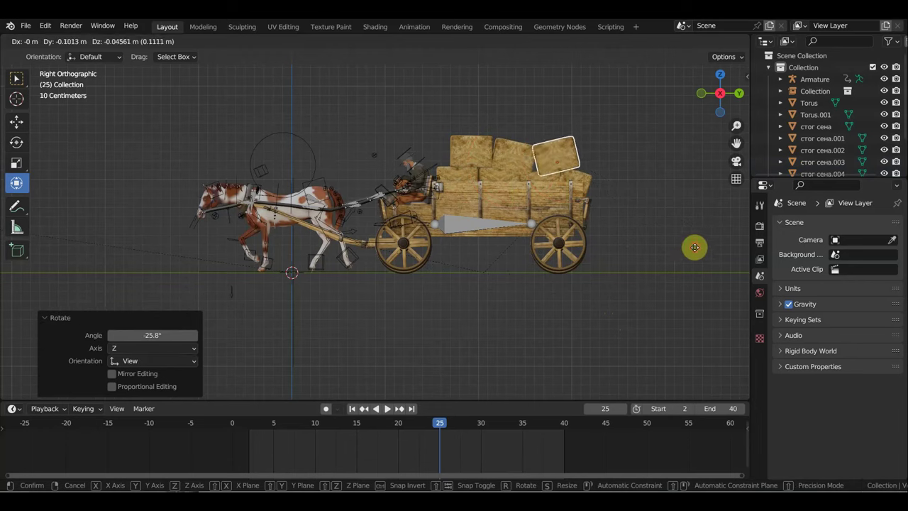
left_click(696, 251)
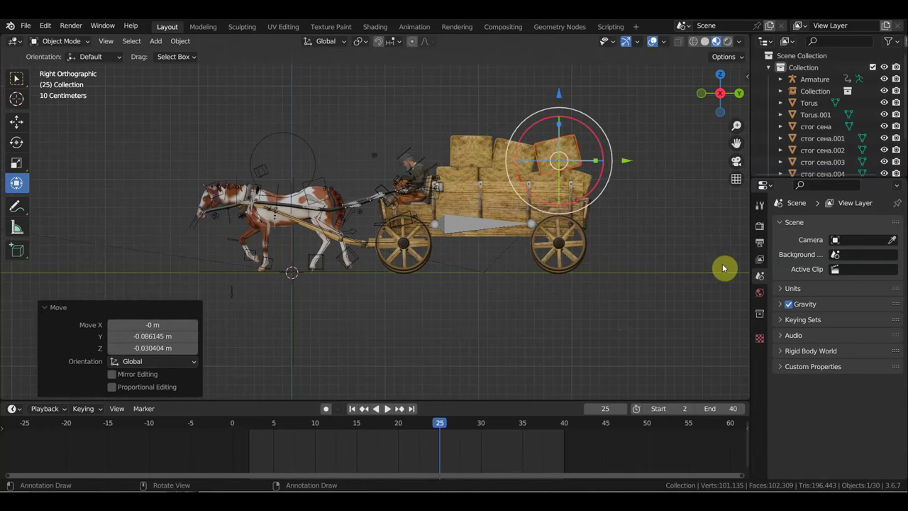
key("r")
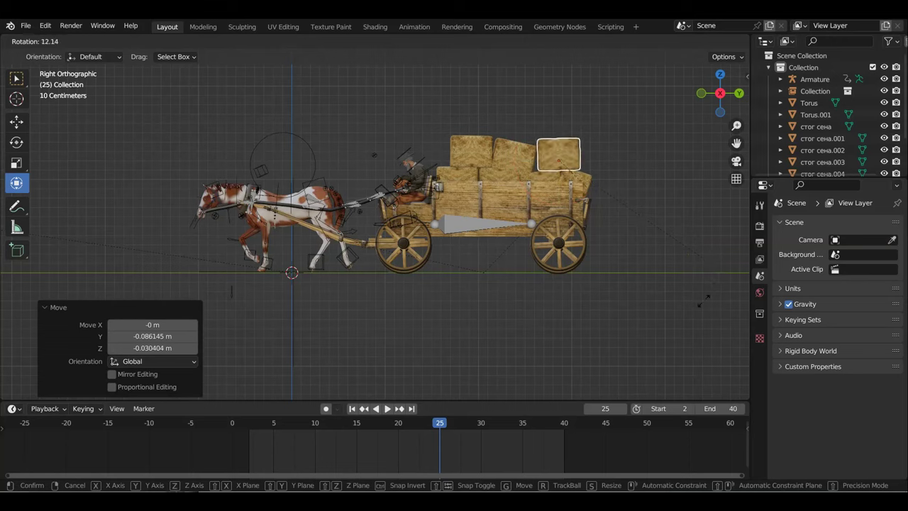
left_click(703, 308)
key("g")
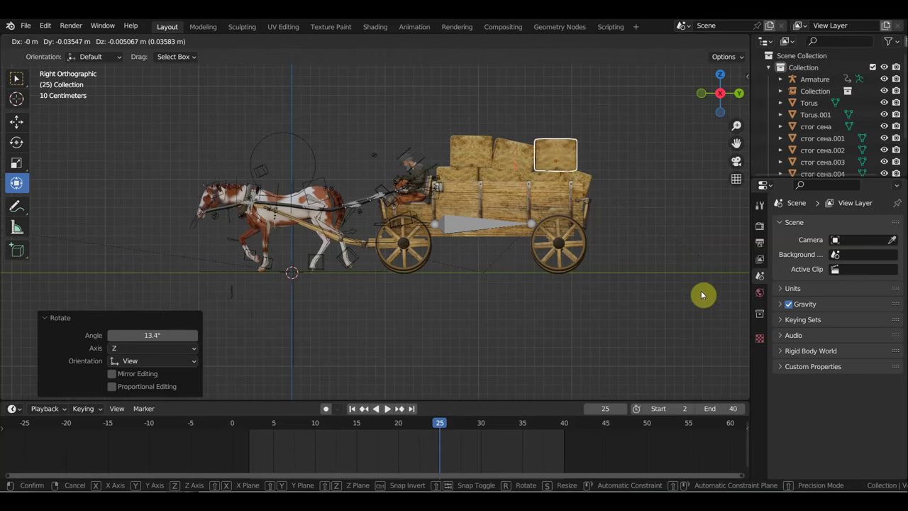
left_click(703, 295)
Select every hay bale on the cart and join them with Ctrl+J into стог сена.002
scroll(618, 290, "up", 2)
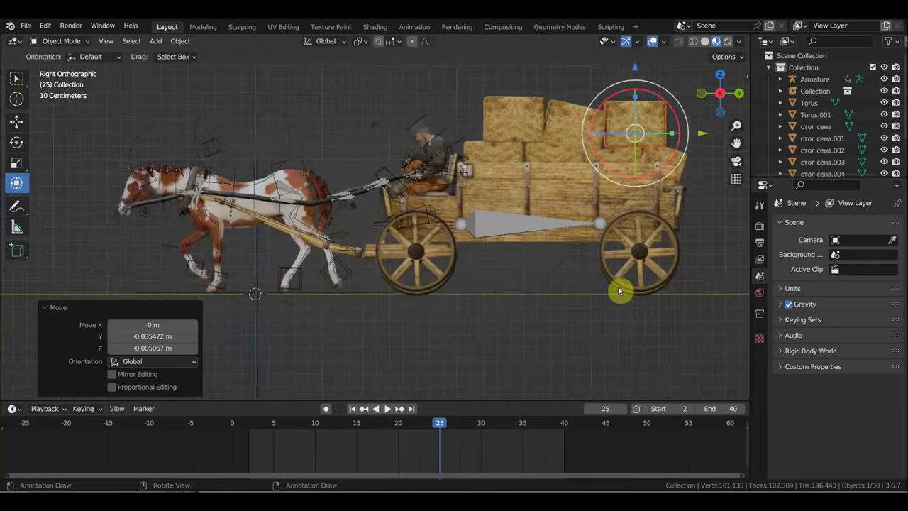
mouse_move(618, 290)
middle_mouse_down()
mouse_move(490, 316)
mouse_move(472, 284)
middle_mouse_up()
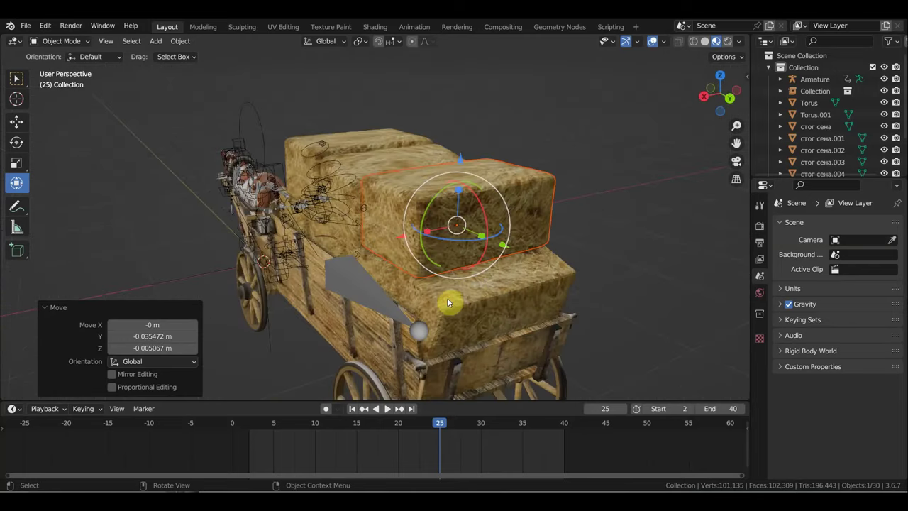
left_click(457, 287)
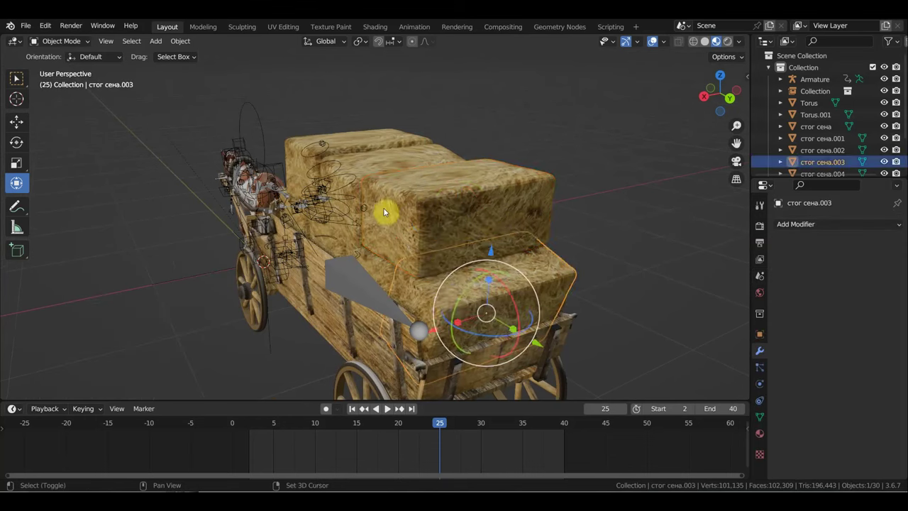
left_click(370, 159, "shift")
middle_click_drag(376, 164, 446, 159)
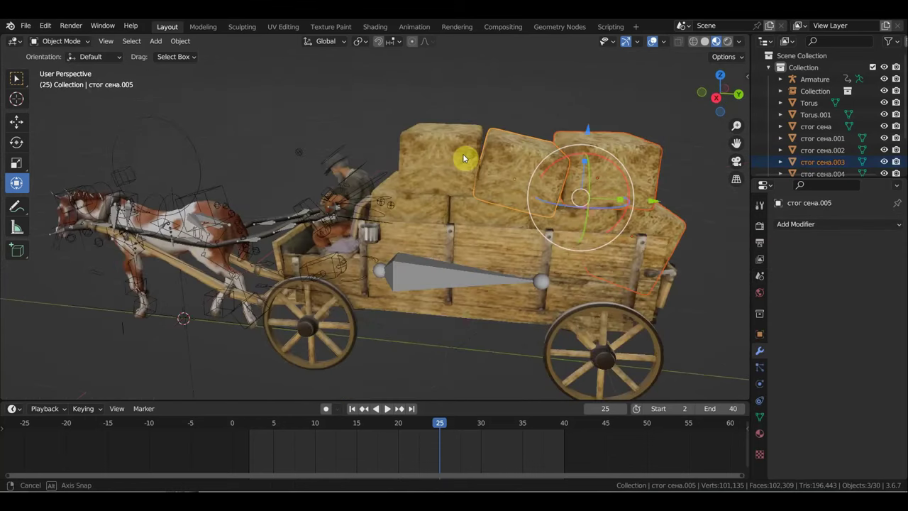
left_click(428, 202, "shift")
left_click(470, 202, "shift")
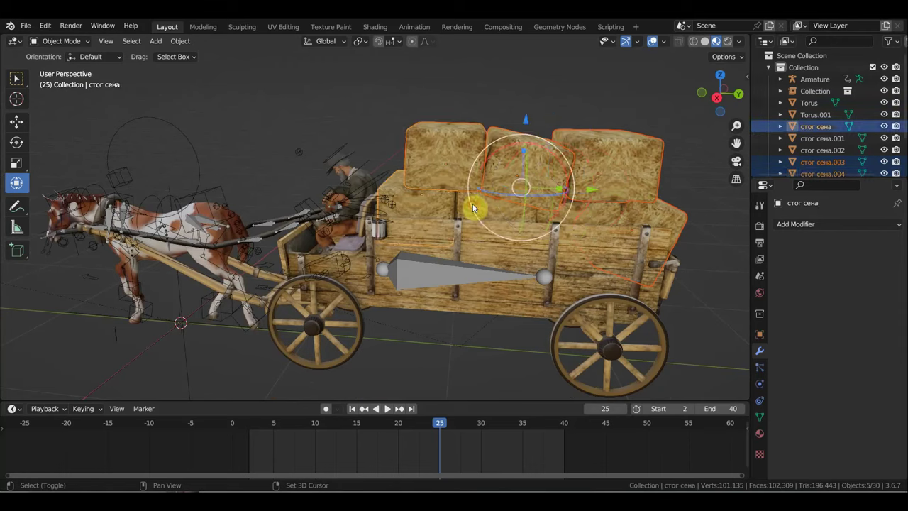
left_click(591, 212, "shift")
left_click(592, 212, "shift")
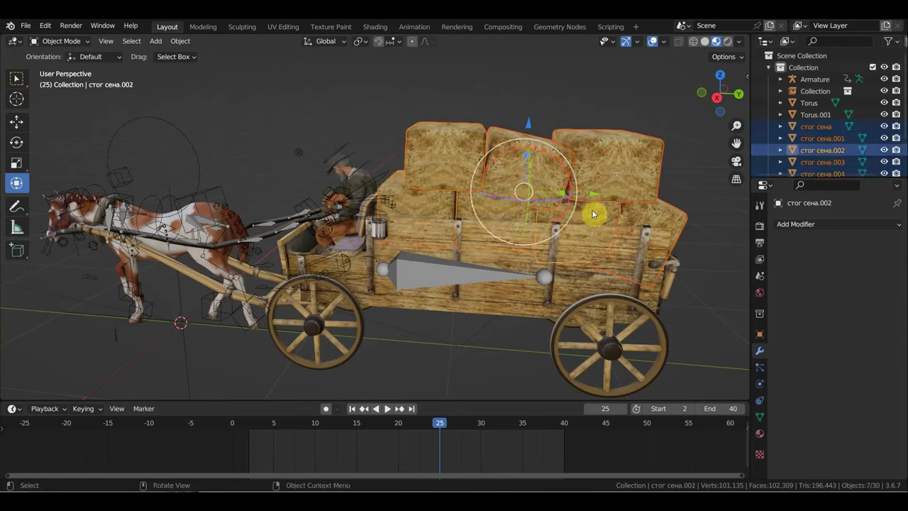
key("ctrl+j")
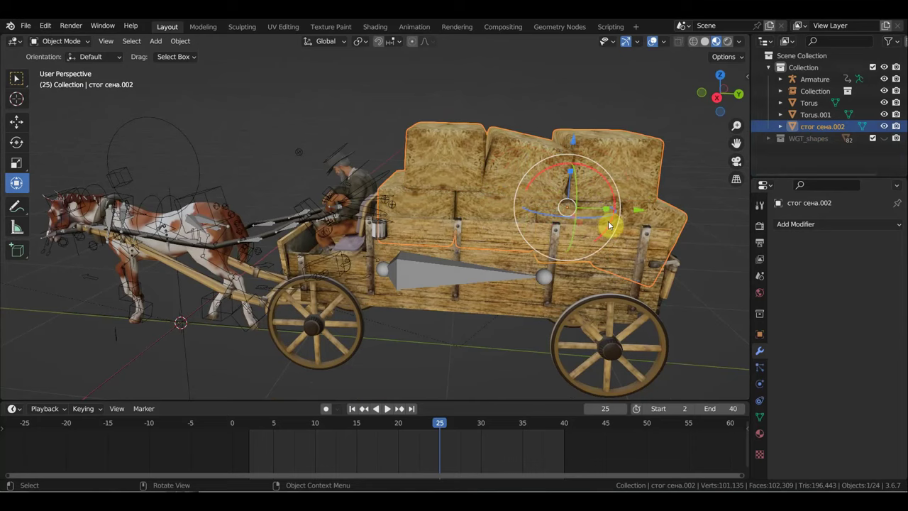
key("KP_3")
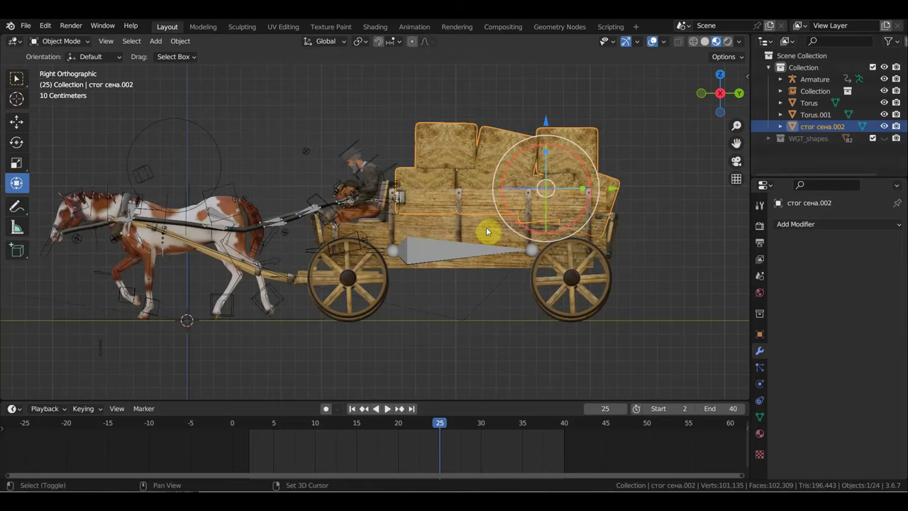
Parent the merged hay to cylinder.042 with Keep Transform and play the animation to check it
left_click(487, 231, "shift")
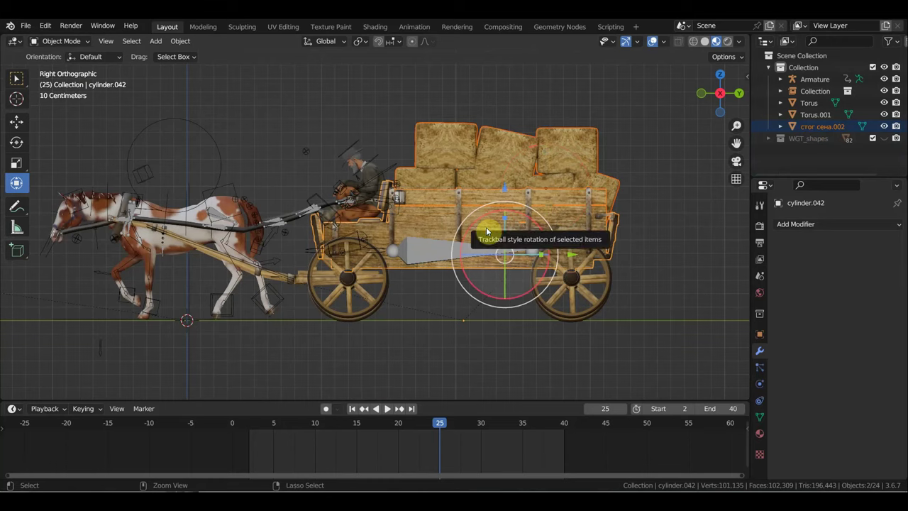
key("ctrl+p")
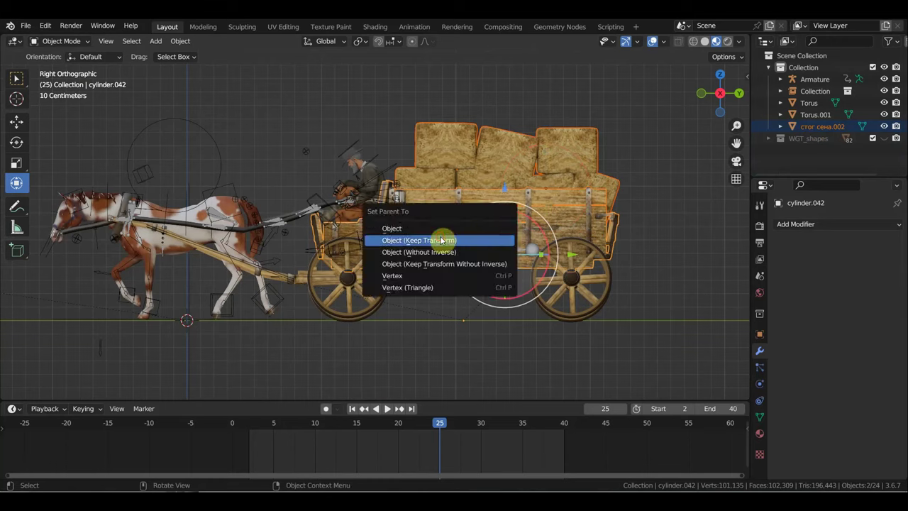
left_click(487, 240)
key("space")
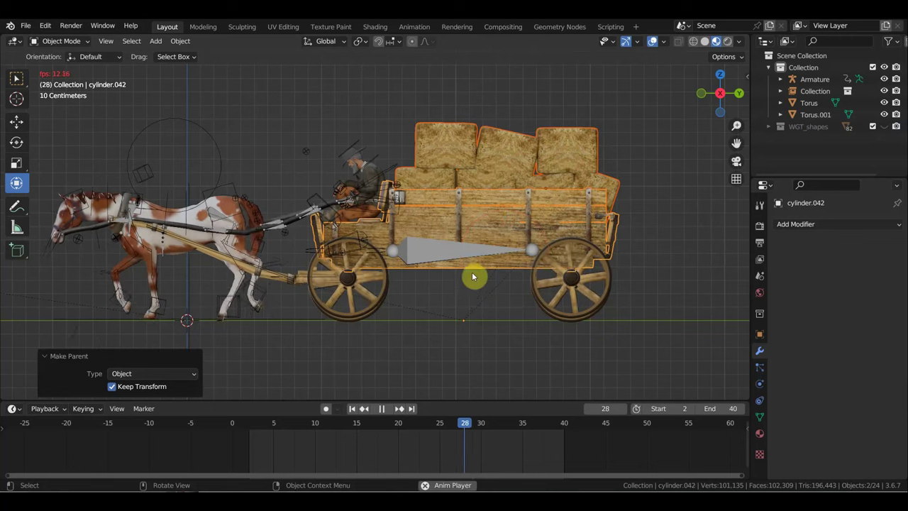
mouse_move(521, 290)
middle_mouse_down()
mouse_move(568, 295)
mouse_move(484, 287)
middle_mouse_up()
key("space")
scroll(484, 287, "down", 3)
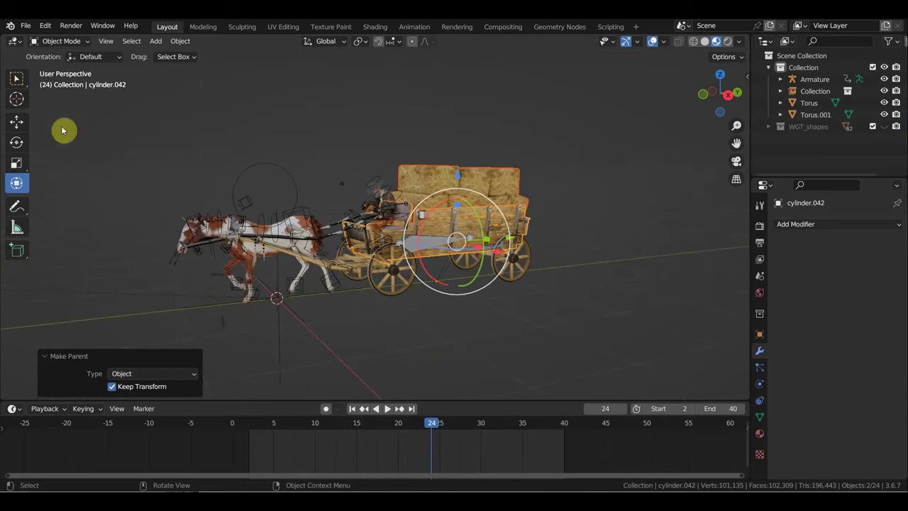
Import сено копна.OBJ as a Wavefront OBJ model
left_click(26, 25)
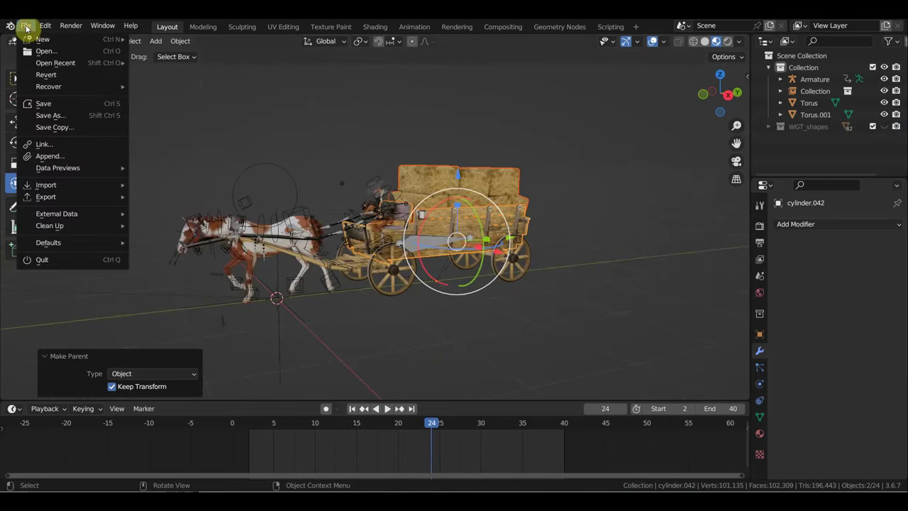
mouse_move(46, 184)
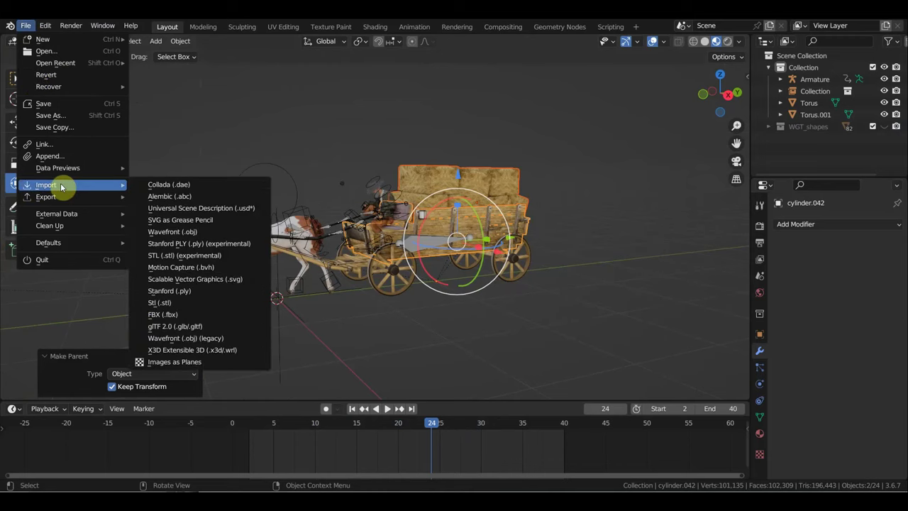
left_click(227, 339)
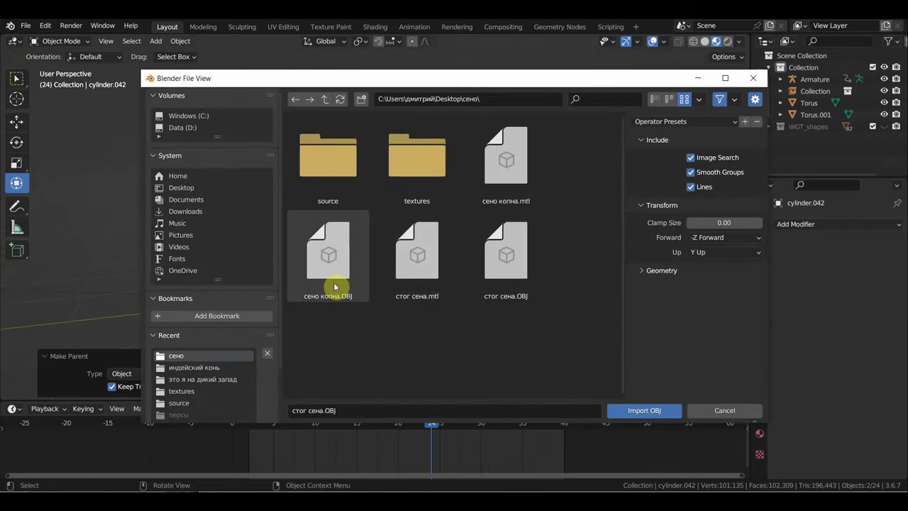
double_click(334, 287)
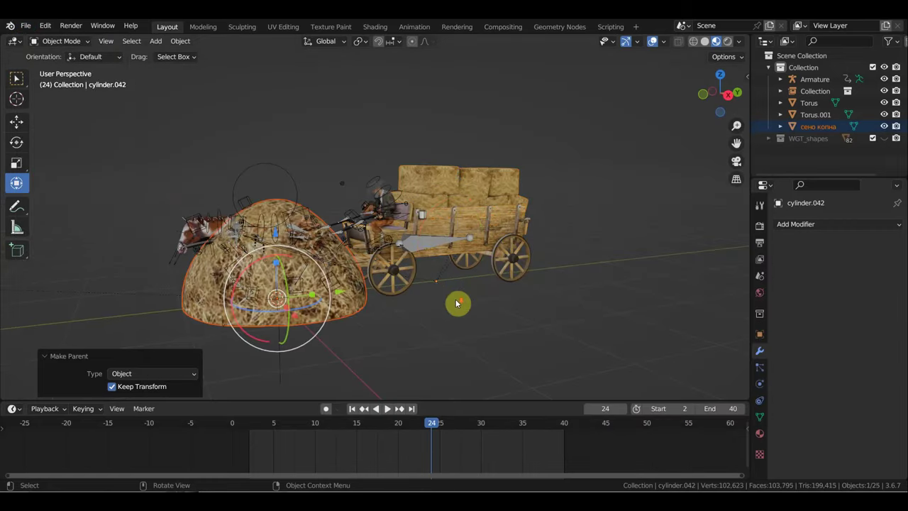
Shift the hay mound left along X with the gizmo arrow
scroll(457, 303, "down", 3)
mouse_move(471, 306)
middle_mouse_down()
mouse_move(529, 310)
mouse_move(457, 268)
middle_mouse_up()
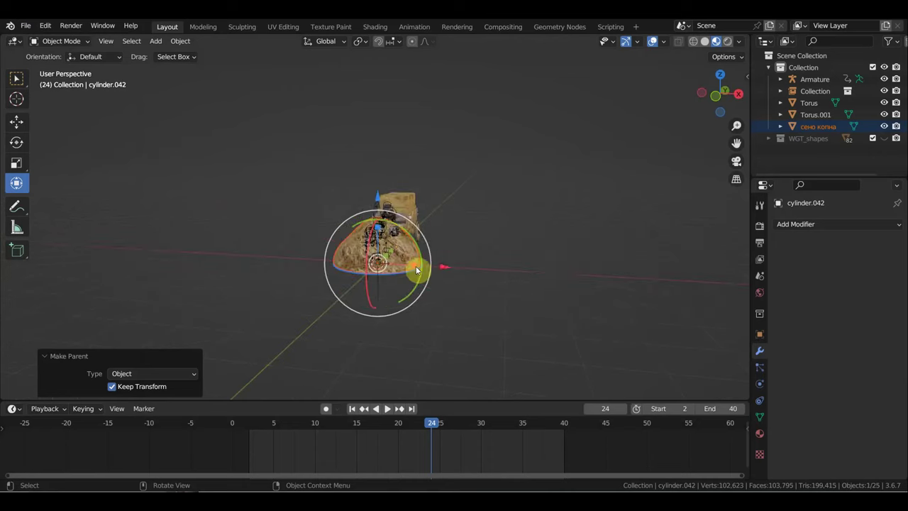
left_click_drag(415, 266, 344, 263)
mouse_move(345, 263)
middle_mouse_down()
mouse_move(436, 283)
mouse_move(345, 288)
mouse_move(334, 280)
mouse_move(372, 275)
middle_mouse_up()
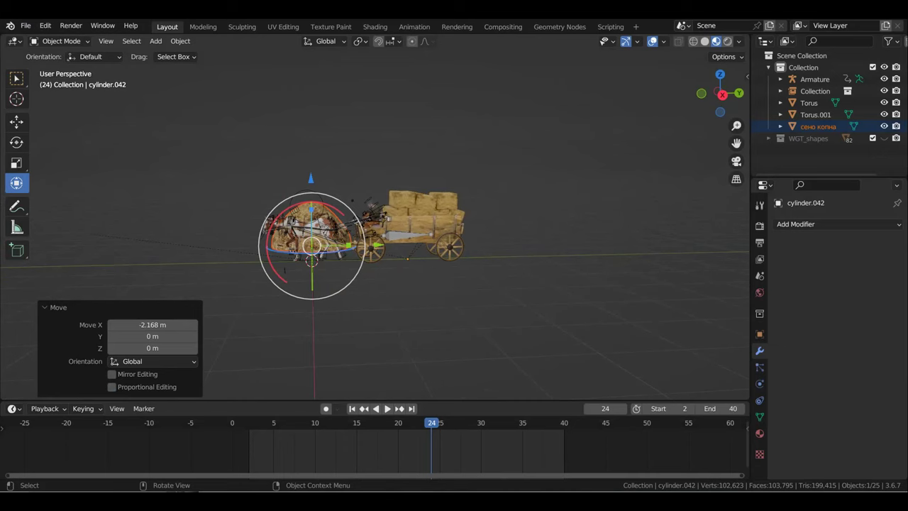
Scale the mound to 1.261, move it beside the cart's path, and duplicate it
key("s")
left_click(441, 322)
middle_click_drag(440, 322, 660, 329)
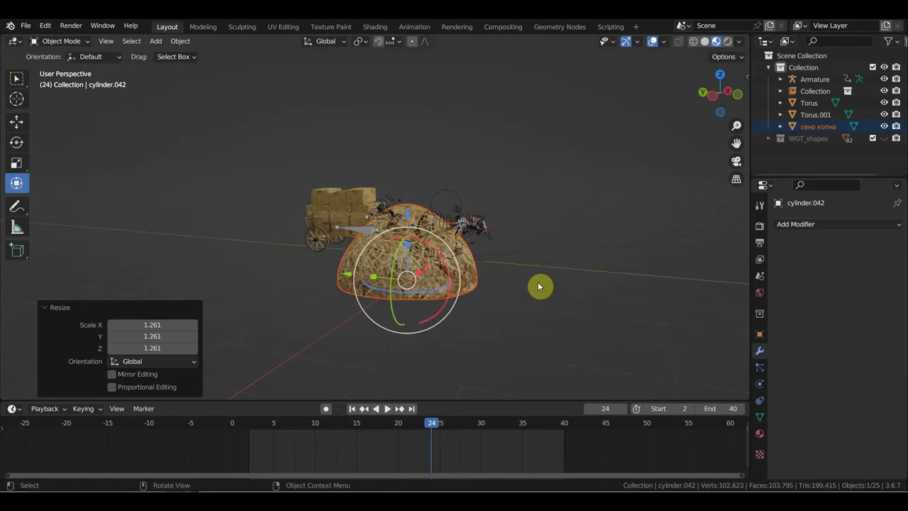
key("g")
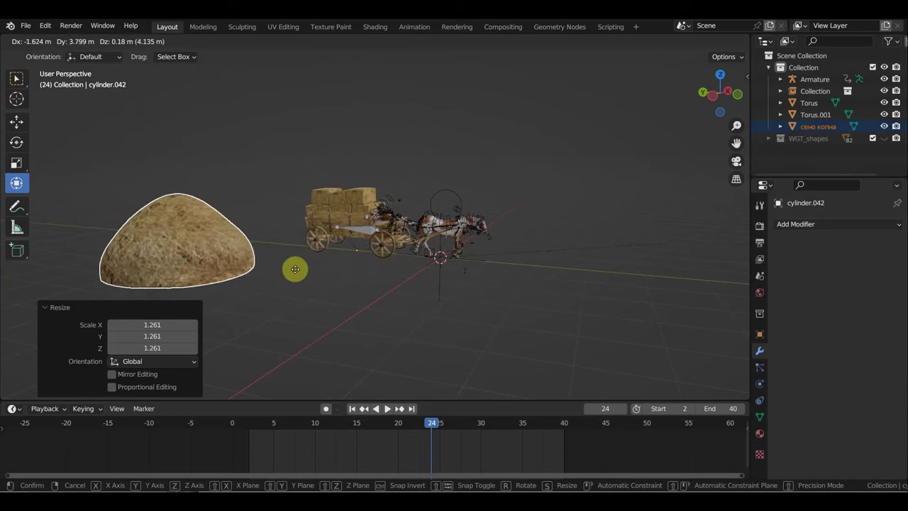
left_click(298, 270)
mouse_move(318, 272)
middle_mouse_down()
mouse_move(118, 266)
mouse_move(485, 270)
middle_mouse_up()
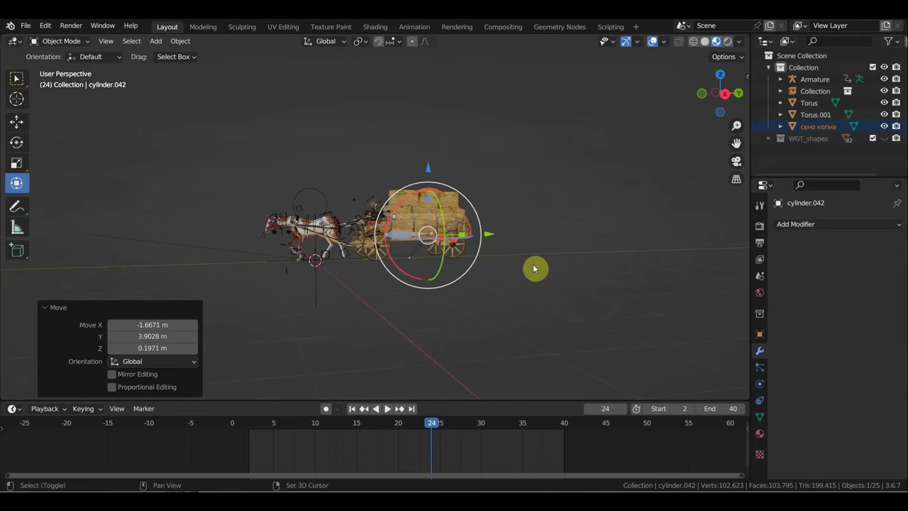
key("shift+d")
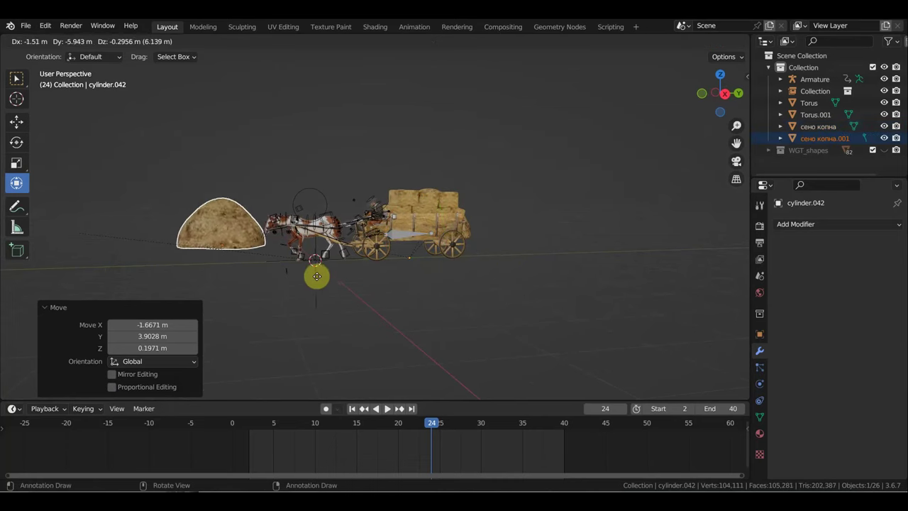
Place the copied mound left of the horse and lower it along Z
left_click(316, 277)
mouse_move(424, 298)
middle_mouse_down()
mouse_move(454, 304)
mouse_move(515, 276)
middle_mouse_up()
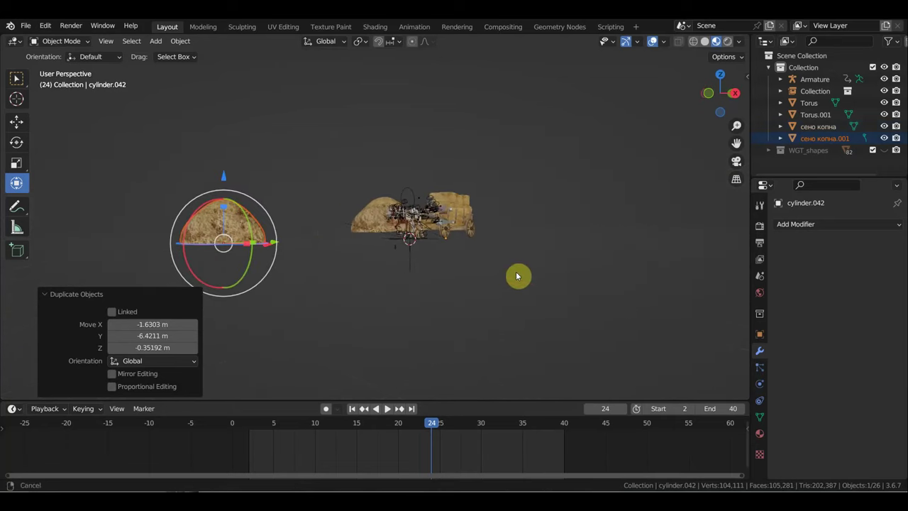
key("g")
key("z")
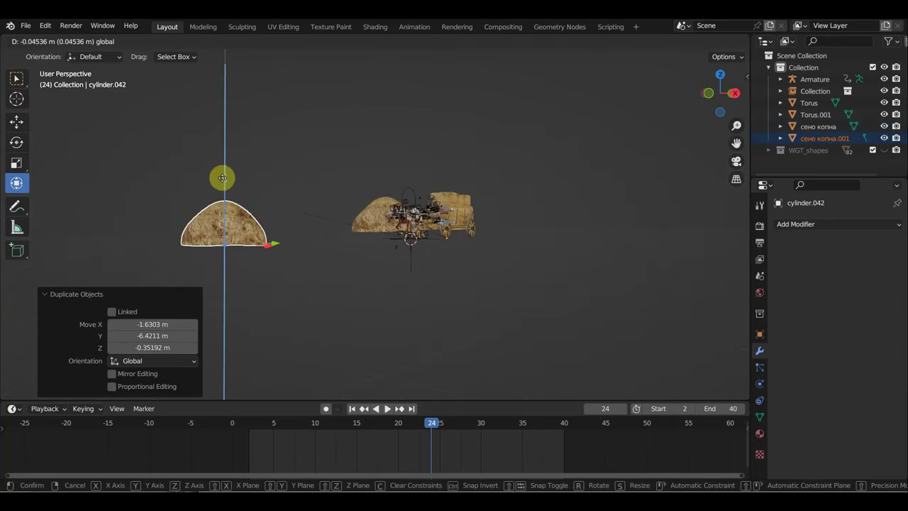
left_click(265, 187)
scroll(558, 241, "up", 2)
scroll(560, 241, "up", 3)
scroll(567, 251, "up", 1)
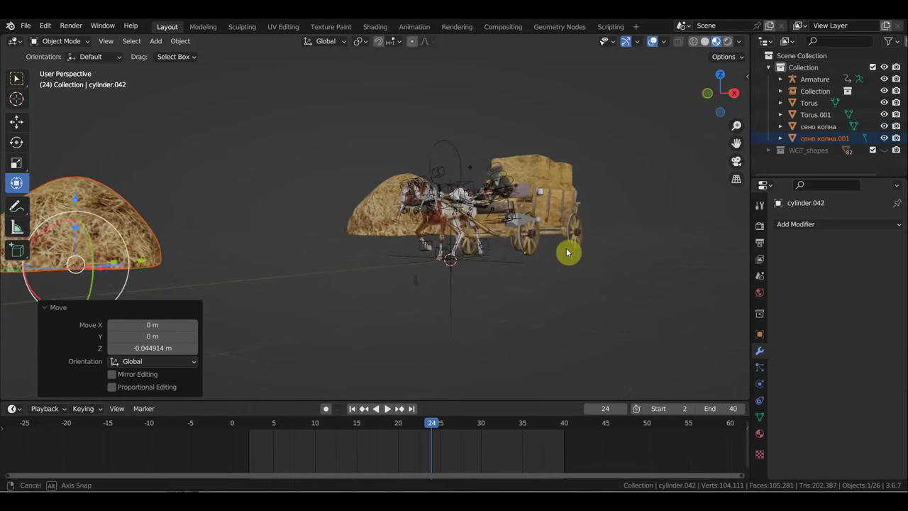
middle_click_drag(567, 251, 567, 253)
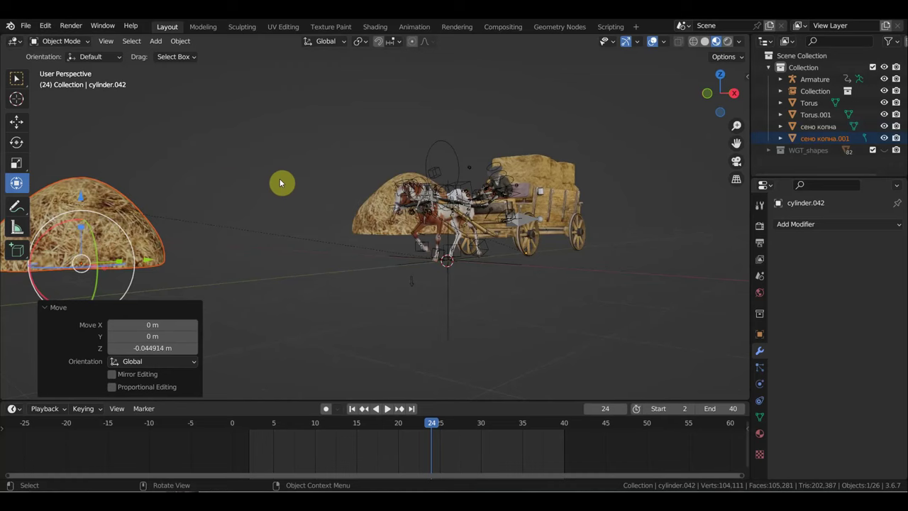
Play the animation, stop at frame 12, and select the copied mound
key("space")
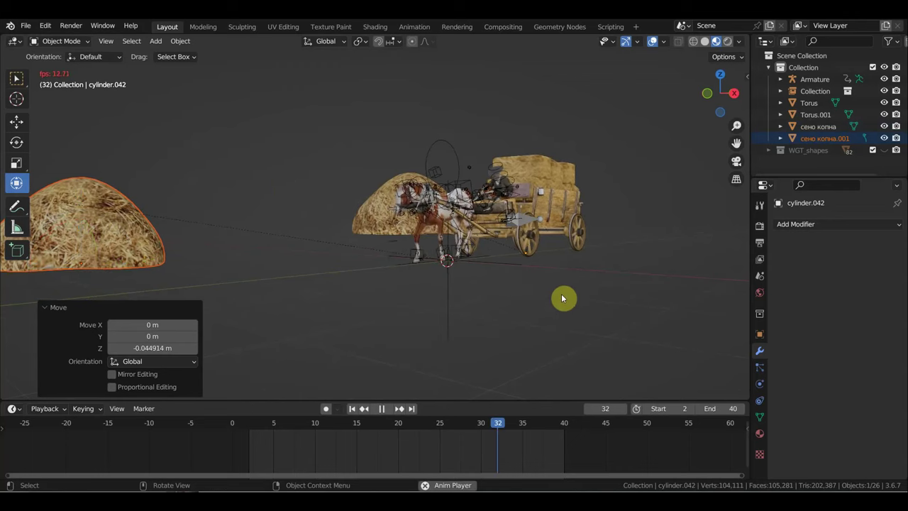
key("space")
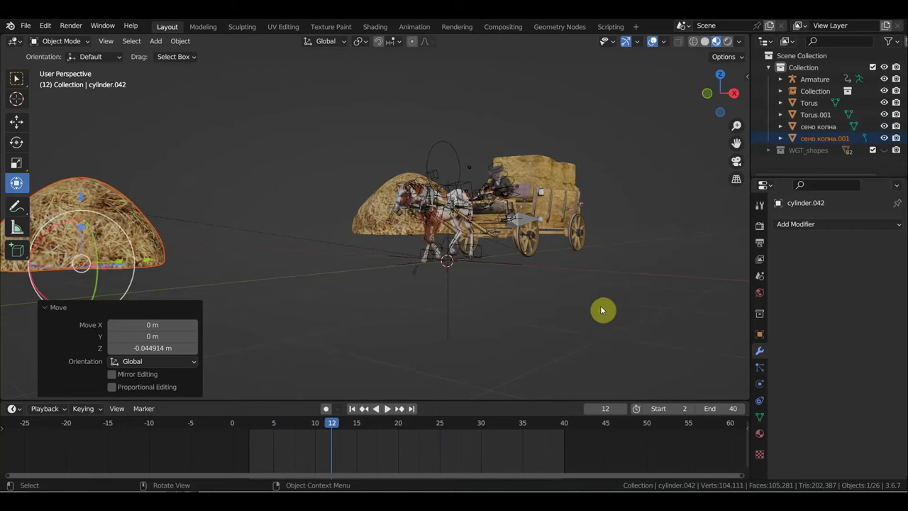
mouse_move(600, 305)
middle_mouse_down()
mouse_move(668, 312)
mouse_move(600, 320)
mouse_move(725, 316)
mouse_move(607, 308)
mouse_move(703, 320)
mouse_move(655, 317)
middle_mouse_up()
scroll(624, 314, "up", 3)
left_click(648, 314)
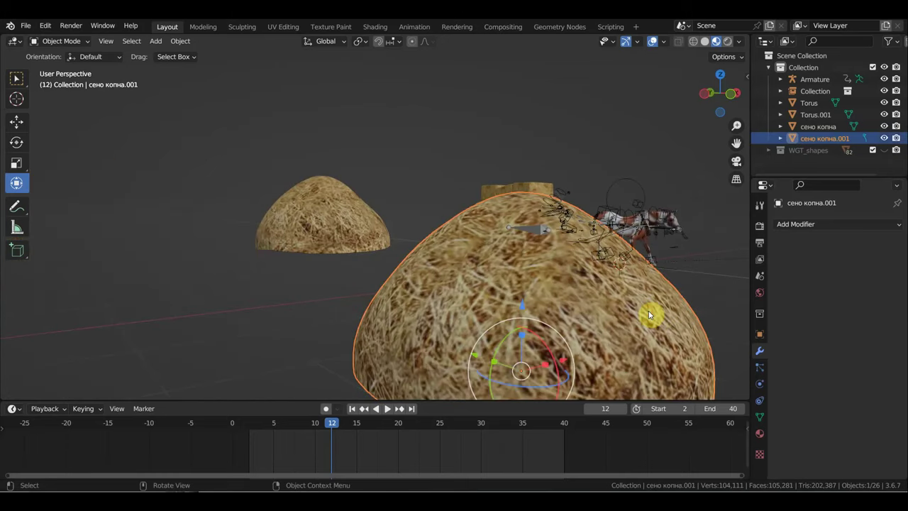
Delete the copied hay mound and move the remaining haystack along X past the cart
key("Delete")
middle_click_drag(594, 312, 419, 270)
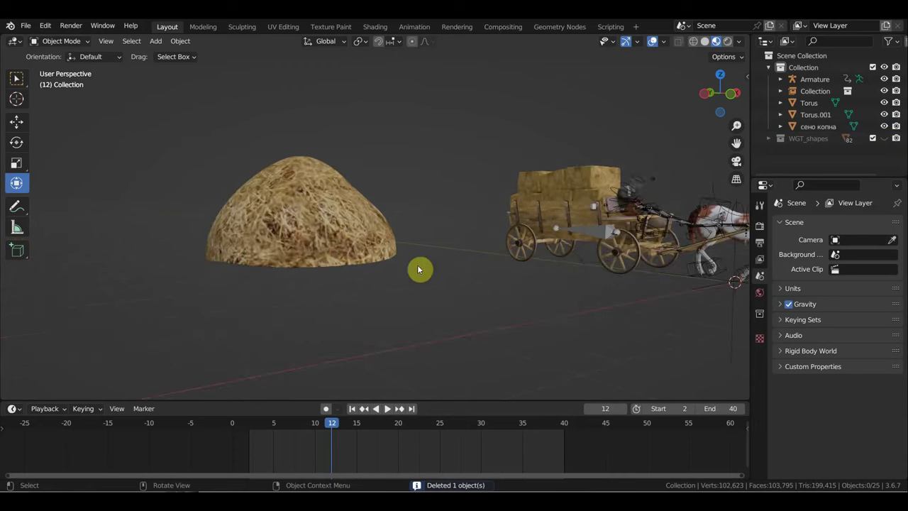
left_click(334, 245)
key("g")
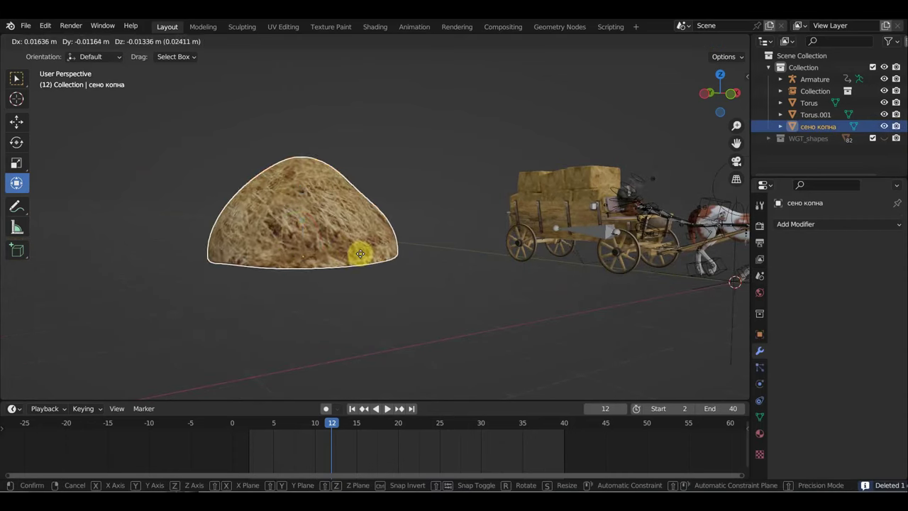
left_click(474, 277)
mouse_move(474, 277)
middle_mouse_down()
mouse_move(547, 280)
mouse_move(425, 274)
mouse_move(445, 278)
middle_mouse_up()
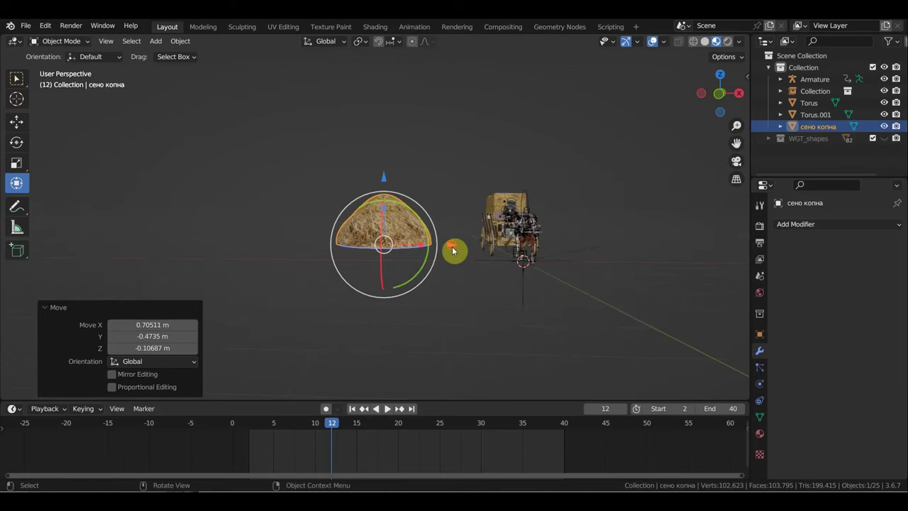
left_click_drag(452, 247, 667, 276)
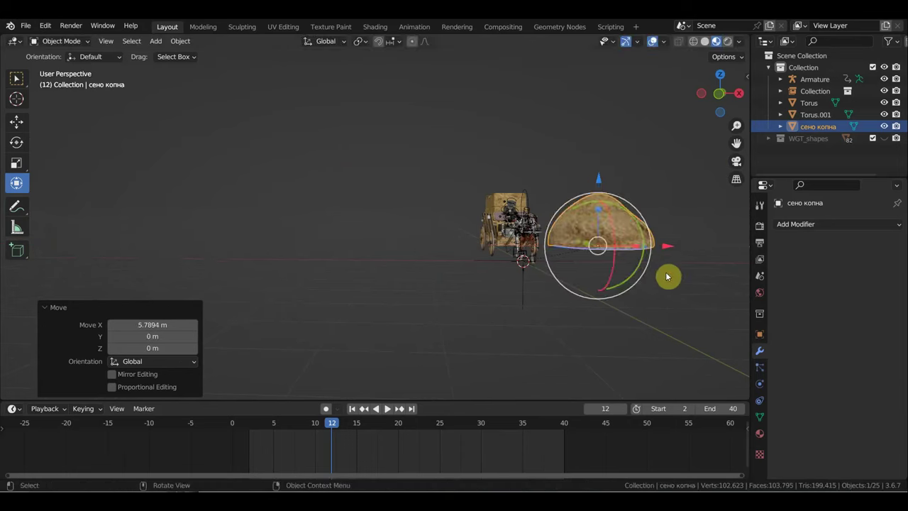
Scale the haystack up by a factor of 1.119, then deselect it
scroll(573, 300, "up", 3)
mouse_move(573, 300)
middle_mouse_down()
mouse_move(543, 300)
mouse_move(654, 314)
middle_mouse_up()
scroll(595, 297, "down", 1)
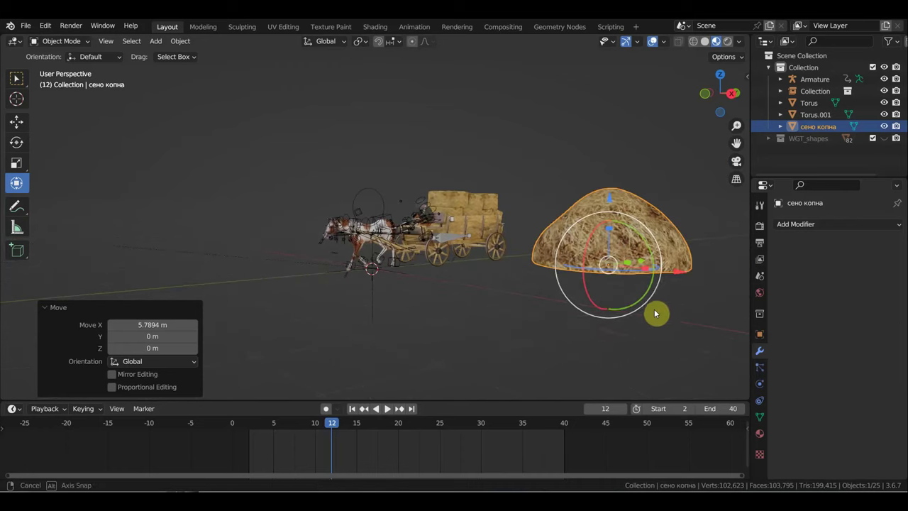
left_click(550, 327)
scroll(550, 327, "up", 3)
middle_click_drag(555, 316, 432, 316, "shift")
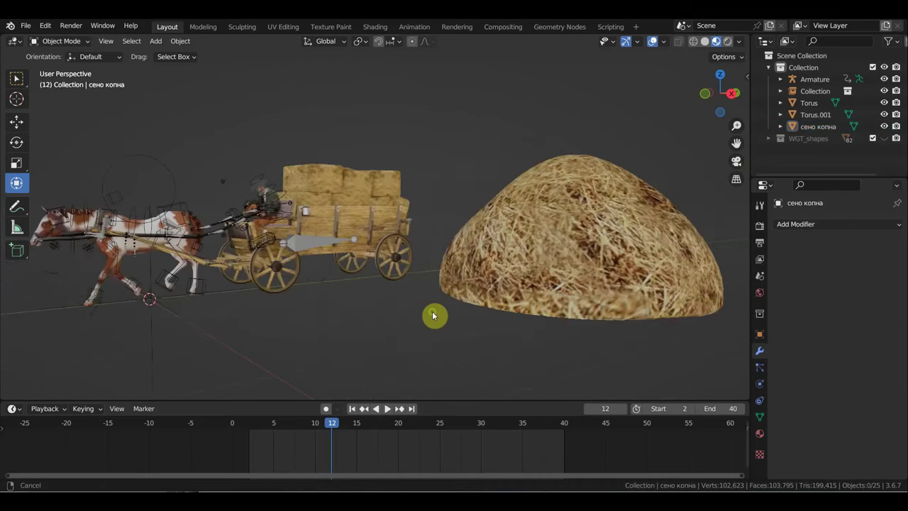
scroll(556, 287, "down", 2)
left_click(564, 262)
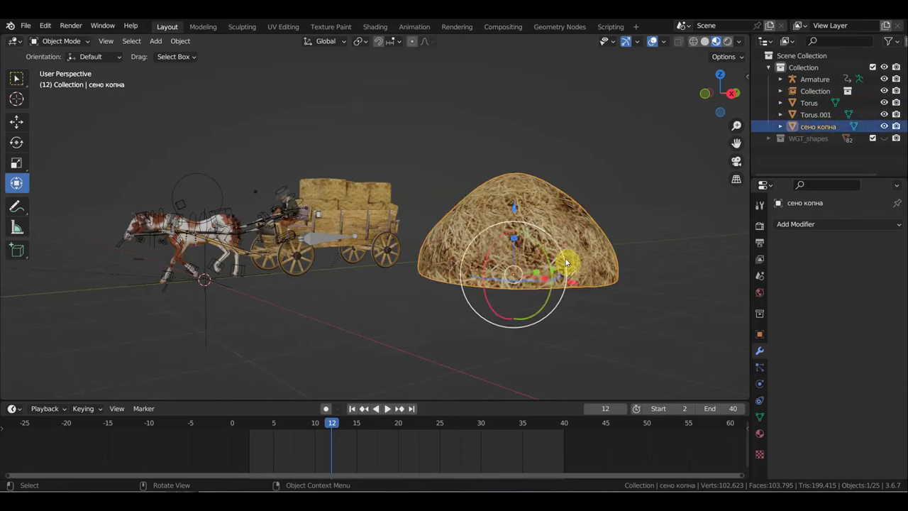
key("s")
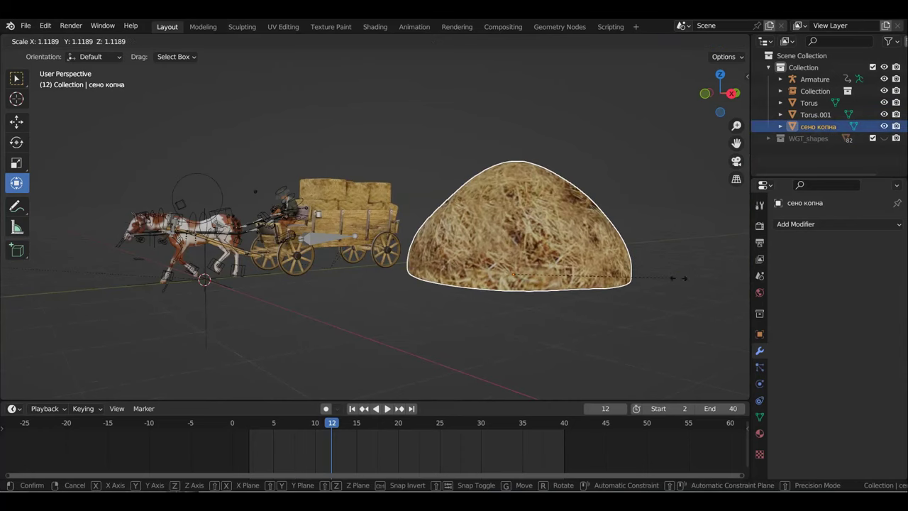
left_click(678, 281)
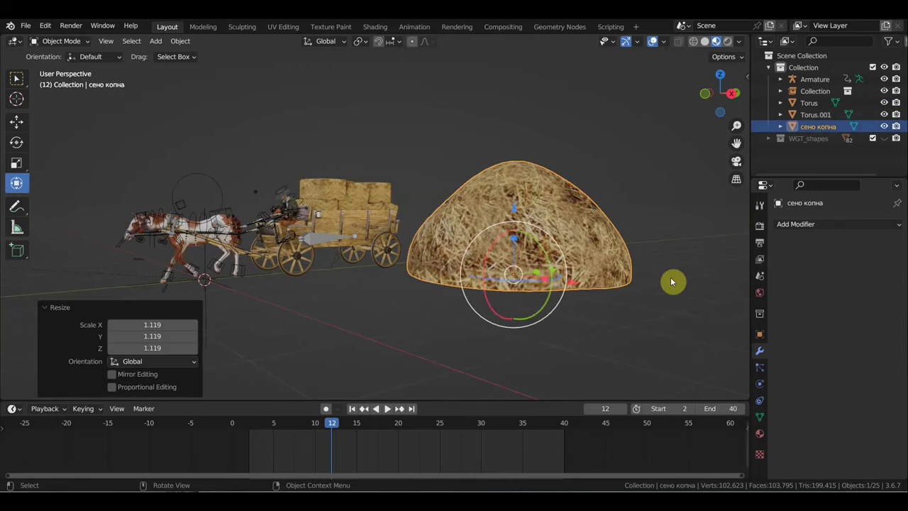
left_click(472, 293)
Zoom and orbit the view around the enlarged haystack
scroll(472, 294, "down", 3)
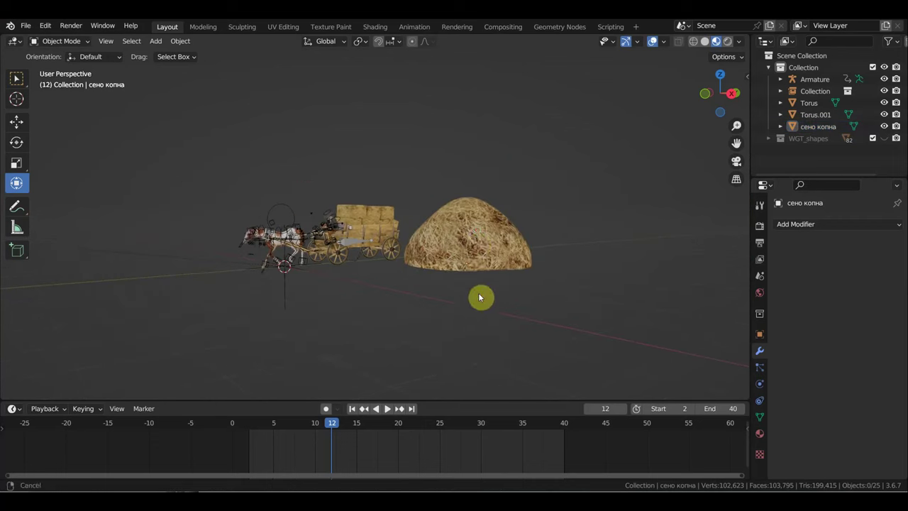
scroll(475, 262, "up", 1)
scroll(503, 238, "up", 4)
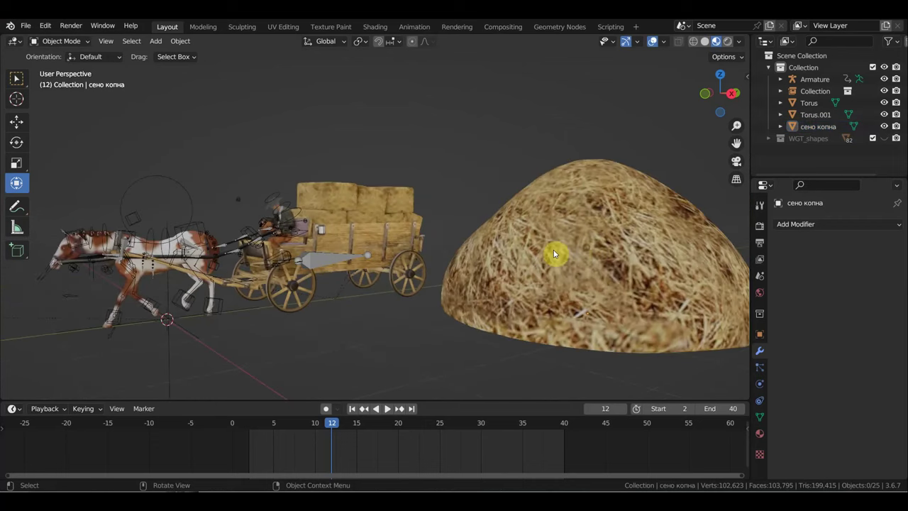
scroll(553, 253, "up", 3)
middle_click_drag(574, 249, 580, 242)
scroll(580, 242, "down", 6)
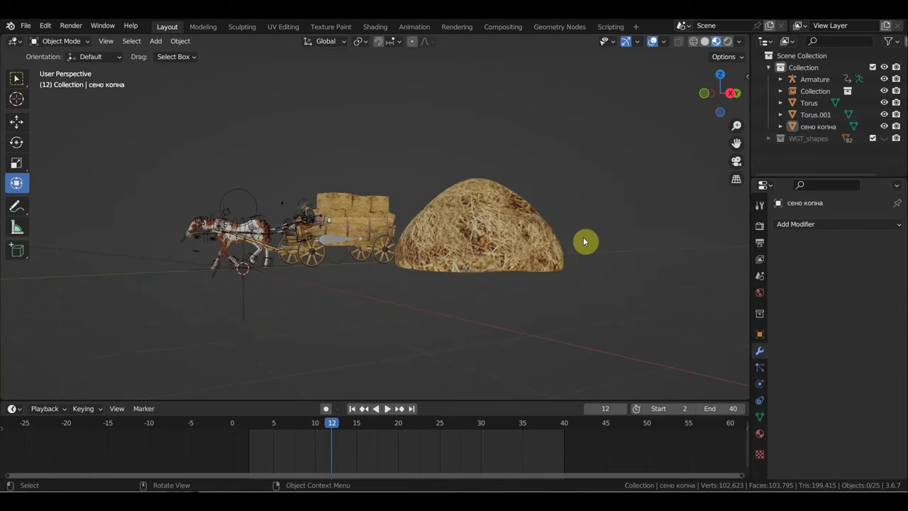
Switch to Right view and add a cylinder mesh to the scene
key("KP_3")
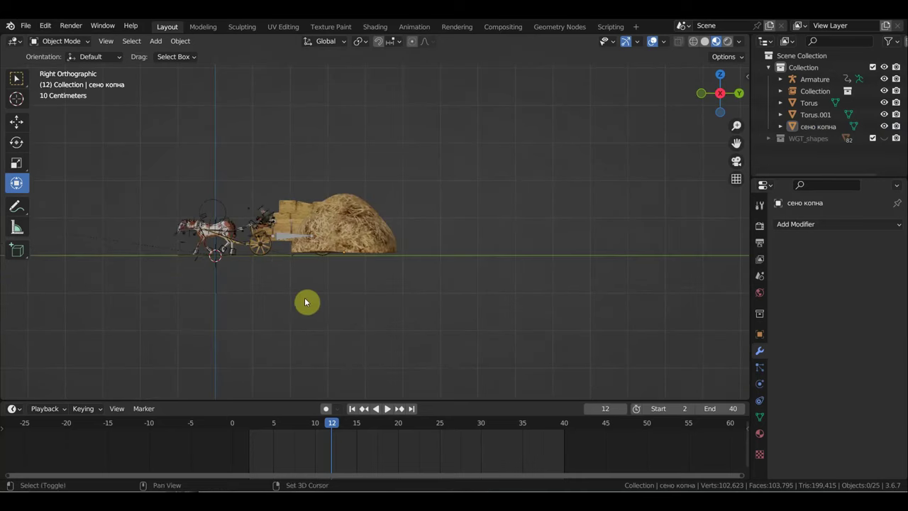
key("shift+a")
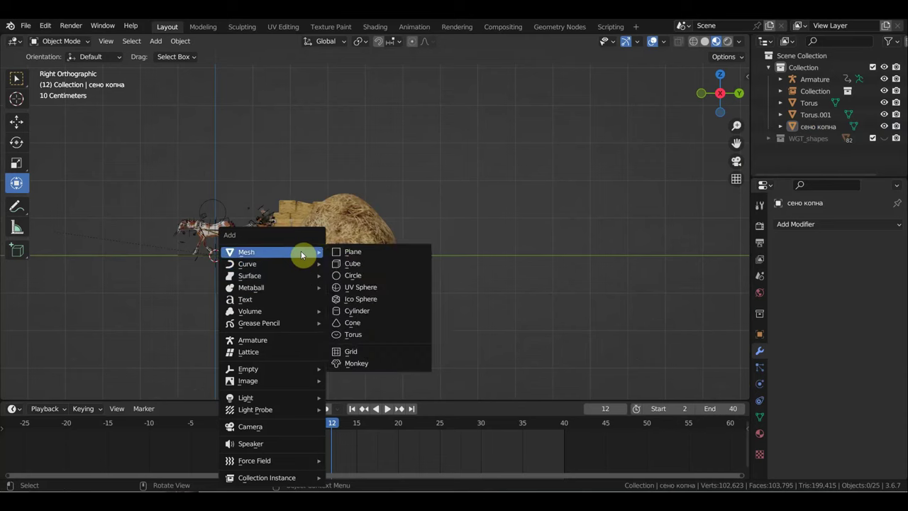
left_click(373, 312)
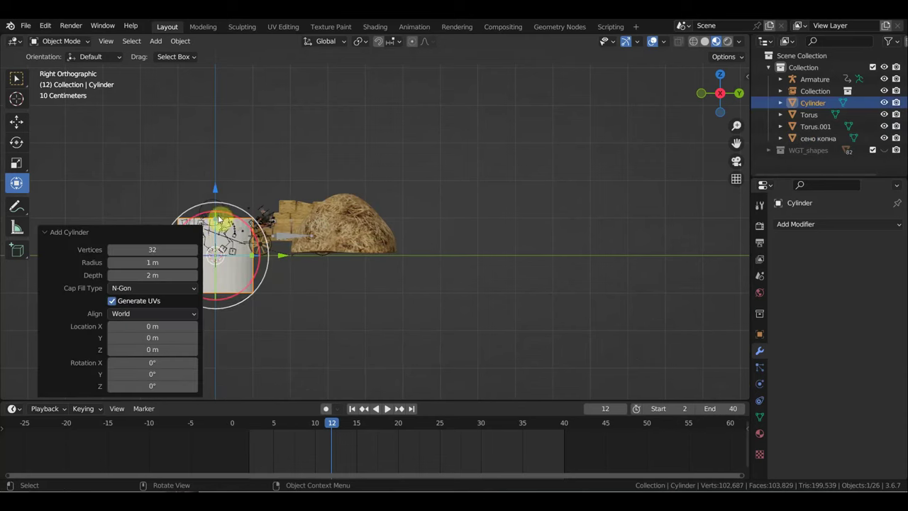
mouse_move(220, 218)
middle_mouse_down("shift")
mouse_move(300, 247)
mouse_move(354, 310)
mouse_move(501, 308)
middle_mouse_up("shift")
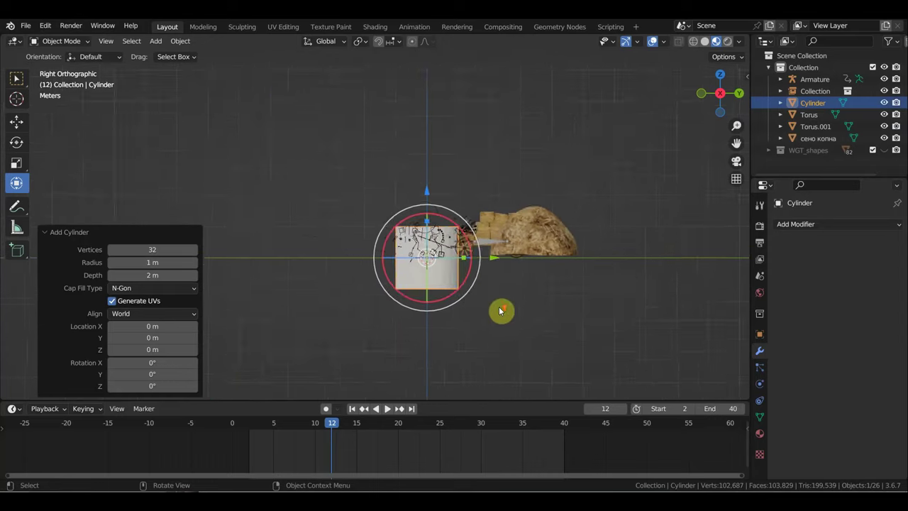
scroll(501, 310, "up", 1)
Shrink the cylinder to 0.1, then scale it by 0.525
key("s")
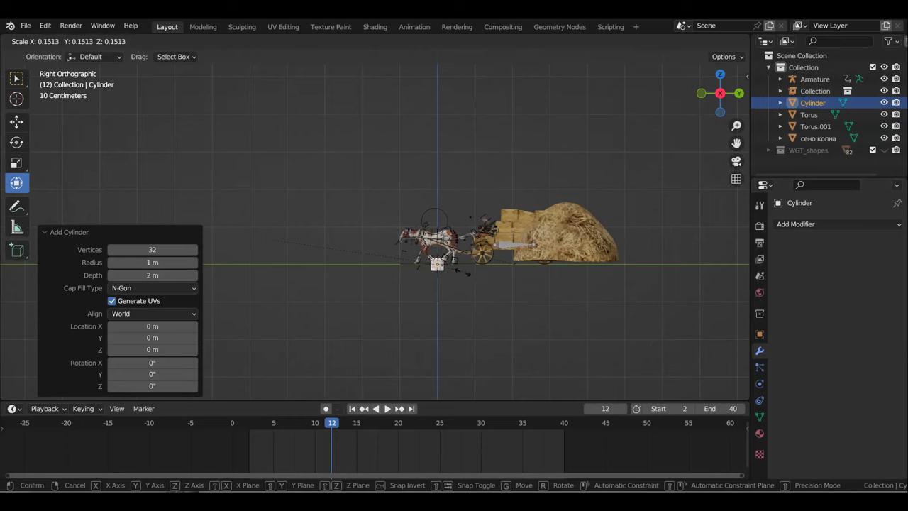
left_click(458, 270)
scroll(497, 283, "up", 1)
middle_click_drag(516, 290, 409, 278, "shift")
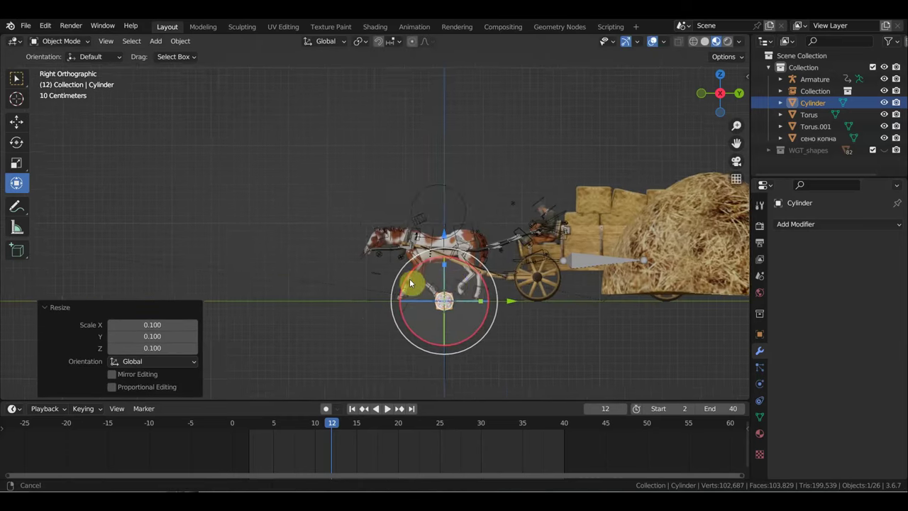
scroll(489, 311, "up", 1)
key("s")
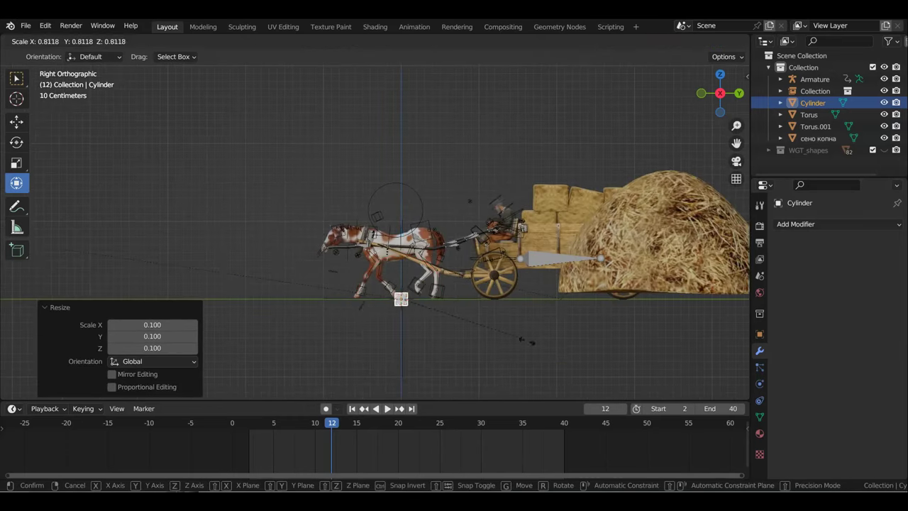
left_click(487, 329)
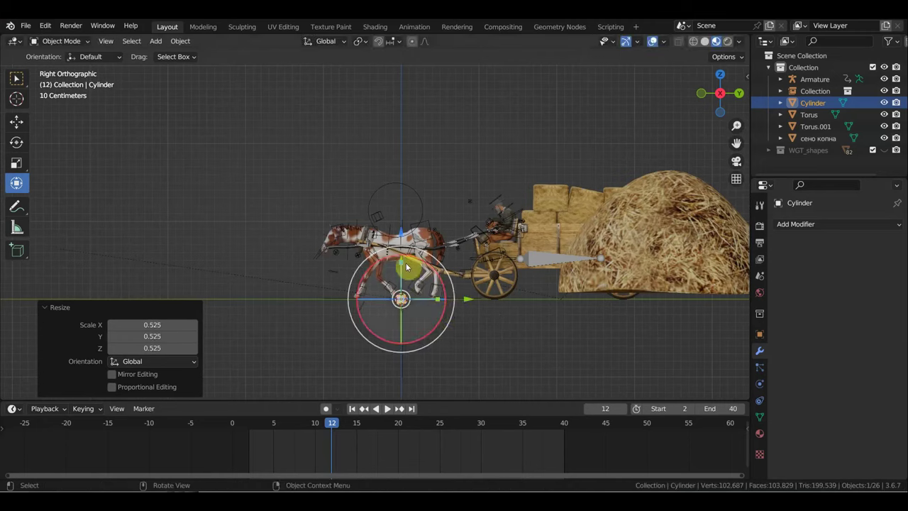
Stretch the cylinder along Z into a tall pole, then scale it by 0.422
key("s")
key("z")
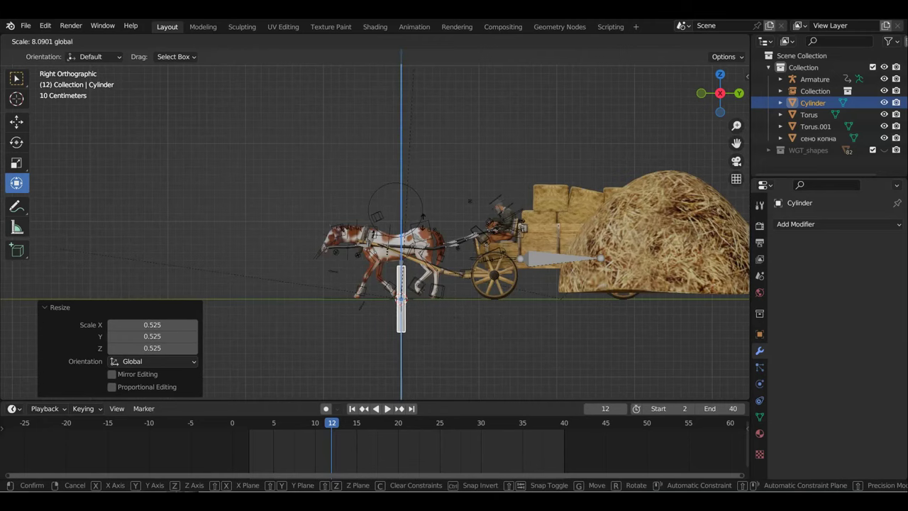
left_click(426, 172)
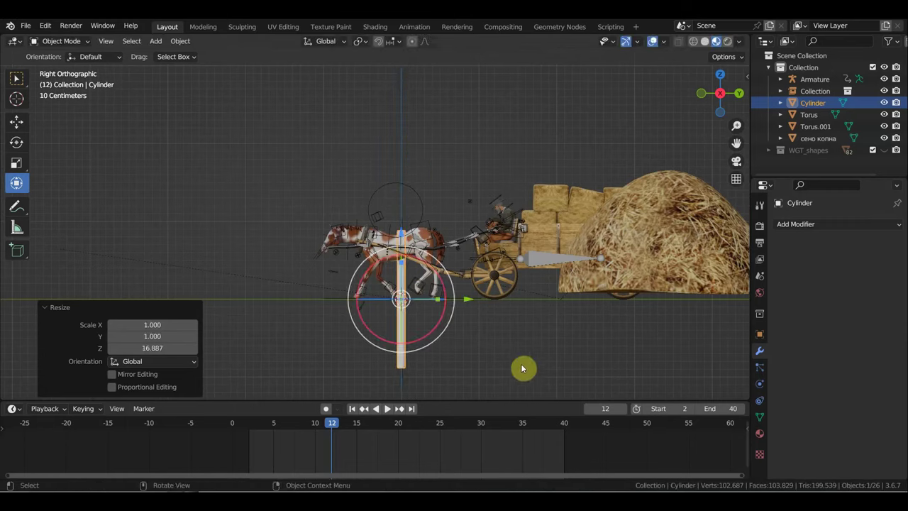
key("s")
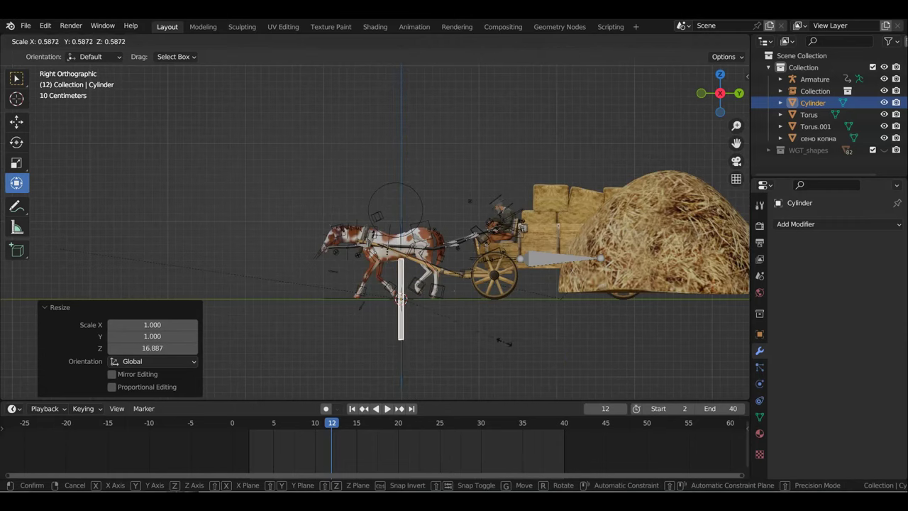
left_click(486, 334)
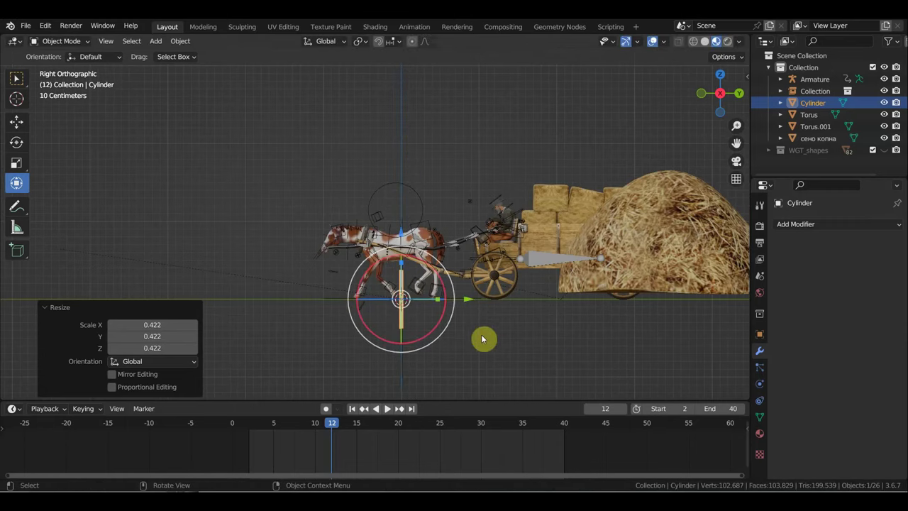
Move the thin stick over the haystack, aligning it along Y and X to stand at its peak
key("g")
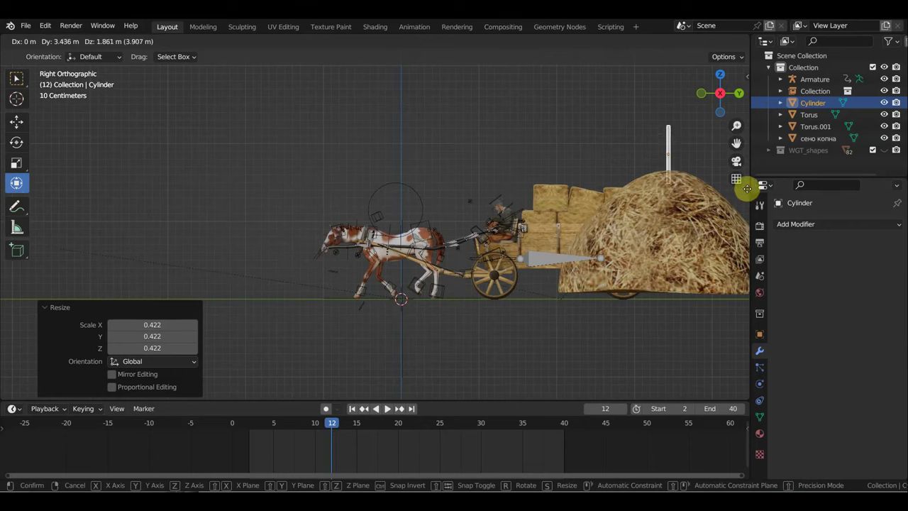
left_click(747, 191)
mouse_move(620, 306)
middle_mouse_down()
mouse_move(448, 346)
mouse_move(431, 336)
mouse_move(467, 310)
middle_mouse_up()
key("g")
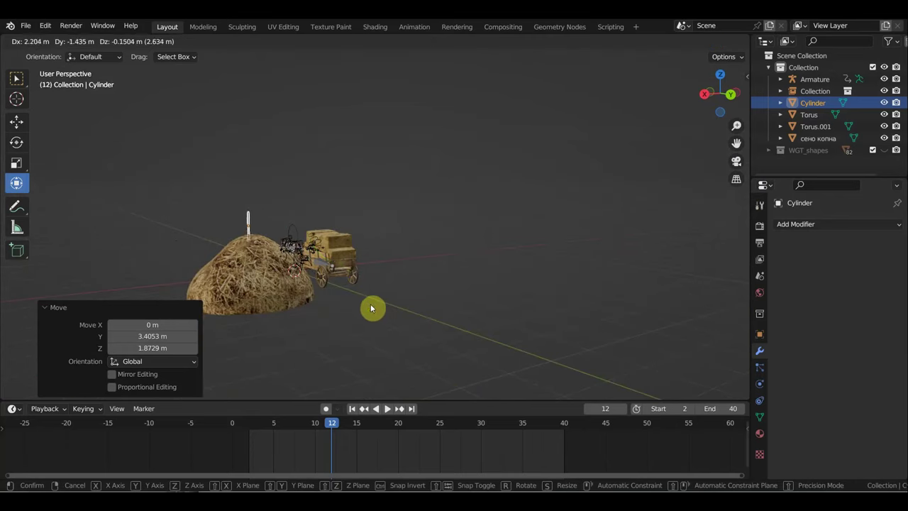
left_click(370, 308)
mouse_move(366, 308)
middle_mouse_down()
mouse_move(241, 310)
mouse_move(267, 241)
middle_mouse_up()
mouse_move(263, 218)
left_mouse_down()
mouse_move(248, 207)
mouse_move(215, 213)
left_mouse_up()
mouse_move(341, 245)
middle_mouse_down()
mouse_move(377, 263)
mouse_move(462, 267)
mouse_move(446, 278)
mouse_move(475, 264)
middle_mouse_up()
left_click_drag(200, 212, 153, 212)
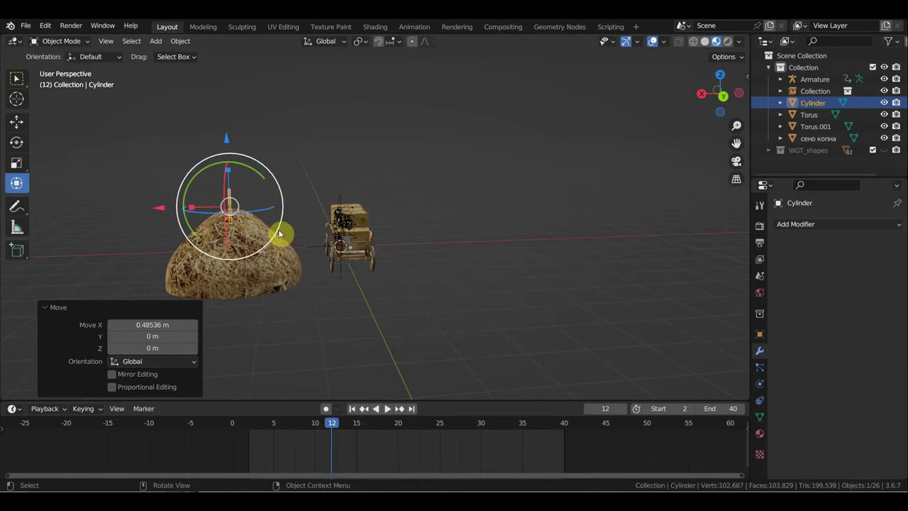
key("KP_1")
mouse_move(599, 295)
middle_mouse_down("shift")
mouse_move(217, 375)
mouse_move(426, 318)
middle_mouse_up("shift")
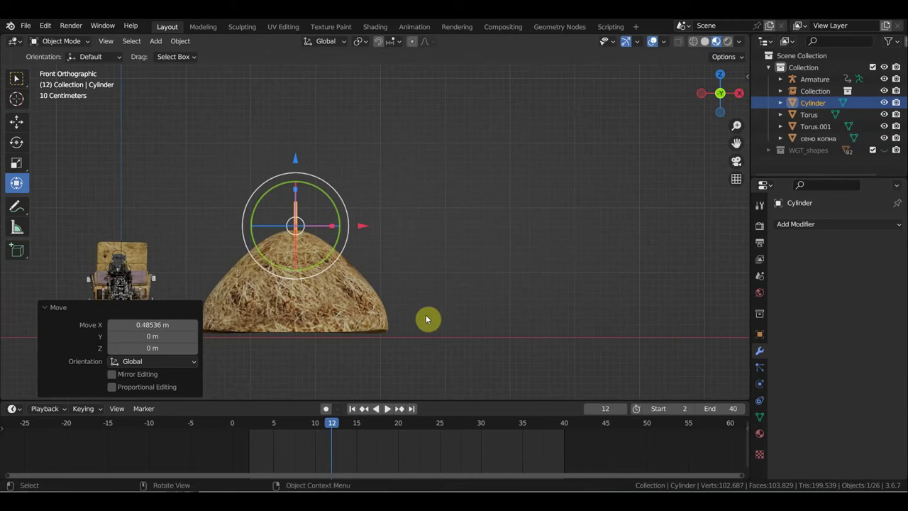
Duplicate the stick, tilt the copy 19.7°, and set it into the haystack top
key("shift+d")
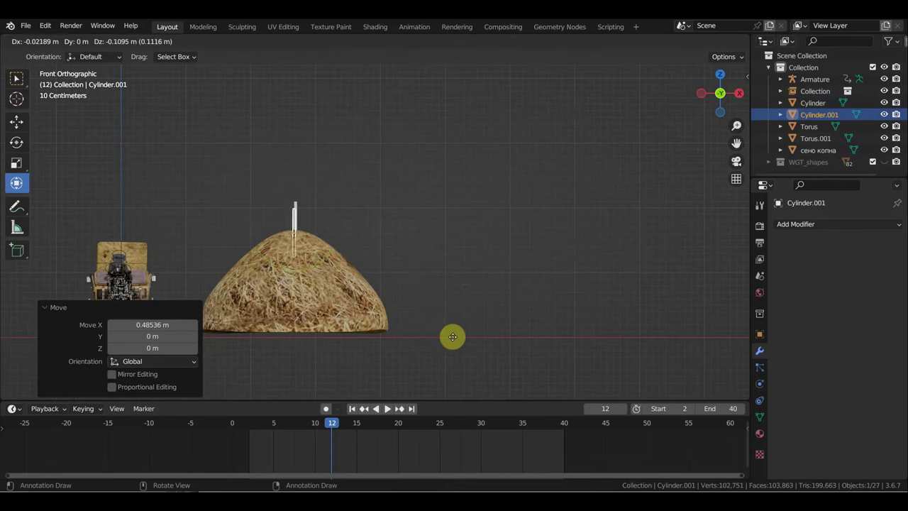
left_click(468, 310)
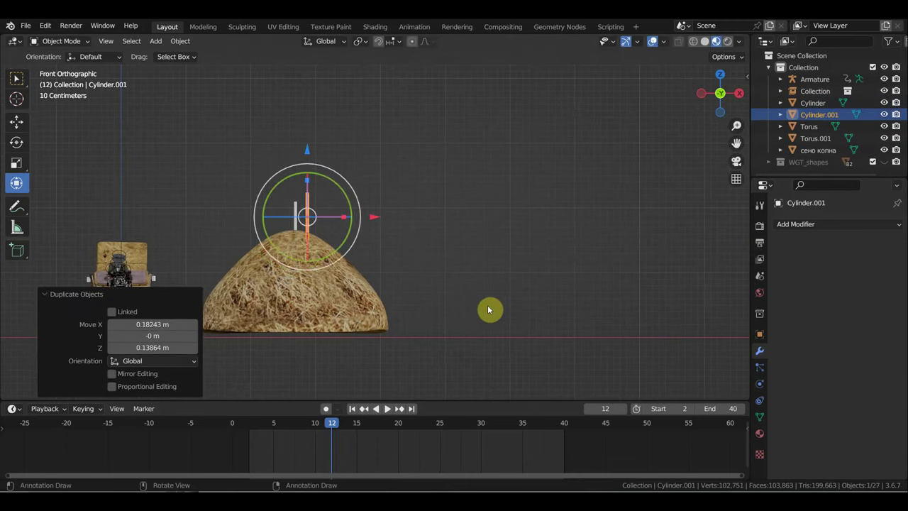
key("r")
left_click(481, 363)
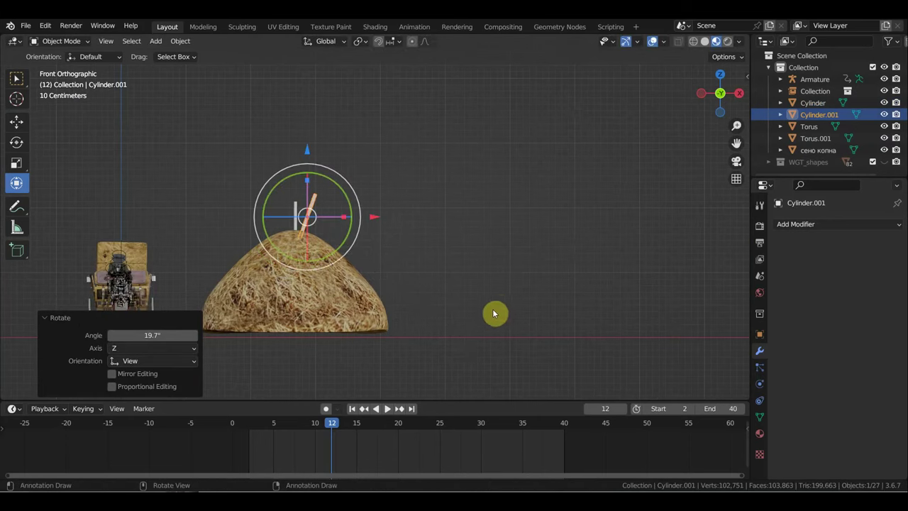
key("g")
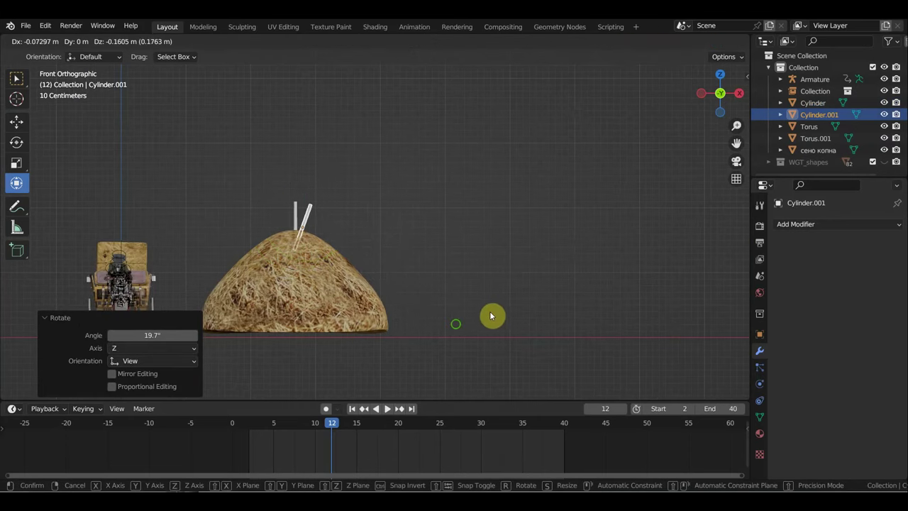
left_click(490, 311)
mouse_move(490, 311)
middle_mouse_down()
mouse_move(413, 337)
mouse_move(492, 317)
middle_mouse_up()
key("KP_1")
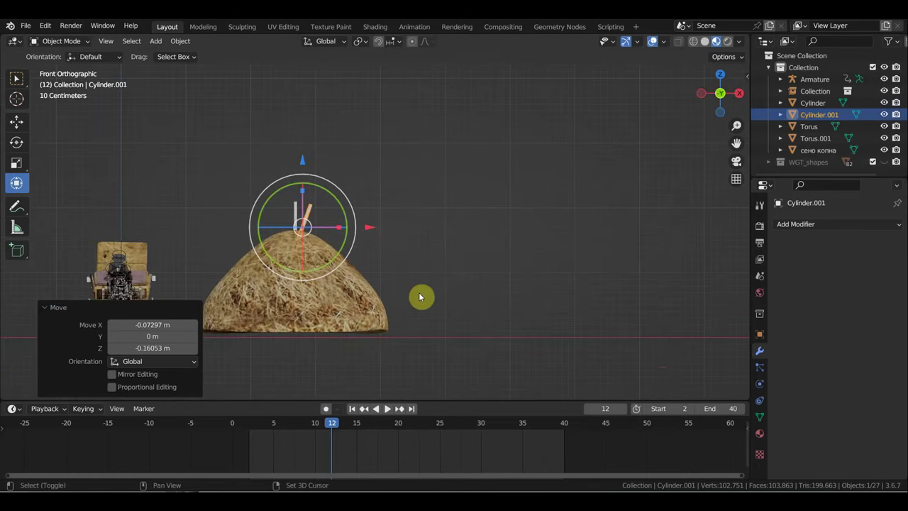
Add a third stick tilted -51.2° and slide it along Y into the haystack top
key("shift+d")
left_click(397, 291)
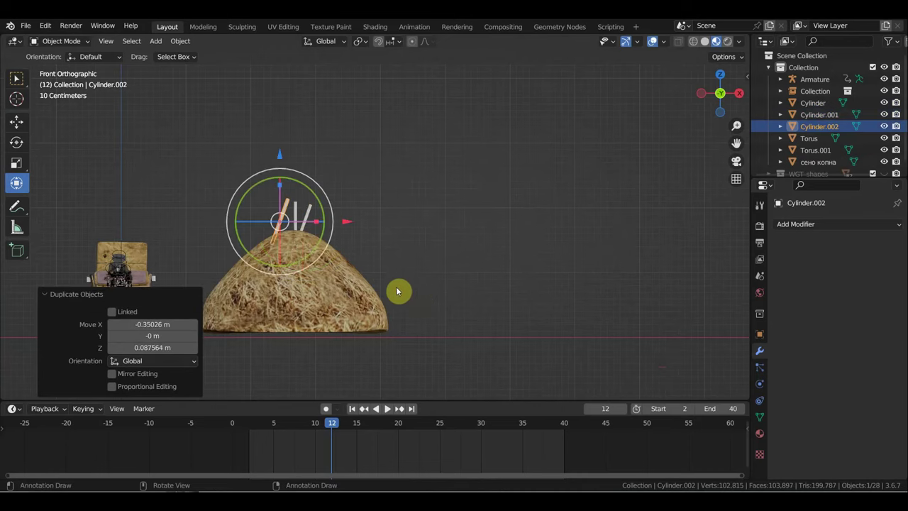
key("r")
left_click(354, 202)
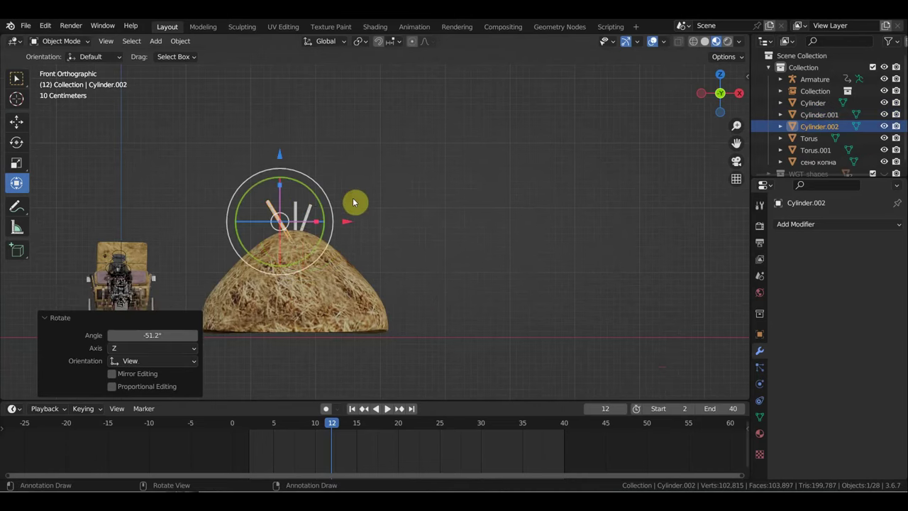
key("g")
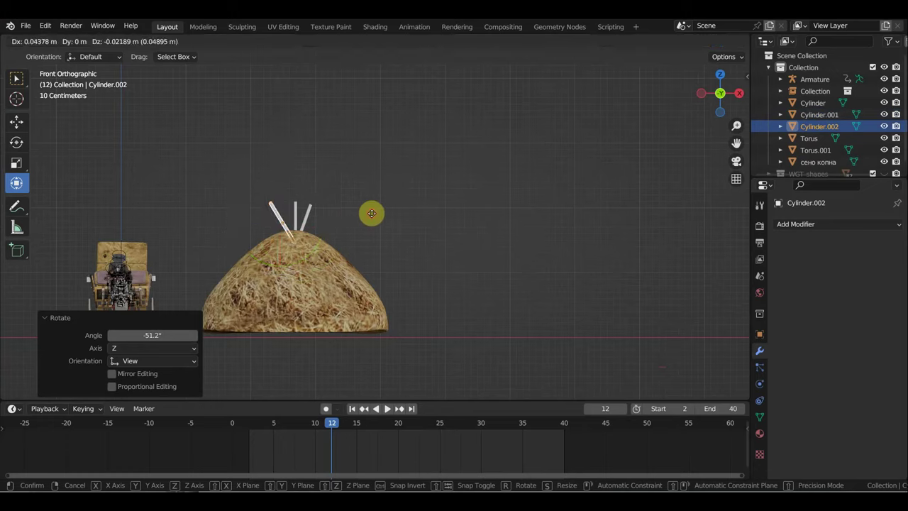
left_click(368, 213)
middle_click_drag(321, 261, 195, 241)
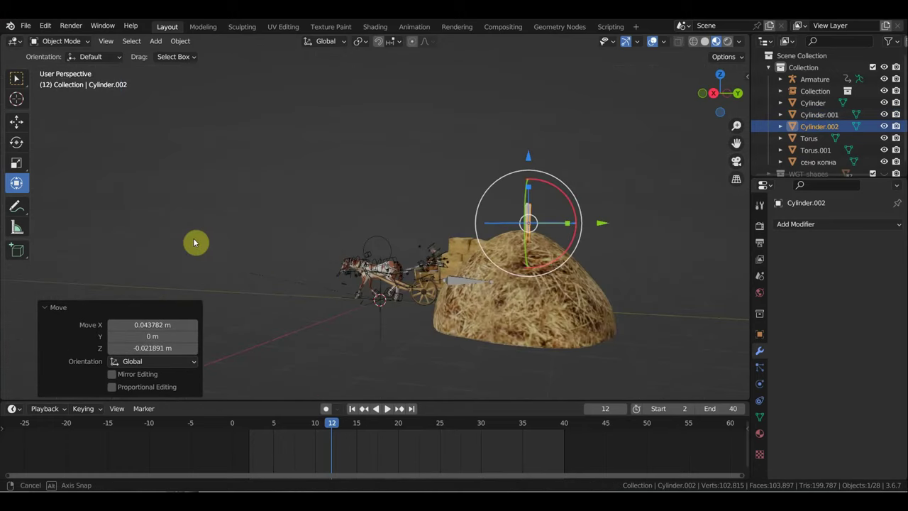
left_click_drag(601, 226, 594, 225)
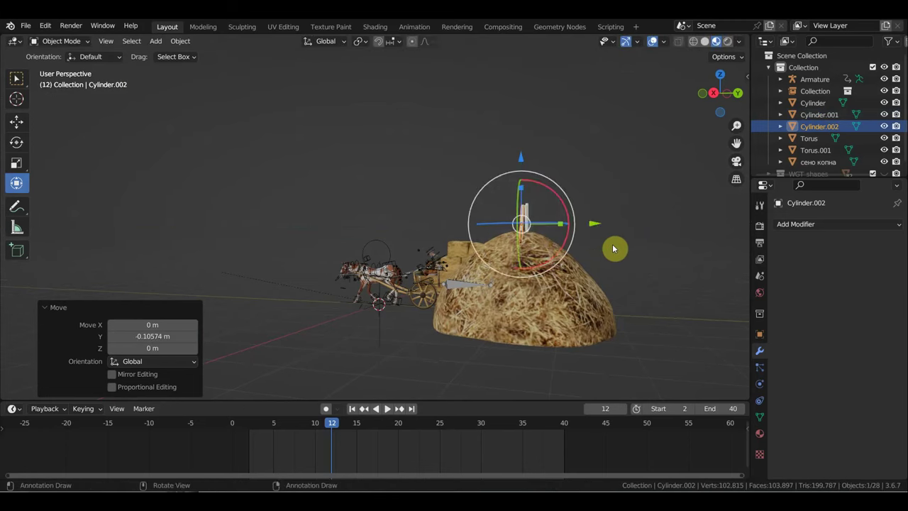
mouse_move(614, 243)
middle_mouse_down()
mouse_move(598, 263)
mouse_move(673, 257)
mouse_move(610, 255)
mouse_move(605, 266)
middle_mouse_up()
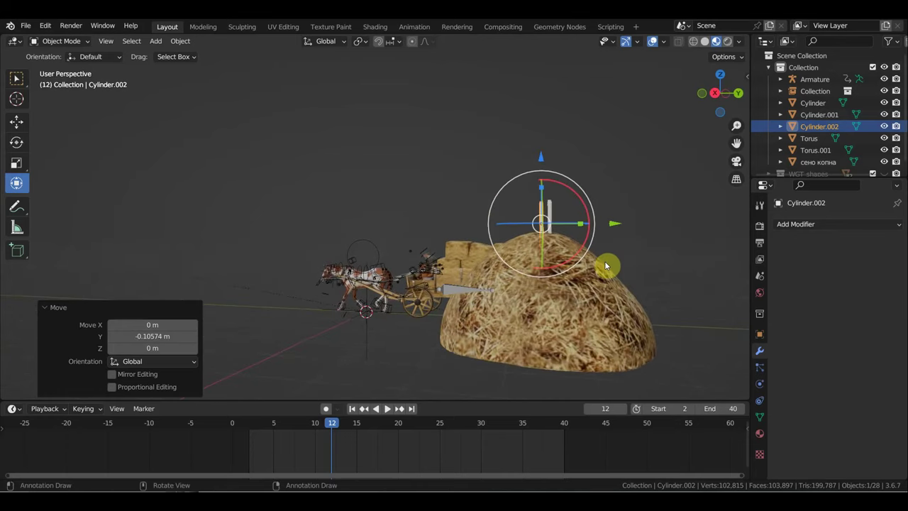
Add another tilted stick copy, adjusting its rotation and position from a second viewpoint
key("shift+d")
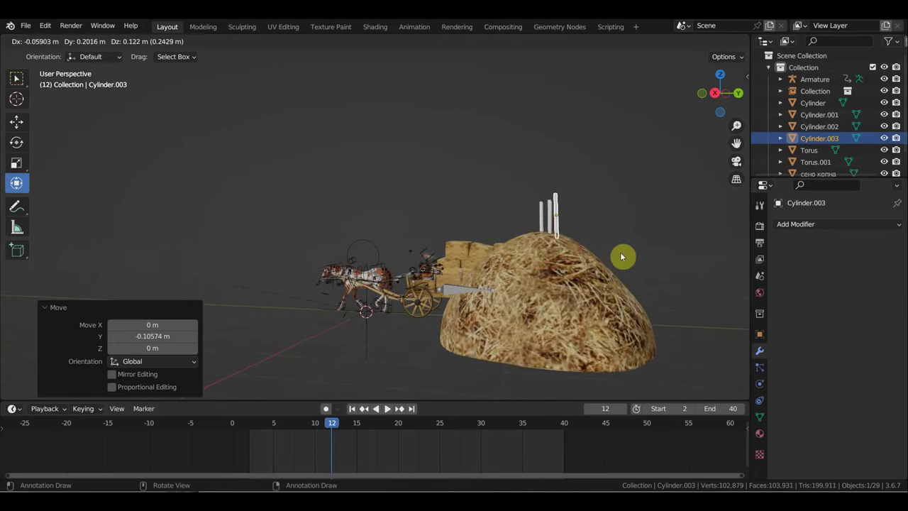
left_click(624, 260)
key("r")
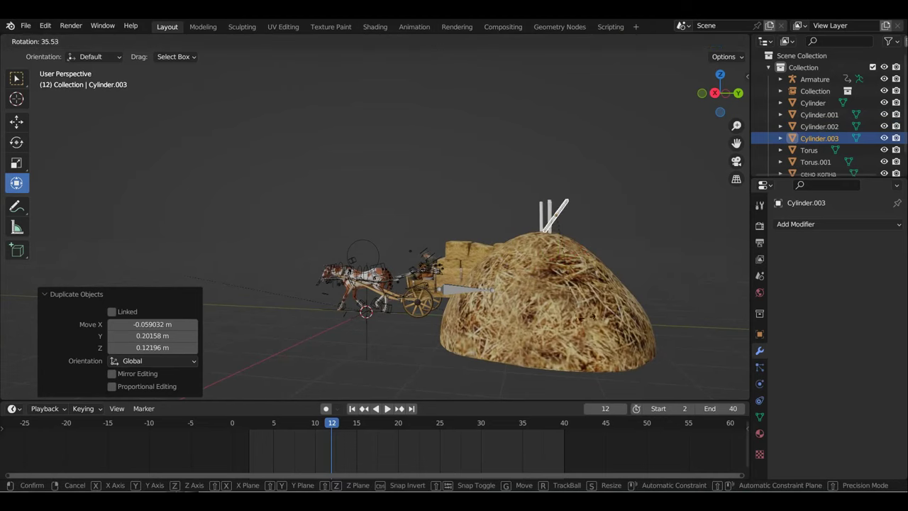
left_click(608, 300)
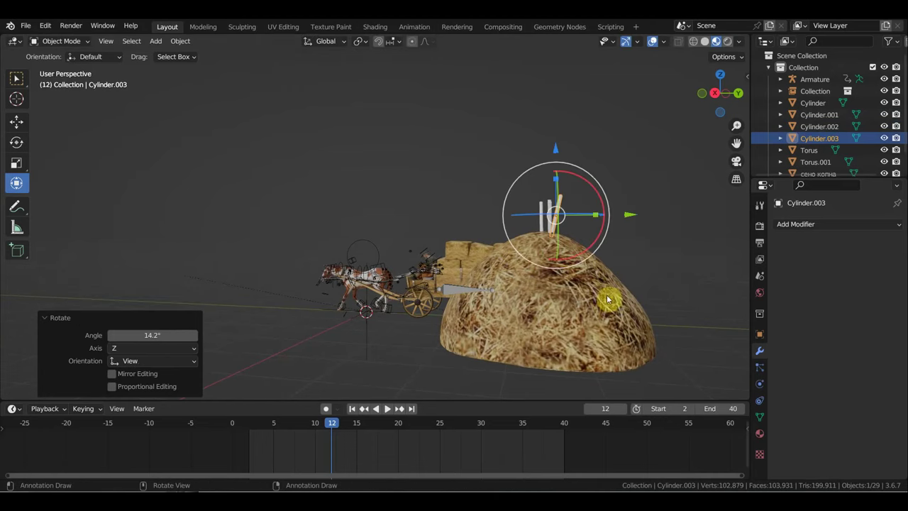
key("g")
left_click(565, 285)
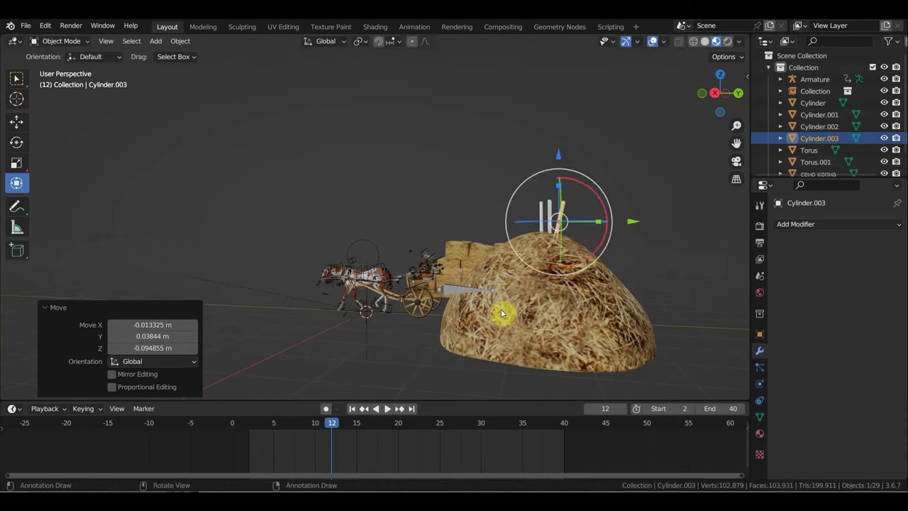
mouse_move(497, 312)
middle_mouse_down()
mouse_move(418, 306)
mouse_move(440, 296)
middle_mouse_up()
key("r")
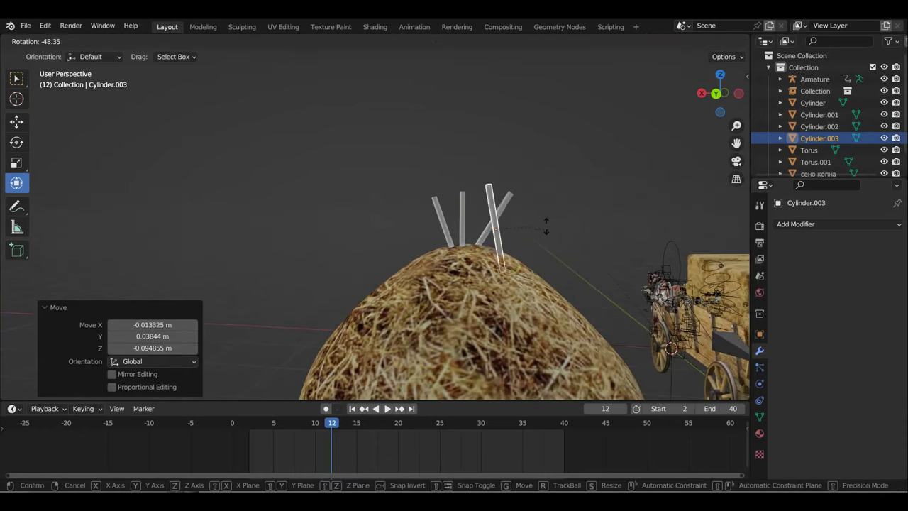
left_click(556, 231)
key("g")
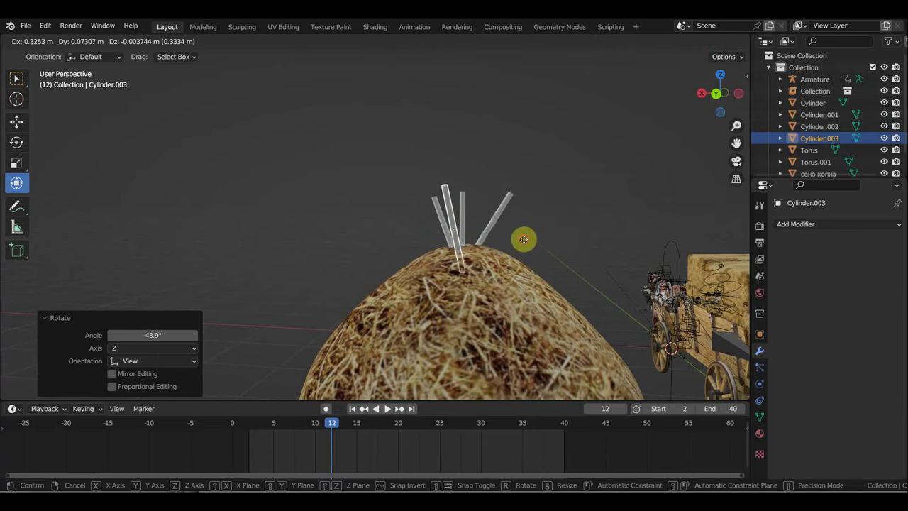
left_click(556, 255)
mouse_move(556, 254)
middle_mouse_down()
mouse_move(617, 259)
mouse_move(671, 245)
middle_mouse_up()
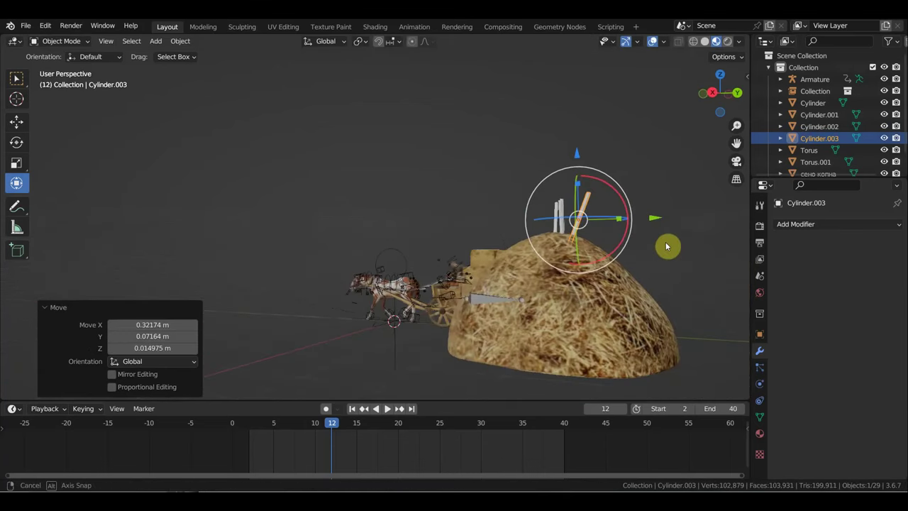
middle_click_drag(579, 296, 572, 294)
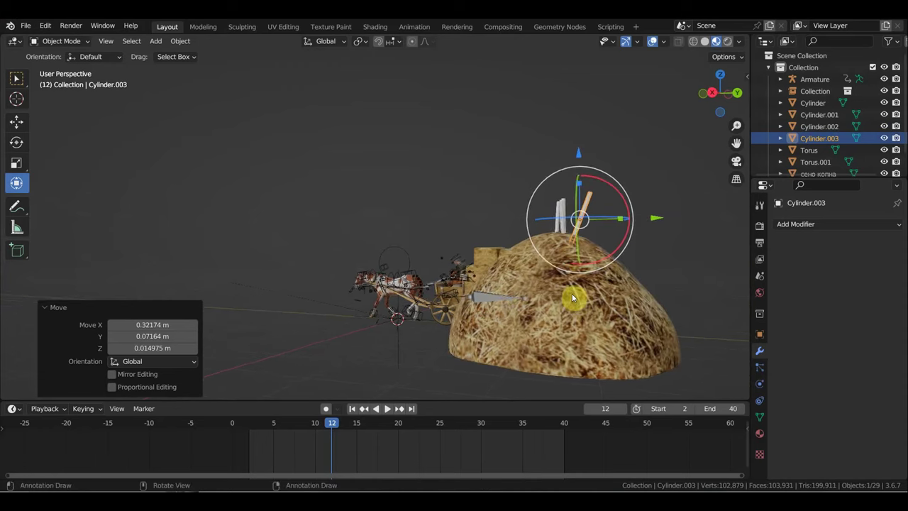
Add one more tilted stick copy poking out of the haystack peak
key("shift+d")
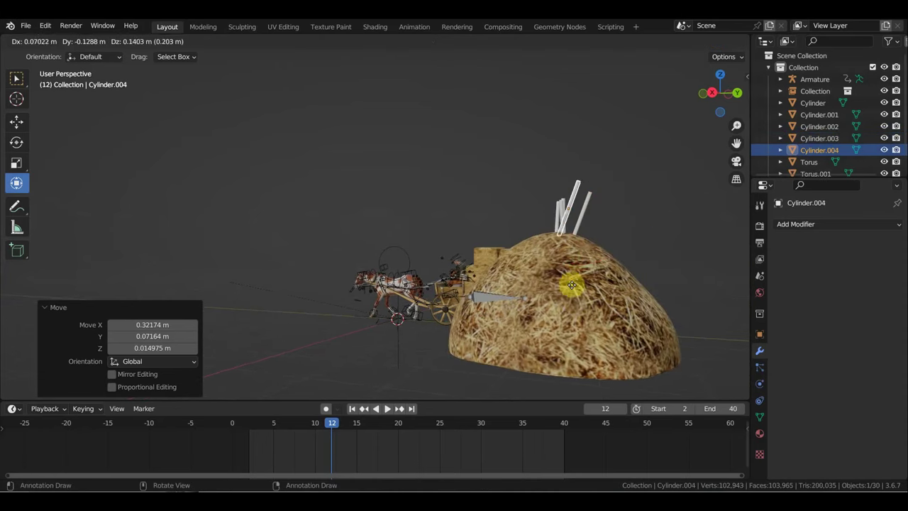
left_click(552, 281)
key("r")
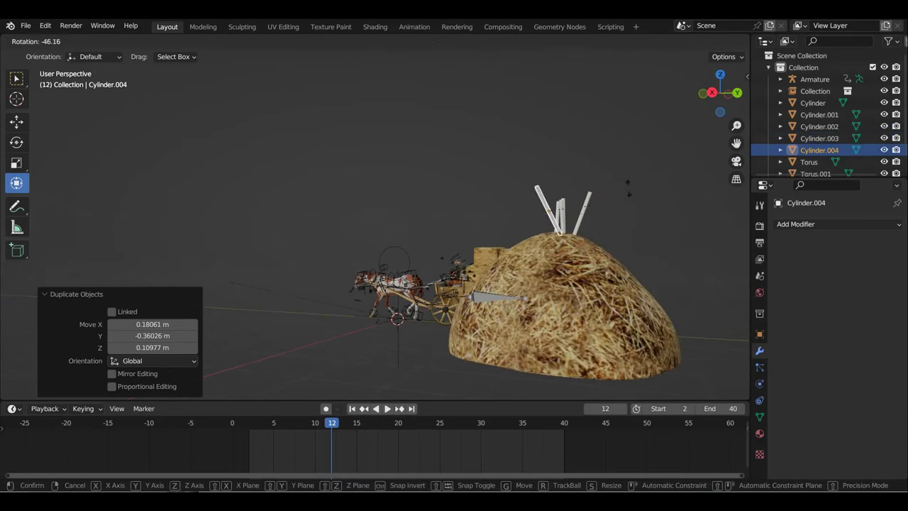
left_click(624, 200)
key("g")
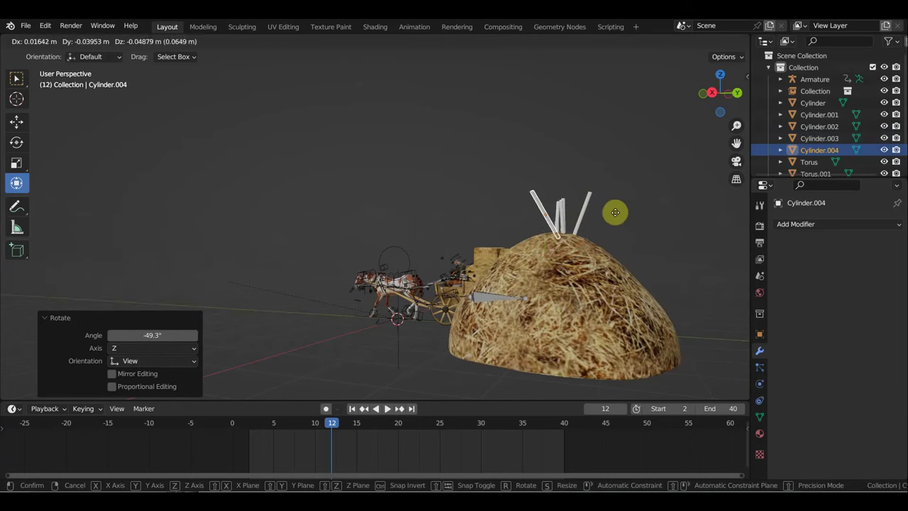
left_click(615, 224)
mouse_move(614, 224)
middle_mouse_down()
mouse_move(645, 282)
mouse_move(709, 297)
middle_mouse_up()
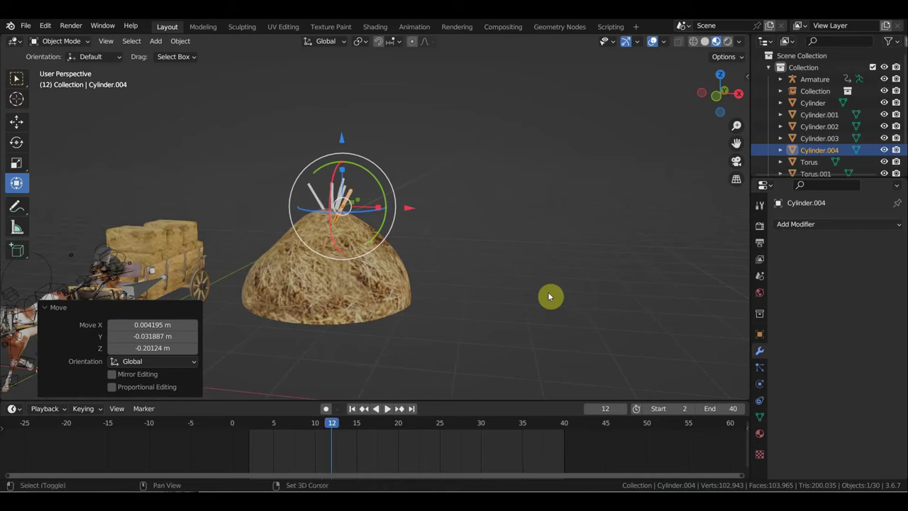
Lower Cylinder.002 into the haystack top and rotate the original Cylinder stick slightly
mouse_move(547, 298)
middle_mouse_down("shift")
mouse_move(612, 293)
mouse_move(494, 238)
middle_mouse_up("shift")
scroll(495, 243, "up", 2)
scroll(525, 205, "up", 3)
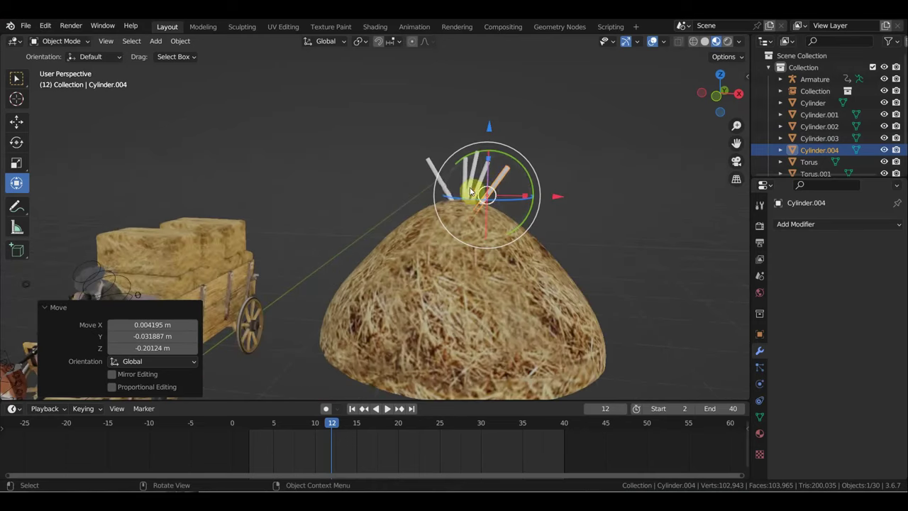
left_click(431, 168)
left_click_drag(449, 127, 454, 142)
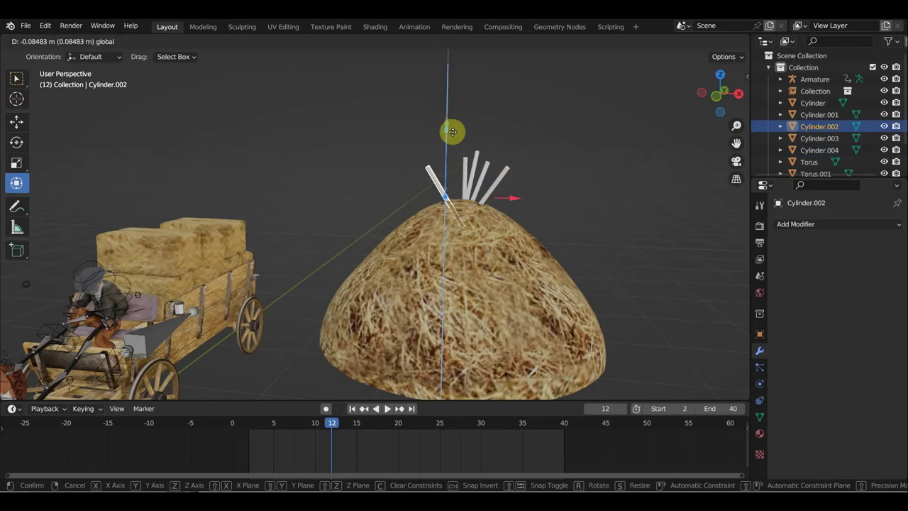
left_click_drag(431, 175, 440, 177)
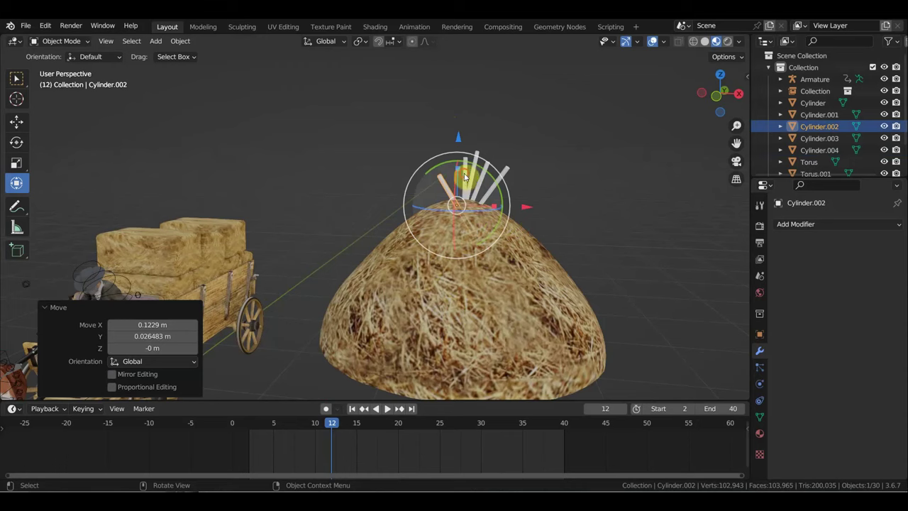
left_click(508, 186)
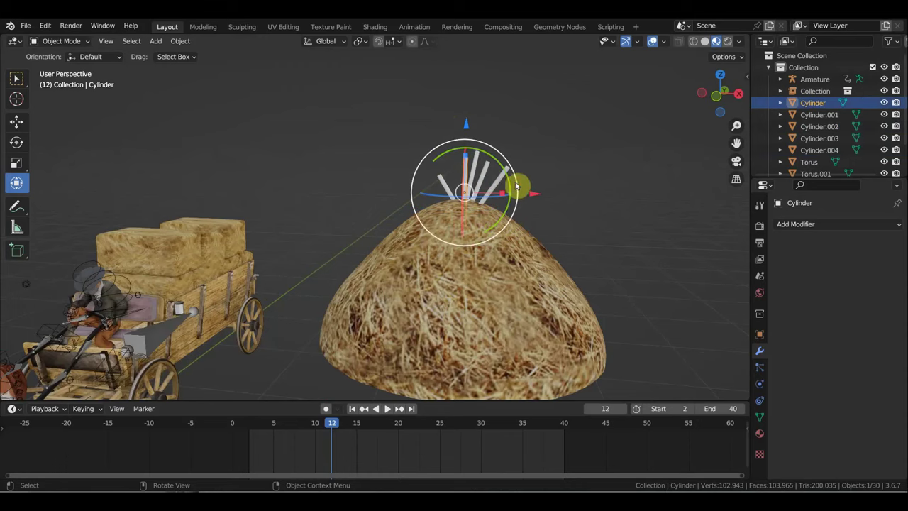
left_click_drag(517, 182, 509, 163)
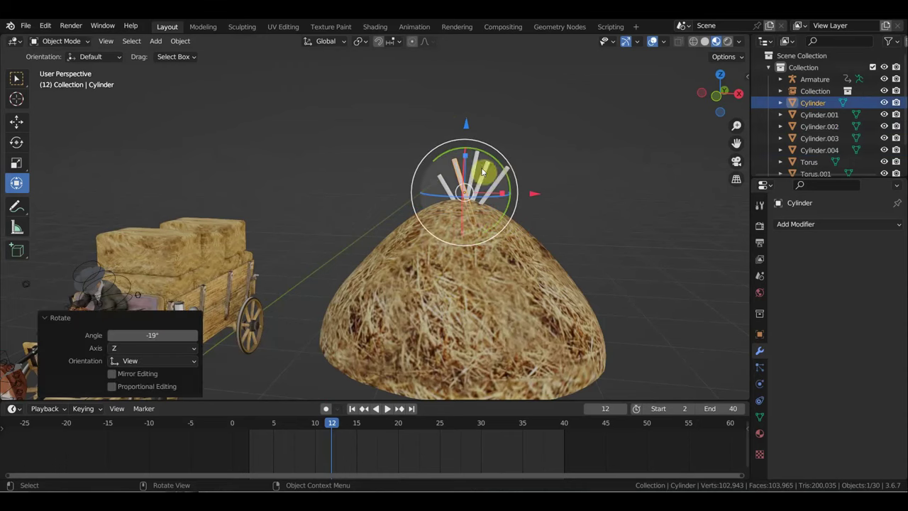
Select all five sticks and join them into a single Cylinder.002 object with Ctrl+J
left_click(475, 168)
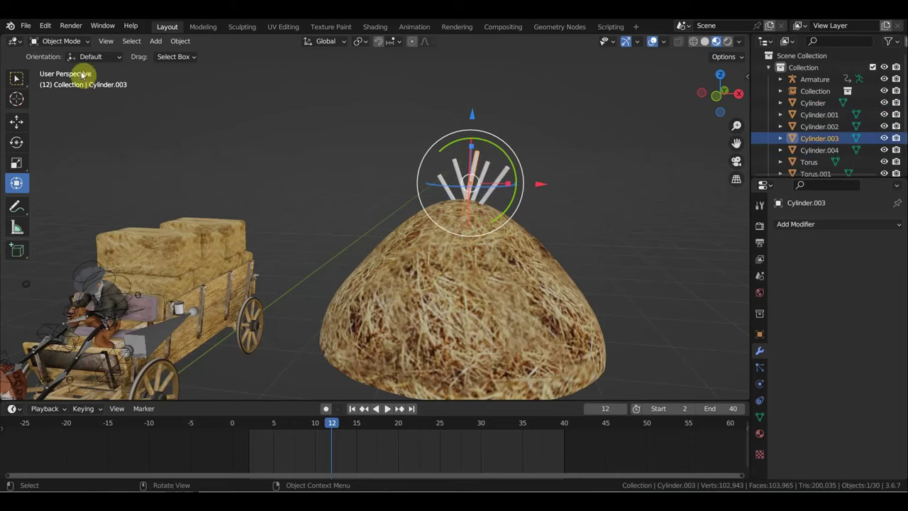
key("w")
left_click(507, 173, "shift")
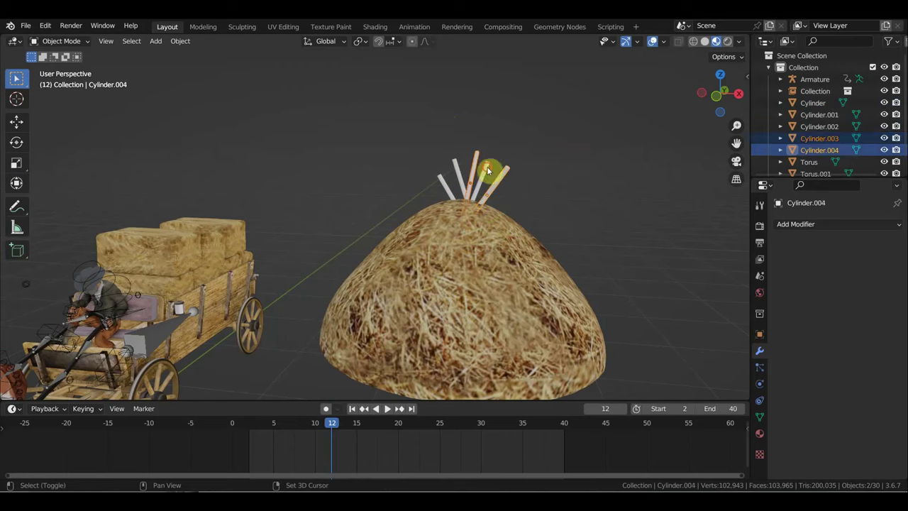
left_click(460, 167, "shift")
left_click(442, 180, "shift")
left_click(449, 179, "shift")
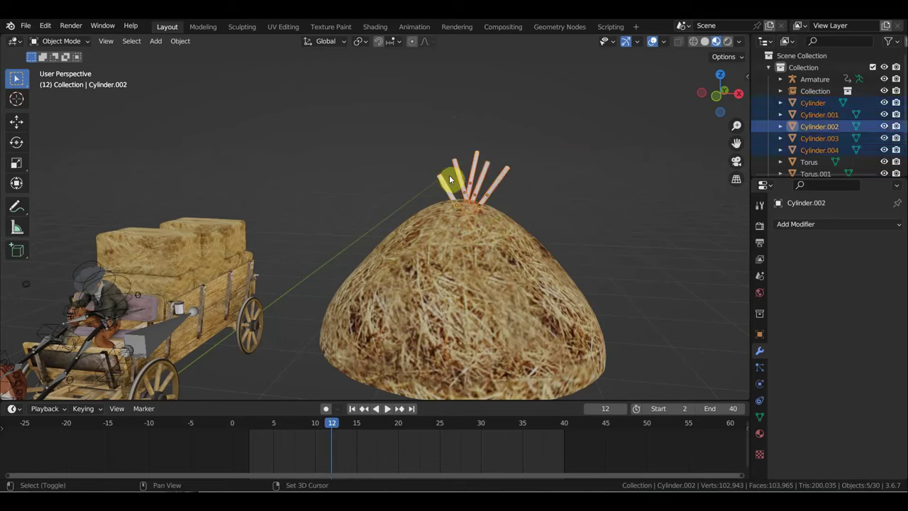
key("ctrl+j")
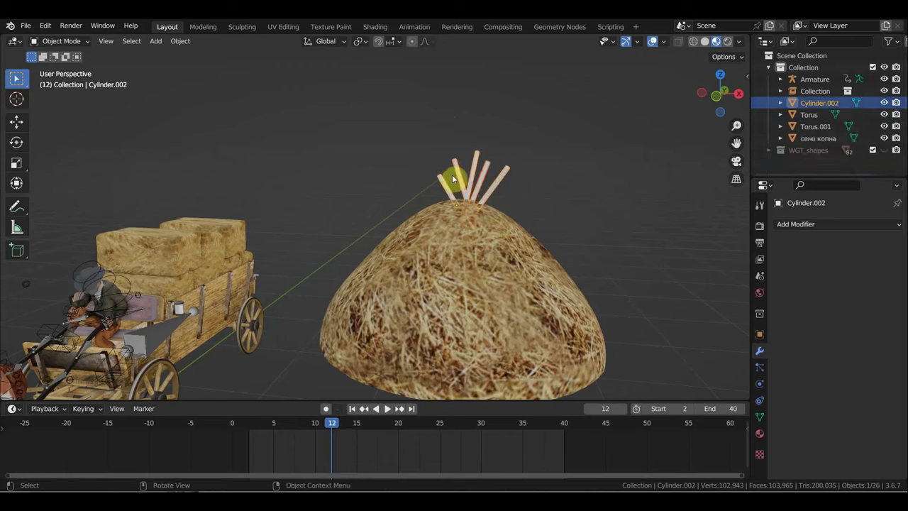
left_click(758, 433)
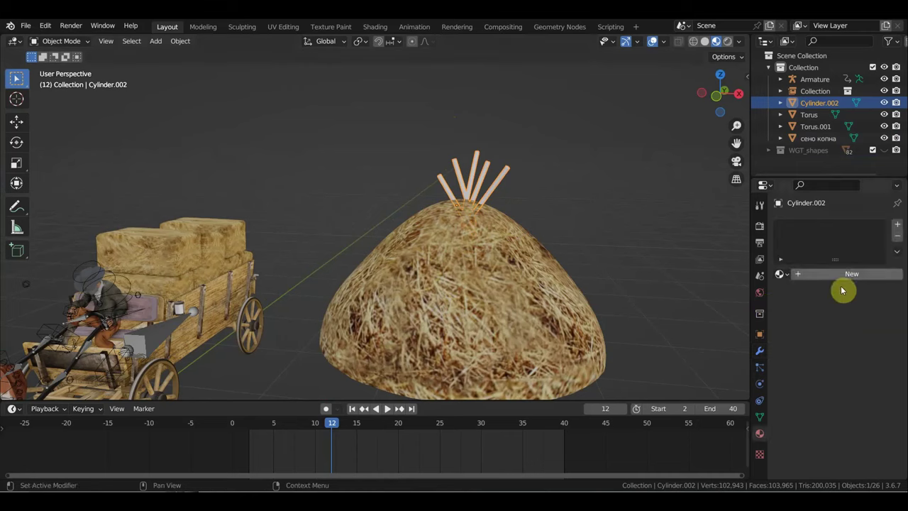
Create Material.002 for the sticks with a warm hue darkened almost to black
left_click(843, 275)
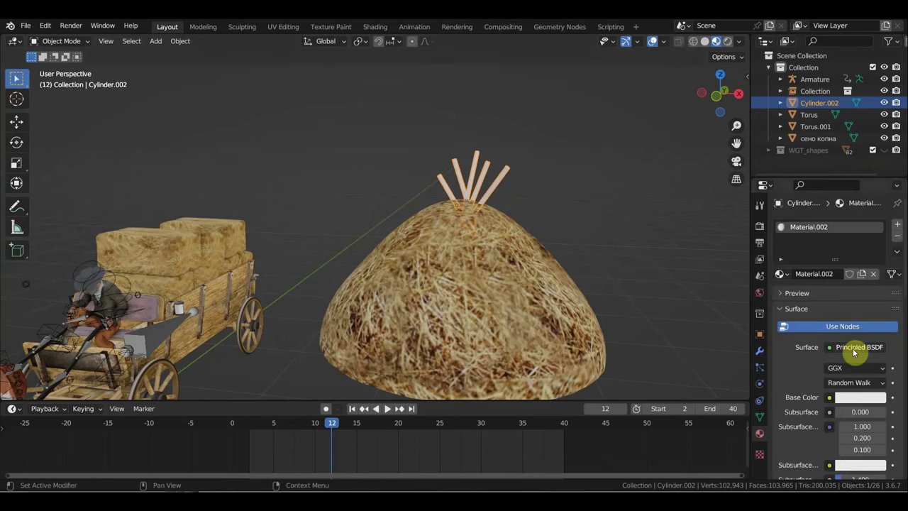
left_click(866, 398)
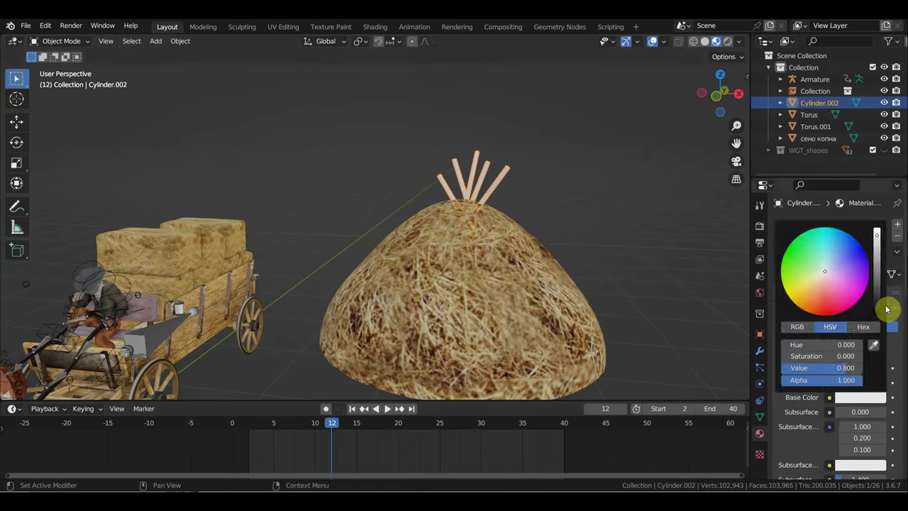
left_click(821, 284)
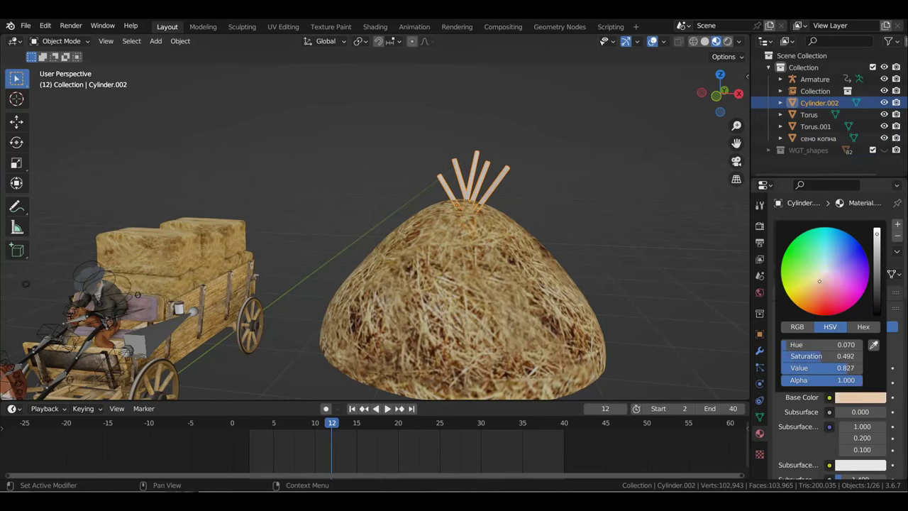
left_click_drag(877, 234, 876, 301)
left_click(657, 251)
mouse_move(657, 251)
middle_mouse_down()
mouse_move(518, 258)
mouse_move(538, 225)
middle_mouse_up()
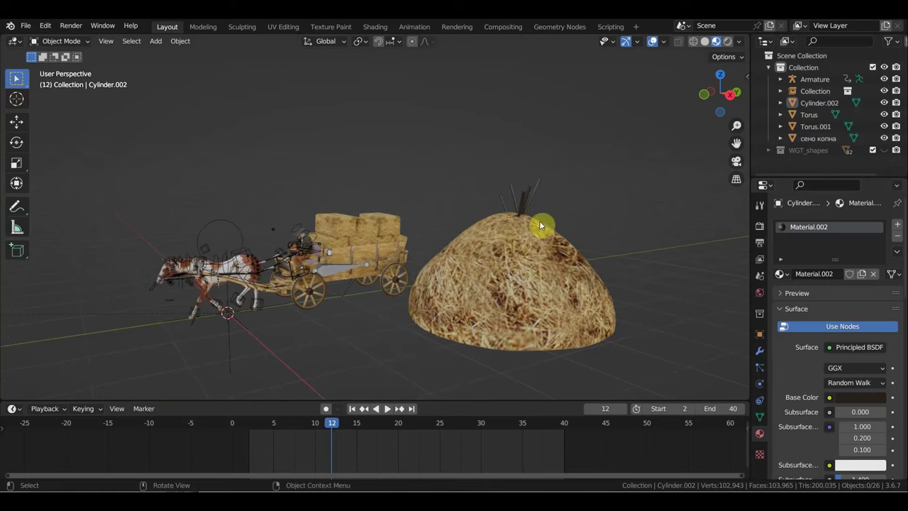
Orbit and pan around the scene to view the cart from the side
mouse_move(388, 239)
middle_mouse_down()
mouse_move(415, 197)
mouse_move(463, 197)
middle_mouse_up()
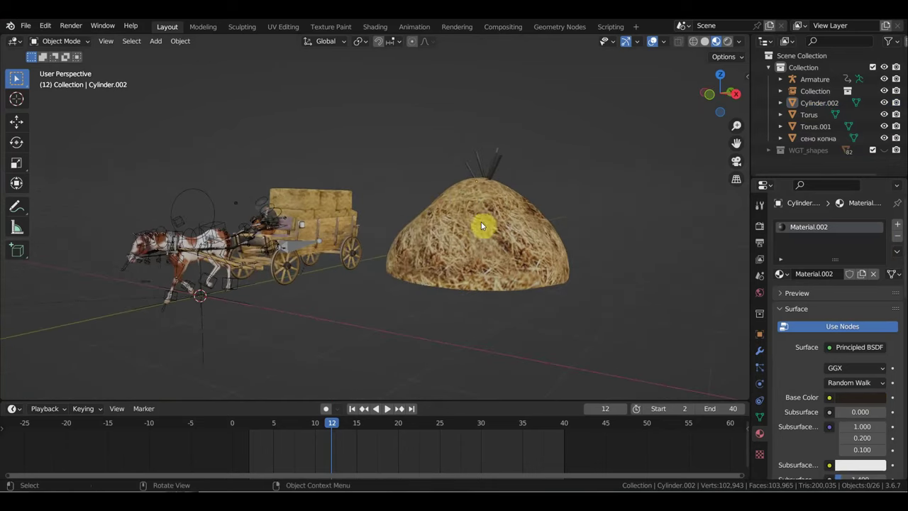
scroll(505, 275, "up", 2)
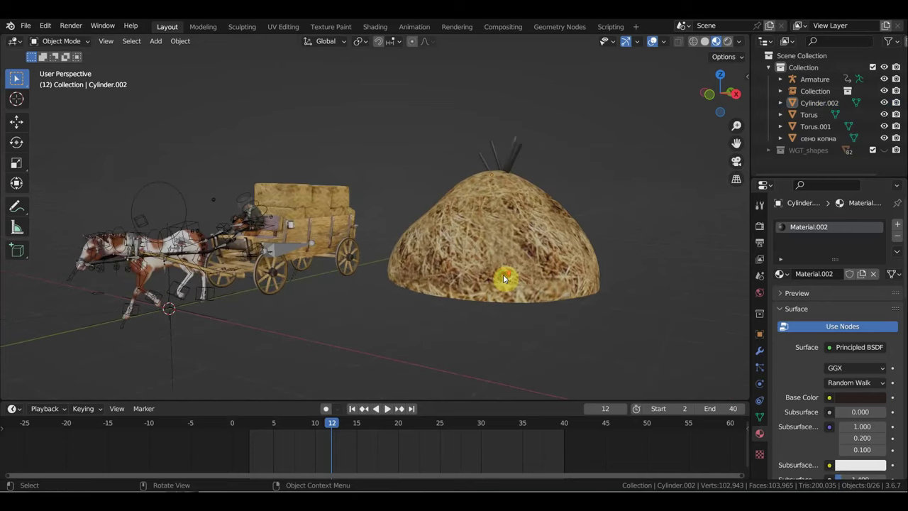
middle_click_drag(506, 279, 563, 272, "shift")
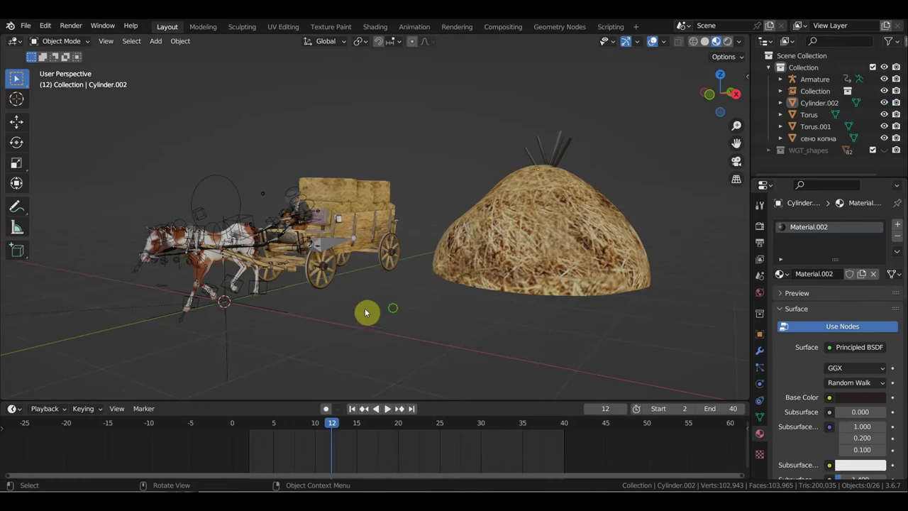
mouse_move(366, 312)
middle_mouse_down()
mouse_move(513, 318)
mouse_move(585, 211)
middle_mouse_up()
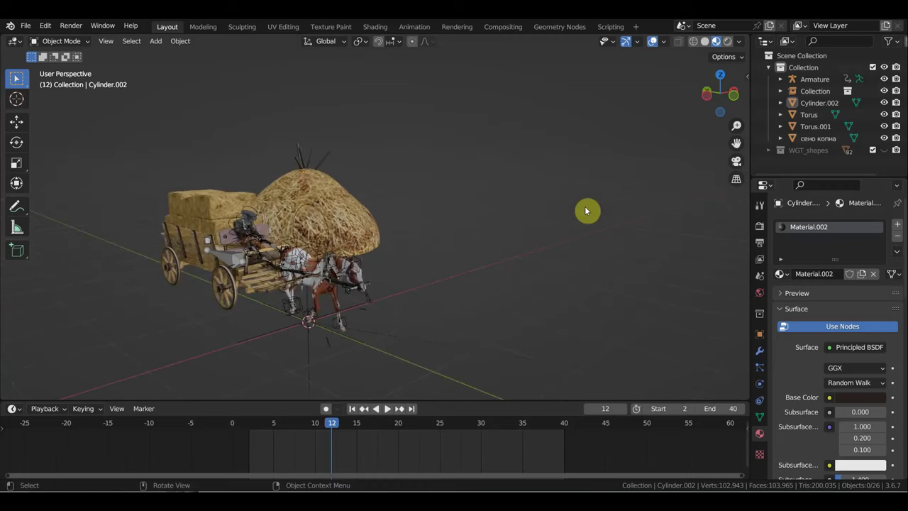
middle_click_drag(516, 187, 523, 190)
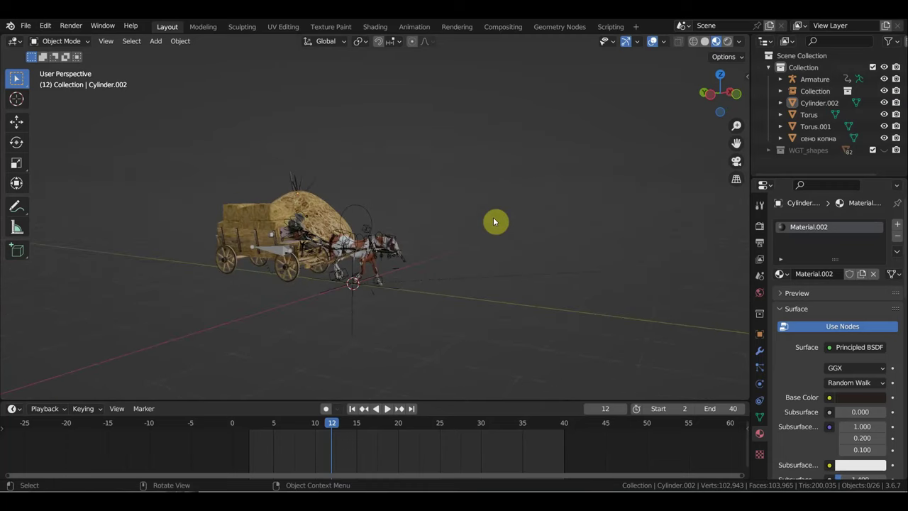
mouse_move(494, 222)
middle_mouse_down()
mouse_move(320, 217)
mouse_move(404, 218)
middle_mouse_up()
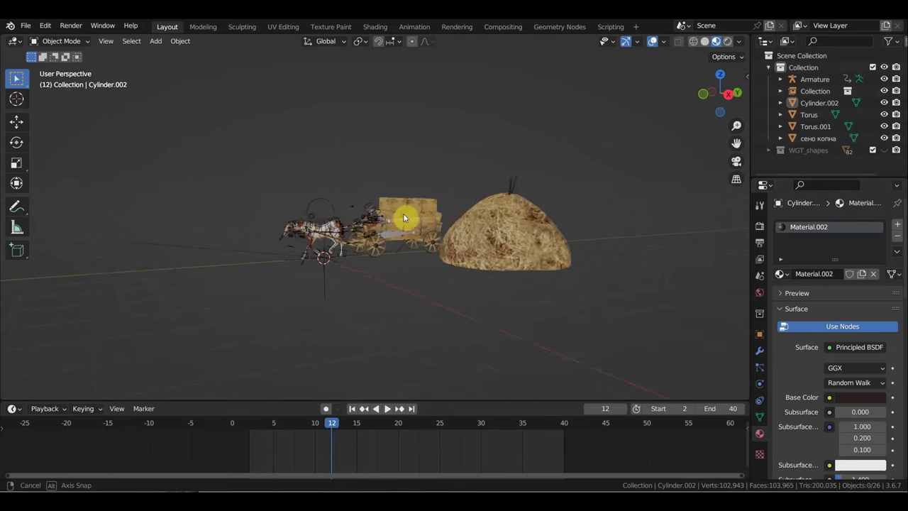
Zoom in on the cart and select the стог сена.002 hay bales
scroll(415, 217, "up", 2)
scroll(425, 212, "up", 3)
scroll(450, 205, "up", 3)
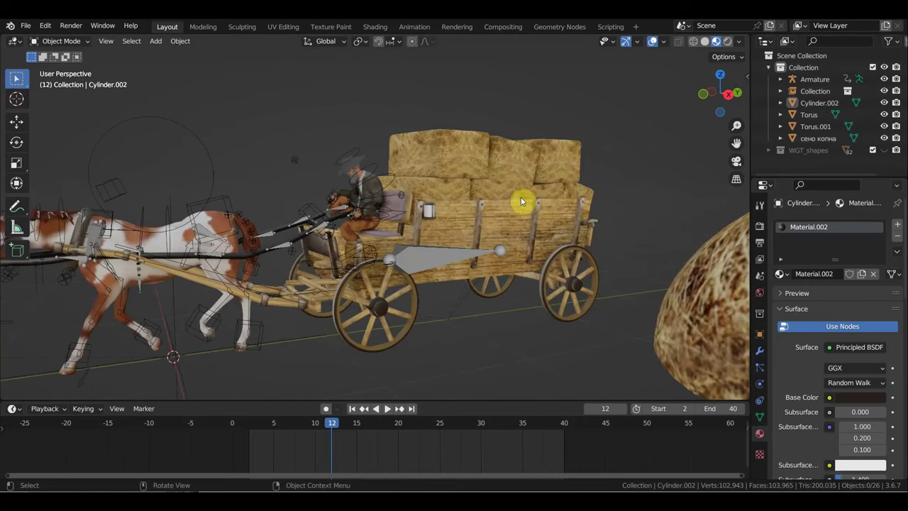
mouse_move(526, 190)
middle_mouse_down()
mouse_move(314, 323)
mouse_move(371, 260)
middle_mouse_up()
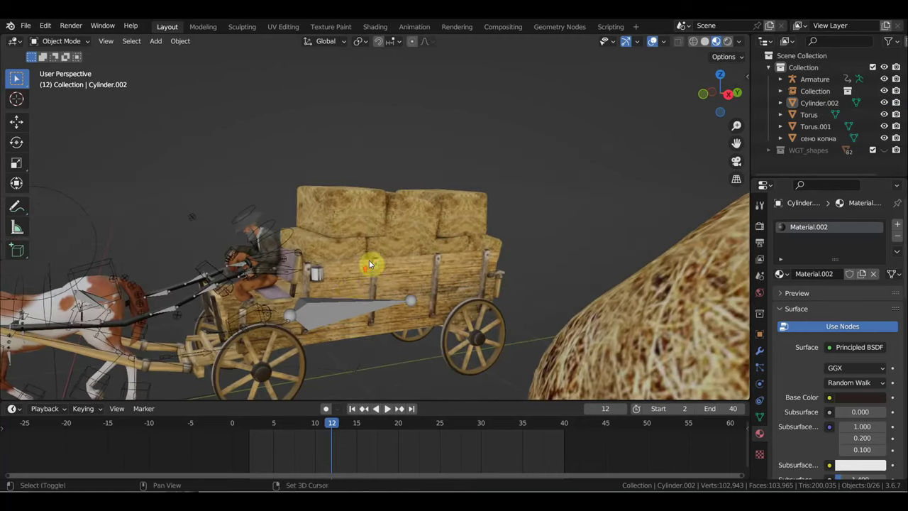
scroll(399, 234, "up", 2)
scroll(400, 234, "up", 1)
scroll(399, 234, "up", 1)
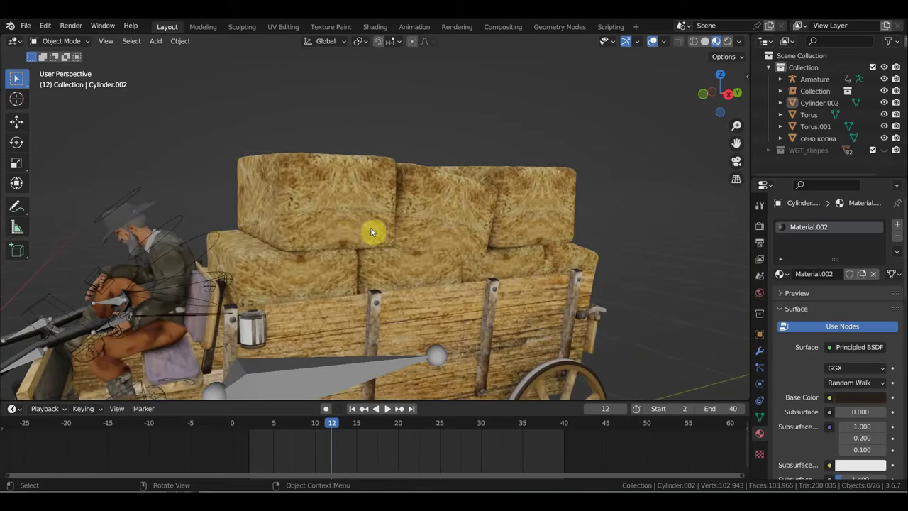
left_click(346, 214)
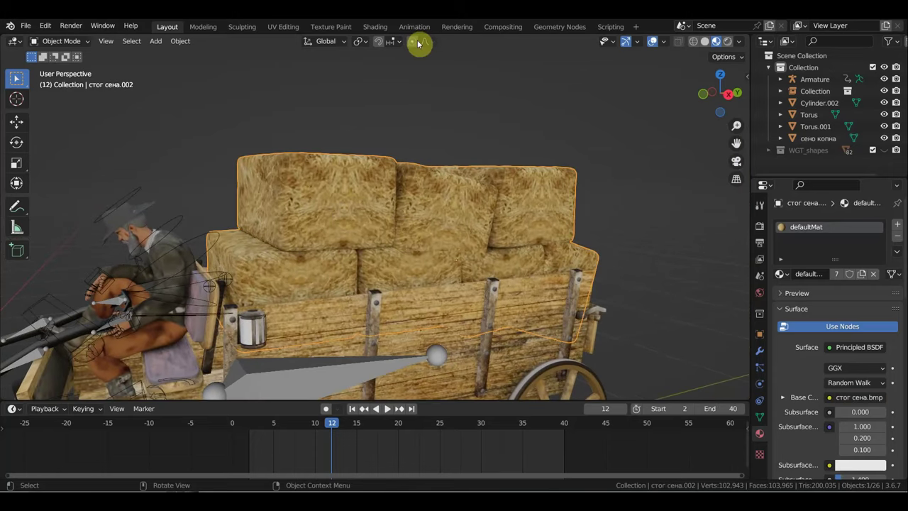
Switch to the Shading workspace, select the сено копна haystack and zoom in on it
left_click(330, 28)
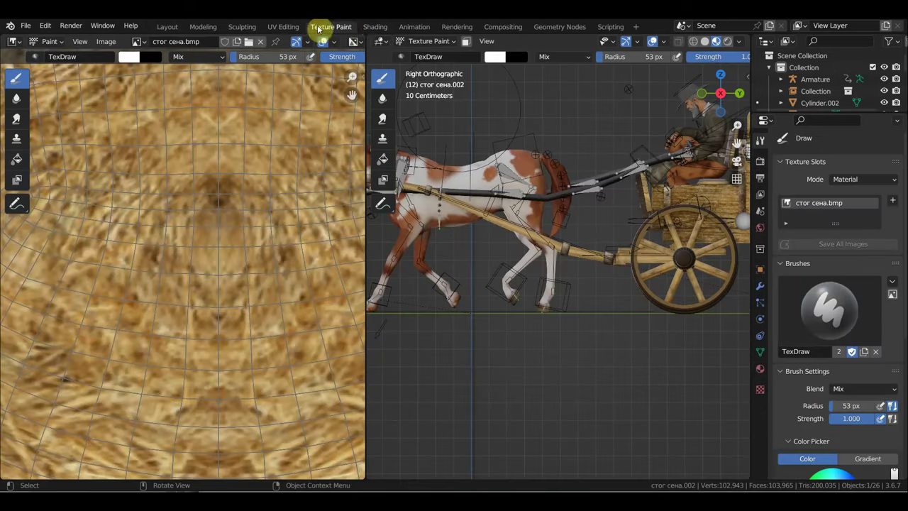
left_click(375, 29)
scroll(566, 130, "down", 4)
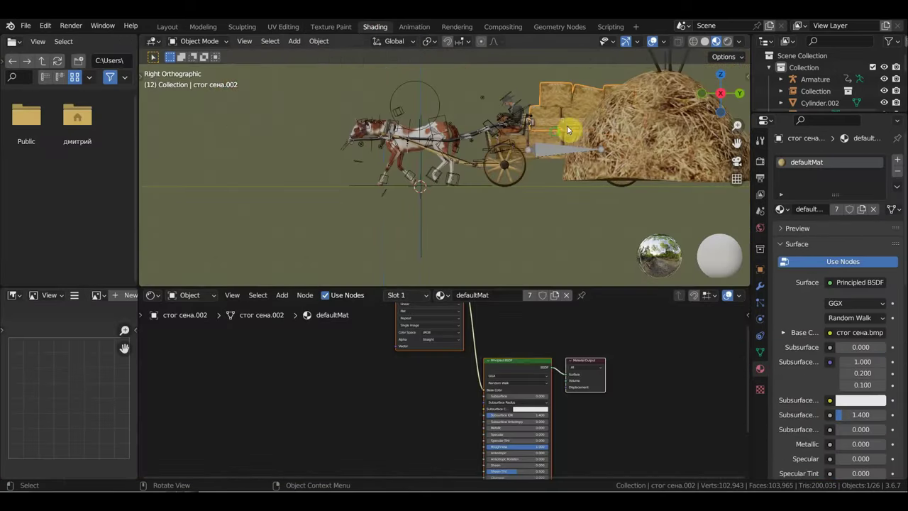
middle_click_drag(567, 129, 405, 208, "shift")
scroll(396, 214, "up", 5)
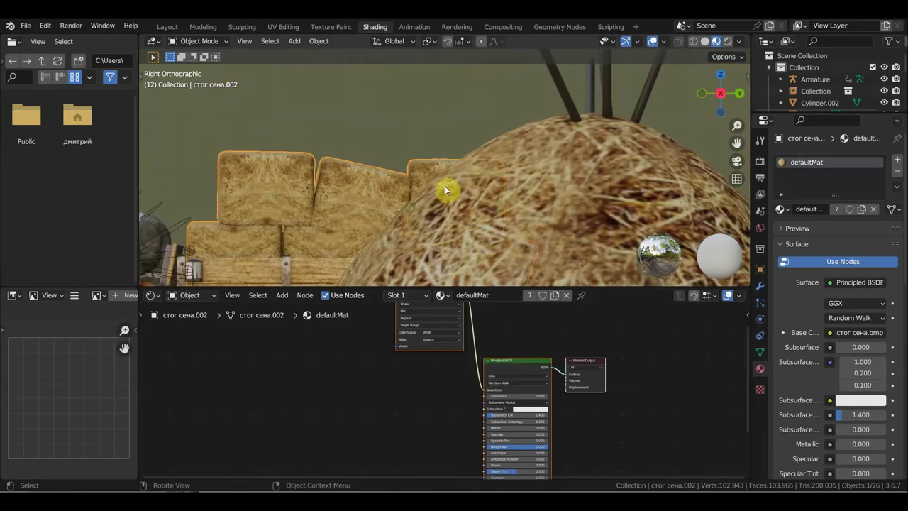
mouse_move(445, 186)
middle_mouse_down("shift")
mouse_move(467, 159)
mouse_move(504, 169)
middle_mouse_up("shift")
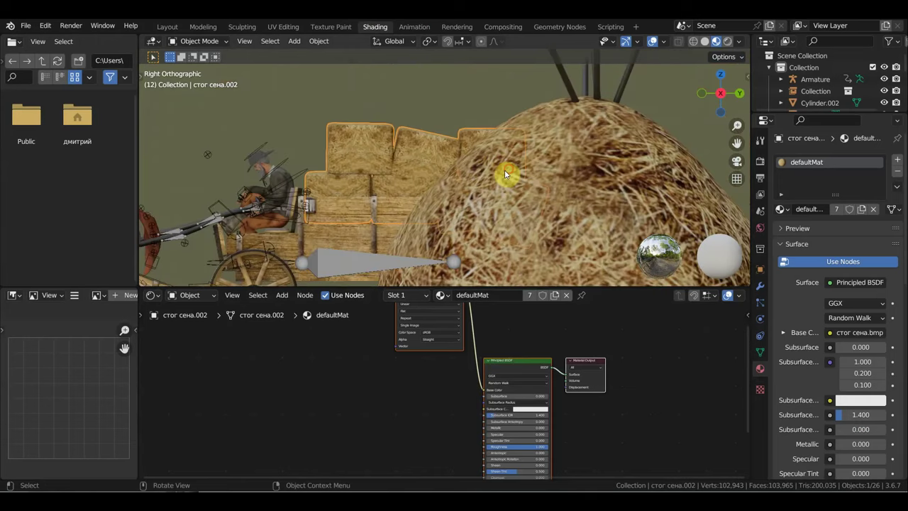
left_click(517, 205)
middle_click_drag(524, 206, 564, 211)
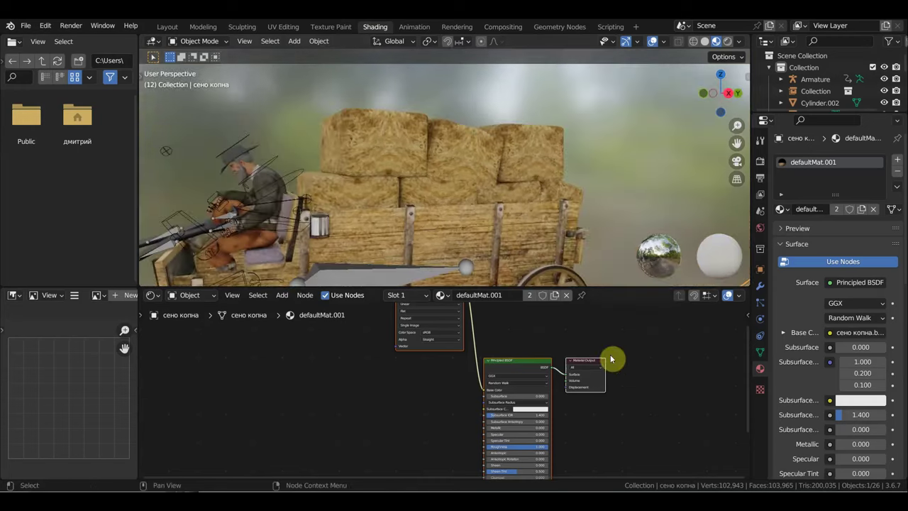
middle_click_drag(595, 370, 590, 476, "shift")
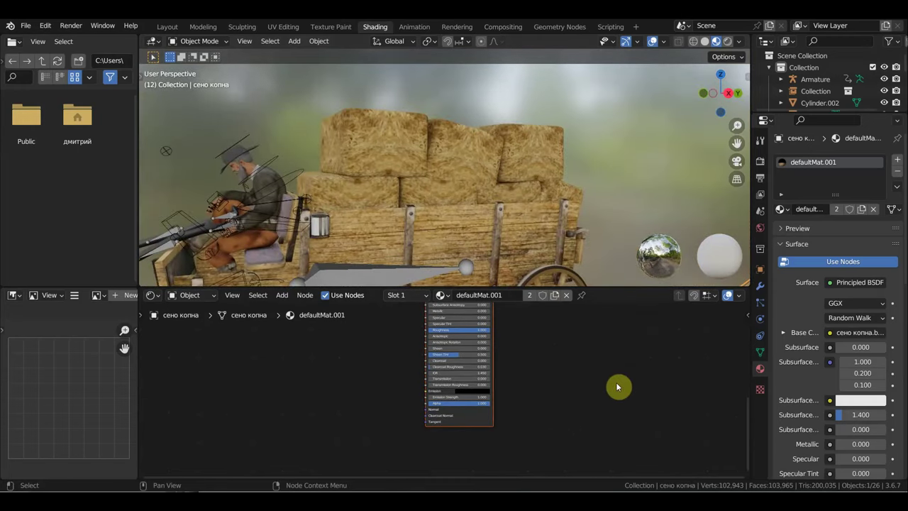
mouse_move(628, 233)
middle_mouse_down("ctrl")
mouse_move(624, 208)
mouse_move(409, 172)
mouse_move(462, 152)
mouse_move(447, 213)
middle_mouse_up("ctrl")
Add an Image Texture node and a Normal Map node to the haystack's material
left_click(283, 295)
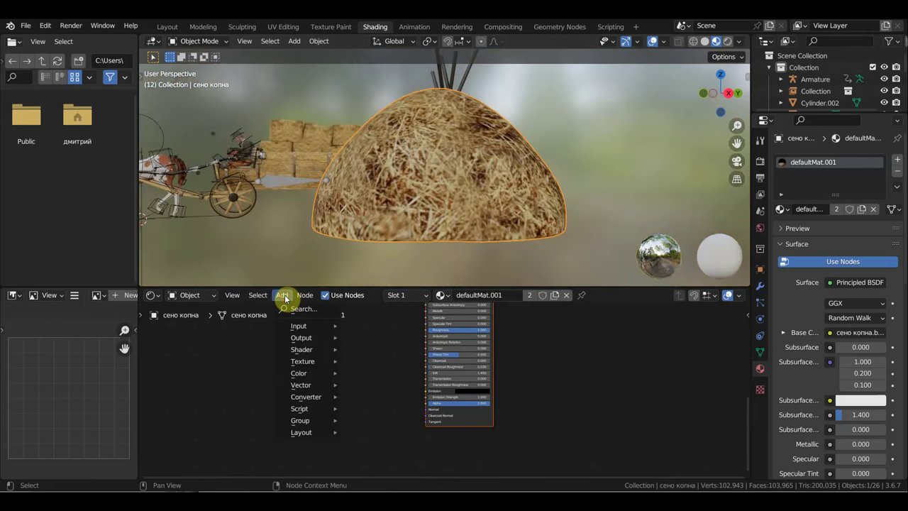
mouse_move(302, 361)
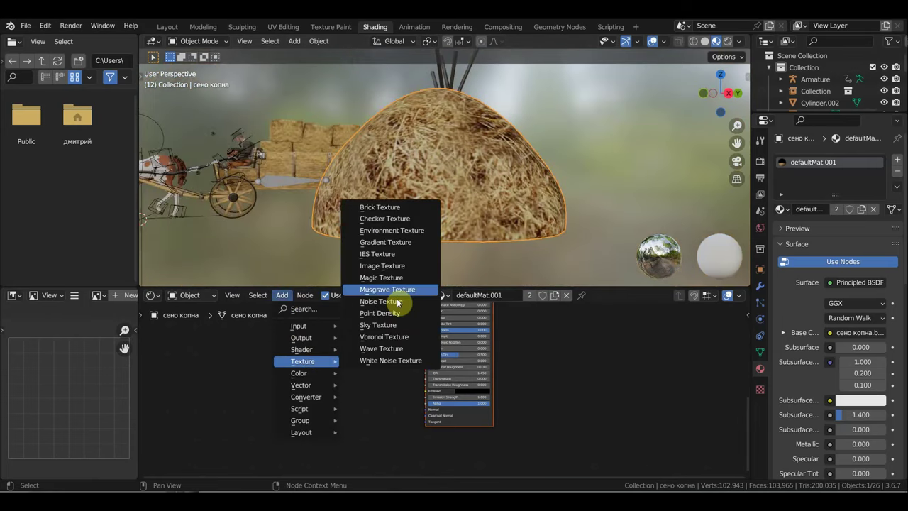
left_click(402, 269)
left_click(261, 389)
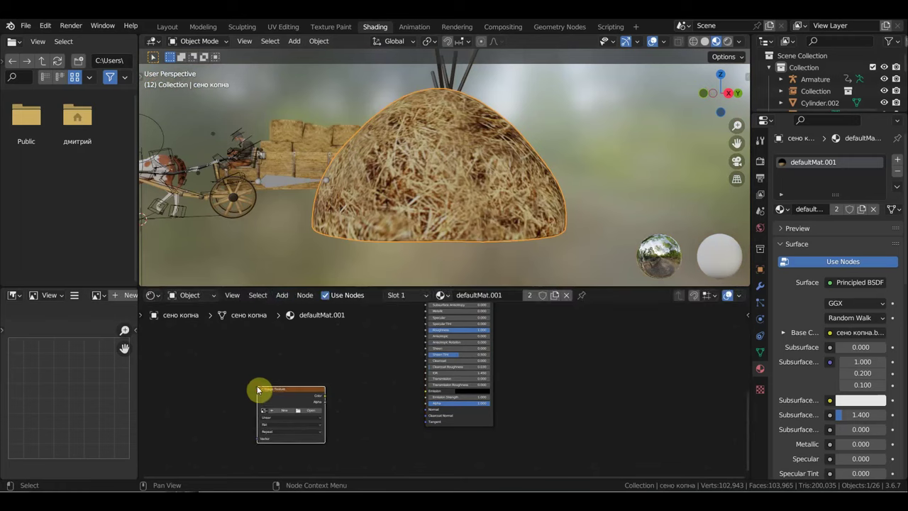
left_click(287, 295)
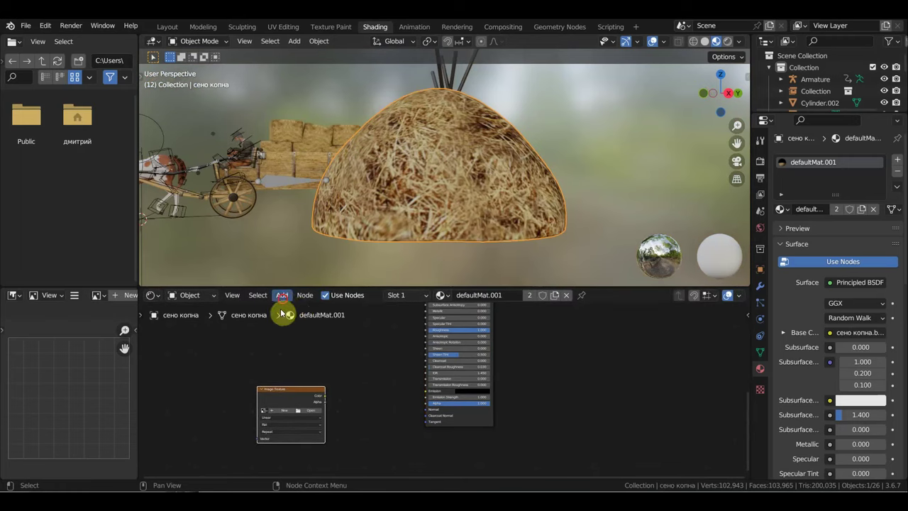
left_click(282, 295)
left_click(296, 307)
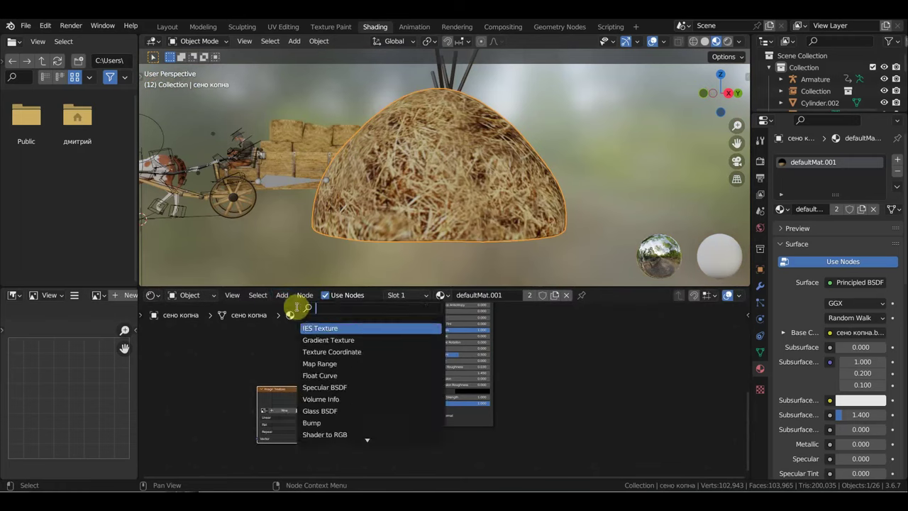
key("alt+shift")
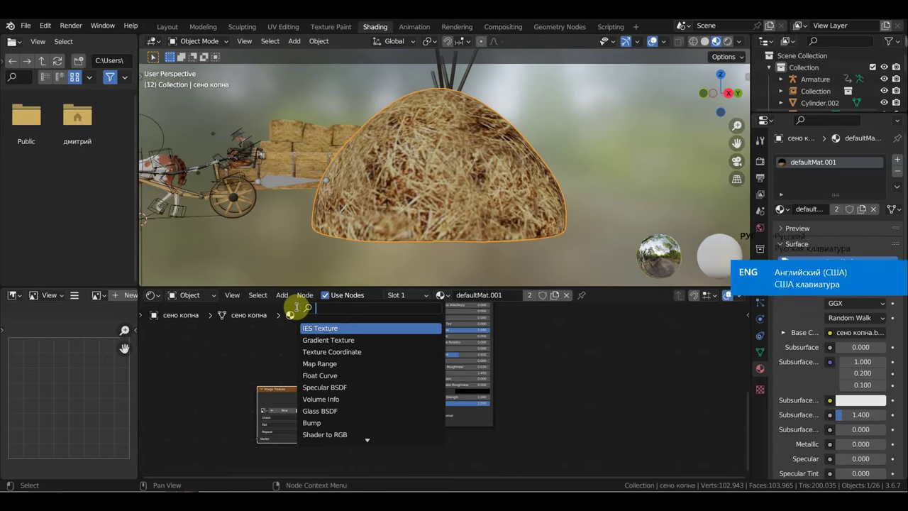
type("n")
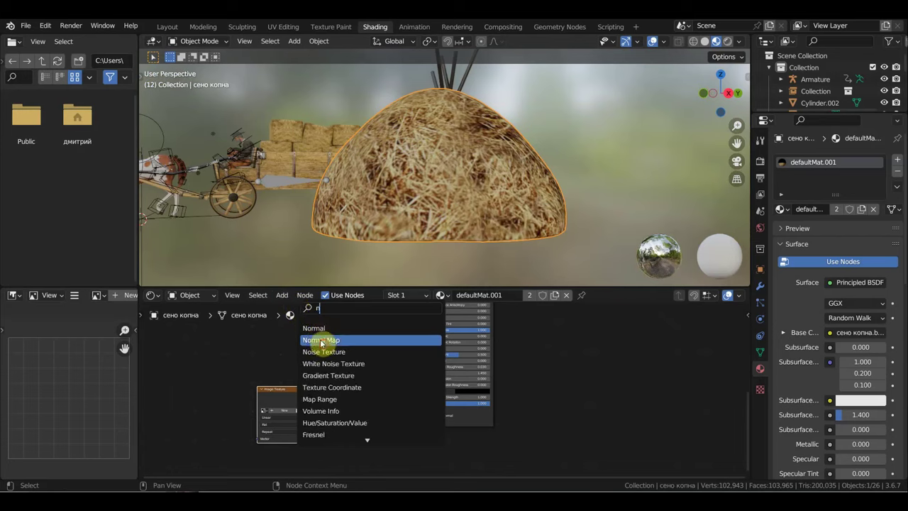
left_click(321, 340)
left_click(384, 430)
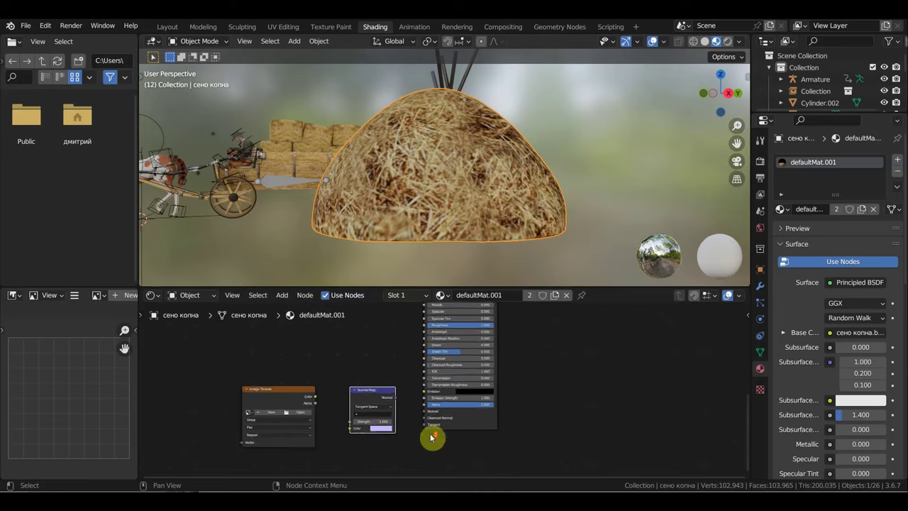
Wire the Normal Map into the shader's Normal and the image Color into the Normal Map
scroll(399, 433, "up", 2)
scroll(450, 397, "up", 1)
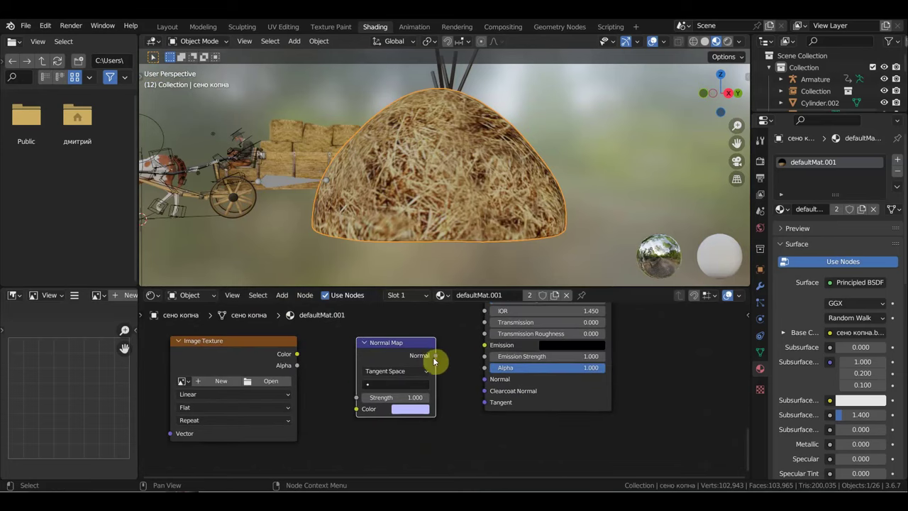
left_click_drag(434, 357, 487, 379)
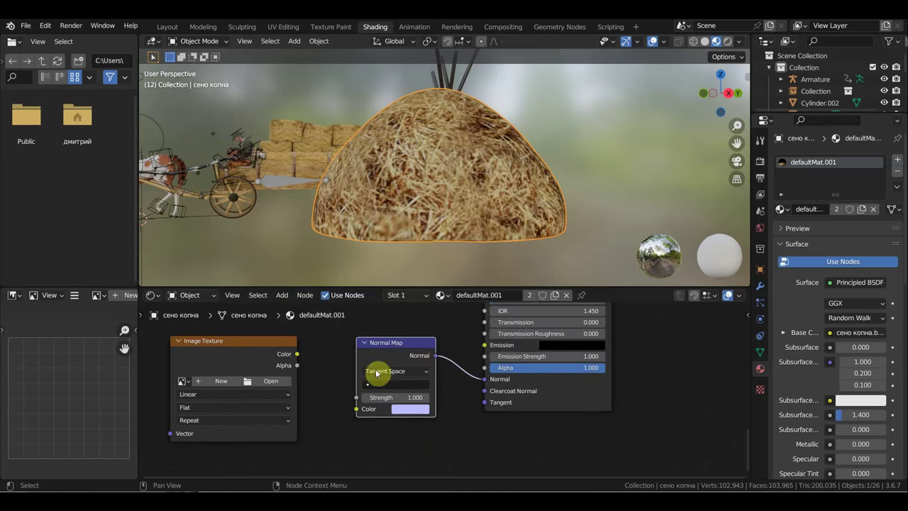
left_click_drag(297, 354, 358, 410)
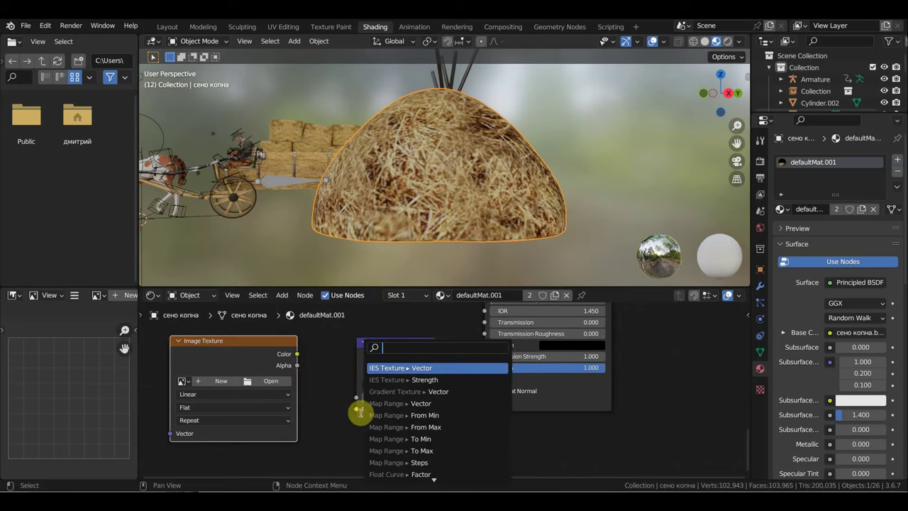
Load сено копна нормал.png from the Desktop's сено folder into the Image Texture node
left_click(273, 384)
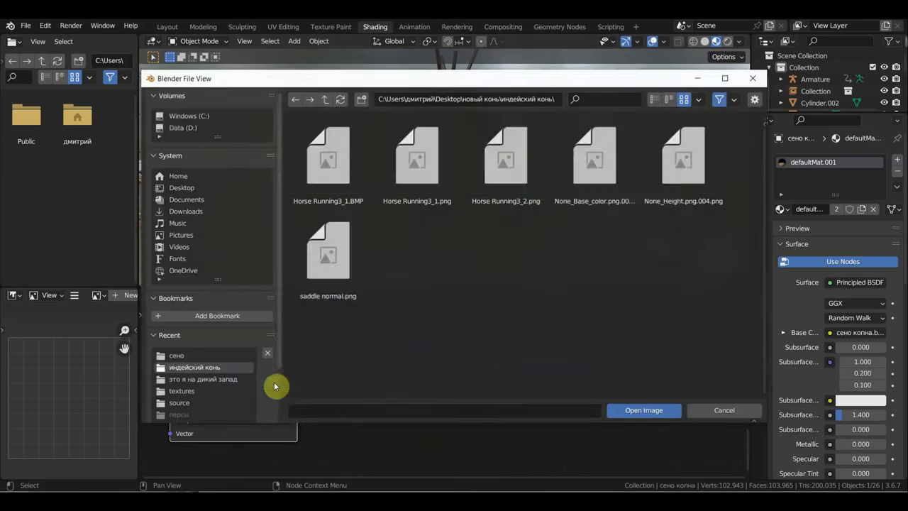
left_click(181, 187)
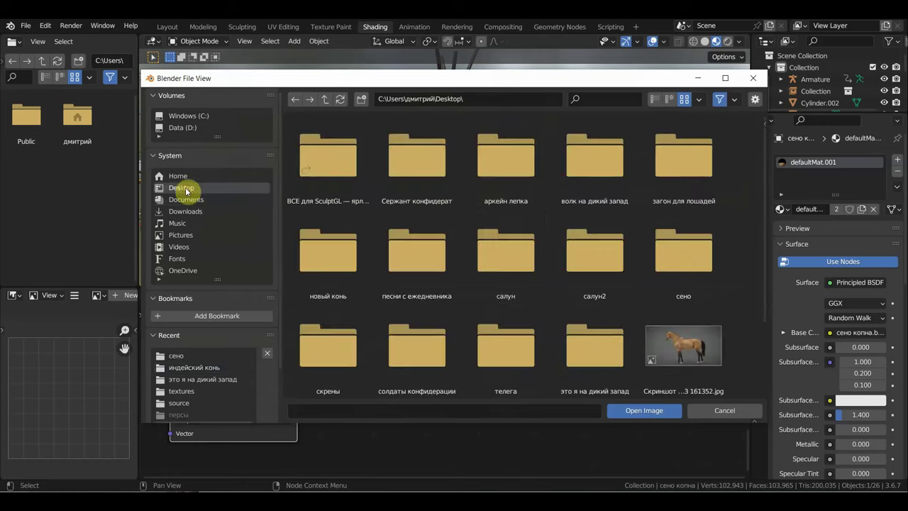
double_click(687, 276)
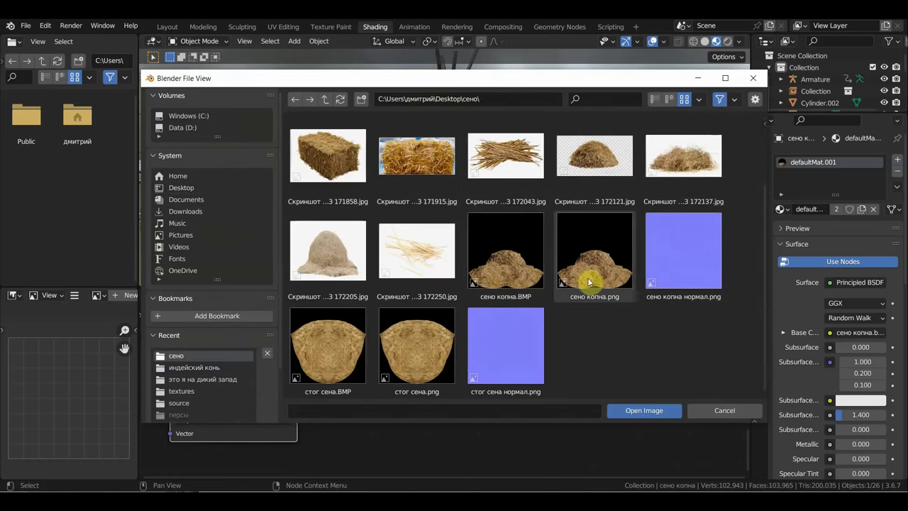
double_click(692, 269)
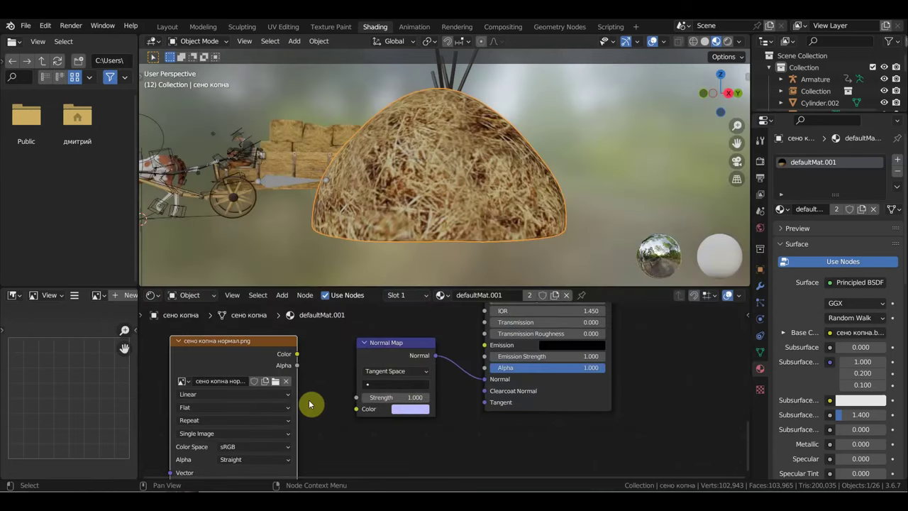
Reconnect the image Color to the Normal Map, trying Non-Color/sRGB and various strength values
left_click_drag(300, 362, 357, 410)
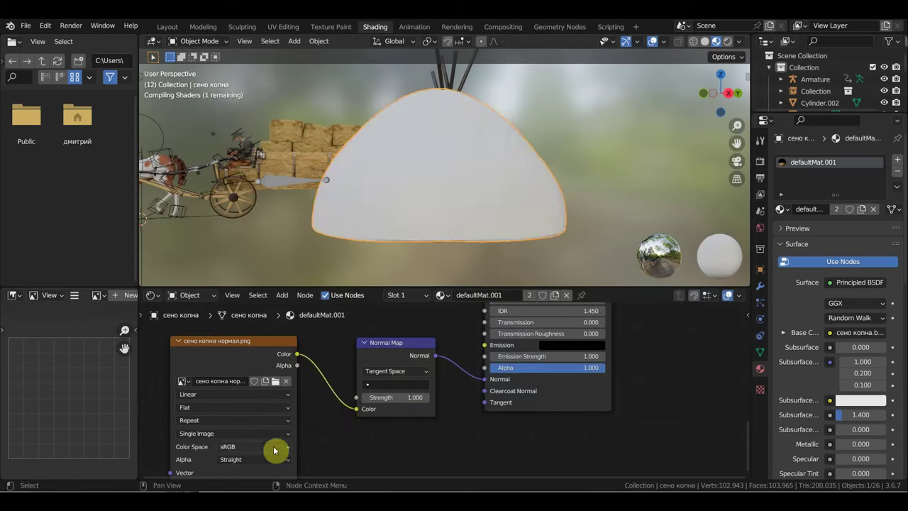
left_click(274, 448)
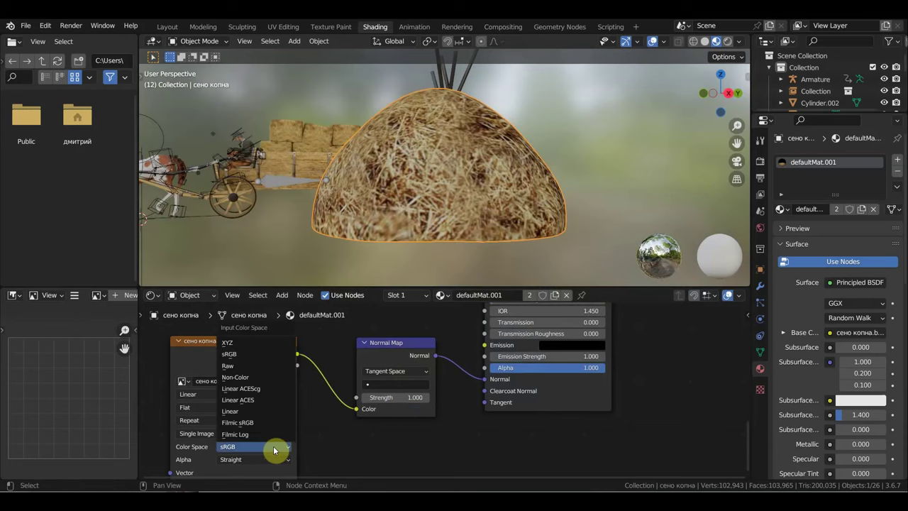
left_click(258, 377)
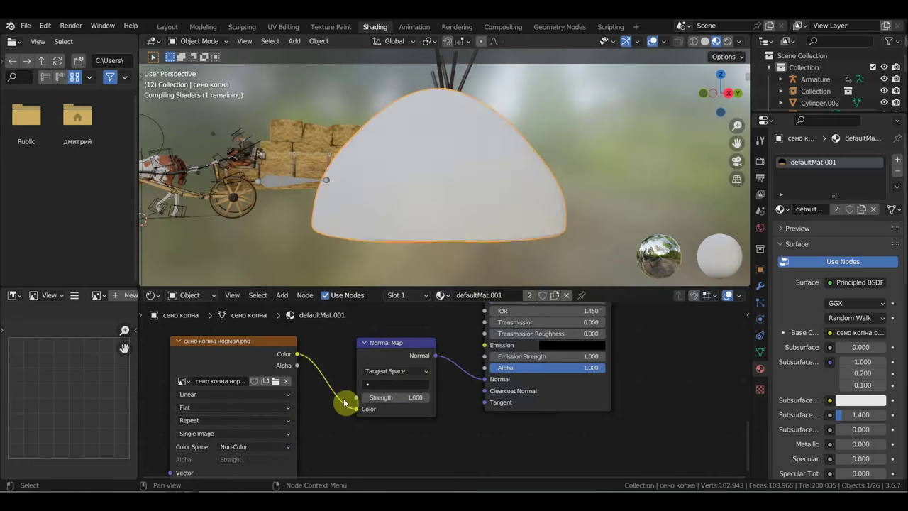
scroll(394, 408, "up", 2)
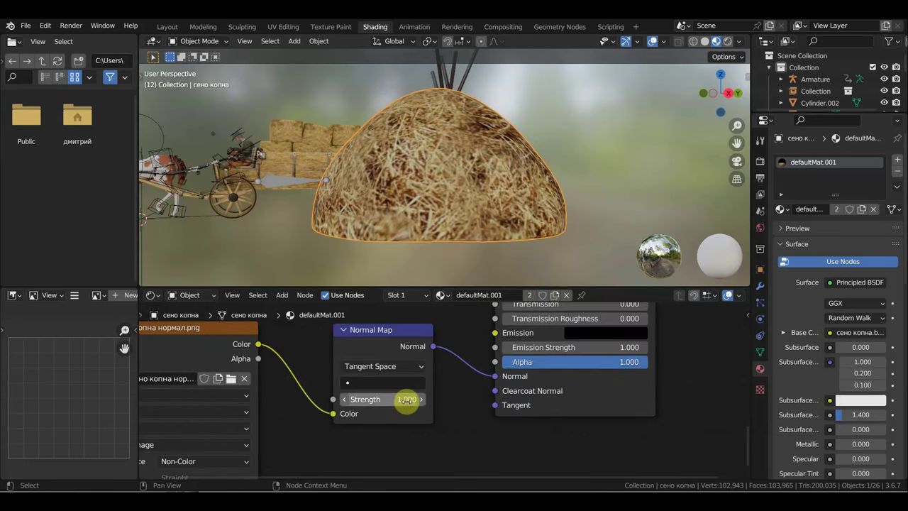
left_click_drag(406, 399, 347, 399)
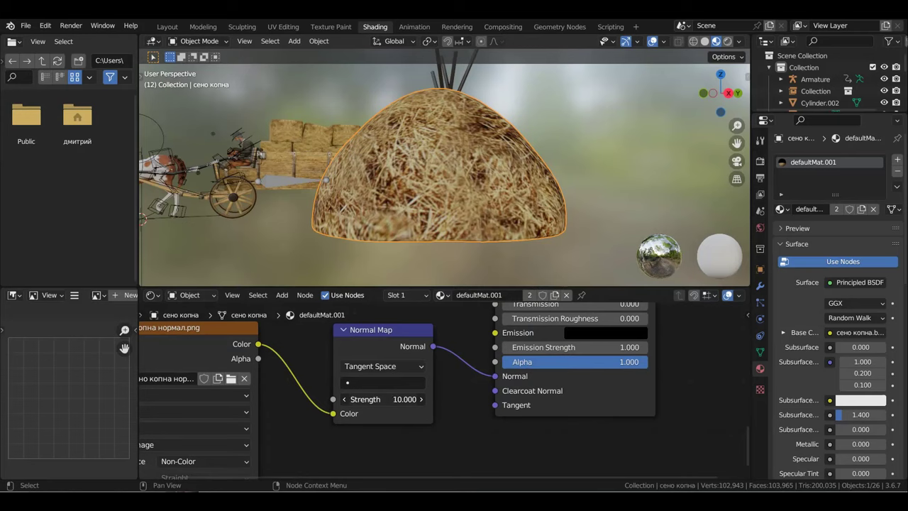
scroll(324, 442, "down", 1)
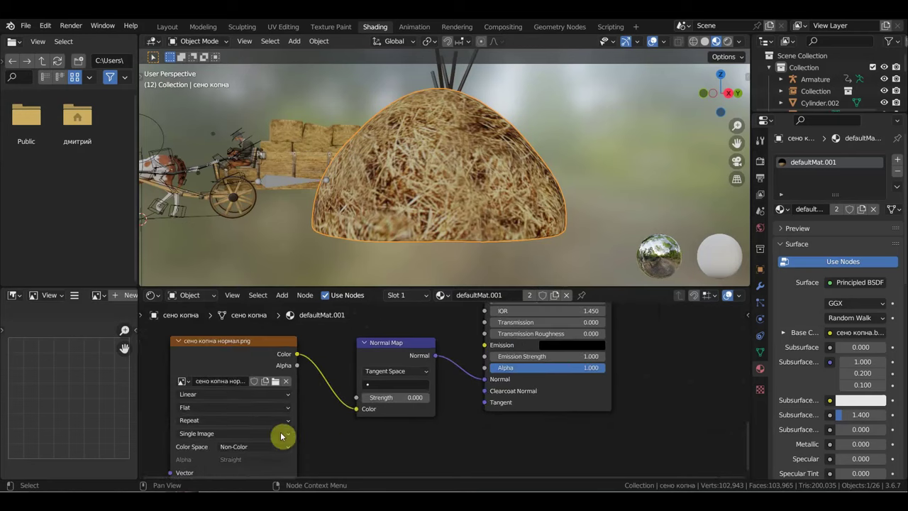
left_click(269, 447)
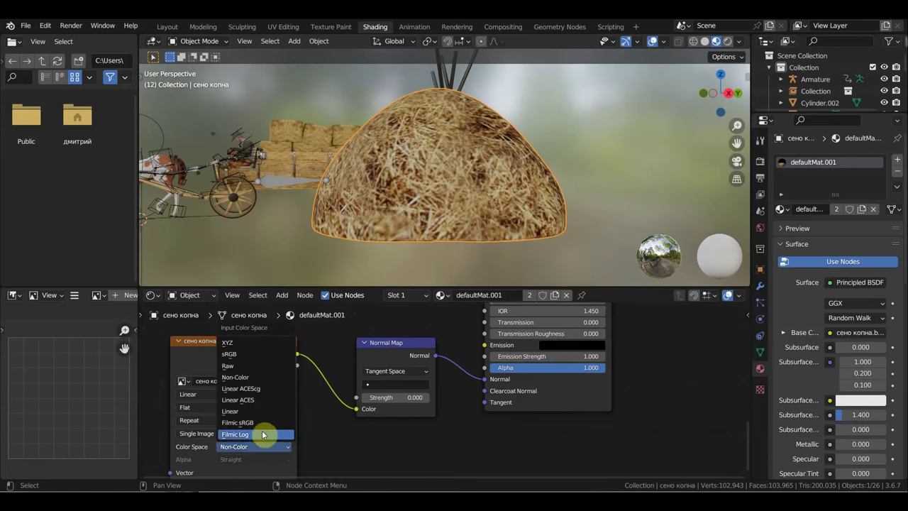
left_click(243, 354)
scroll(381, 385, "up", 2)
scroll(390, 385, "up", 2)
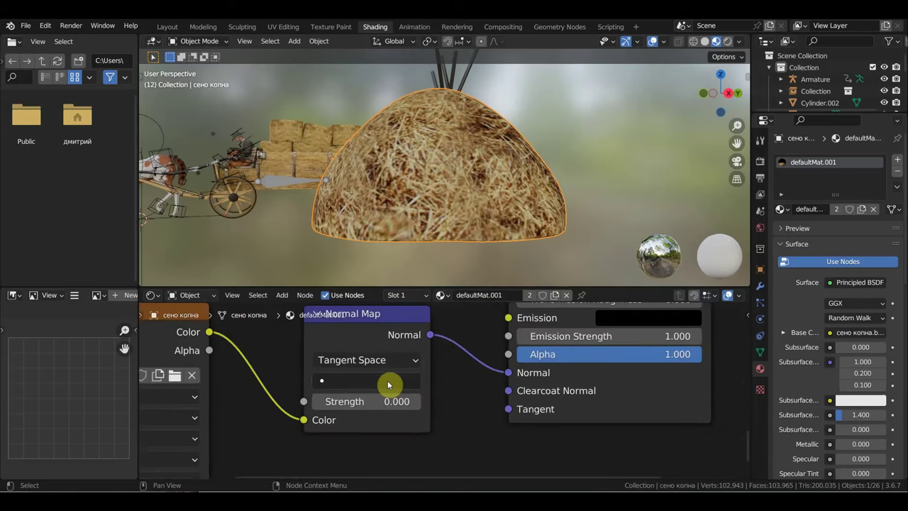
left_click_drag(389, 402, 454, 402)
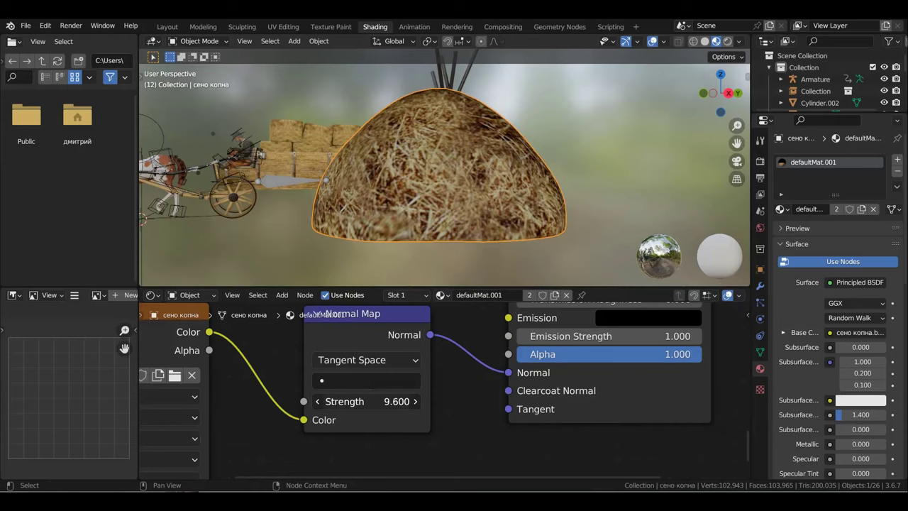
left_click_drag(395, 402, 393, 402)
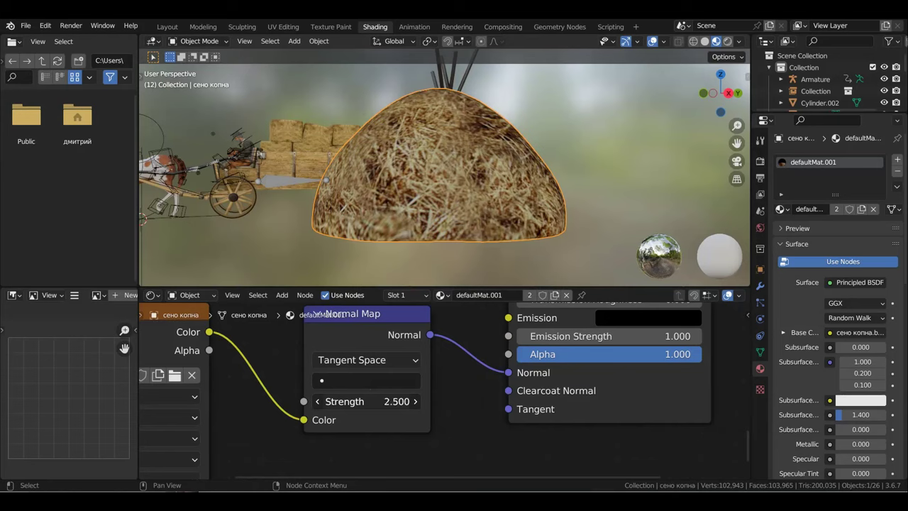
Set the image back to Non-Color and confirm Normal Map strength 1.000
middle_click_drag(247, 426, 301, 391)
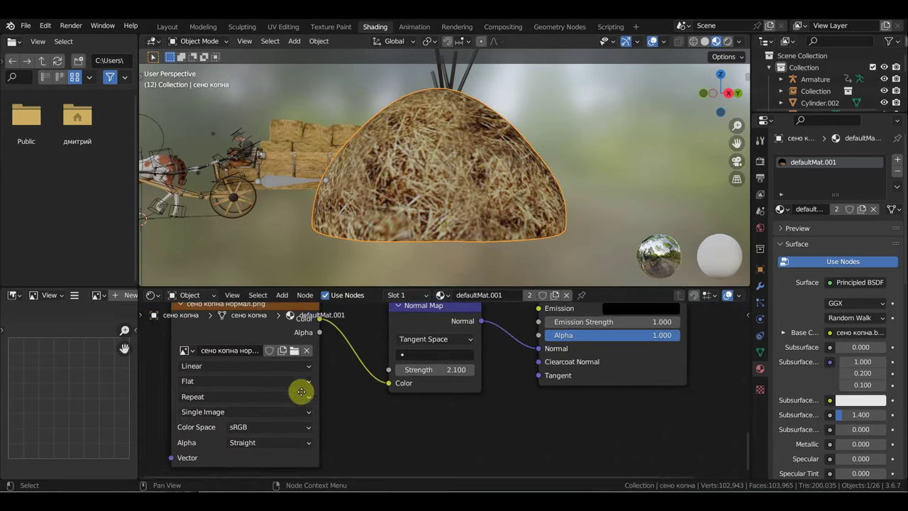
left_click(300, 428)
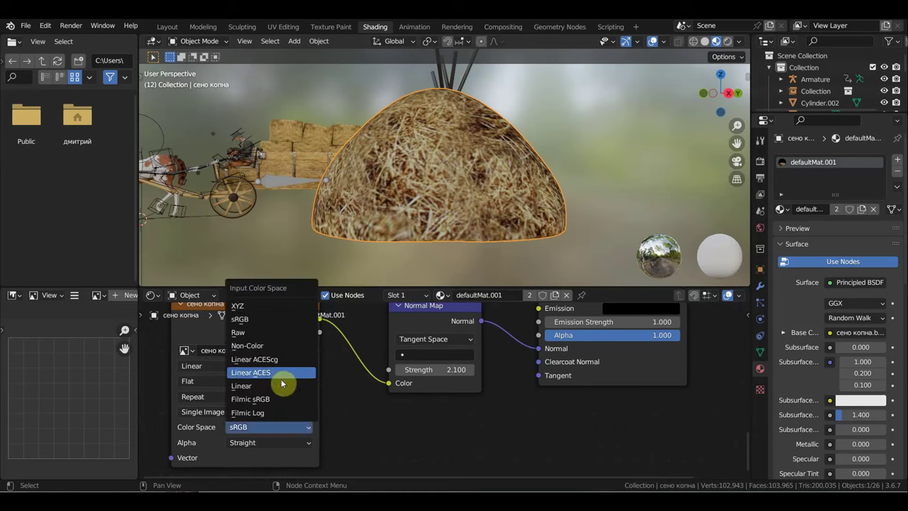
left_click(273, 349)
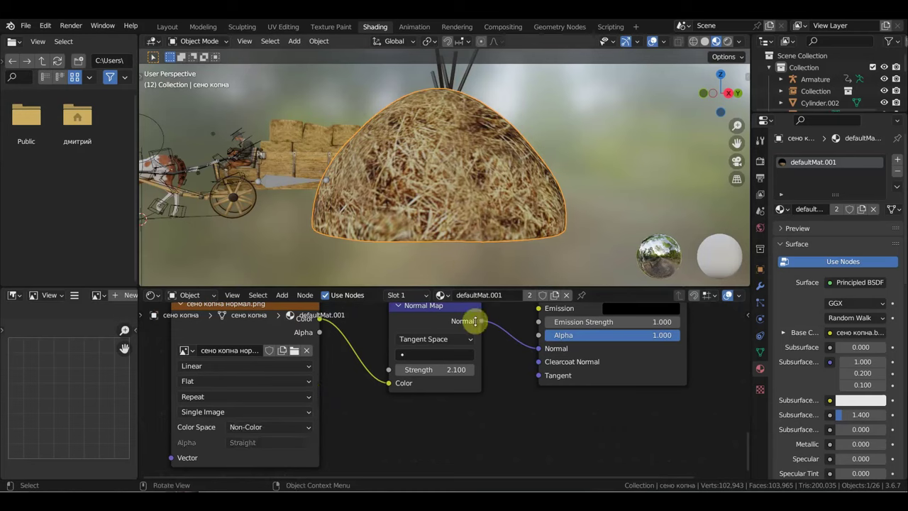
left_click(447, 368)
type("1")
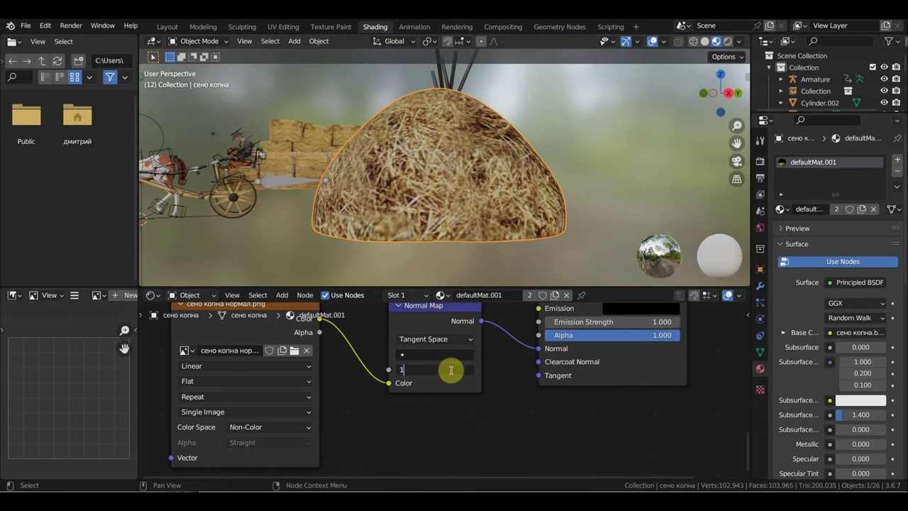
key("Return")
mouse_move(504, 213)
middle_mouse_down()
mouse_move(497, 209)
mouse_move(542, 215)
middle_mouse_up()
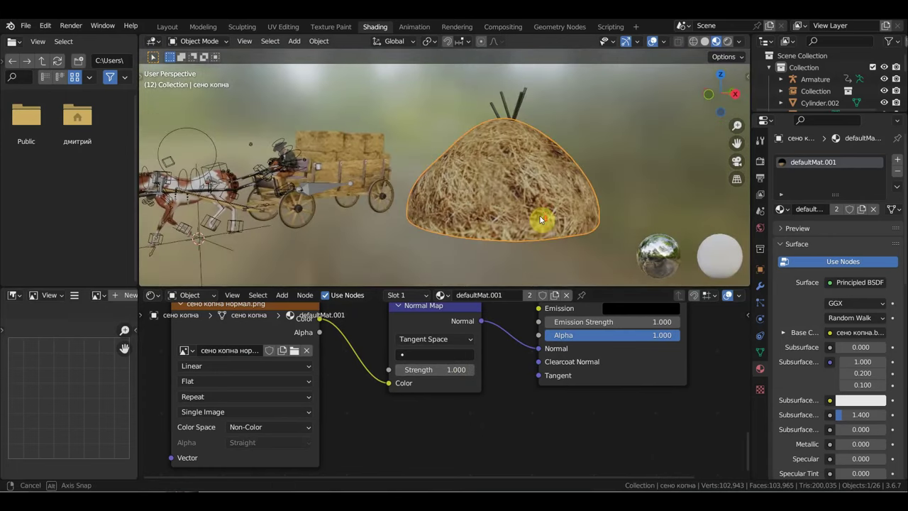
scroll(539, 219, "up", 4)
scroll(539, 220, "down", 5)
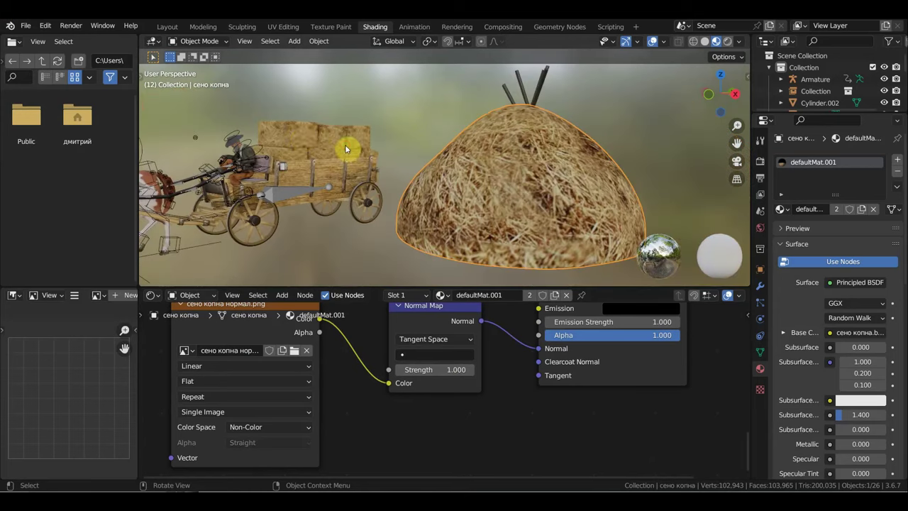
Copy the haystack's Image Texture and Normal Map nodes
left_click(301, 140)
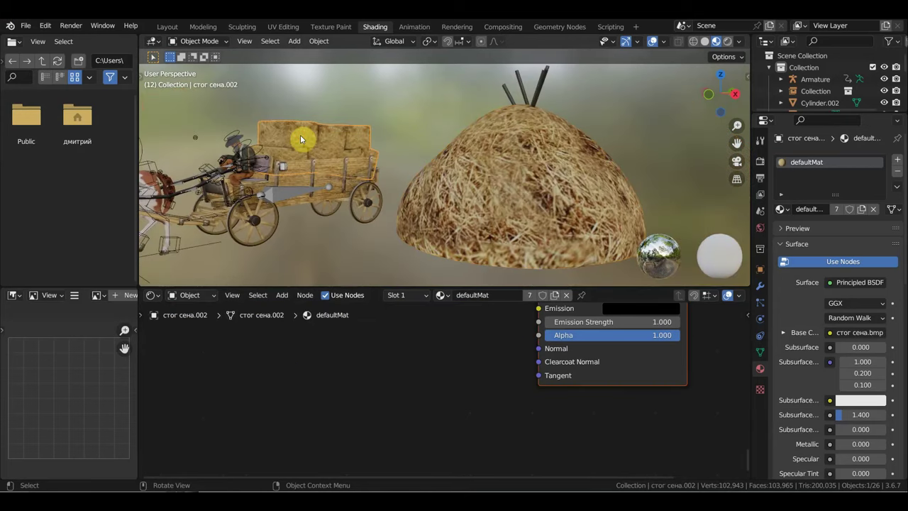
left_click(526, 171)
scroll(482, 410, "down", 2)
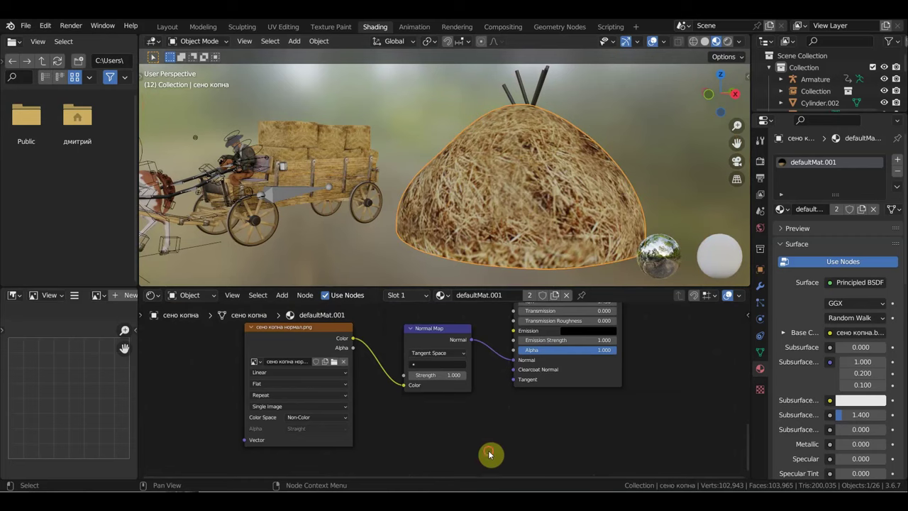
right_click(288, 325)
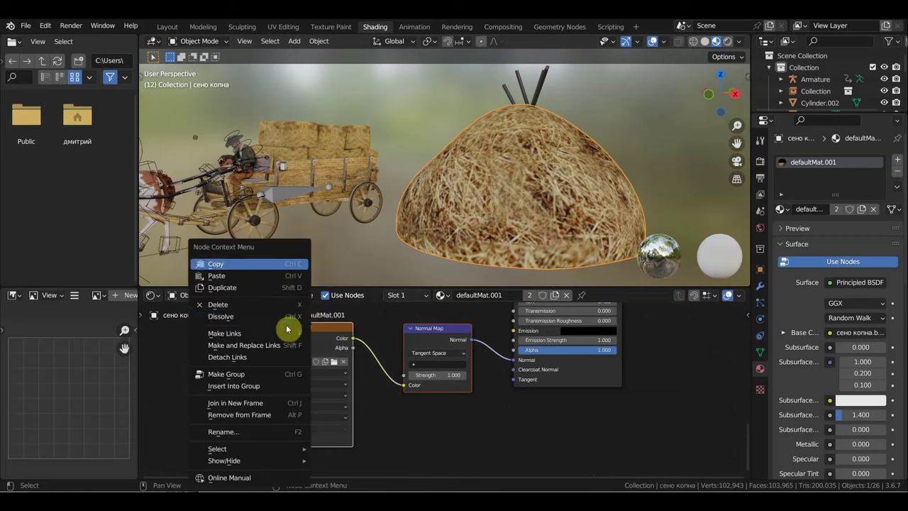
key("Escape")
Paste the nodes into the bales' material and link the Normal Map to the BSDF Normal
left_click(316, 143)
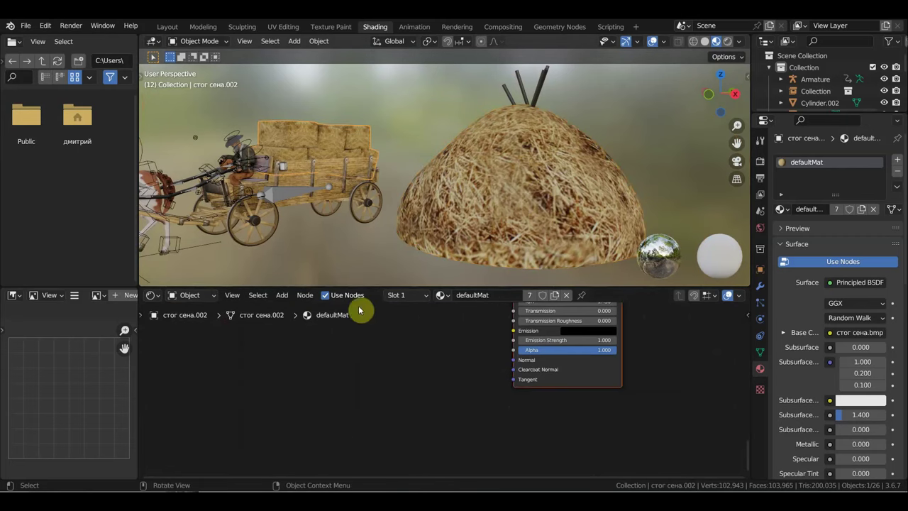
right_click(317, 380)
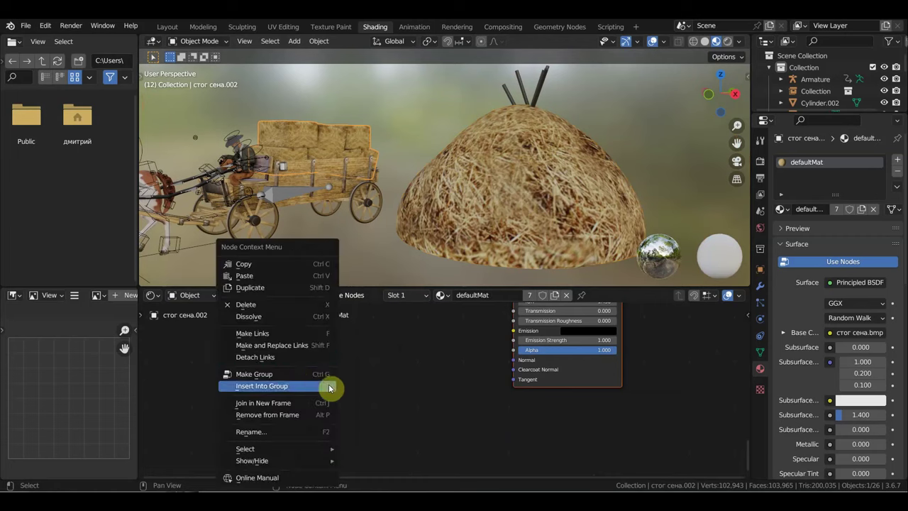
left_click(268, 275)
left_click_drag(470, 340, 514, 360)
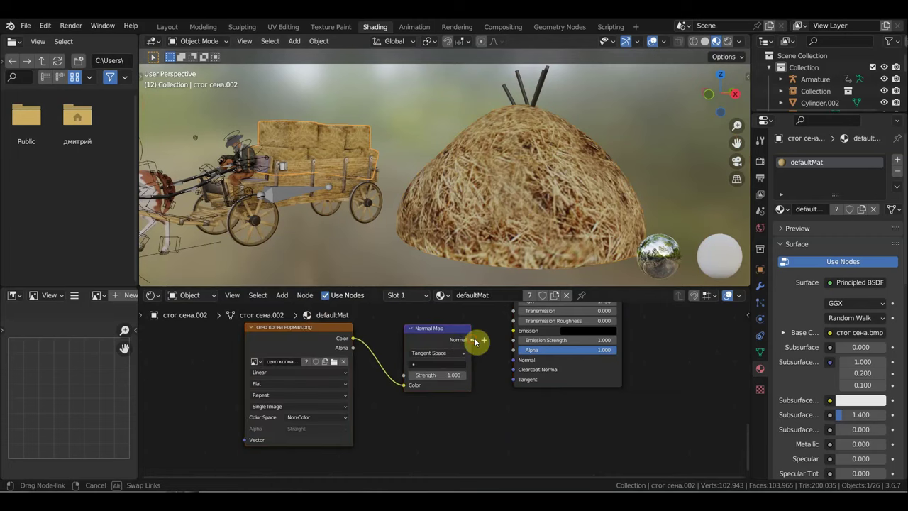
Load стог сена нормал.png into the pasted Image Texture node
left_click(335, 363)
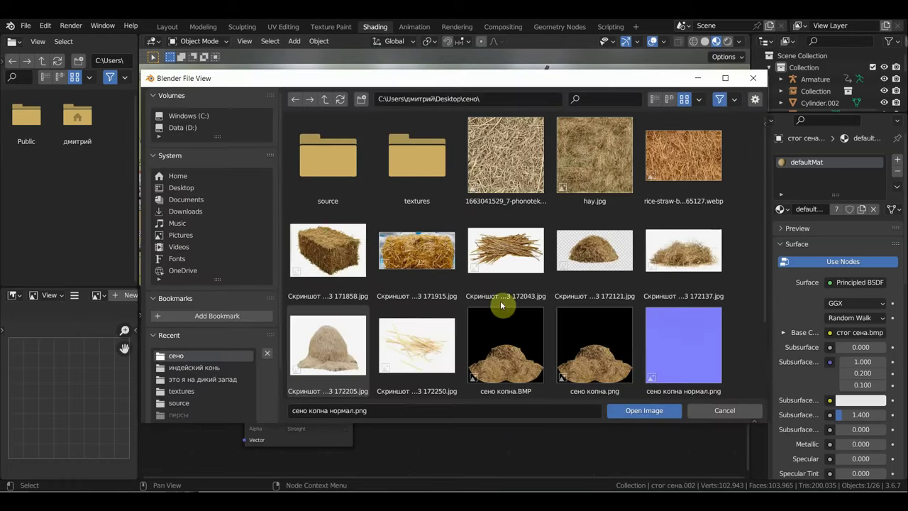
scroll(518, 334, "down", 2)
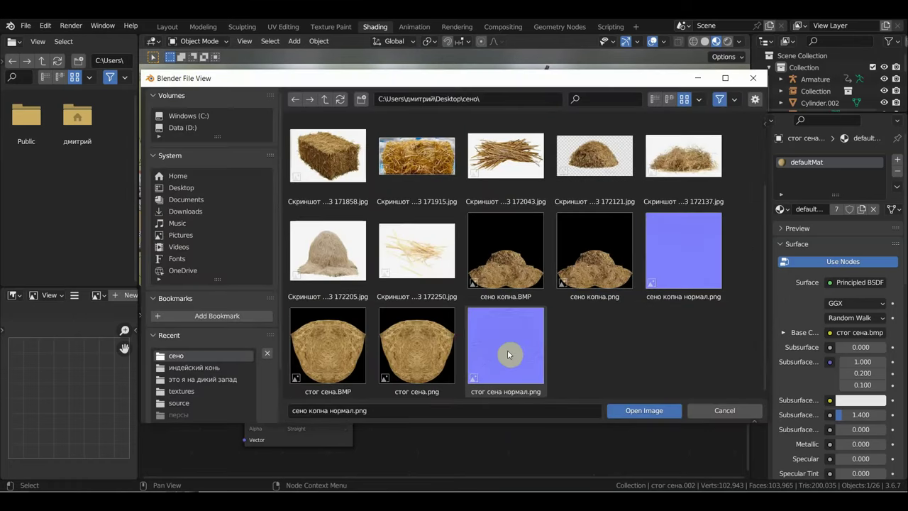
left_click(507, 354)
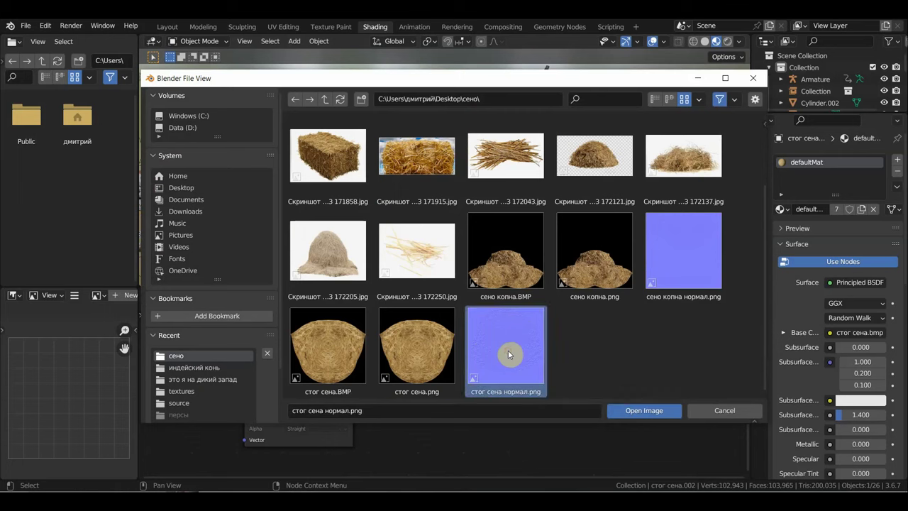
left_click(651, 411)
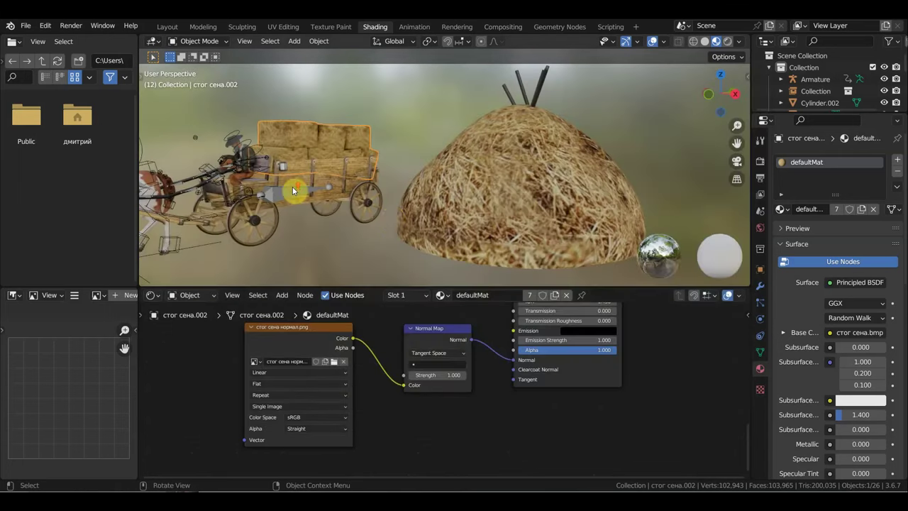
Drag the bales' Normal Map strength through trial values, settling on 0.900
scroll(294, 189, "up", 8)
scroll(493, 203, "down", 8)
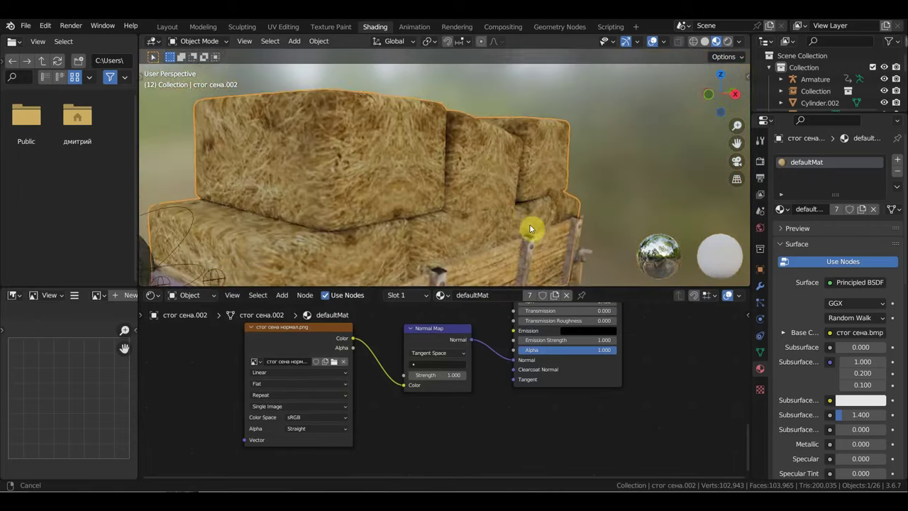
scroll(528, 216, "down", 2)
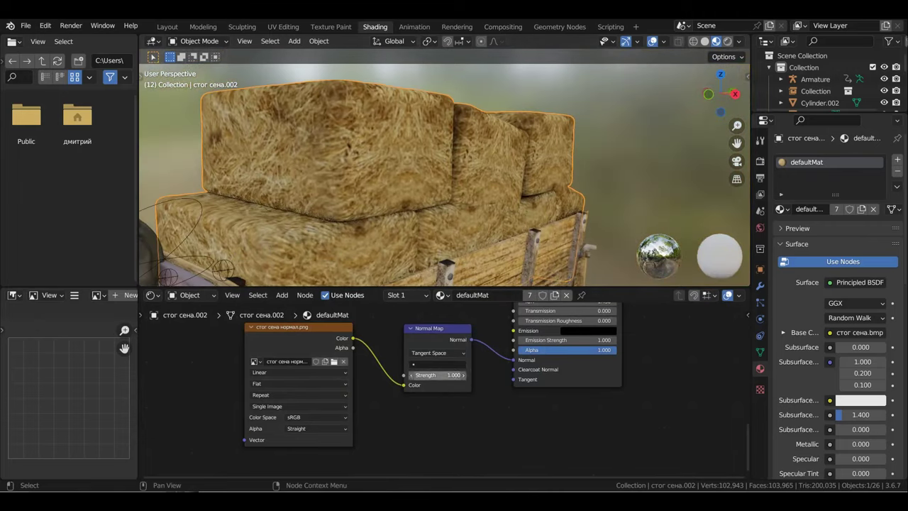
mouse_move(434, 375)
left_mouse_down()
mouse_move(458, 374)
mouse_move(426, 374)
mouse_move(461, 374)
mouse_move(426, 375)
left_mouse_up()
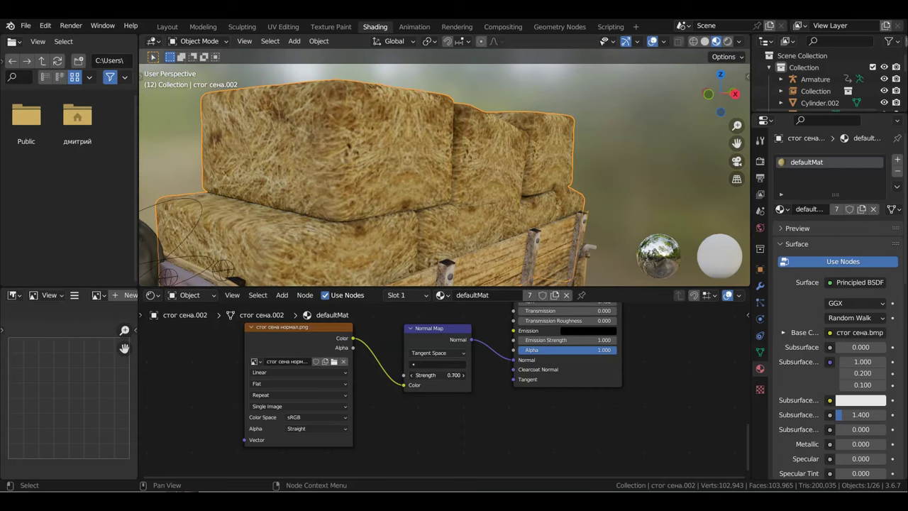
left_click_drag(437, 374, 447, 374)
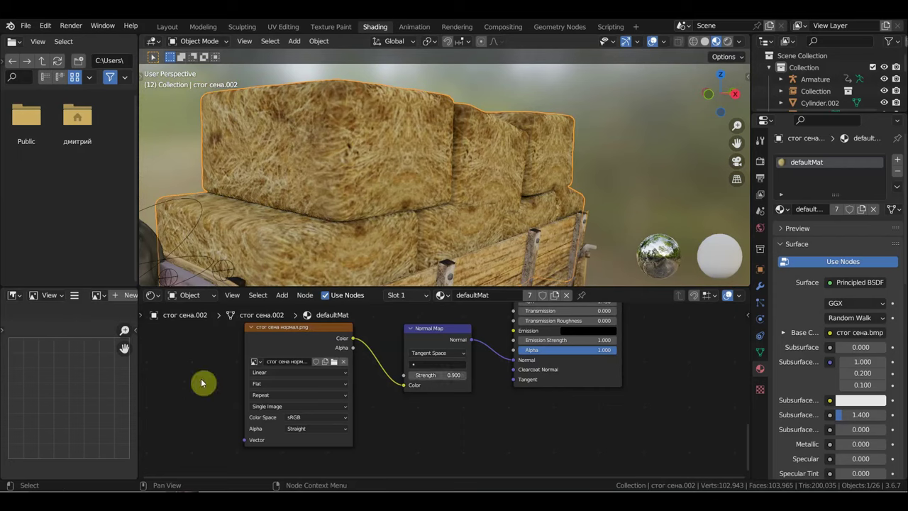
Display стог сена нормал.png in the Image Editor
left_click(97, 295)
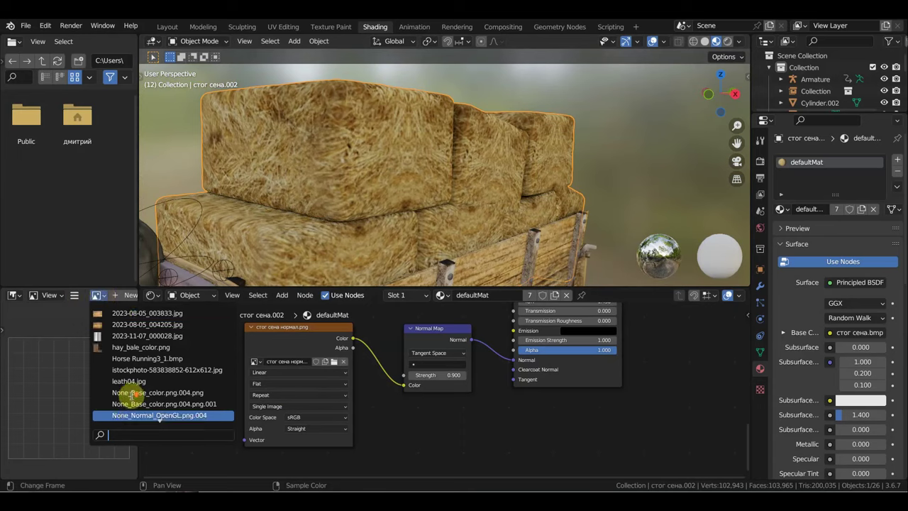
scroll(138, 383, "down", 1)
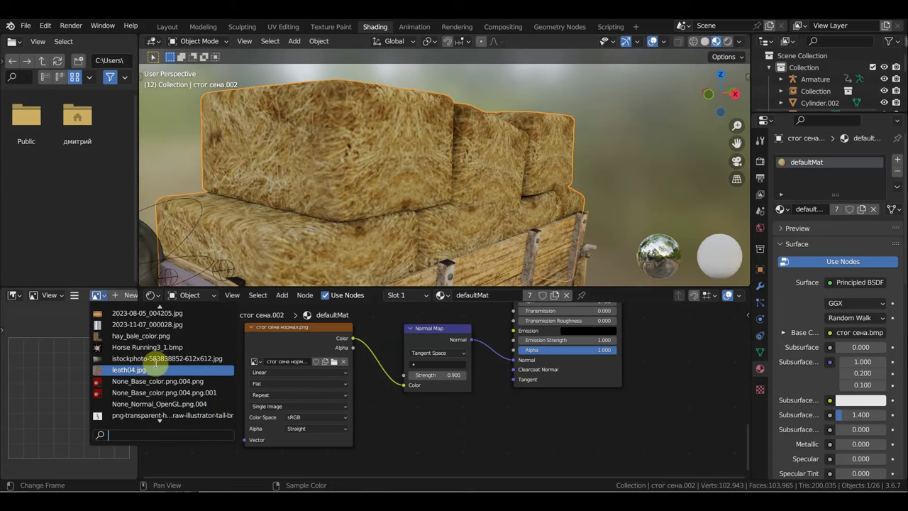
scroll(156, 348, "up", 2)
scroll(156, 347, "up", 1)
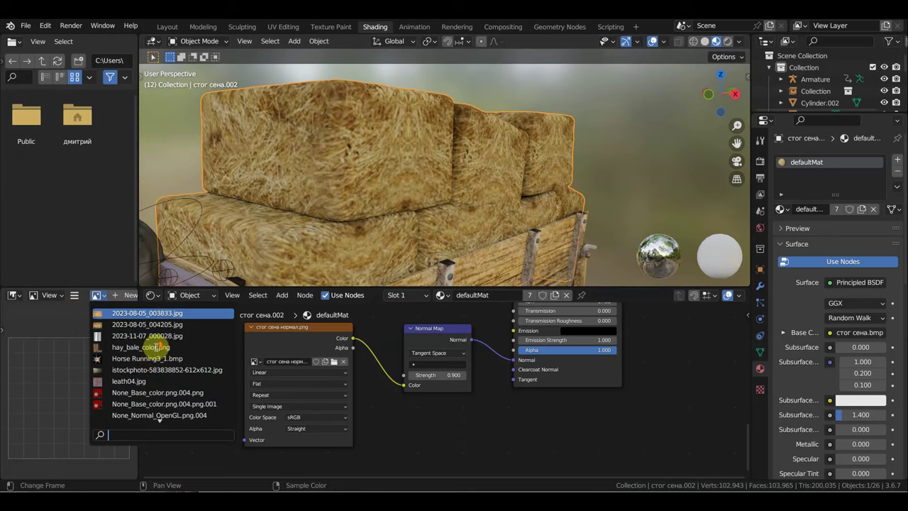
scroll(156, 347, "down", 1)
scroll(156, 347, "down", 6)
scroll(153, 355, "down", 3)
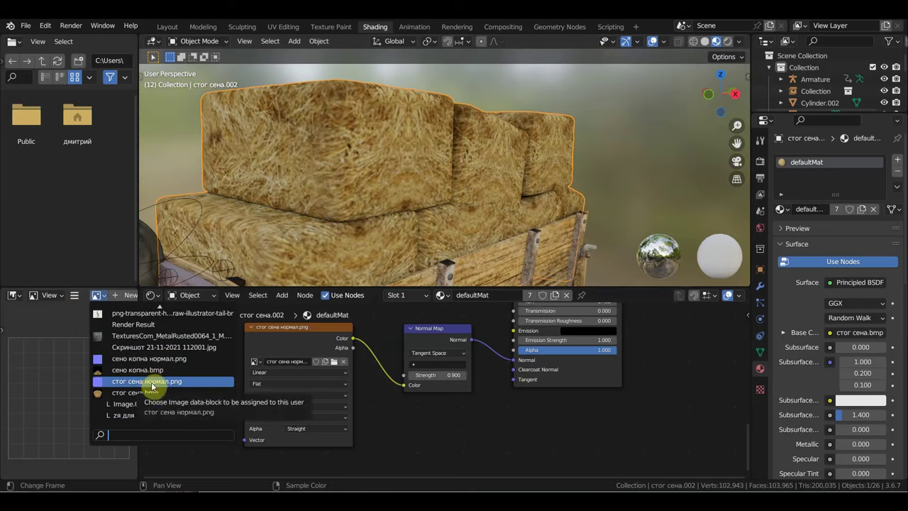
left_click(152, 386)
scroll(71, 375, "down", 2)
scroll(82, 386, "down", 1)
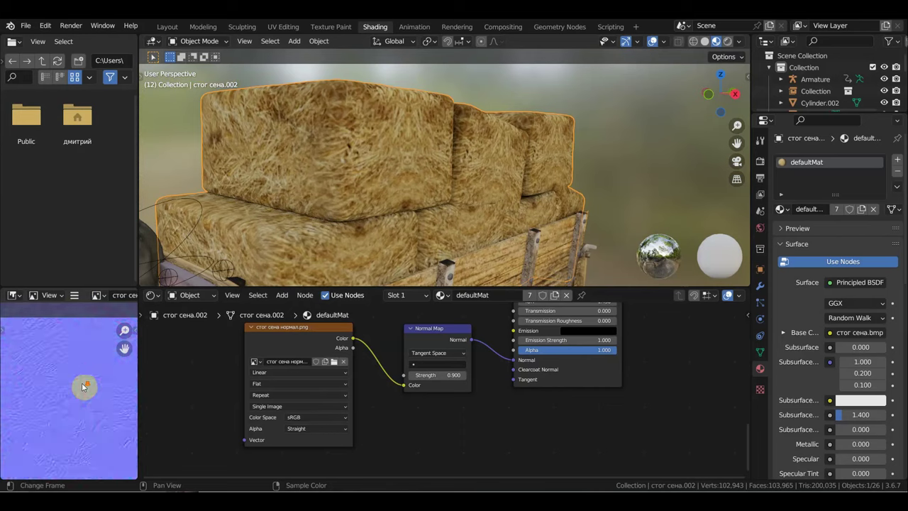
scroll(84, 387, "down", 1)
scroll(85, 382, "down", 1)
Save the стог сена нормал.png image via the Image menu
left_click(63, 297)
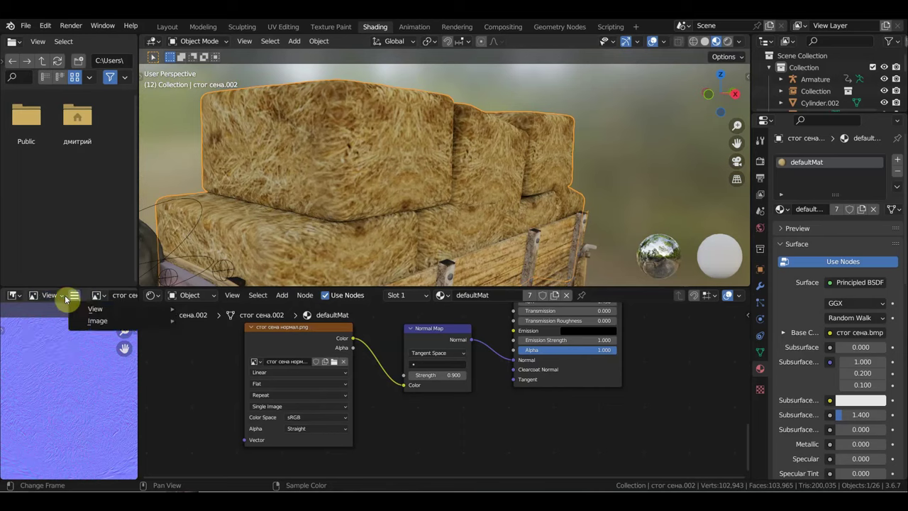
left_click(78, 299)
left_click(78, 296)
mouse_move(203, 273)
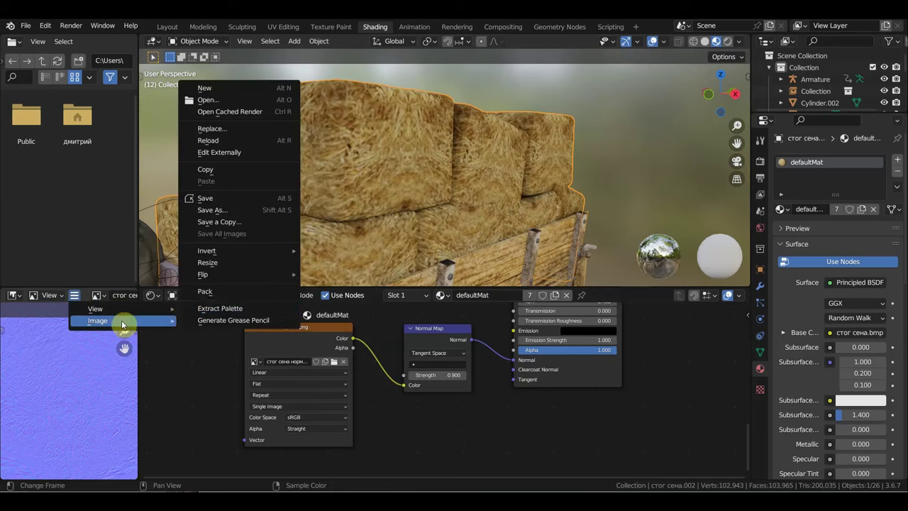
mouse_move(241, 273)
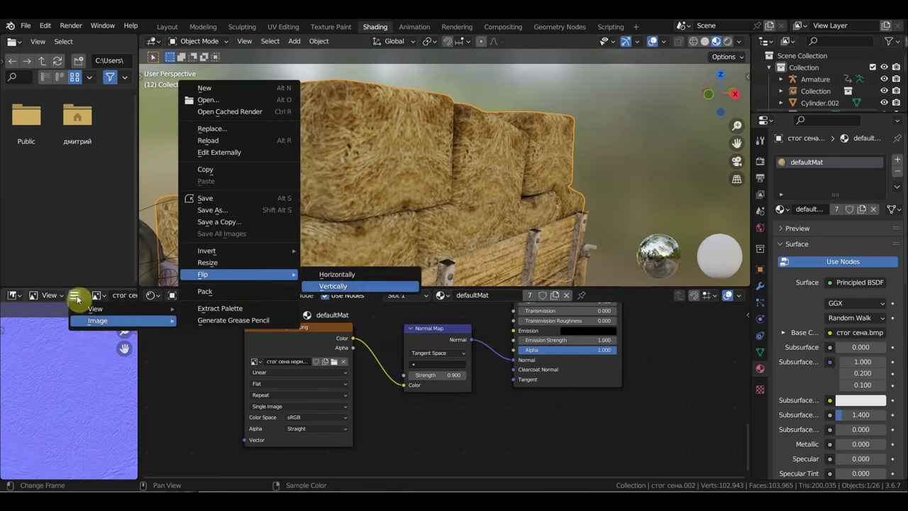
left_click(59, 298)
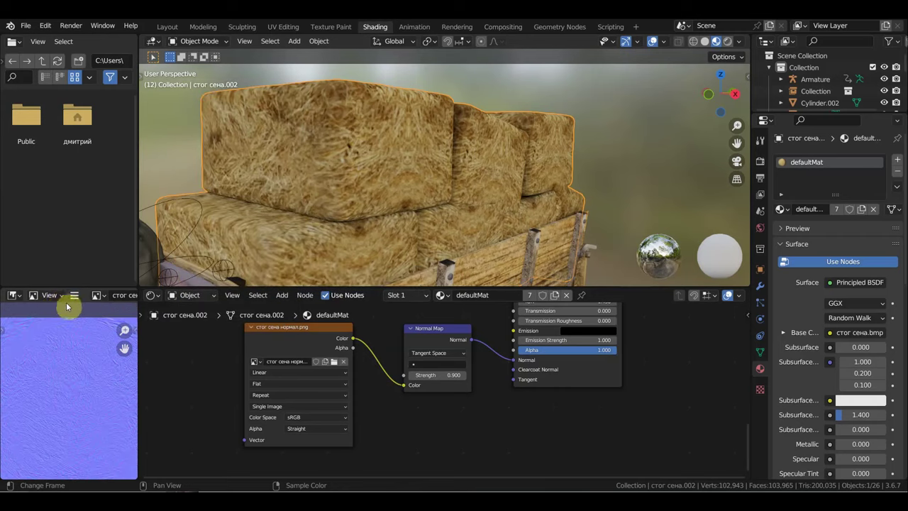
left_click(74, 295)
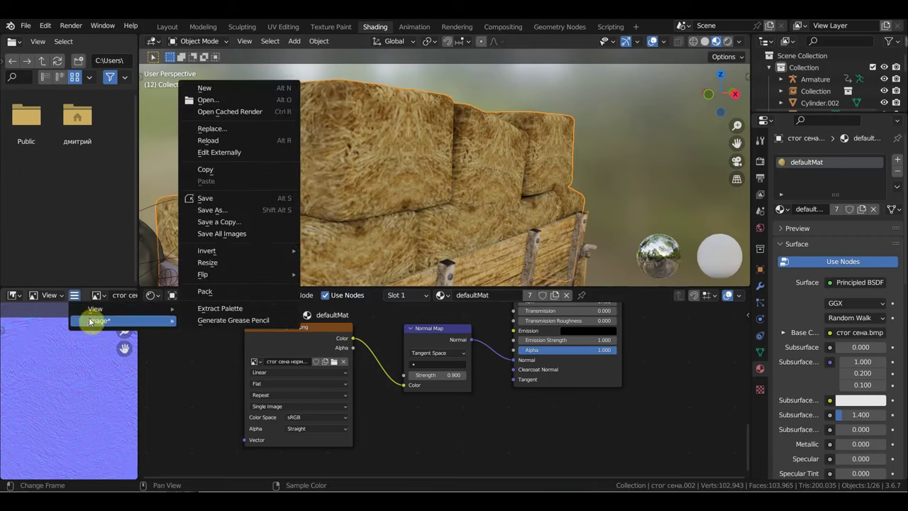
mouse_move(98, 321)
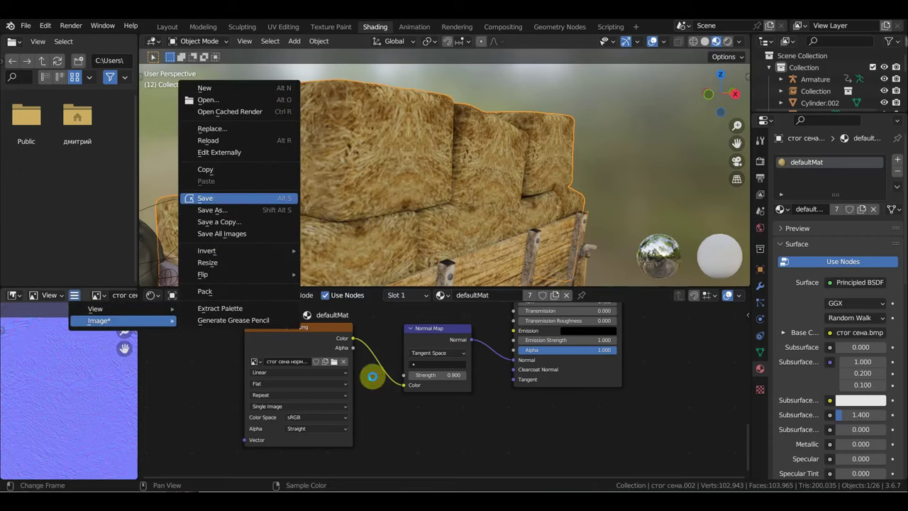
left_click(336, 377)
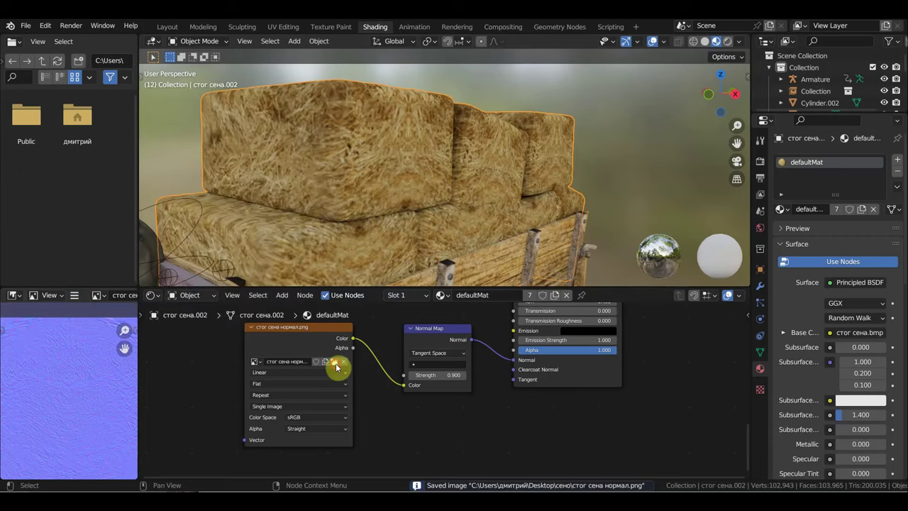
Reload стог сена нормал.png into the Image Texture node
left_click(336, 364)
scroll(475, 332, "down", 2)
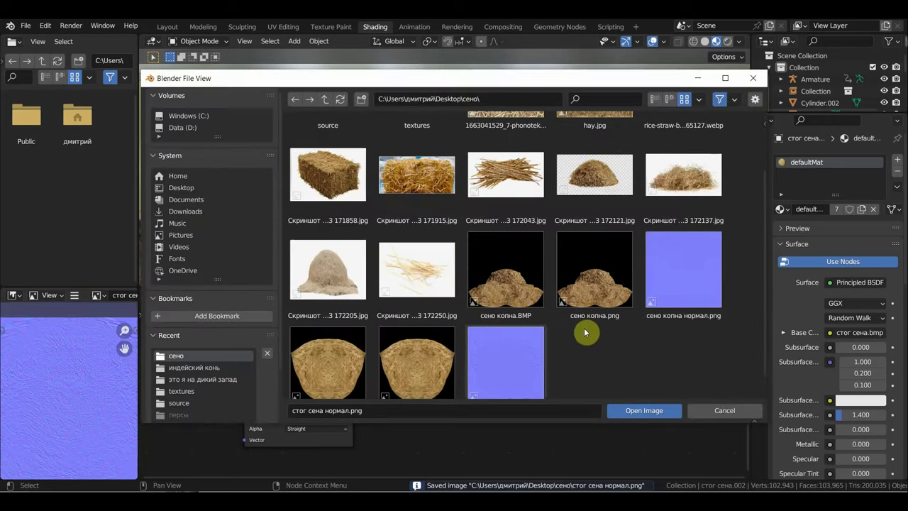
left_click(518, 360)
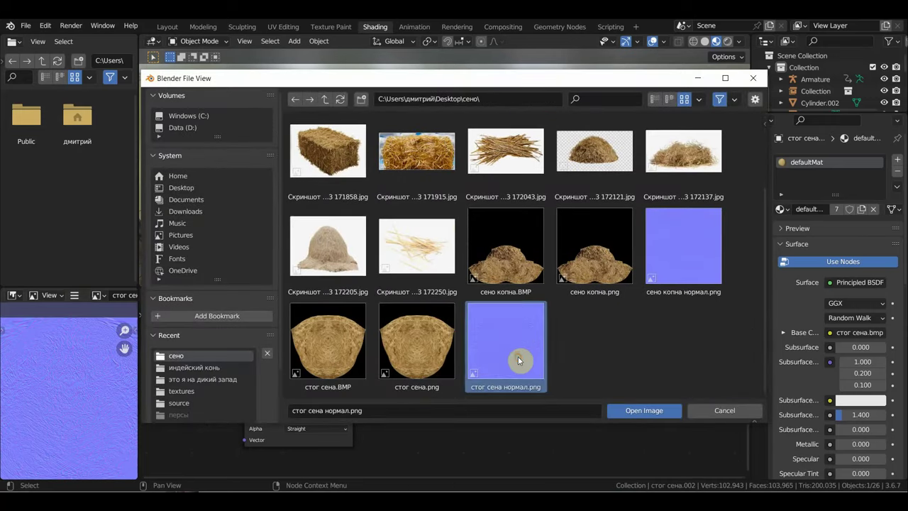
left_click(644, 410)
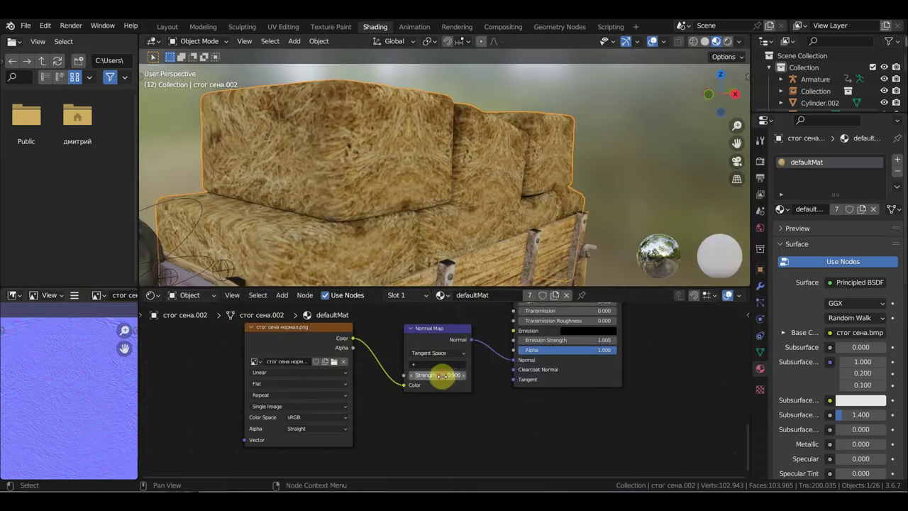
Try Normal Map strengths up to 1.2 and set the image colour space to Non-Color
left_click_drag(437, 374, 468, 374)
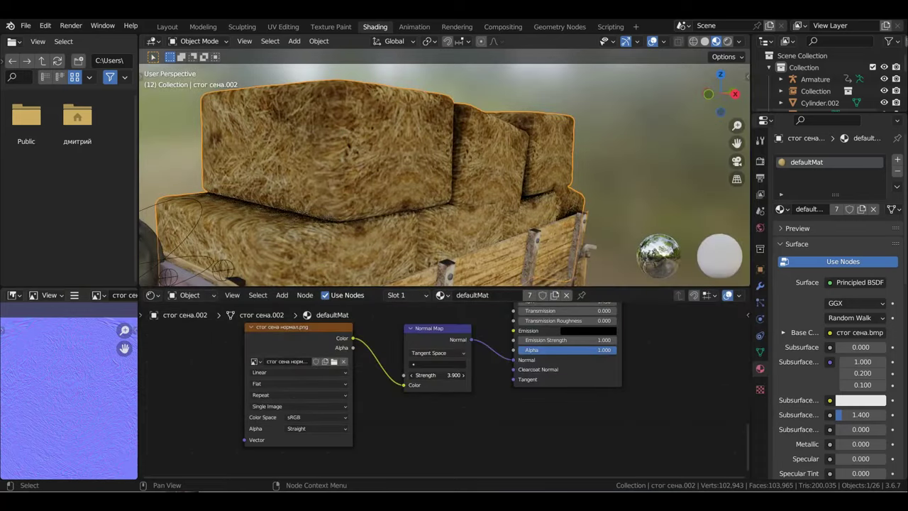
left_click_drag(454, 374, 434, 374)
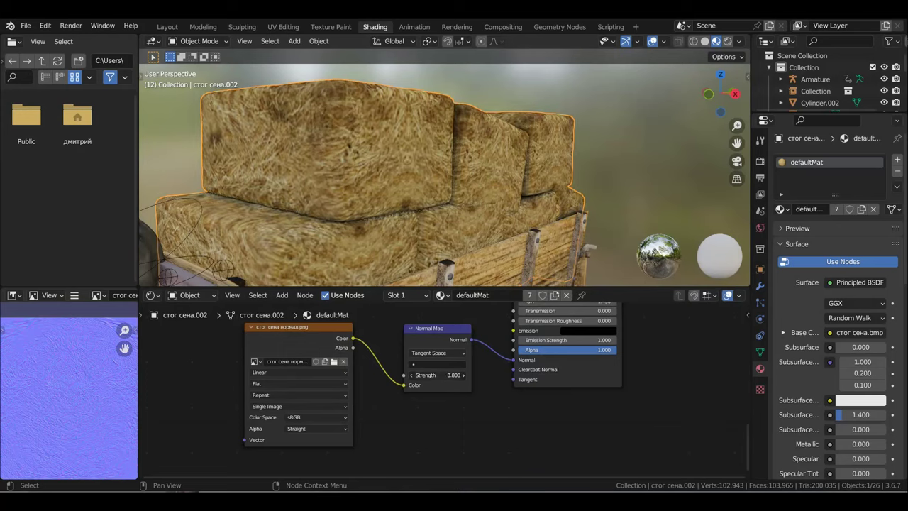
left_click(462, 375)
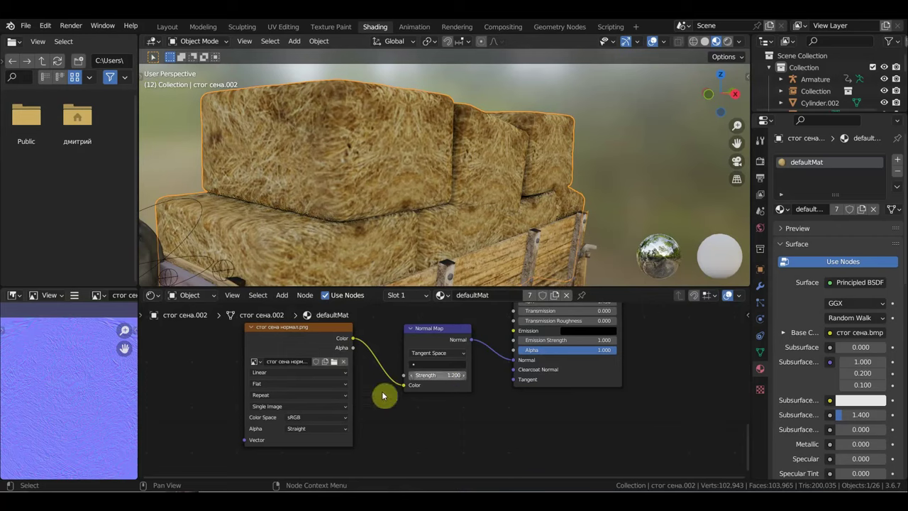
left_click(317, 419)
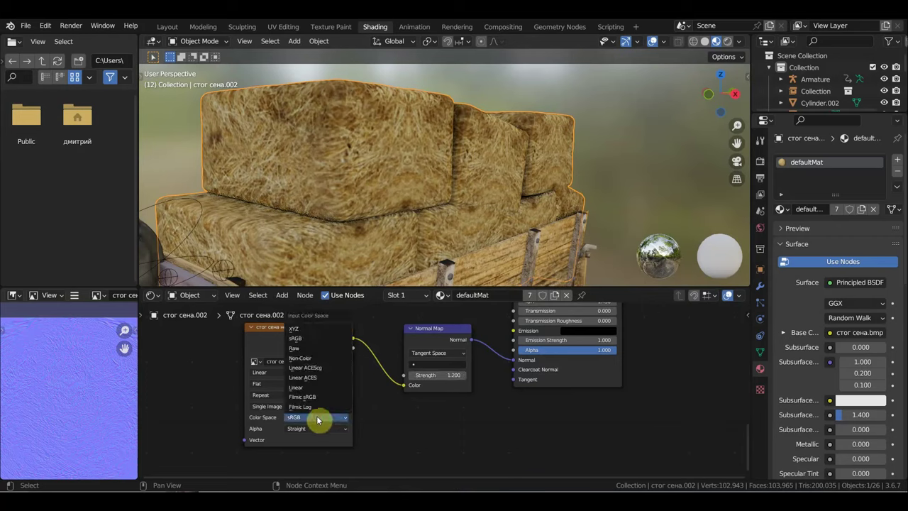
left_click(317, 363)
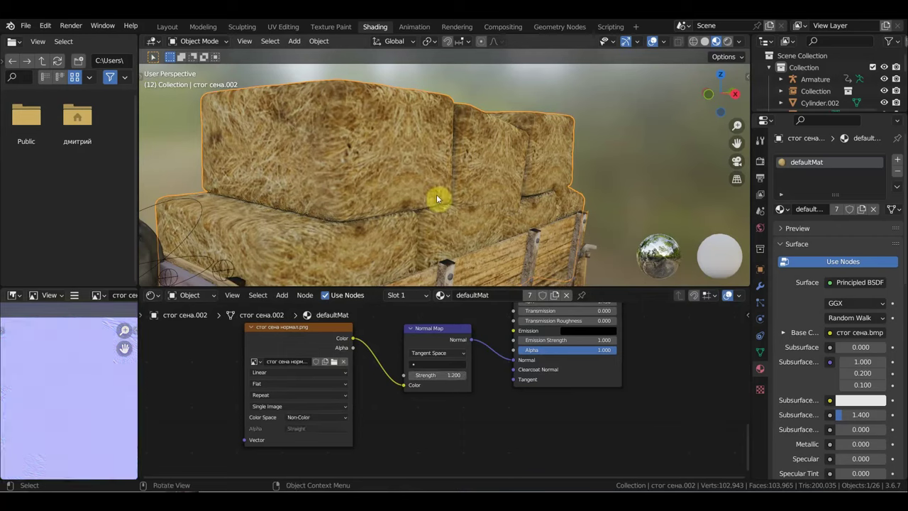
Orbit around the hay cart and confirm Normal Map strength 1.000
mouse_move(432, 192)
middle_mouse_down()
mouse_move(473, 217)
mouse_move(406, 187)
middle_mouse_up()
scroll(471, 213, "down", 5)
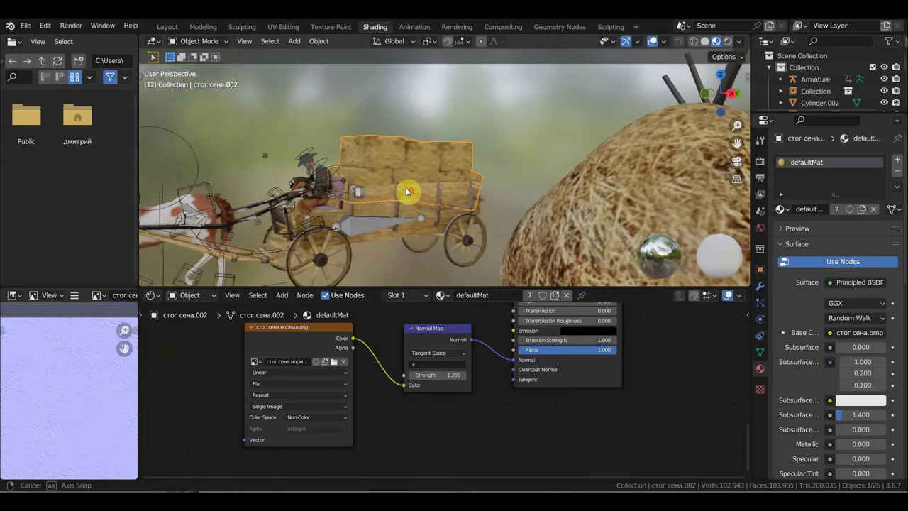
scroll(406, 192, "up", 3)
scroll(406, 192, "up", 3)
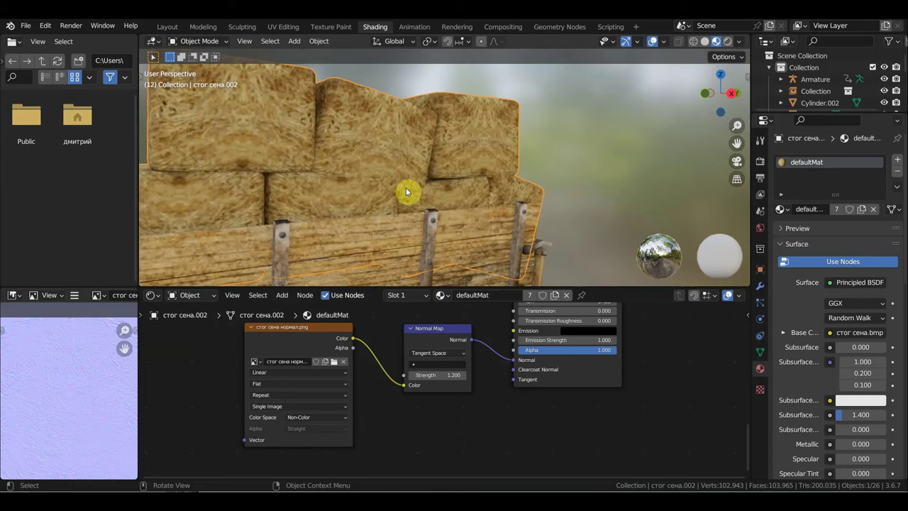
scroll(409, 186, "down", 3)
middle_click_drag(416, 188, 463, 197)
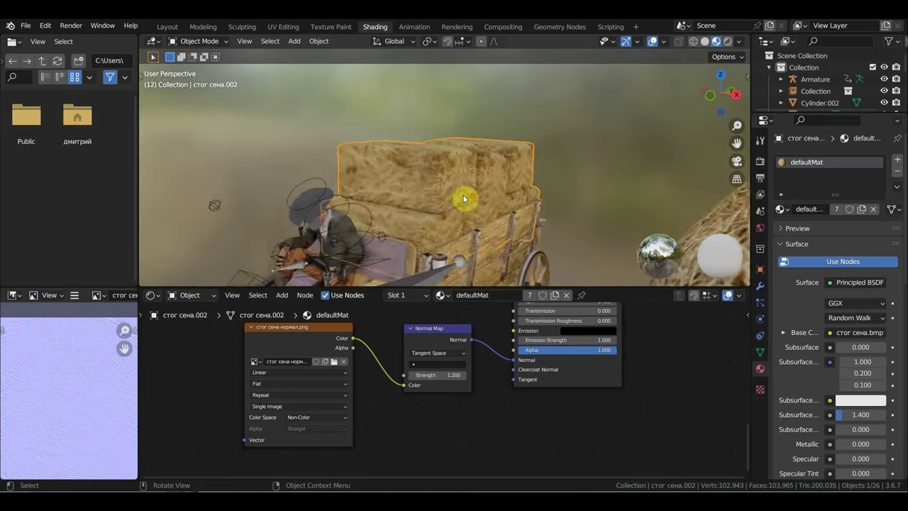
scroll(465, 198, "up", 4)
scroll(467, 199, "down", 3)
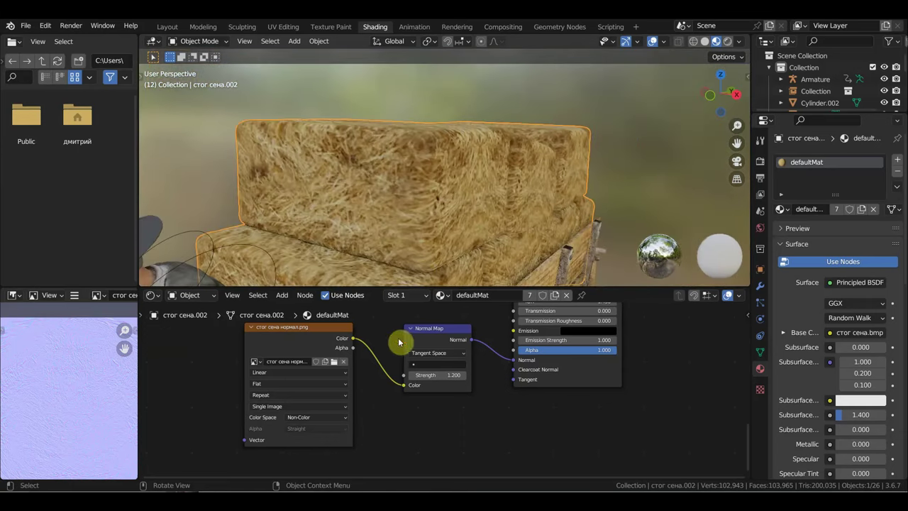
scroll(400, 380, "up", 1)
scroll(418, 384, "up", 1)
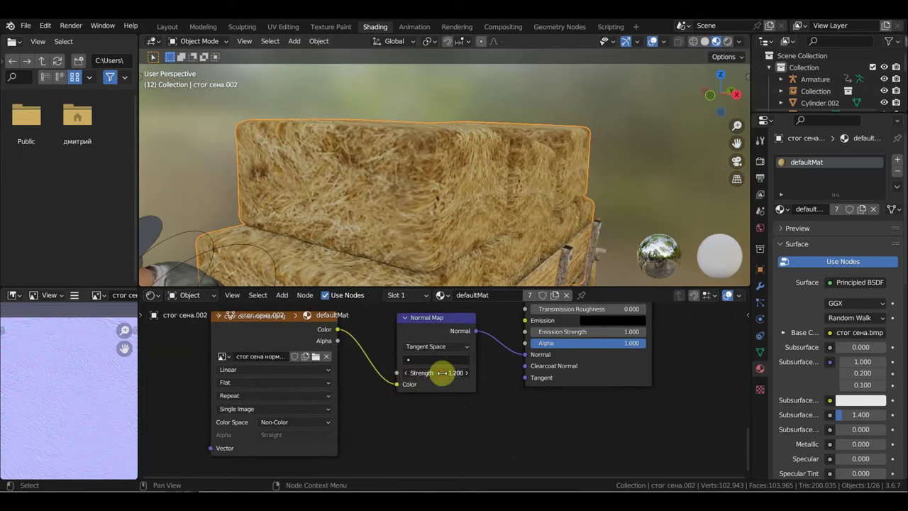
type("1")
key("Return")
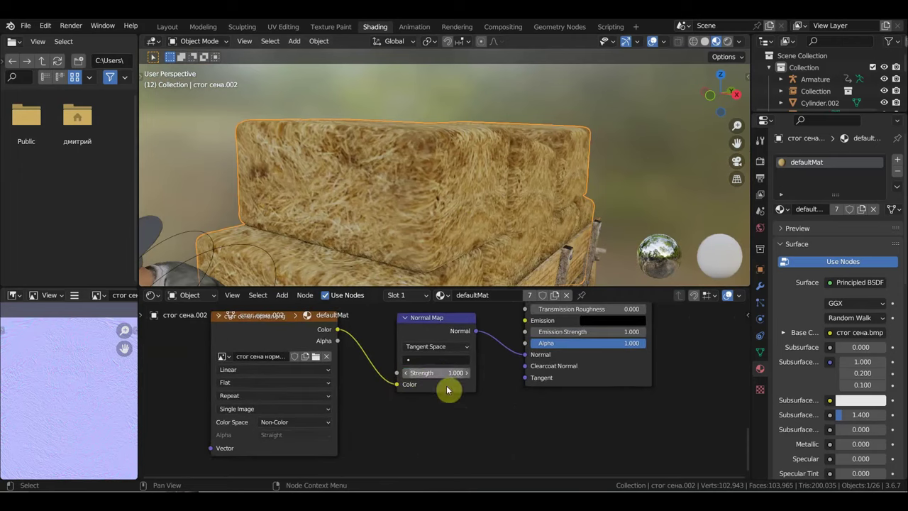
Set the bale material's Roughness to 0.513 and Specular to 0.105 on the Principled BSDF
scroll(490, 379, "down", 2)
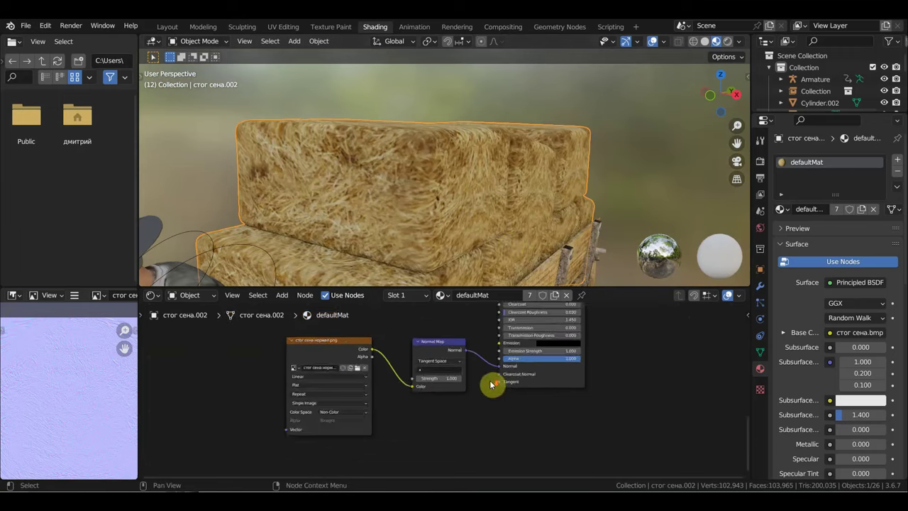
scroll(487, 378, "down", 2)
middle_click_drag(486, 379, 460, 416)
scroll(456, 381, "down", 1)
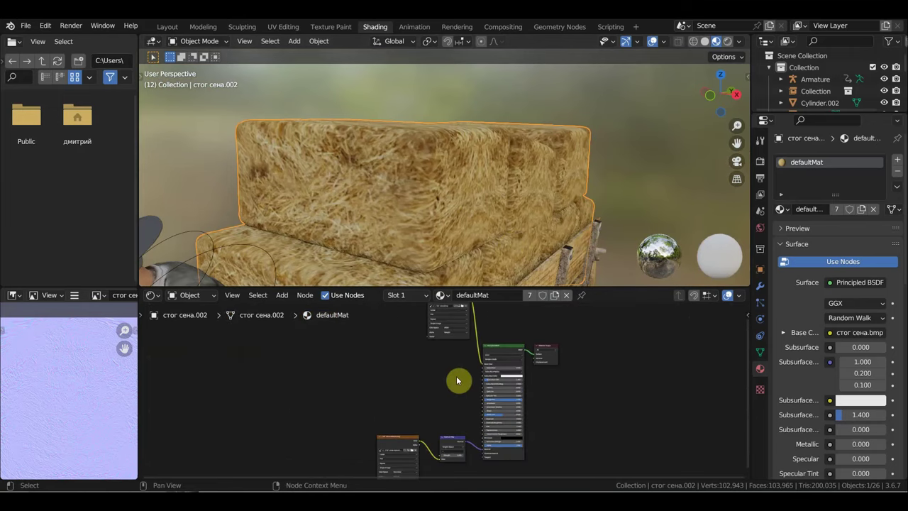
scroll(490, 399, "up", 2)
scroll(489, 398, "up", 3)
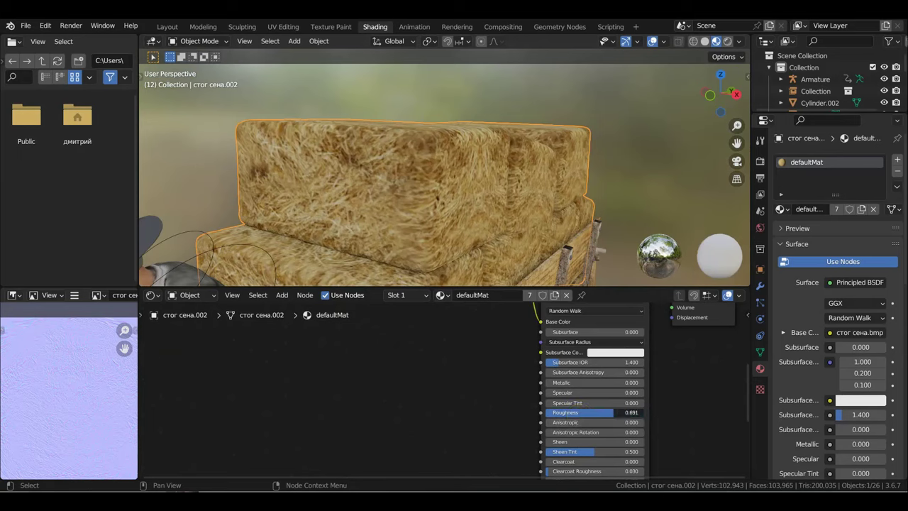
left_click_drag(593, 412, 575, 409)
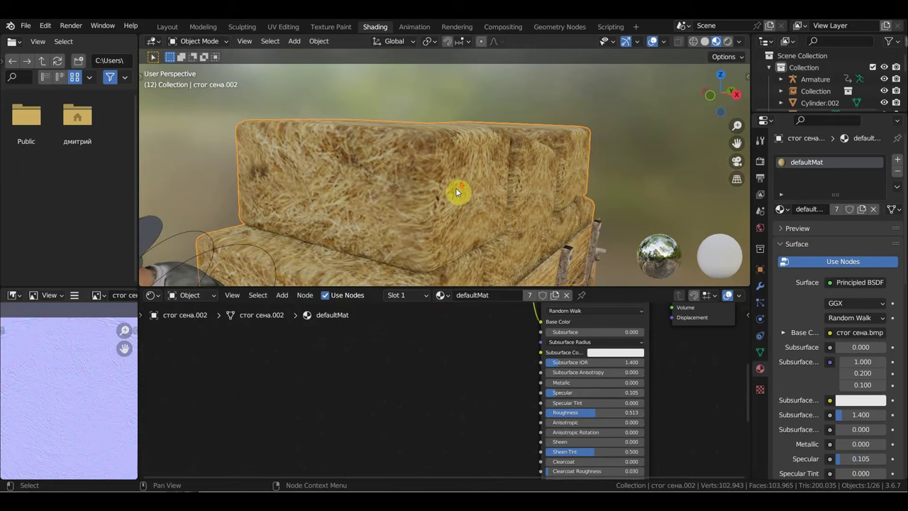
Orbit out to view the cart and horse, then select the haystack
scroll(453, 187, "down", 3)
scroll(453, 187, "down", 2)
mouse_move(453, 187)
middle_mouse_down()
mouse_move(536, 195)
mouse_move(435, 187)
mouse_move(496, 186)
middle_mouse_up()
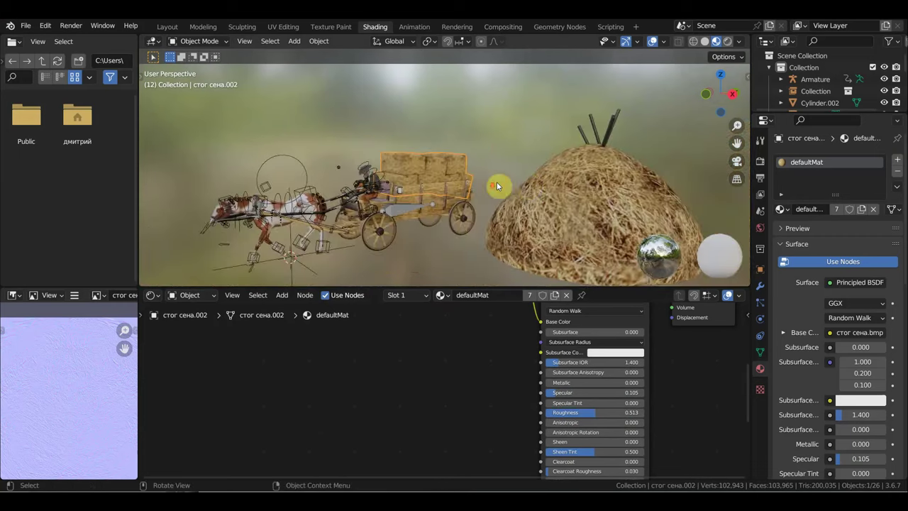
scroll(496, 188, "up", 2)
scroll(446, 186, "up", 2)
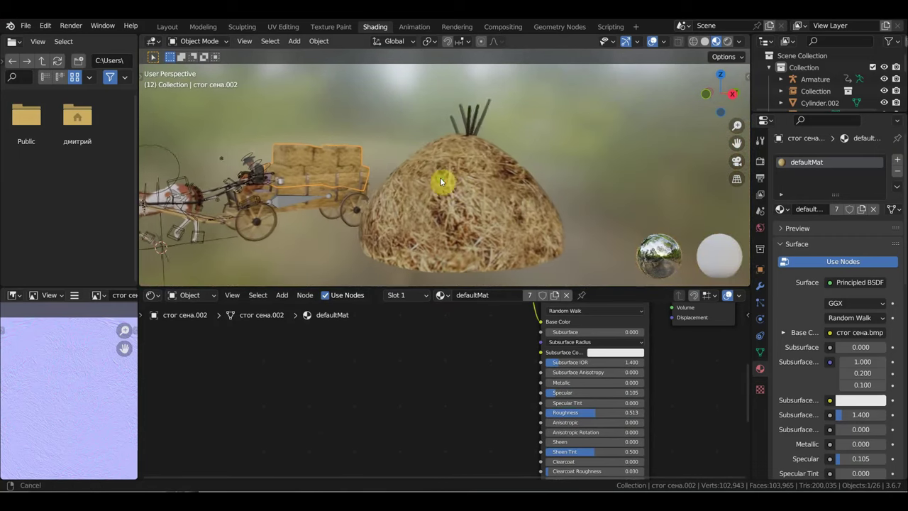
scroll(454, 182, "up", 3)
left_click(481, 191)
Return to the Layout workspace and frame the horse, hay cart and haystack
scroll(481, 191, "down", 5)
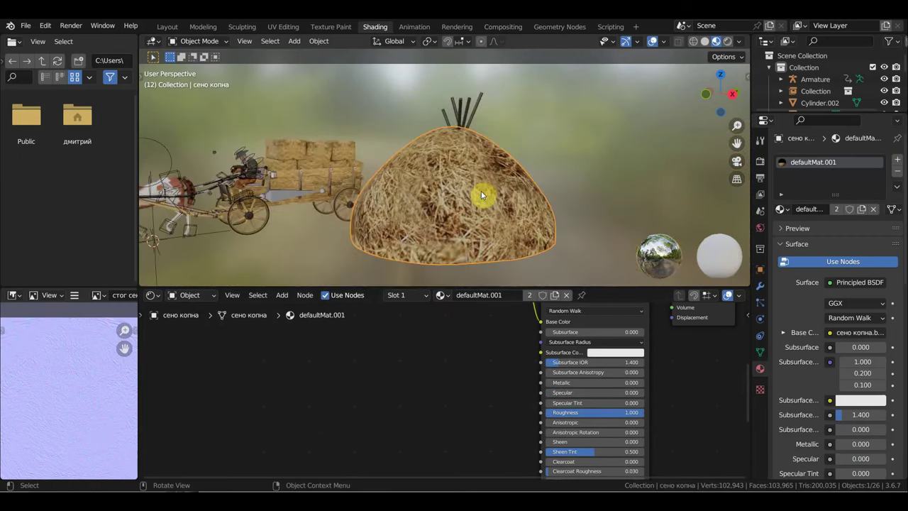
mouse_move(485, 195)
middle_mouse_down()
mouse_move(573, 193)
mouse_move(550, 190)
middle_mouse_up()
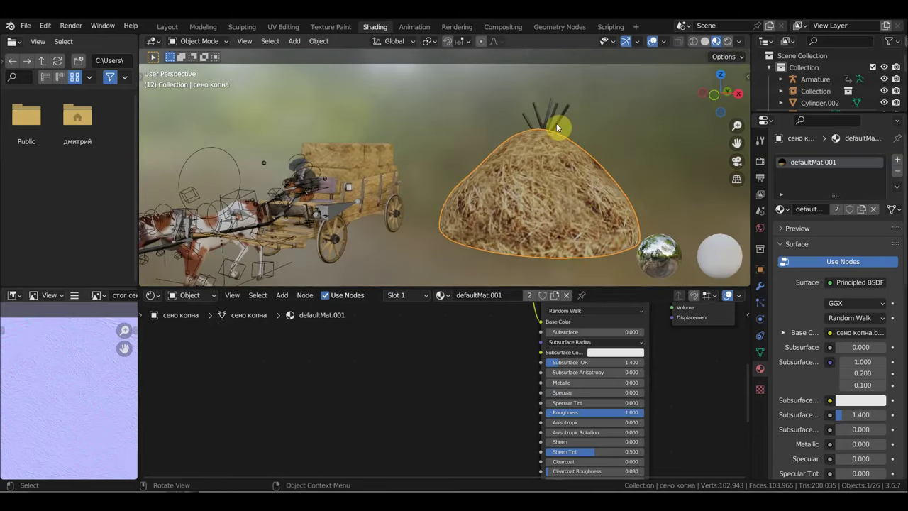
left_click(168, 26)
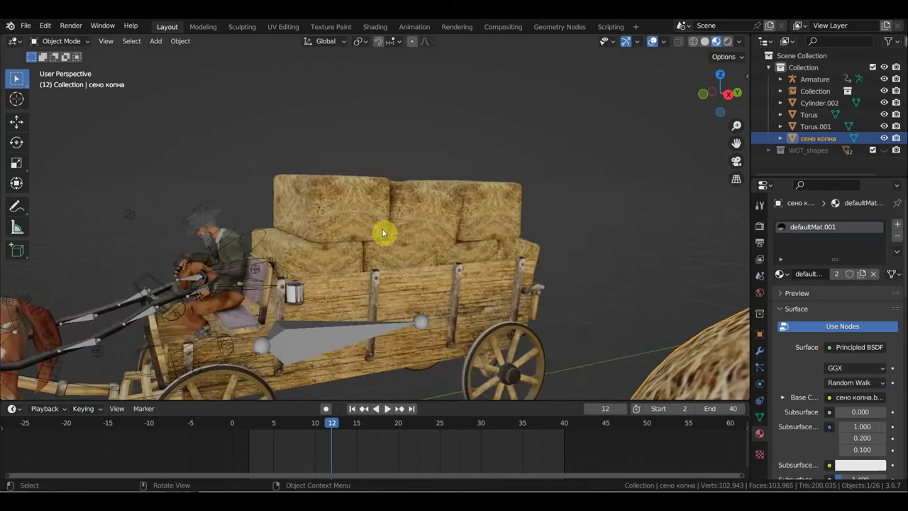
scroll(386, 229, "down", 5)
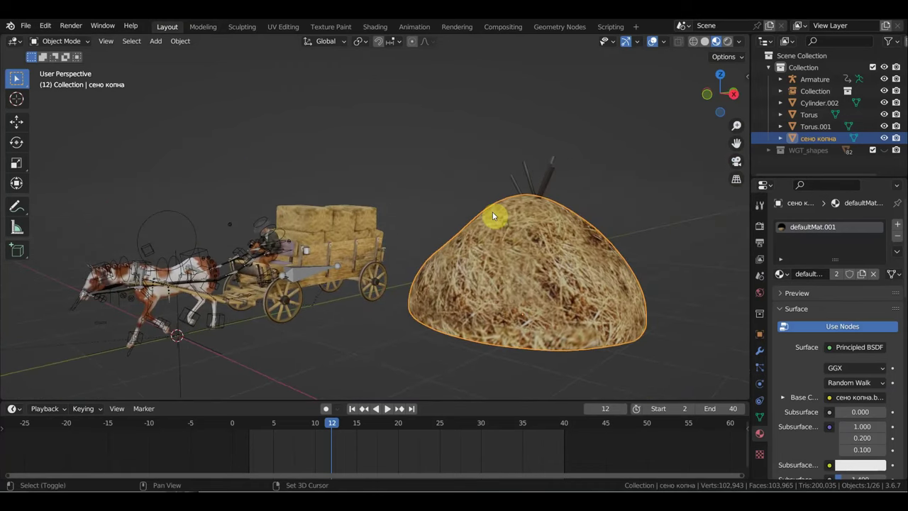
scroll(489, 198, "down", 2)
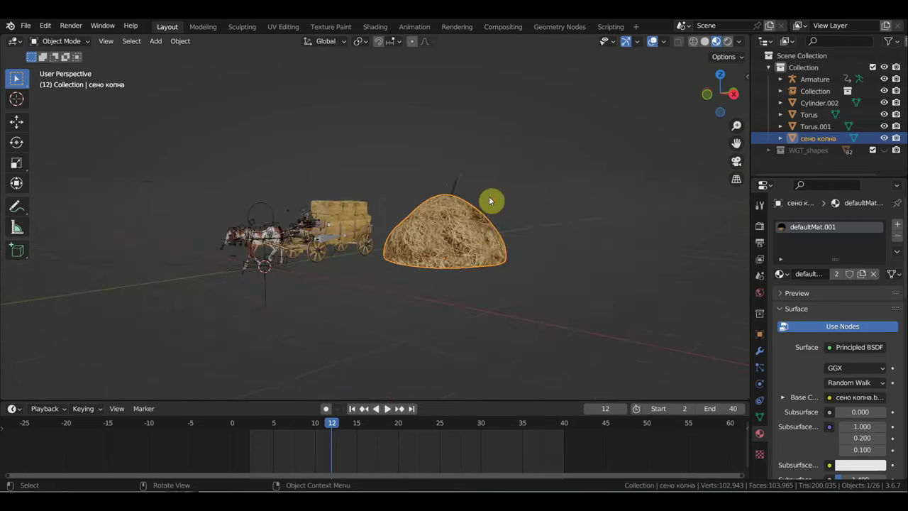
scroll(489, 201, "up", 3)
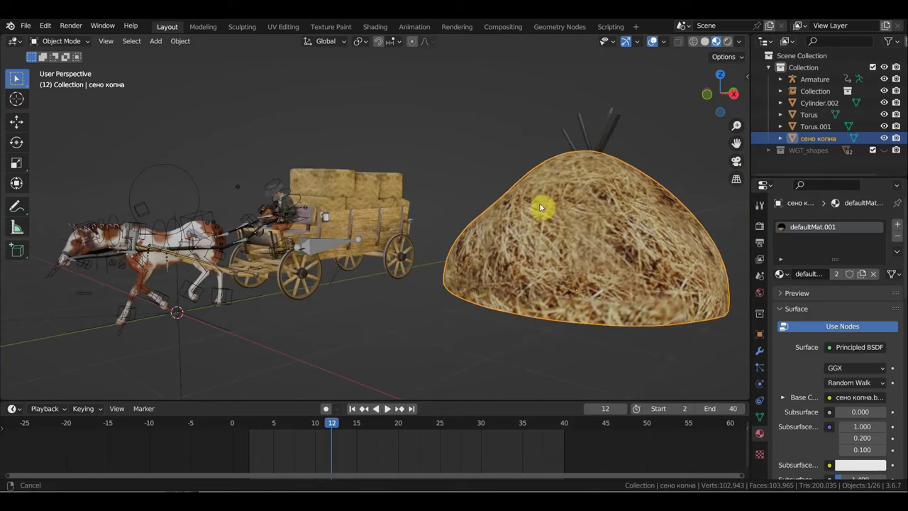